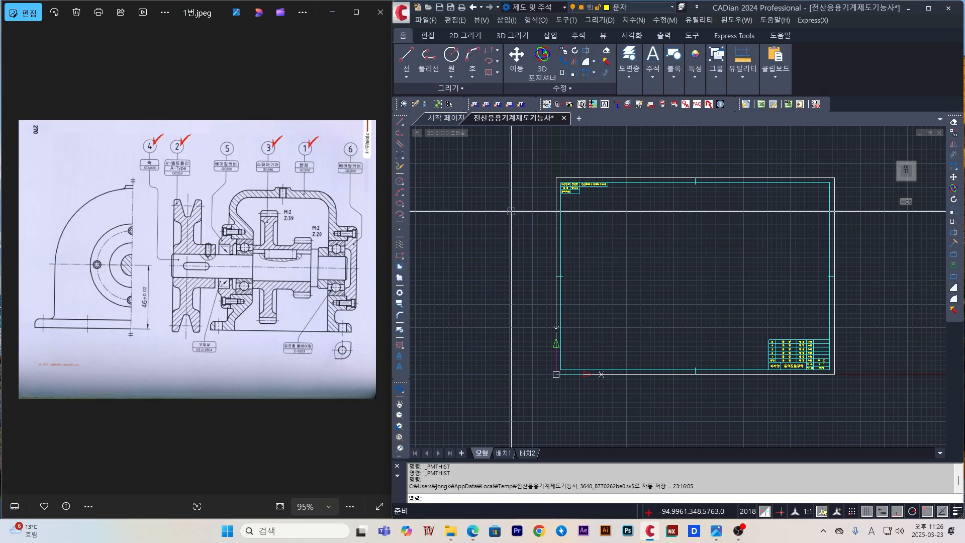
# - Examine the gear, bearings and shaft in the reference assembly drawing 1번.jpeg
pyautogui.moveTo(514, 214); pyautogui.dragTo(559, 212, button='middle')
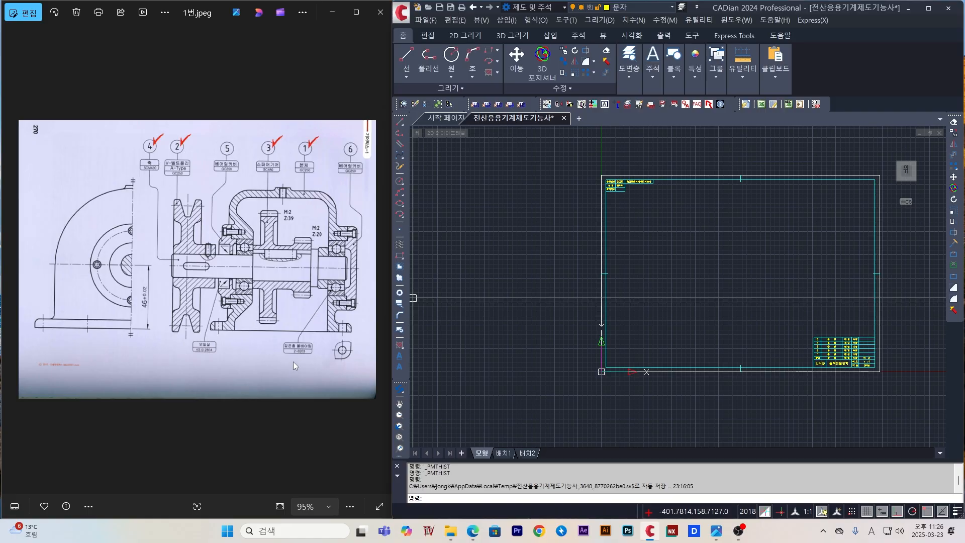
pyautogui.scroll(5, 293, 361)
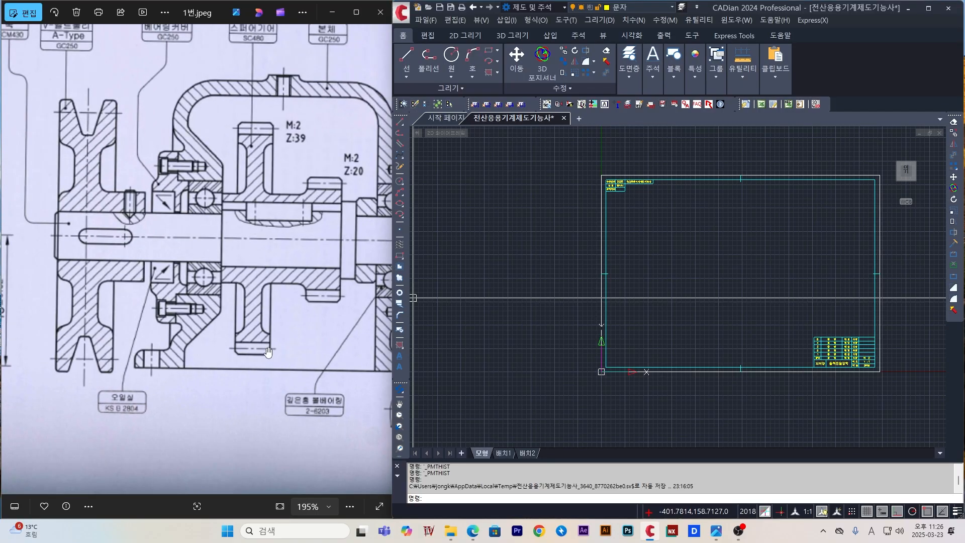
pyautogui.scroll(-2, 268, 352)
pyautogui.scroll(-3, 268, 352)
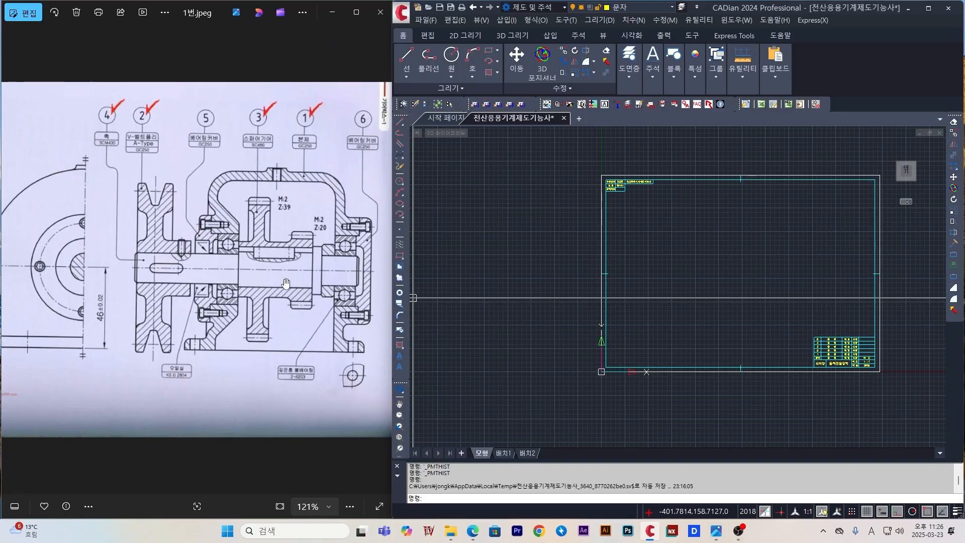
pyautogui.scroll(-1, 285, 283)
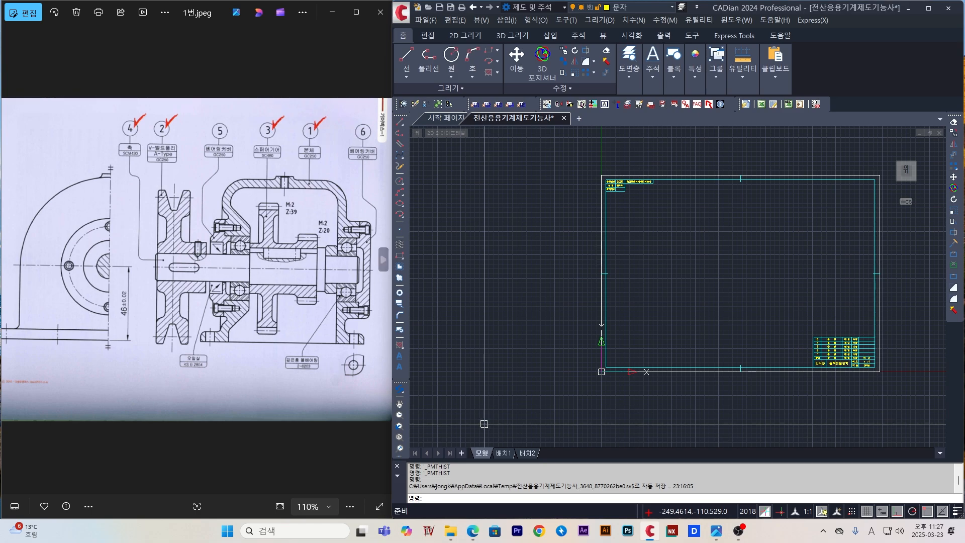
# - Switch to the KS machine drawing standards PDF in Edge, return to its contents page and close the existing search
pyautogui.click(471, 532)
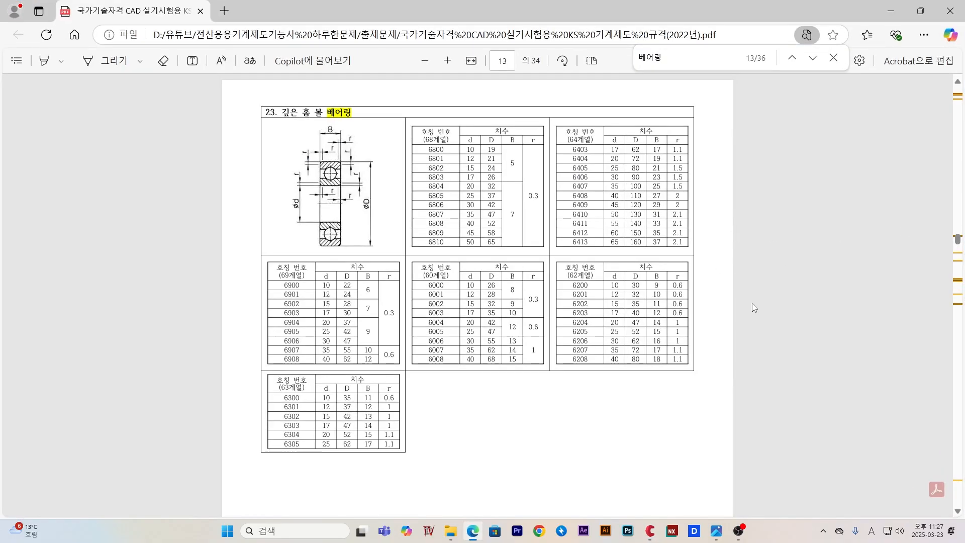
pyautogui.scroll(20, 819, 288)
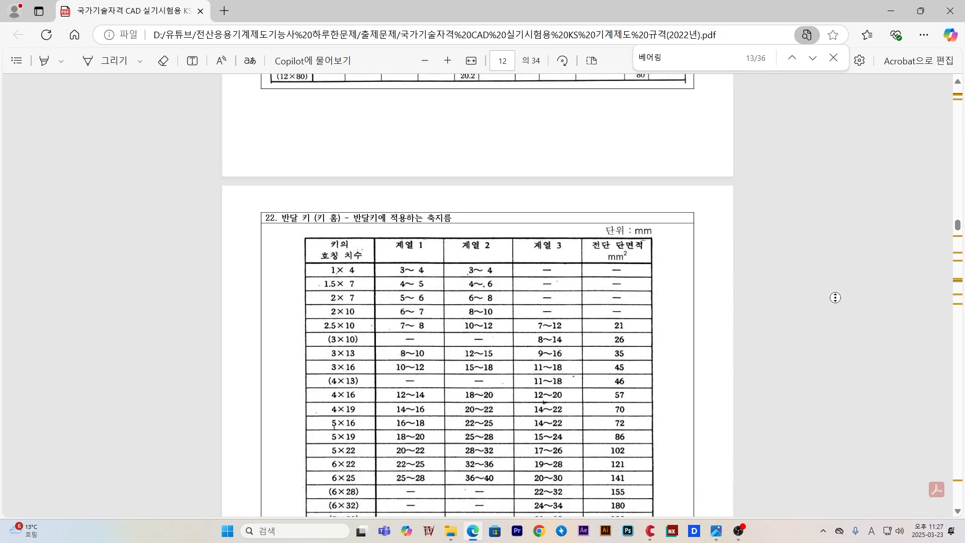
pyautogui.scroll(20, 769, 132)
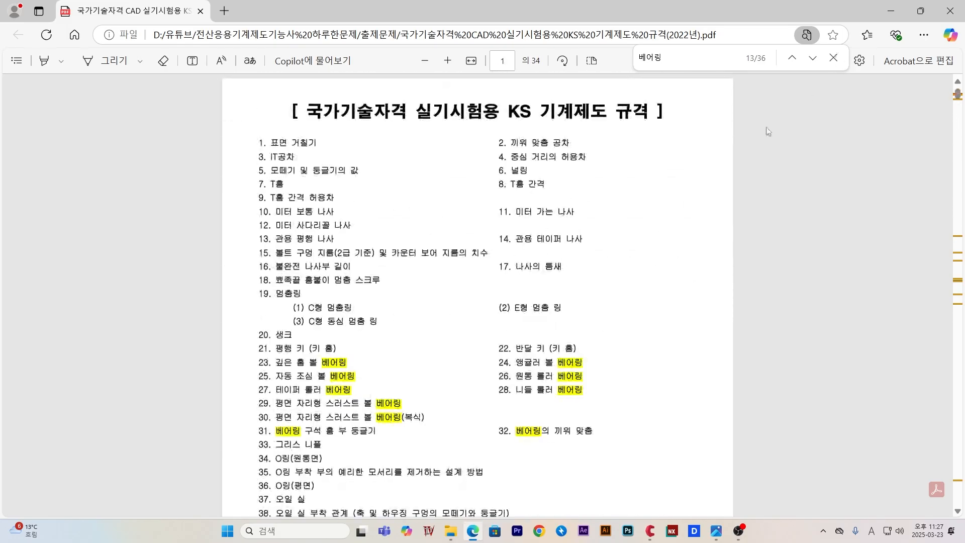
pyautogui.click(833, 58)
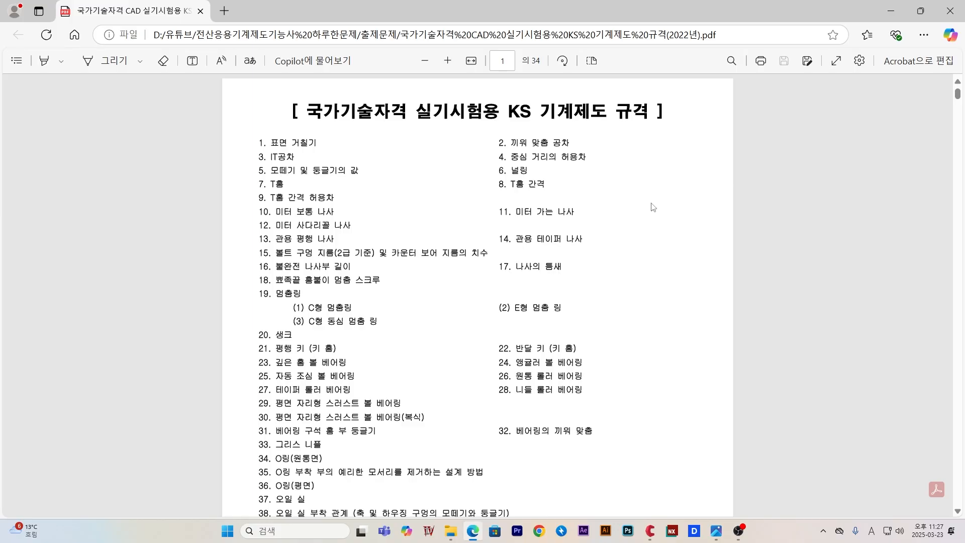
# - Search the standards PDF for 베어링 and step through the matches to the ball bearing tables
pyautogui.hotkey('ctrl', 'f')
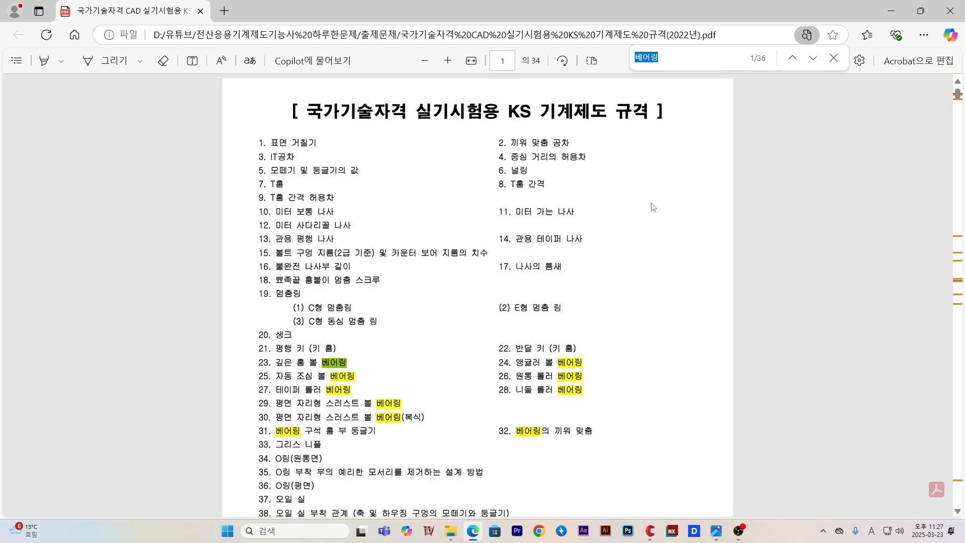
pyautogui.press('Return')
pyautogui.press('Return')
pyautogui.press('Return')
pyautogui.press('Return')
pyautogui.press('Return')
pyautogui.press('Return')
pyautogui.press('Return')
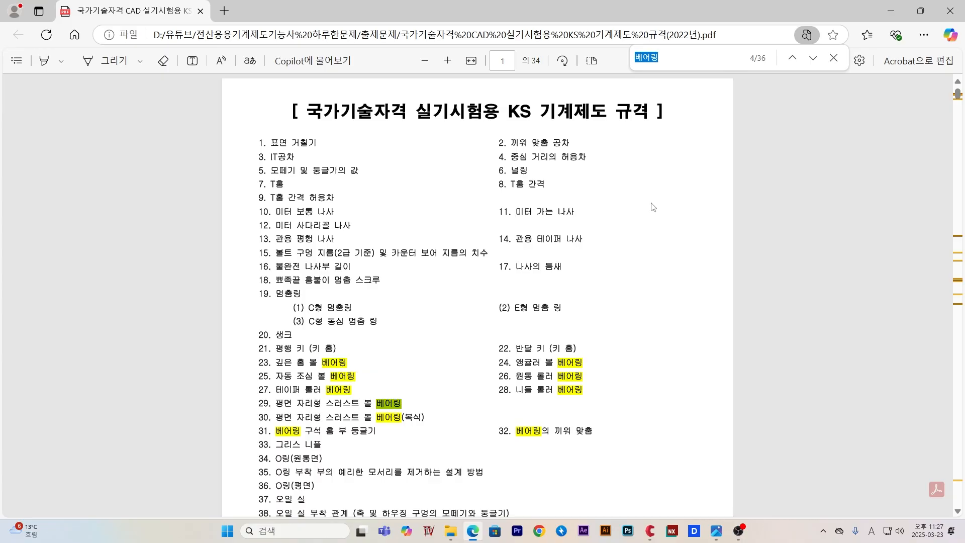
pyautogui.press('Return')
pyautogui.press('Return')
pyautogui.press('Return')
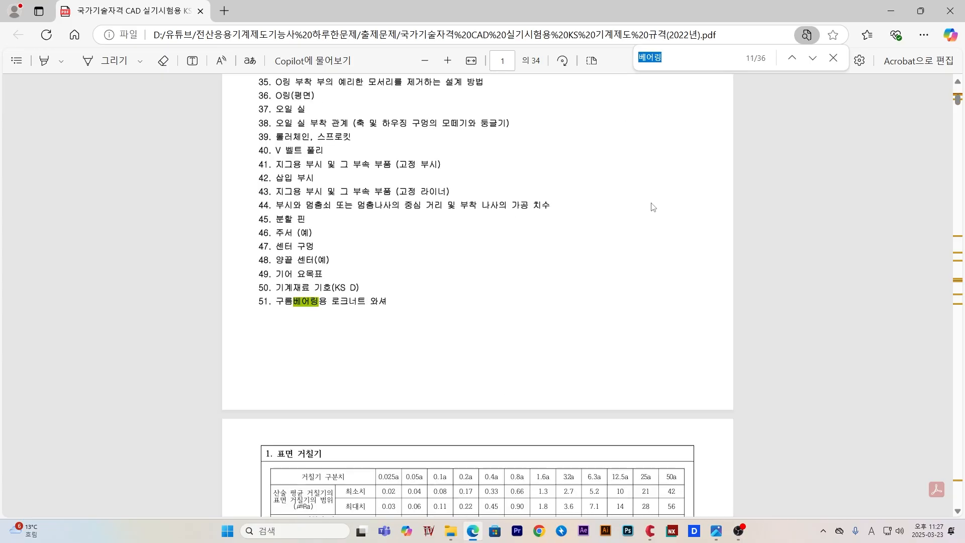
pyautogui.press('Return')
pyautogui.press('Return')
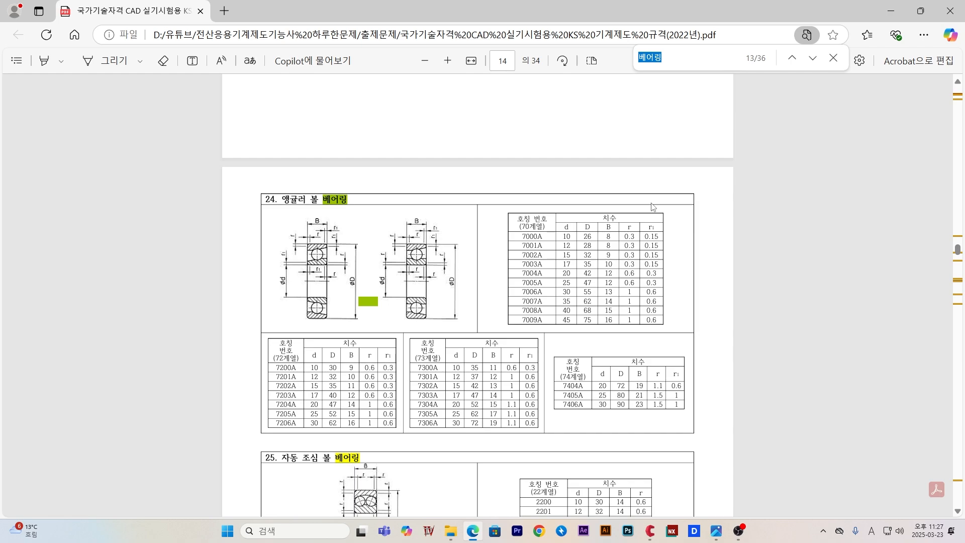
# - Find the deep groove ball bearing table and highlight the row for bearing 6203
pyautogui.click(728, 198)
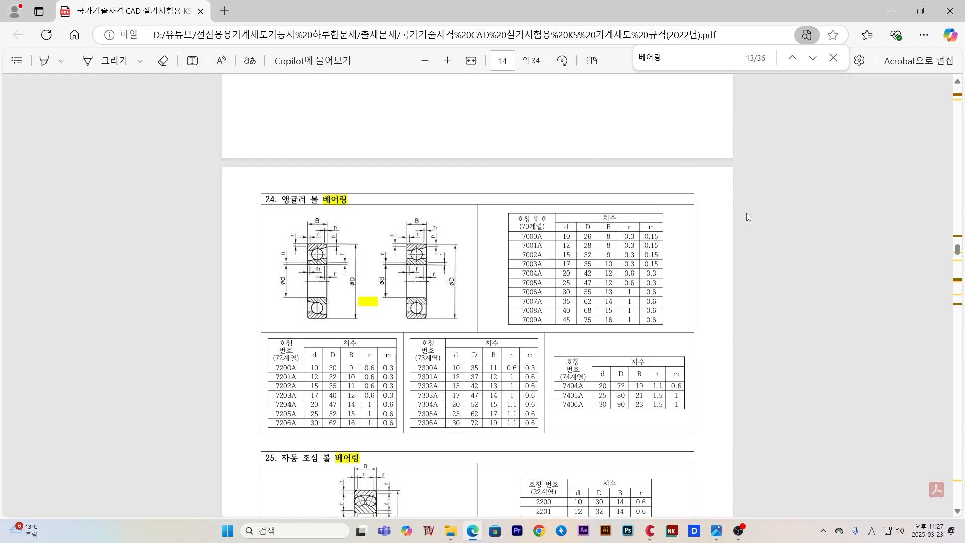
pyautogui.scroll(15, 746, 213)
pyautogui.scroll(-4, 706, 226)
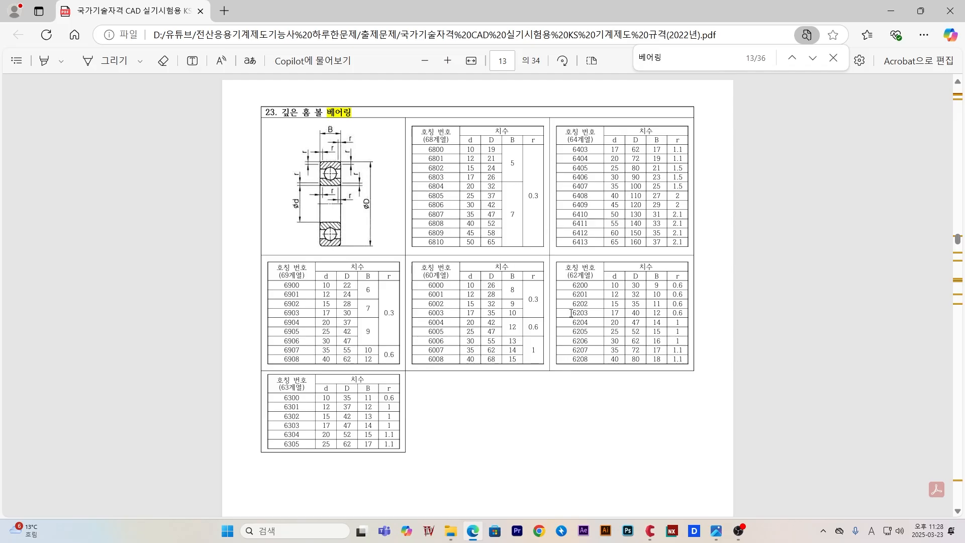
pyautogui.moveTo(571, 314); pyautogui.dragTo(698, 318)
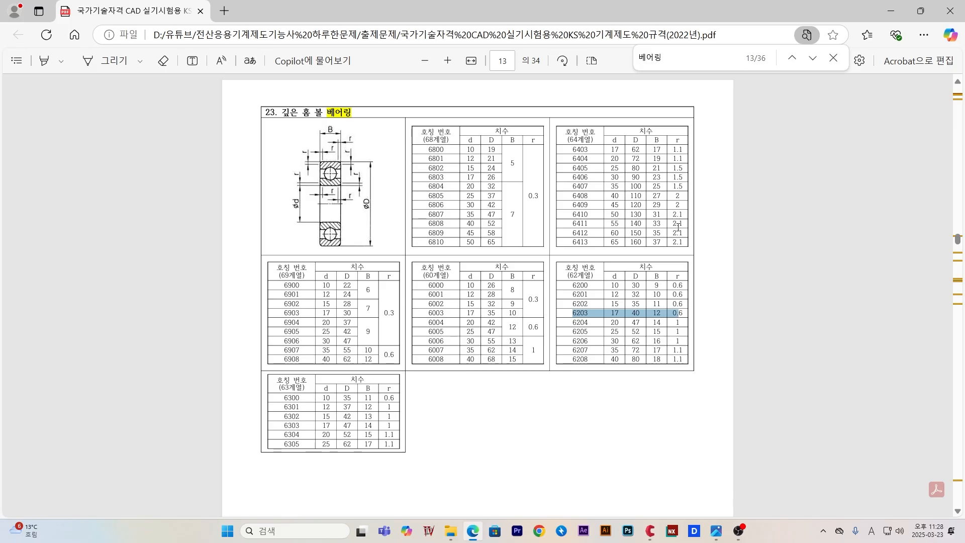
# - Return to the drawing in CADian and make 외형선 주서 the current layer
pyautogui.click(890, 11)
pyautogui.scroll(-2, 513, 234)
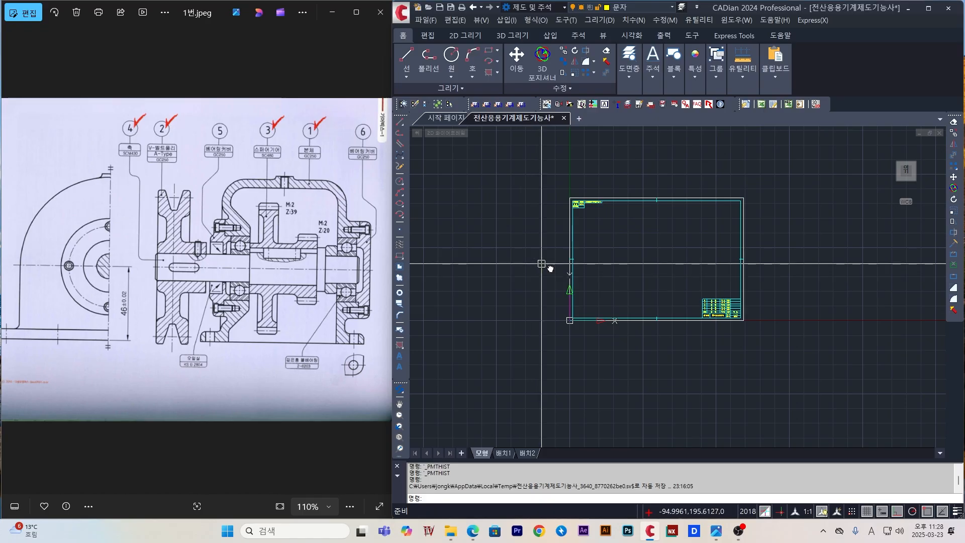
pyautogui.moveTo(541, 263); pyautogui.dragTo(592, 275, button='middle')
pyautogui.scroll(3, 592, 276)
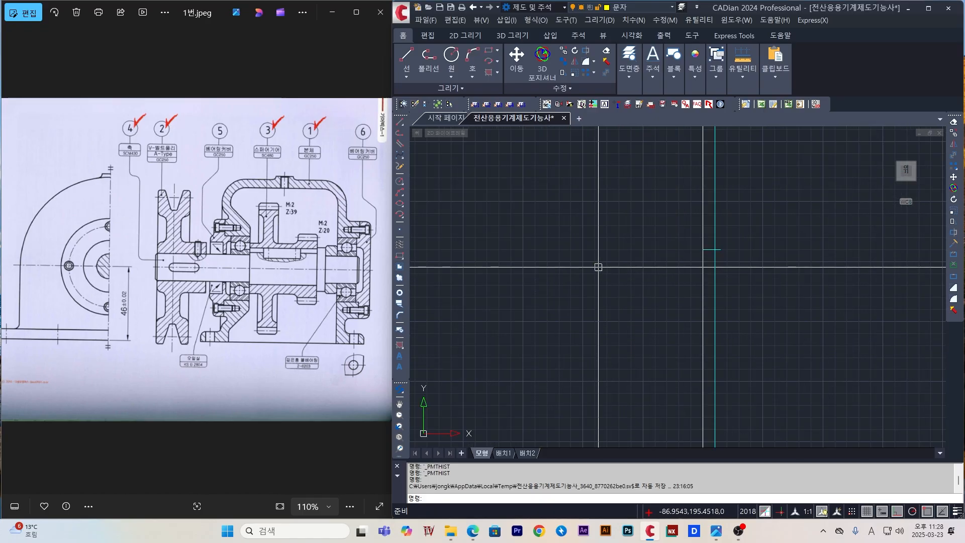
pyautogui.scroll(-5, 600, 266)
pyautogui.scroll(4, 633, 257)
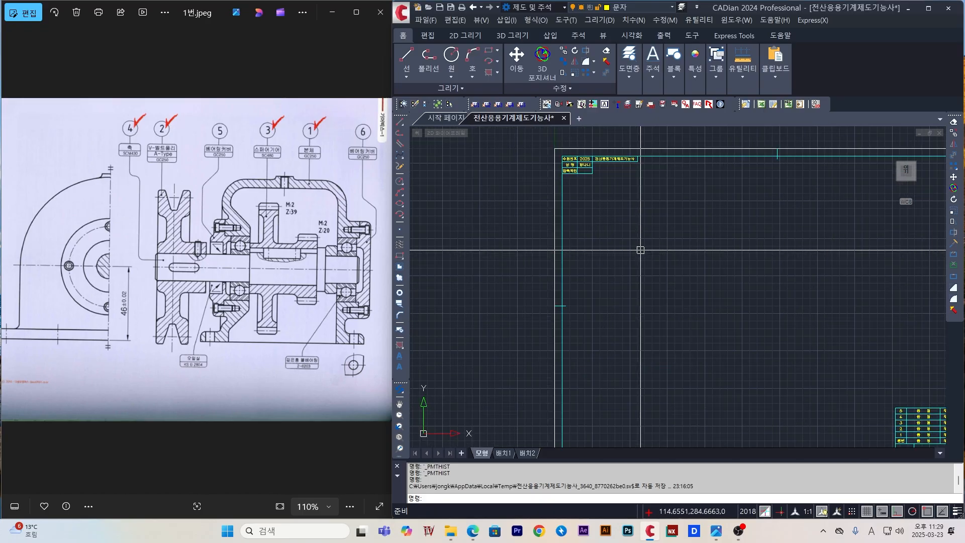
pyautogui.scroll(-4, 640, 250)
pyautogui.scroll(4, 640, 295)
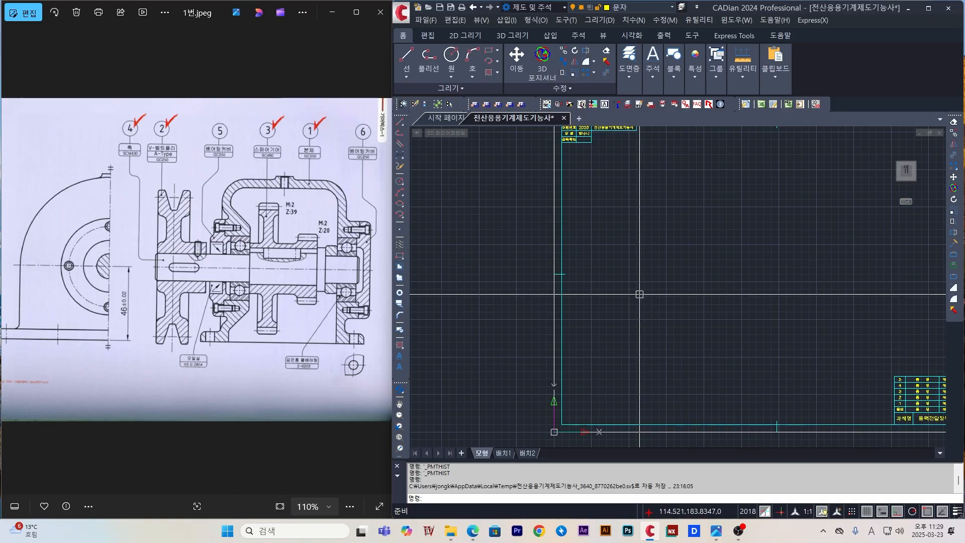
pyautogui.moveTo(642, 263); pyautogui.dragTo(751, 294, button='middle')
pyautogui.scroll(-2, 698, 288)
pyautogui.moveTo(539, 278); pyautogui.dragTo(647, 274, button='middle')
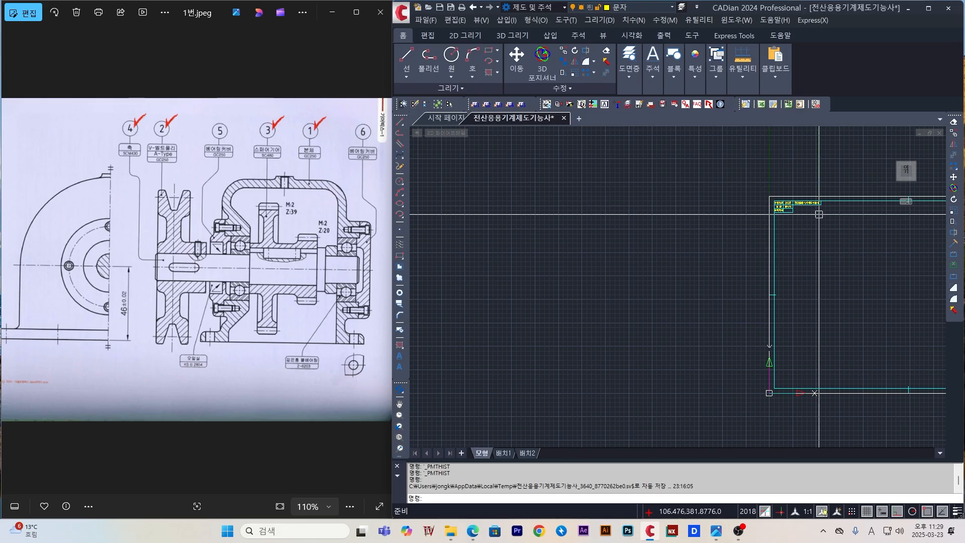
pyautogui.click(626, 76)
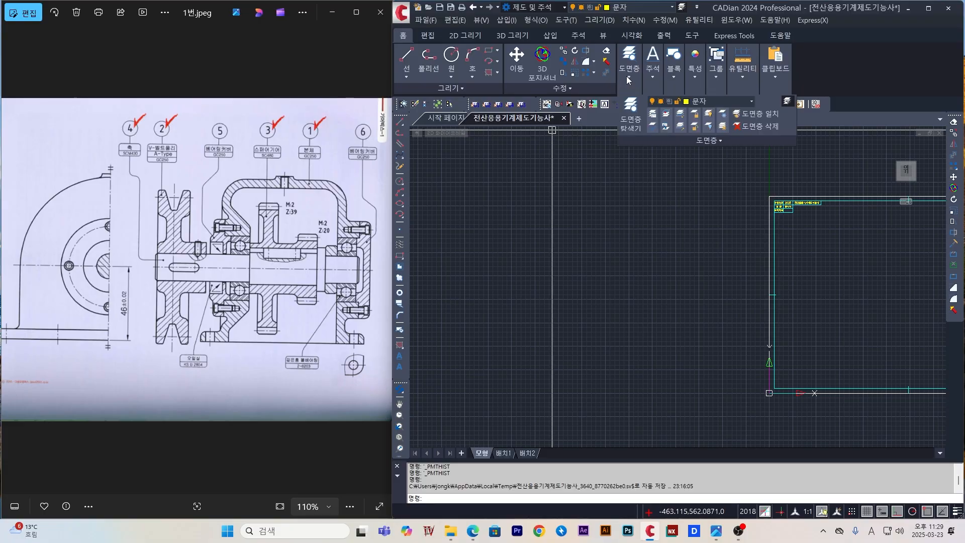
pyautogui.click(698, 101)
pyautogui.click(706, 152)
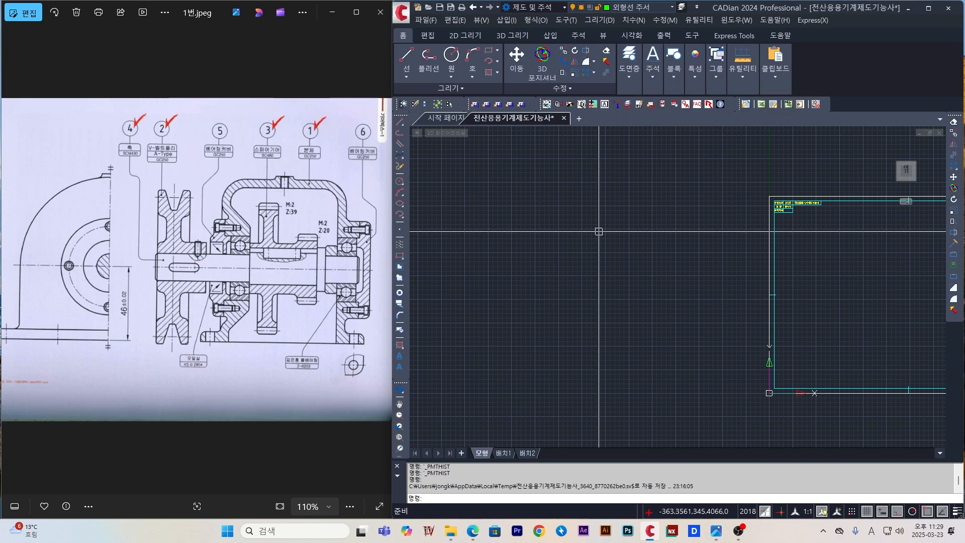
pyautogui.write('l')
pyautogui.press('Return')
pyautogui.scroll(2, 578, 241)
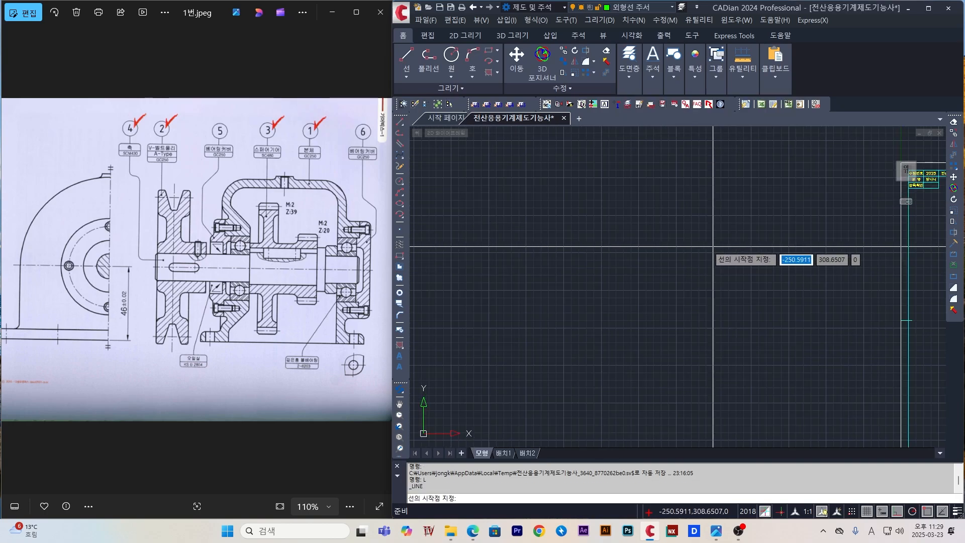
pyautogui.scroll(-2, 713, 246)
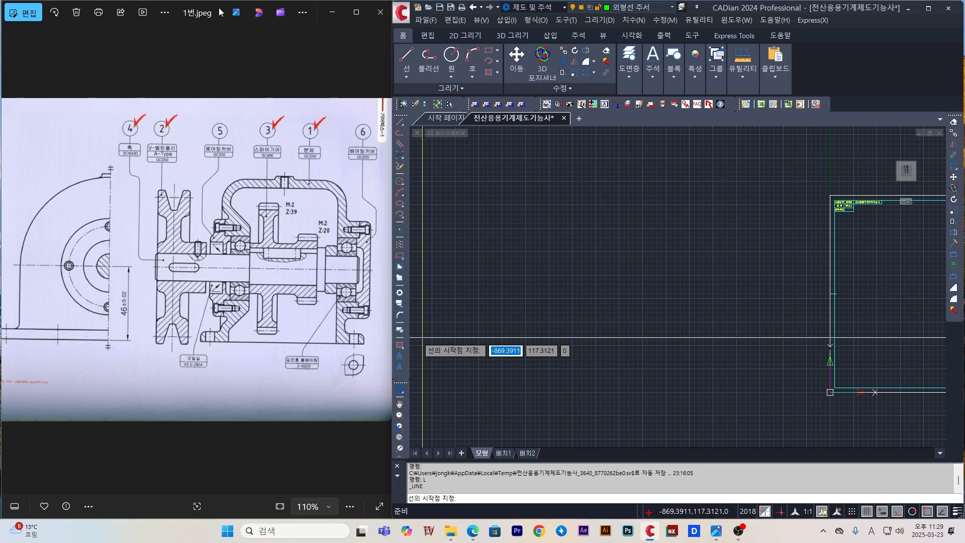
pyautogui.moveTo(221, 12); pyautogui.dragTo(221, 12)
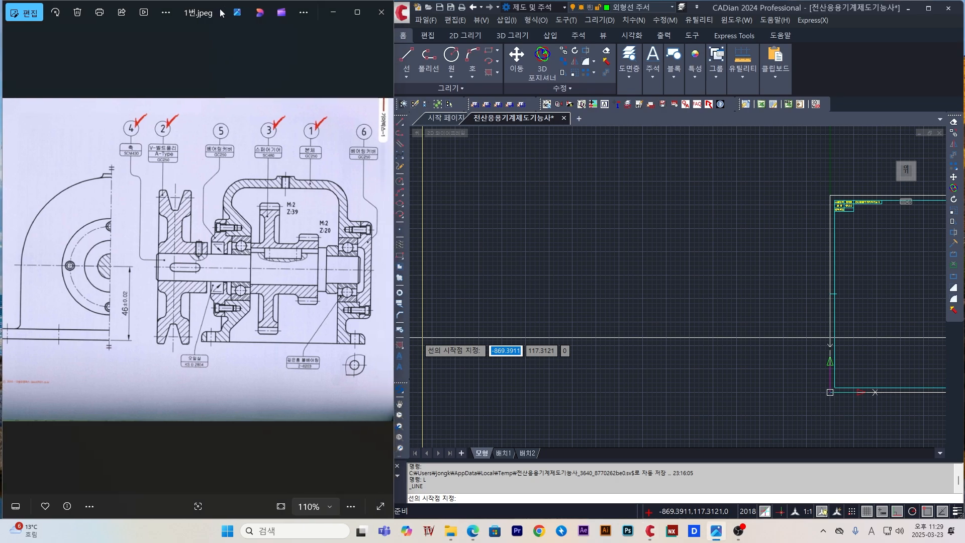
pyautogui.scroll(-1, 96, 339)
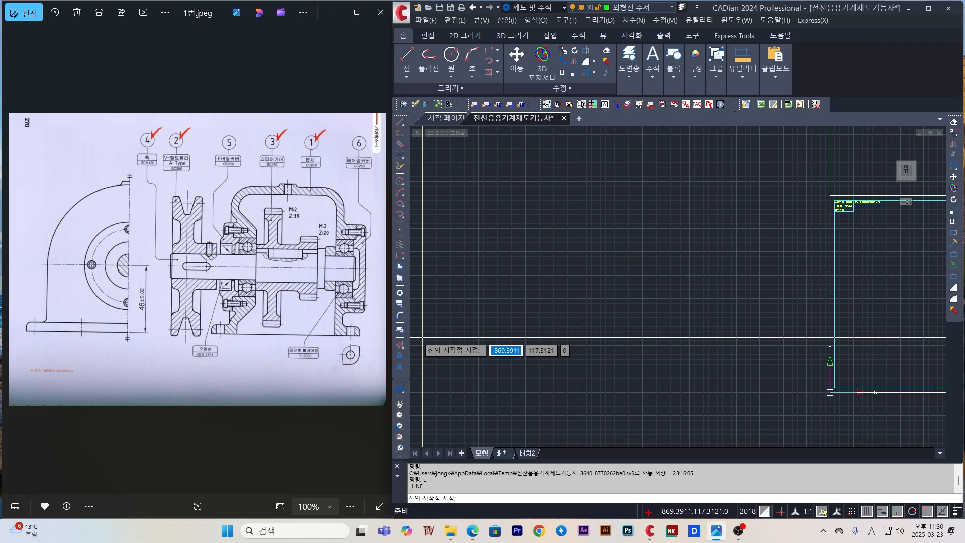
pyautogui.write('l')
pyautogui.press('Return')
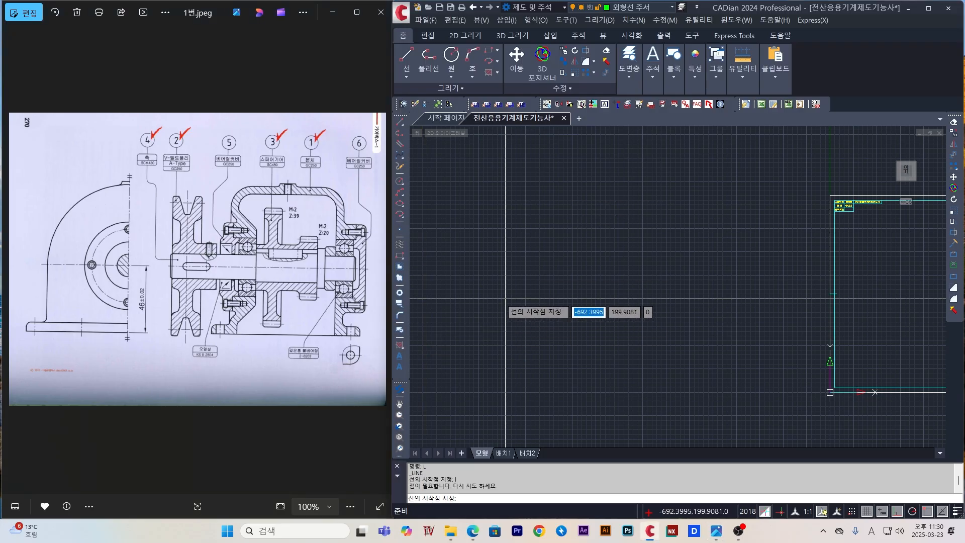
pyautogui.click(503, 181)
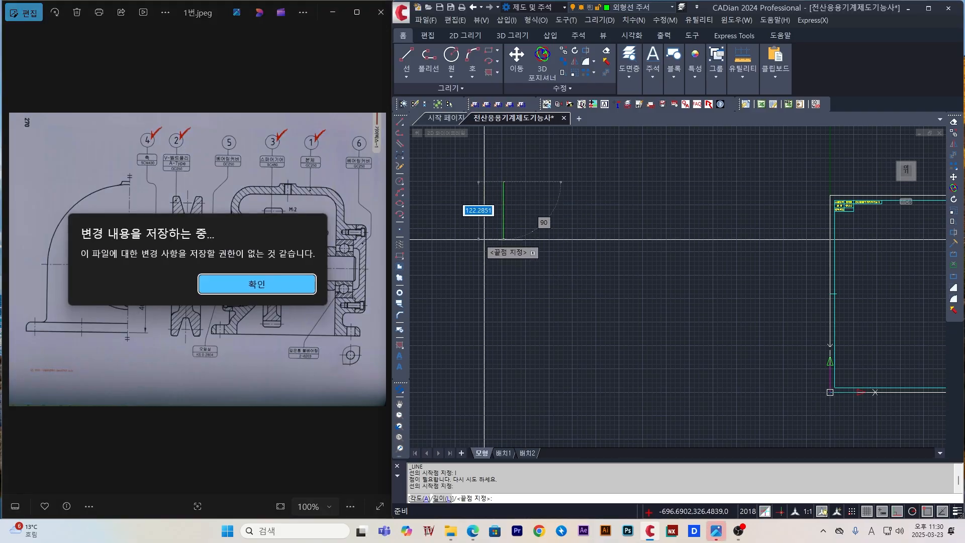
pyautogui.click(291, 283)
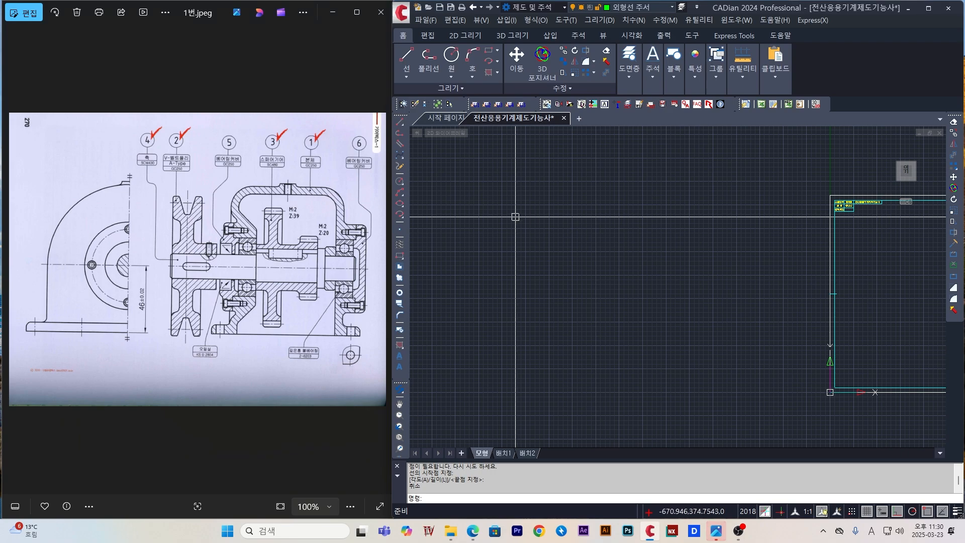
# - Draw a closed rectangle 102 wide and 140 high with the Line command in the empty area left of the drawing sheet
pyautogui.write('L')
pyautogui.press('Return')
pyautogui.click(482, 189)
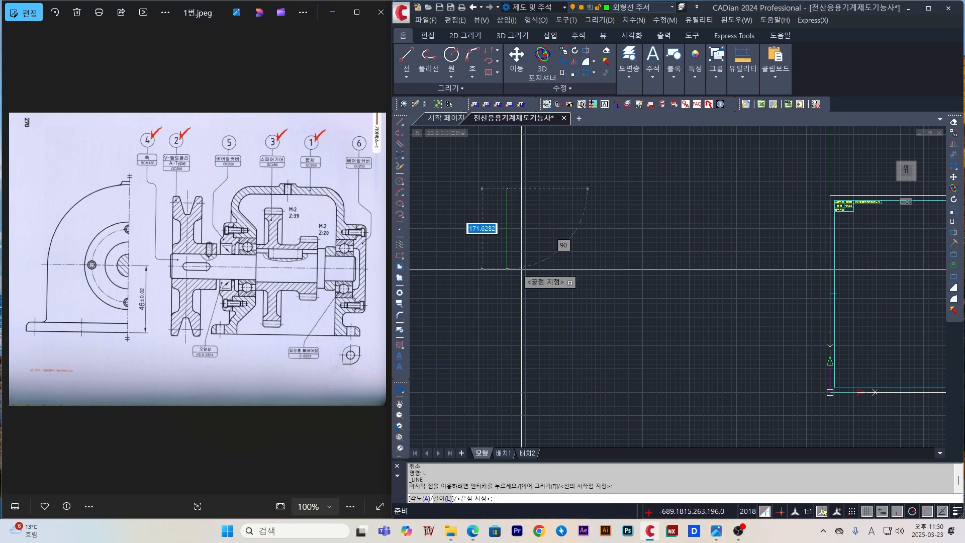
pyautogui.write('10')
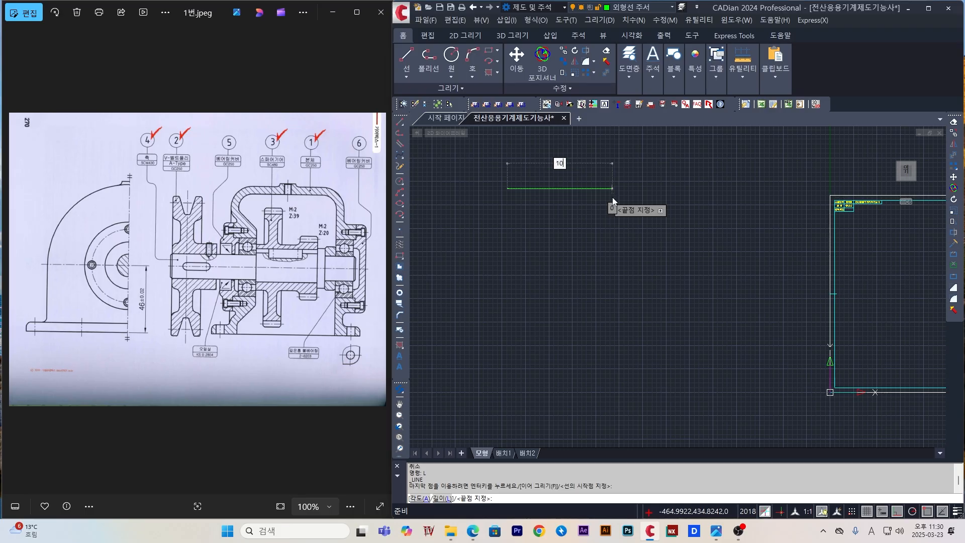
pyautogui.press('Return')
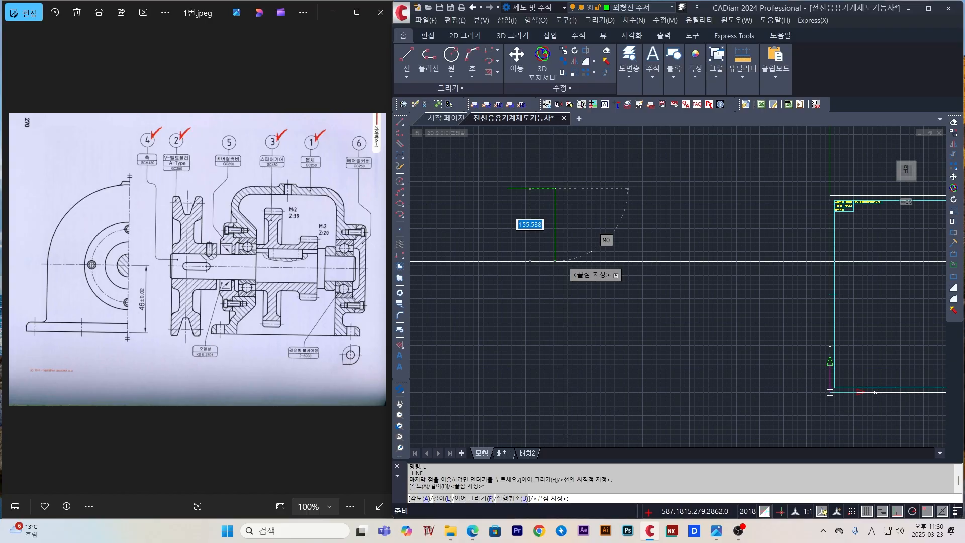
pyautogui.click(554, 254)
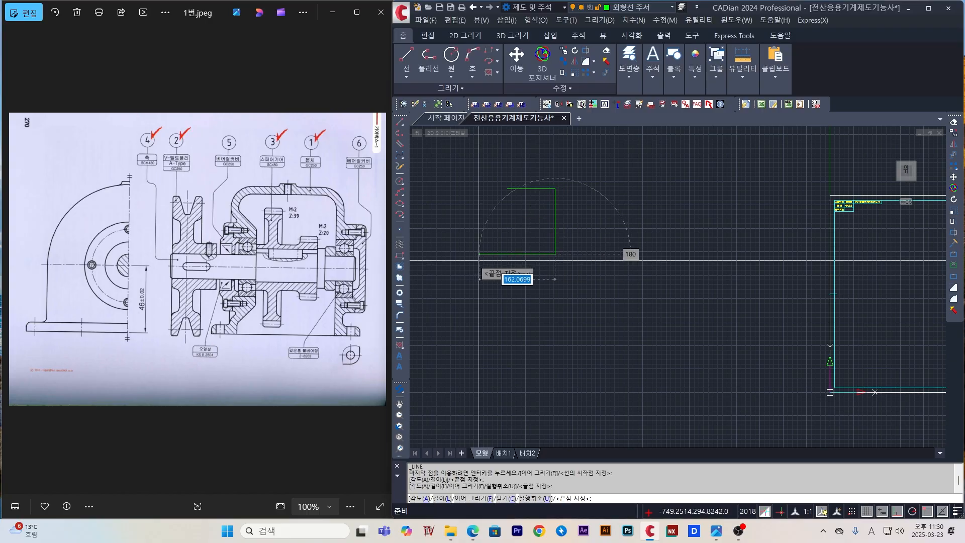
pyautogui.write('2')
pyautogui.press('Return')
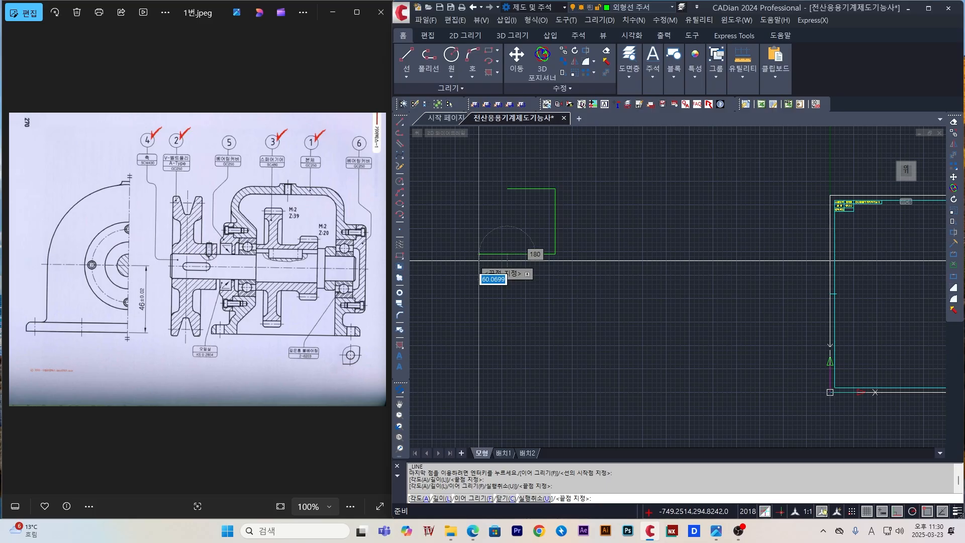
pyautogui.write('c')
pyautogui.press('Return')
pyautogui.scroll(2, 520, 211)
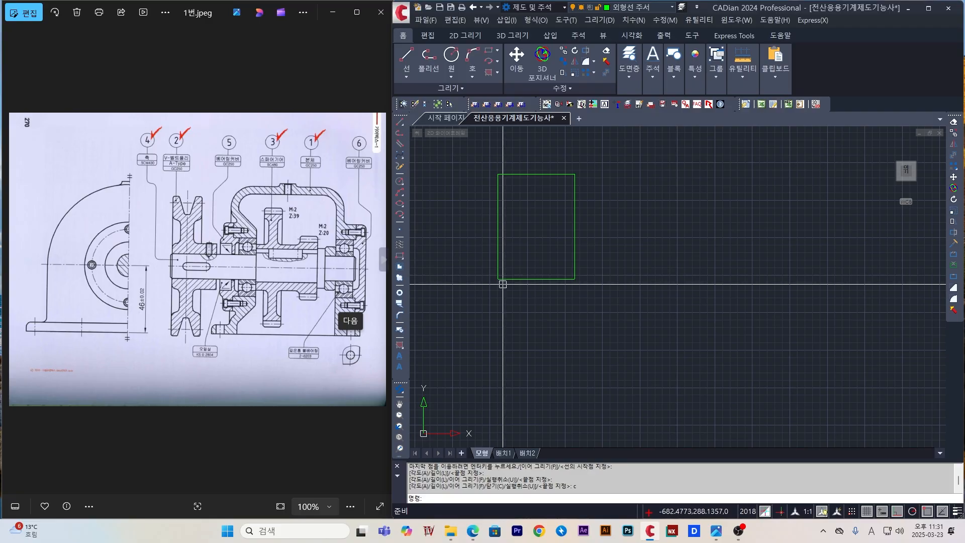
# - Set the fillet radius to 6 and round the rectangle's two upper corners
pyautogui.press('Escape')
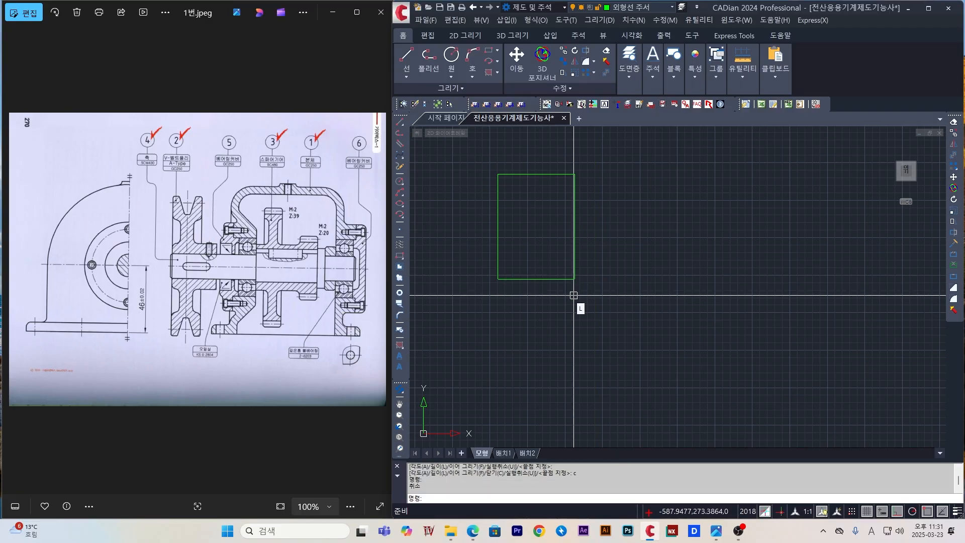
pyautogui.write('F')
pyautogui.press('Return')
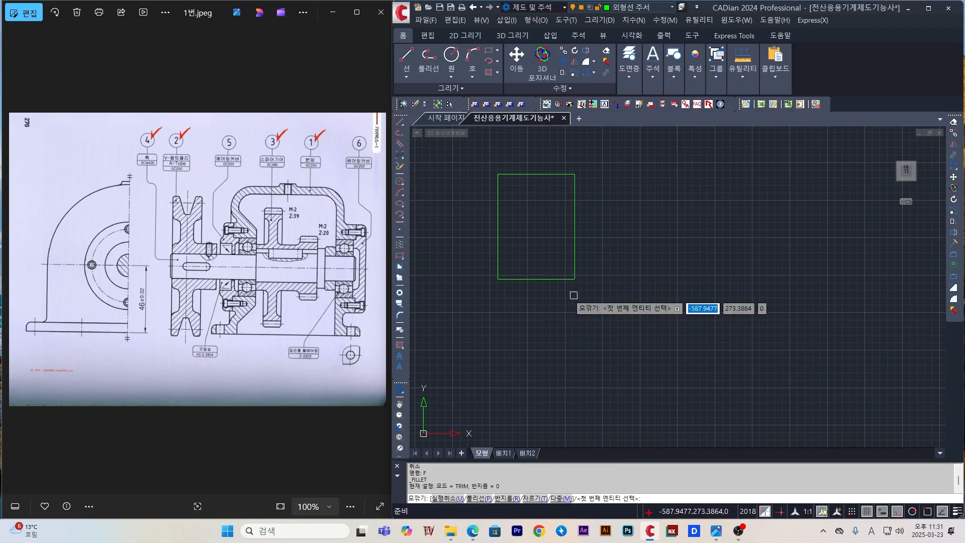
pyautogui.write('r')
pyautogui.press('Return')
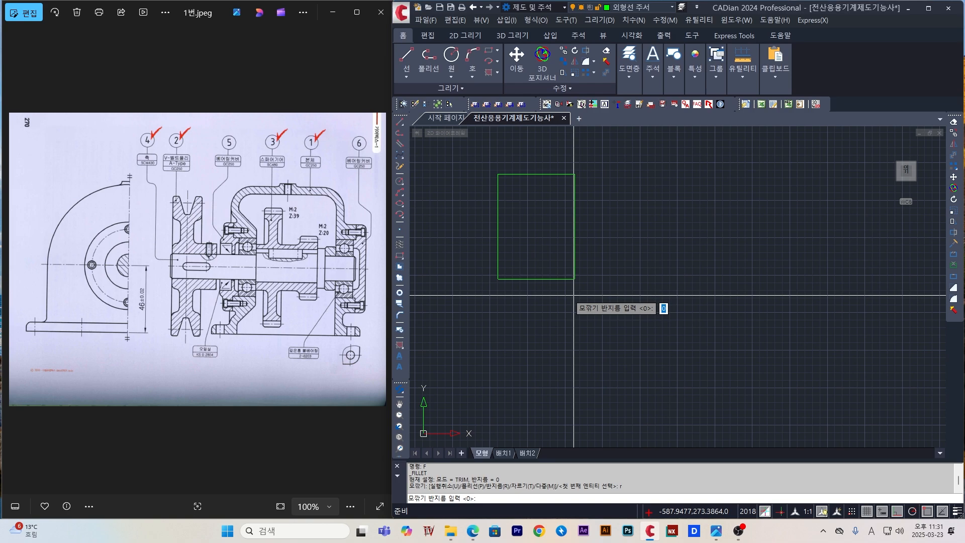
pyautogui.write('6')
pyautogui.press('Return')
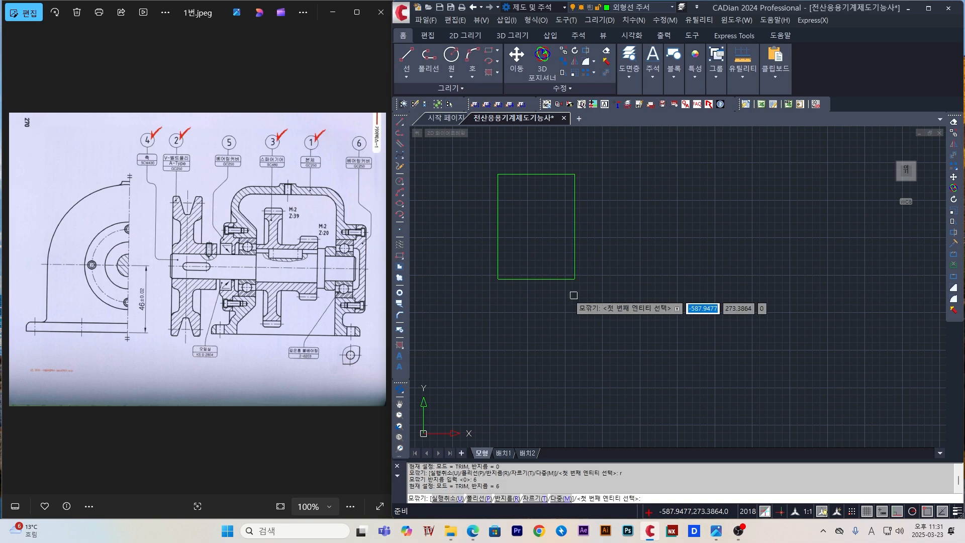
pyautogui.click(574, 182)
pyautogui.click(558, 174)
pyautogui.press('Return')
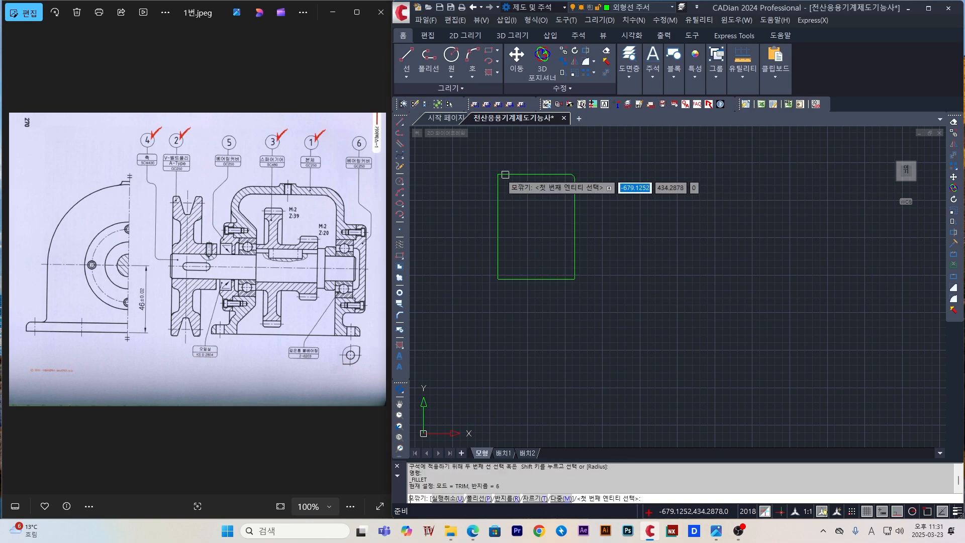
# - Fillet the rectangle's two lower corners with the same radius of 6
pyautogui.click(498, 267)
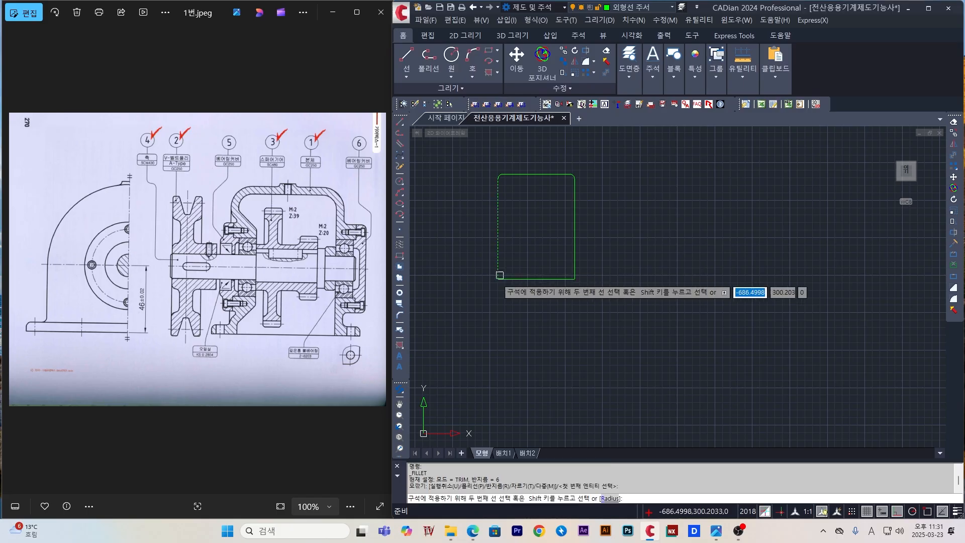
pyautogui.click(510, 278)
pyautogui.press('Return')
pyautogui.click(567, 278)
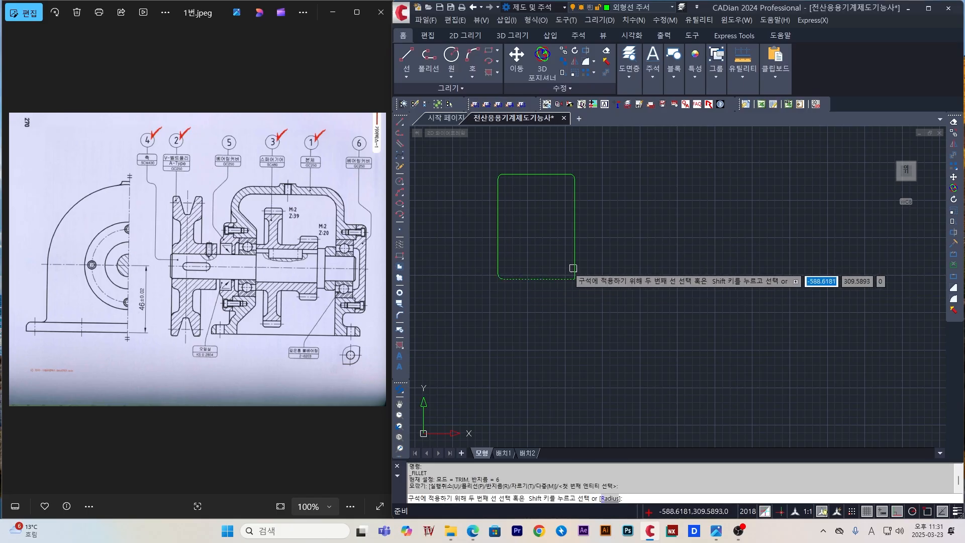
pyautogui.click(574, 269)
pyautogui.scroll(2, 573, 299)
pyautogui.press('Escape')
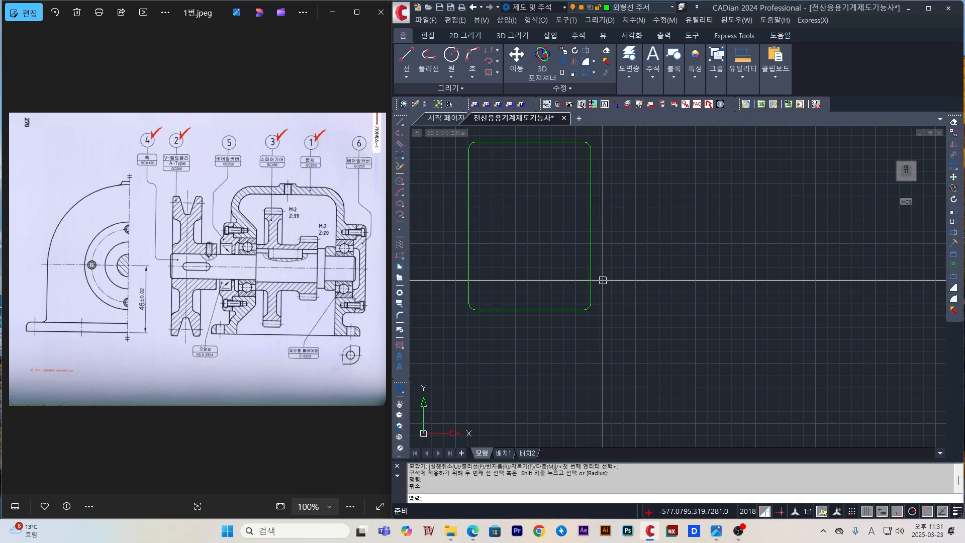
# - Draw a horizontal line between the lower ends of the upper fillets and a vertical line joining the inner ends of the right-hand fillets
pyautogui.write('L')
pyautogui.press('Return')
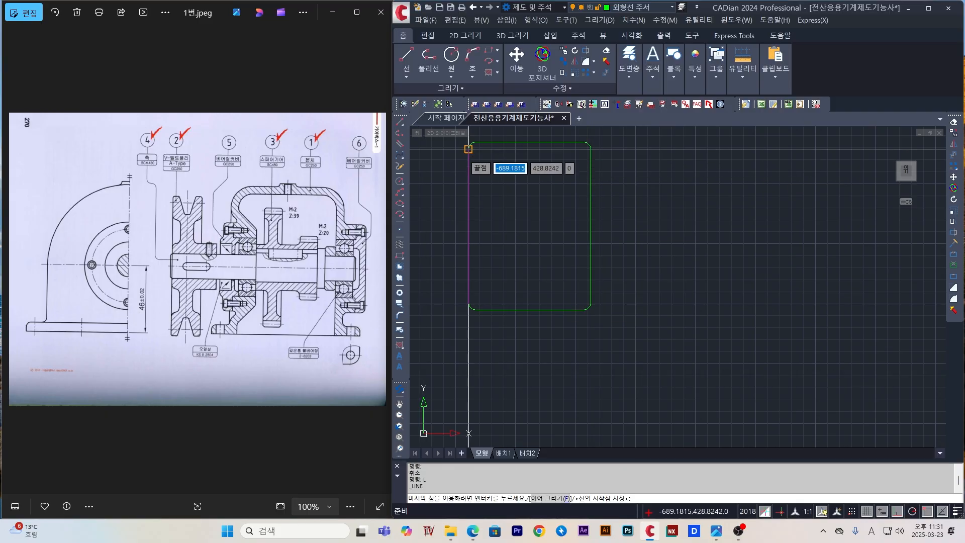
pyautogui.click(468, 149)
pyautogui.click(590, 149)
pyautogui.press('Return')
pyautogui.press('Return')
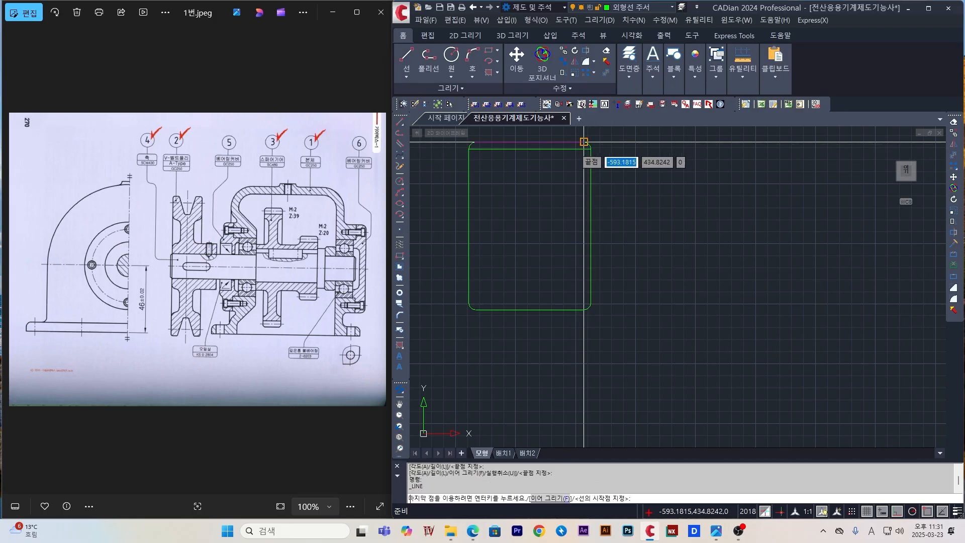
pyautogui.click(583, 142)
pyautogui.click(583, 309)
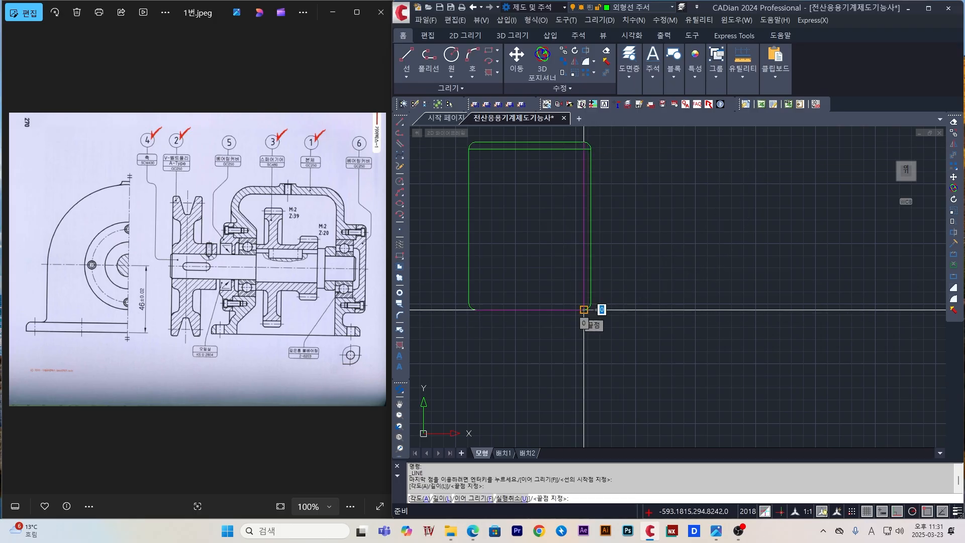
pyautogui.press('Return')
# - Draw a horizontal line between the upper ends of the lower fillets and a vertical line joining the inner ends of the left-hand fillets
pyautogui.press('Return')
pyautogui.click(591, 303)
pyautogui.click(468, 302)
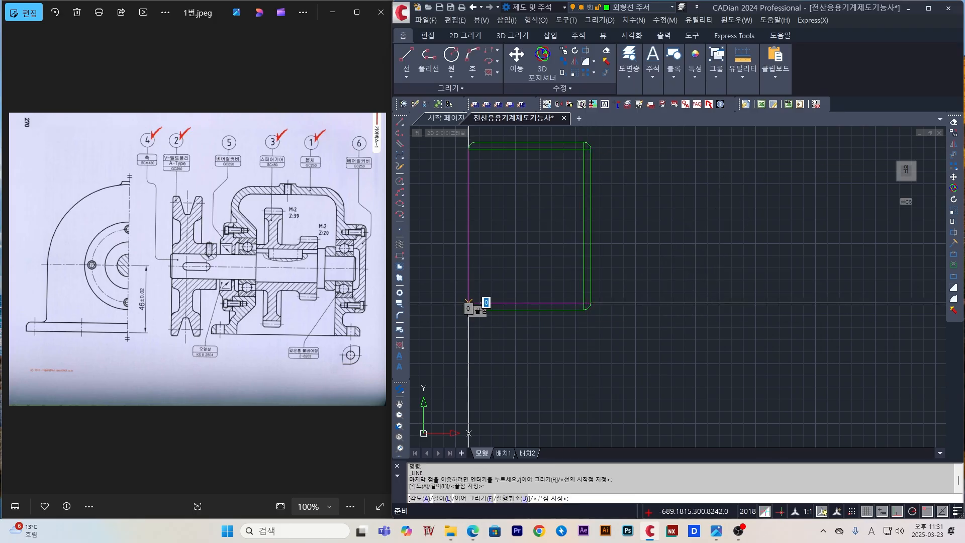
pyautogui.press('Return')
pyautogui.press('Return')
pyautogui.click(475, 142)
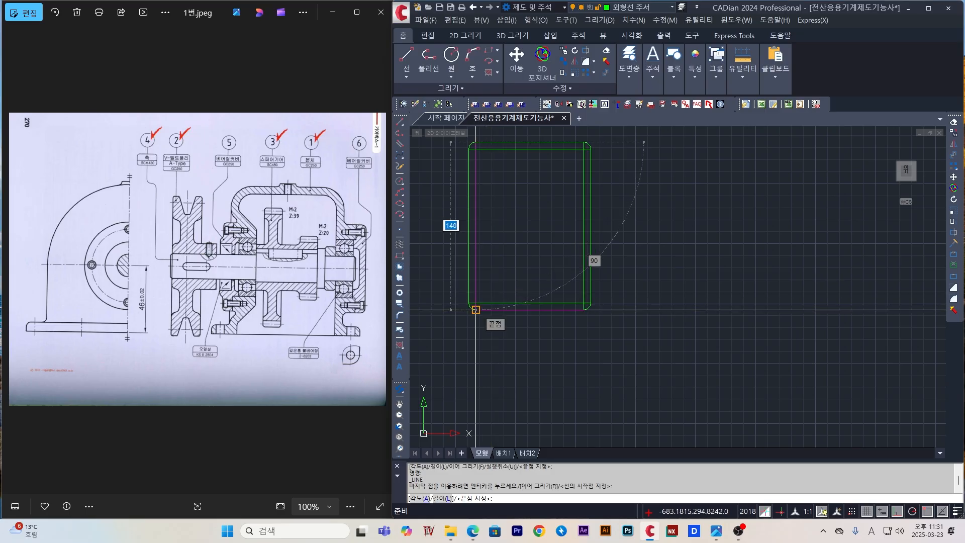
pyautogui.click(476, 309)
pyautogui.press('Return')
pyautogui.press('Escape')
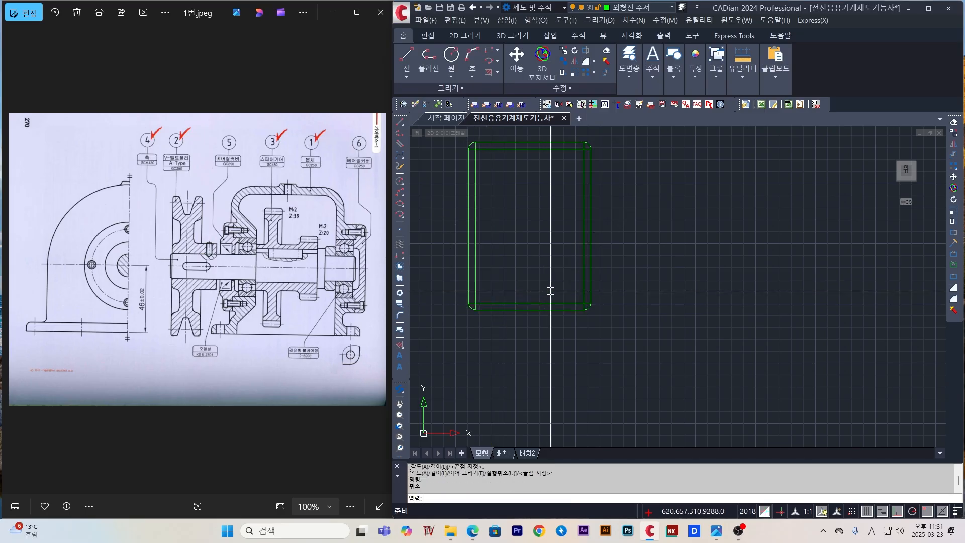
# - Make 중심선 the current layer and switch back to 외형선 주서
pyautogui.click(629, 75)
pyautogui.click(690, 102)
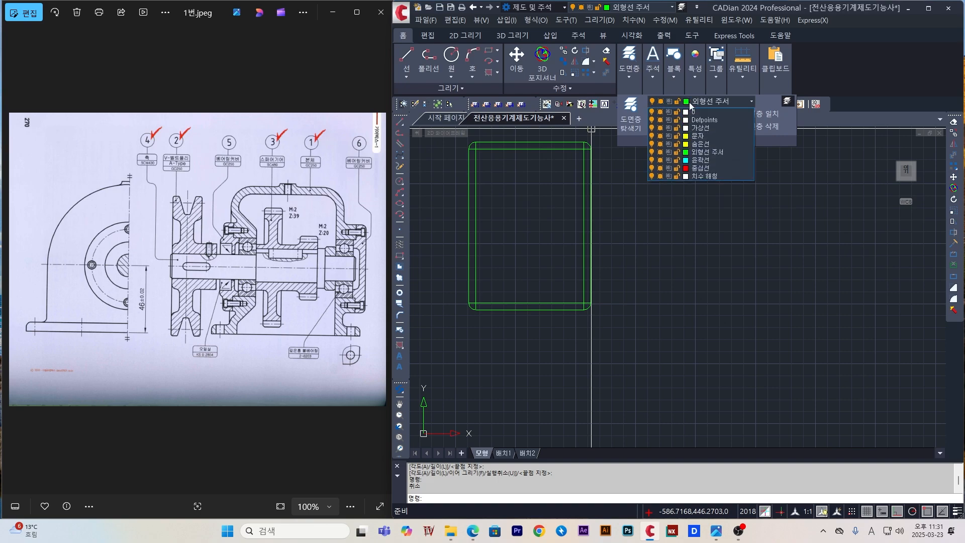
pyautogui.click(701, 168)
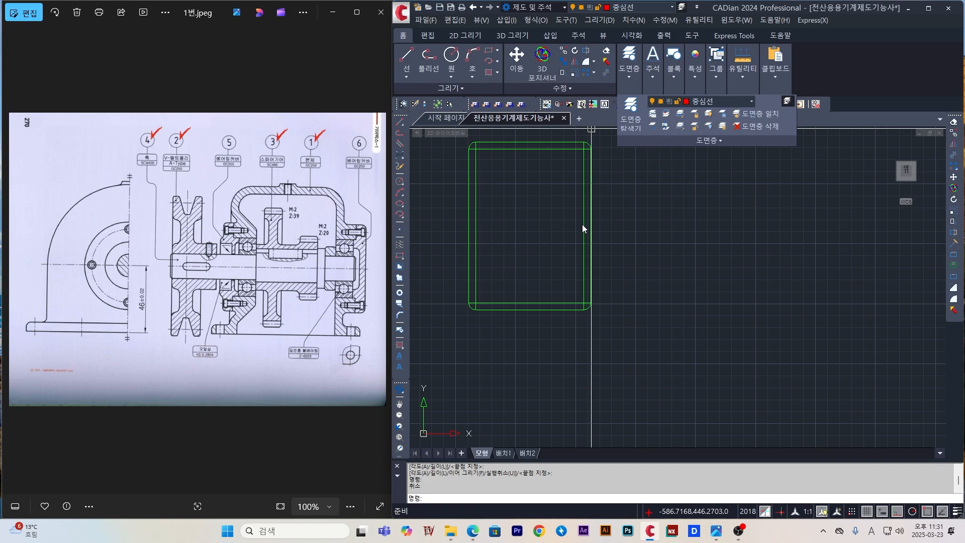
pyautogui.click(698, 102)
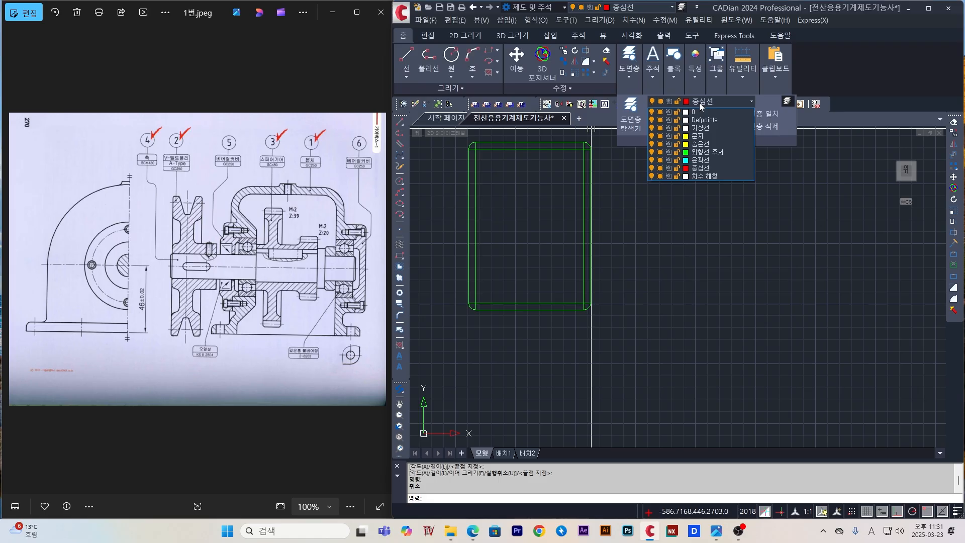
pyautogui.click(701, 153)
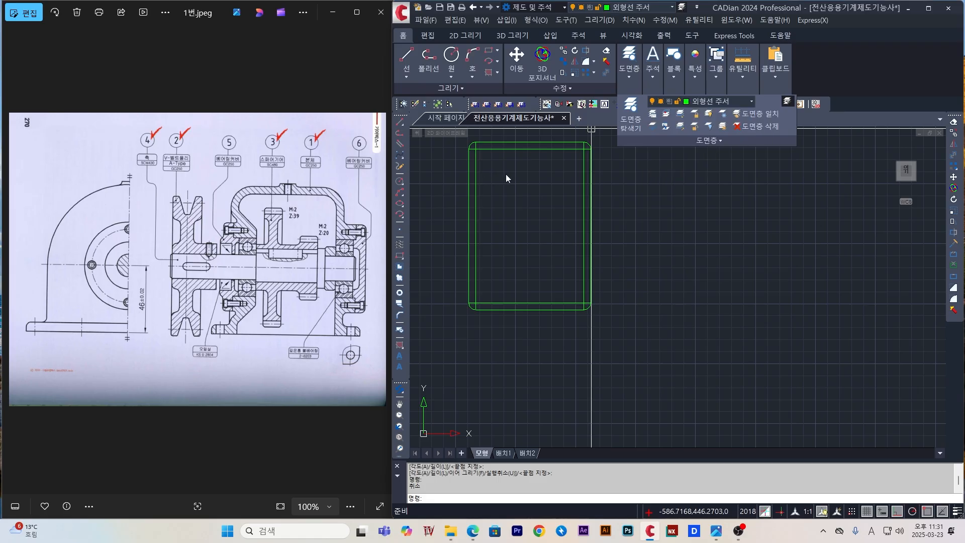
pyautogui.scroll(2, 545, 151)
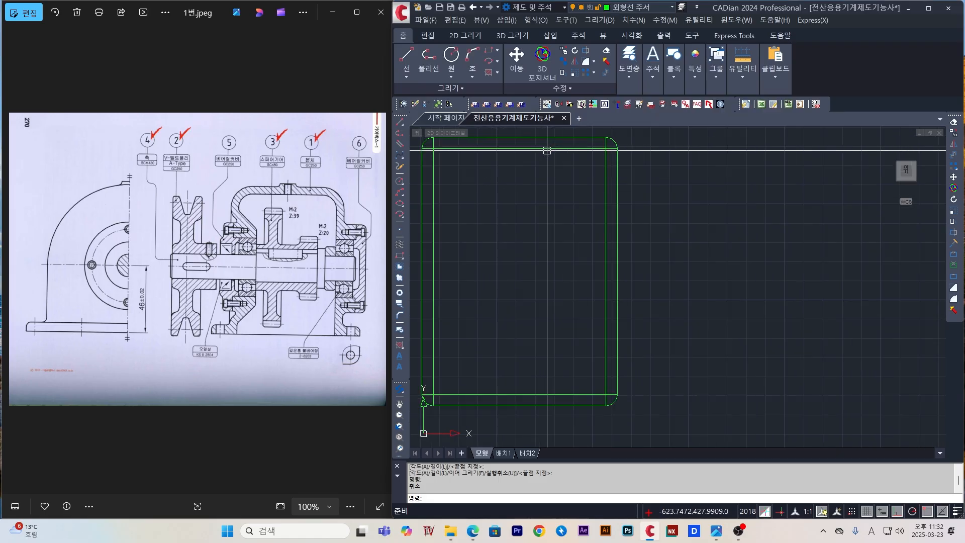
pyautogui.click(606, 151)
pyautogui.click(453, 148)
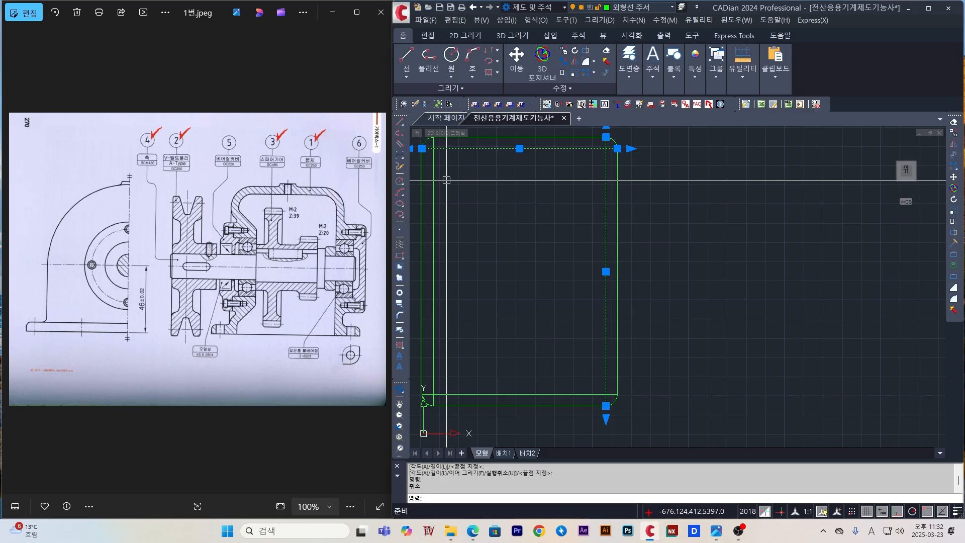
pyautogui.click(435, 179)
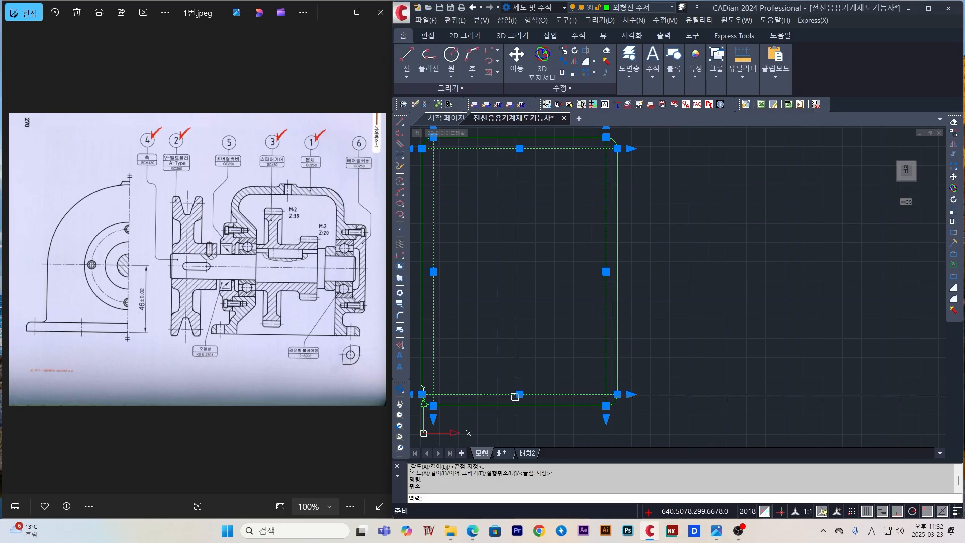
pyautogui.click(652, 75)
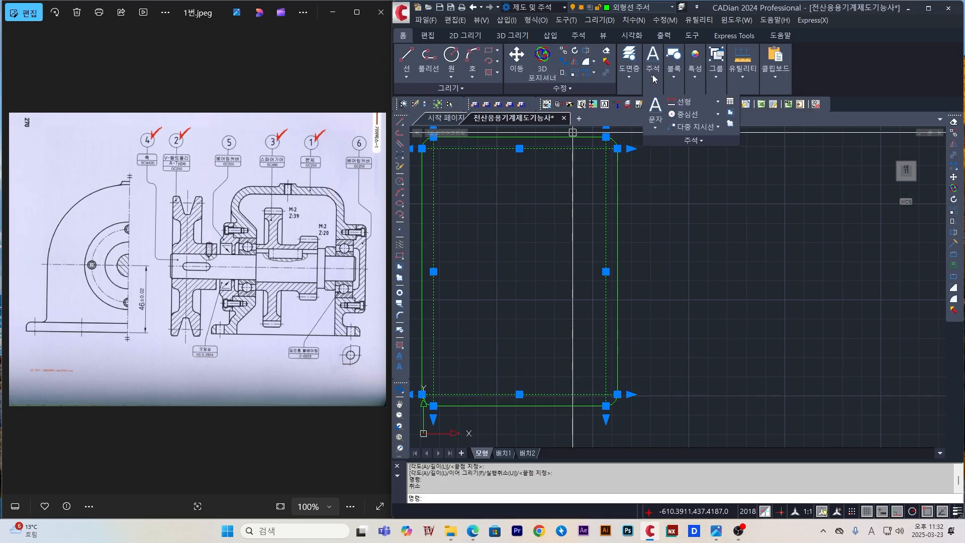
pyautogui.press('Escape')
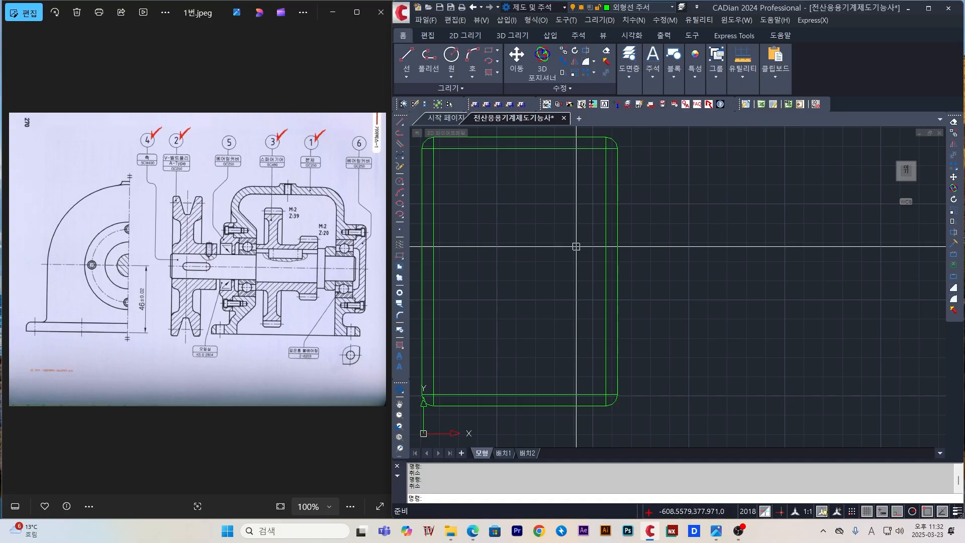
# - Try to draw a line down from the top edge's midpoint, continuing from the last point, and undo it
pyautogui.write('l')
pyautogui.press('Return')
pyautogui.press('Return')
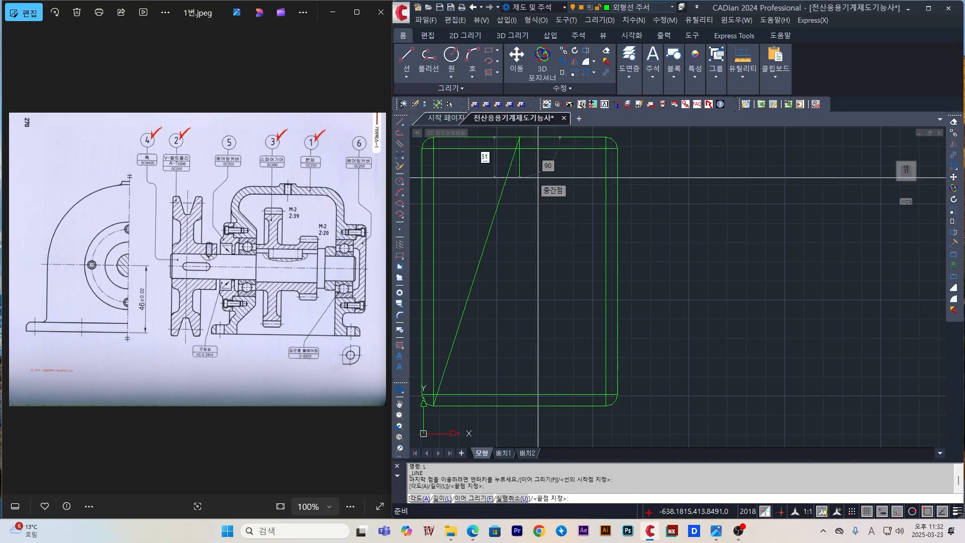
pyautogui.press('Escape')
pyautogui.press('Escape')
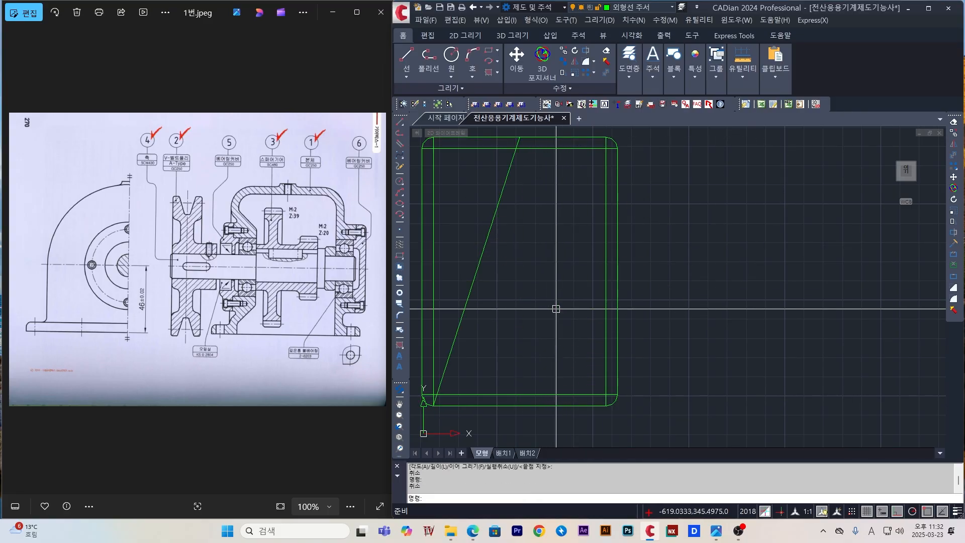
pyautogui.hotkey('ctrl', 'z')
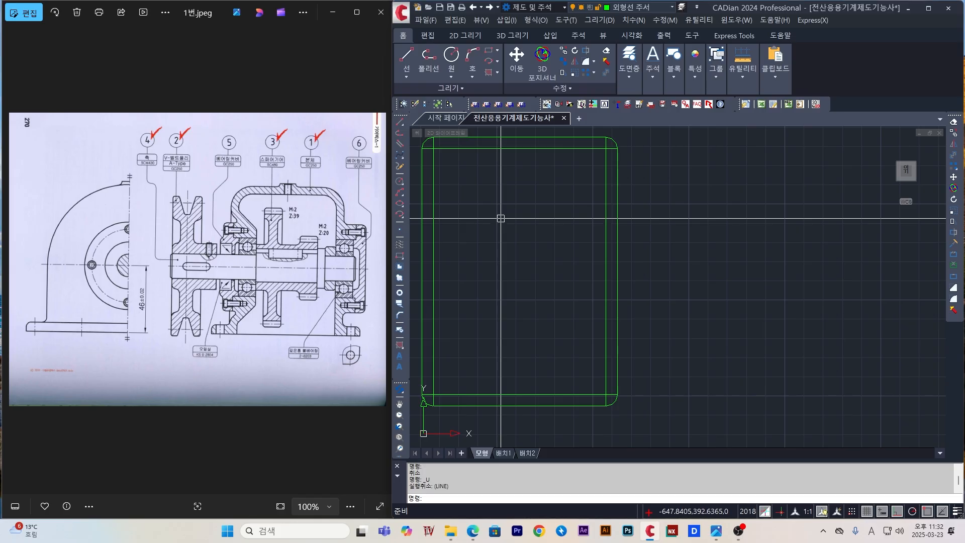
# - Draw a vertical line from the midpoint of the rectangle's top edge to the midpoint of its bottom edge
pyautogui.write('l')
pyautogui.press('Return')
pyautogui.click(520, 137)
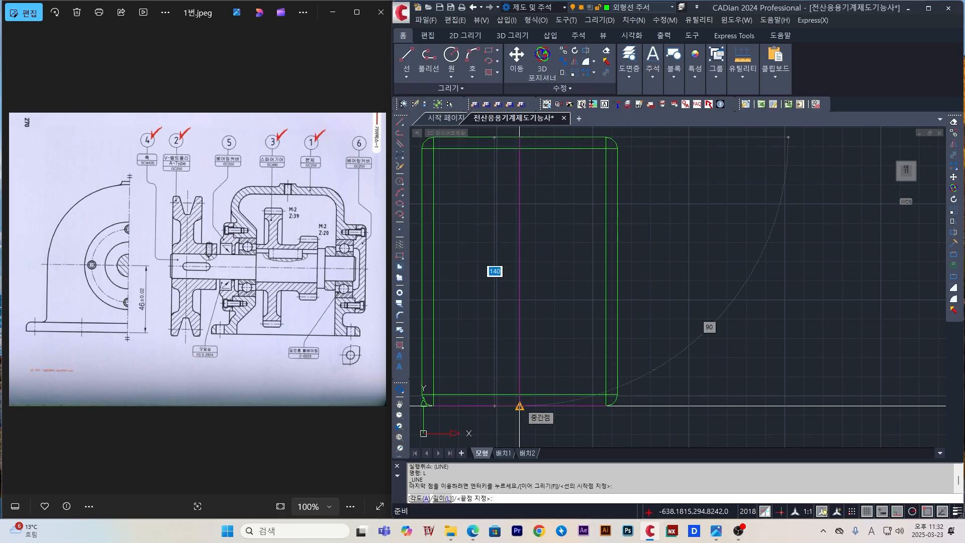
pyautogui.click(519, 406)
pyautogui.press('Return')
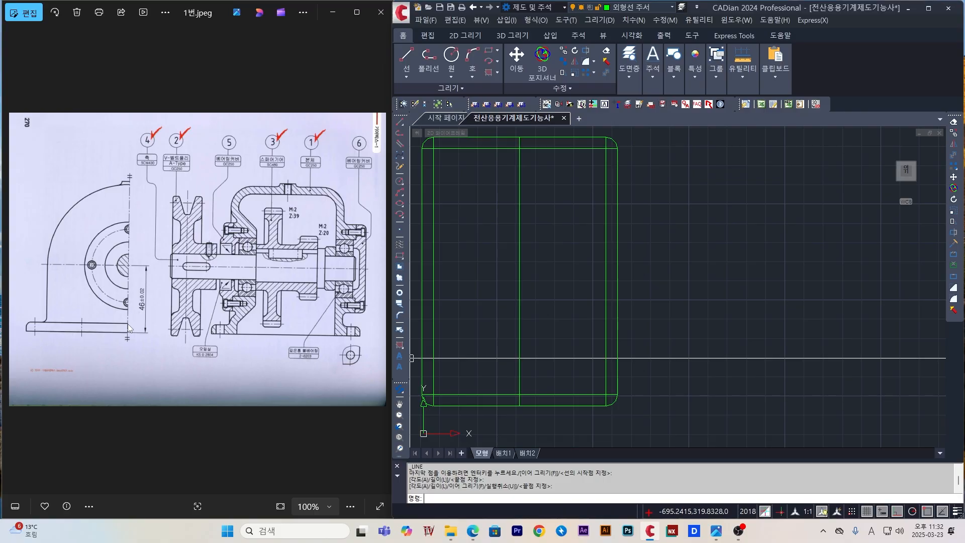
# - Draw a horizontal line from the midpoint of the rectangle's left edge to the midpoint of its right edge
pyautogui.write('l')
pyautogui.press('Return')
pyautogui.press('Return')
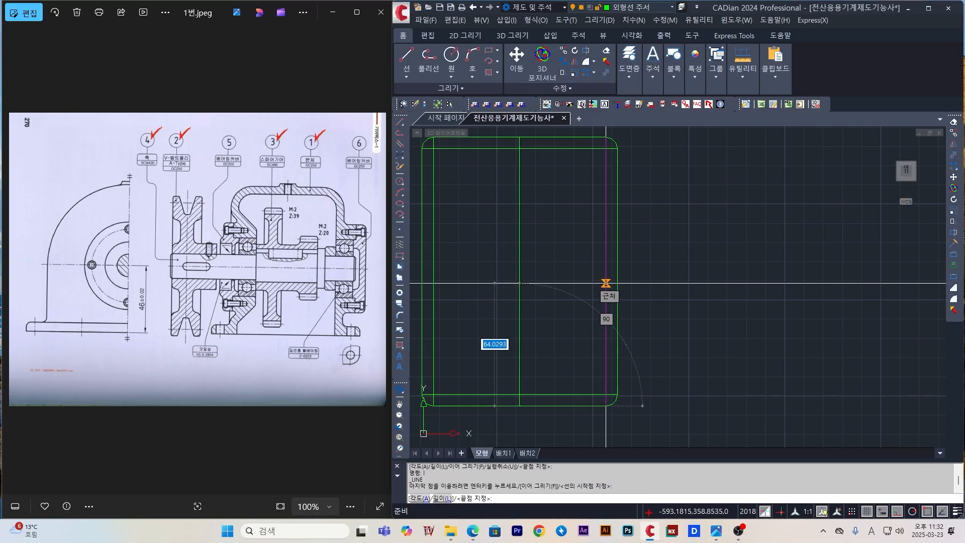
pyautogui.scroll(-2, 472, 352)
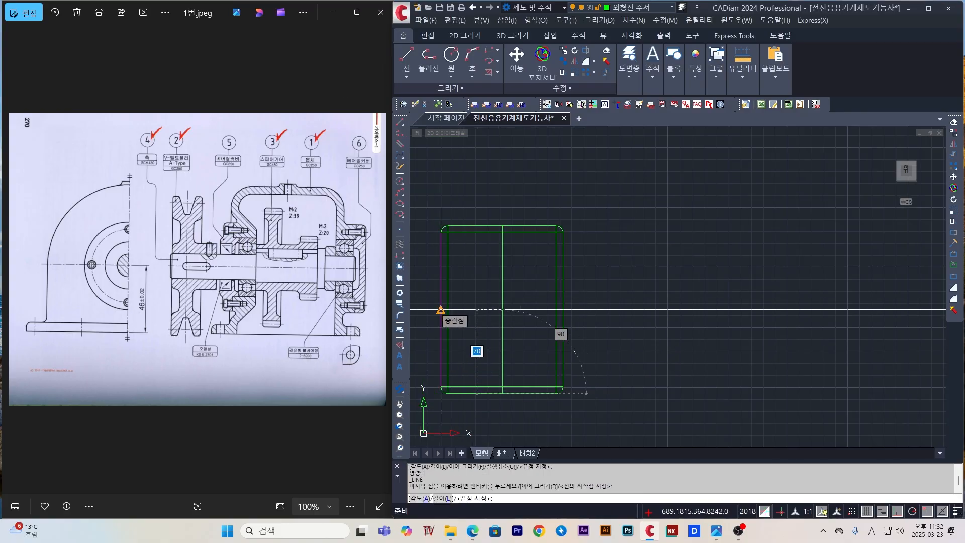
pyautogui.click(441, 310)
pyautogui.click(563, 309)
pyautogui.press('Return')
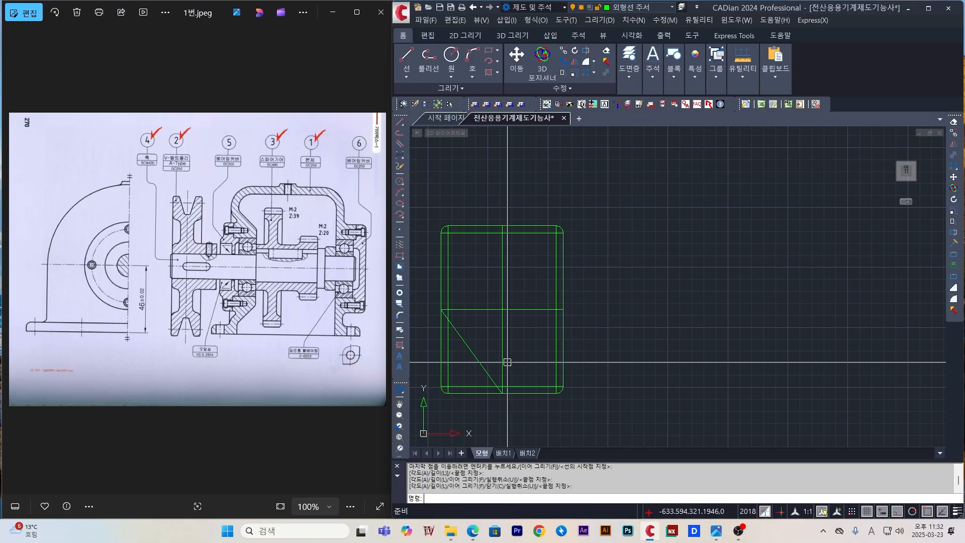
pyautogui.press('Return')
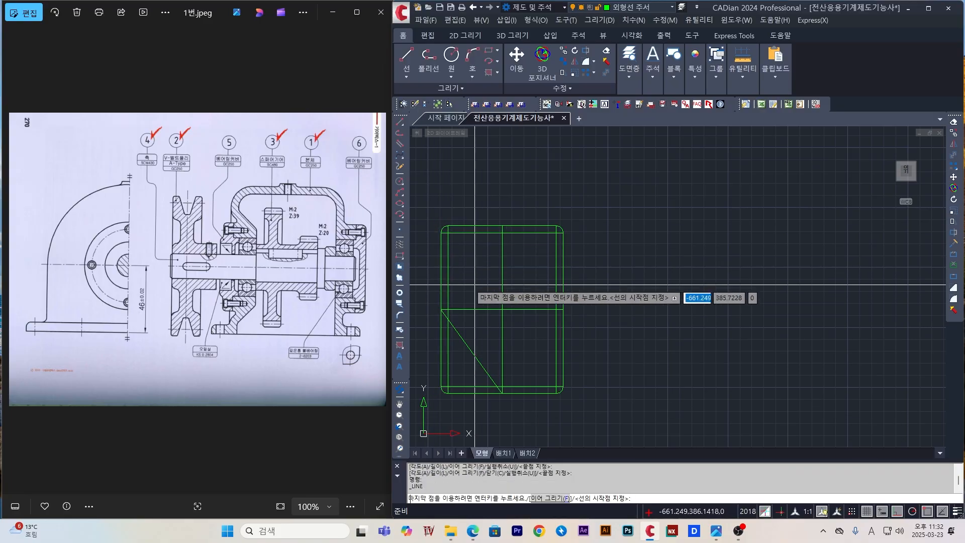
pyautogui.press('Escape')
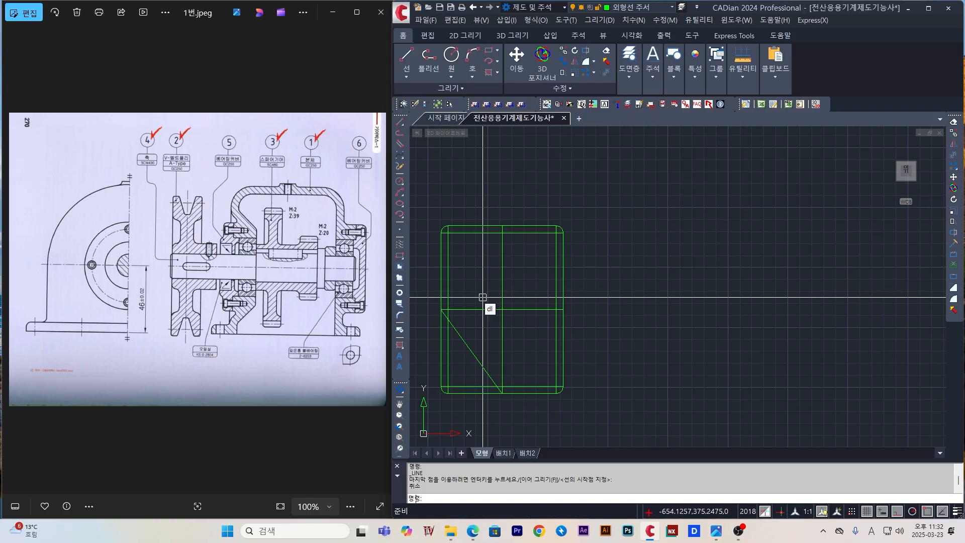
# - Measure the vertical distance from the upper inner horizontal line to the horizontal centre line with a trial linear dimension
pyautogui.write('DLI')
pyautogui.press('Return')
pyautogui.click(441, 232)
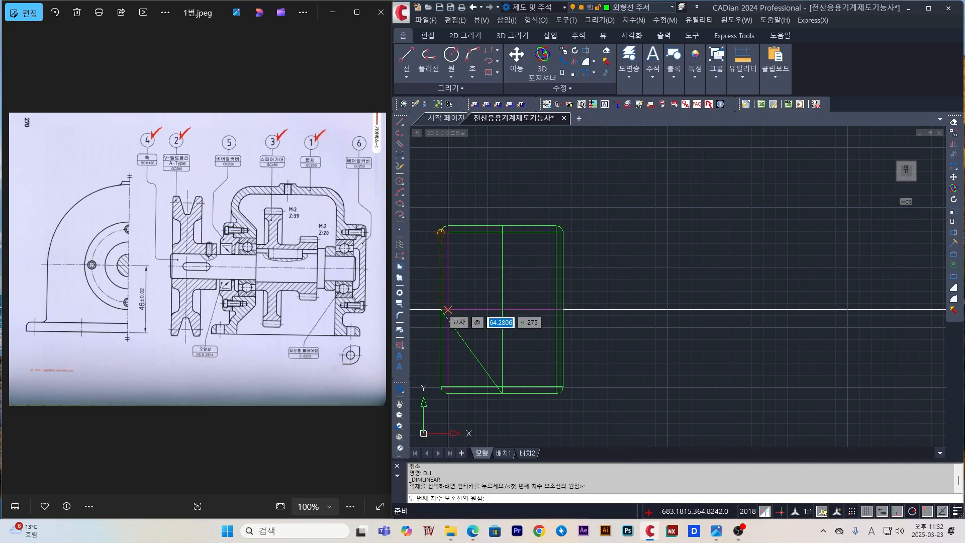
pyautogui.click(440, 309)
pyautogui.click(441, 387)
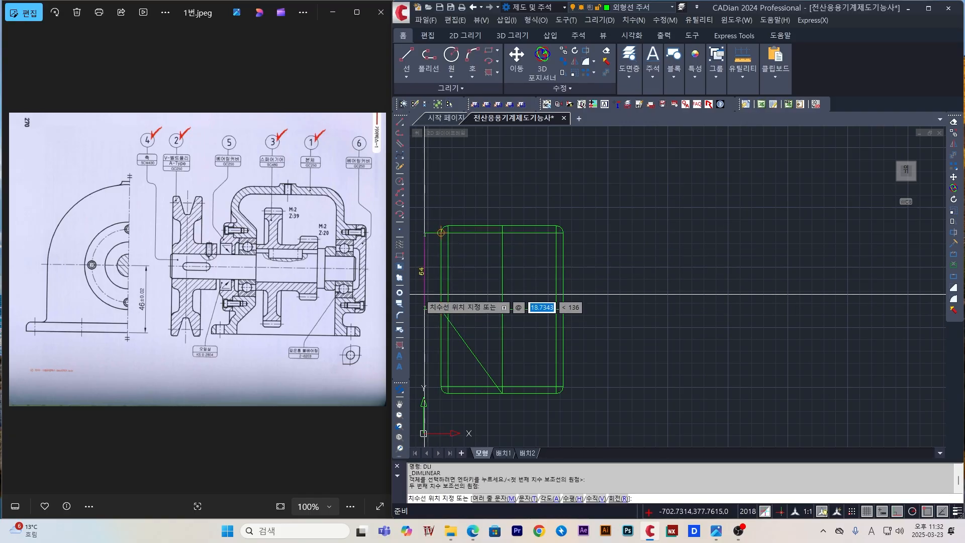
pyautogui.press('Escape')
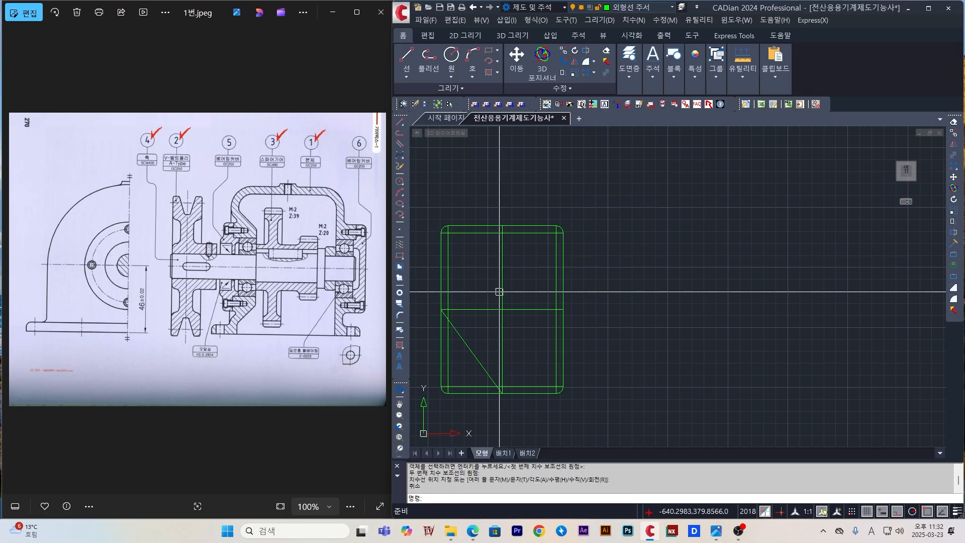
# - Offset the upper and lower inner horizontal lines by 32 toward the middle, and erase the stray diagonal line
pyautogui.write('o')
pyautogui.press('Return')
pyautogui.write('32')
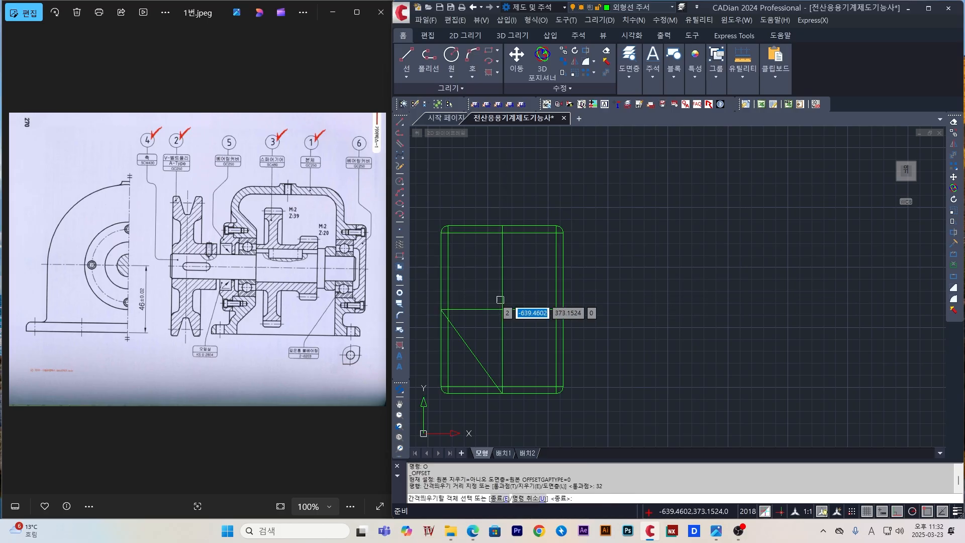
pyautogui.press('Return')
pyautogui.click(483, 232)
pyautogui.click(476, 265)
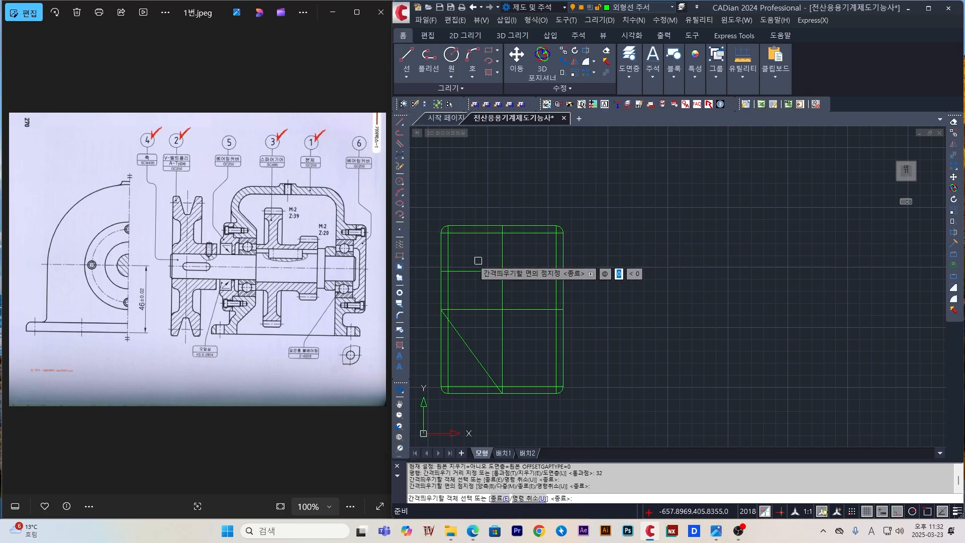
pyautogui.click(476, 387)
pyautogui.click(478, 361)
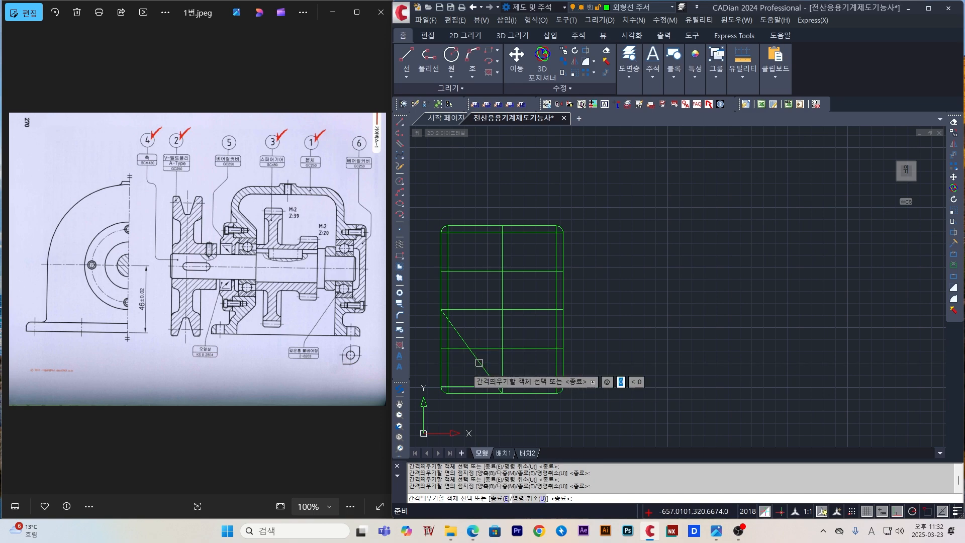
pyautogui.press('Escape')
pyautogui.press('Delete')
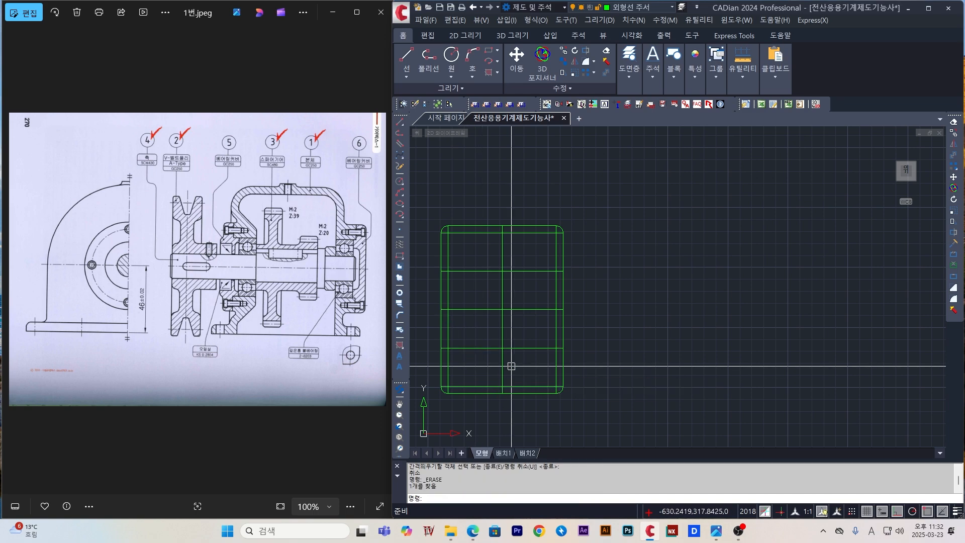
# - Move all the lines inside the rounded outline to the 중심선 layer
pyautogui.scroll(3, 559, 392)
pyautogui.click(559, 371)
pyautogui.scroll(-3, 560, 370)
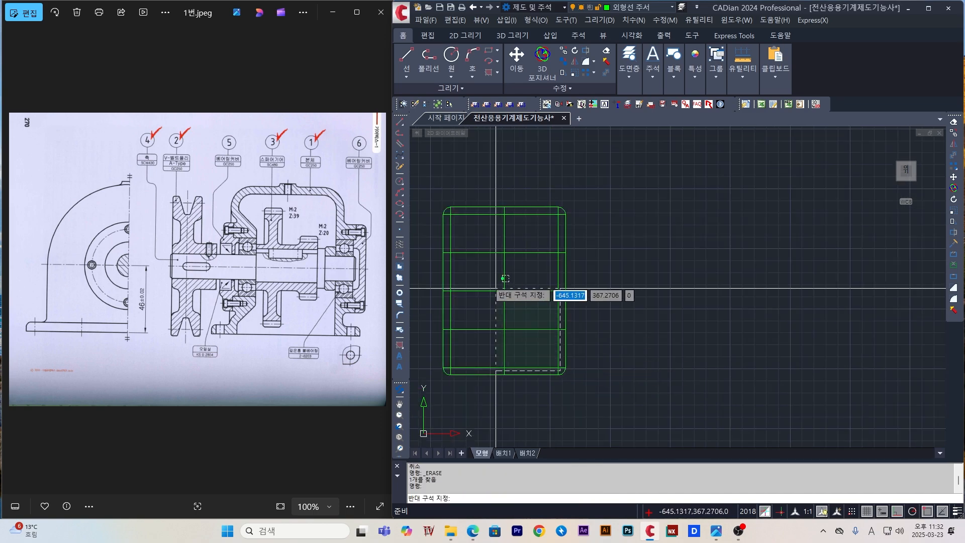
pyautogui.click(448, 214)
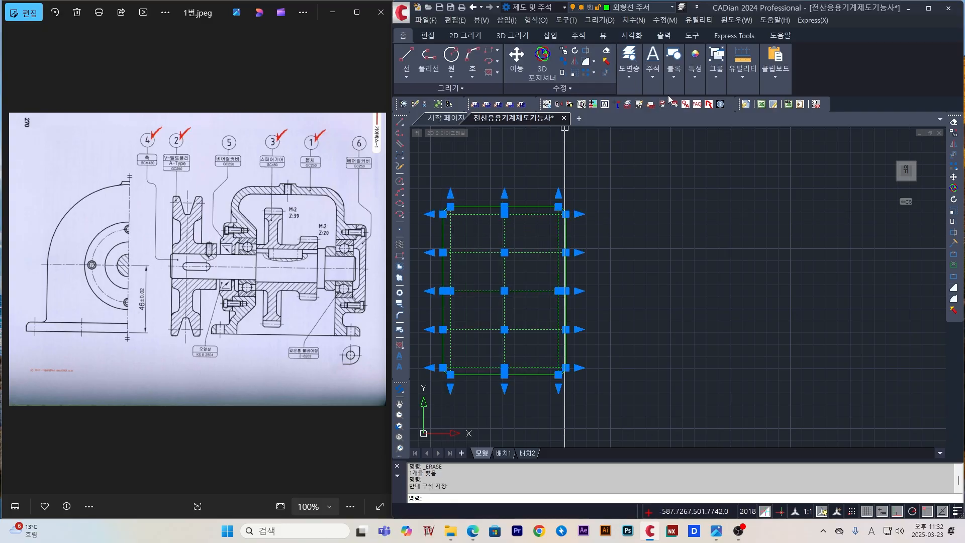
pyautogui.click(652, 81)
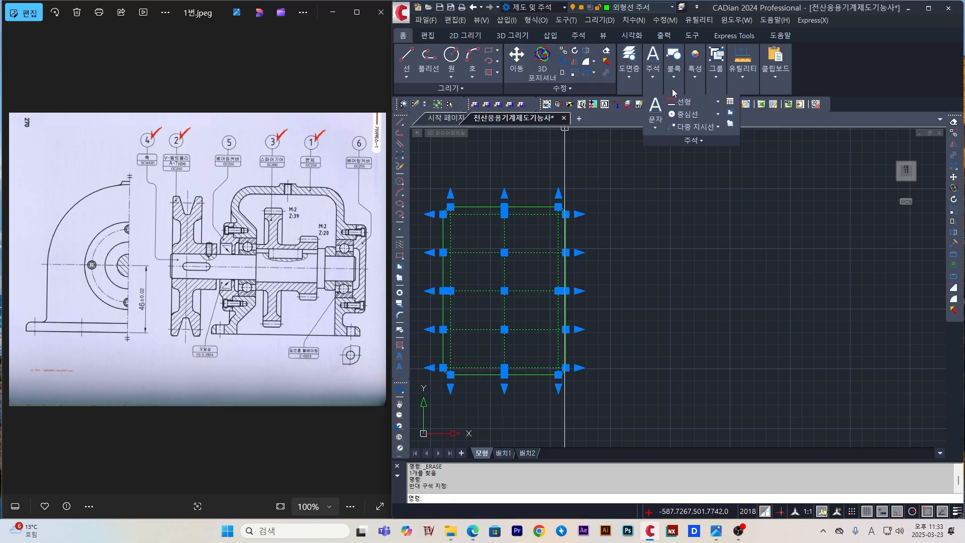
pyautogui.click(629, 77)
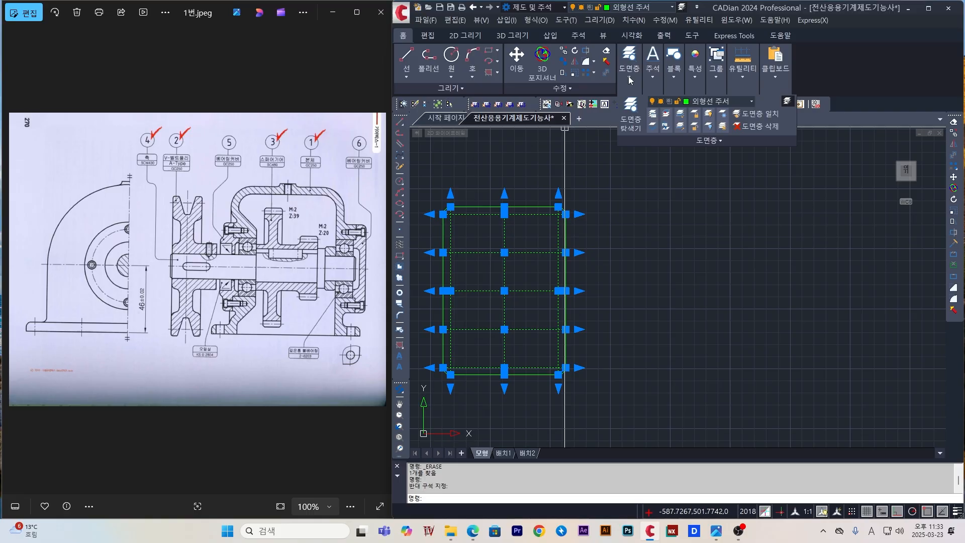
pyautogui.click(682, 102)
pyautogui.click(699, 168)
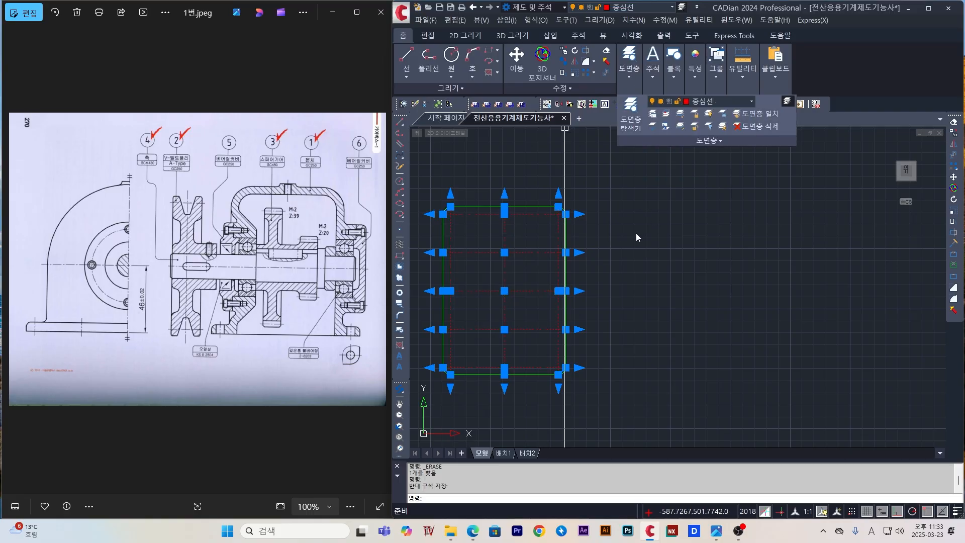
pyautogui.press('Escape')
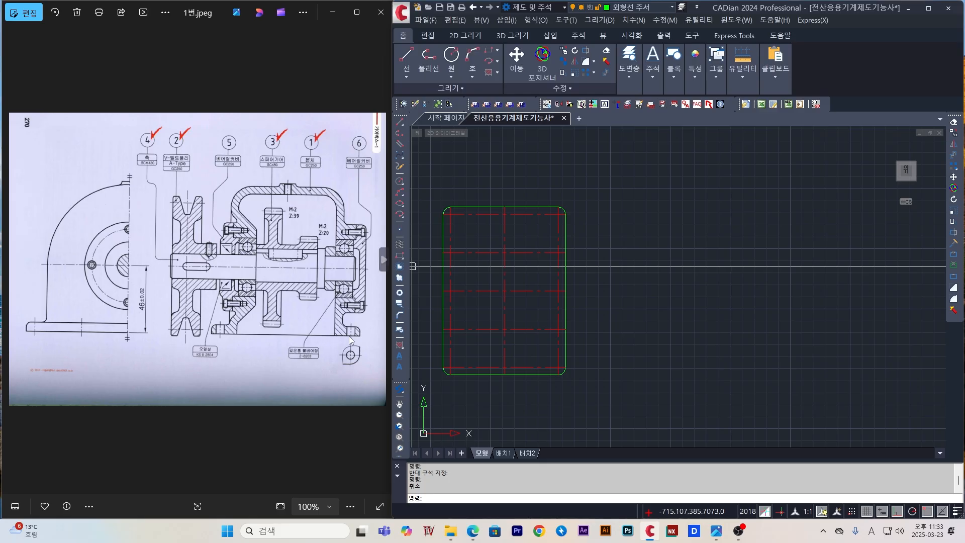
# - Draw a circle of diameter 6.5 at the upper-right intersection of the inner centre lines
pyautogui.scroll(2, 508, 237)
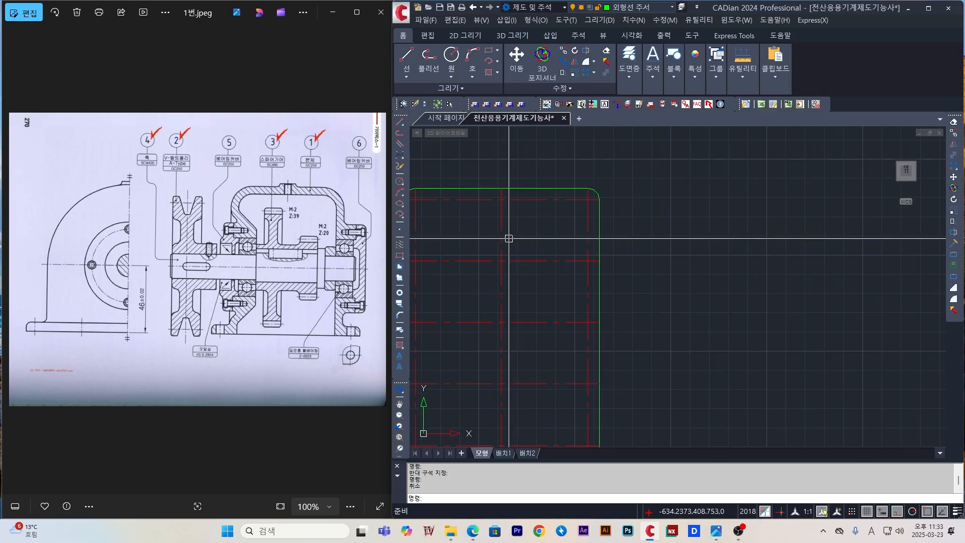
pyautogui.scroll(1, 519, 231)
pyautogui.moveTo(532, 226); pyautogui.dragTo(614, 231, button='middle')
pyautogui.scroll(-1, 622, 225)
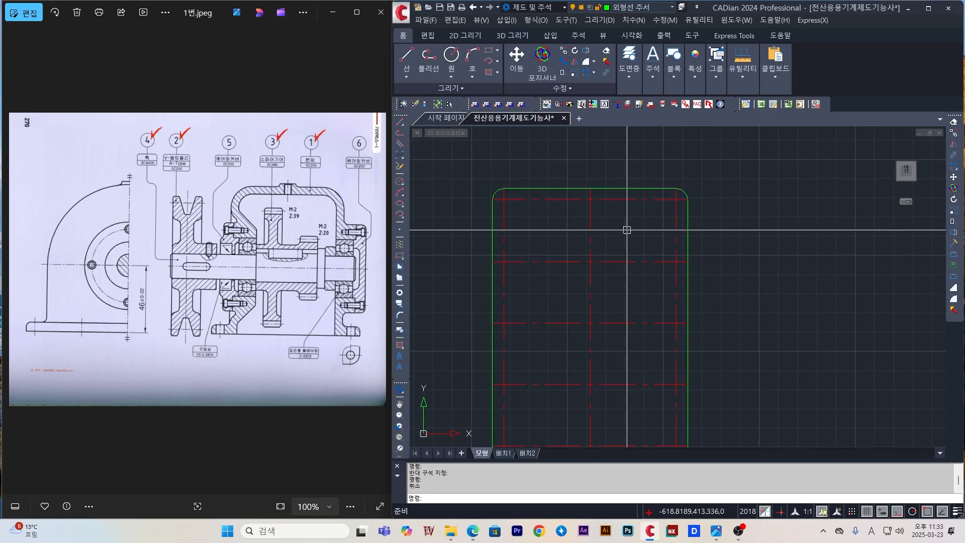
pyautogui.write('c')
pyautogui.press('Return')
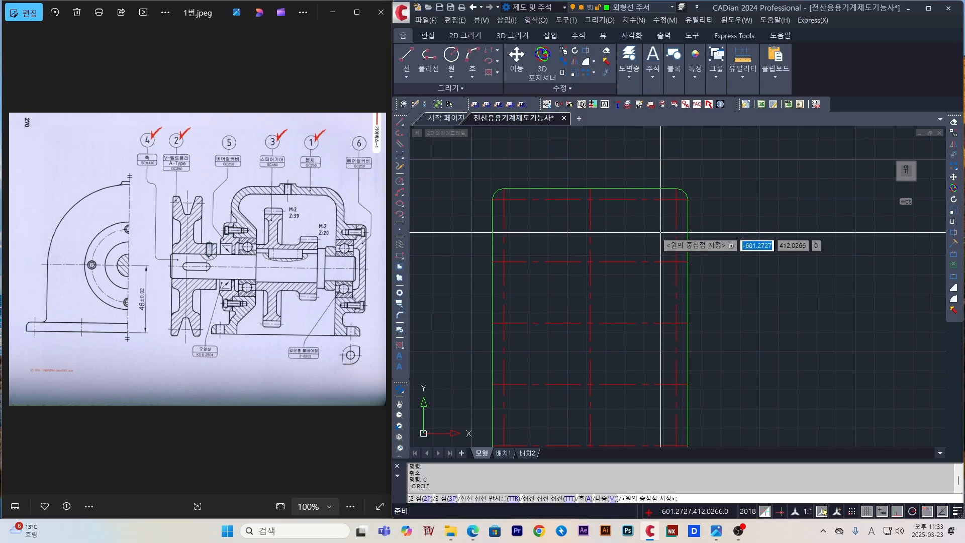
pyautogui.write('d')
pyautogui.press('Return')
pyautogui.write('65')
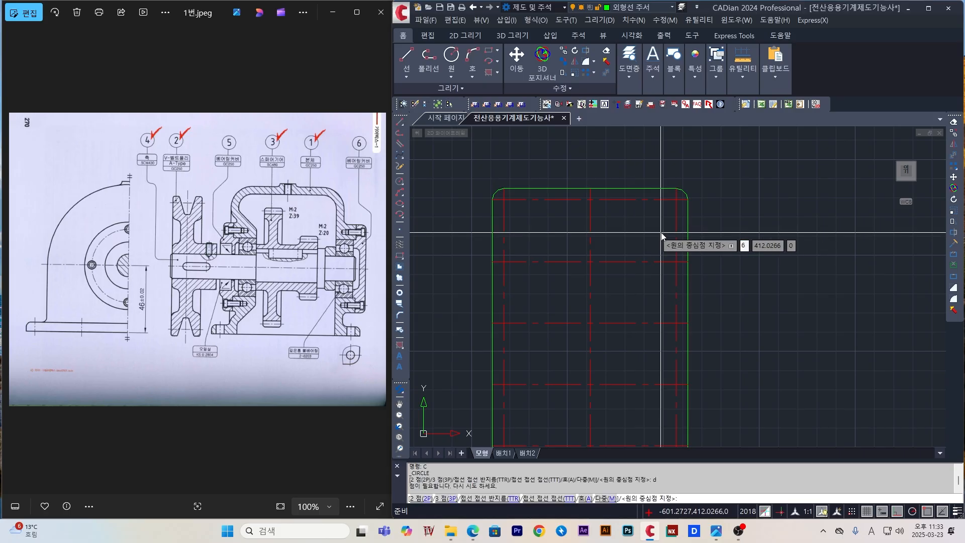
pyautogui.press('Return')
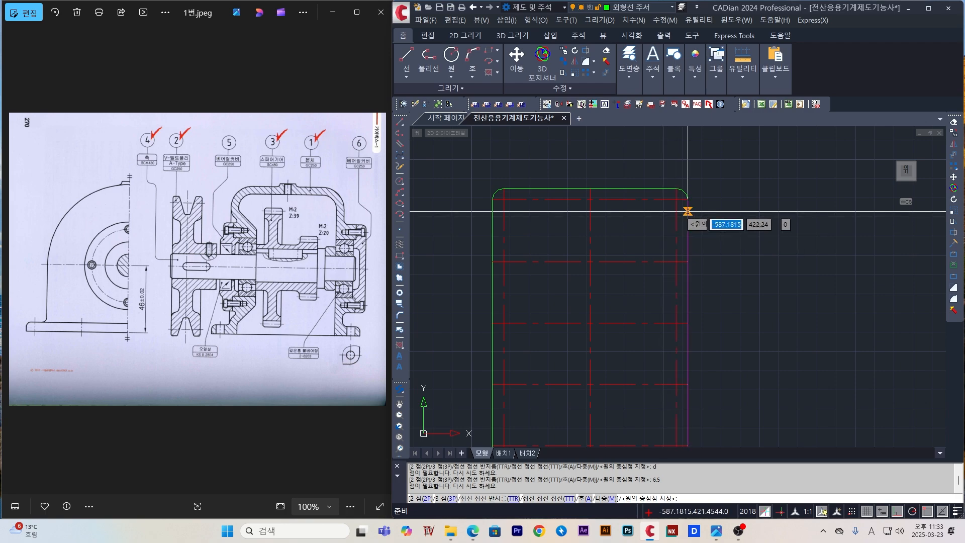
pyautogui.click(676, 199)
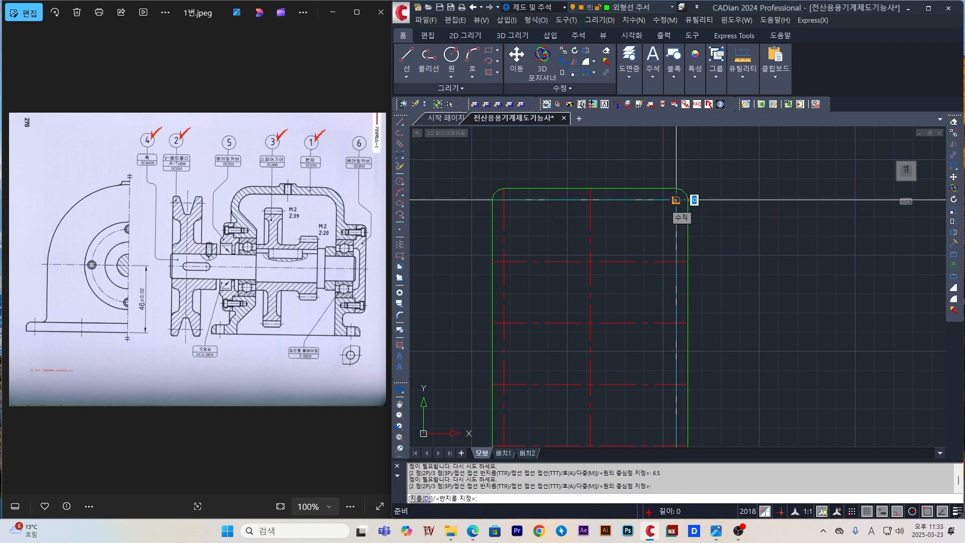
pyautogui.press('Return')
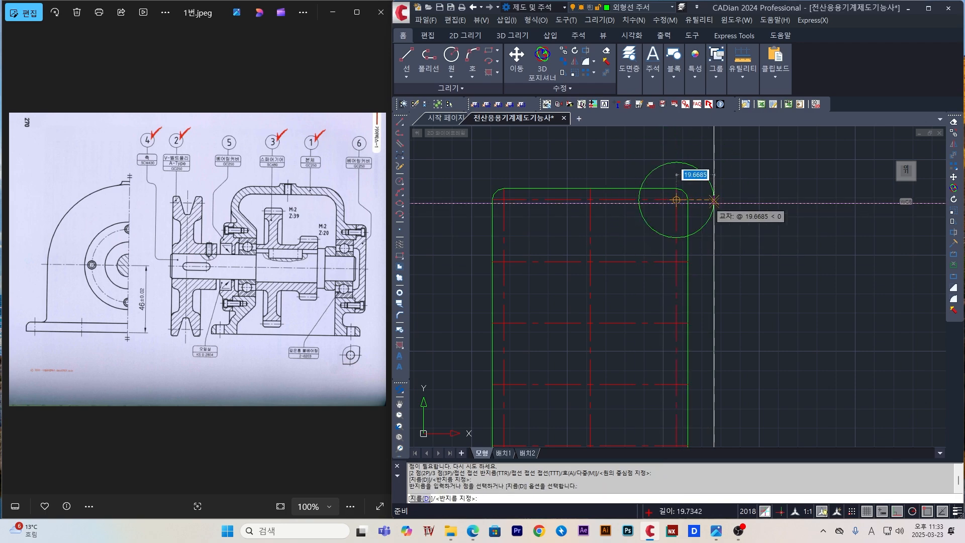
pyautogui.write('d')
pyautogui.press('Return')
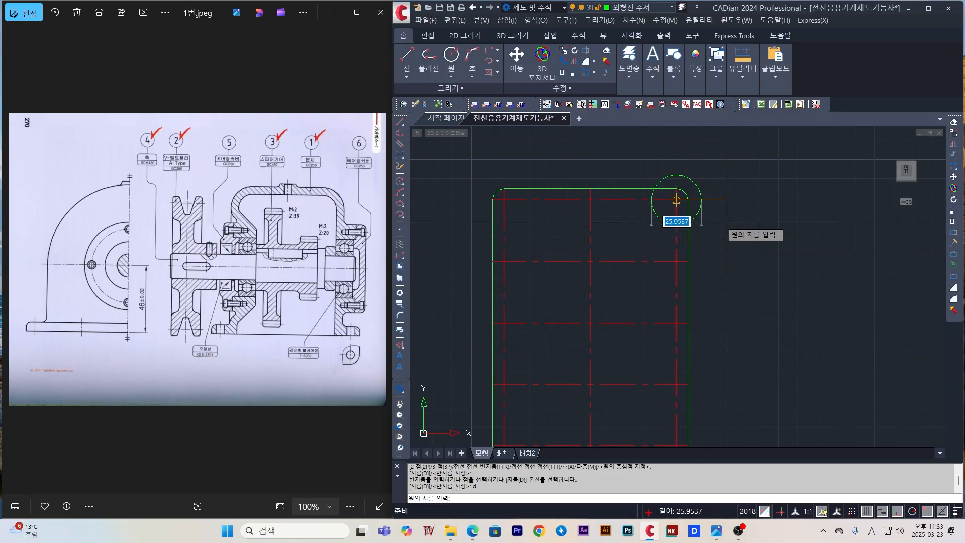
pyautogui.write('6.5')
pyautogui.press('Return')
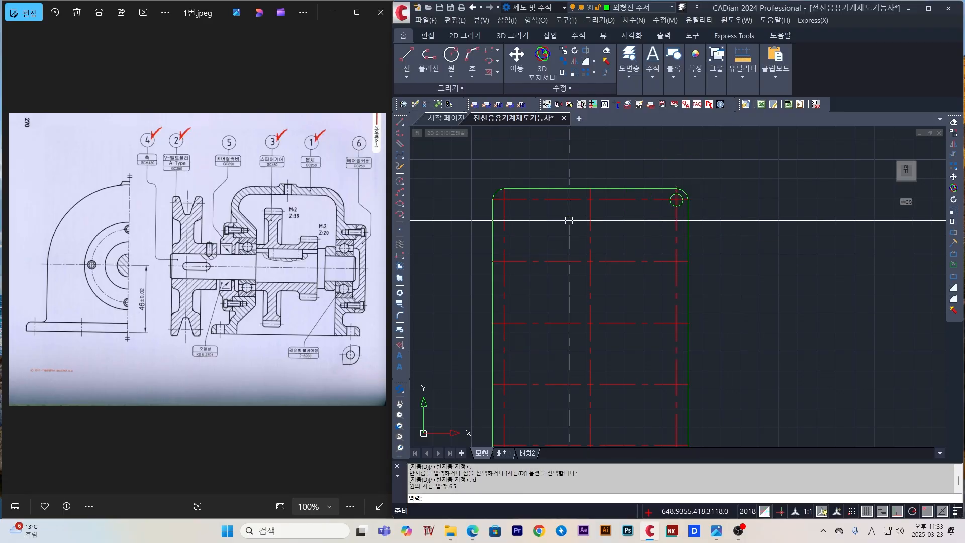
# - Draw 3.25-radius circles at the middle and left intersections of the top row and at the left intersection of the second row
pyautogui.press('Return')
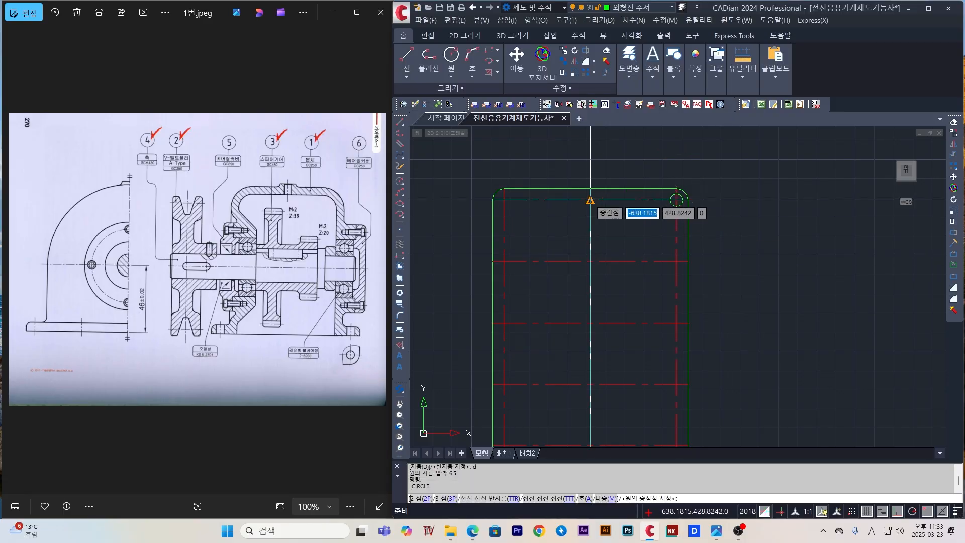
pyautogui.click(589, 200)
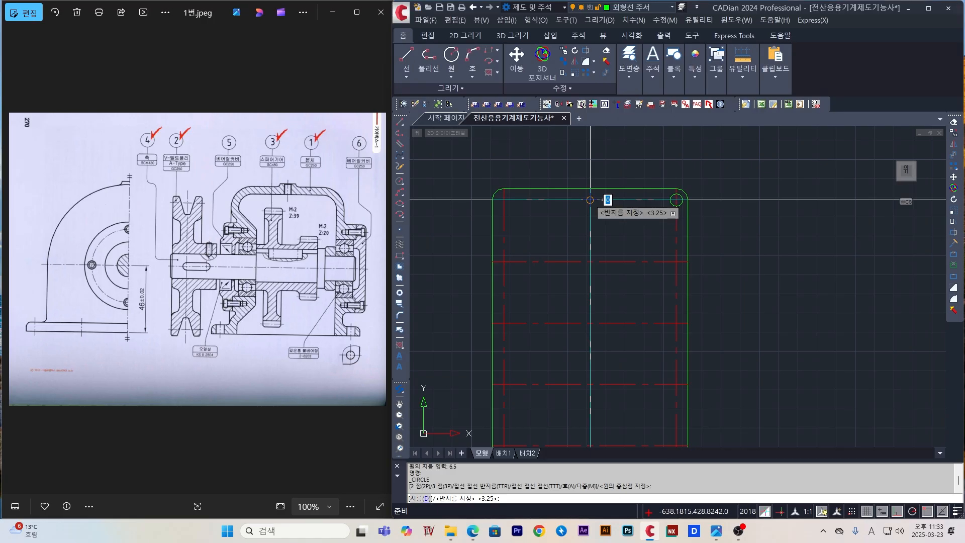
pyautogui.press('Return')
pyautogui.press('Return')
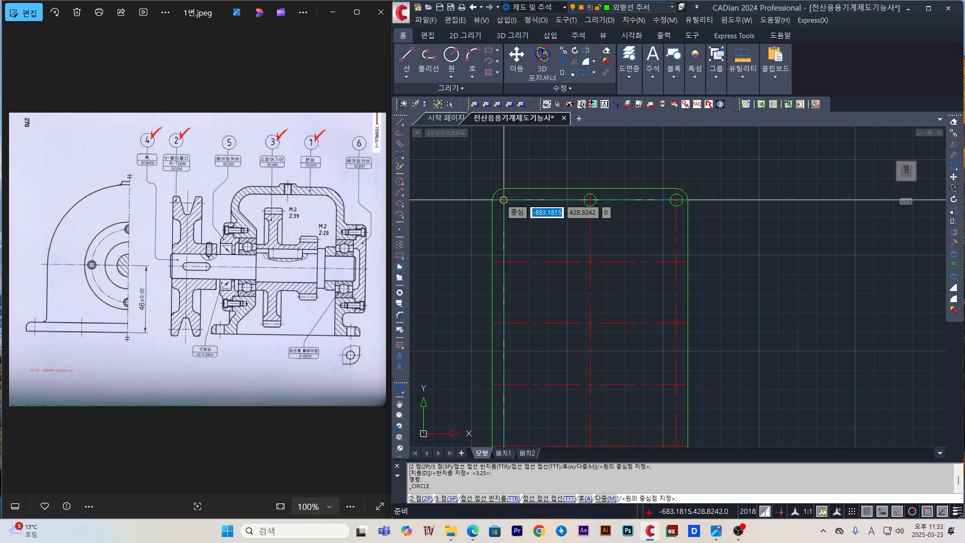
pyautogui.click(504, 261)
pyautogui.press('Return')
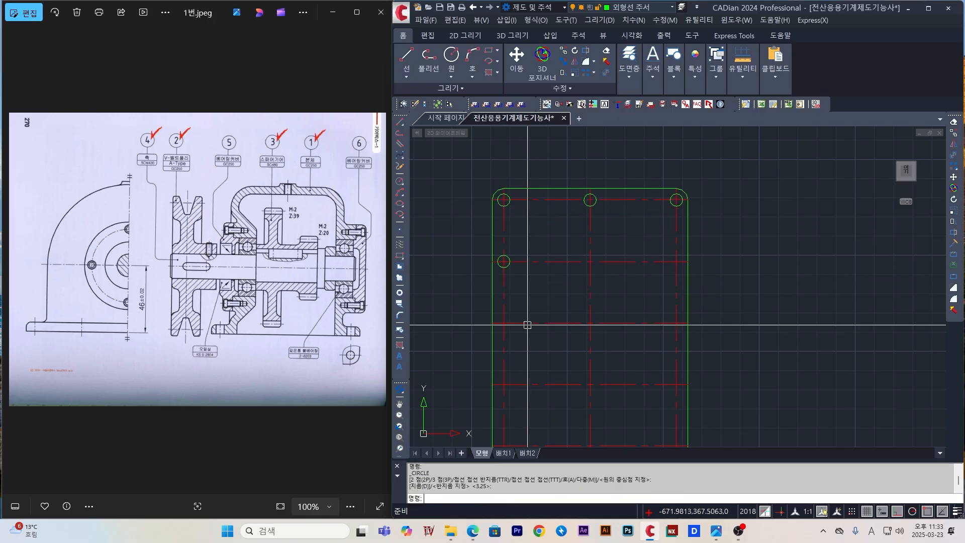
# - Draw 3.25-radius circles where the left vertical centre line crosses the third and fourth rows
pyautogui.press('Return')
pyautogui.click(503, 323)
pyautogui.press('Return')
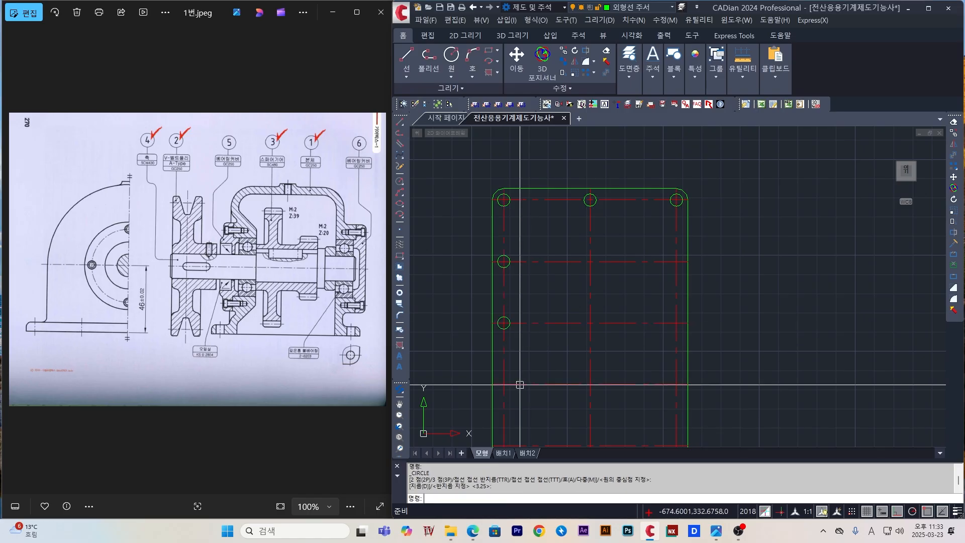
pyautogui.press('Return')
pyautogui.click(503, 384)
pyautogui.press('Return')
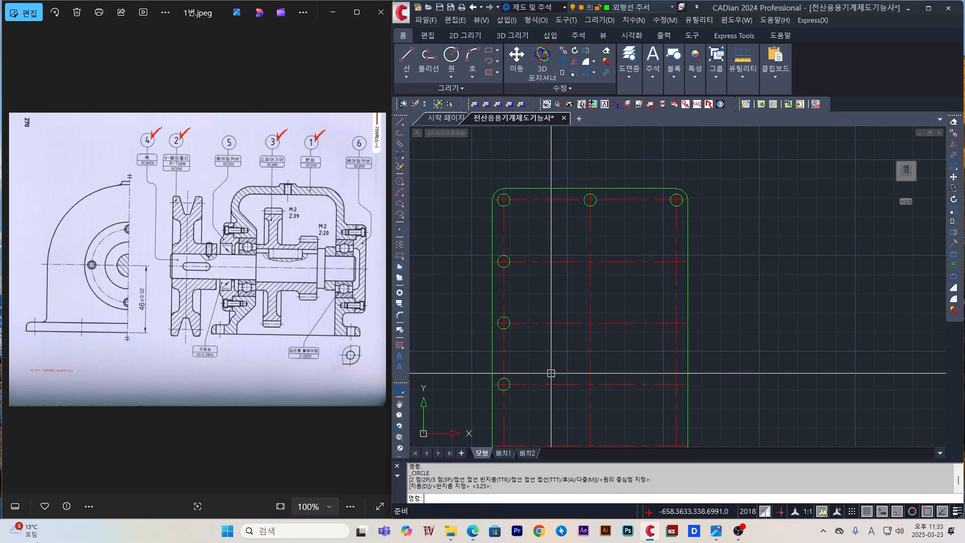
# - Draw 3.25-radius circles at the left, middle and right centre-line intersections of the bottom row
pyautogui.scroll(3, 503, 433)
pyautogui.press('Return')
pyautogui.click(498, 394)
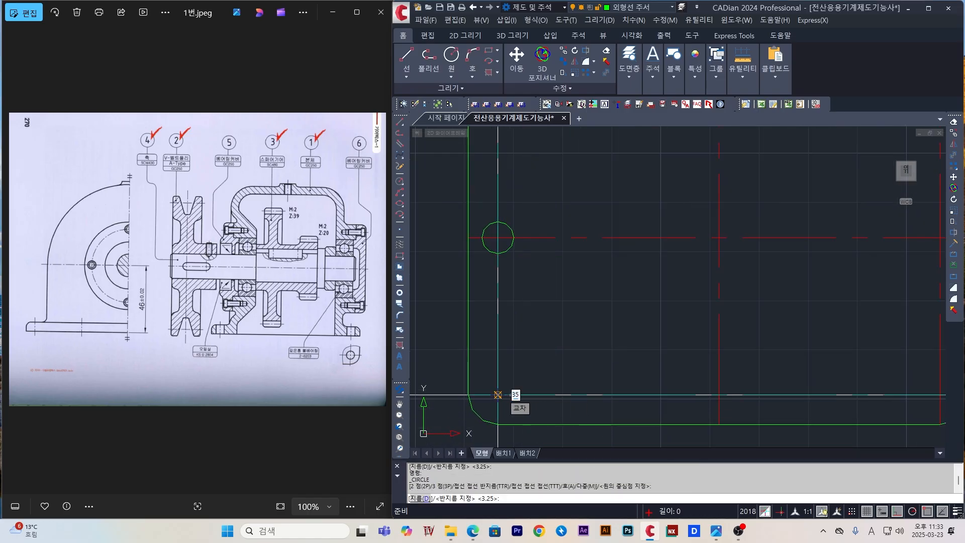
pyautogui.press('Return')
pyautogui.press('Return')
pyautogui.click(719, 395)
pyautogui.press('Return')
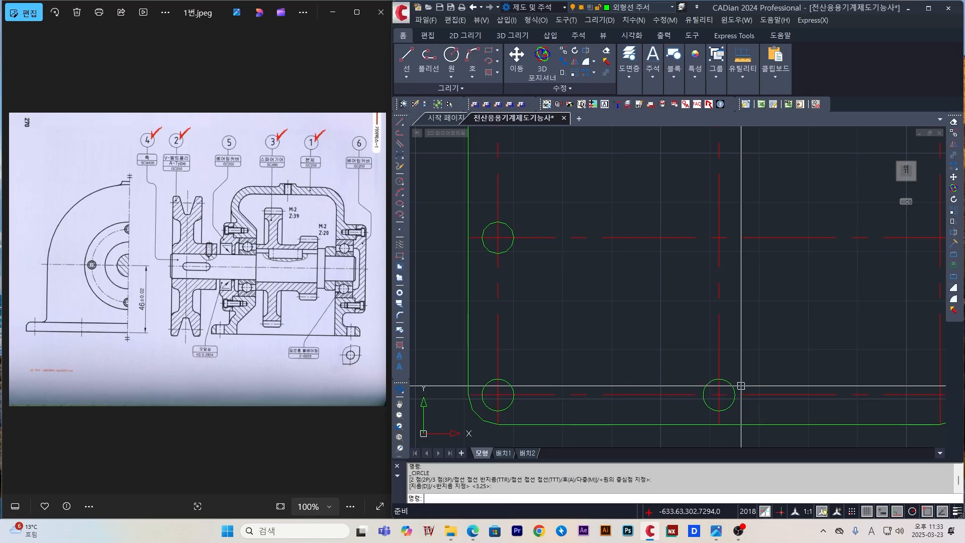
pyautogui.scroll(-3, 741, 386)
pyautogui.scroll(2, 803, 387)
pyautogui.press('Return')
pyautogui.click(766, 389)
pyautogui.press('Return')
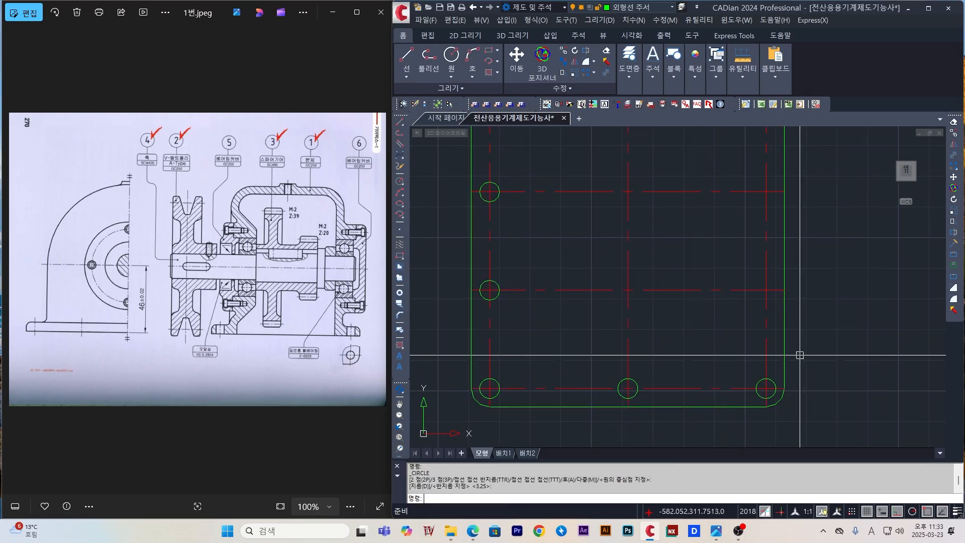
# - Draw 3.25-radius circles where the right vertical centre line crosses the fourth, third and second rows
pyautogui.press('Return')
pyautogui.click(765, 289)
pyautogui.press('Return')
pyautogui.scroll(-2, 766, 327)
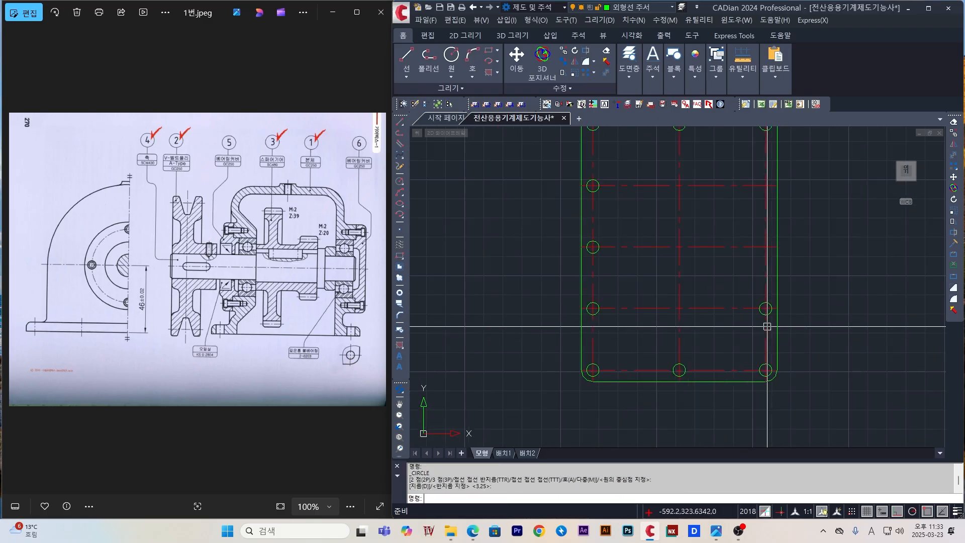
pyautogui.press('Return')
pyautogui.click(765, 247)
pyautogui.press('Return')
pyautogui.press('Return')
pyautogui.click(765, 186)
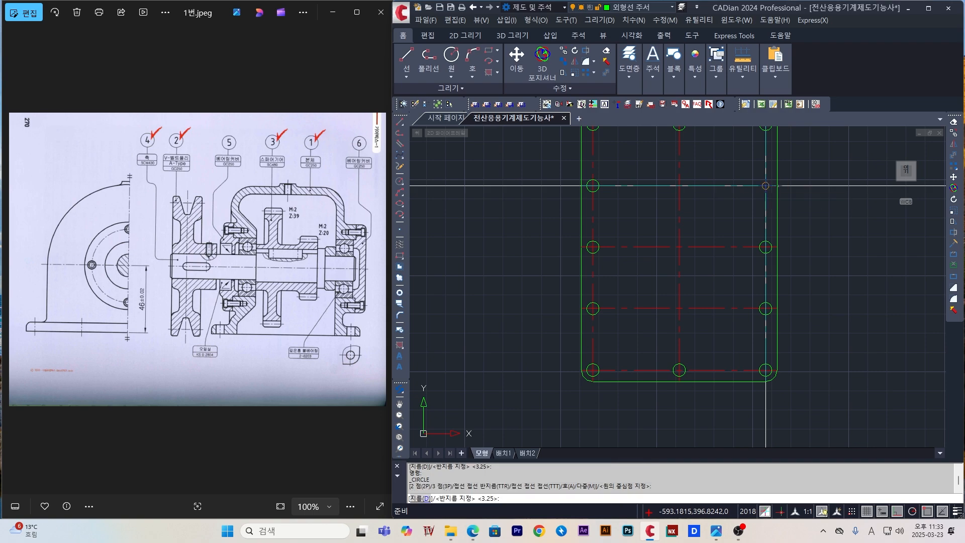
pyautogui.press('Return')
pyautogui.scroll(-2, 613, 266)
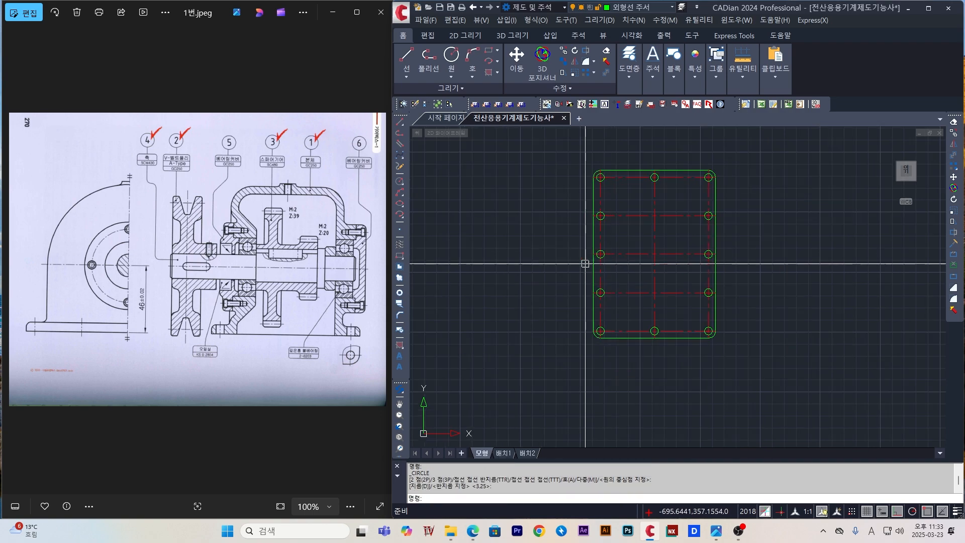
pyautogui.click(665, 253)
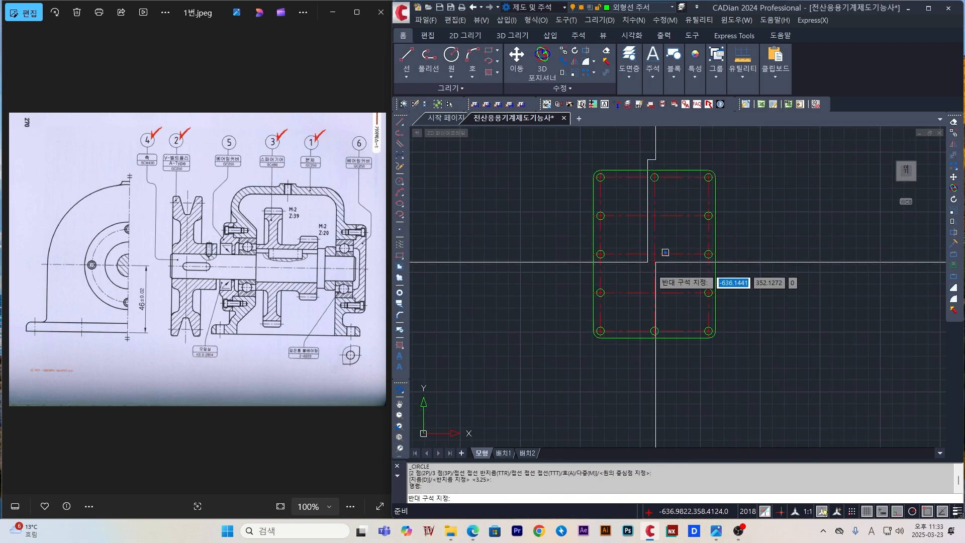
pyautogui.press('Escape')
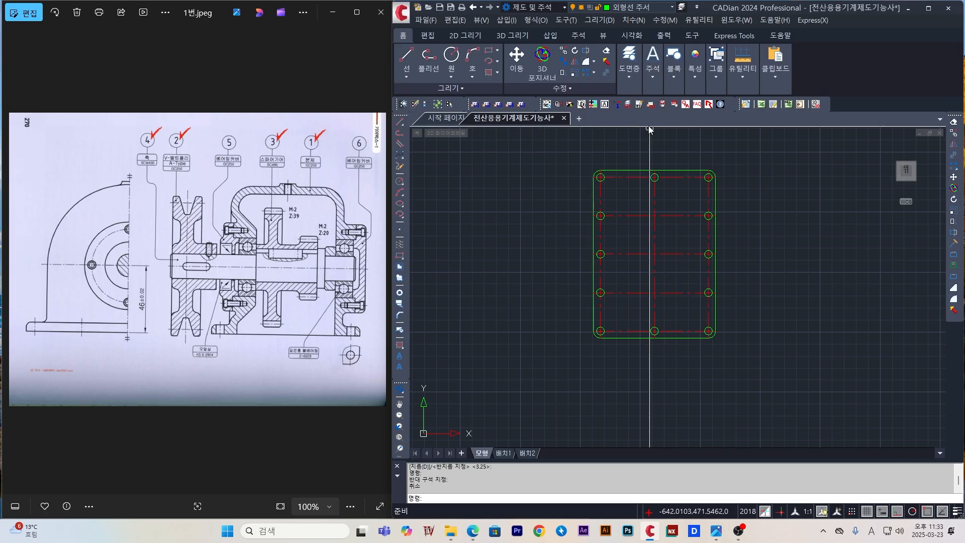
pyautogui.click(642, 139)
pyautogui.click(670, 386)
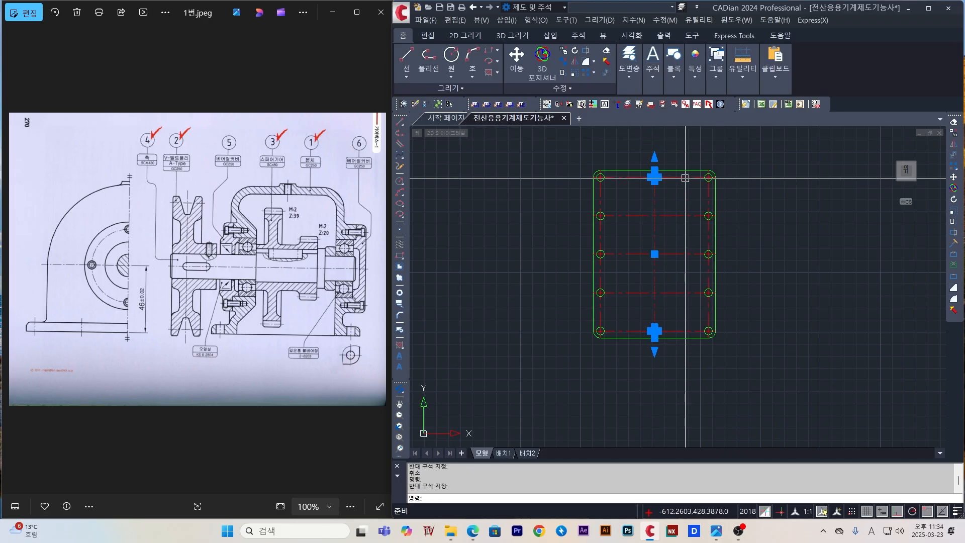
pyautogui.press('Escape')
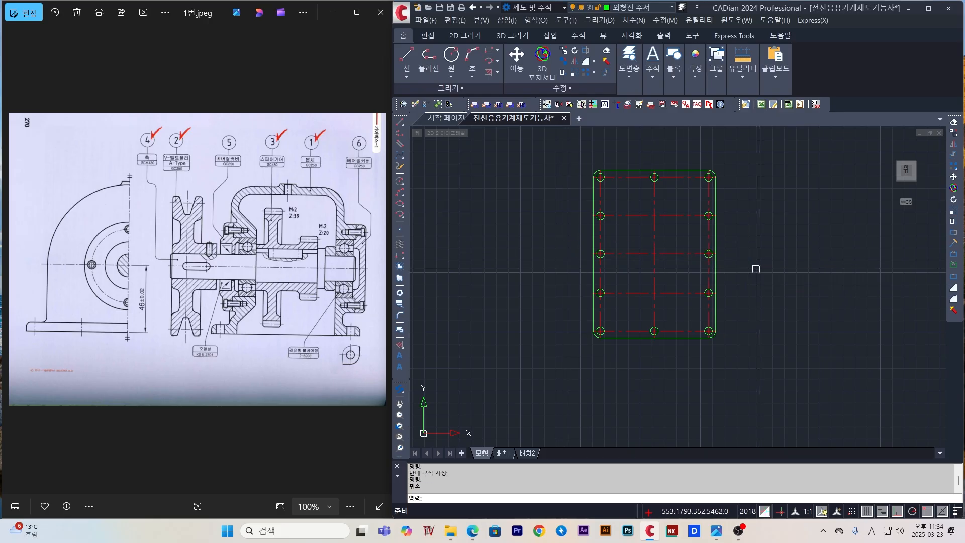
# - Trim the horizontal centre lines between the holes in the bottom, fourth and third rows, along with the middle vertical centre line beside them
pyautogui.write('r')
pyautogui.press('Return')
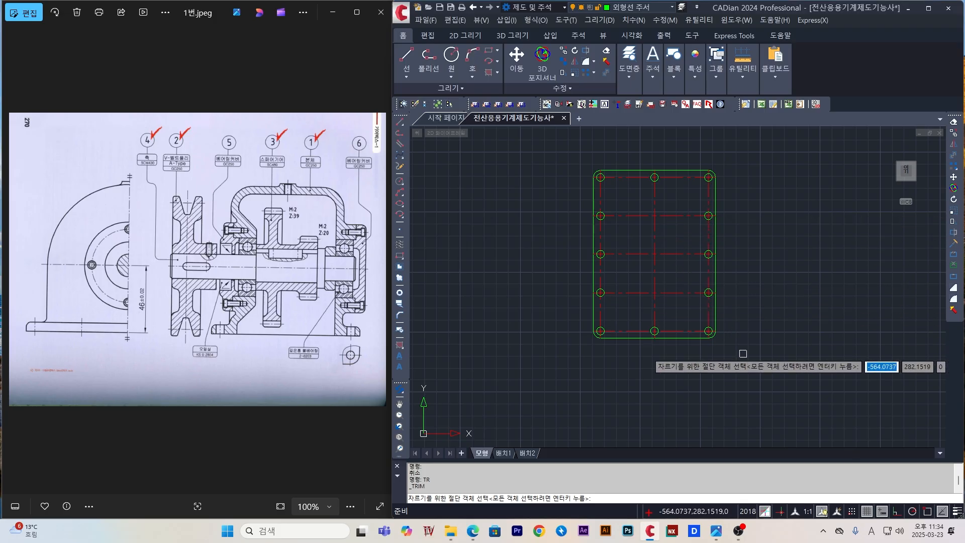
pyautogui.press('Return')
pyautogui.scroll(2, 690, 337)
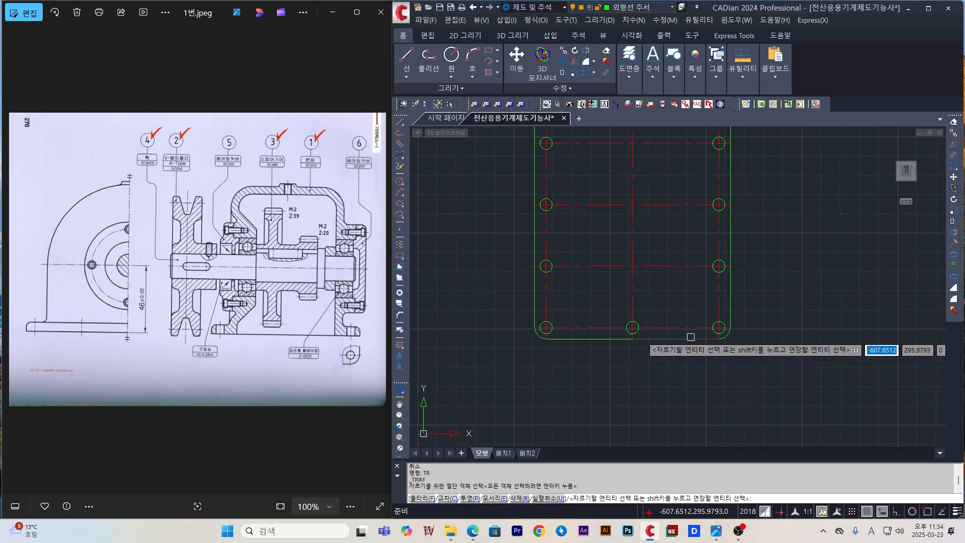
pyautogui.click(684, 327)
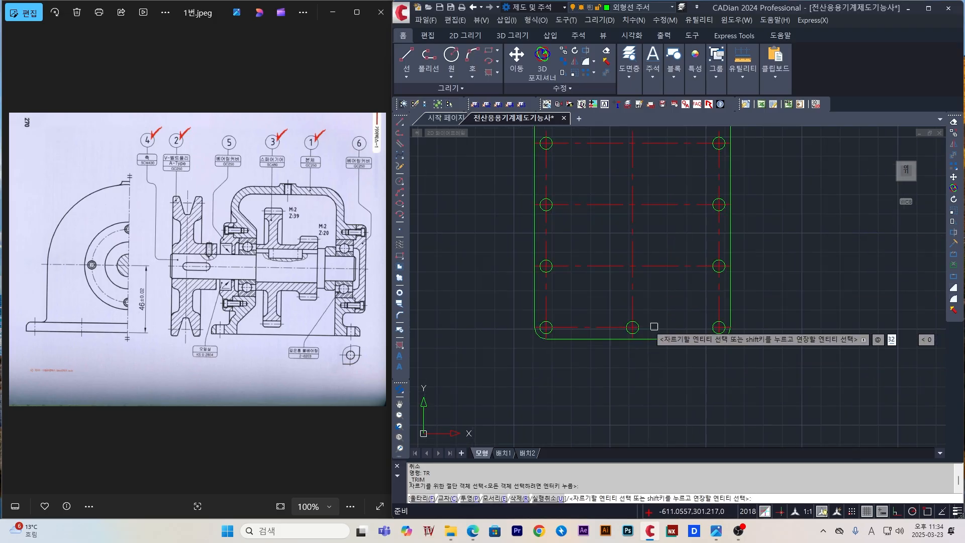
pyautogui.click(612, 266)
pyautogui.click(659, 265)
pyautogui.click(668, 203)
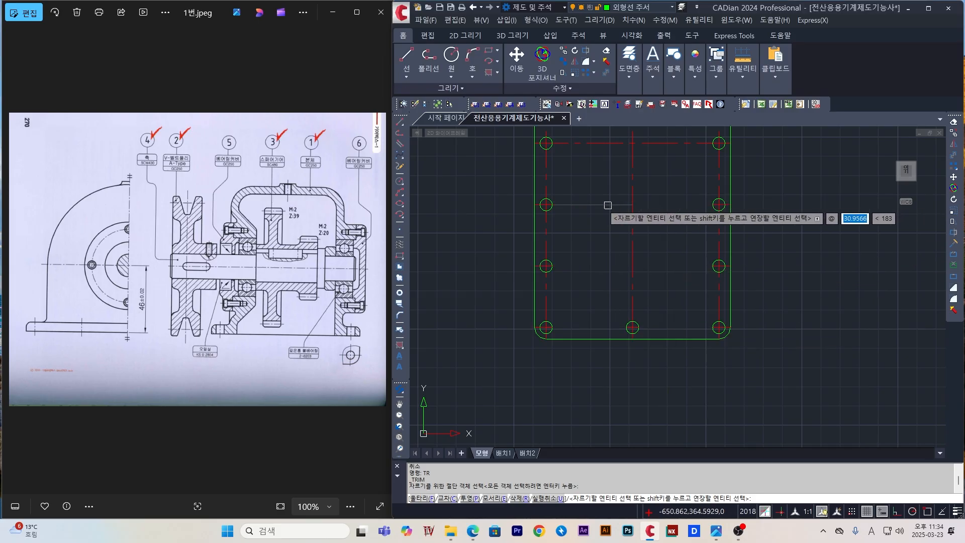
pyautogui.click(608, 205)
pyautogui.click(661, 270)
pyautogui.click(609, 232)
# - Trim the remaining centre-line segments between the holes in the second and top rows and the upper part of the middle vertical line
pyautogui.scroll(-2, 609, 232)
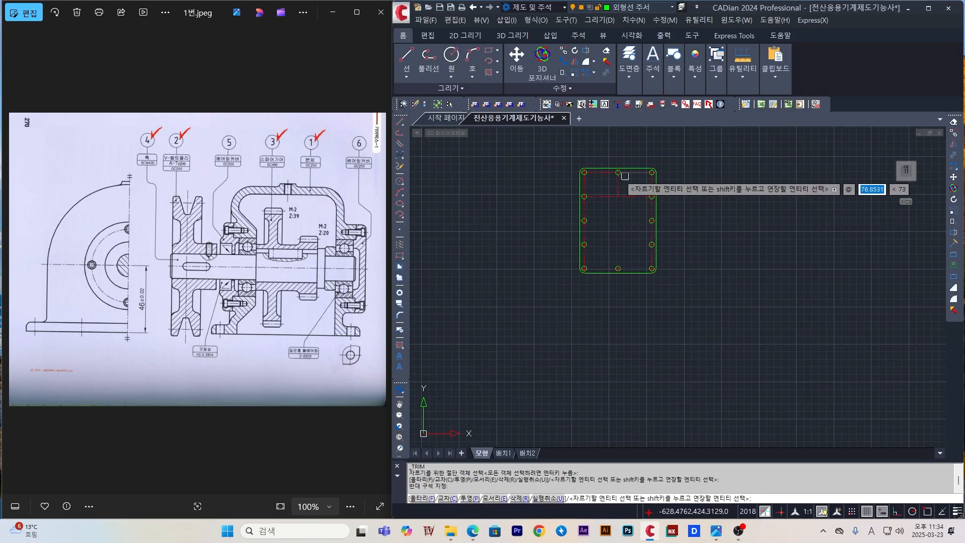
pyautogui.scroll(3, 624, 176)
pyautogui.click(654, 285)
pyautogui.click(634, 235)
pyautogui.click(605, 280)
pyautogui.click(568, 239)
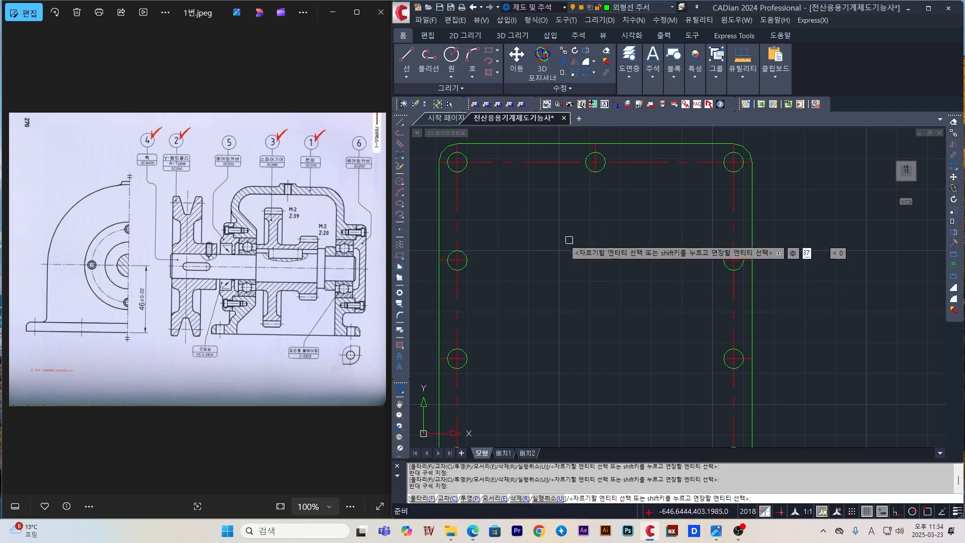
pyautogui.click(652, 180)
pyautogui.click(655, 156)
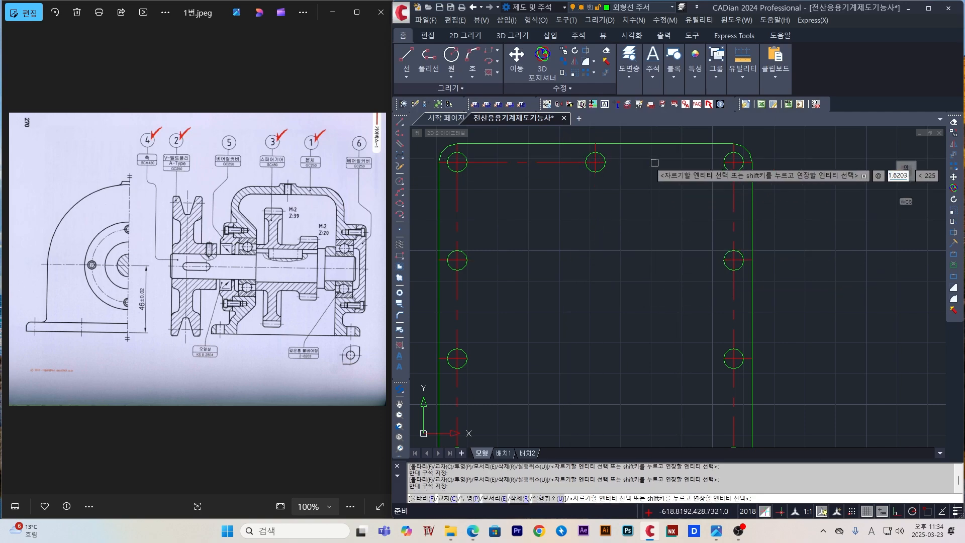
pyautogui.click(552, 177)
pyautogui.click(534, 152)
pyautogui.press('Escape')
pyautogui.press('Escape')
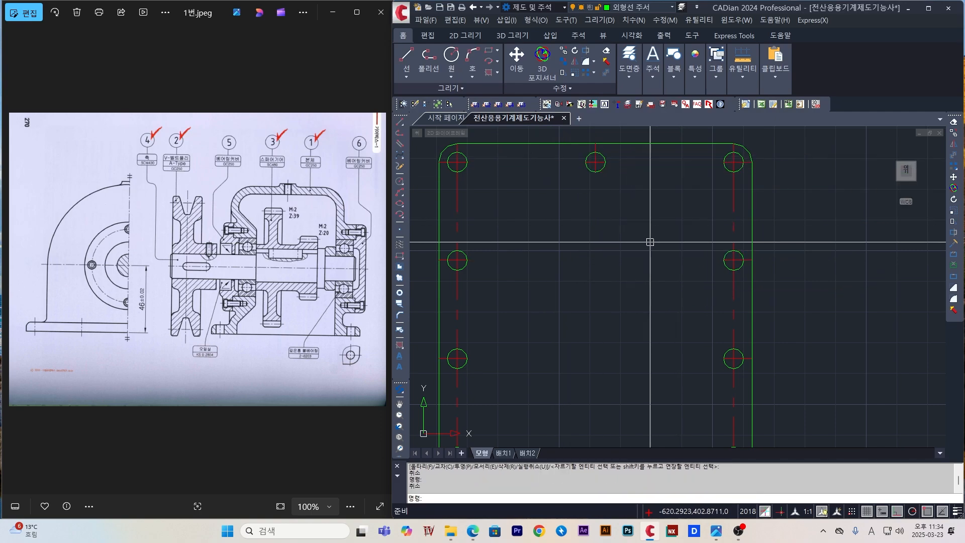
pyautogui.write('le')
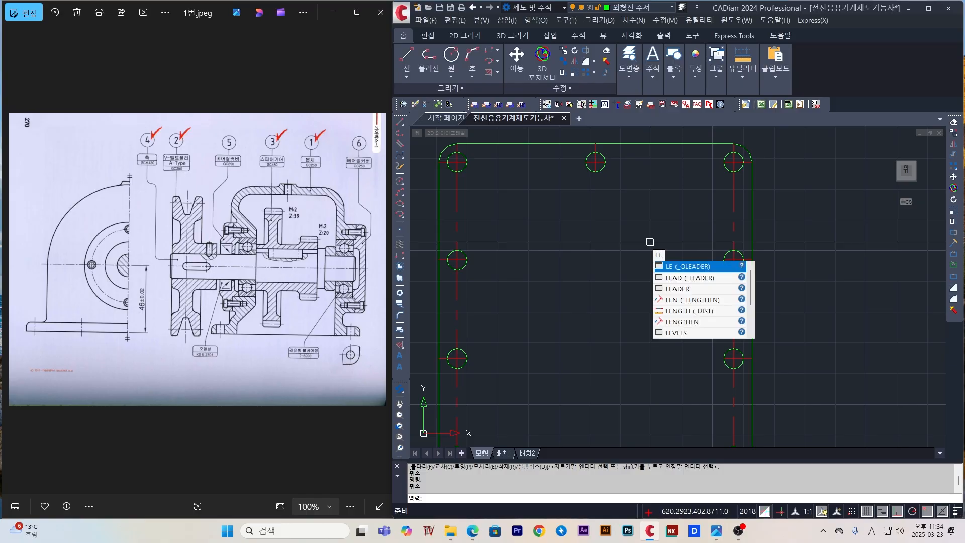
pyautogui.scroll(-8, 650, 242)
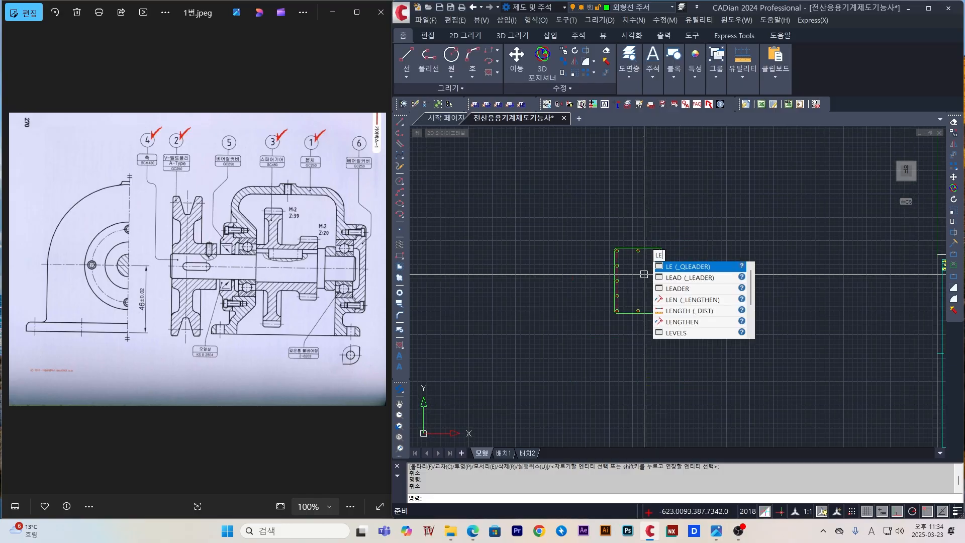
pyautogui.press('Escape')
pyautogui.scroll(4, 674, 318)
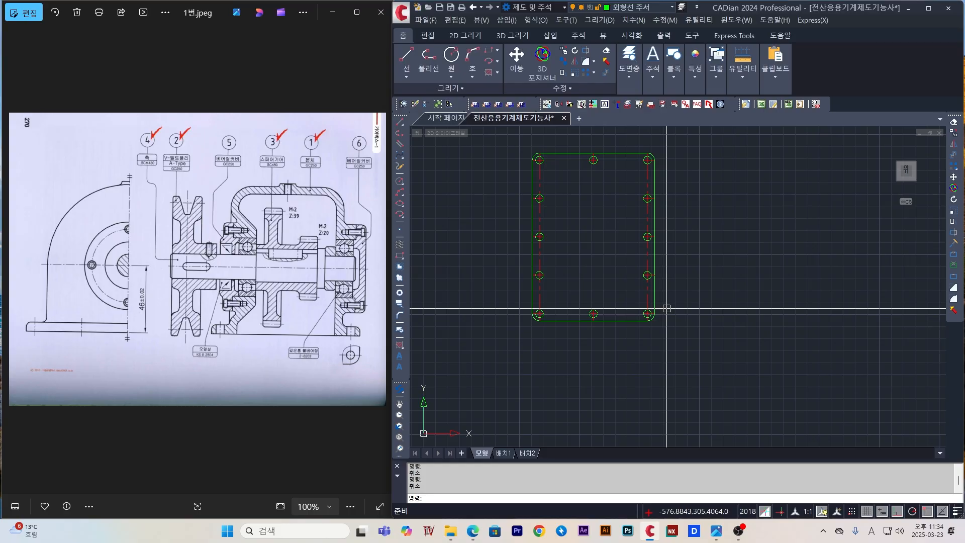
pyautogui.write('o')
pyautogui.press('Return')
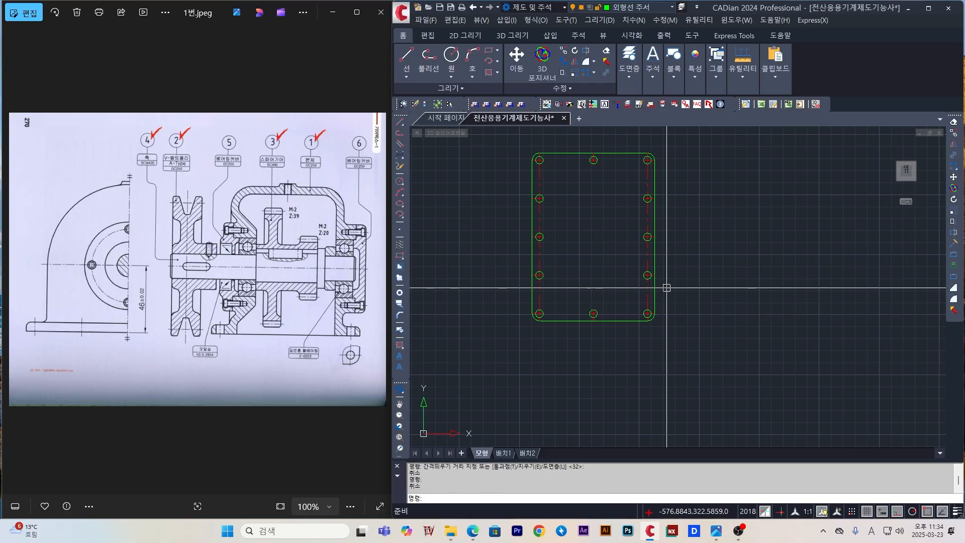
# - Trim the vertical centre-line segments between the holes along the plate's right and left sides
pyautogui.write('tr')
pyautogui.press('Return')
pyautogui.press('Return')
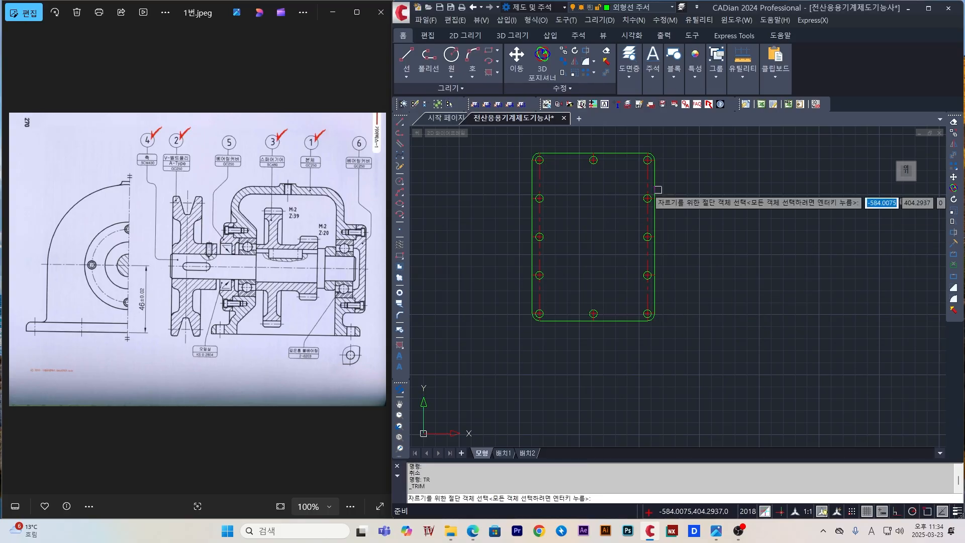
pyautogui.click(647, 221)
pyautogui.click(647, 255)
pyautogui.click(649, 296)
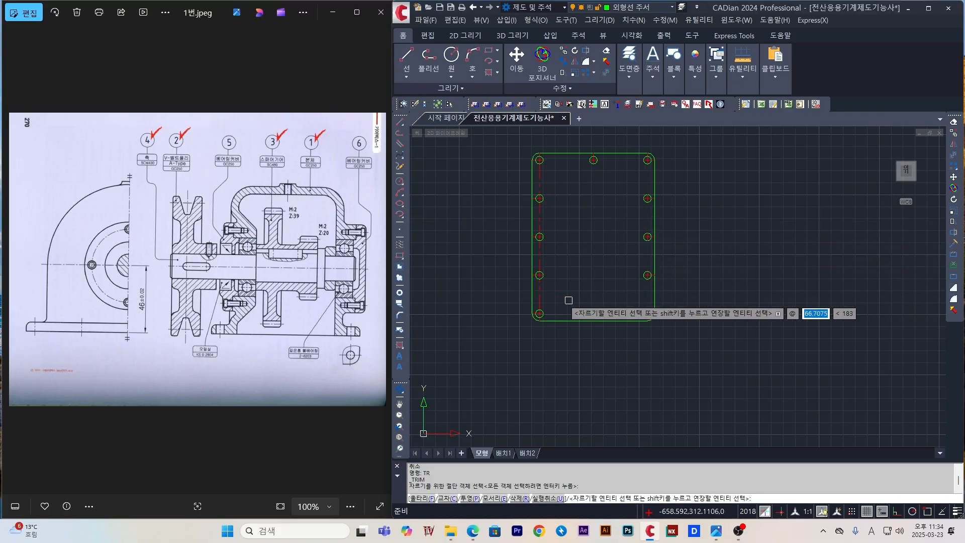
pyautogui.click(540, 216)
pyautogui.click(540, 180)
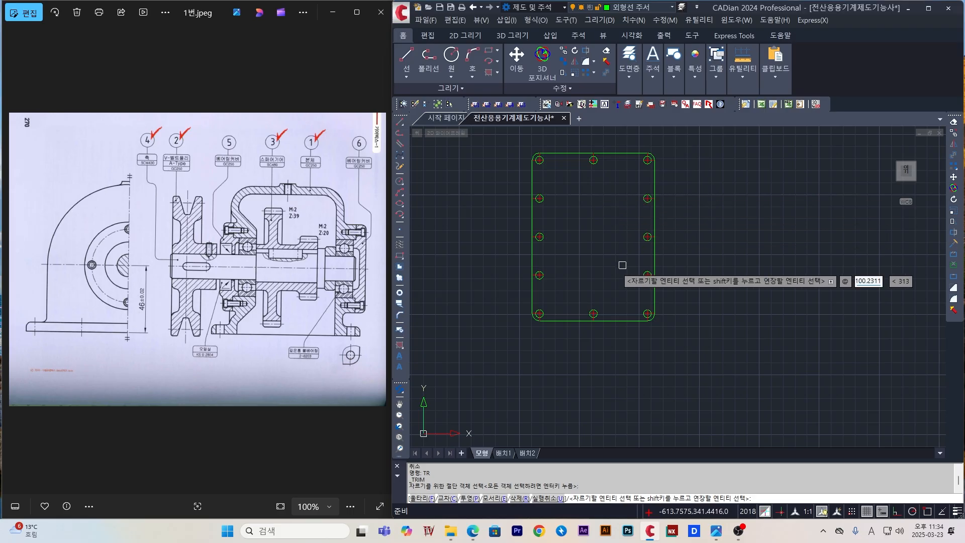
pyautogui.scroll(3, 606, 314)
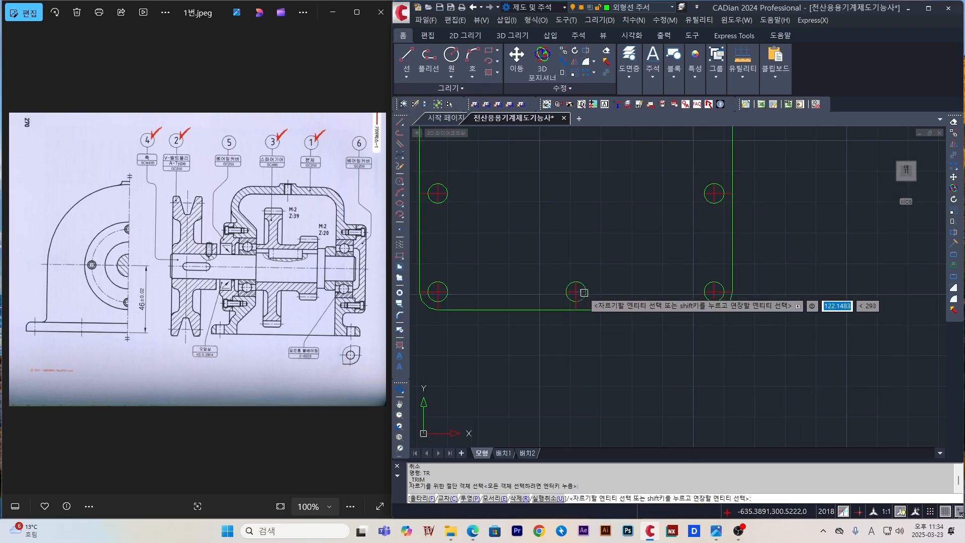
pyautogui.press('Escape')
pyautogui.scroll(-5, 591, 299)
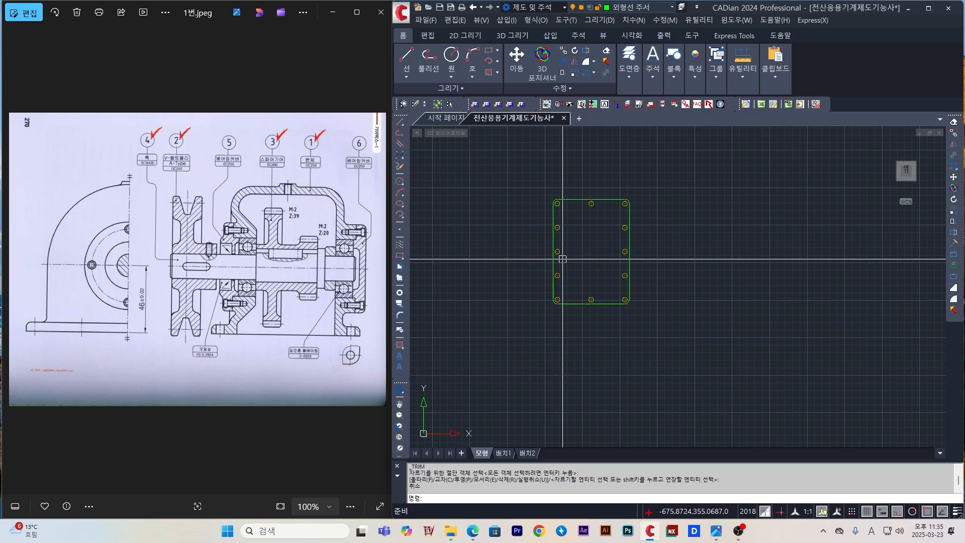
pyautogui.press('Escape')
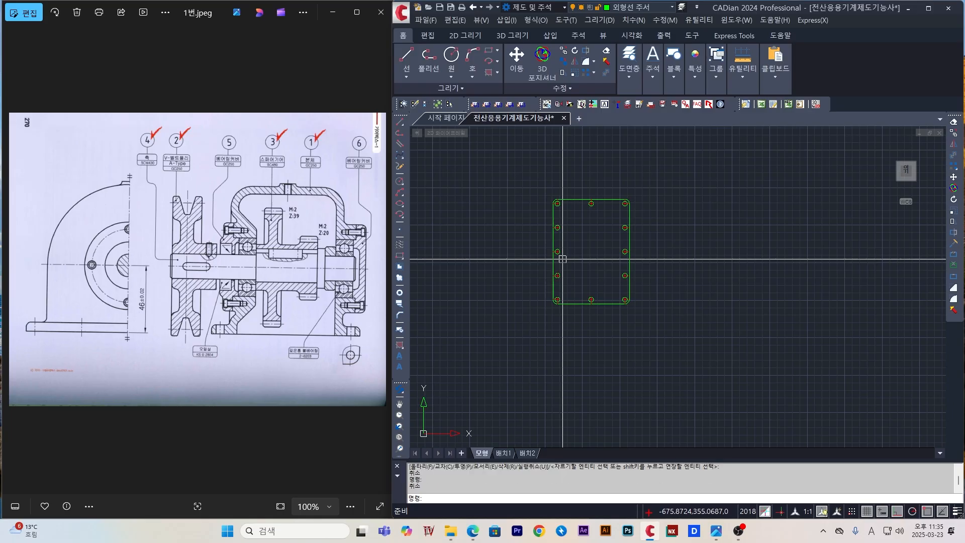
pyautogui.press('Escape')
# - Erase the horizontal centre mark of the right third-row hole and the vertical centre mark of the bottom middle hole
pyautogui.scroll(10, 628, 271)
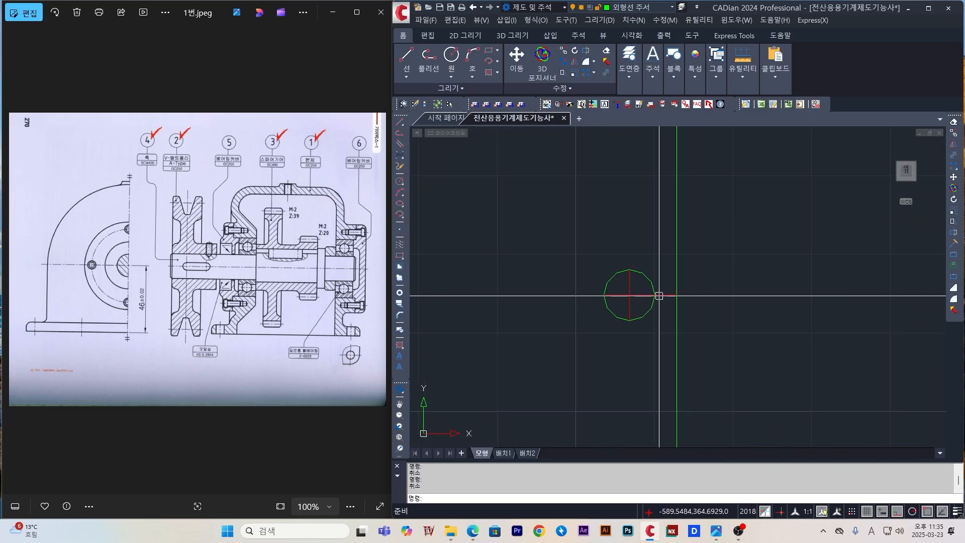
pyautogui.click(656, 296)
pyautogui.press('Delete')
pyautogui.scroll(-5, 539, 338)
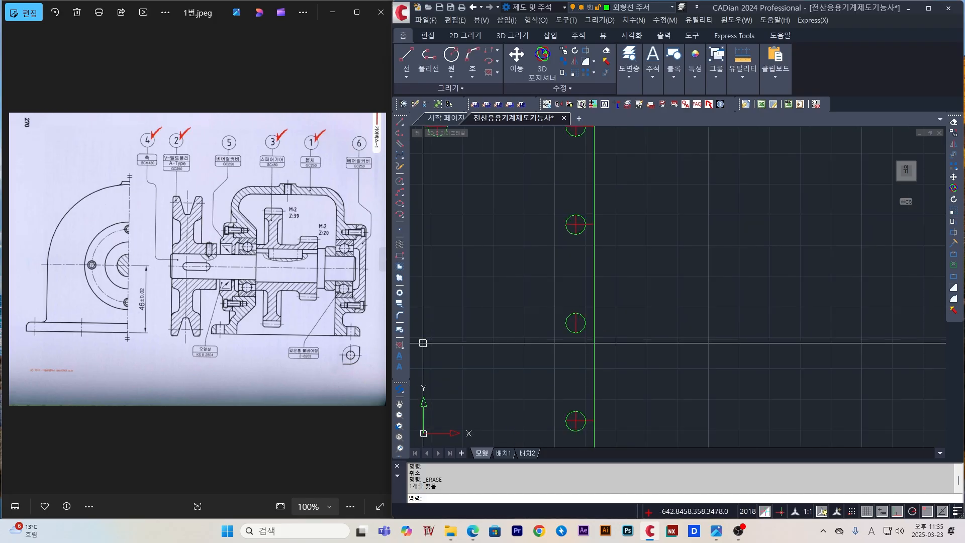
pyautogui.scroll(-5, 423, 343)
pyautogui.scroll(4, 442, 358)
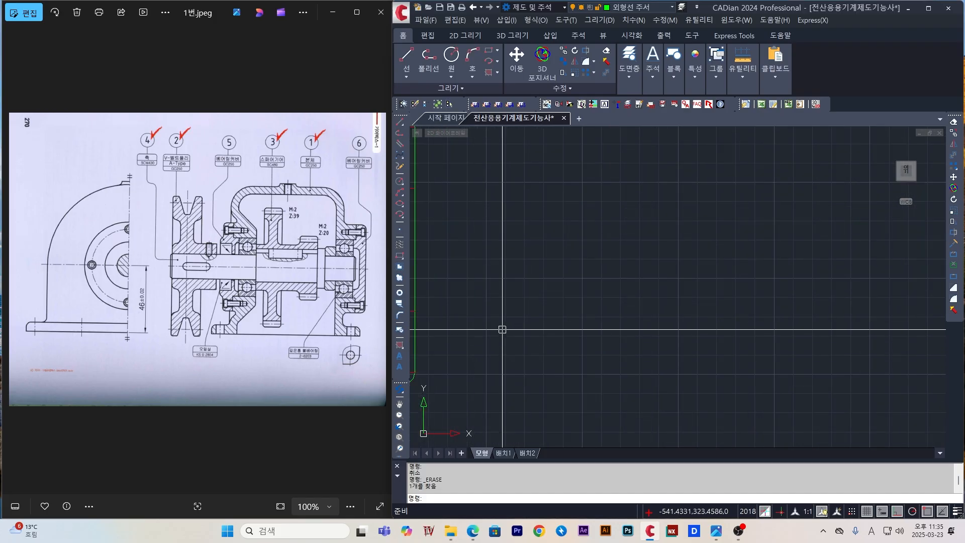
pyautogui.scroll(-3, 553, 317)
pyautogui.scroll(1, 614, 157)
pyautogui.scroll(-1, 652, 351)
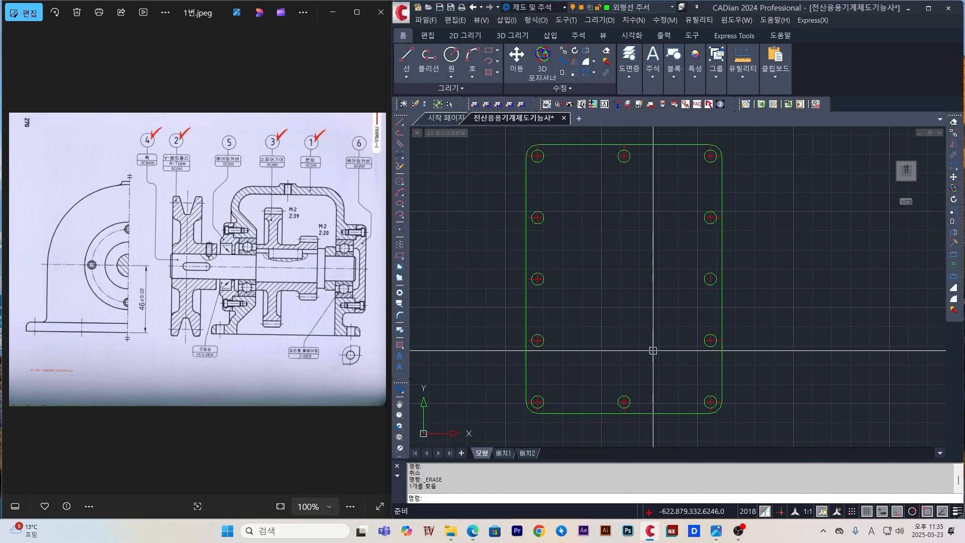
pyautogui.scroll(5, 624, 402)
pyautogui.click(627, 374)
pyautogui.press('Delete')
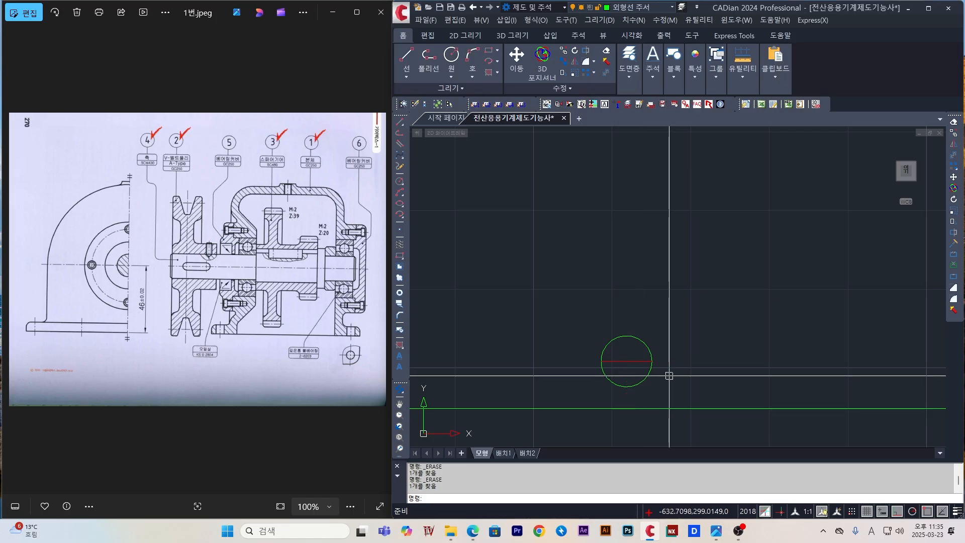
# - Stretch the left third-row hole's horizontal centre mark across to the plate's right edge
pyautogui.scroll(-3, 654, 362)
pyautogui.scroll(3, 610, 271)
pyautogui.click(614, 271)
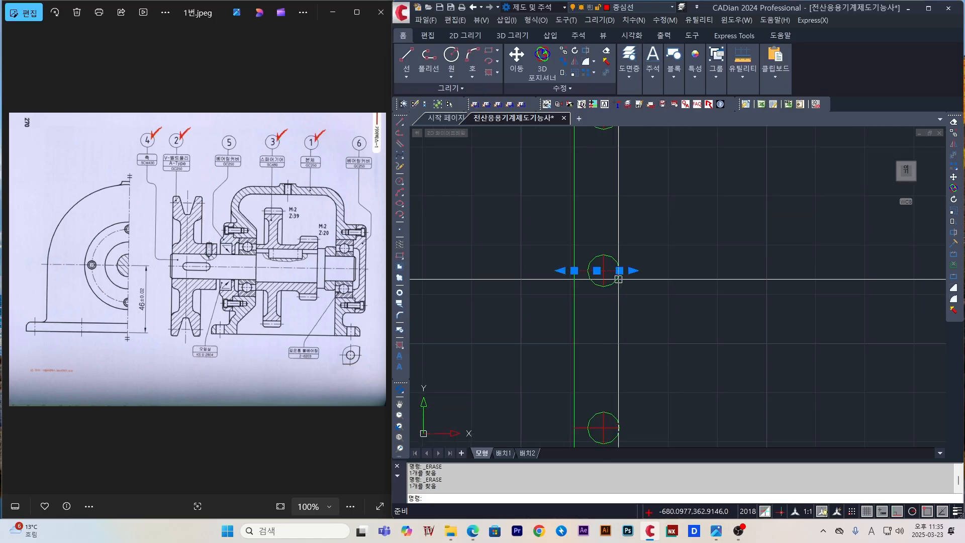
pyautogui.click(619, 270)
pyautogui.scroll(-5, 648, 277)
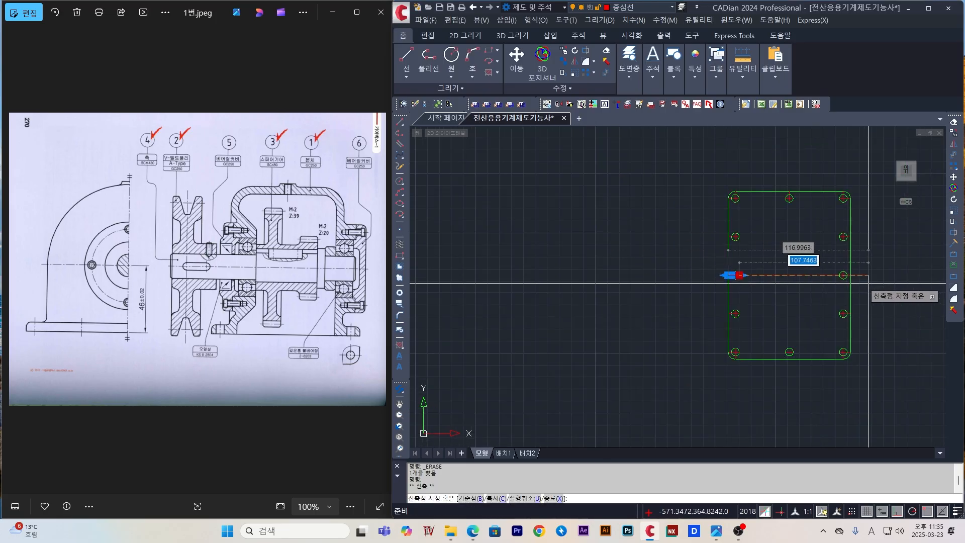
pyautogui.click(850, 275)
pyautogui.write('tr')
pyautogui.press('space')
pyautogui.scroll(5, 786, 194)
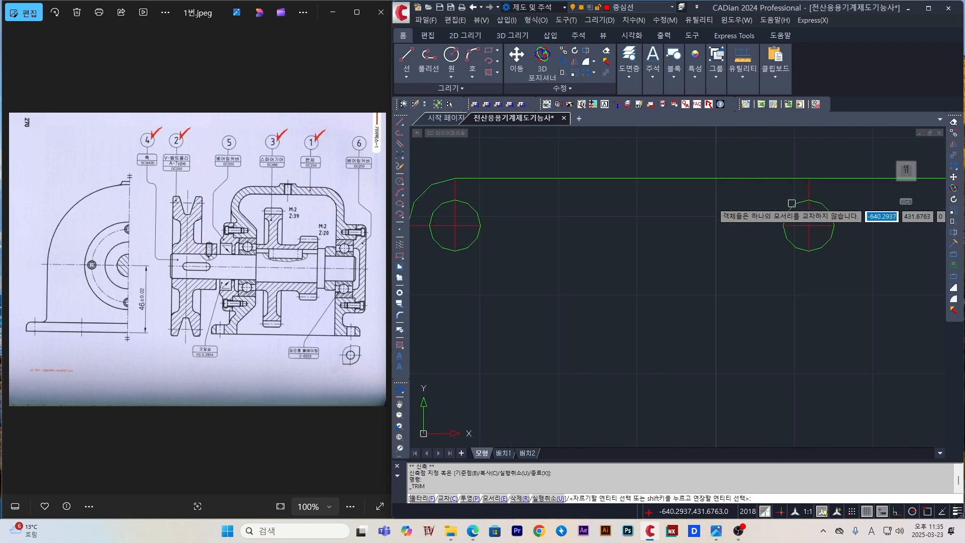
pyautogui.press('Escape')
# - Stretch the top middle hole's vertical centre mark down to the plate's bottom edge
pyautogui.click(808, 236)
pyautogui.scroll(-5, 823, 266)
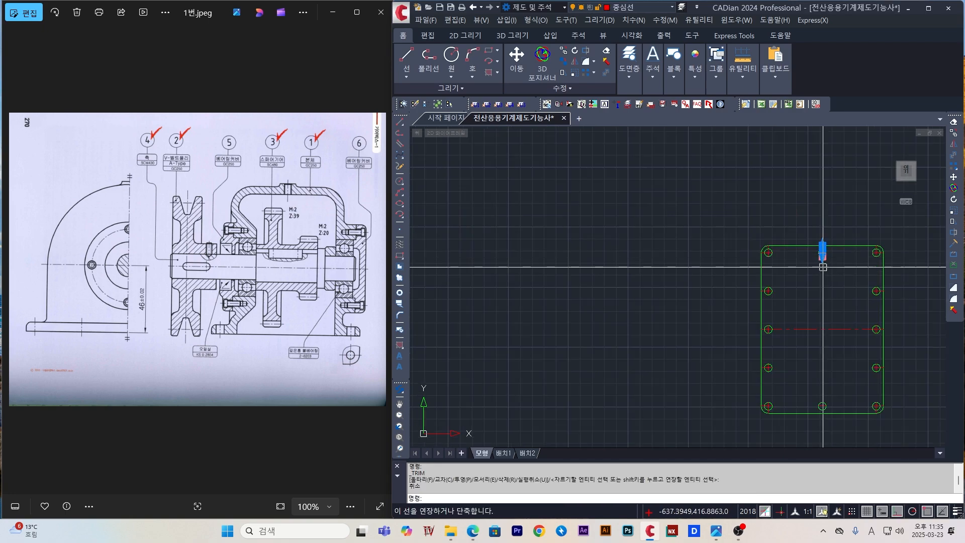
pyautogui.moveTo(848, 336); pyautogui.dragTo(729, 292, button='middle')
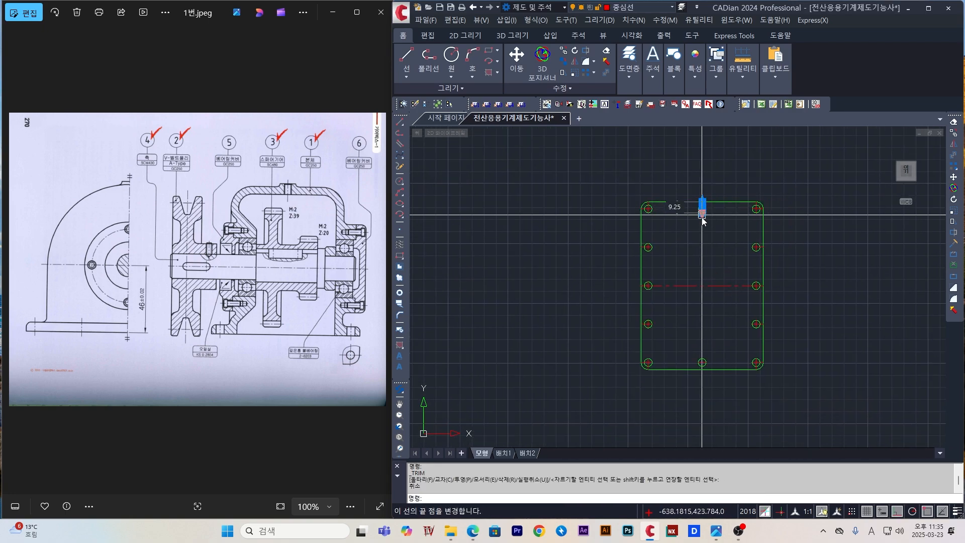
pyautogui.scroll(3, 702, 220)
pyautogui.click(688, 191)
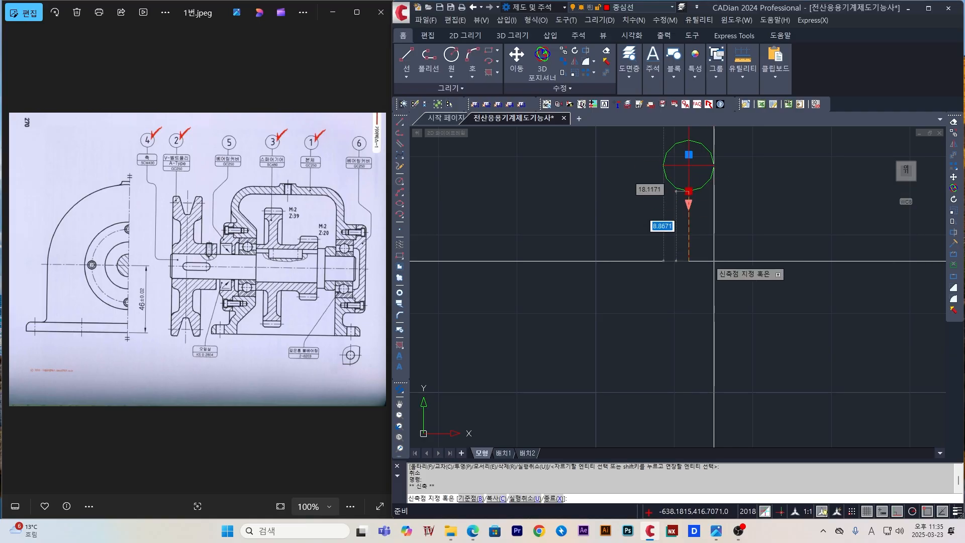
pyautogui.scroll(-4, 708, 264)
pyautogui.scroll(5, 714, 402)
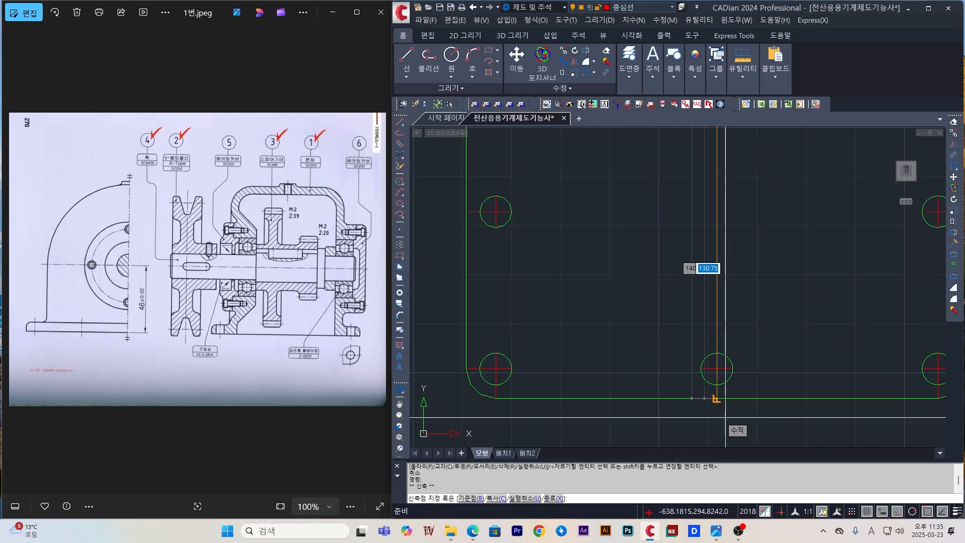
pyautogui.click(725, 417)
pyautogui.press('Escape')
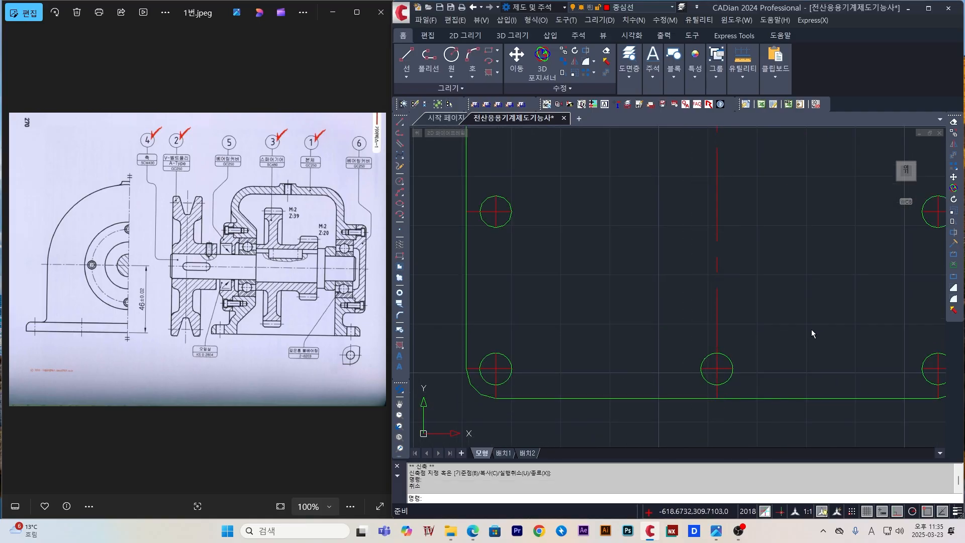
# - Offset the plate's vertical centre line by 78/2 to both sides
pyautogui.scroll(-5, 811, 330)
pyautogui.moveTo(810, 282); pyautogui.dragTo(762, 274, button='middle')
pyautogui.scroll(2, 735, 306)
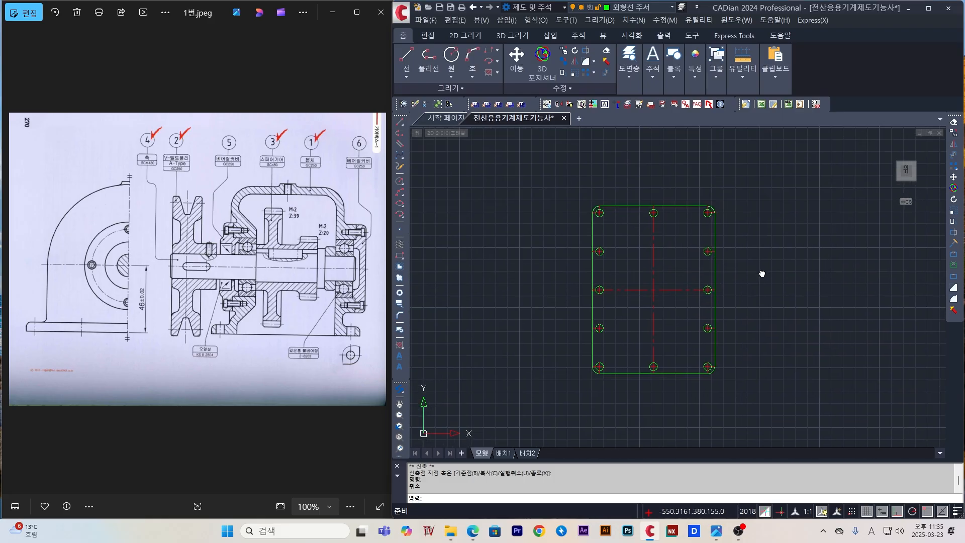
pyautogui.scroll(6, 663, 299)
pyautogui.scroll(-4, 684, 302)
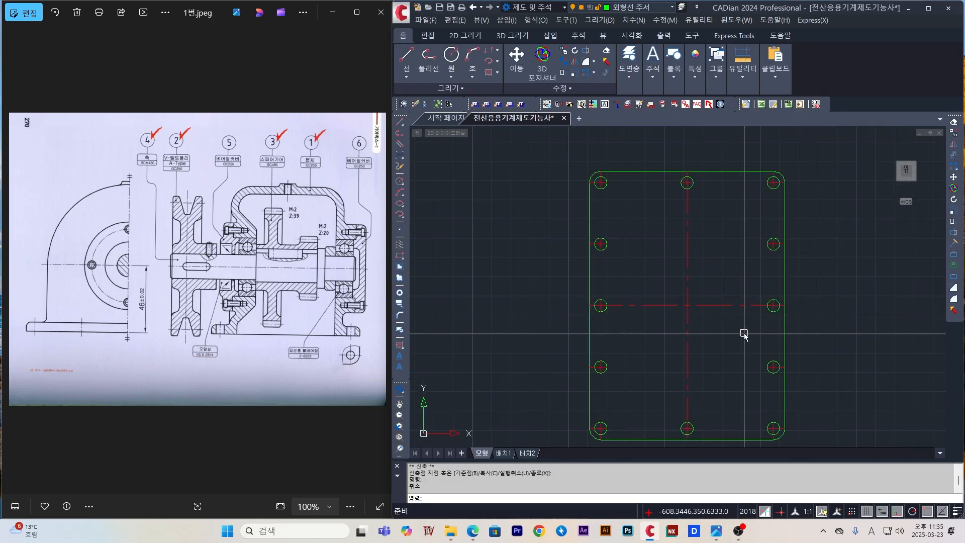
pyautogui.press('Escape')
pyautogui.moveTo(721, 334); pyautogui.dragTo(681, 318, button='middle')
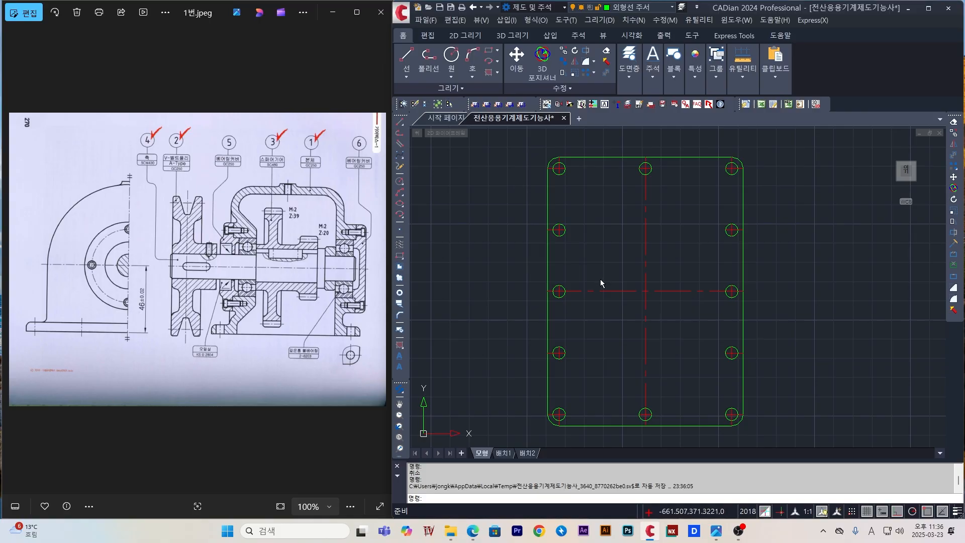
pyautogui.press('Escape')
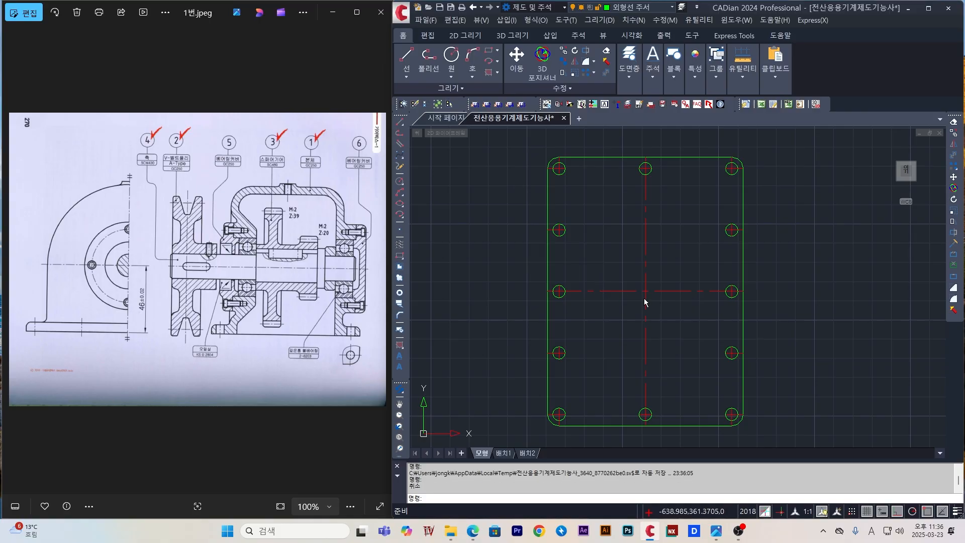
pyautogui.write('o')
pyautogui.press('Return')
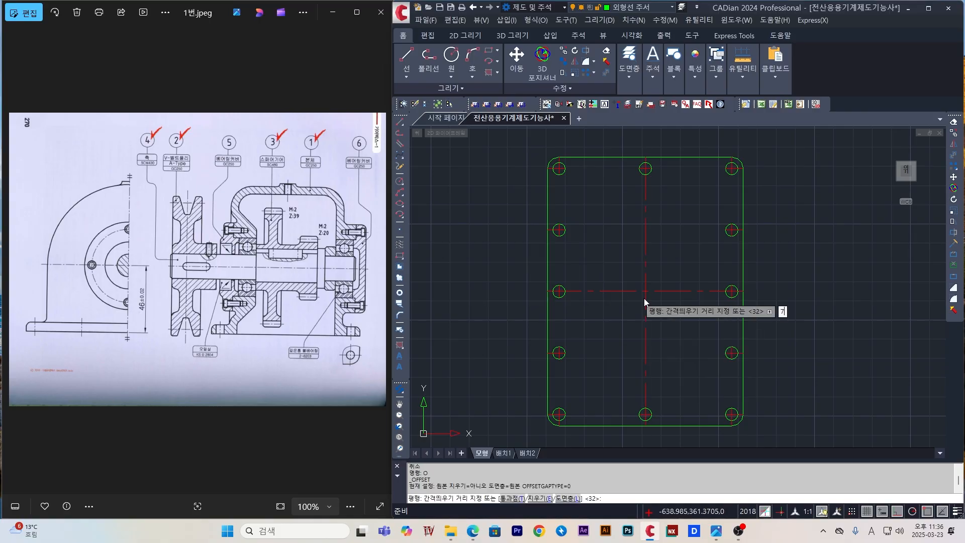
pyautogui.write('78/2')
pyautogui.press('Return')
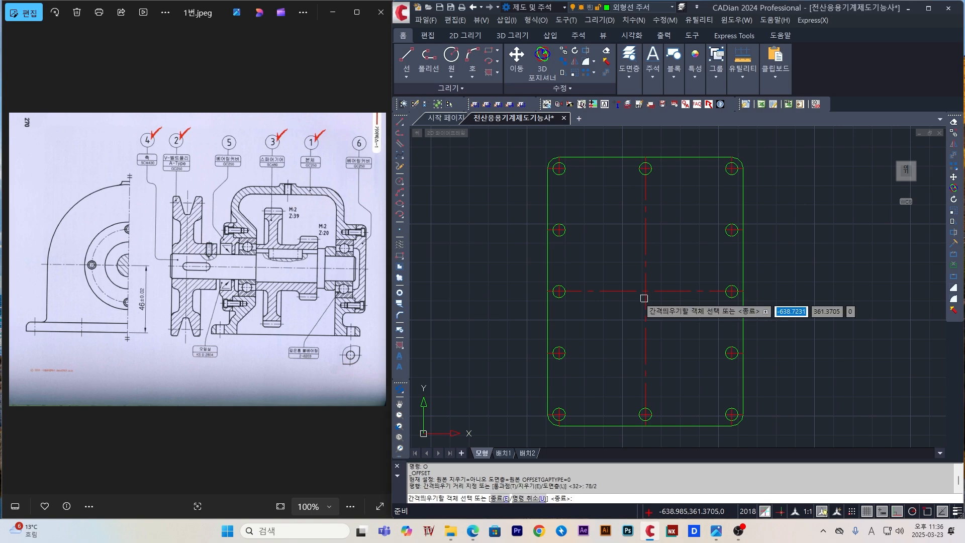
pyautogui.click(646, 197)
pyautogui.click(670, 201)
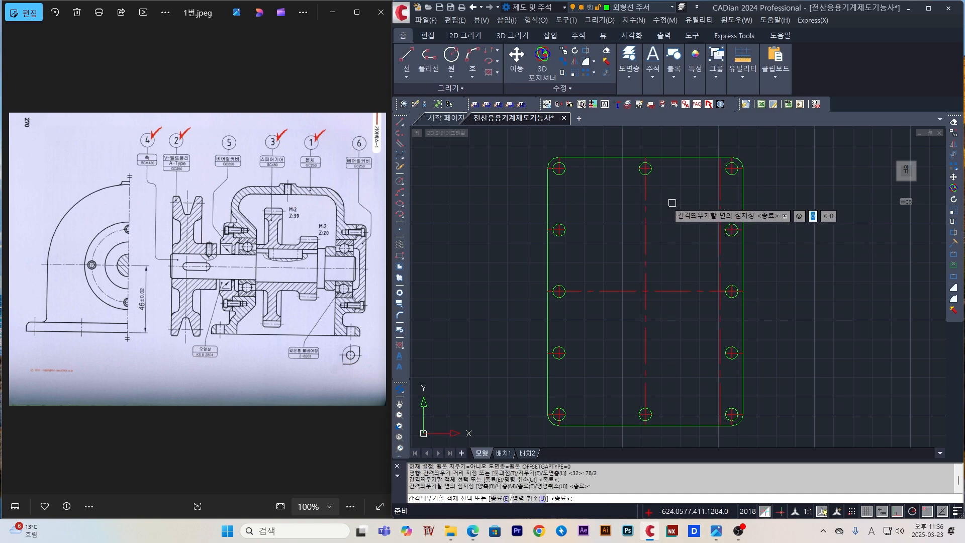
pyautogui.click(648, 199)
pyautogui.click(642, 237)
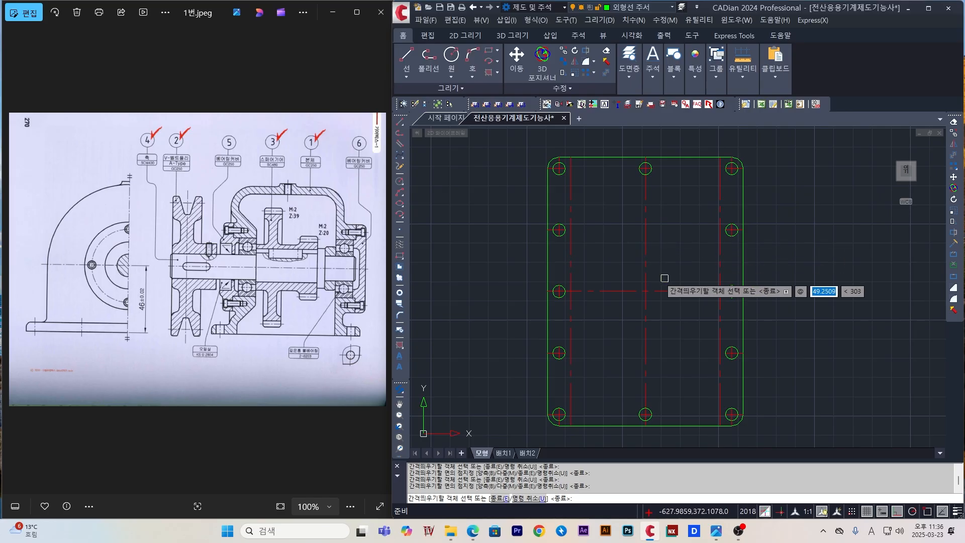
pyautogui.press('Escape')
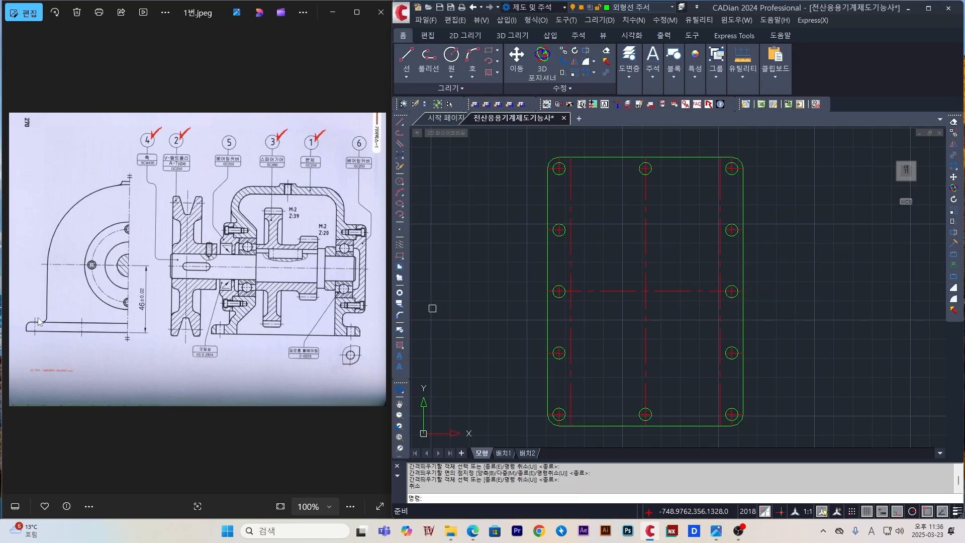
# - Offset the plate's horizontal centre line by 55 both upward and downward
pyautogui.write('o')
pyautogui.press('Return')
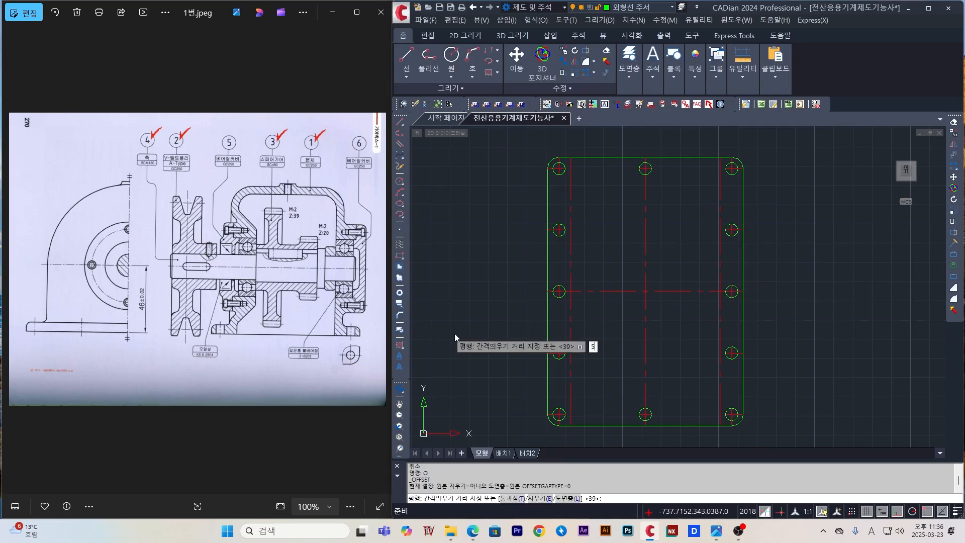
pyautogui.write('55')
pyautogui.press('Return')
pyautogui.click(615, 291)
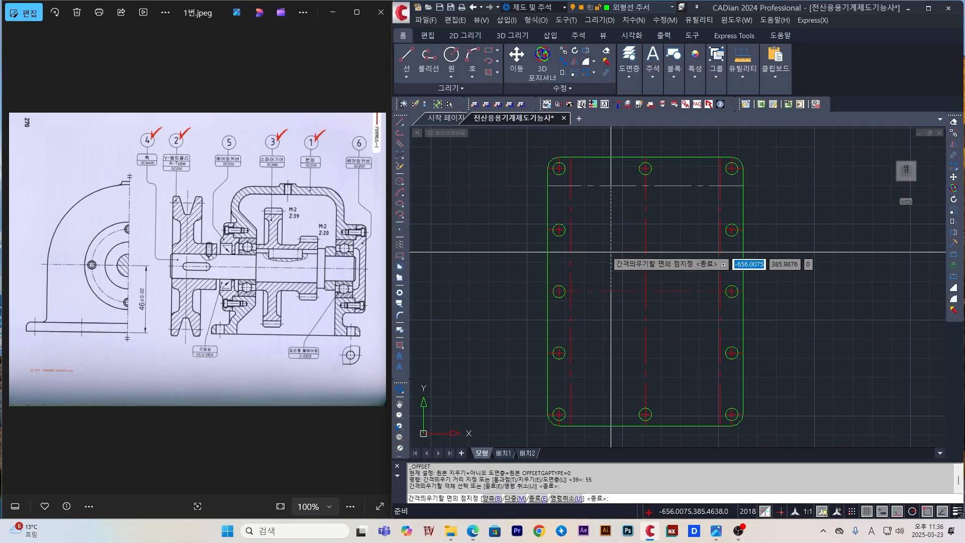
pyautogui.click(614, 251)
pyautogui.click(614, 290)
pyautogui.click(616, 327)
pyautogui.press('Escape')
pyautogui.press('Escape')
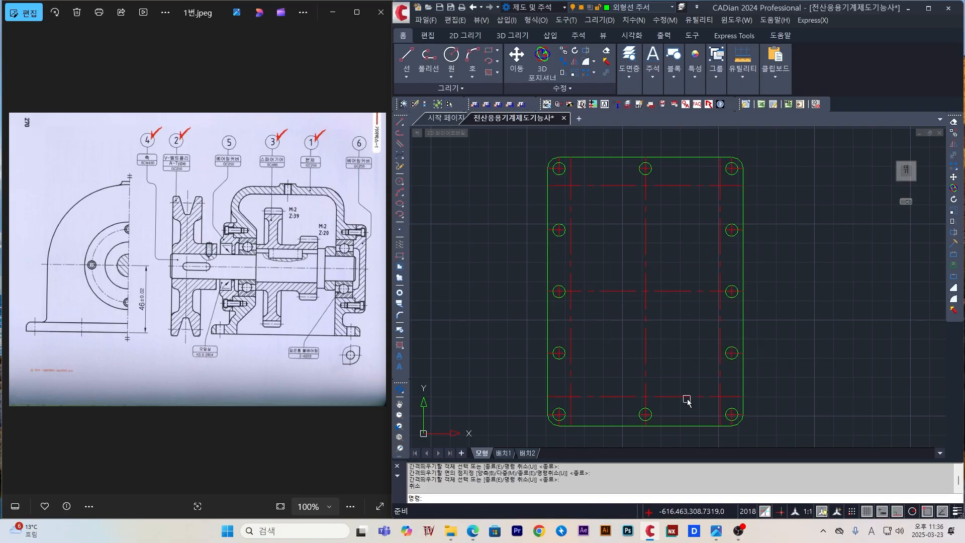
# - Assign the four offset lines to the 외형선 주서 layer
pyautogui.click(688, 398)
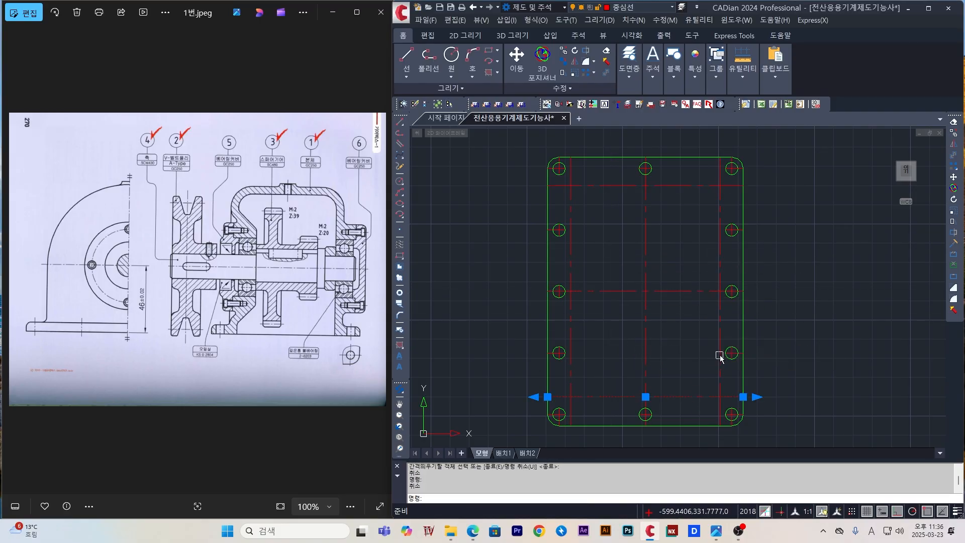
pyautogui.press('Escape')
pyautogui.click(718, 314)
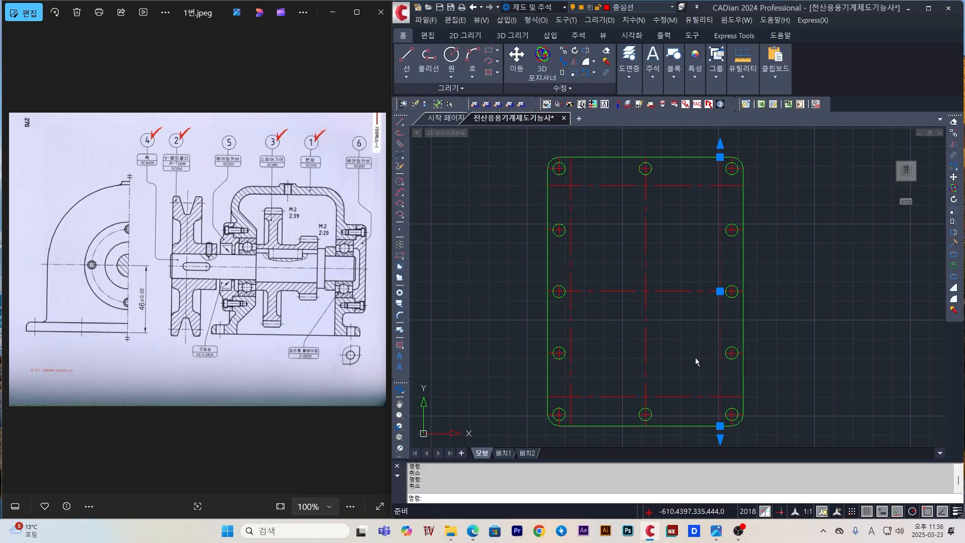
pyautogui.click(677, 396)
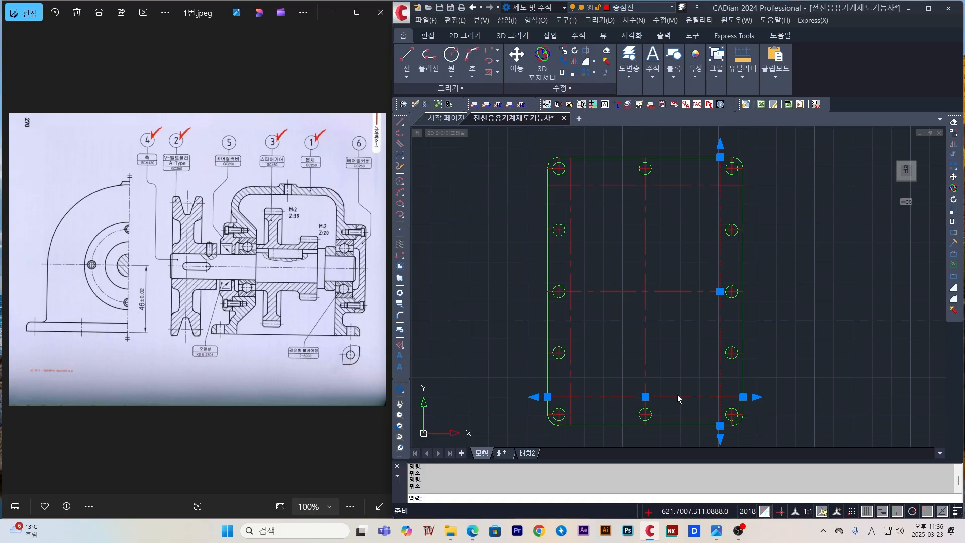
pyautogui.click(569, 323)
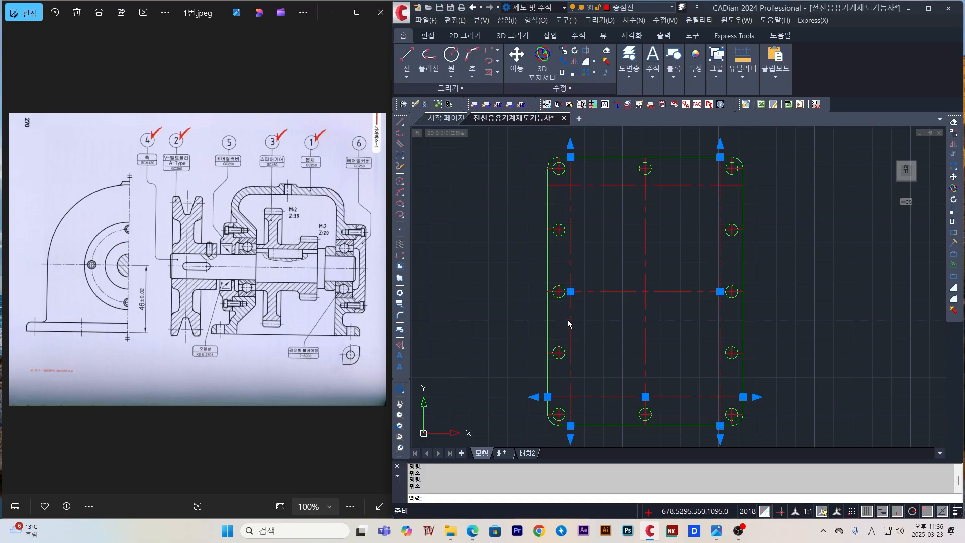
pyautogui.click(601, 186)
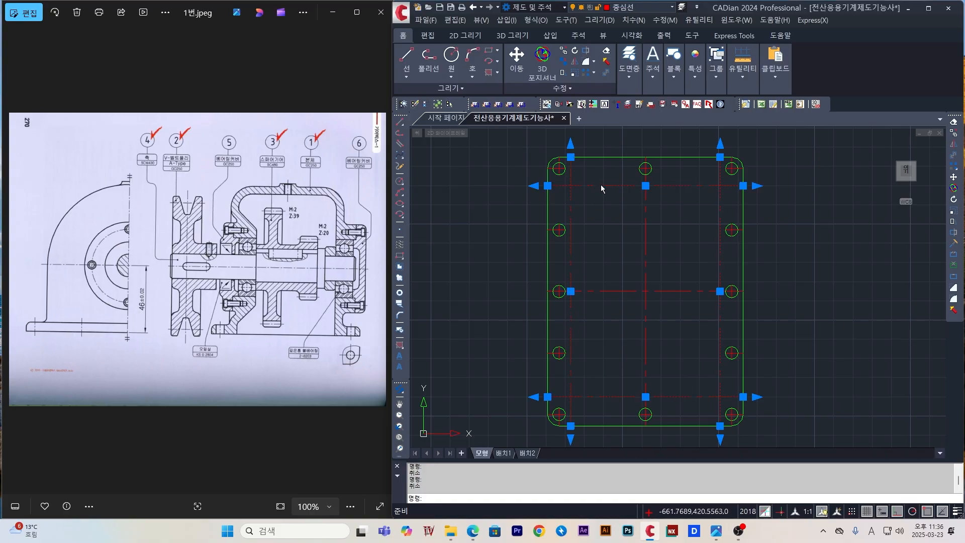
pyautogui.click(628, 74)
pyautogui.click(714, 101)
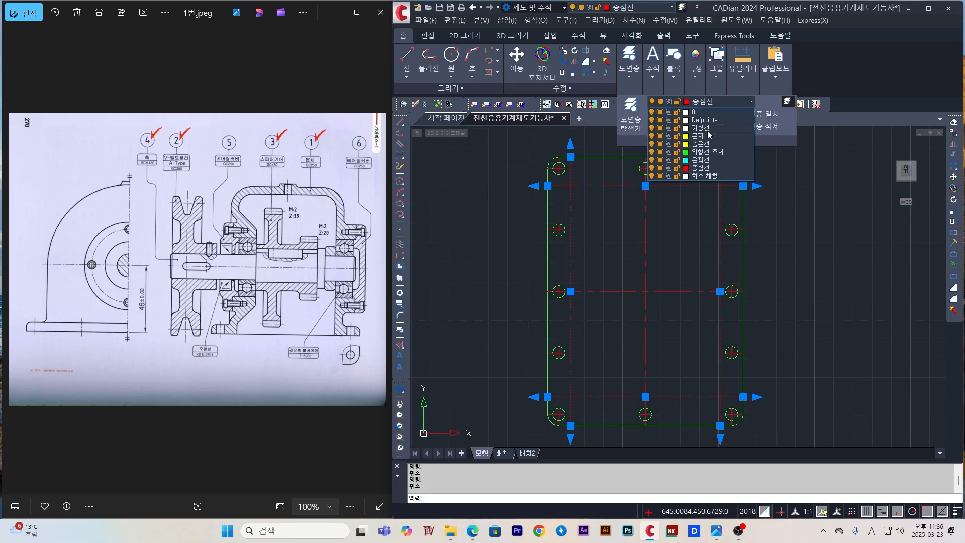
pyautogui.click(706, 151)
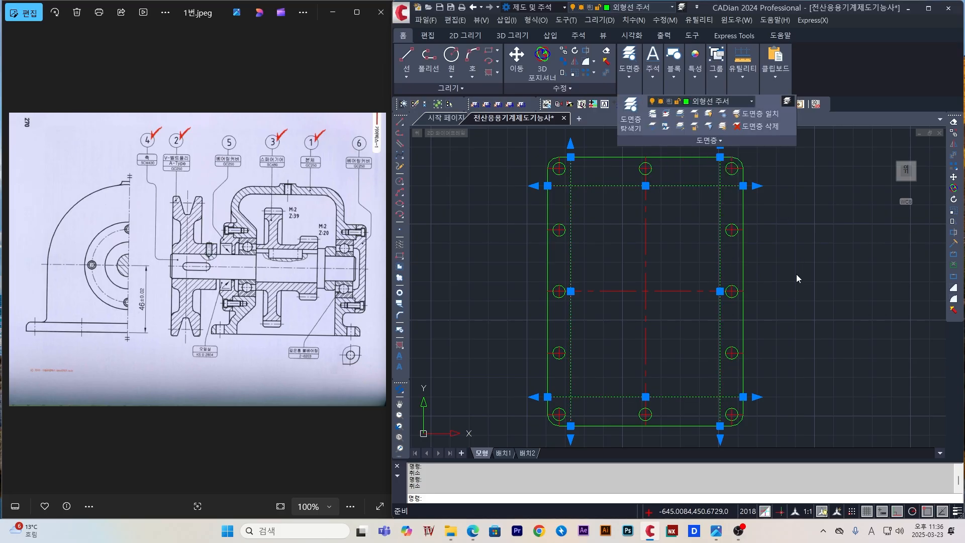
pyautogui.press('Escape')
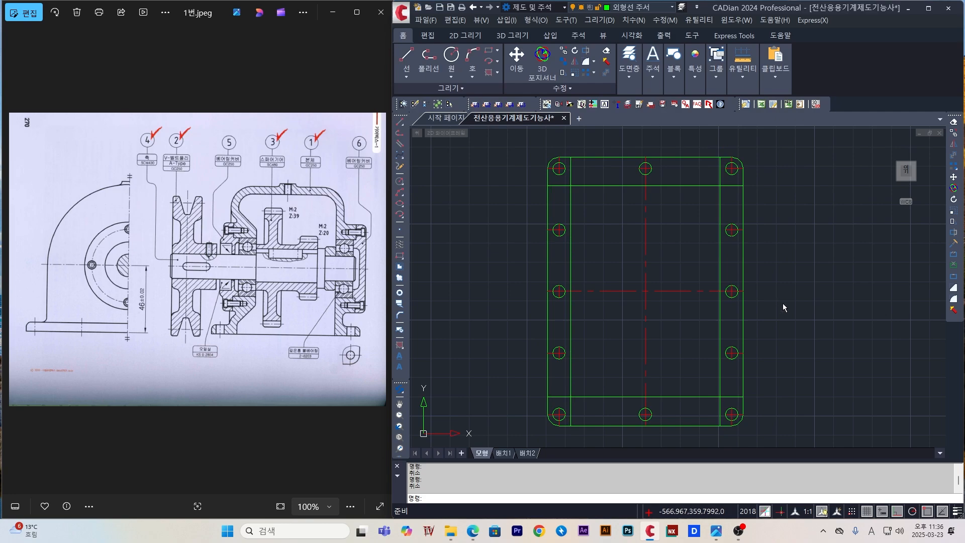
# - Trim the overhanging ends of the four offset lines to leave a closed inner rectangle
pyautogui.moveTo(783, 305); pyautogui.dragTo(763, 292, button='middle')
pyautogui.press('Return')
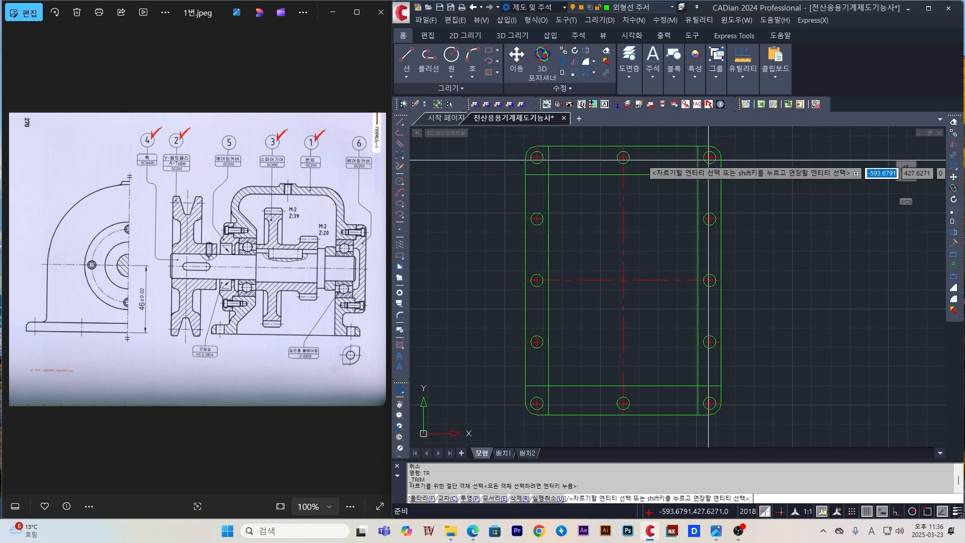
pyautogui.click(709, 178)
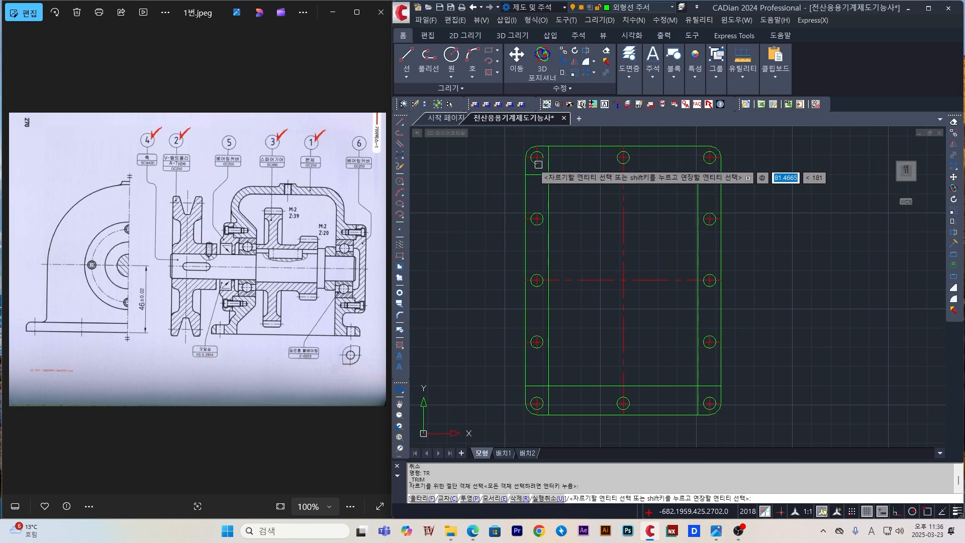
pyautogui.click(552, 164)
pyautogui.click(534, 180)
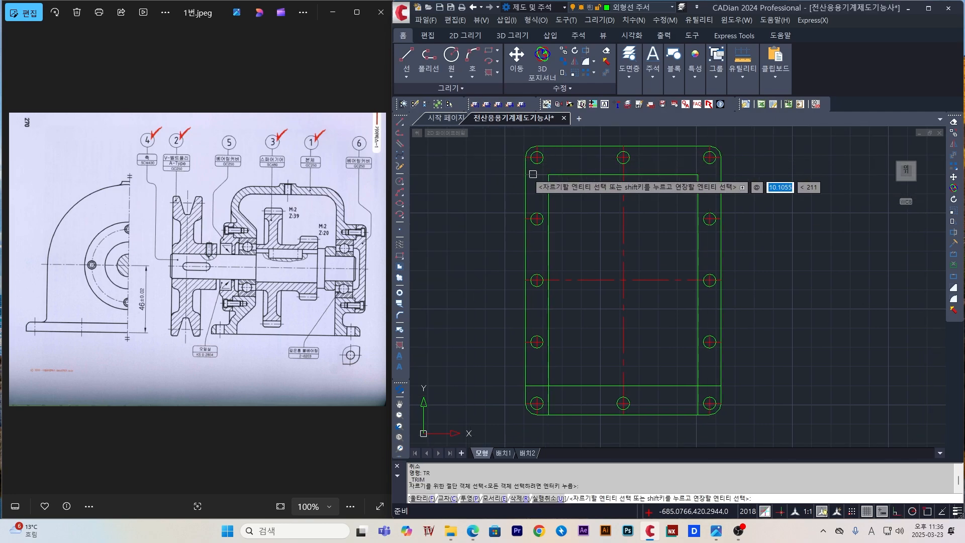
pyautogui.click(548, 394)
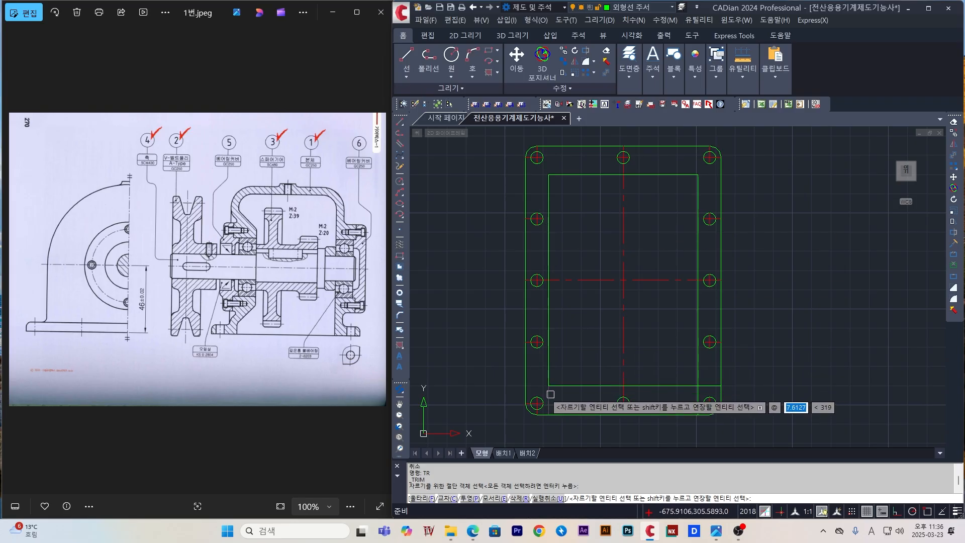
pyautogui.click(698, 394)
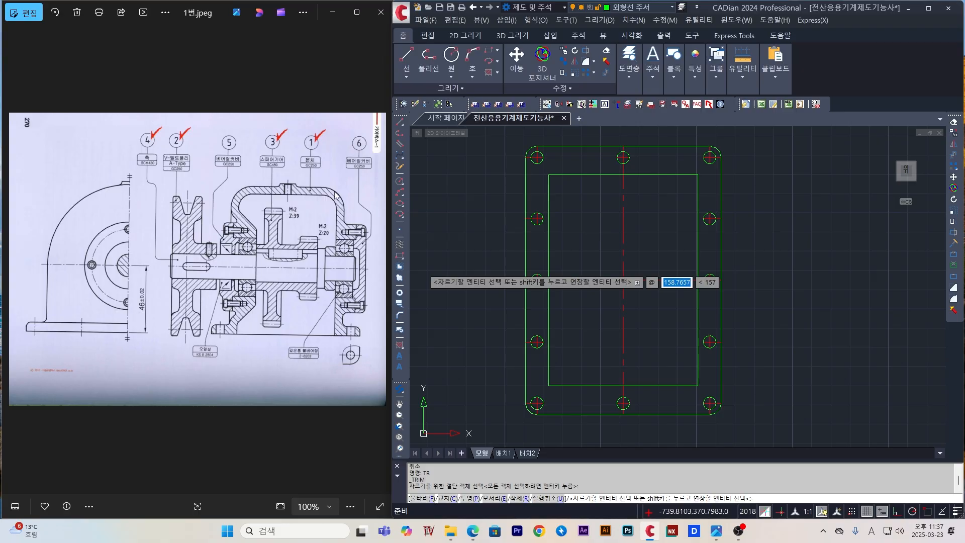
pyautogui.press('Escape')
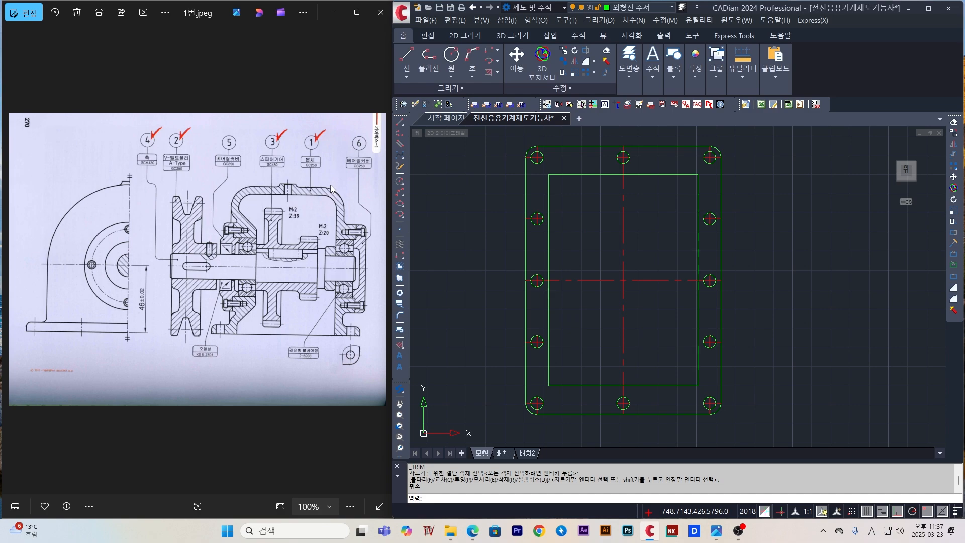
# - Fillet the inner rectangle's two upper corners with a radius of 15
pyautogui.press('Return')
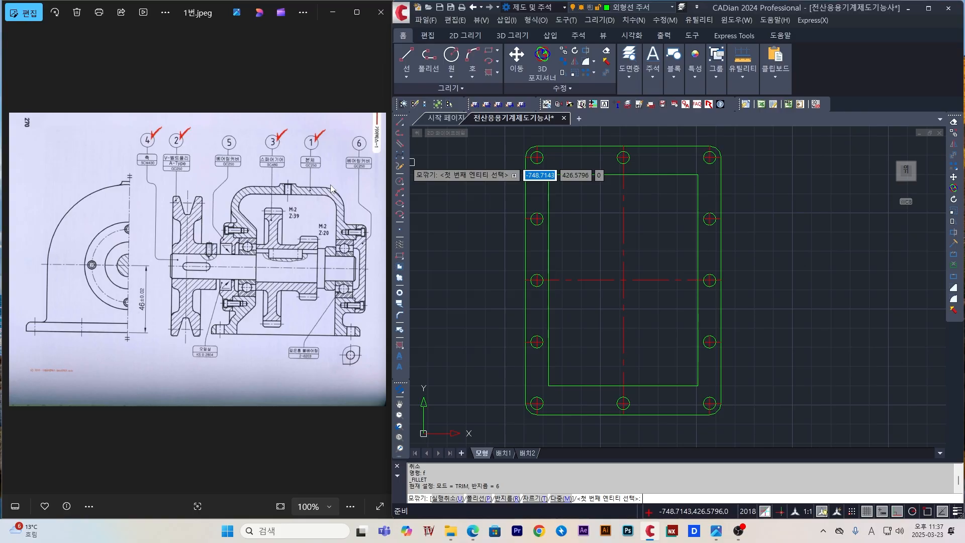
pyautogui.write('r')
pyautogui.press('Return')
pyautogui.write('15')
pyautogui.press('Return')
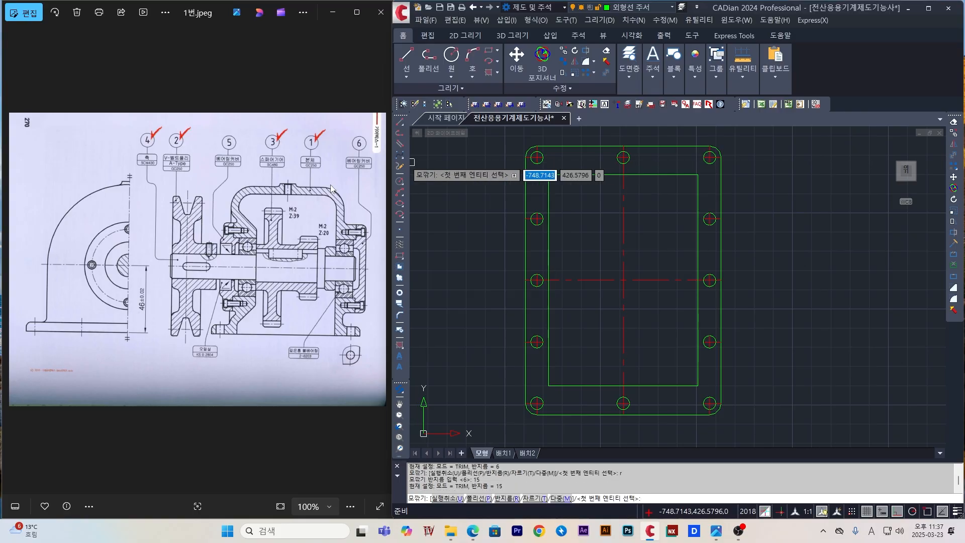
pyautogui.click(696, 183)
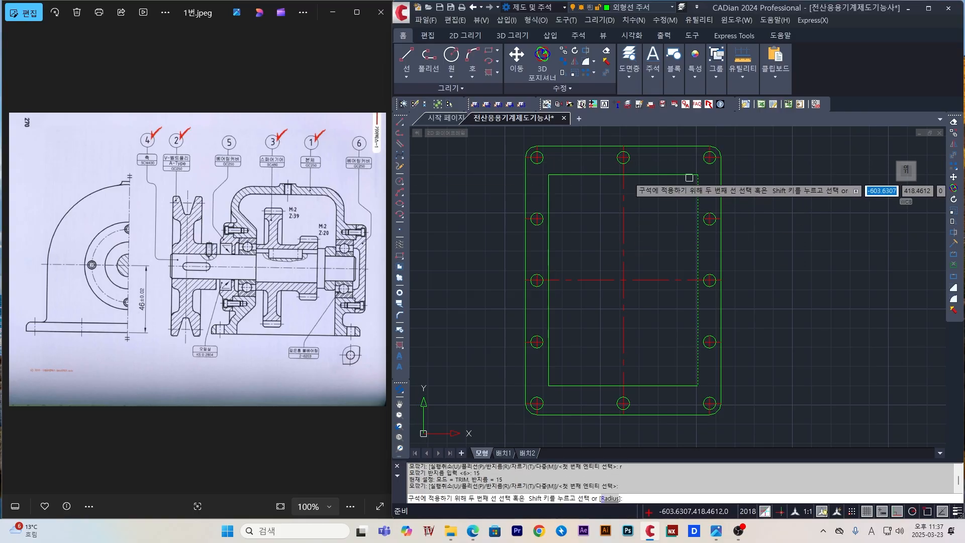
pyautogui.click(689, 175)
pyautogui.press('space')
pyautogui.click(556, 176)
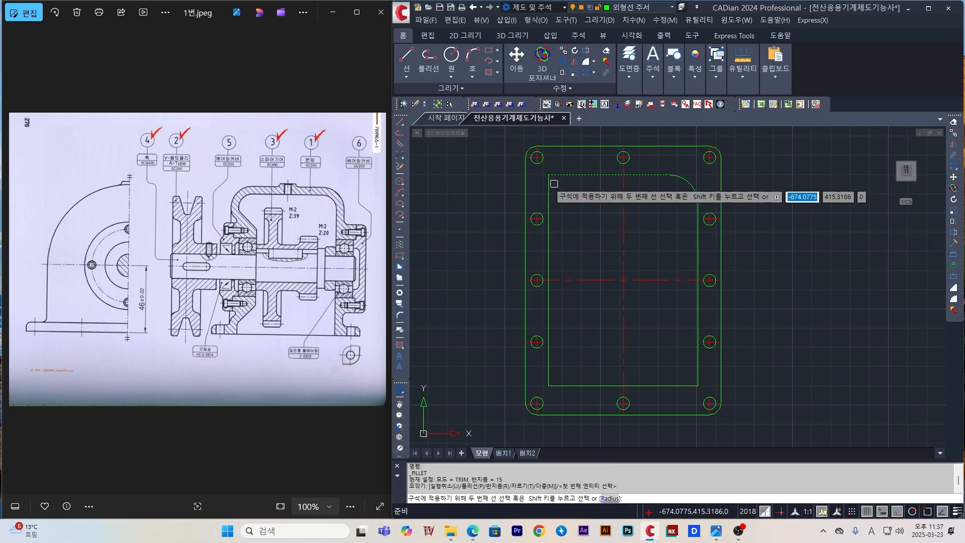
pyautogui.click(549, 188)
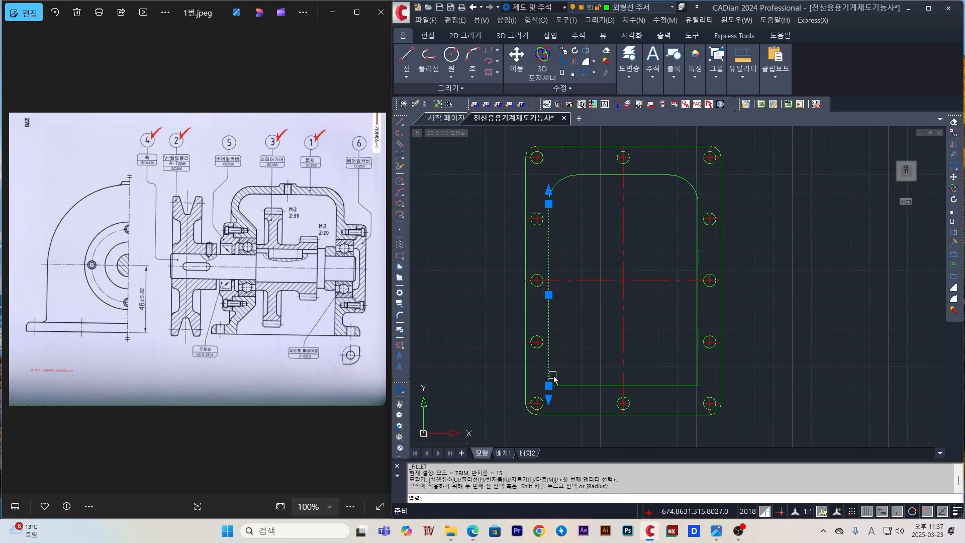
# - Fillet the inner rectangle's two lower corners with the same radius of 15
pyautogui.click(586, 385)
pyautogui.press('space')
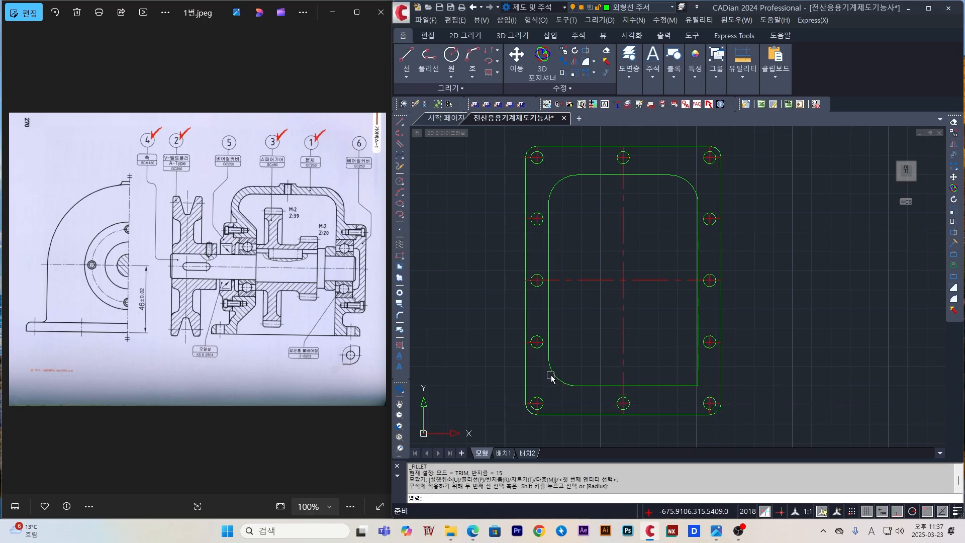
pyautogui.click(669, 386)
pyautogui.click(696, 370)
pyautogui.press('Escape')
pyautogui.moveTo(674, 301); pyautogui.dragTo(643, 319, button='middle')
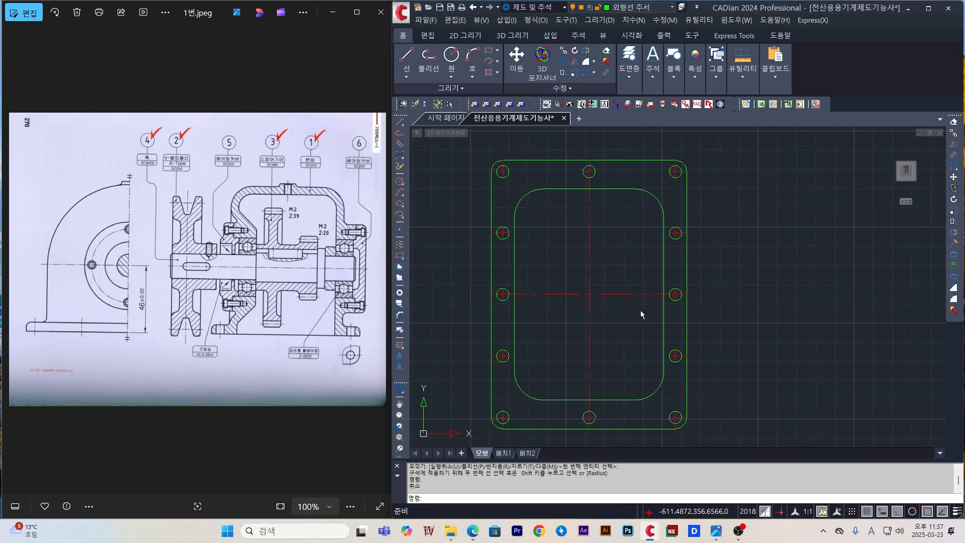
pyautogui.press('Escape')
pyautogui.scroll(-5, 744, 256)
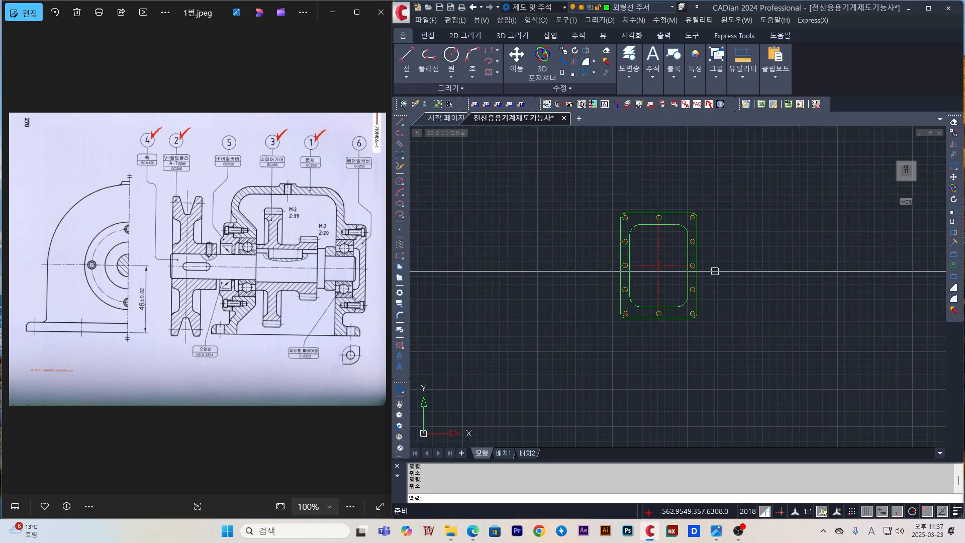
pyautogui.scroll(4, 673, 254)
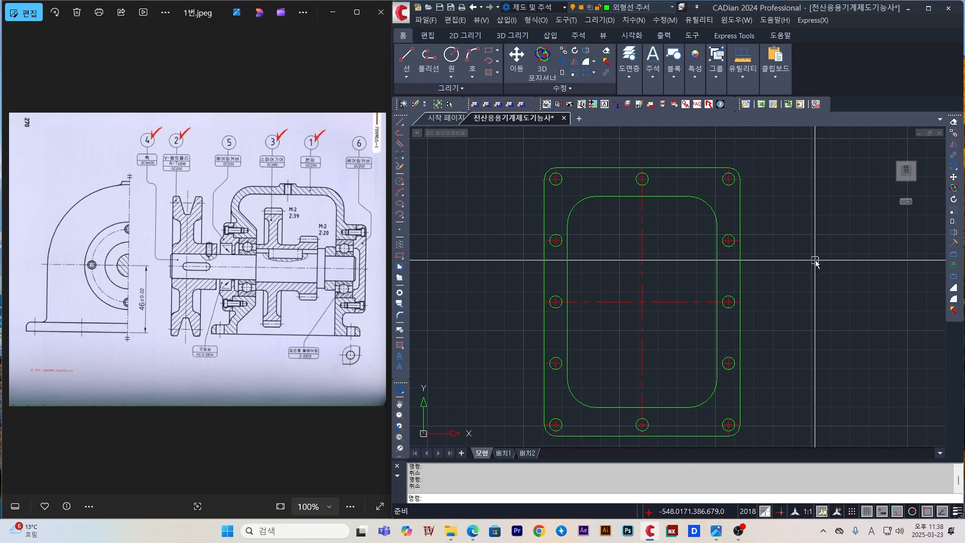
# - Offset the inner opening's right edge outward by 9
pyautogui.write('o')
pyautogui.press('Return')
pyautogui.write('9')
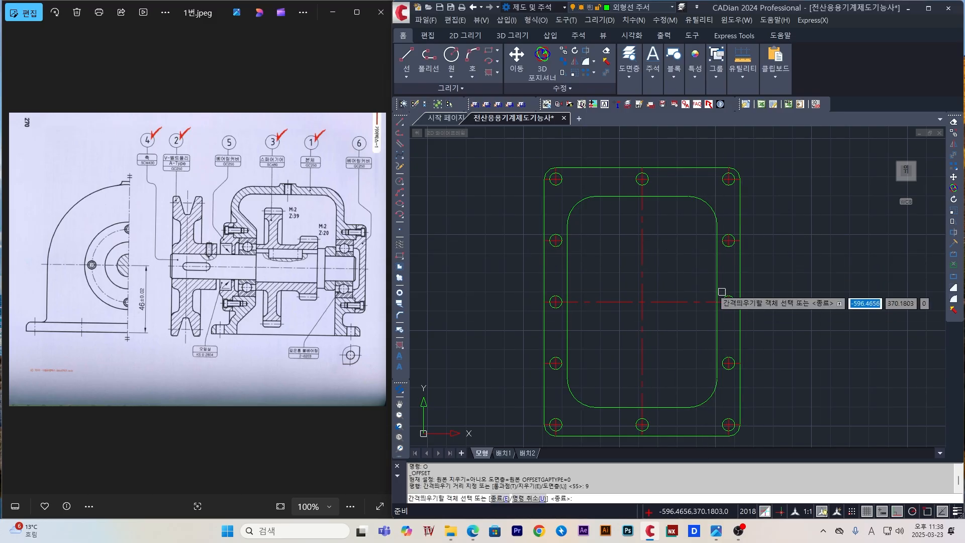
pyautogui.press('Return')
pyautogui.click(717, 264)
pyautogui.click(786, 268)
pyautogui.press('Escape')
pyautogui.scroll(2, 752, 310)
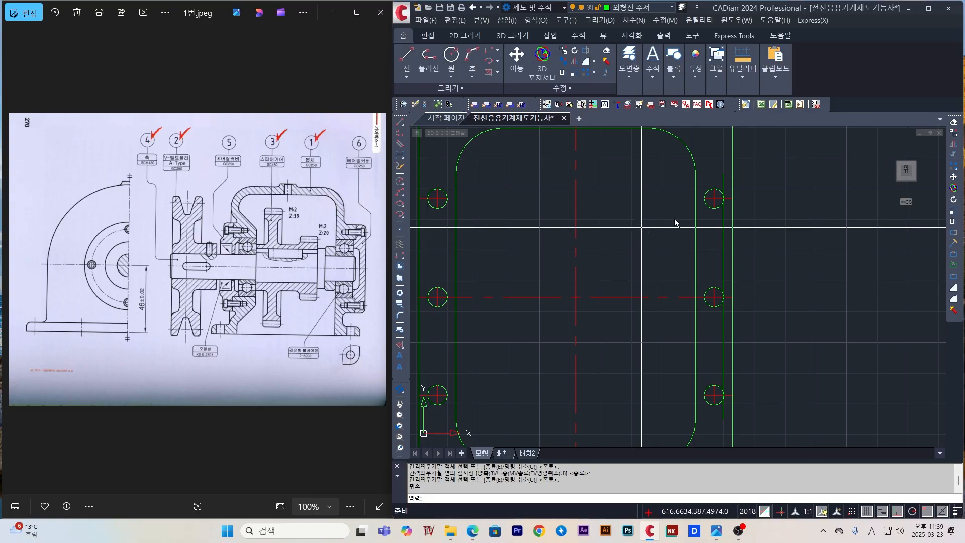
pyautogui.press('Escape')
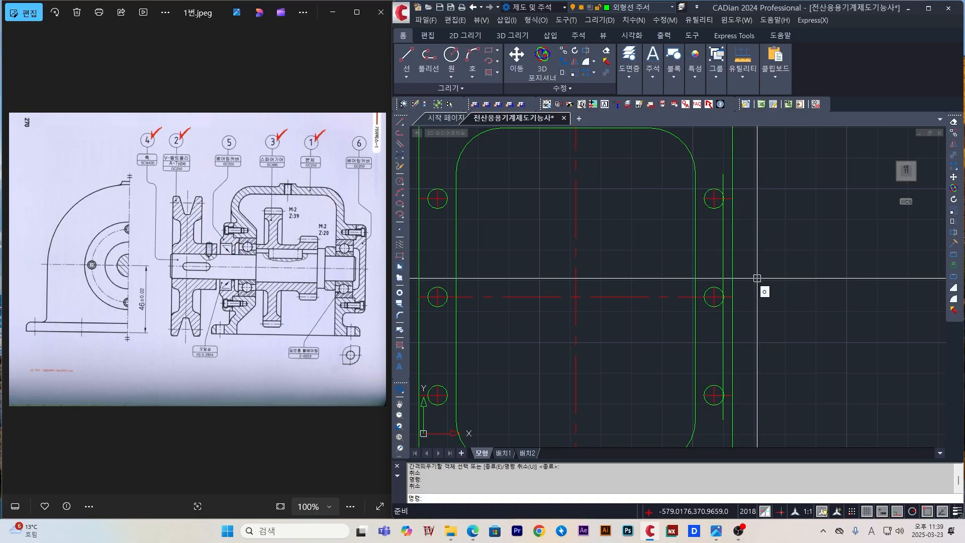
# - Offset the plate's horizontal centreline by 30.5 both upward and downward
pyautogui.press('Return')
pyautogui.write('30')
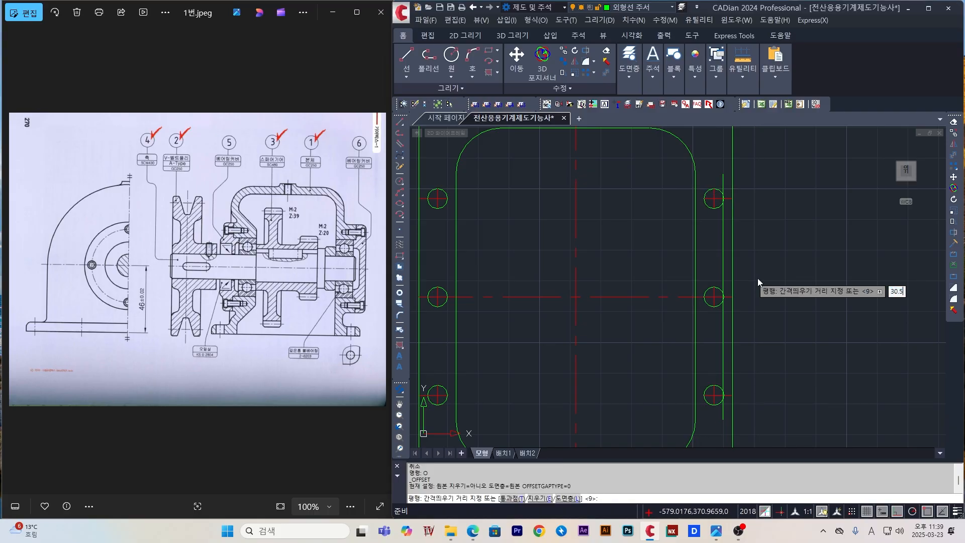
pyautogui.write('.5')
pyautogui.press('Return')
pyautogui.click(686, 296)
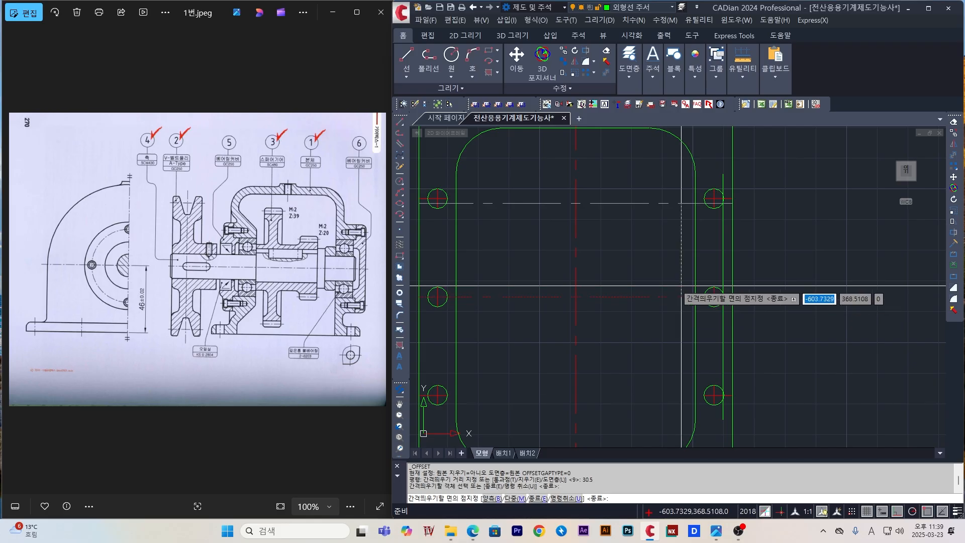
pyautogui.click(701, 362)
pyautogui.press('Escape')
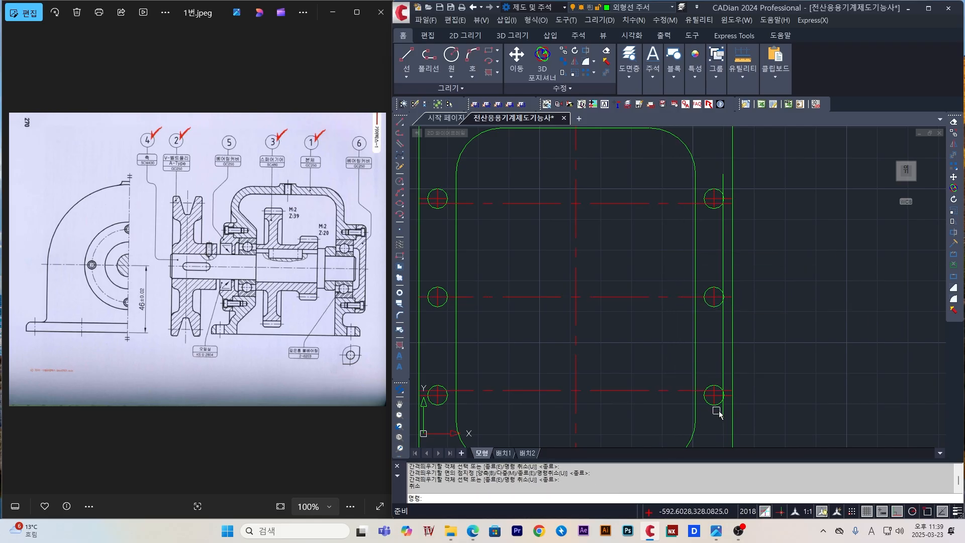
# - Match the two offset centrelines to the properties of the vertical outline offset beside the inner opening
pyautogui.write('ma')
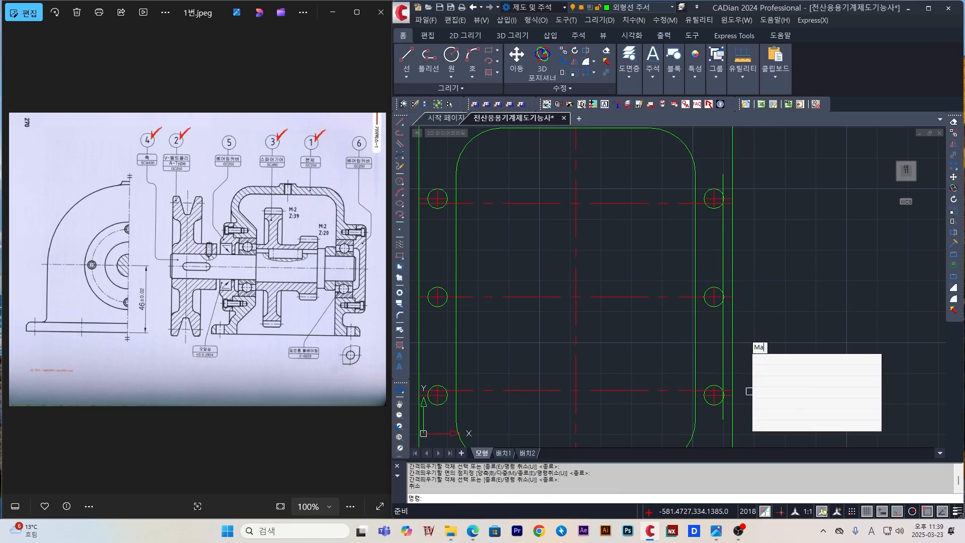
pyautogui.press('Return')
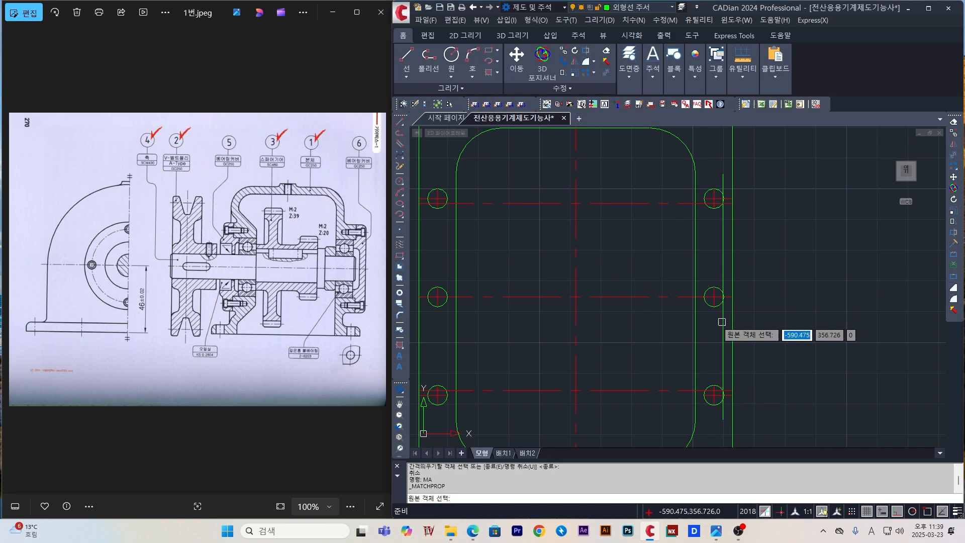
pyautogui.click(723, 321)
pyautogui.click(662, 389)
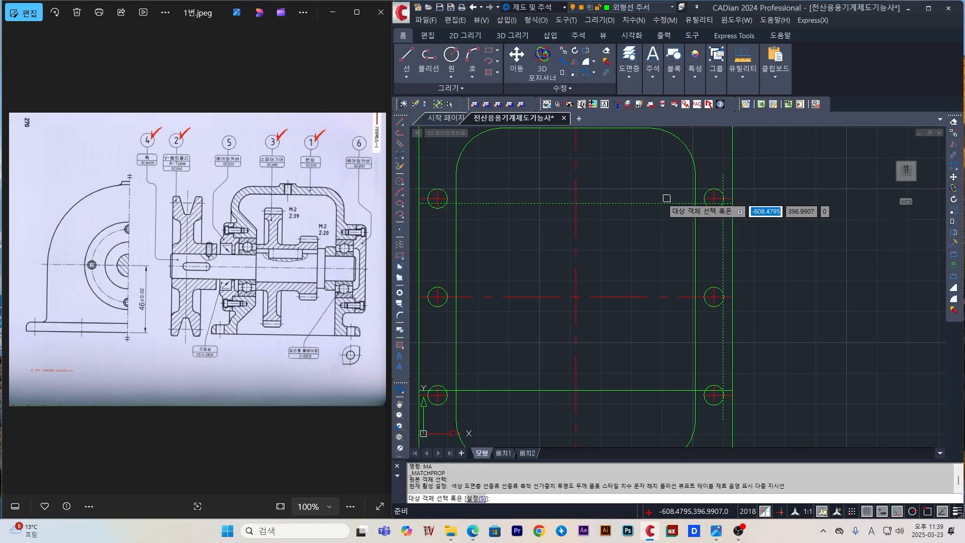
pyautogui.press('Escape')
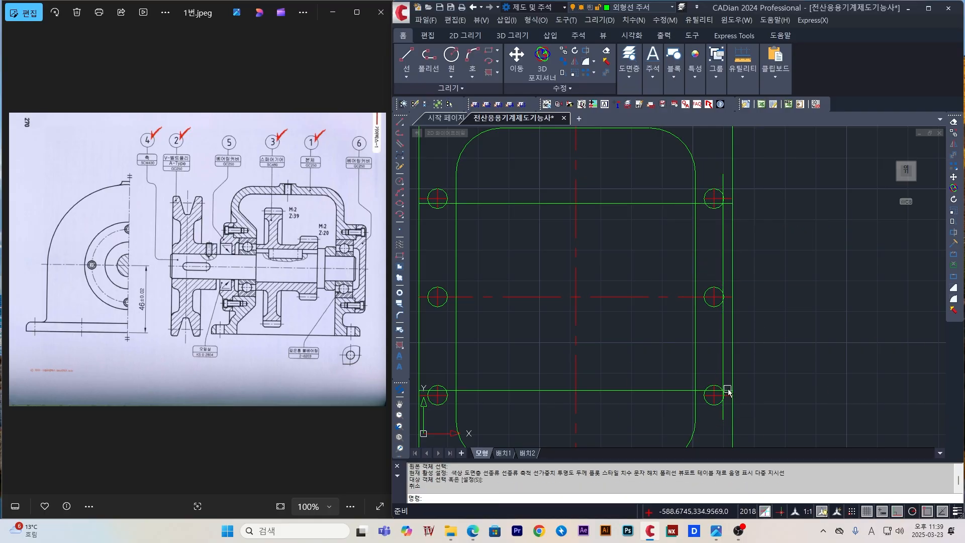
pyautogui.write('tr')
pyautogui.press('Return')
pyautogui.press('Return')
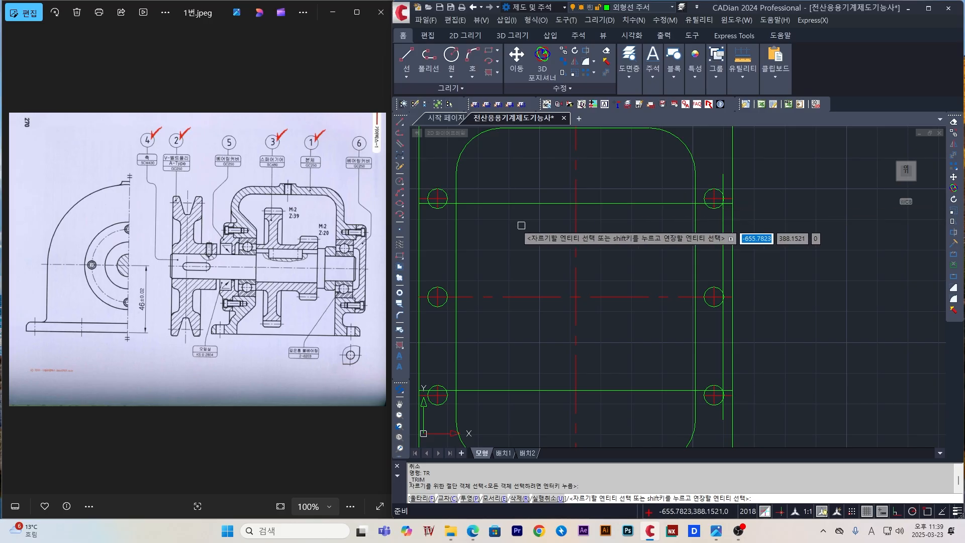
pyautogui.press('Escape')
# - Trim the two horizontal lines so they only span from the inner opening's right edge to the offset vertical line
pyautogui.write('tr')
pyautogui.press('Return')
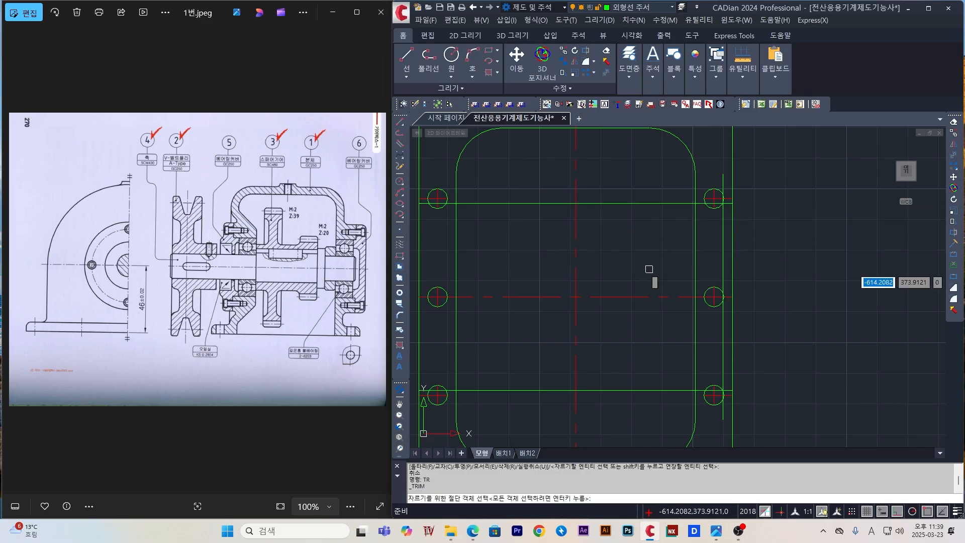
pyautogui.click(722, 216)
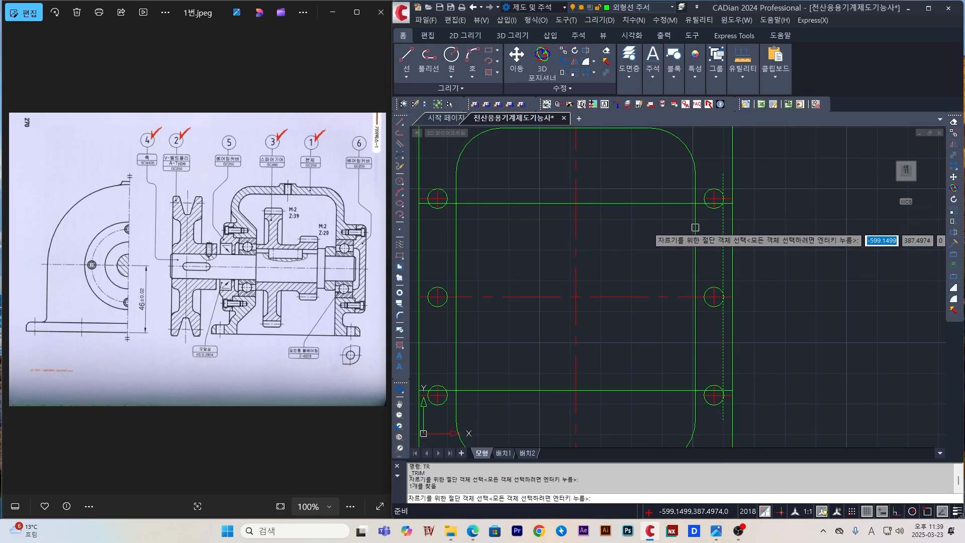
pyautogui.click(695, 234)
pyautogui.press('Return')
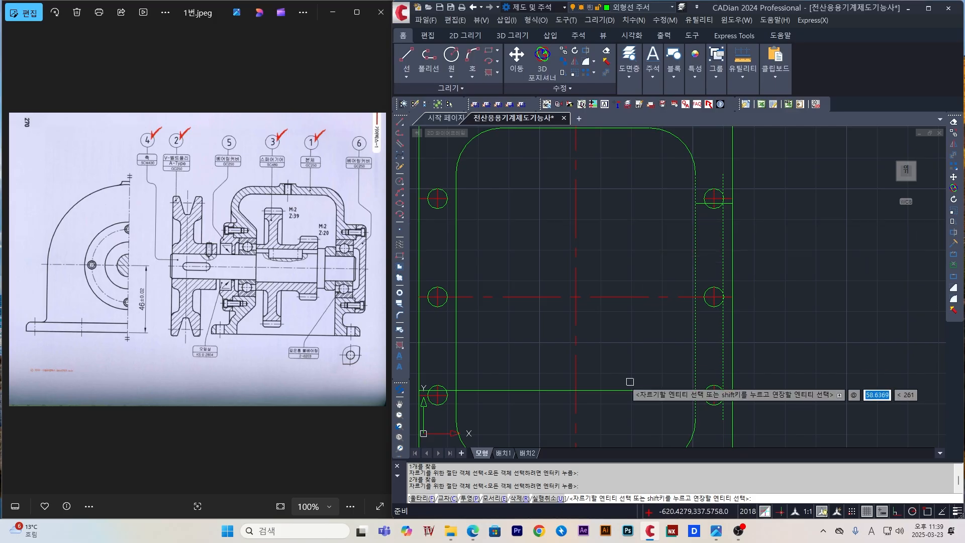
pyautogui.scroll(4, 756, 399)
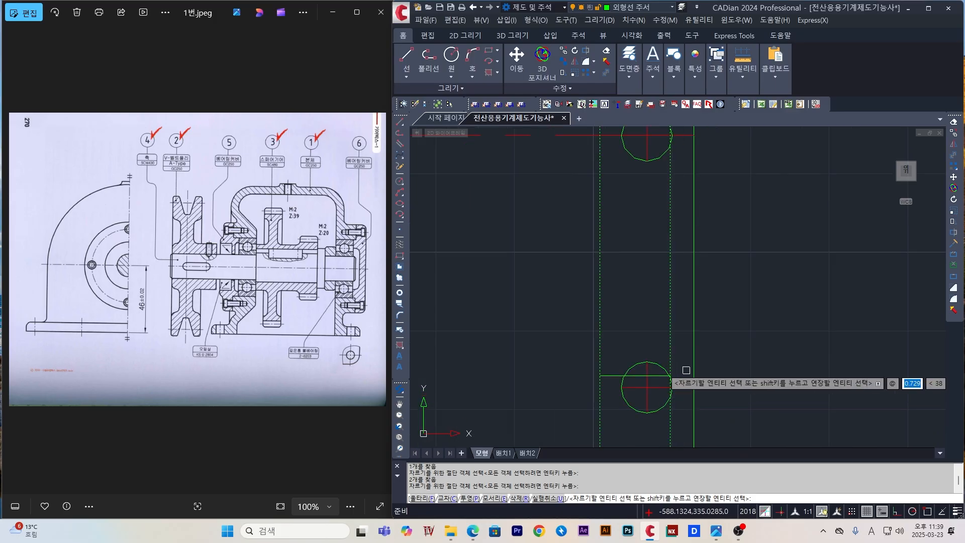
pyautogui.scroll(-4, 687, 161)
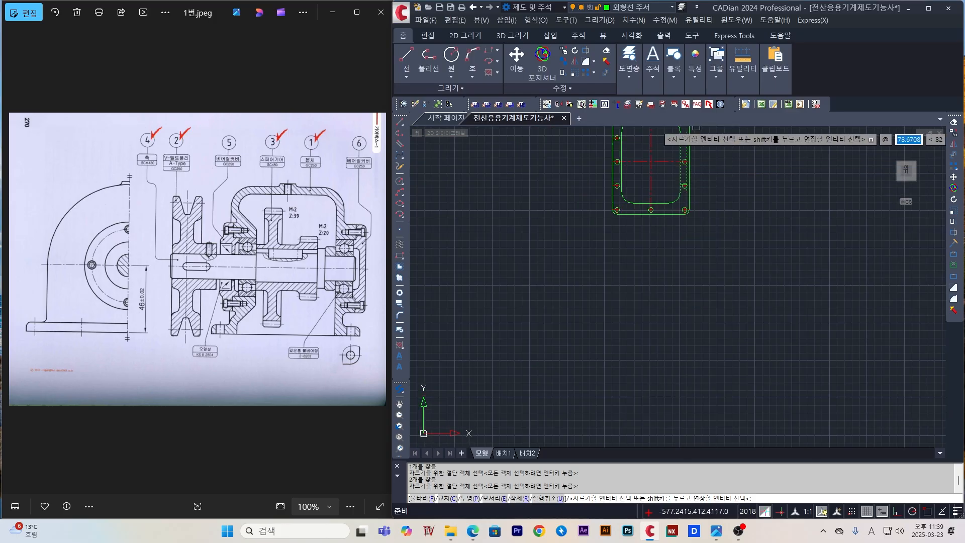
pyautogui.scroll(5, 666, 153)
pyautogui.scroll(4, 658, 181)
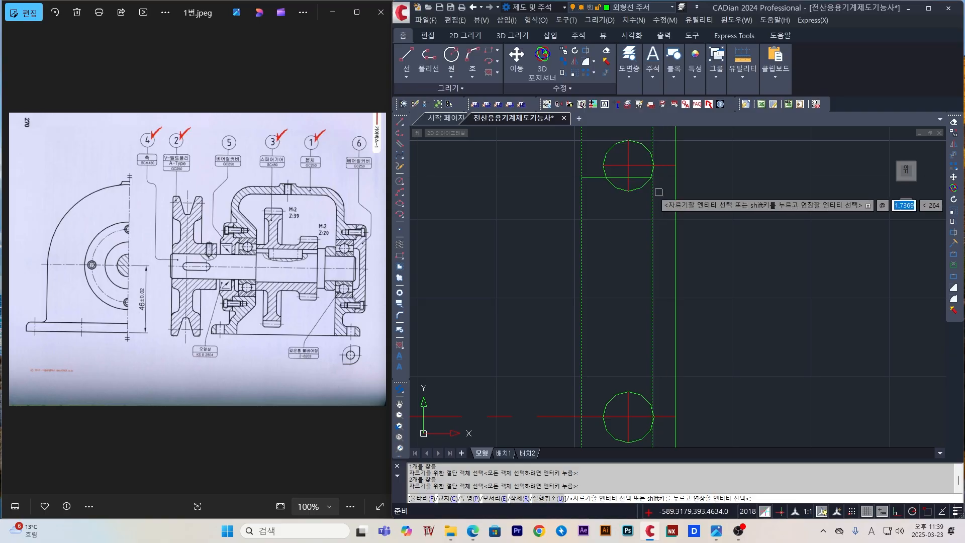
pyautogui.scroll(-2, 647, 261)
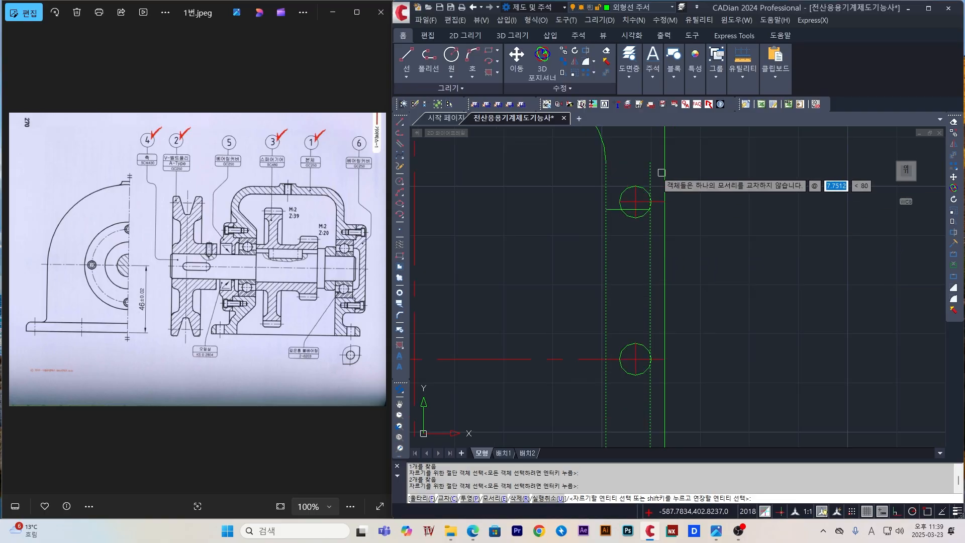
pyautogui.press('Escape')
# - Trim the offset vertical line's ends that extend past the upper and lower horizontal lines
pyautogui.press('Return')
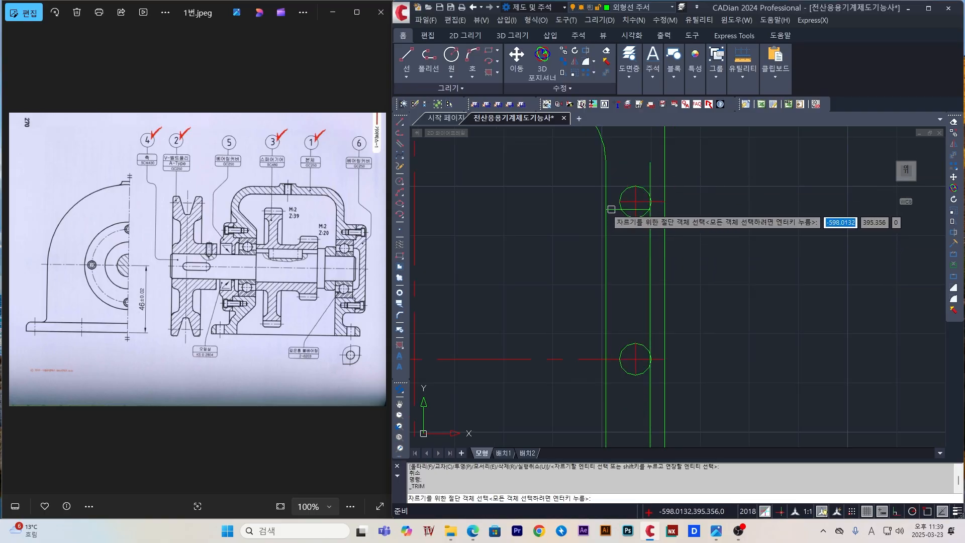
pyautogui.click(610, 212)
pyautogui.scroll(-5, 618, 270)
pyautogui.scroll(5, 622, 387)
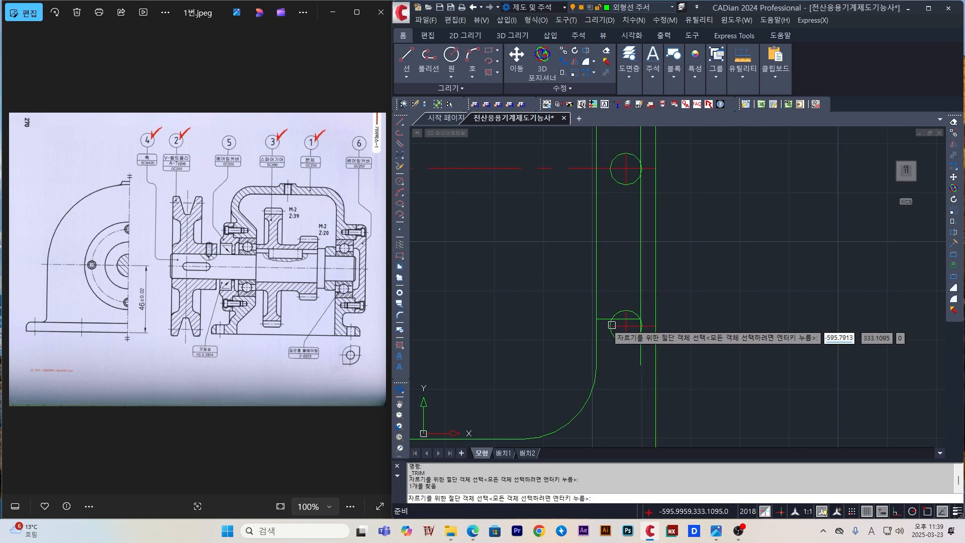
pyautogui.click(641, 376)
pyautogui.press('Return')
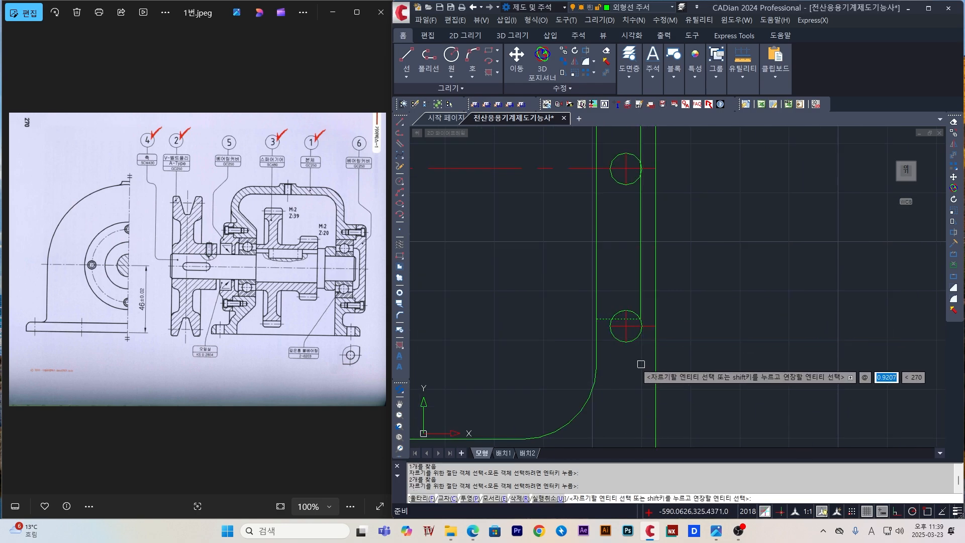
pyautogui.scroll(-5, 656, 246)
pyautogui.scroll(5, 641, 215)
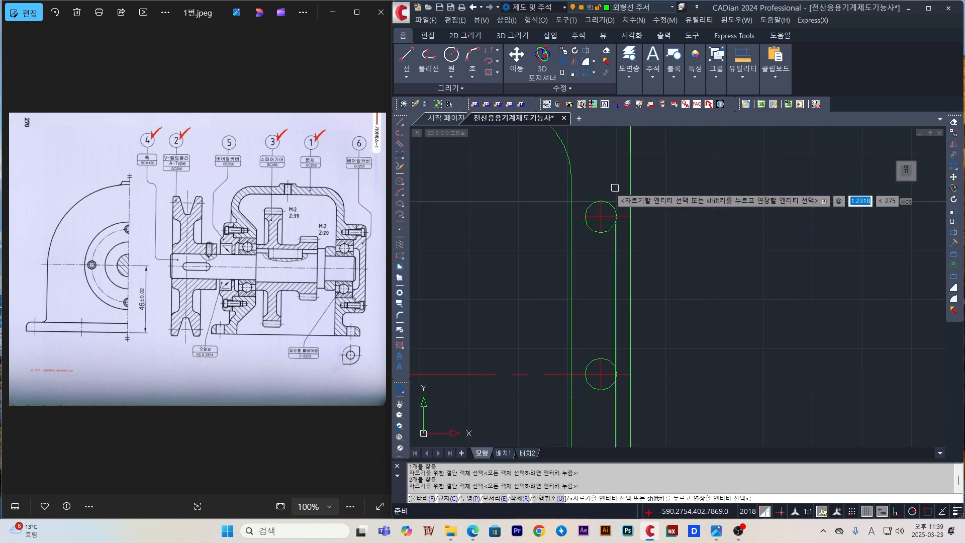
pyautogui.press('Escape')
pyautogui.scroll(5, 625, 236)
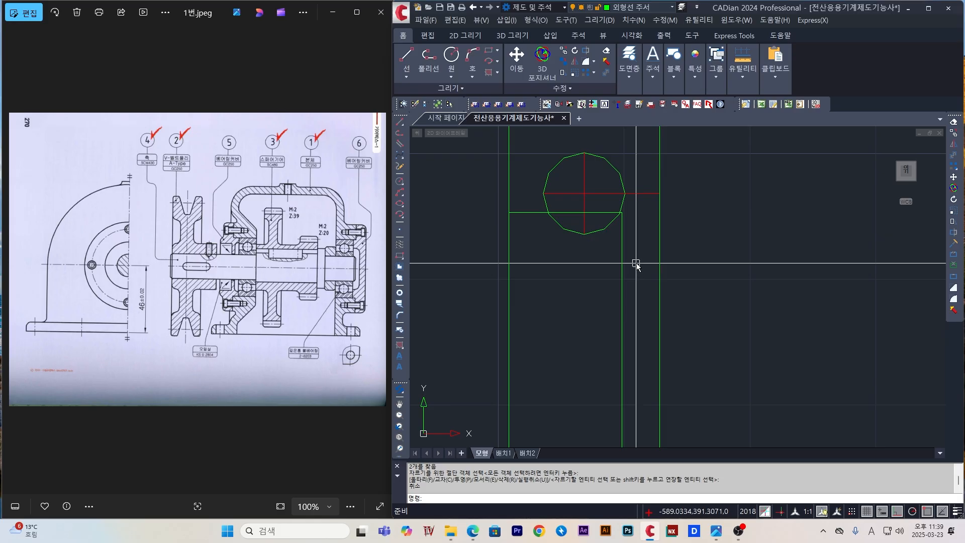
pyautogui.press('Escape')
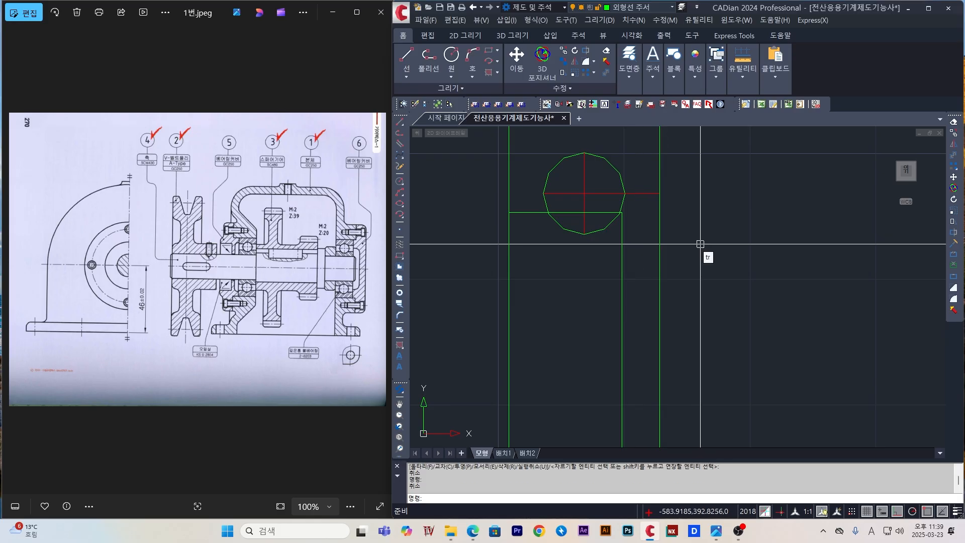
pyautogui.write('tr')
pyautogui.press('Return')
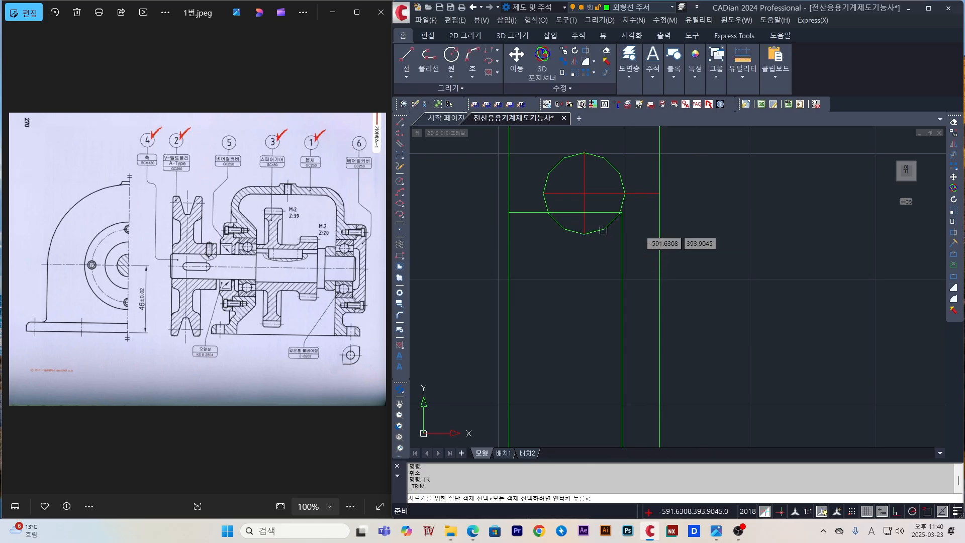
pyautogui.press('Escape')
pyautogui.press('Return')
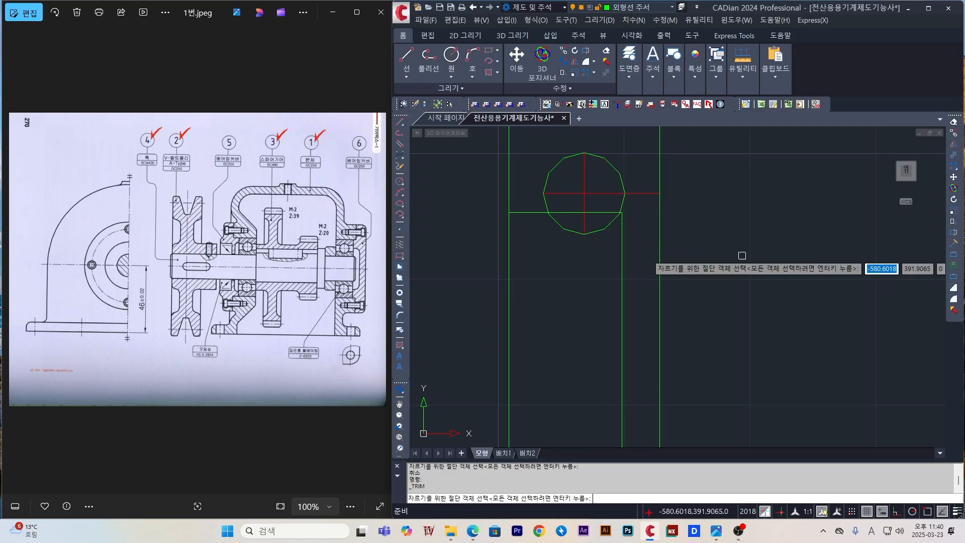
pyautogui.press('Escape')
# - Trim the part of the upper right-side hole and its centre mark lying below the upper horizontal line
pyautogui.scroll(-6, 731, 261)
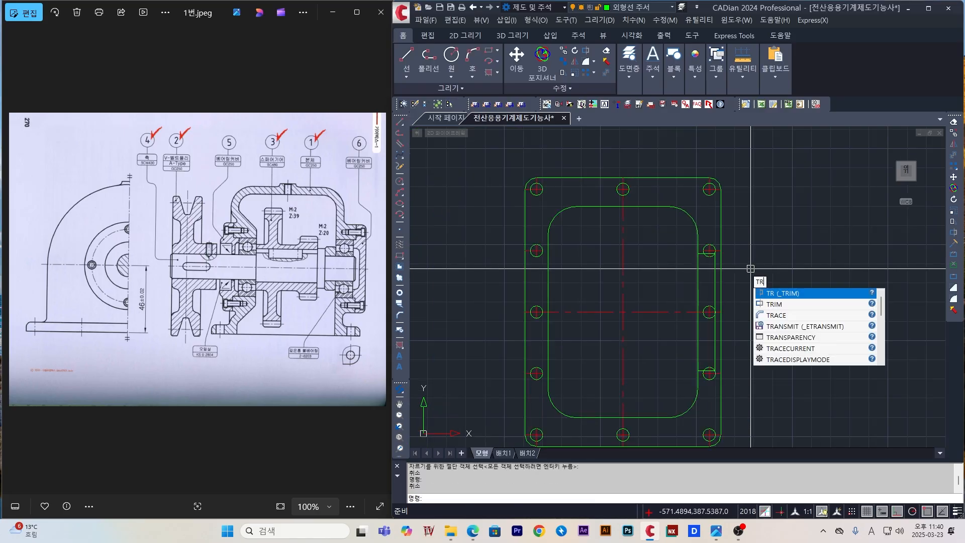
pyautogui.press('Return')
pyautogui.press('Return')
pyautogui.scroll(6, 702, 258)
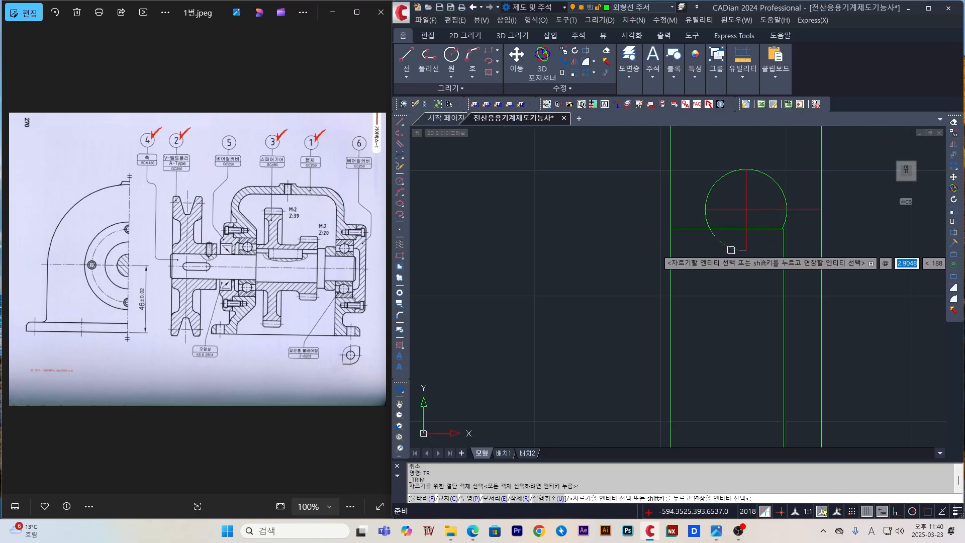
pyautogui.click(749, 246)
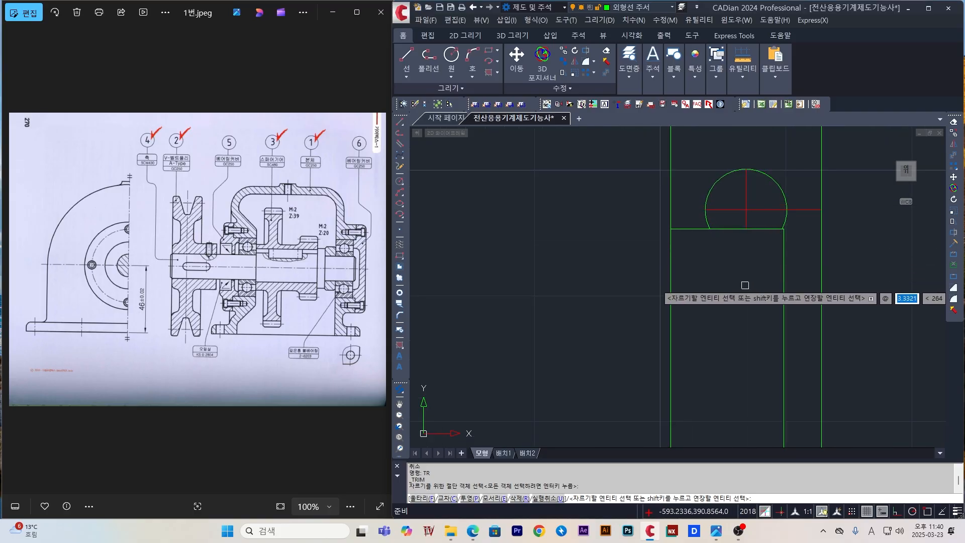
# - Trim the middle right-side hole and its vertical centre mark inside the rectangular recess, keeping the arc outside the offset vertical line
pyautogui.scroll(-5, 744, 297)
pyautogui.scroll(8, 745, 296)
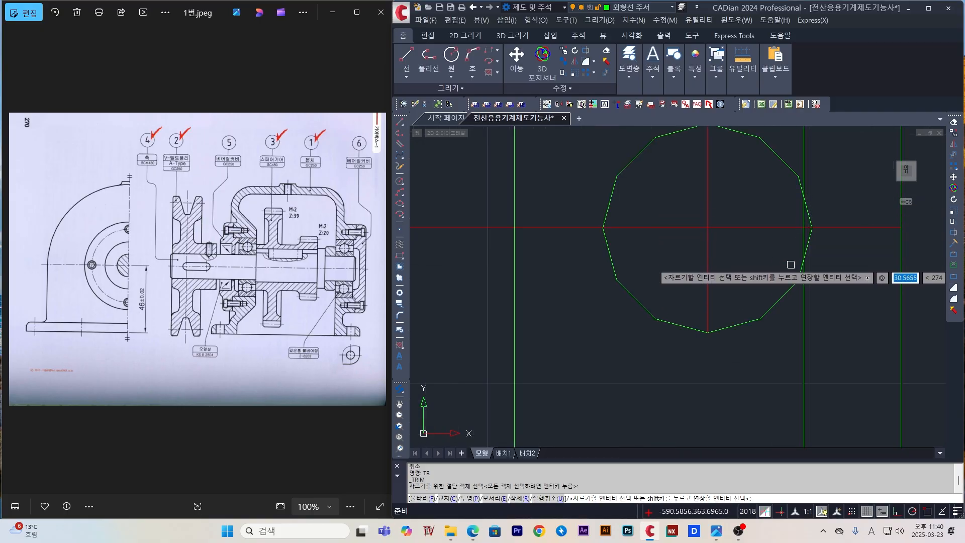
pyautogui.click(748, 323)
pyautogui.click(634, 301)
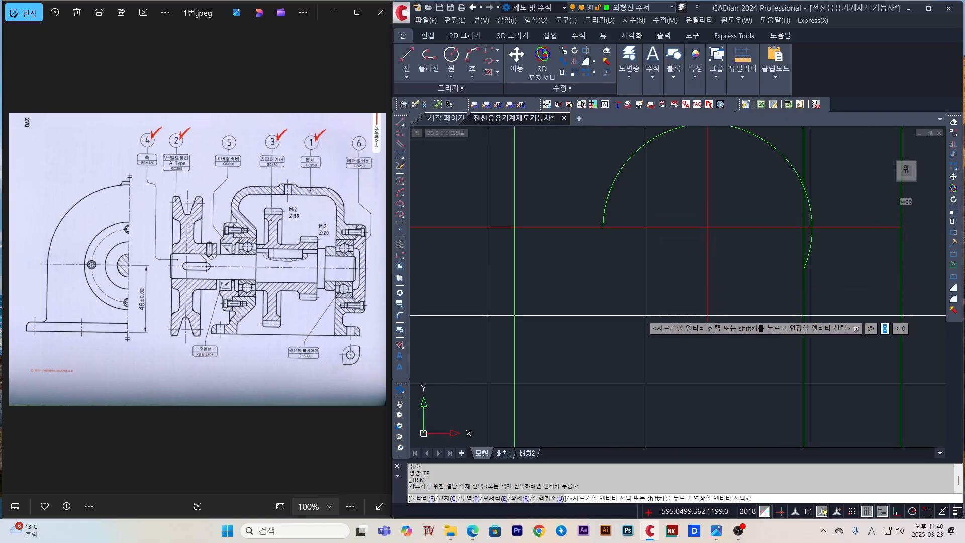
pyautogui.click(623, 166)
pyautogui.scroll(-3, 713, 272)
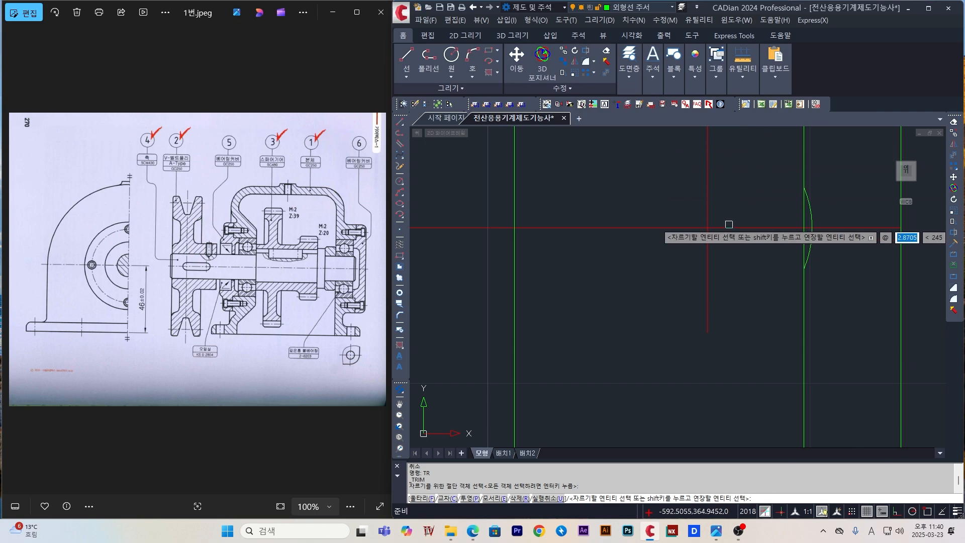
pyautogui.click(713, 270)
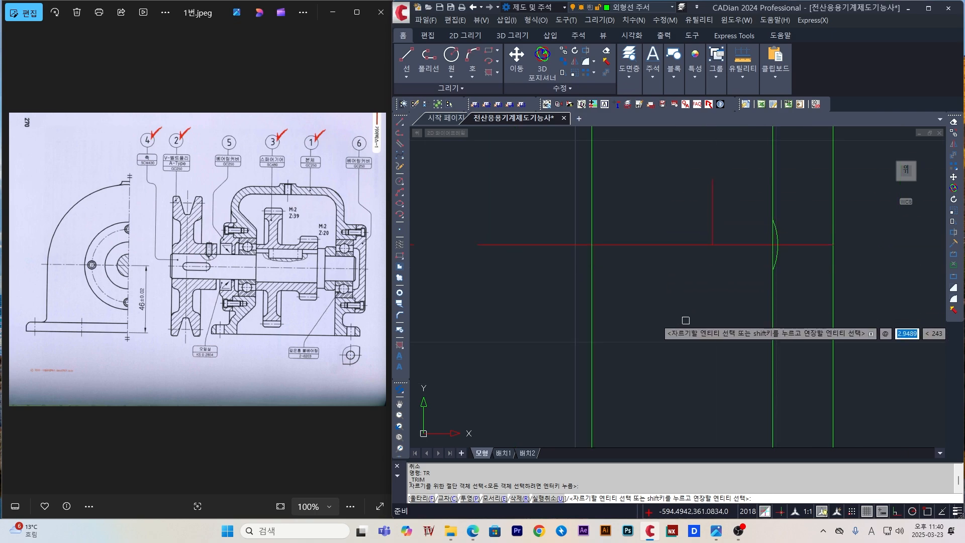
# - Trim the part of the lower right-side hole and its vertical centre mark lying above the recess's lower horizontal line
pyautogui.scroll(-4, 686, 322)
pyautogui.scroll(-3, 665, 323)
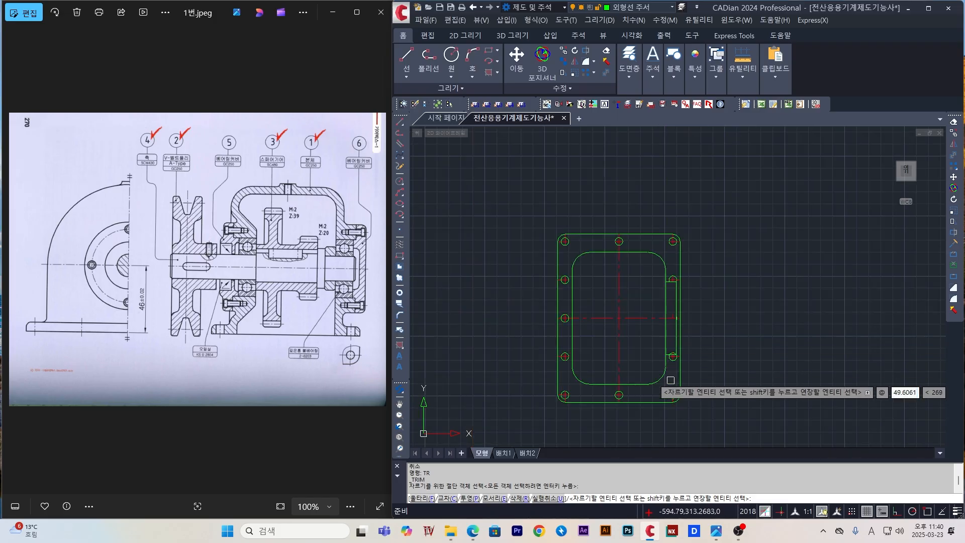
pyautogui.scroll(5, 670, 381)
pyautogui.scroll(2, 662, 327)
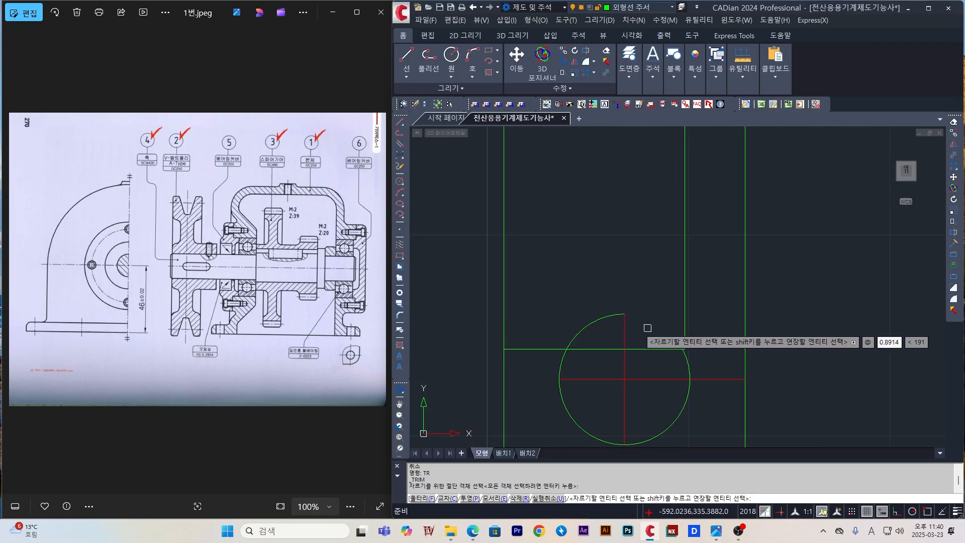
pyautogui.click(593, 324)
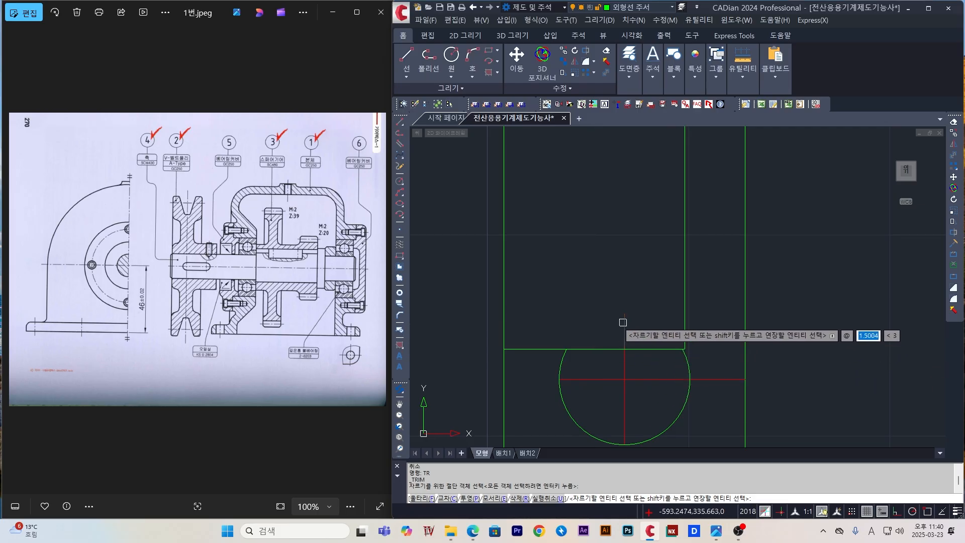
pyautogui.scroll(-4, 641, 275)
pyautogui.scroll(10, 641, 274)
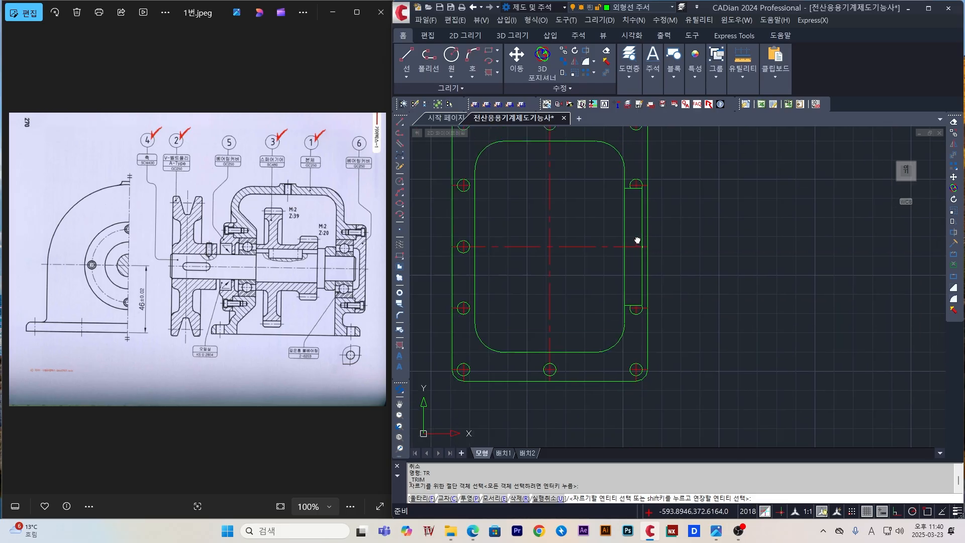
pyautogui.press('Escape')
# - Delete the leftover vertical centre mark of the middle right-side hole inside the recess
pyautogui.scroll(-3, 563, 302)
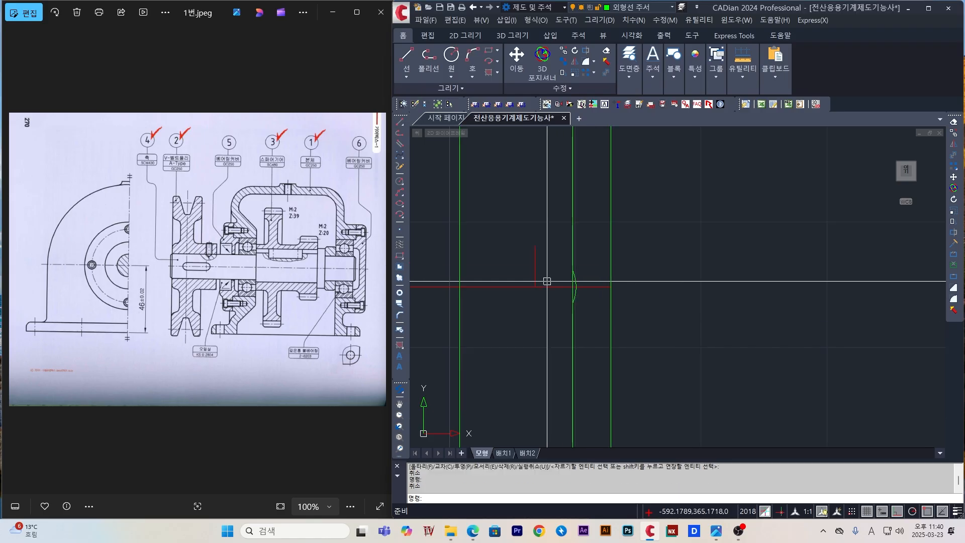
pyautogui.click(549, 274)
pyautogui.click(529, 246)
pyautogui.press('Delete')
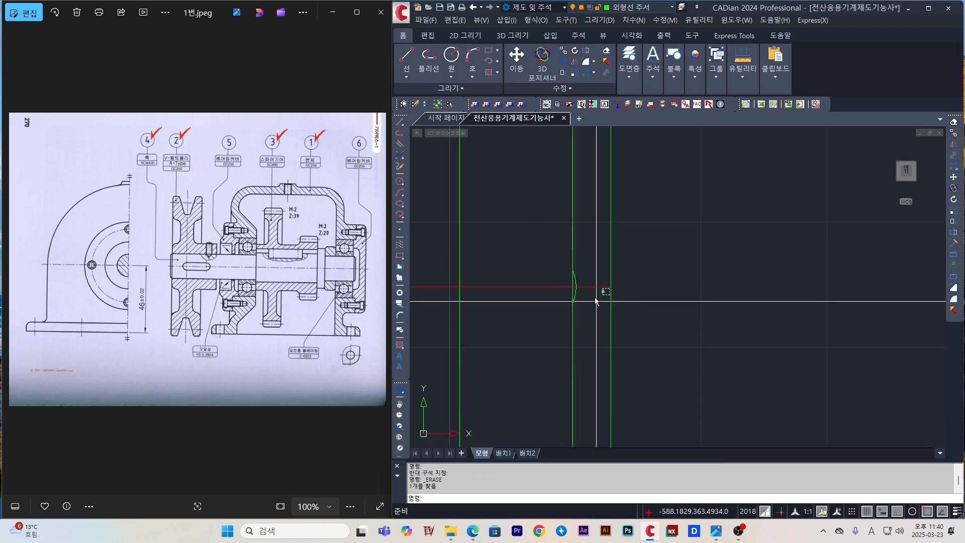
pyautogui.scroll(2, 578, 269)
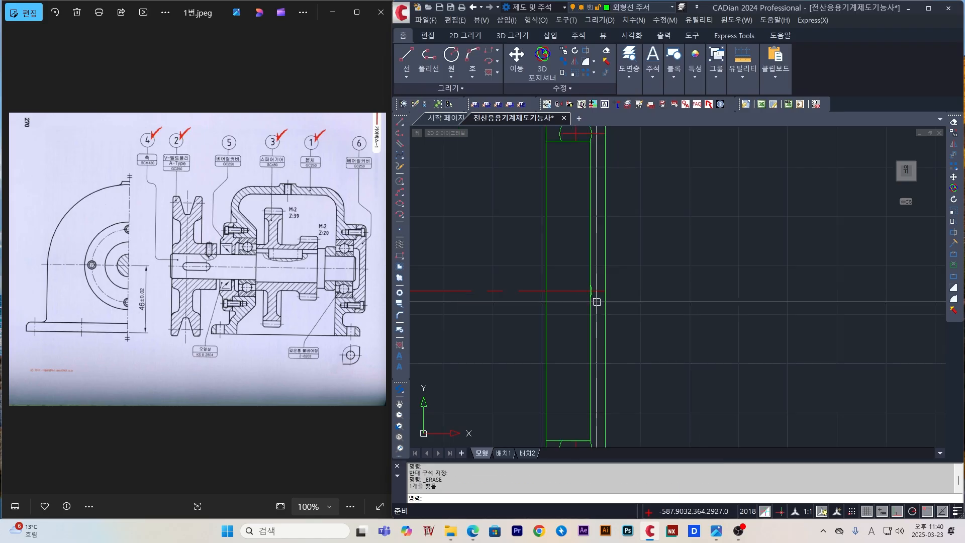
pyautogui.scroll(-3, 572, 267)
pyautogui.scroll(3, 563, 262)
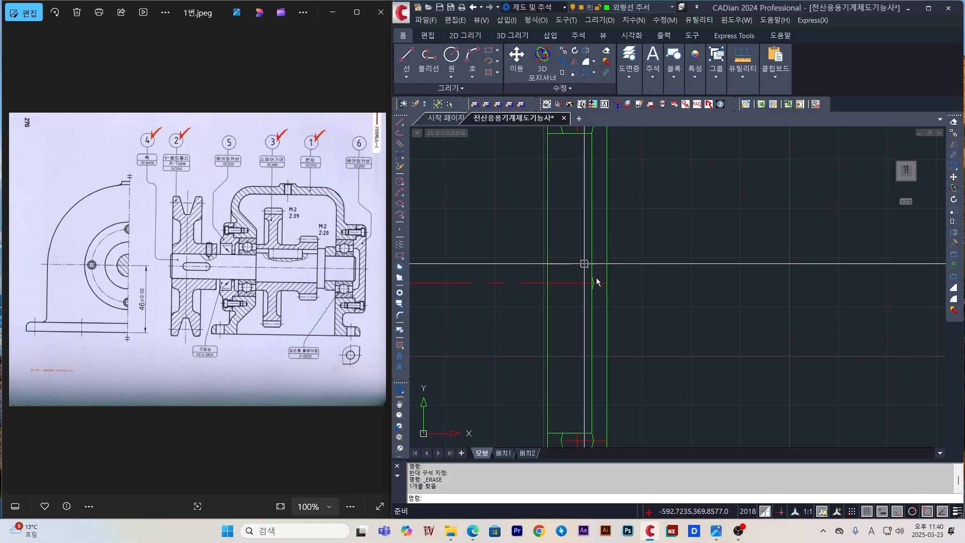
pyautogui.scroll(-4, 573, 332)
pyautogui.scroll(-4, 612, 301)
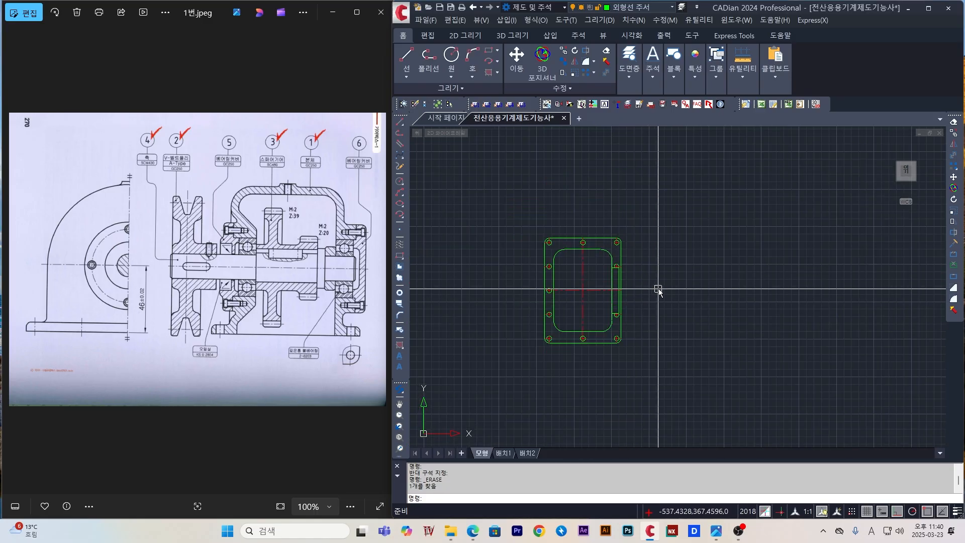
# - Draw a vertical line about 215 mm long straight down from the lower end of the plate's left edge
pyautogui.moveTo(546, 327); pyautogui.dragTo(590, 293, button='middle')
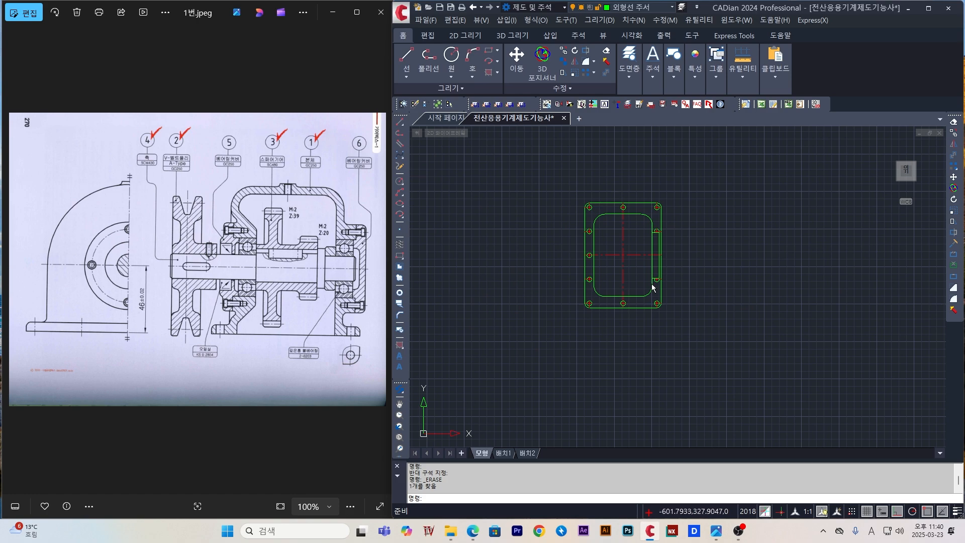
pyautogui.moveTo(680, 324)
pyautogui.mouseDown(button='middle')
pyautogui.moveTo(645, 259)
pyautogui.moveTo(628, 267)
pyautogui.mouseUp(button='middle')
pyautogui.scroll(-1, 648, 254)
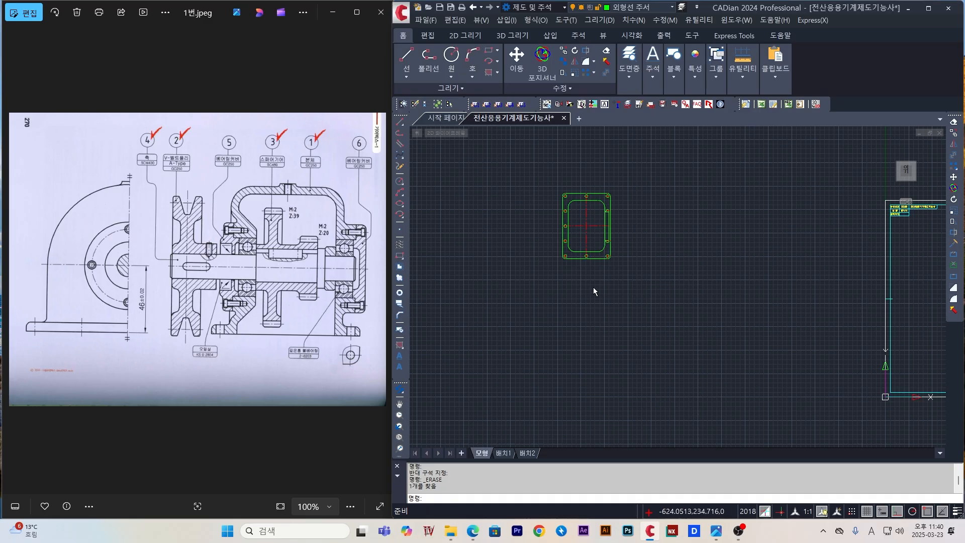
pyautogui.write('l')
pyautogui.press('Return')
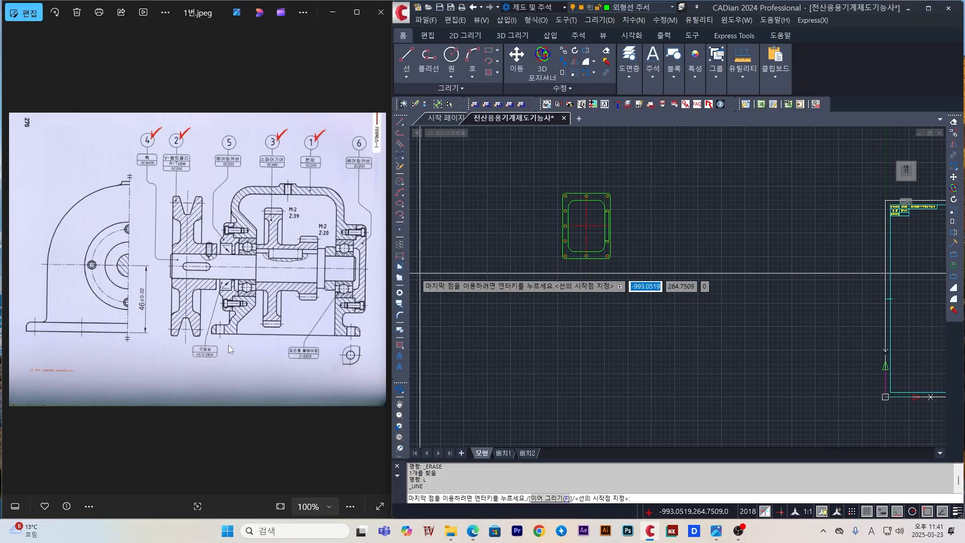
pyautogui.scroll(5, 562, 278)
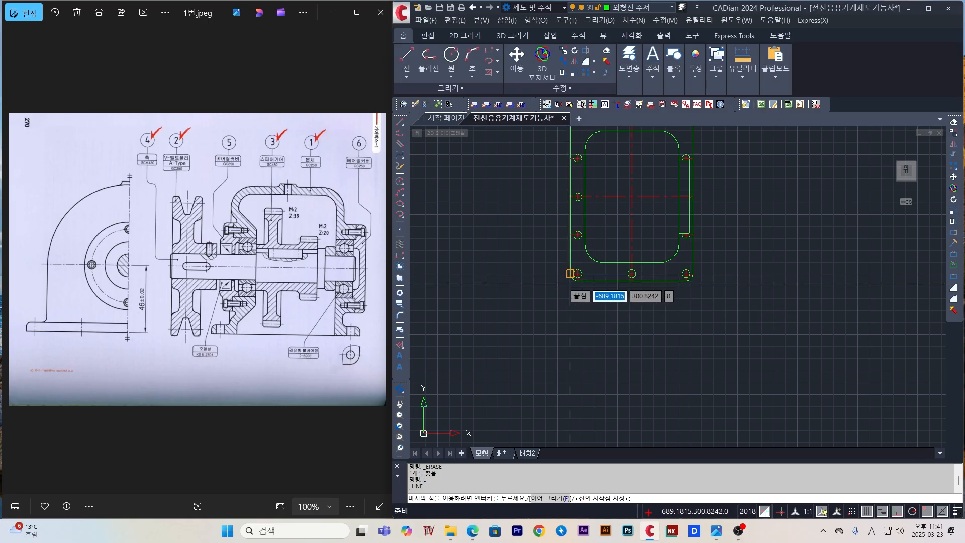
pyautogui.click(570, 273)
pyautogui.scroll(-4, 568, 351)
pyautogui.click(571, 422)
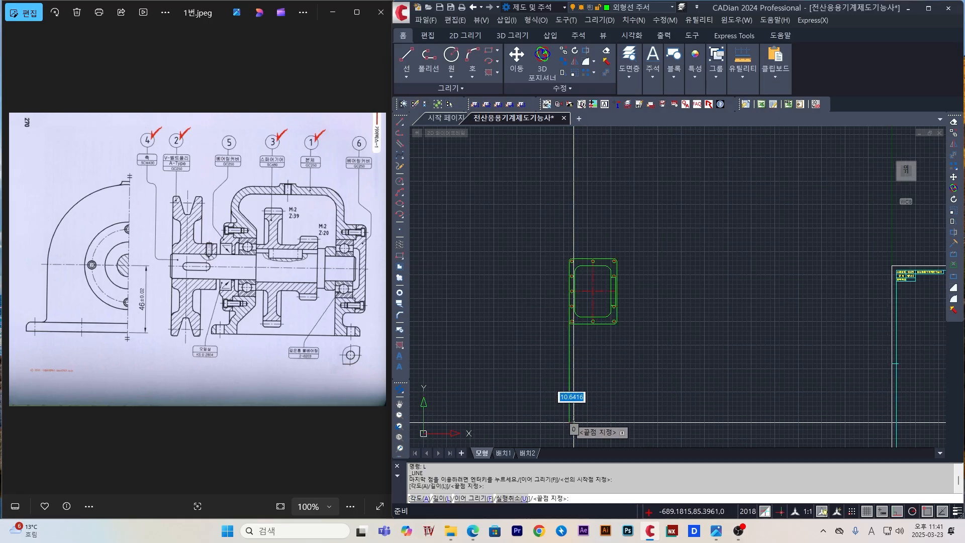
pyautogui.press('Escape')
pyautogui.moveTo(653, 390); pyautogui.dragTo(659, 329, button='middle')
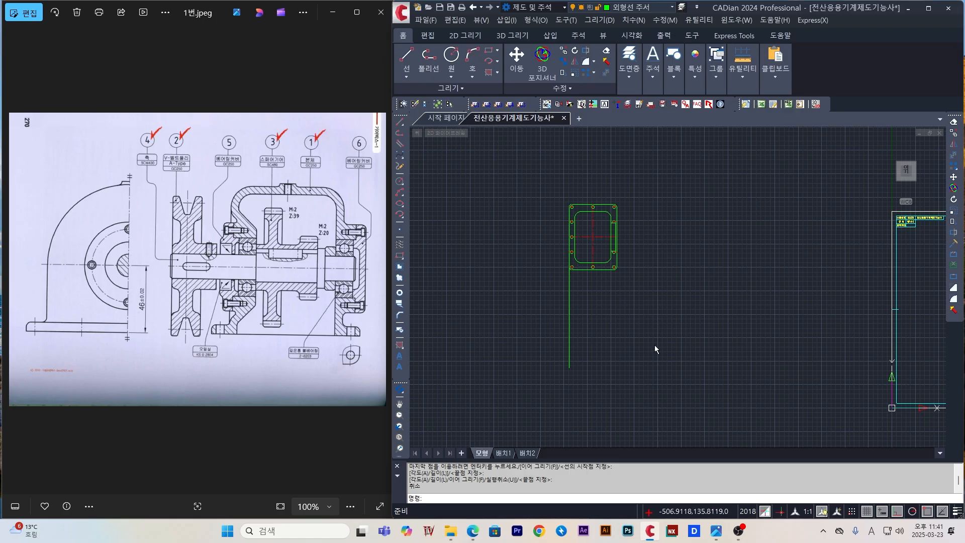
# - Draw a horizontal line from the vertical line's lower end to the right, past the plate's right edge
pyautogui.write('l')
pyautogui.press('Return')
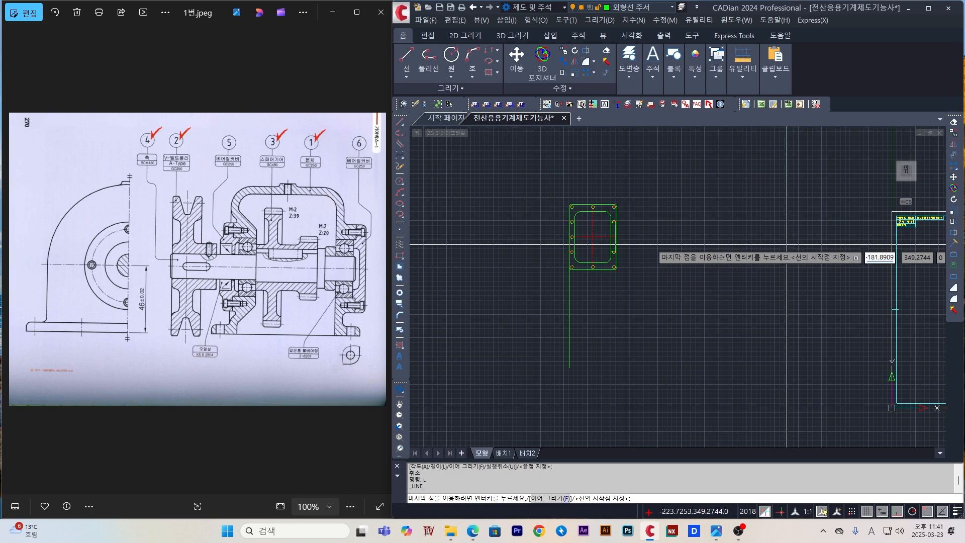
pyautogui.click(569, 368)
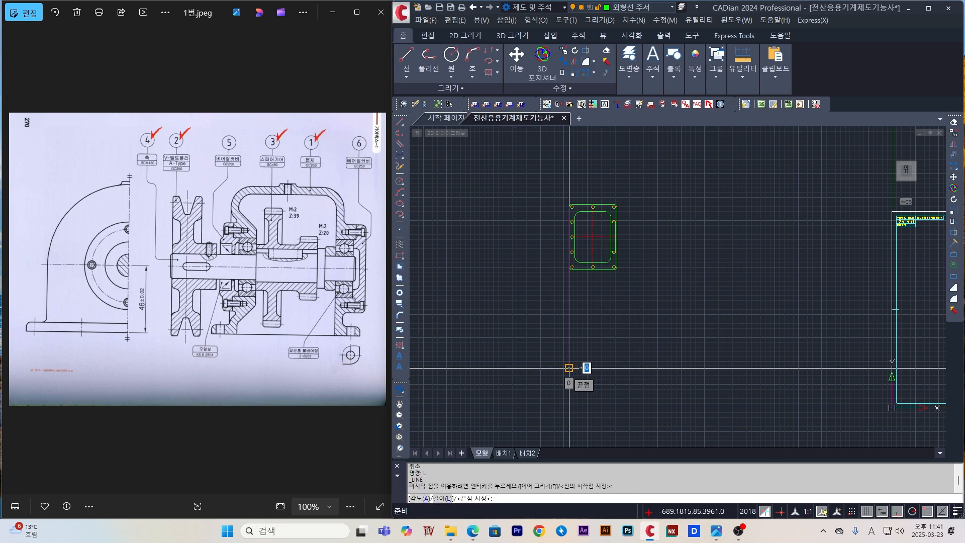
pyautogui.click(661, 368)
pyautogui.press('Return')
# - Draw a vertical line down from the lower end of the plate's right edge, crossing the horizontal line
pyautogui.press('Return')
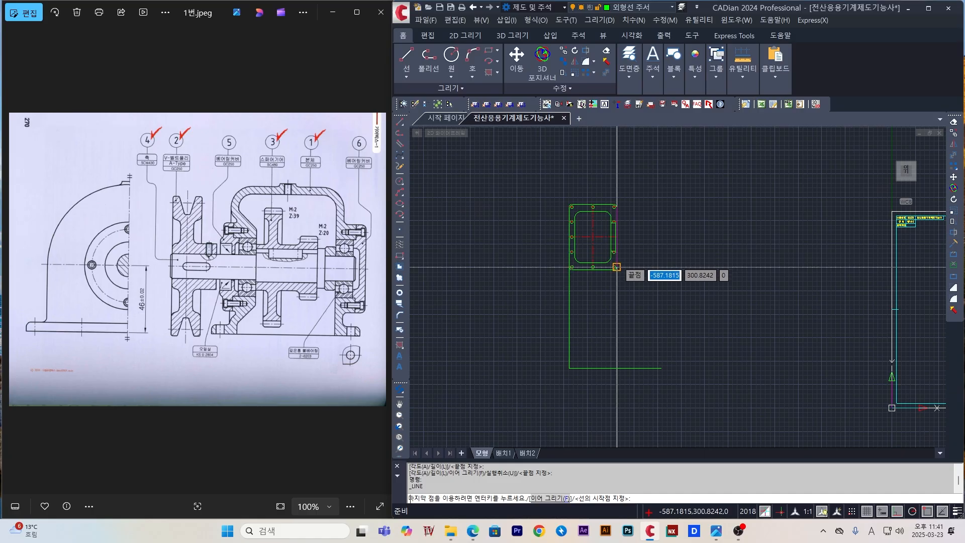
pyautogui.click(617, 267)
pyautogui.click(623, 415)
pyautogui.press('Return')
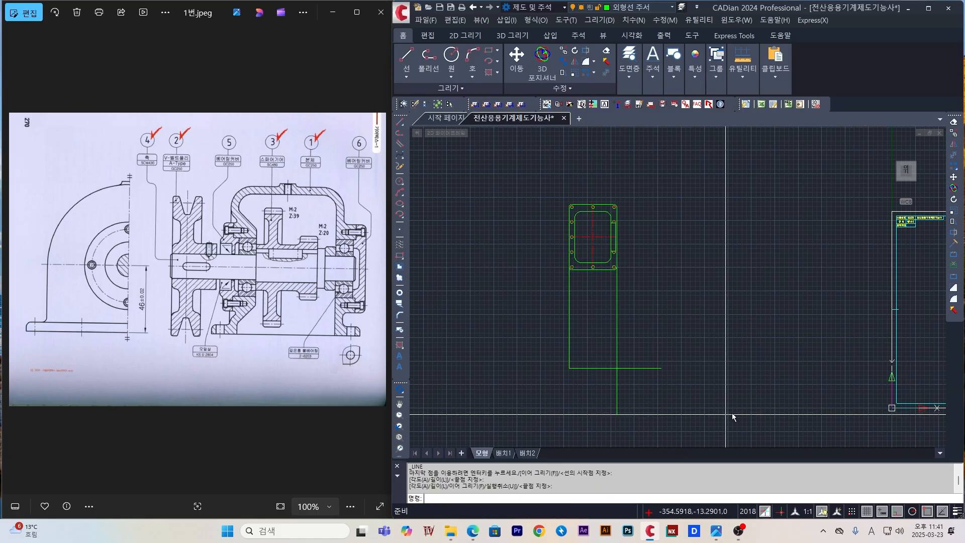
pyautogui.press('Escape')
pyautogui.press('Escape')
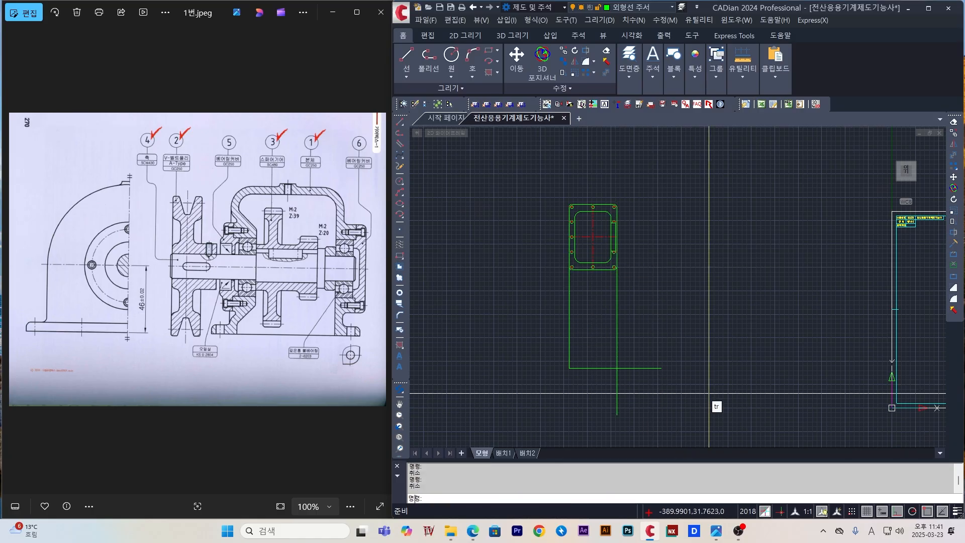
# - Trim the ends of the horizontal line and the right vertical line that extend past their intersection
pyautogui.write('tr')
pyautogui.press('Return')
pyautogui.press('Return')
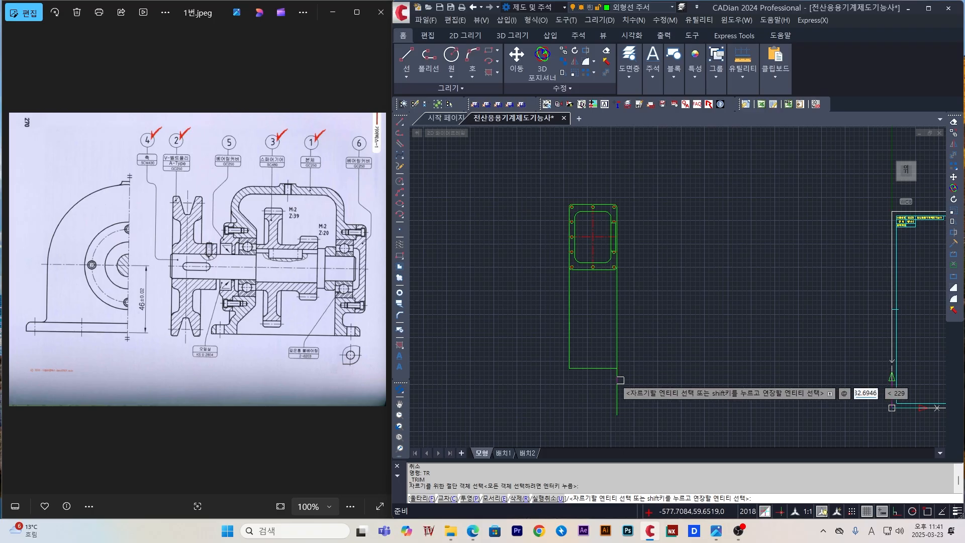
pyautogui.press('Escape')
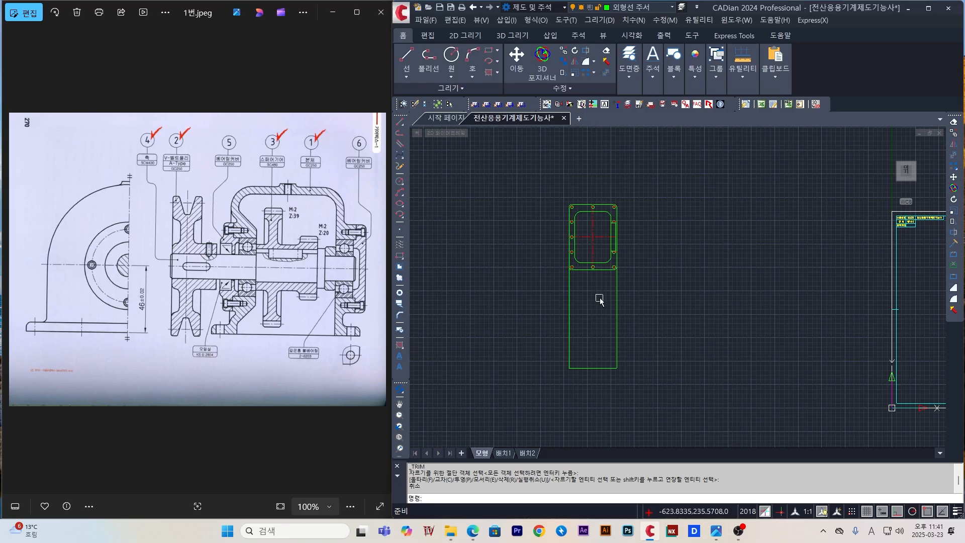
# - Delete the two vertical projection lines between the plate and the lower horizontal line
pyautogui.press('Escape')
pyautogui.click(637, 324)
pyautogui.press('Escape')
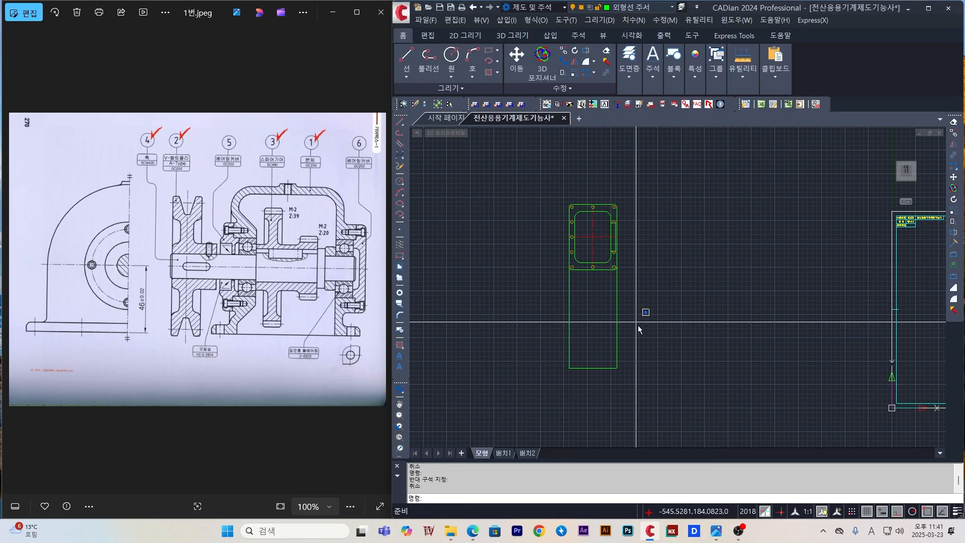
pyautogui.click(639, 328)
pyautogui.click(538, 307)
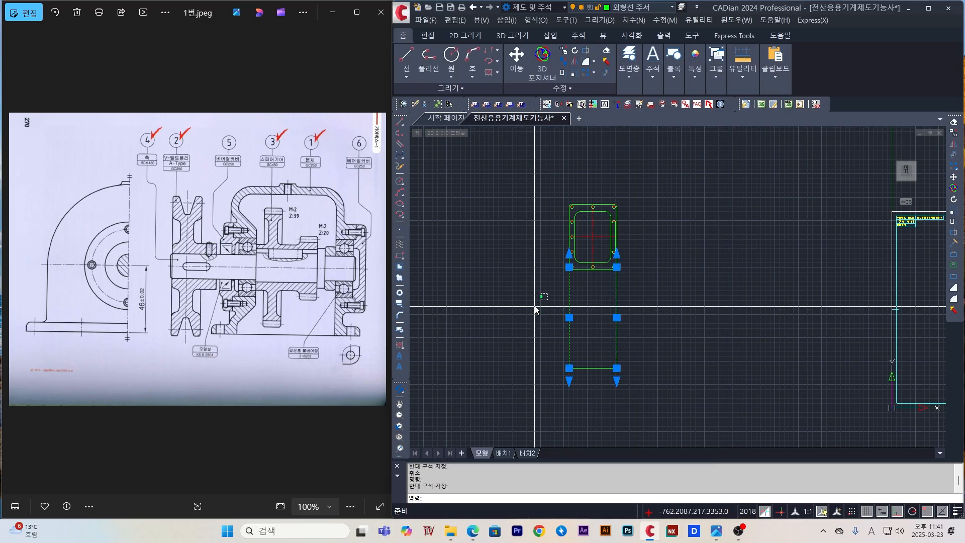
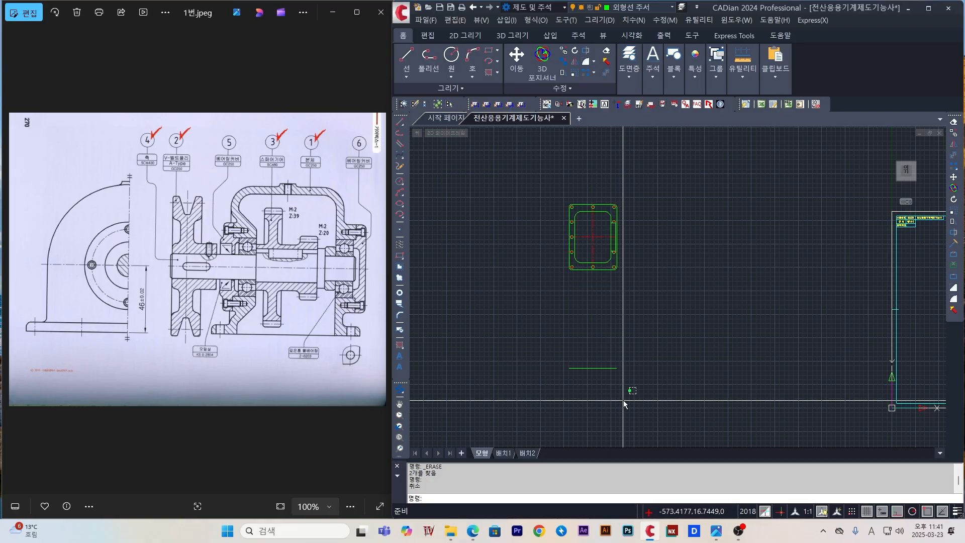
# - Offset the horizontal line below the plate 6 mm upward
pyautogui.press('Return')
pyautogui.write('6')
pyautogui.press('Return')
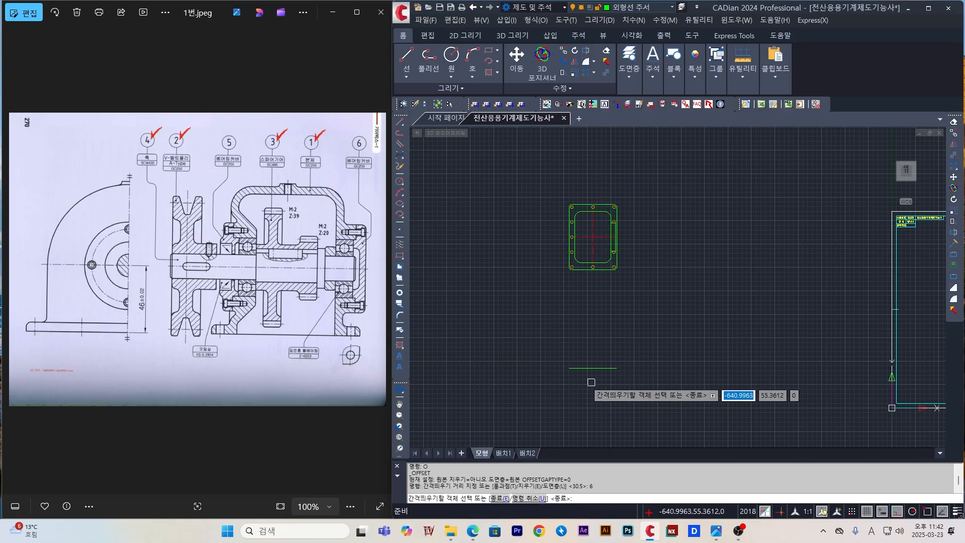
pyautogui.click(597, 369)
pyautogui.click(595, 338)
pyautogui.scroll(2, 591, 382)
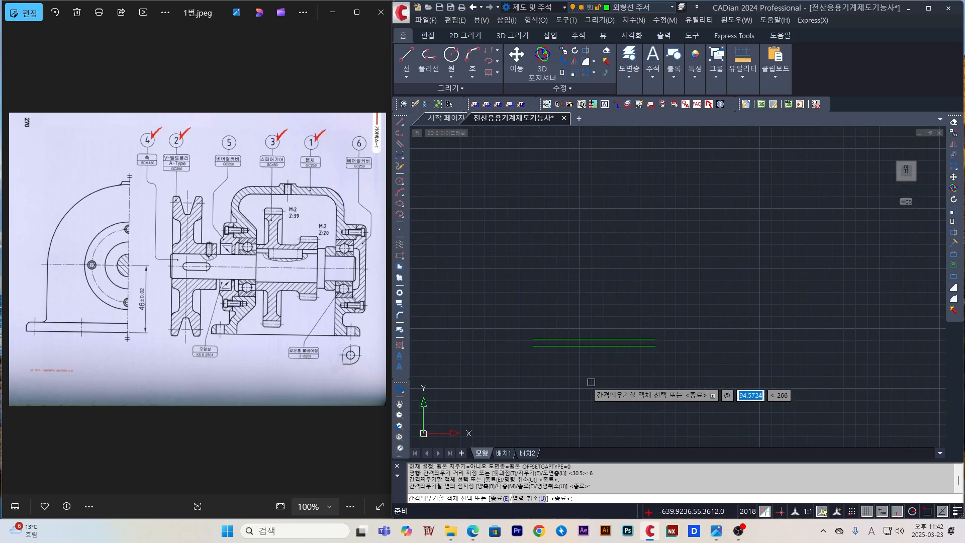
pyautogui.press('Escape')
# - Draw a vertical line joining the left ends of the two parallel horizontal lines
pyautogui.write('l')
pyautogui.press('Return')
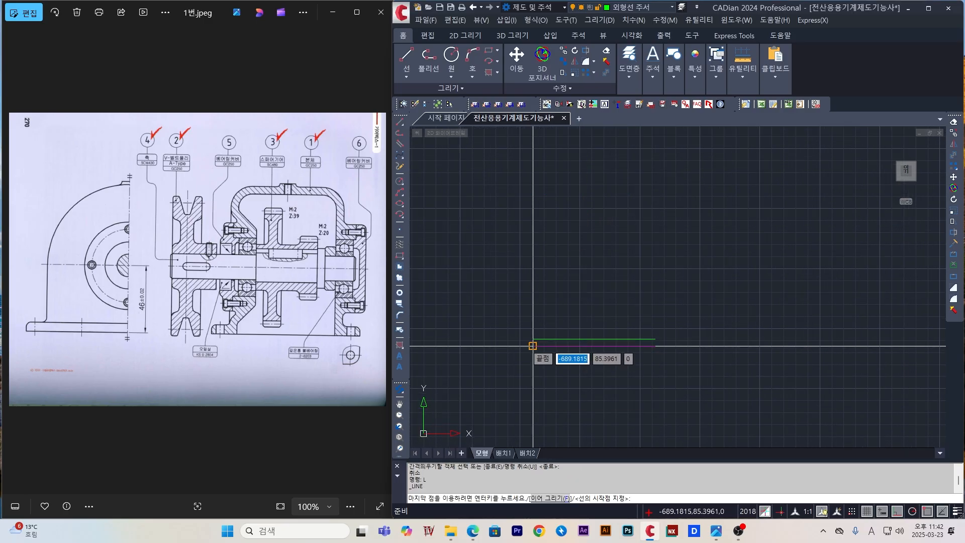
pyautogui.scroll(3, 532, 346)
pyautogui.click(543, 343)
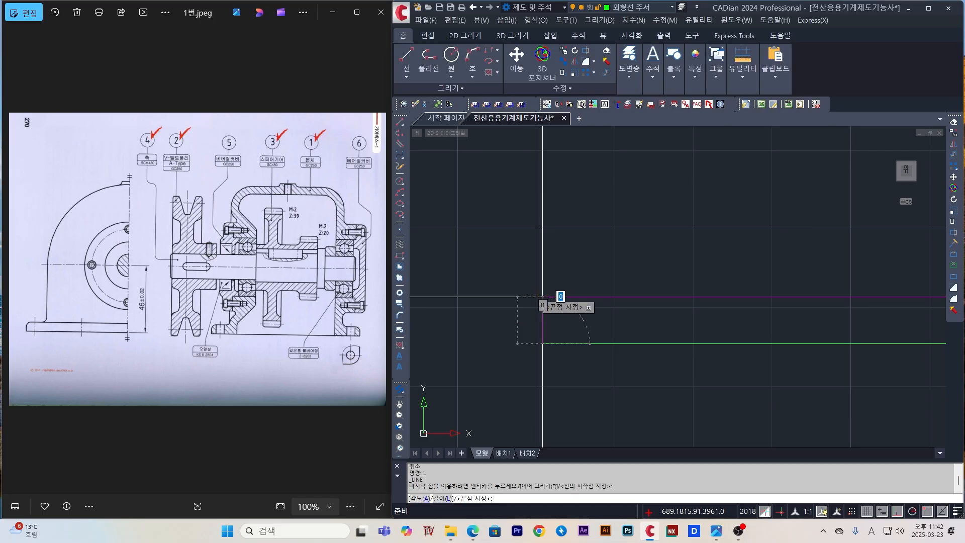
pyautogui.click(543, 296)
pyautogui.press('Return')
# - Close the thin rectangle with a vertical line joining the right ends of the two horizontal lines
pyautogui.scroll(-4, 630, 332)
pyautogui.scroll(3, 869, 332)
pyautogui.press('Return')
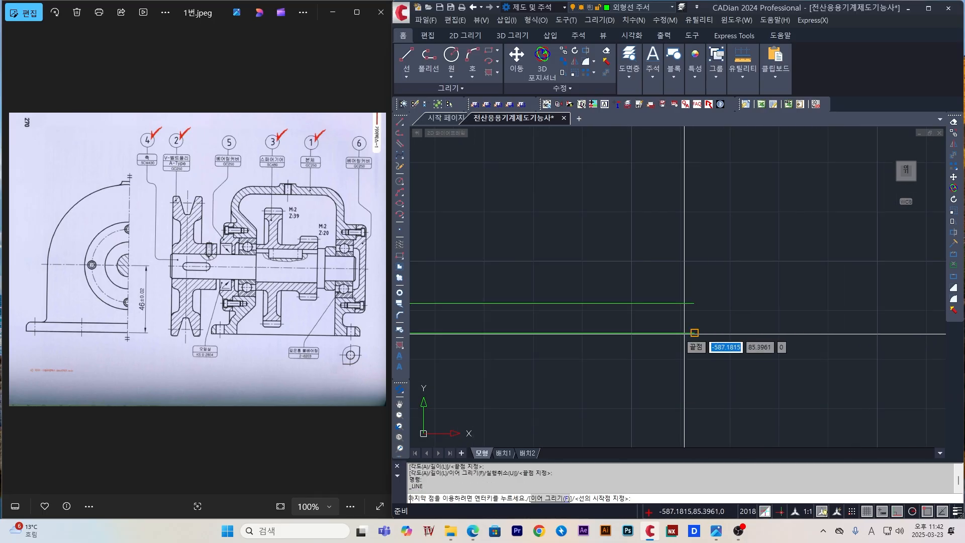
pyautogui.click(694, 332)
pyautogui.click(694, 303)
pyautogui.press('Return')
pyautogui.scroll(-2, 637, 377)
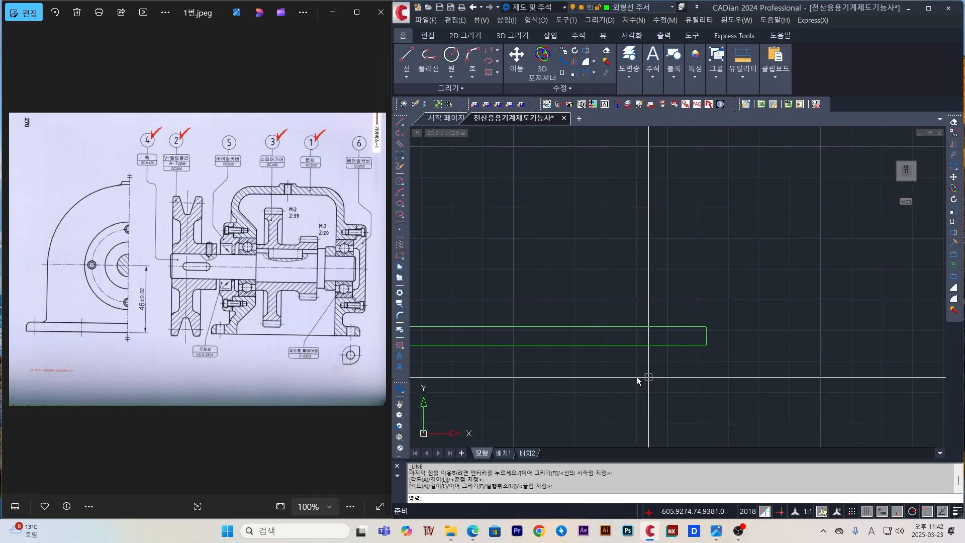
pyautogui.moveTo(592, 361); pyautogui.dragTo(742, 361, button='middle')
pyautogui.press('Escape')
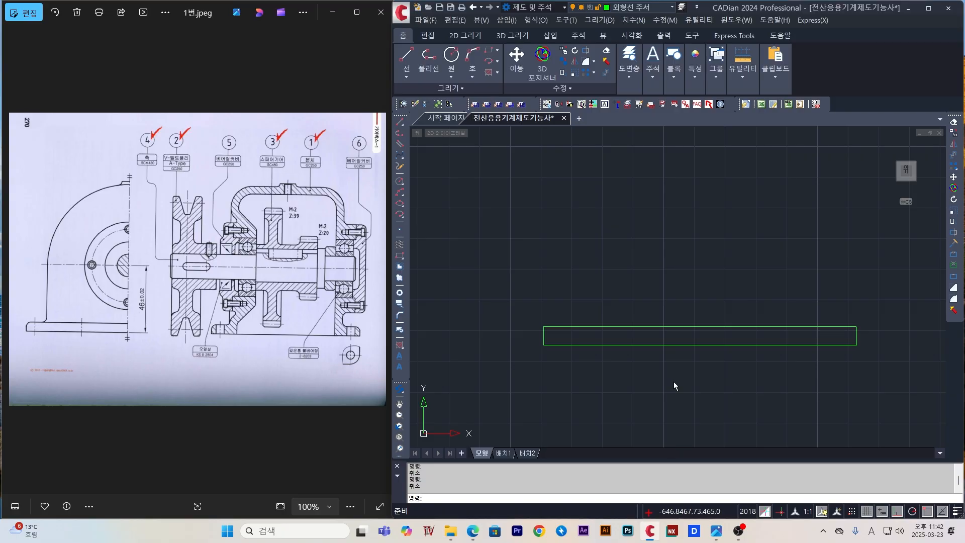
# - Fillet the upper-left corner of the plate's edge view with a 3 mm radius
pyautogui.write('f')
pyautogui.press('Return')
pyautogui.write('r')
pyautogui.press('Return')
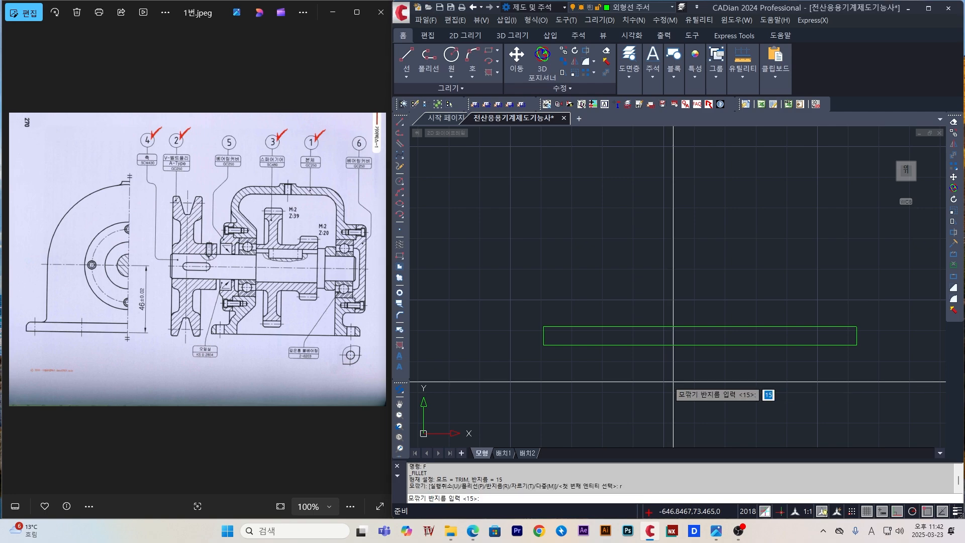
pyautogui.write('3')
pyautogui.press('Return')
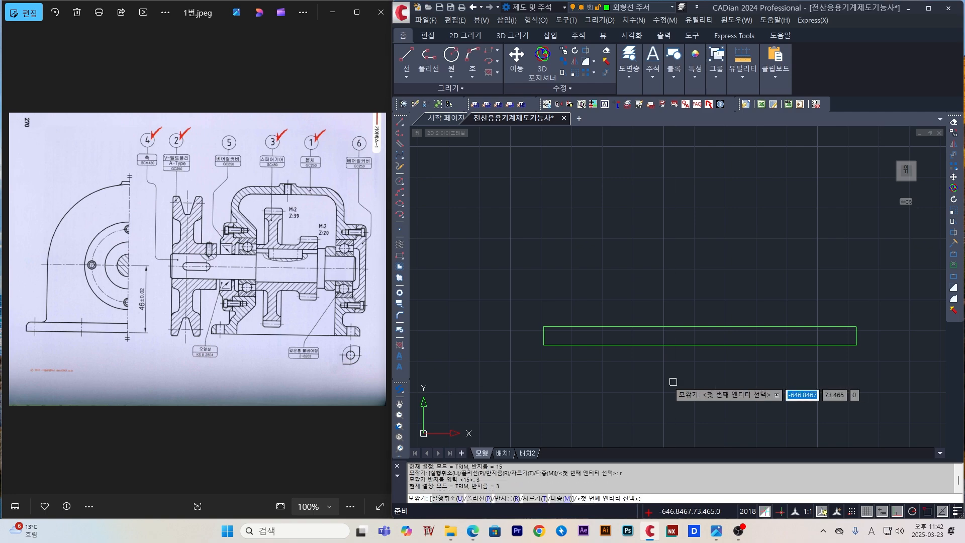
pyautogui.click(544, 336)
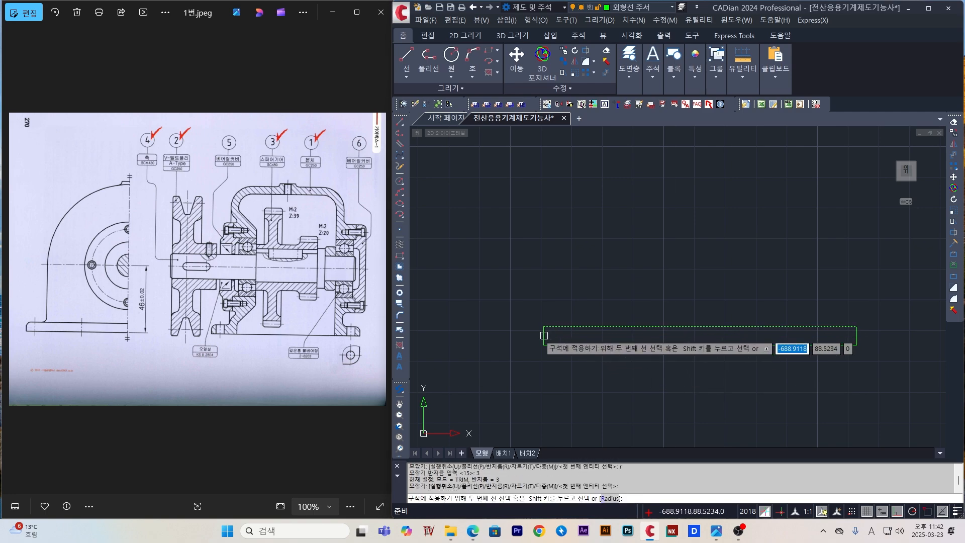
pyautogui.click(601, 327)
pyautogui.click(857, 336)
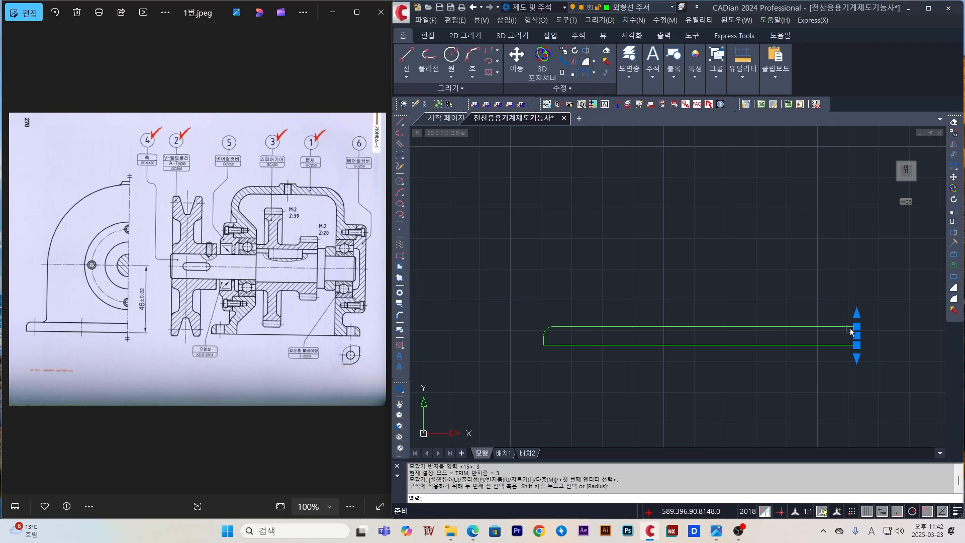
pyautogui.press('Escape')
pyautogui.press('Escape')
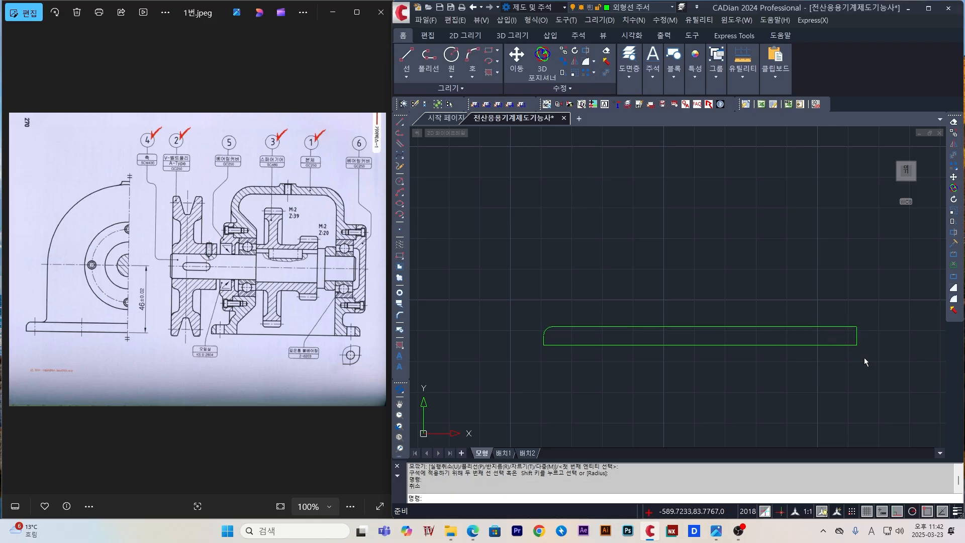
pyautogui.write('tr')
pyautogui.press('Return')
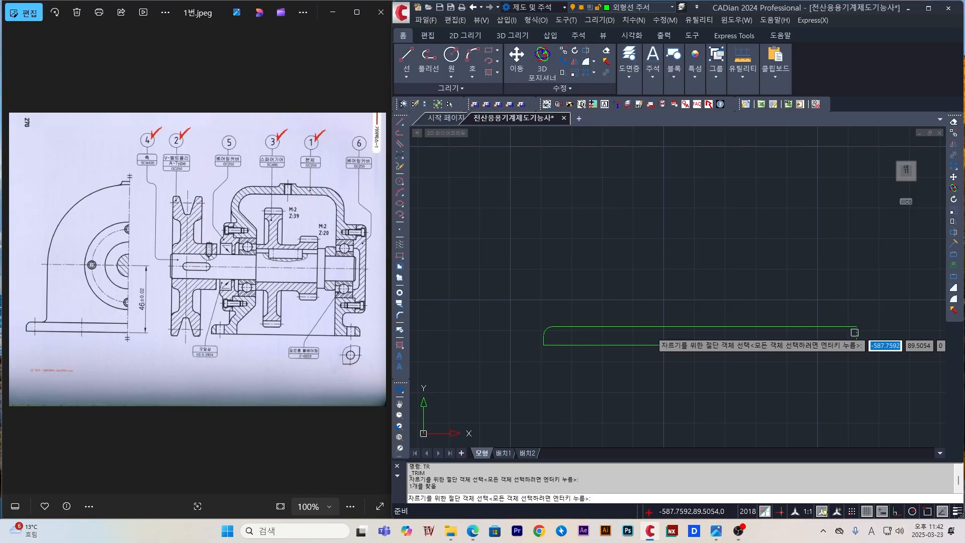
pyautogui.press('Escape')
pyautogui.press('Escape')
# - Fillet the upper-right corner of the plate's edge view with a 3 mm radius
pyautogui.write('f')
pyautogui.press('Return')
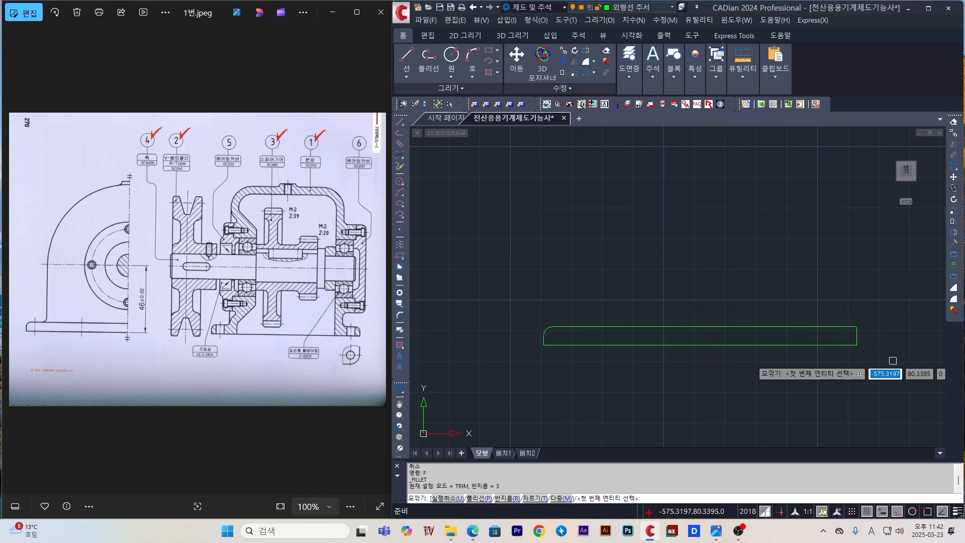
pyautogui.write('r')
pyautogui.press('Return')
pyautogui.write('3')
pyautogui.press('Return')
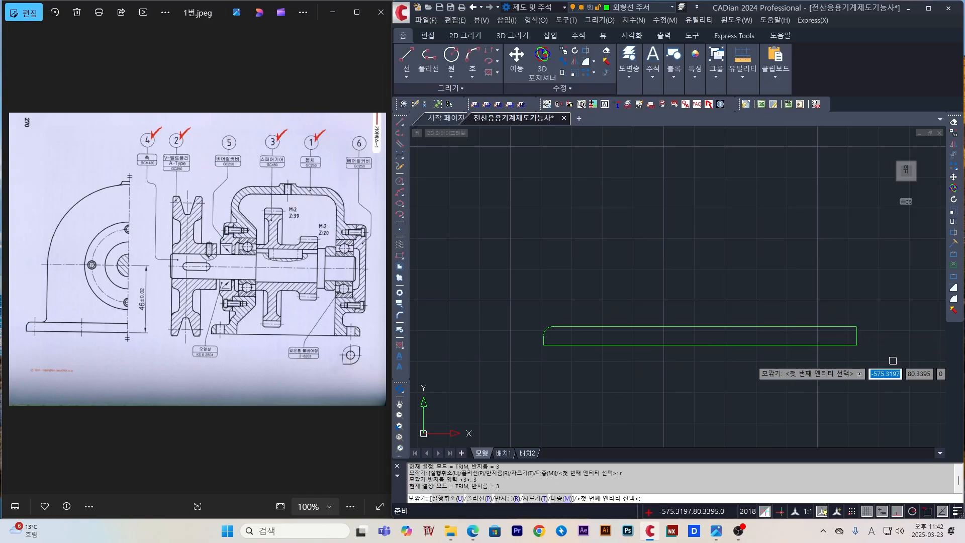
pyautogui.click(857, 336)
pyautogui.click(848, 327)
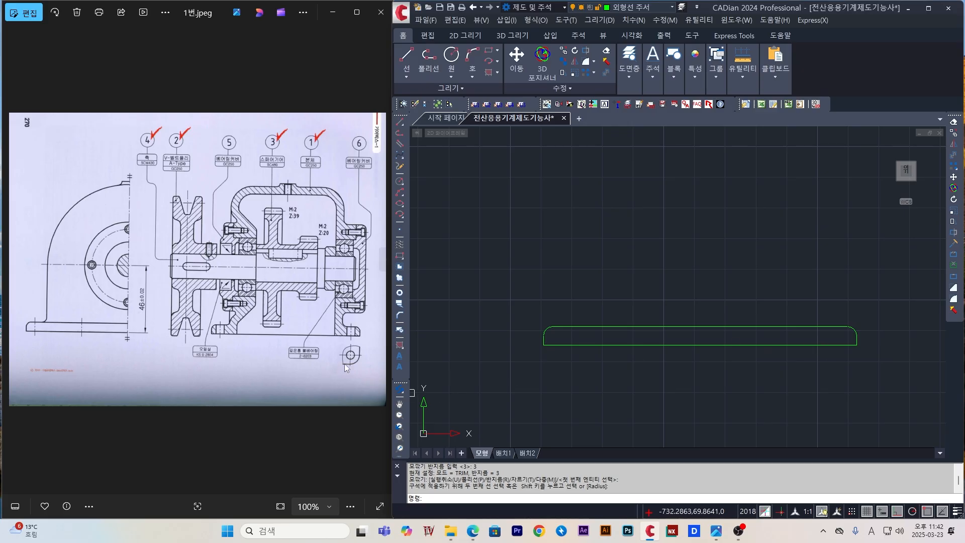
pyautogui.press('Escape')
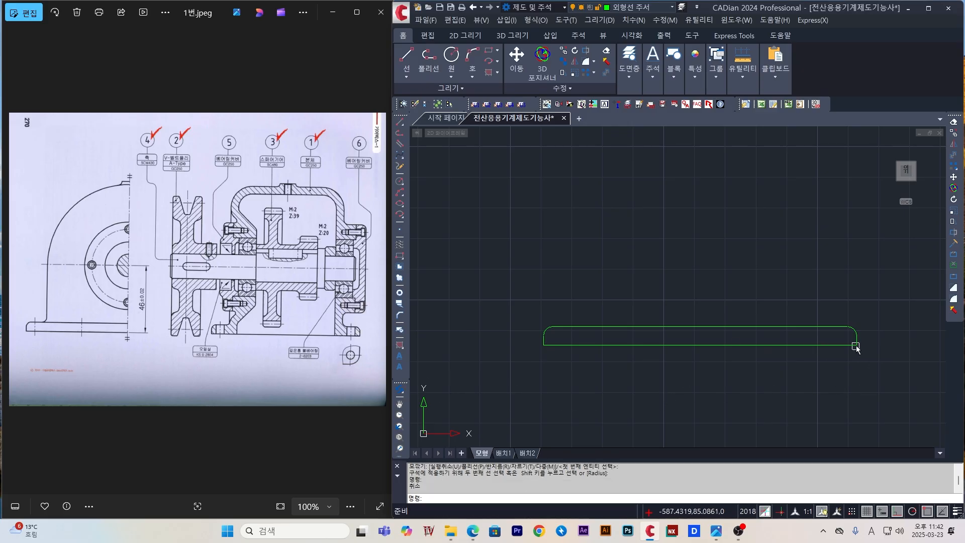
pyautogui.press('Escape')
# - Draw a vertical projection line from the centre axis of the front view's lower-right hole down past the edge view
pyautogui.scroll(5, 861, 342)
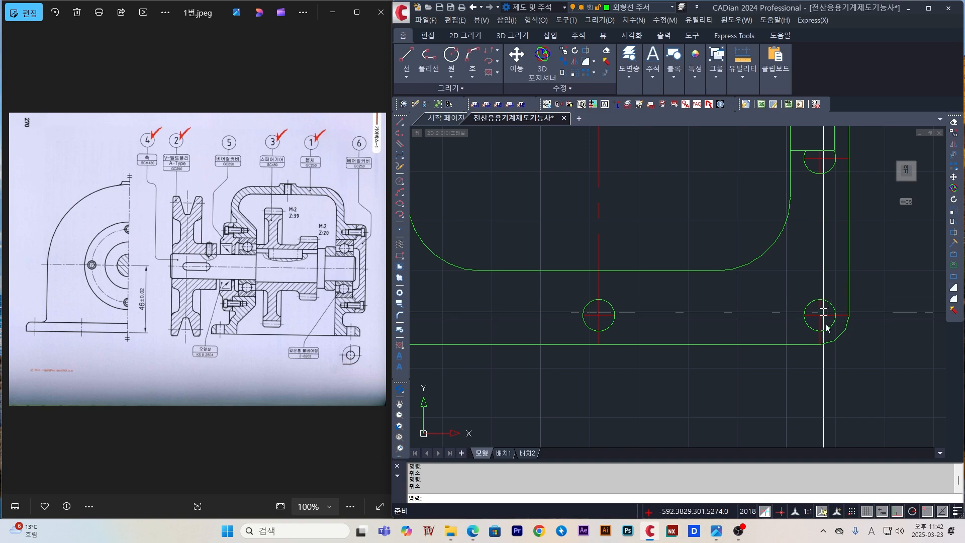
pyautogui.scroll(-5, 824, 315)
pyautogui.write('l')
pyautogui.press('Return')
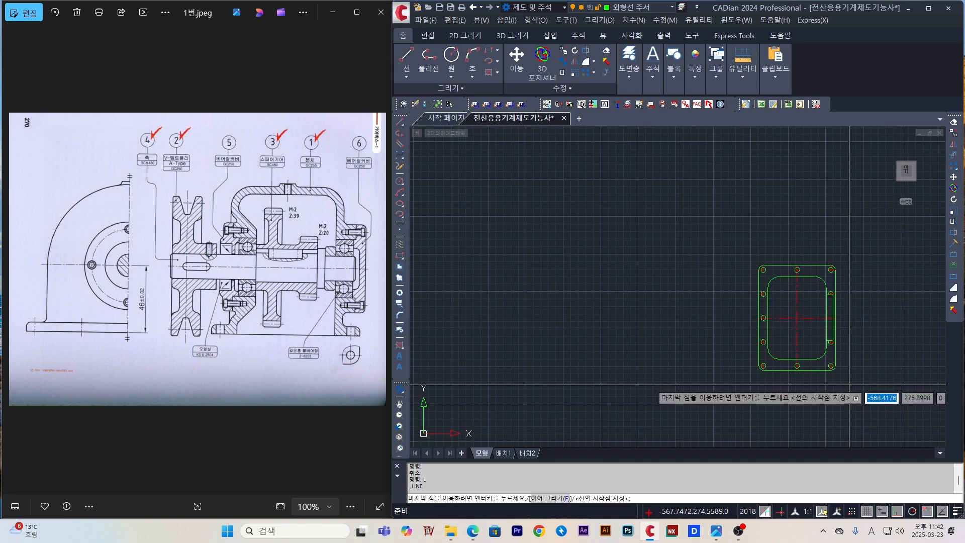
pyautogui.scroll(3, 848, 381)
pyautogui.click(777, 343)
pyautogui.scroll(-4, 777, 343)
pyautogui.moveTo(786, 397); pyautogui.dragTo(777, 325, button='middle')
pyautogui.click(769, 417)
pyautogui.press('Return')
# - Project the right side of the lower-right hole with a vertical line down past the edge view
pyautogui.scroll(8, 774, 276)
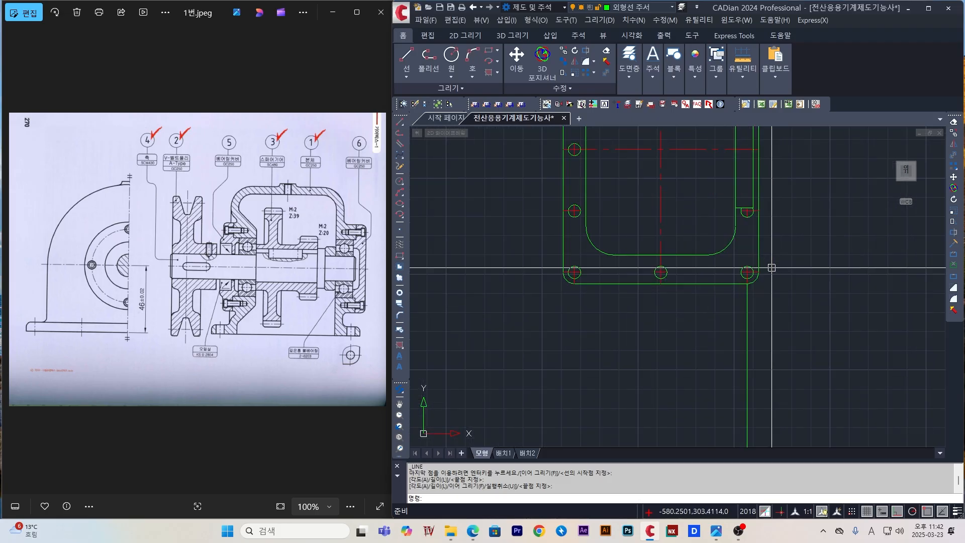
pyautogui.press('Return')
pyautogui.click(696, 287)
pyautogui.scroll(-4, 705, 304)
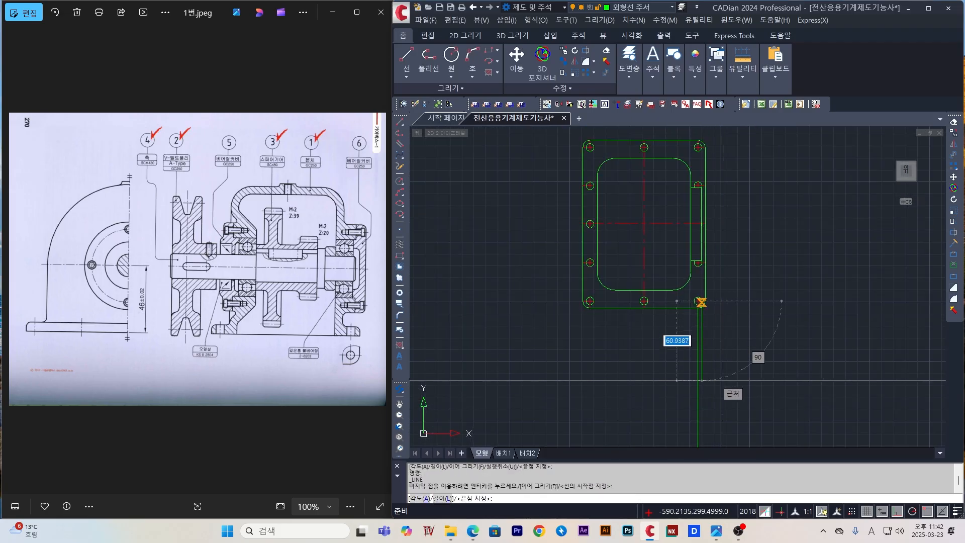
pyautogui.moveTo(733, 393); pyautogui.dragTo(736, 271, button='middle')
pyautogui.scroll(-2, 735, 271)
pyautogui.click(745, 397)
pyautogui.press('Return')
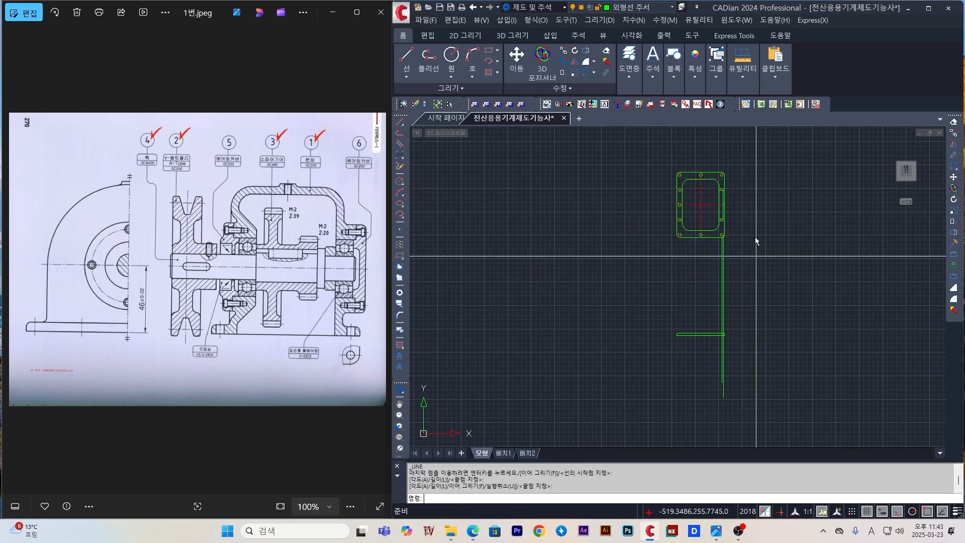
# - Project the left side of the lower-right hole with a vertical line down past the edge view
pyautogui.scroll(3, 731, 186)
pyautogui.press('Return')
pyautogui.scroll(3, 686, 391)
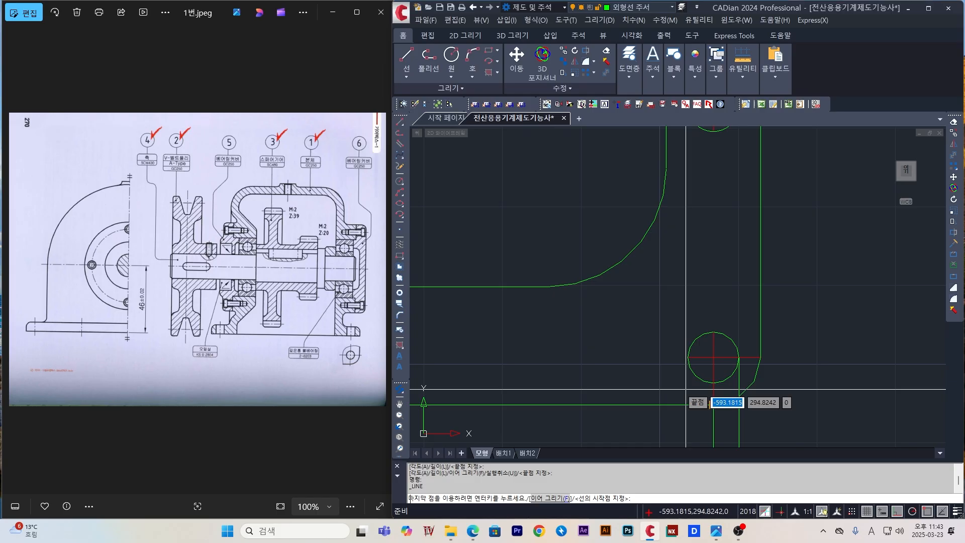
pyautogui.click(688, 357)
pyautogui.scroll(-5, 688, 361)
pyautogui.moveTo(730, 428); pyautogui.dragTo(732, 375, button='middle')
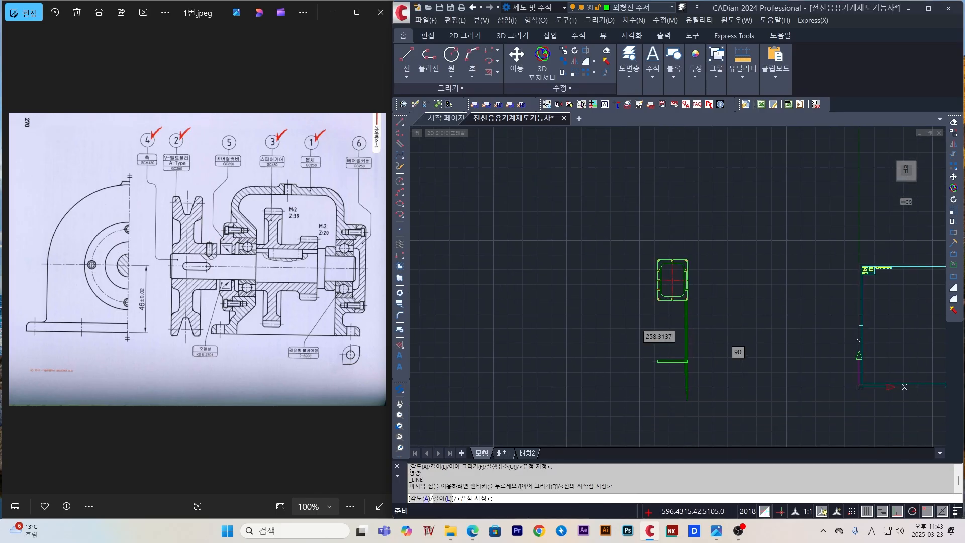
pyautogui.scroll(3, 703, 382)
pyautogui.click(662, 370)
pyautogui.press('Return')
# - Trim the three projection lines above and below the edge view, using its outline as the cutting edges
pyautogui.scroll(3, 630, 298)
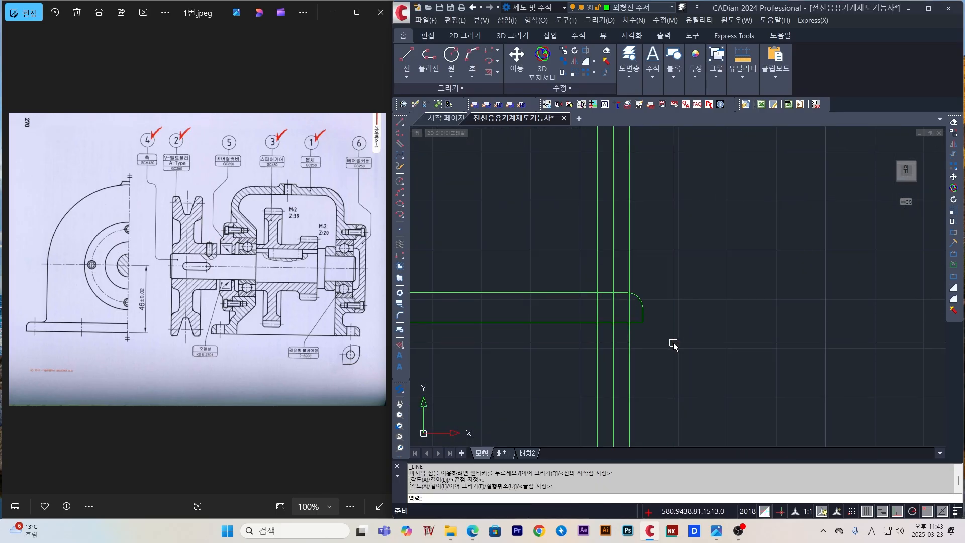
pyautogui.press('Escape')
pyautogui.write('tr')
pyautogui.press('Return')
pyautogui.scroll(2, 623, 303)
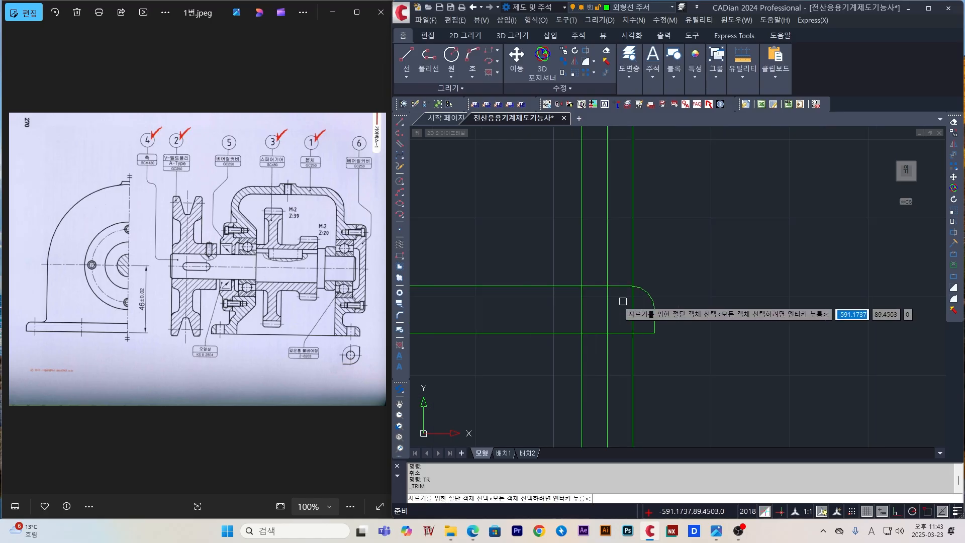
pyautogui.click(619, 288)
pyautogui.click(647, 289)
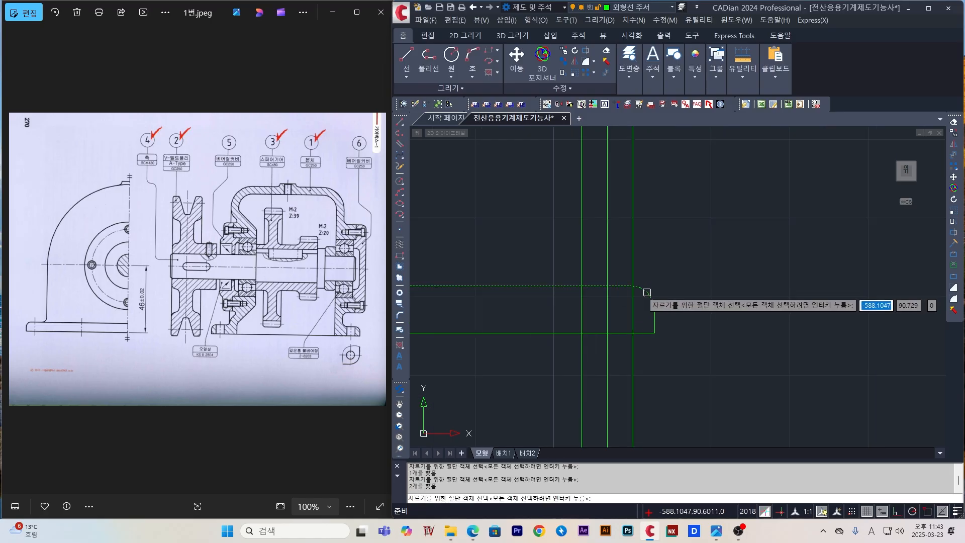
pyautogui.click(645, 327)
pyautogui.press('Return')
pyautogui.click(674, 392)
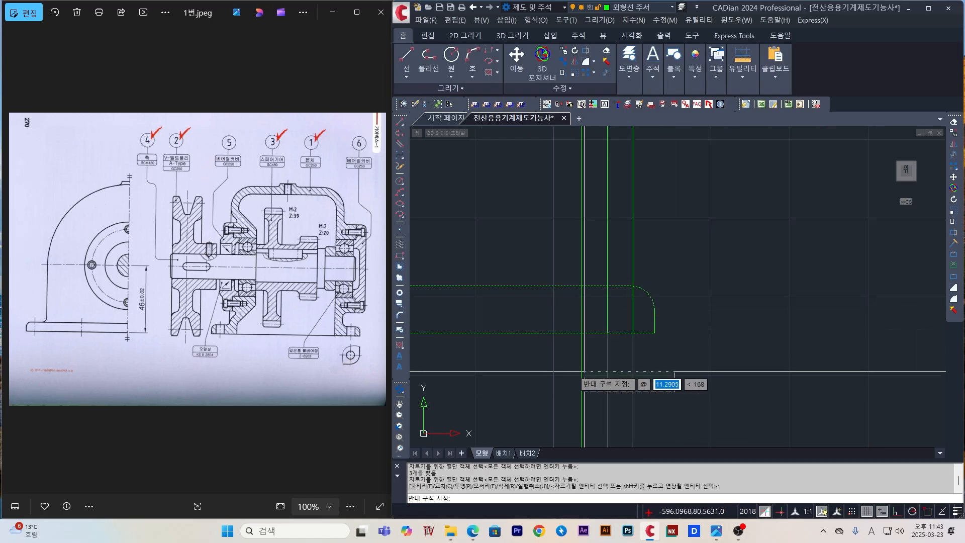
pyautogui.click(546, 365)
pyautogui.click(666, 244)
pyautogui.click(539, 207)
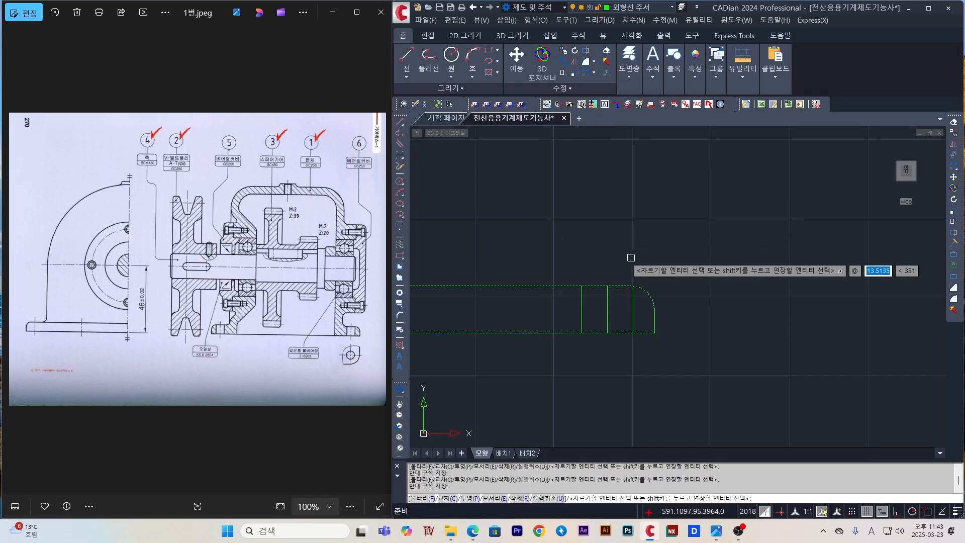
pyautogui.press('Escape')
pyautogui.press('Escape')
pyautogui.press('Escape')
pyautogui.press('Escape')
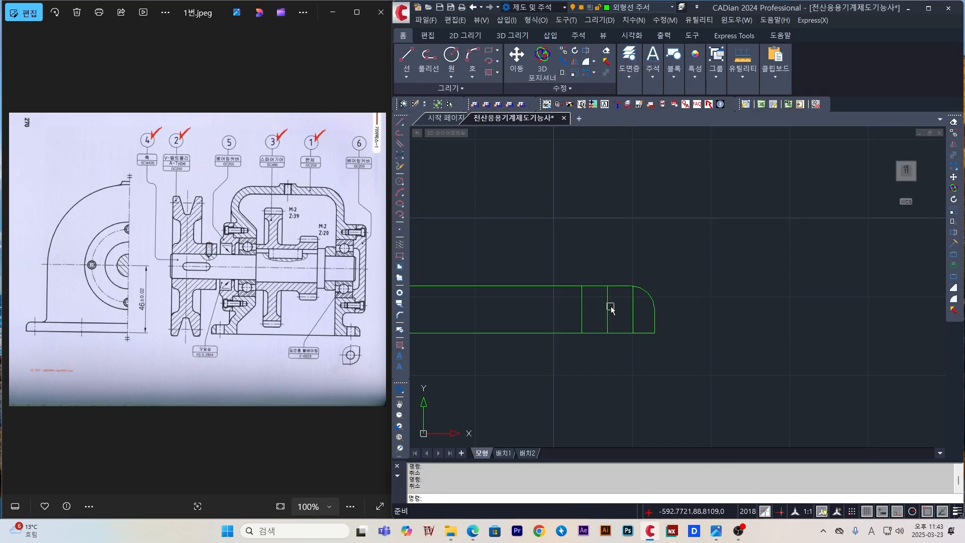
# - Move the middle line of the hole in the edge view to the 중심선 layer
pyautogui.click(608, 308)
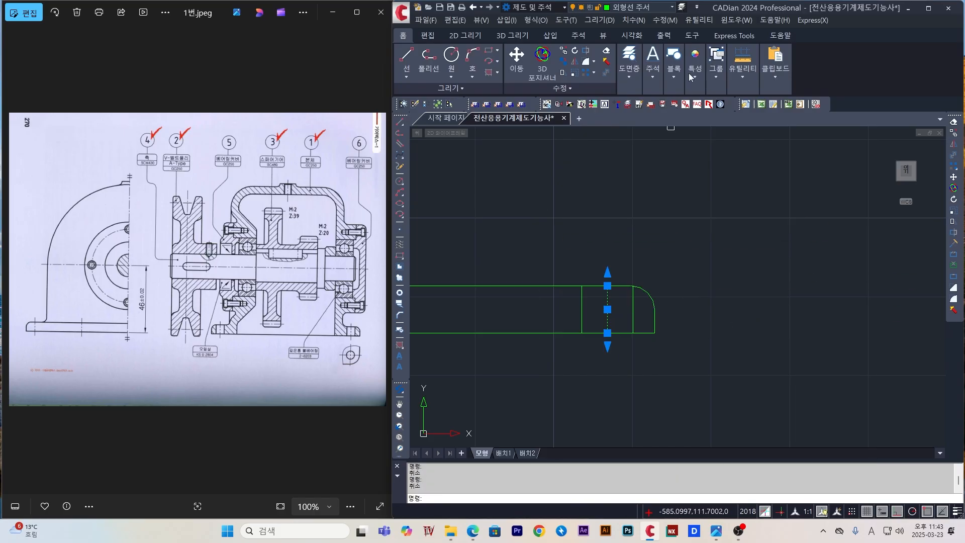
pyautogui.click(628, 74)
pyautogui.click(699, 101)
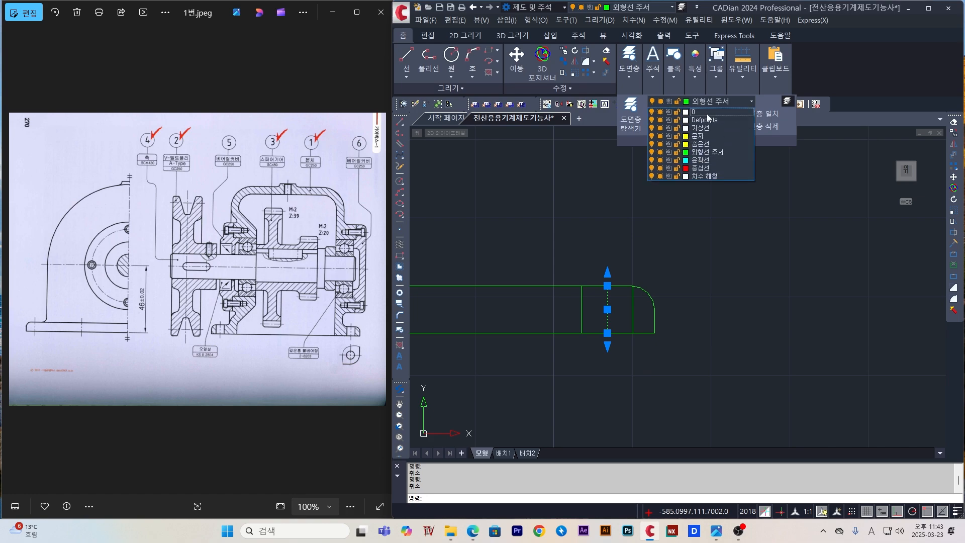
pyautogui.click(700, 168)
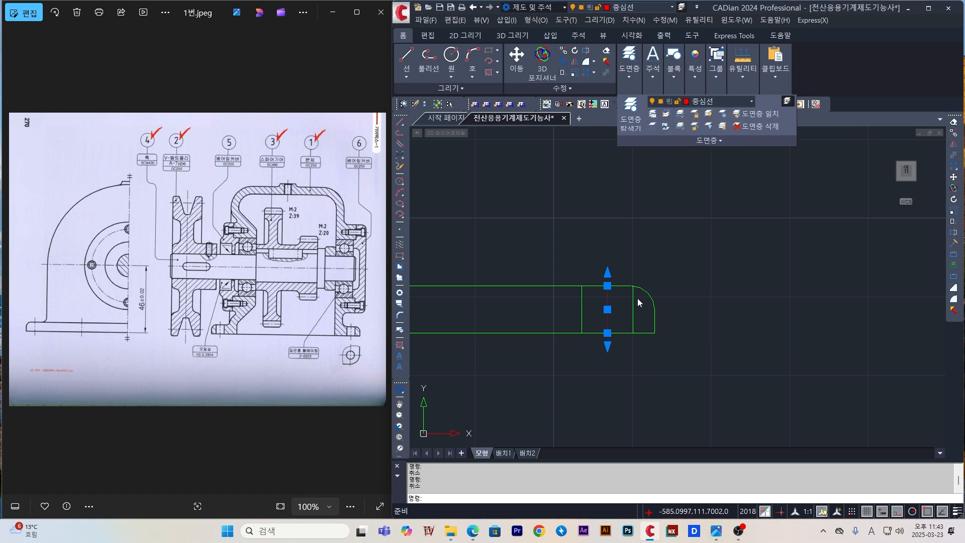
pyautogui.scroll(-4, 642, 279)
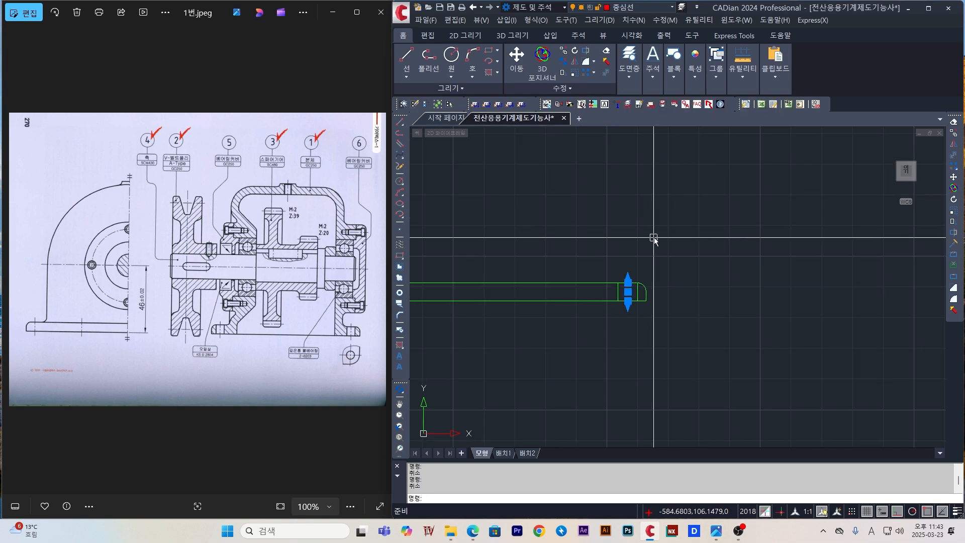
pyautogui.scroll(5, 699, 258)
pyautogui.press('Escape')
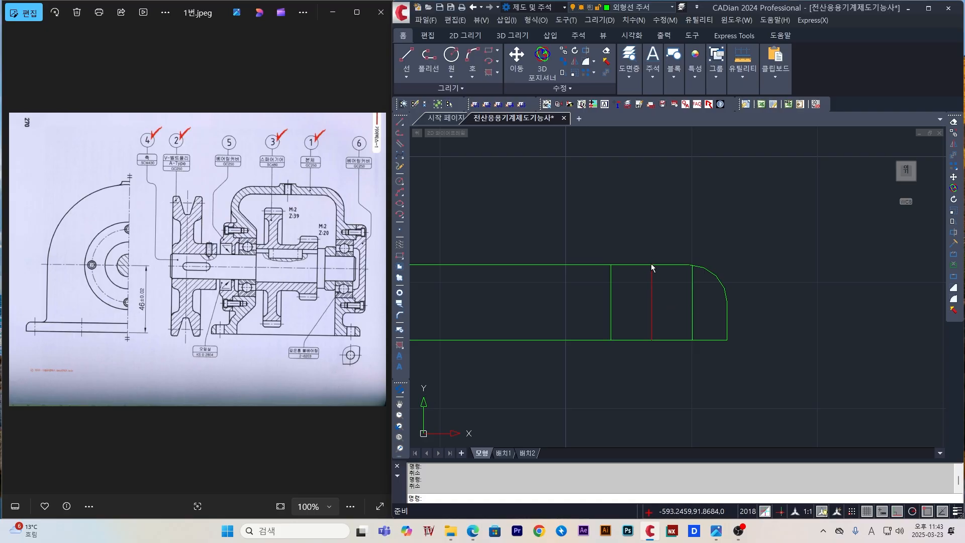
# - Mirror the hole's three lines about the vertical axis through the midpoint of the edge view's bottom line, keeping the originals
pyautogui.scroll(-4, 741, 267)
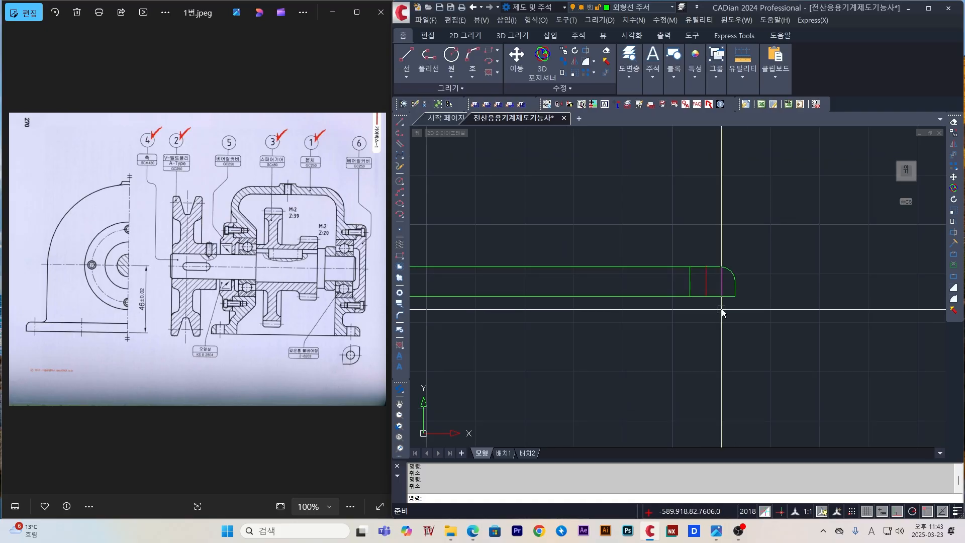
pyautogui.click(661, 239)
pyautogui.scroll(4, 716, 315)
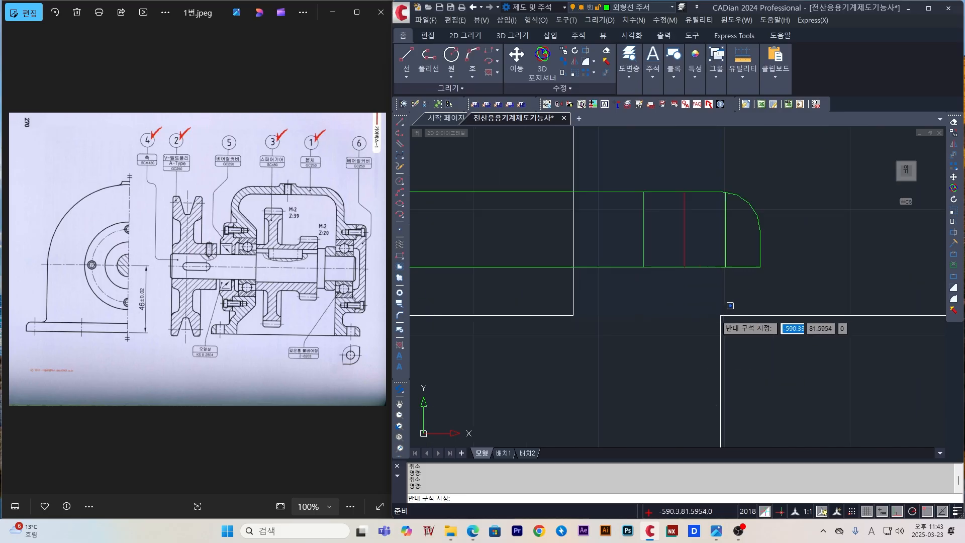
pyautogui.click(748, 304)
pyautogui.scroll(-4, 729, 332)
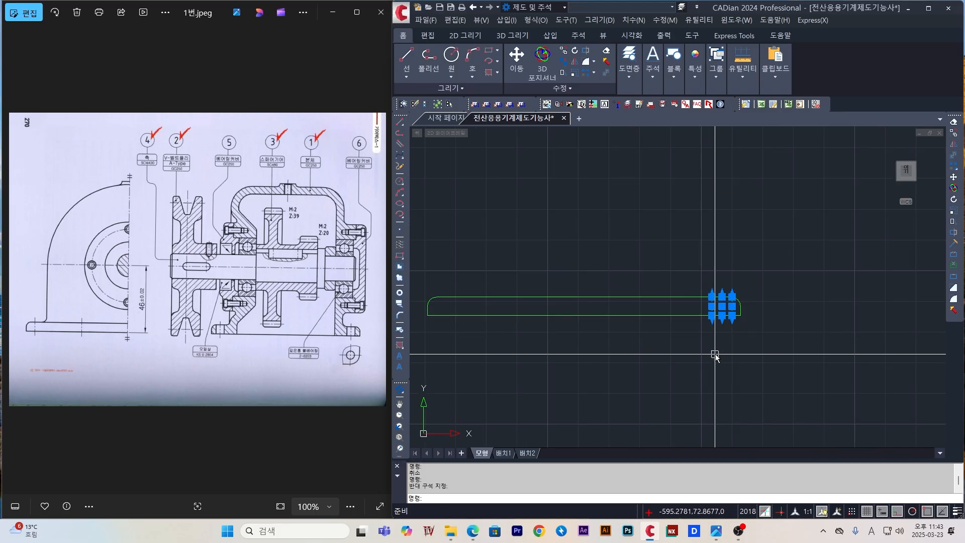
pyautogui.write('mi')
pyautogui.press('space')
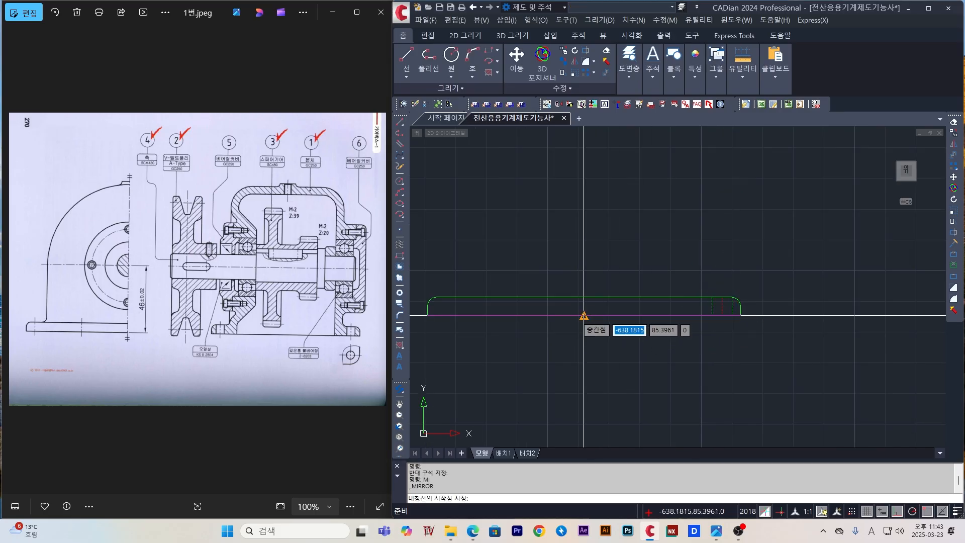
pyautogui.click(584, 315)
pyautogui.click(601, 251)
pyautogui.press('space')
pyautogui.press('Escape')
pyautogui.press('Escape')
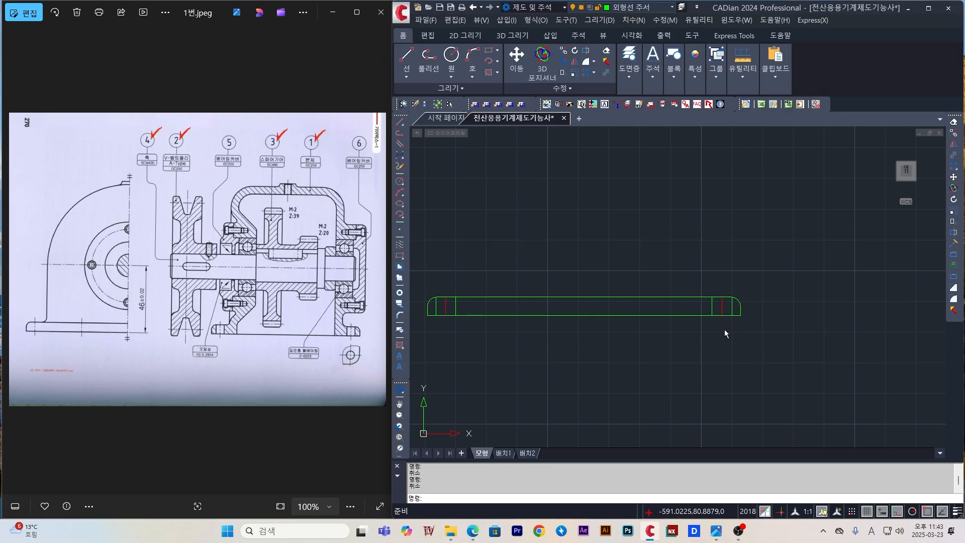
pyautogui.moveTo(608, 300); pyautogui.dragTo(648, 300, button='middle')
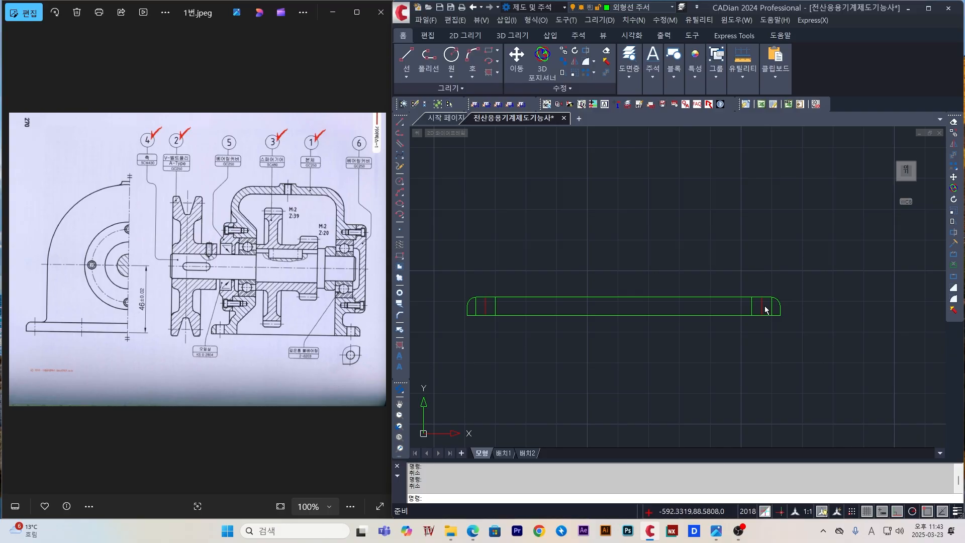
pyautogui.write('len')
pyautogui.press('space')
pyautogui.write('de')
pyautogui.press('space')
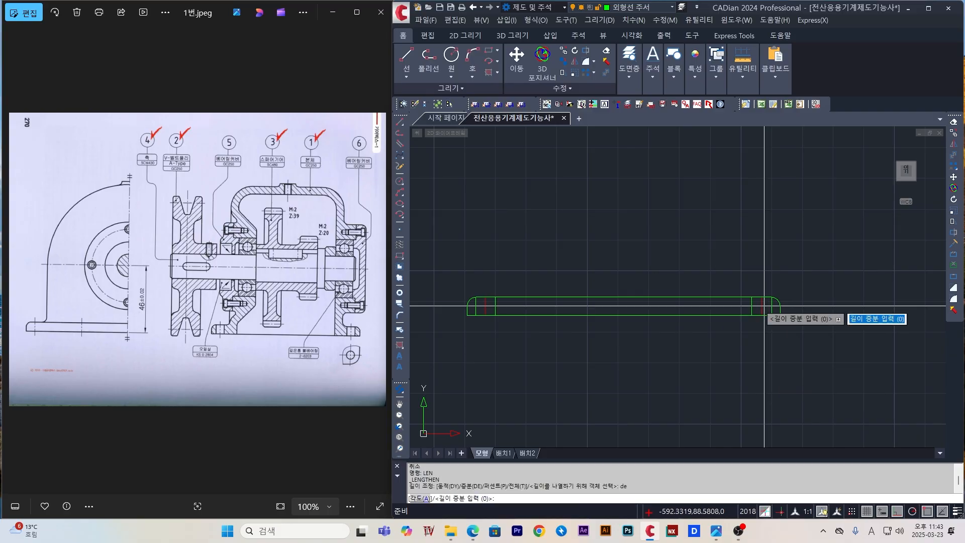
pyautogui.press('Escape')
pyautogui.press('Escape')
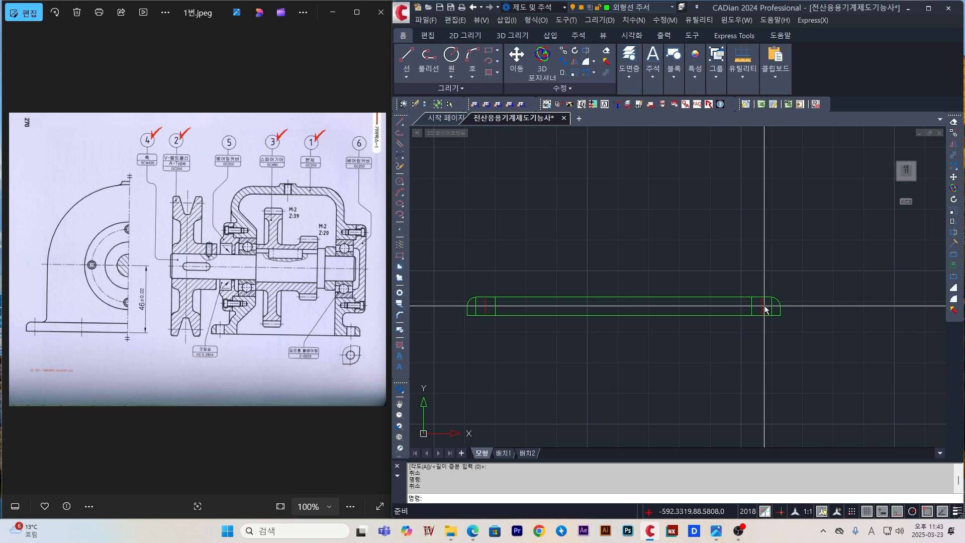
# - Lengthen the two hole centre lines in the edge view by an increment of 3 mm at both ends
pyautogui.write('len')
pyautogui.press('space')
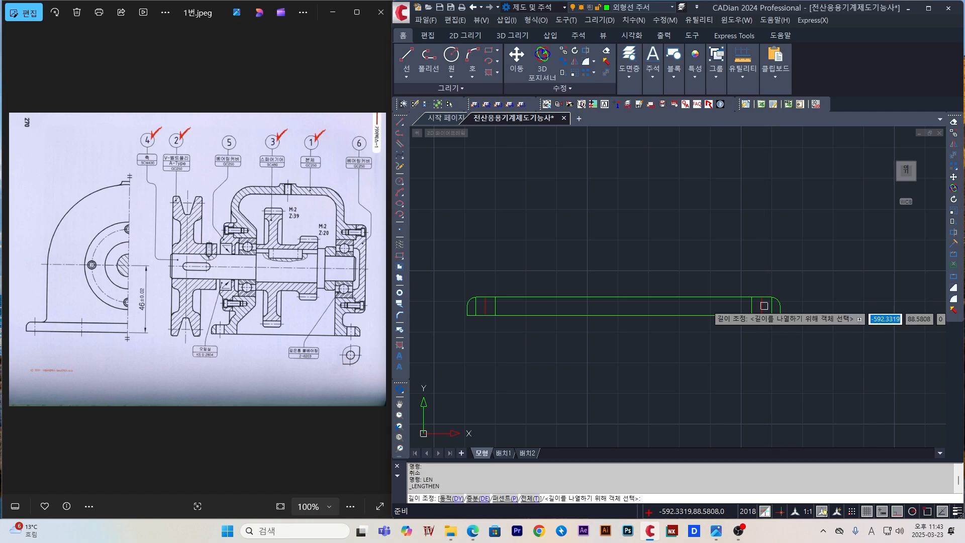
pyautogui.write('de')
pyautogui.press('space')
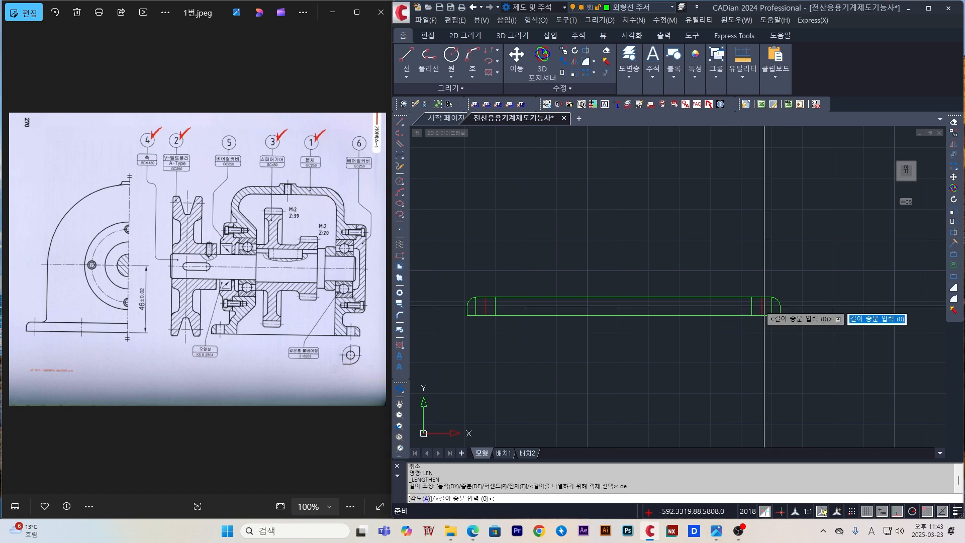
pyautogui.write('3')
pyautogui.press('space')
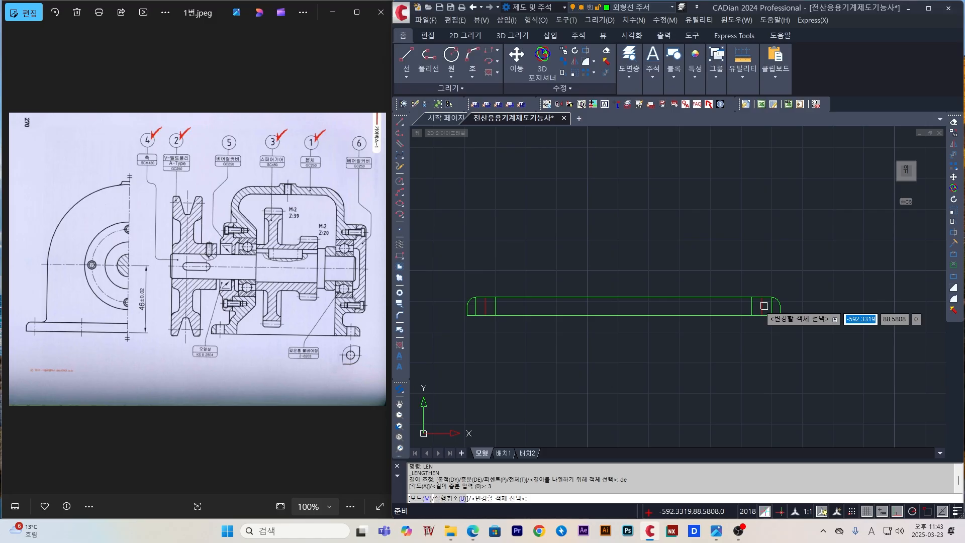
pyautogui.scroll(5, 763, 306)
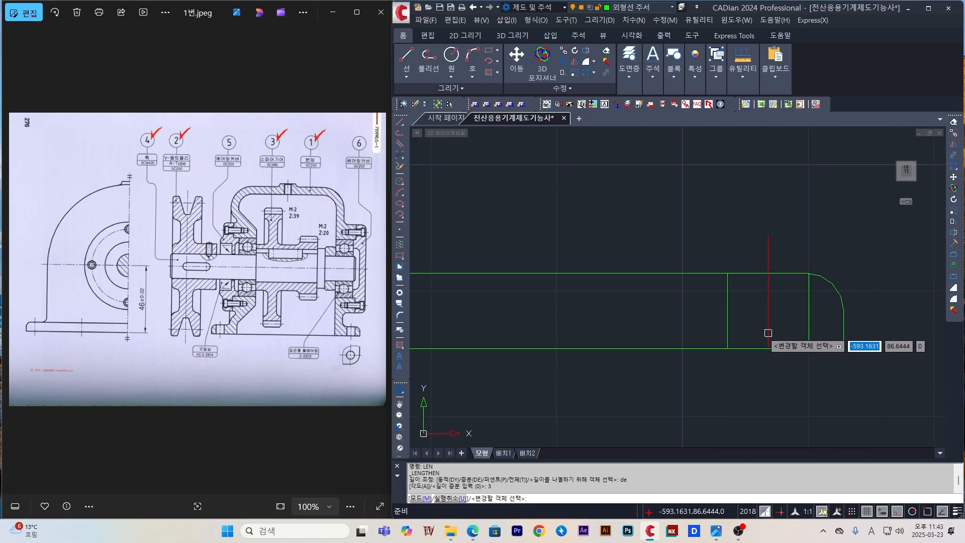
pyautogui.scroll(-3, 767, 333)
pyautogui.scroll(2, 505, 321)
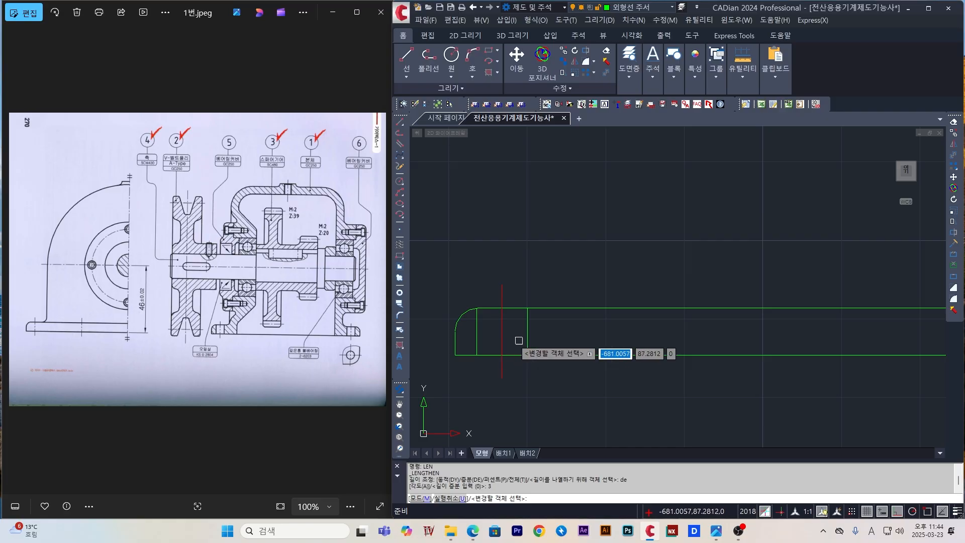
pyautogui.press('Escape')
pyautogui.scroll(-3, 533, 331)
pyautogui.press('Escape')
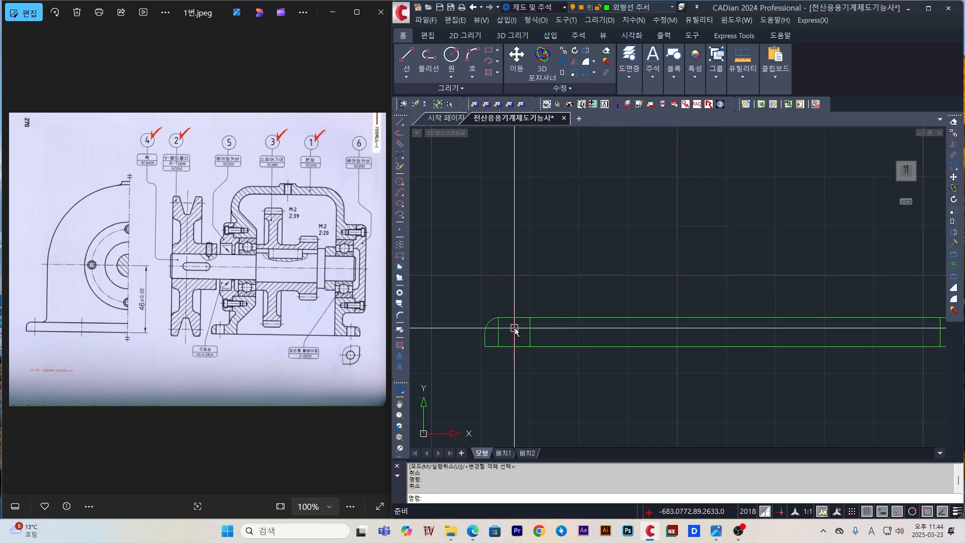
# - Set the linetype scale of both hole centre lines in the edge view to 0.5
pyautogui.click(511, 332)
pyautogui.scroll(-3, 598, 333)
pyautogui.scroll(5, 735, 332)
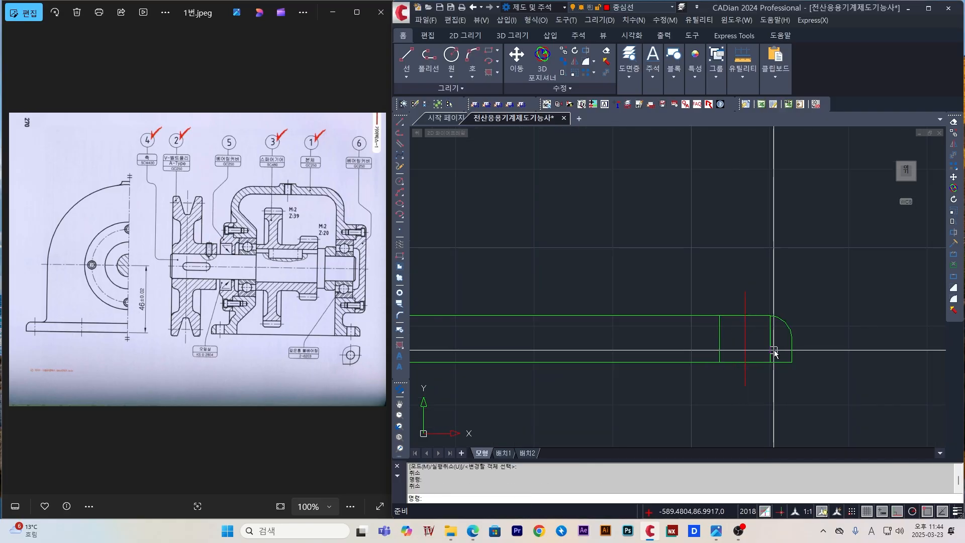
pyautogui.click(743, 332)
pyautogui.rightClick(744, 330)
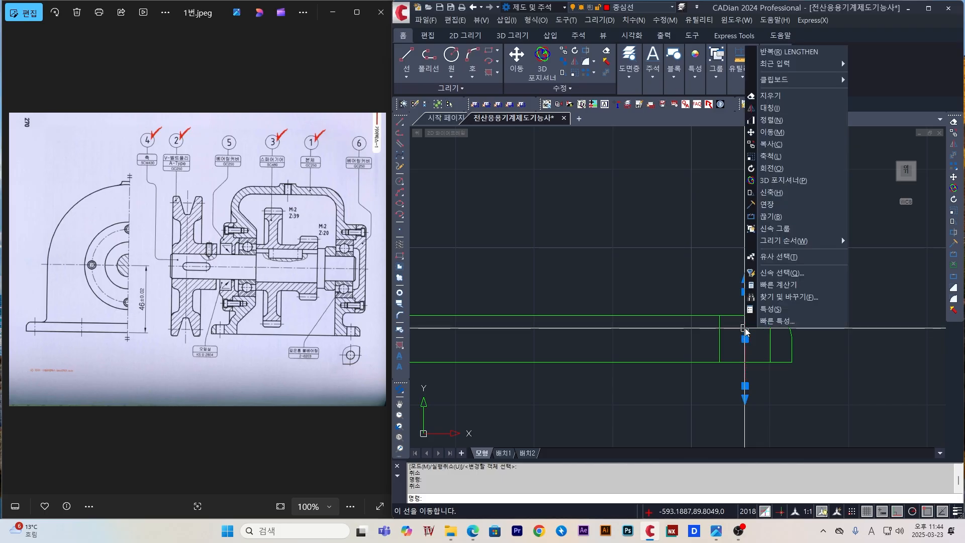
pyautogui.click(771, 310)
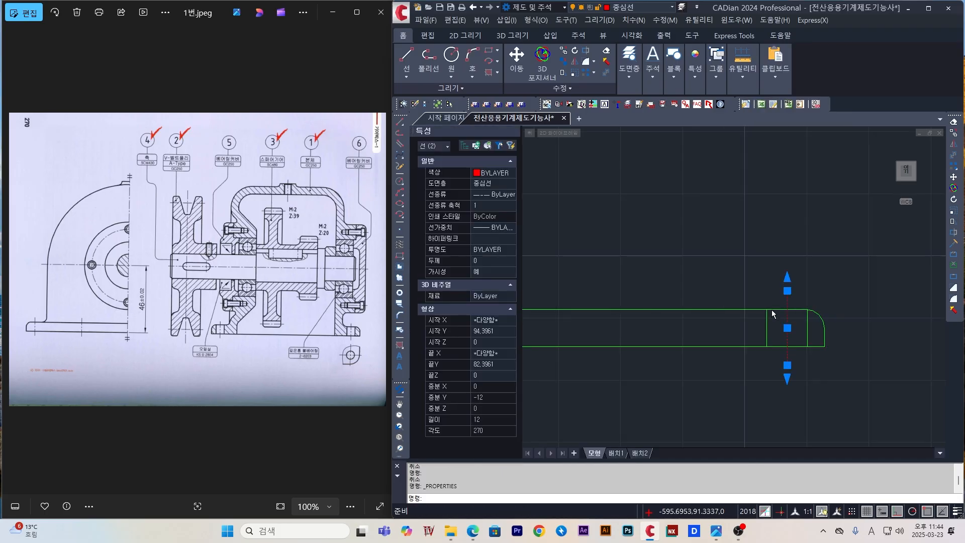
pyautogui.click(497, 206)
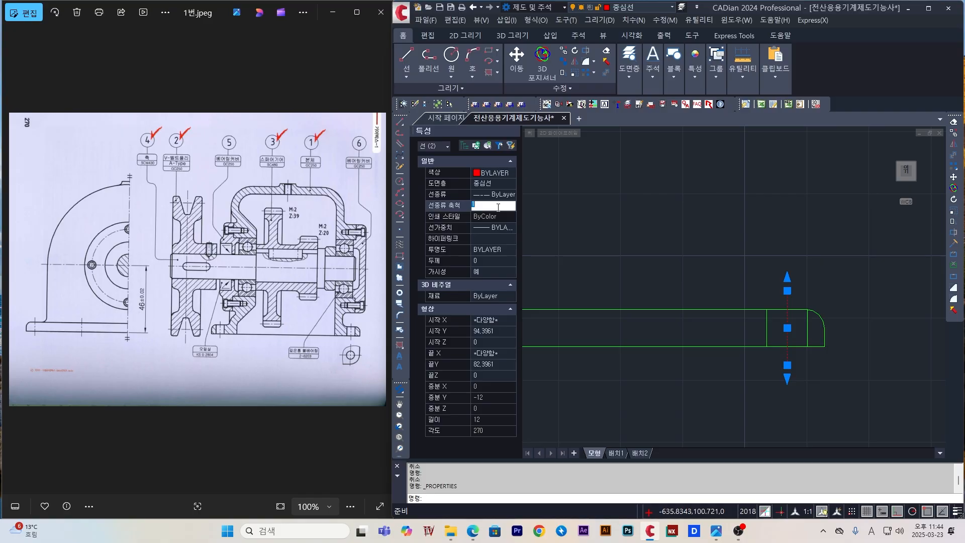
pyautogui.write('0.5')
pyautogui.press('Return')
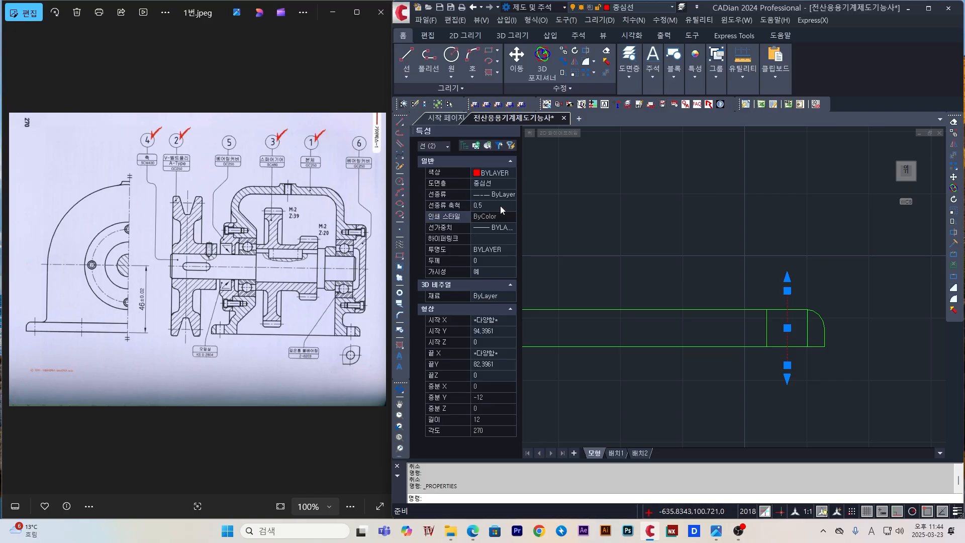
pyautogui.click(639, 236)
pyautogui.press('Escape')
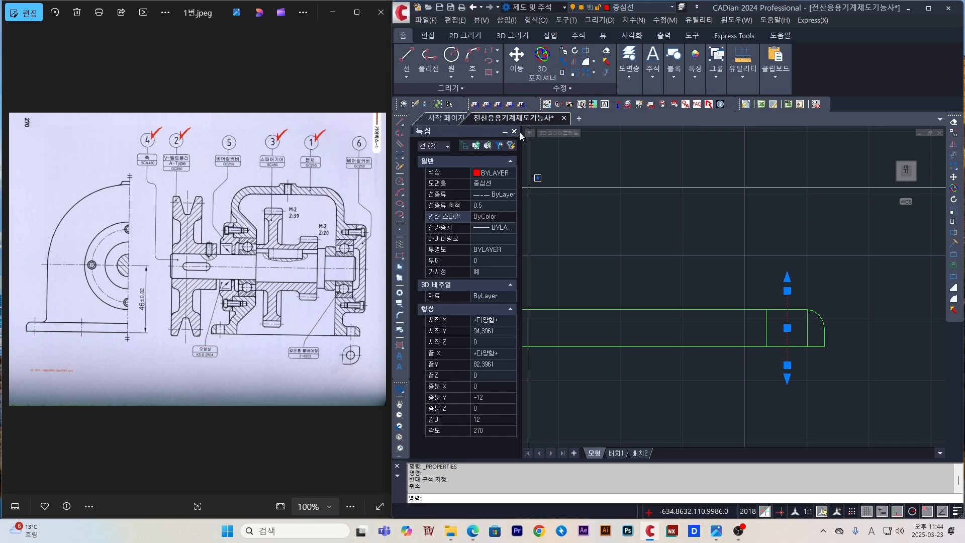
pyautogui.click(515, 132)
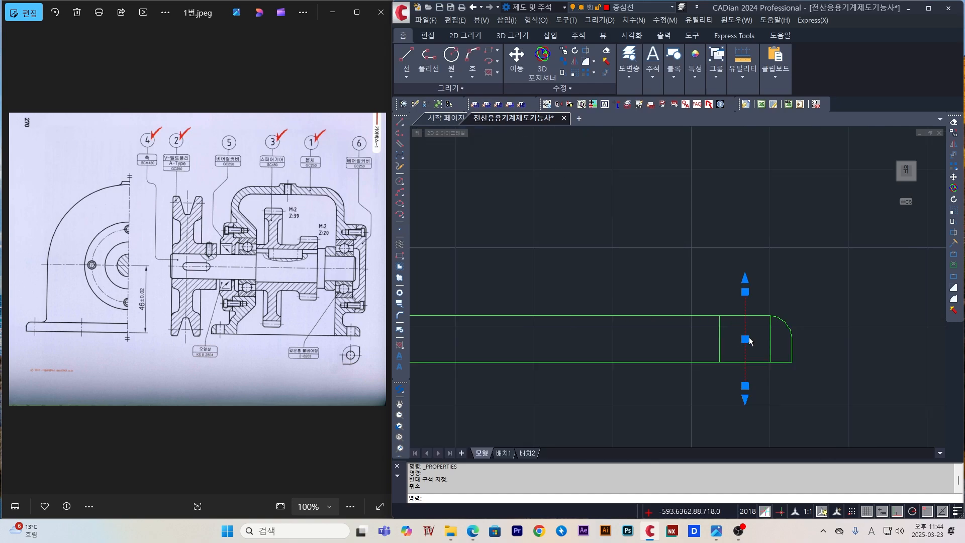
# - Set the linetype scale of the right hole's centre line in the edge view to 0.2
pyautogui.press('Escape')
pyautogui.scroll(5, 761, 338)
pyautogui.scroll(-3, 736, 332)
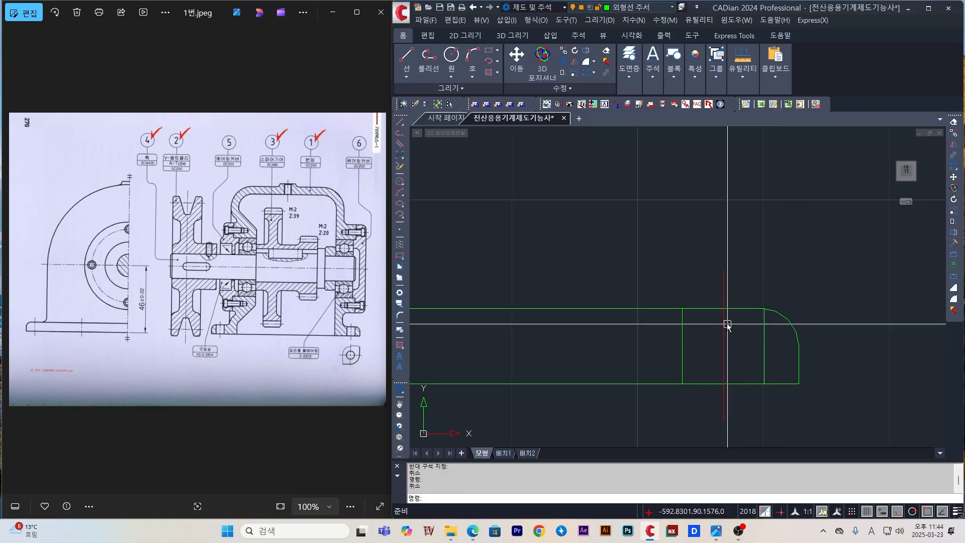
pyautogui.click(726, 344)
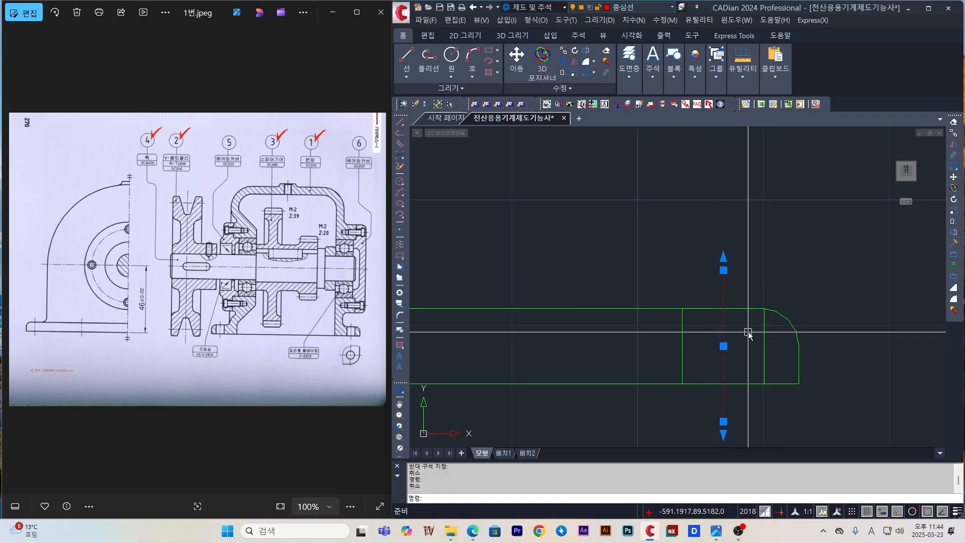
pyautogui.rightClick(725, 313)
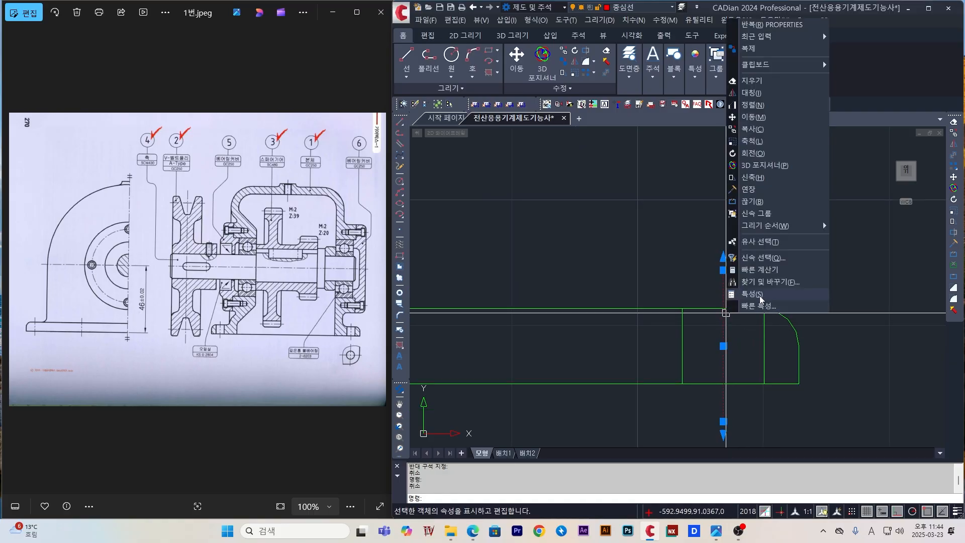
pyautogui.click(752, 294)
pyautogui.click(484, 206)
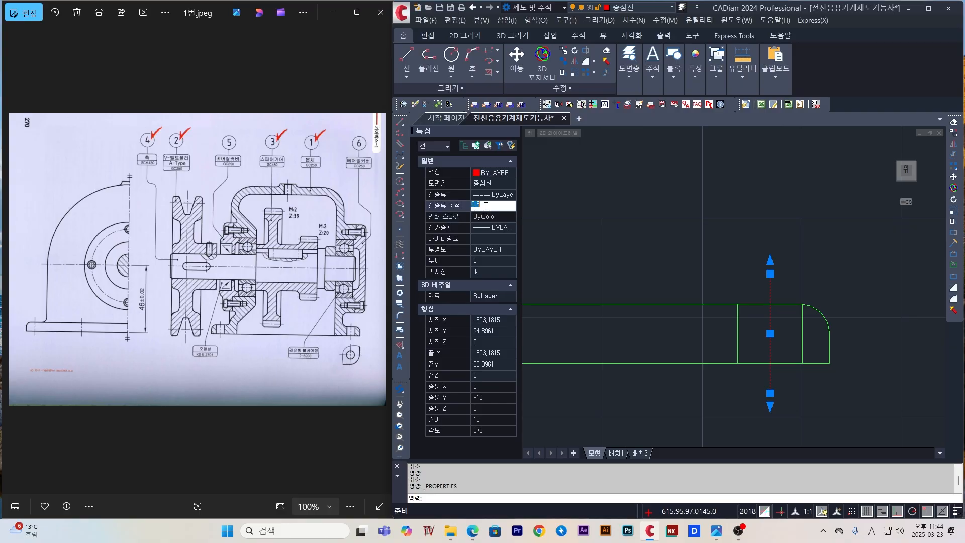
pyautogui.press('Return')
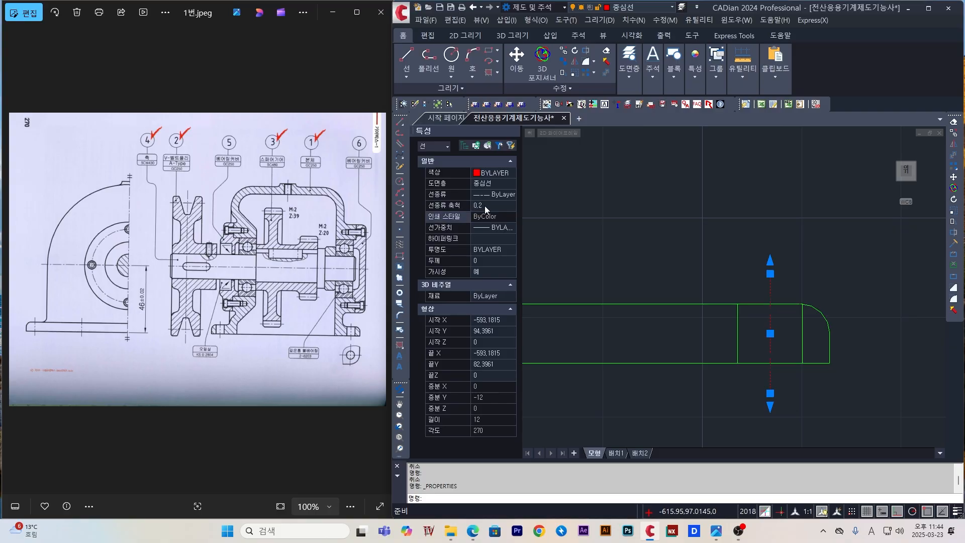
pyautogui.scroll(-4, 658, 272)
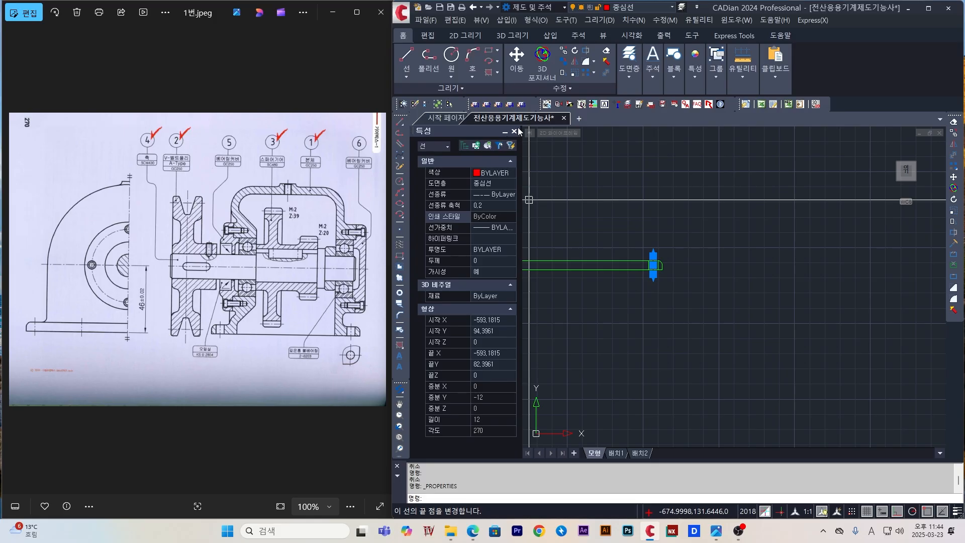
pyautogui.click(514, 131)
pyautogui.press('Escape')
pyautogui.scroll(5, 613, 267)
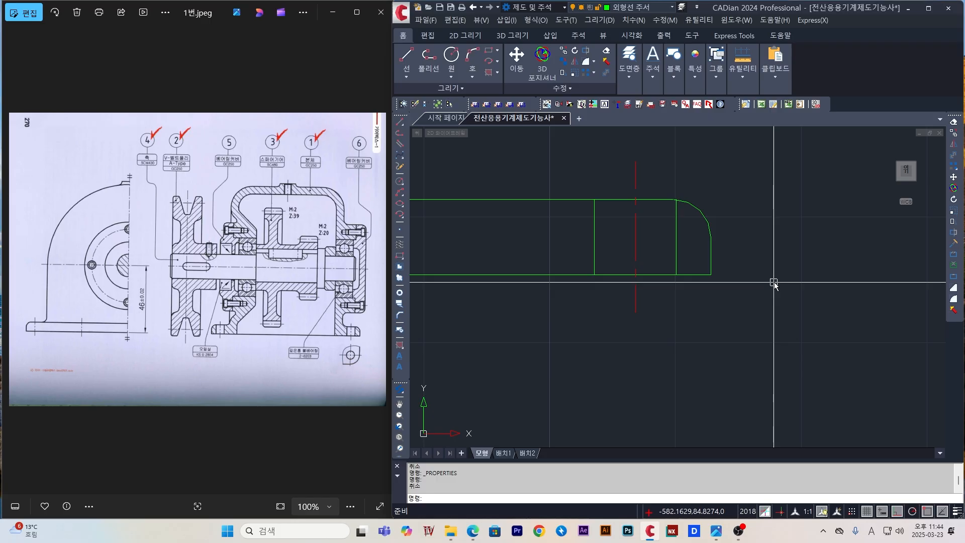
# - Match the left hole's centre line in the edge view to the properties of the right hole's centre line
pyautogui.write('MA')
pyautogui.press('Return')
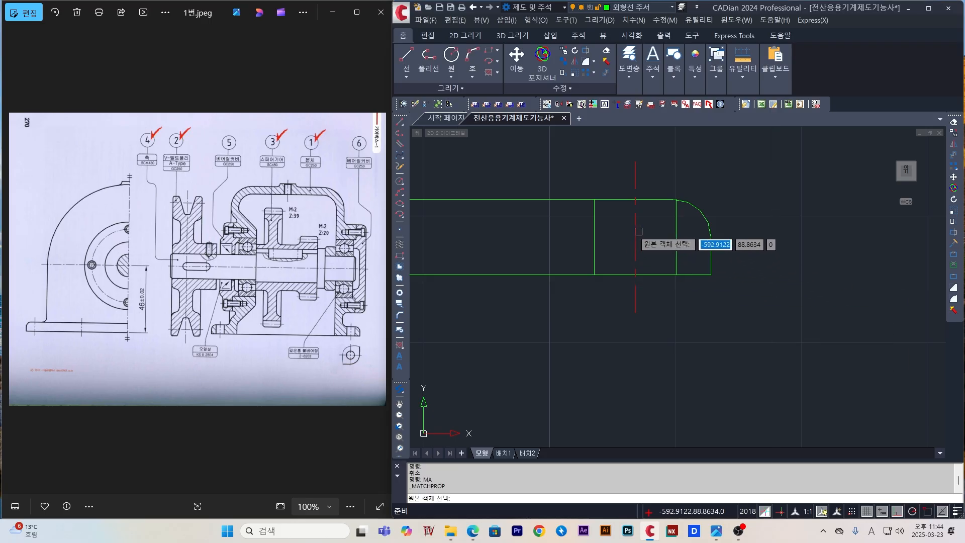
pyautogui.click(638, 231)
pyautogui.scroll(-5, 638, 271)
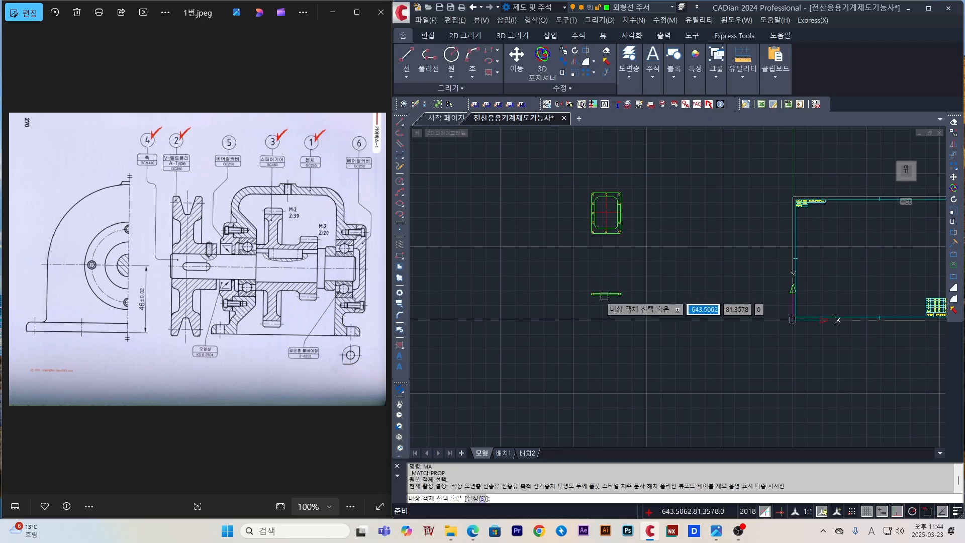
pyautogui.scroll(5, 604, 296)
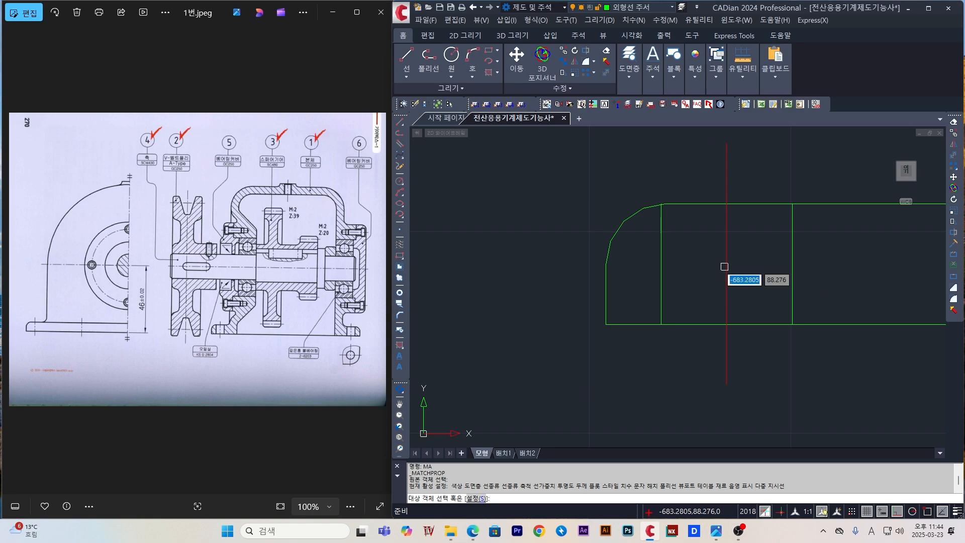
pyautogui.scroll(-5, 739, 299)
pyautogui.press('Escape')
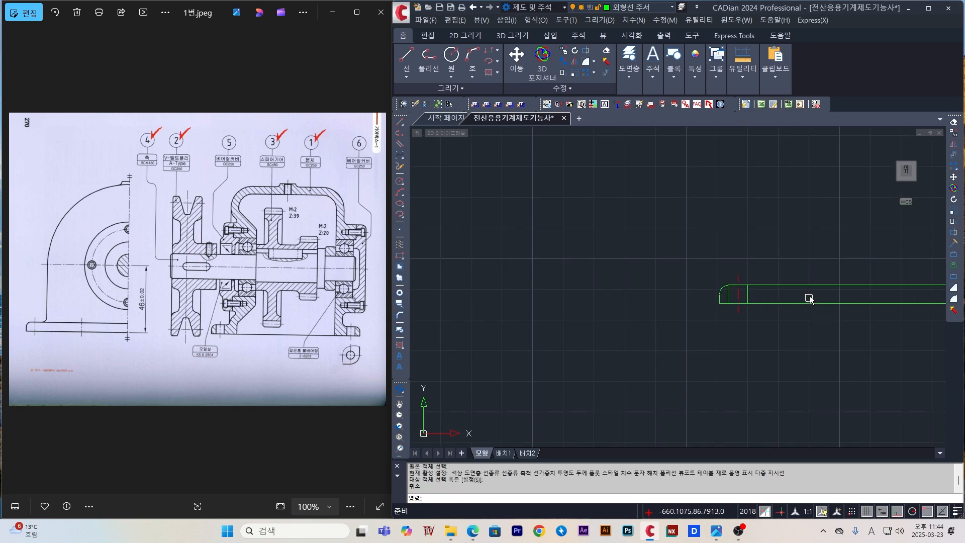
pyautogui.moveTo(809, 298); pyautogui.dragTo(656, 311, button='middle')
pyautogui.moveTo(859, 329); pyautogui.dragTo(823, 324, button='middle')
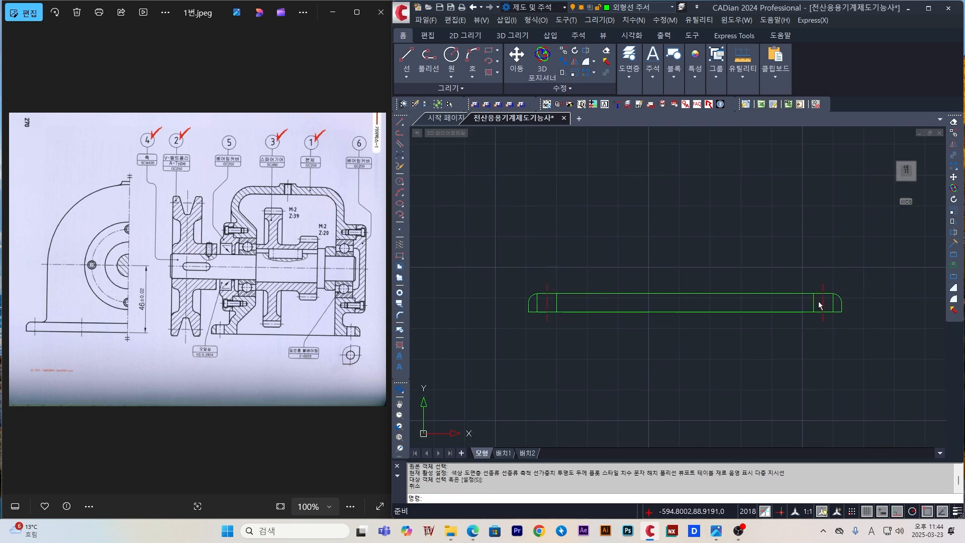
pyautogui.scroll(-4, 653, 270)
pyautogui.moveTo(687, 177); pyautogui.dragTo(676, 213, button='middle')
pyautogui.scroll(2, 676, 275)
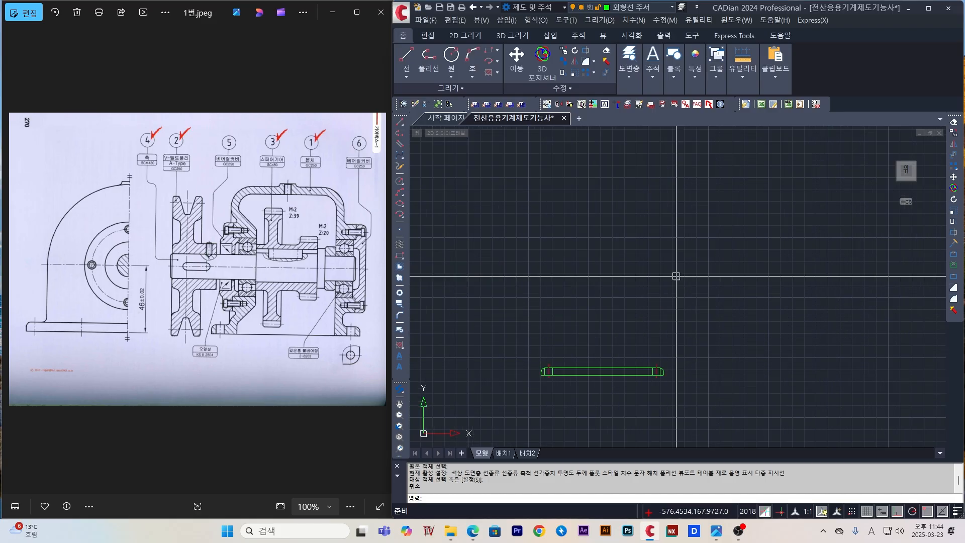
pyautogui.scroll(-2, 626, 291)
pyautogui.scroll(4, 631, 373)
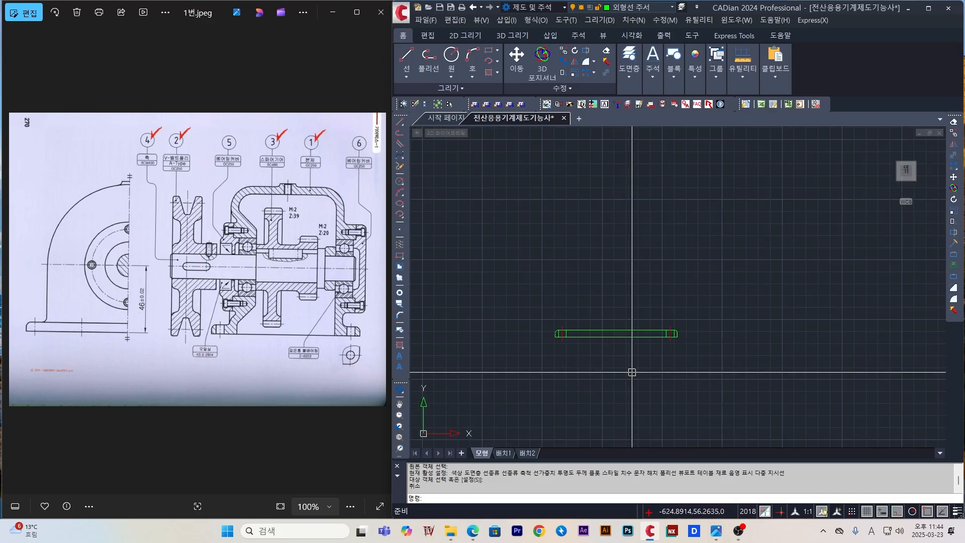
pyautogui.moveTo(531, 338); pyautogui.dragTo(557, 355, button='middle')
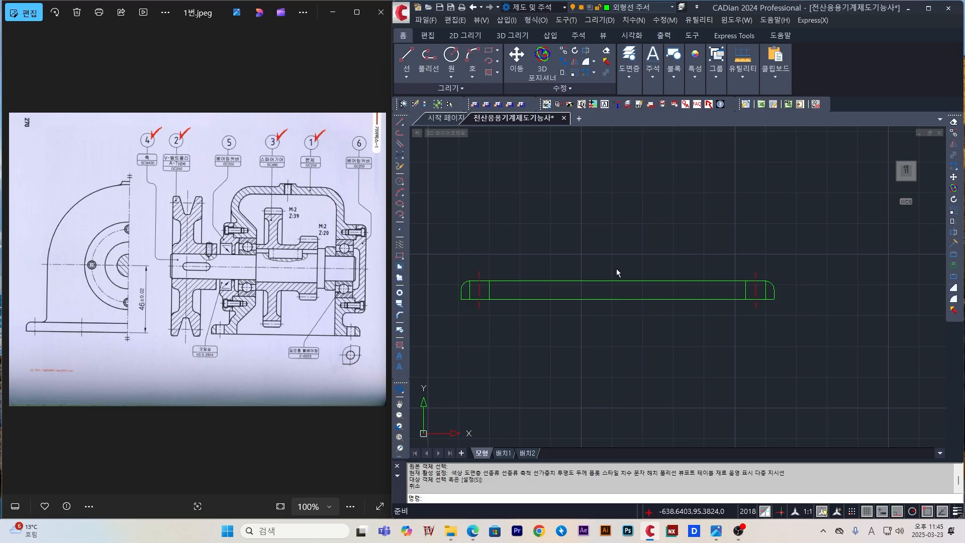
# - Offset the bottom line of the edge view upward by 101 mm
pyautogui.scroll(-4, 618, 273)
pyautogui.moveTo(646, 230); pyautogui.dragTo(631, 272, button='middle')
pyautogui.press('Escape')
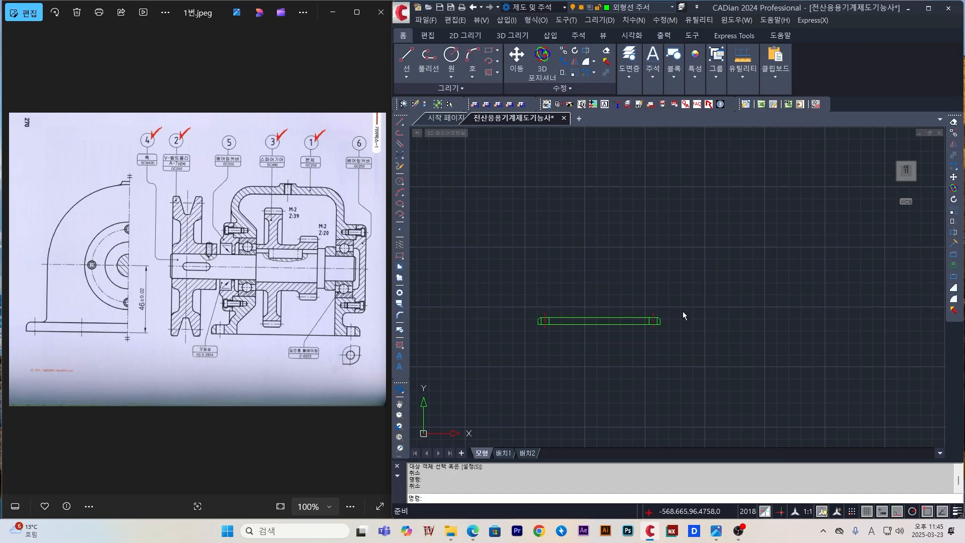
pyautogui.write('o')
pyautogui.press('Return')
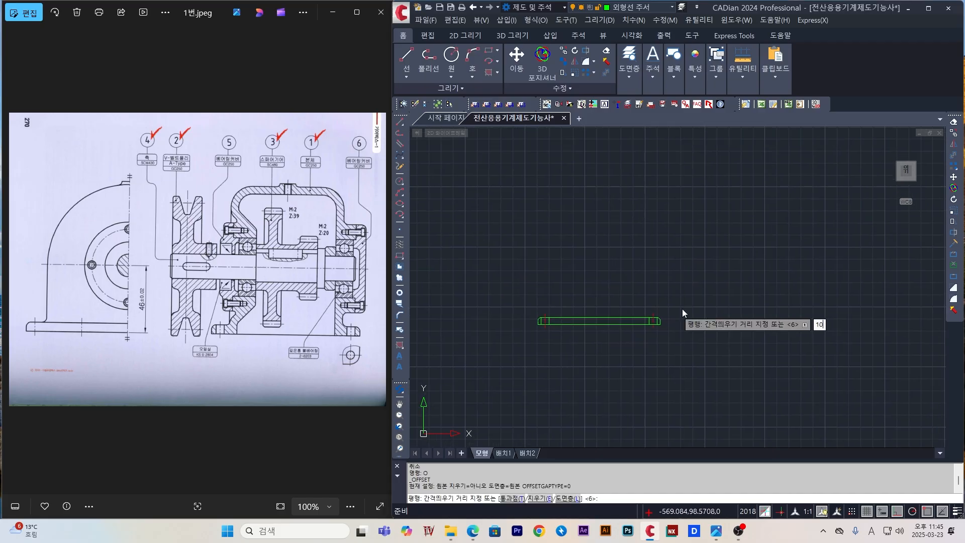
pyautogui.write('101')
pyautogui.press('Return')
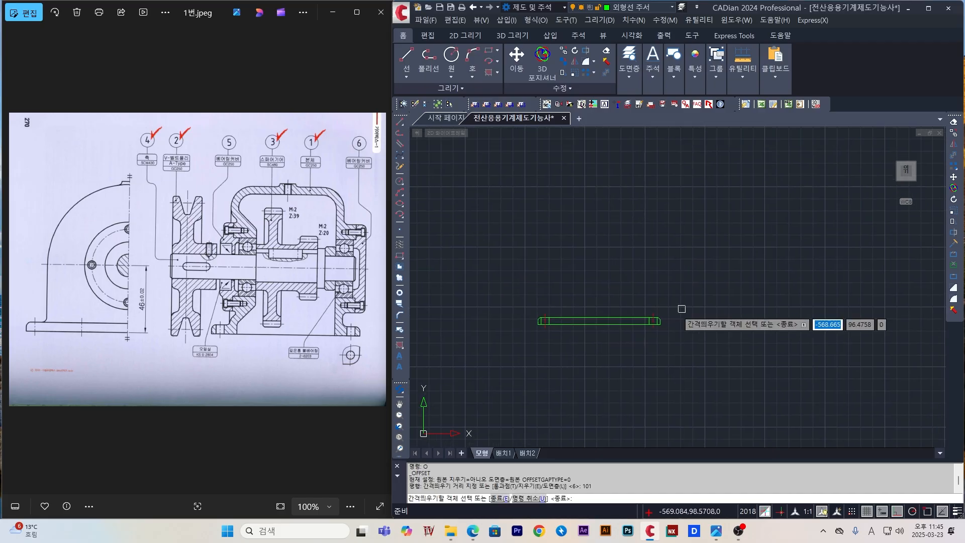
pyautogui.click(604, 321)
pyautogui.click(613, 258)
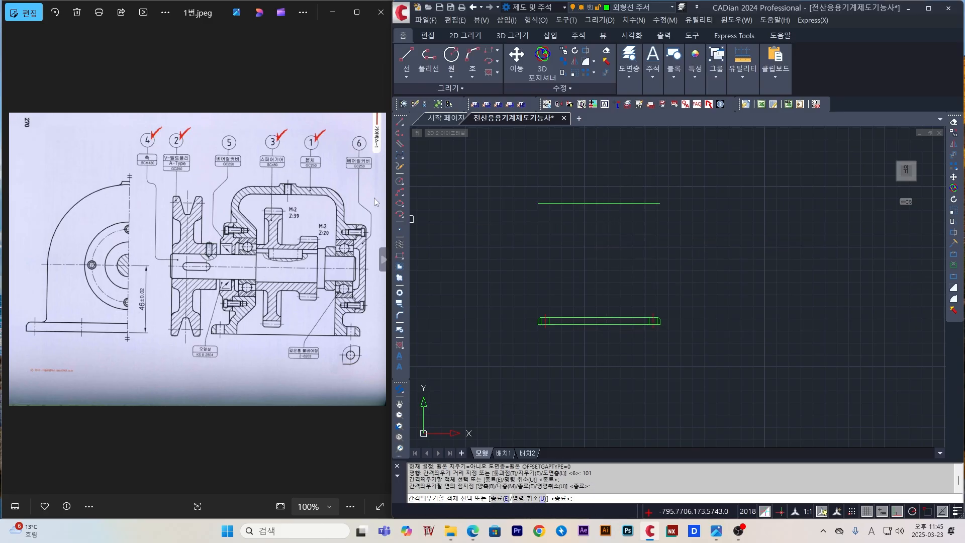
# - Offset the upper horizontal line of the housing upward by 2 mm
pyautogui.press('Escape')
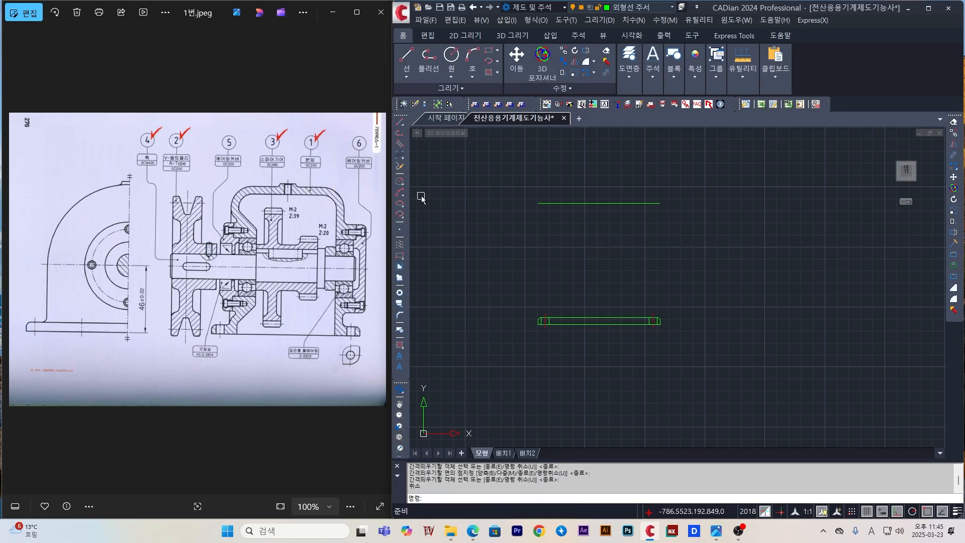
pyautogui.write('o')
pyautogui.press('Return')
pyautogui.write('2')
pyautogui.press('Return')
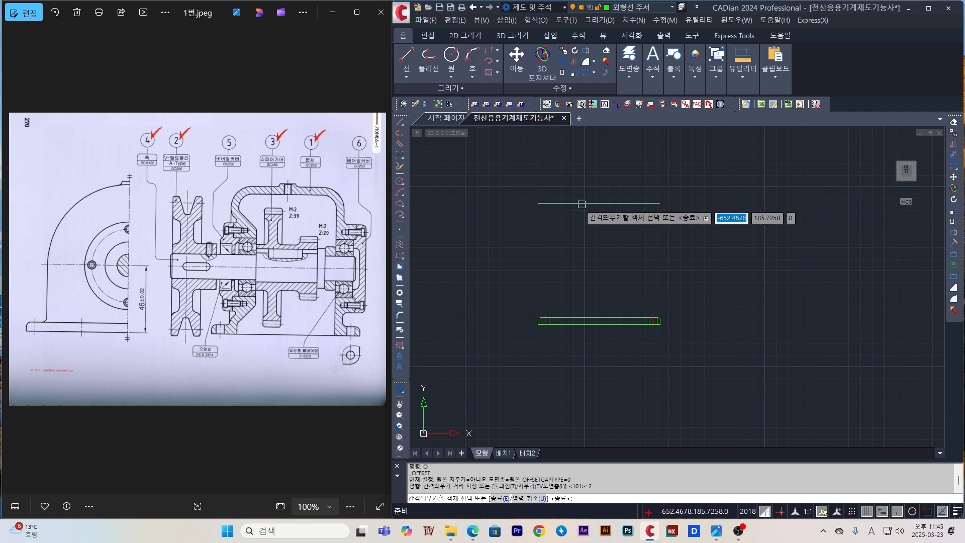
pyautogui.click(581, 204)
pyautogui.click(609, 183)
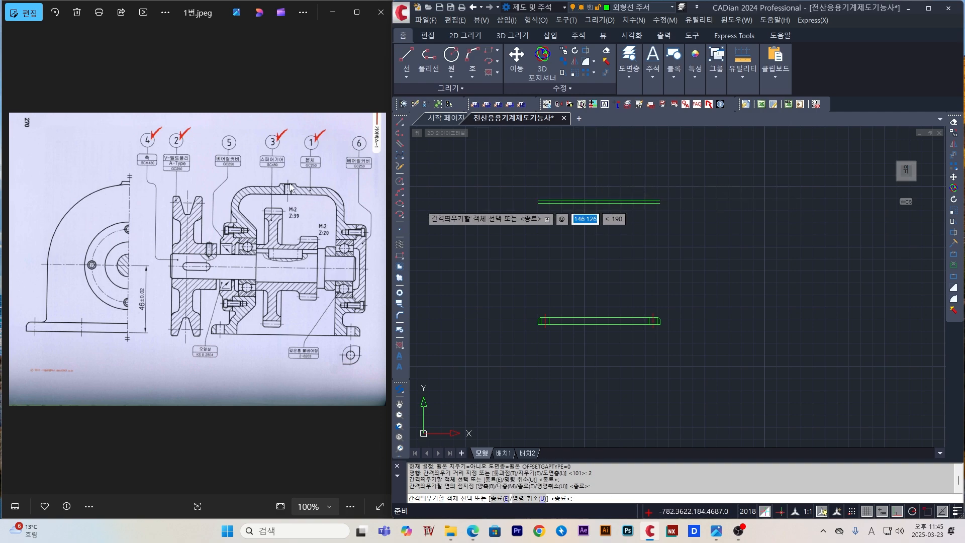
pyautogui.press('Escape')
# - Draw a vertical line from the midpoint of the base plate's bottom line up past the two upper horizontal lines
pyautogui.write('l')
pyautogui.press('Return')
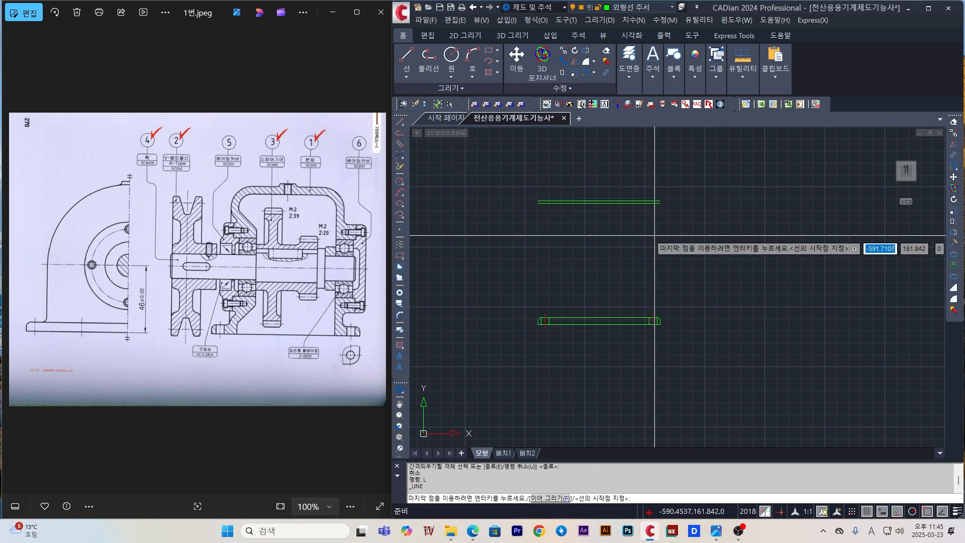
pyautogui.click(599, 338)
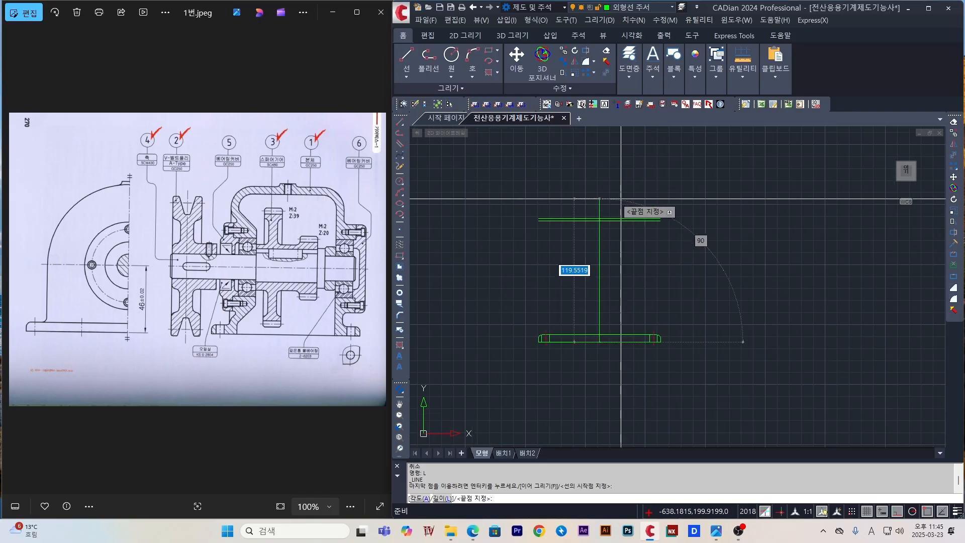
pyautogui.click(599, 162)
pyautogui.press('Escape')
pyautogui.press('Escape')
# - Put the new vertical line on the 중심선 layer
pyautogui.click(641, 191)
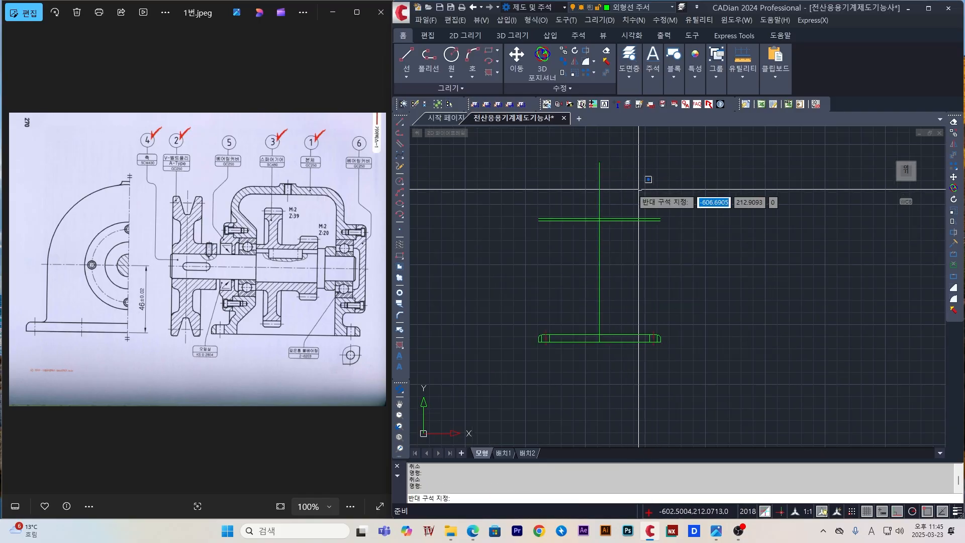
pyautogui.click(596, 163)
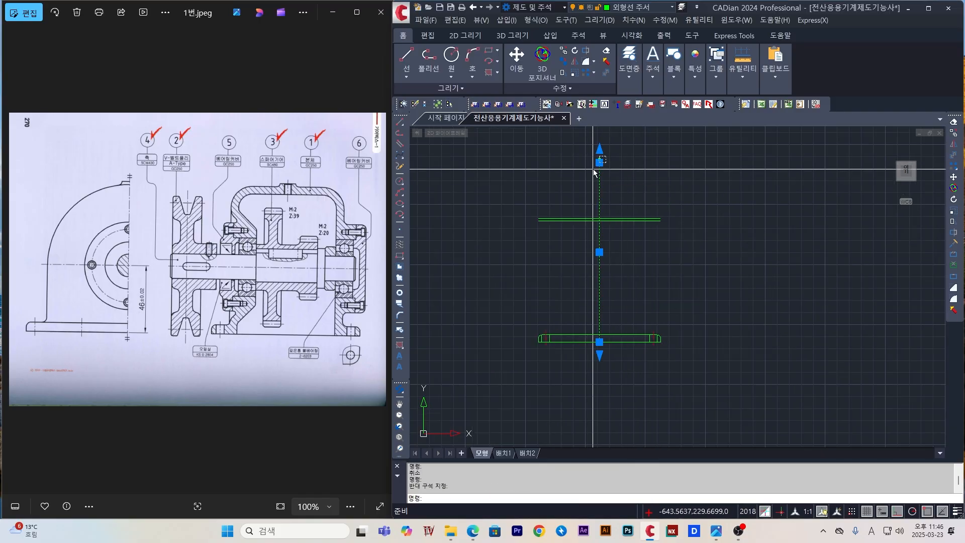
pyautogui.click(633, 75)
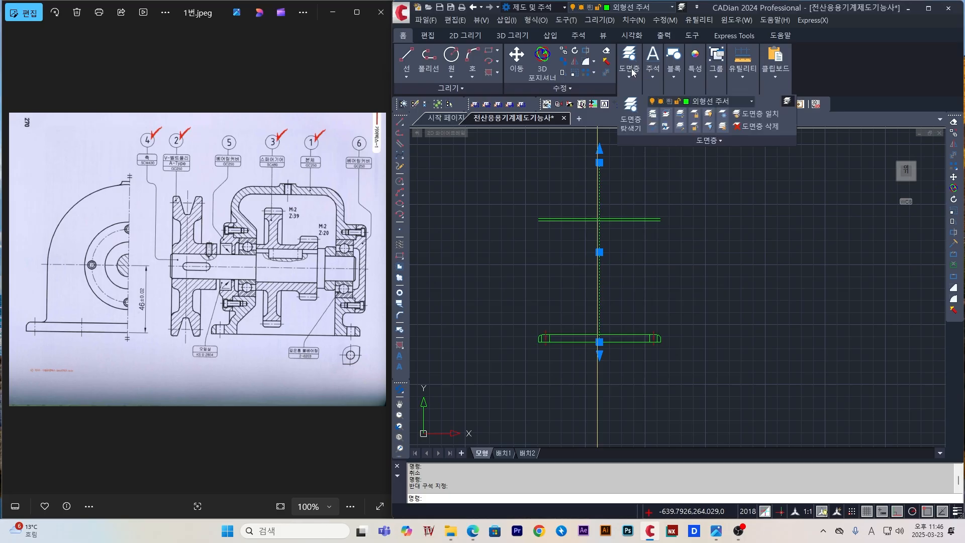
pyautogui.click(692, 103)
pyautogui.click(700, 168)
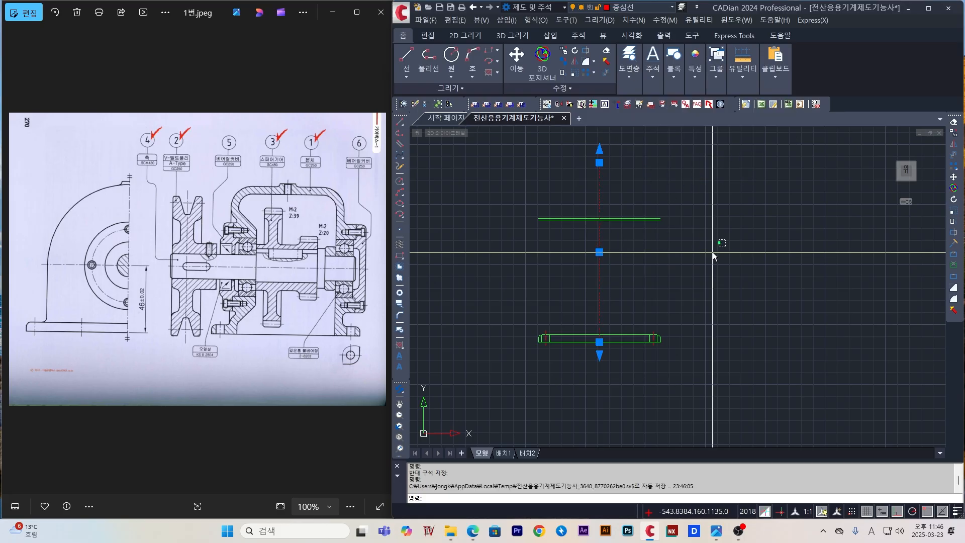
pyautogui.press('Escape')
# - Trim the vertical centre line where it extends above the topmost horizontal line
pyautogui.scroll(2, 676, 292)
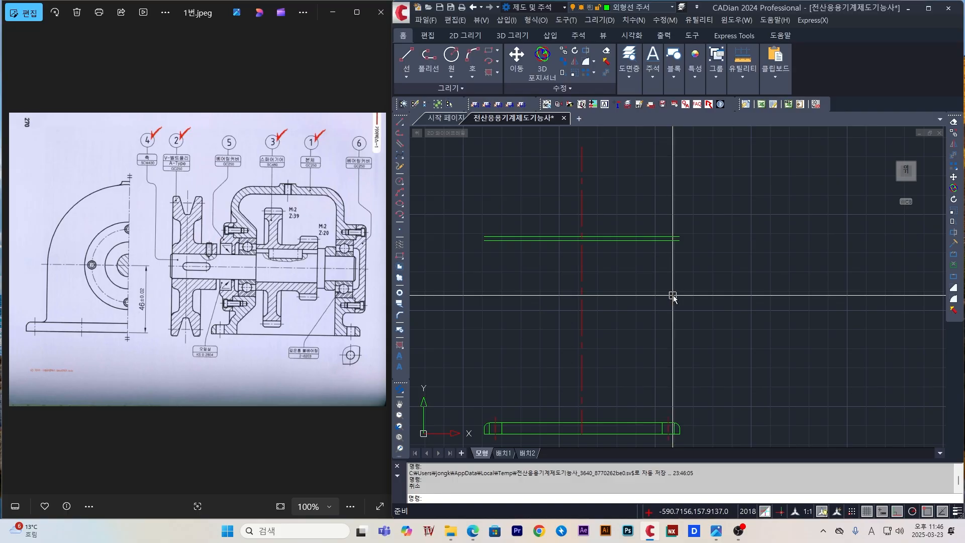
pyautogui.write('TR')
pyautogui.press('Return')
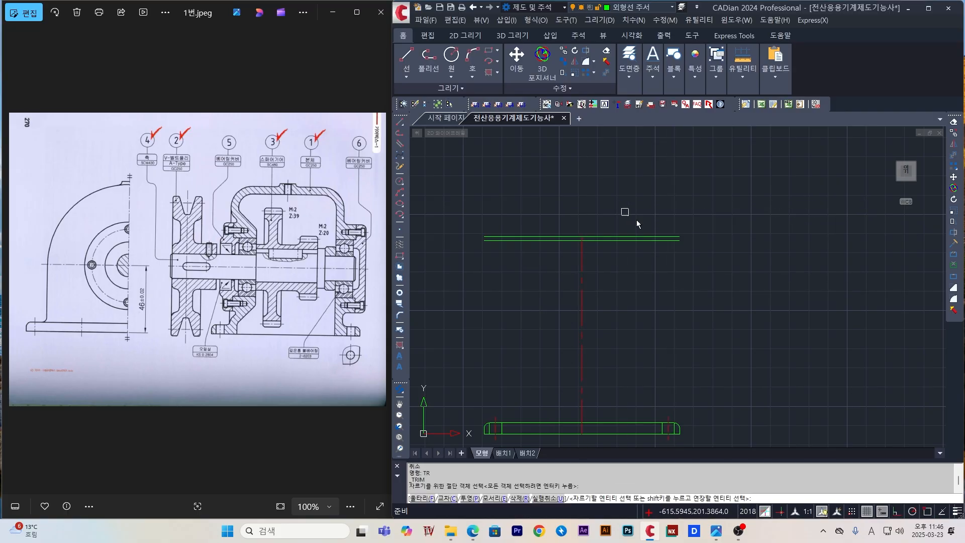
pyautogui.press('Escape')
pyautogui.scroll(2, 608, 280)
pyautogui.press('Escape')
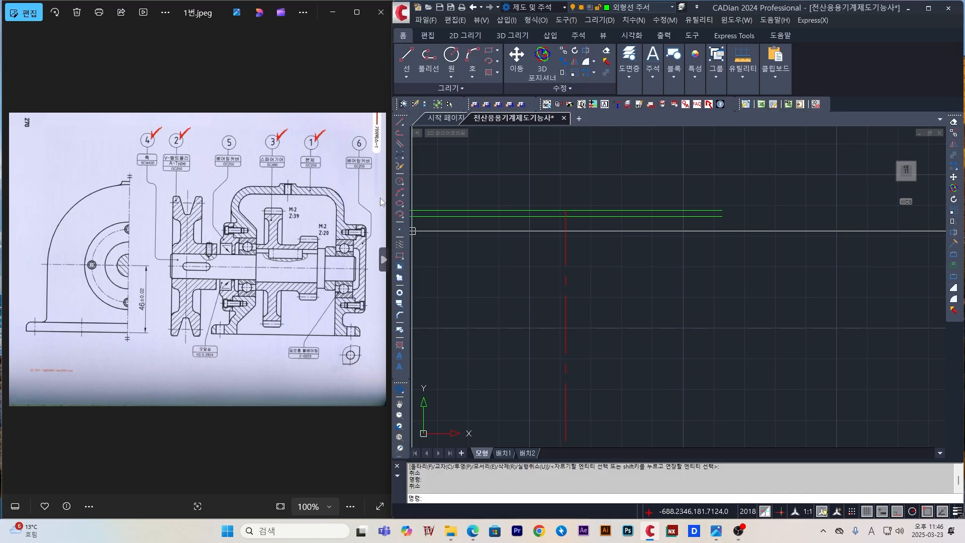
pyautogui.press('Escape')
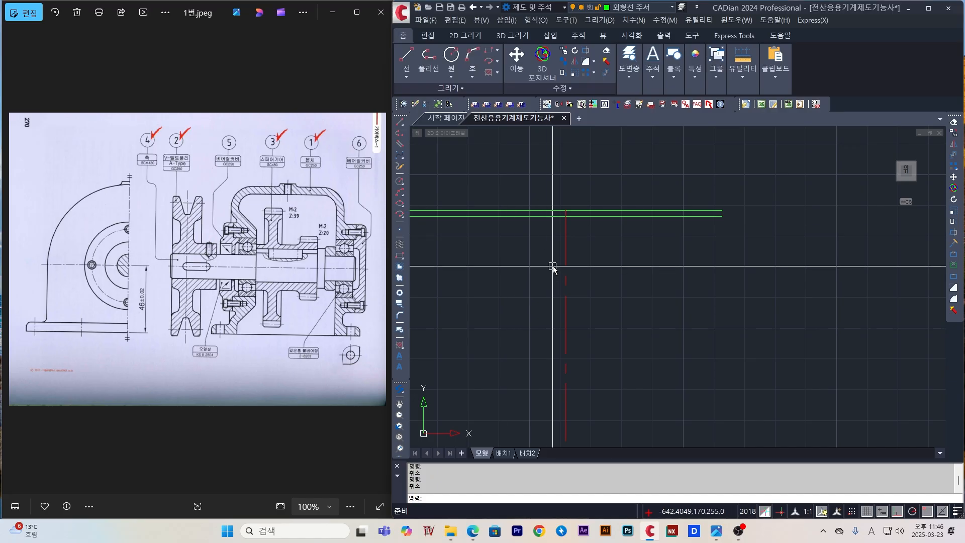
pyautogui.write('o')
pyautogui.press('Return')
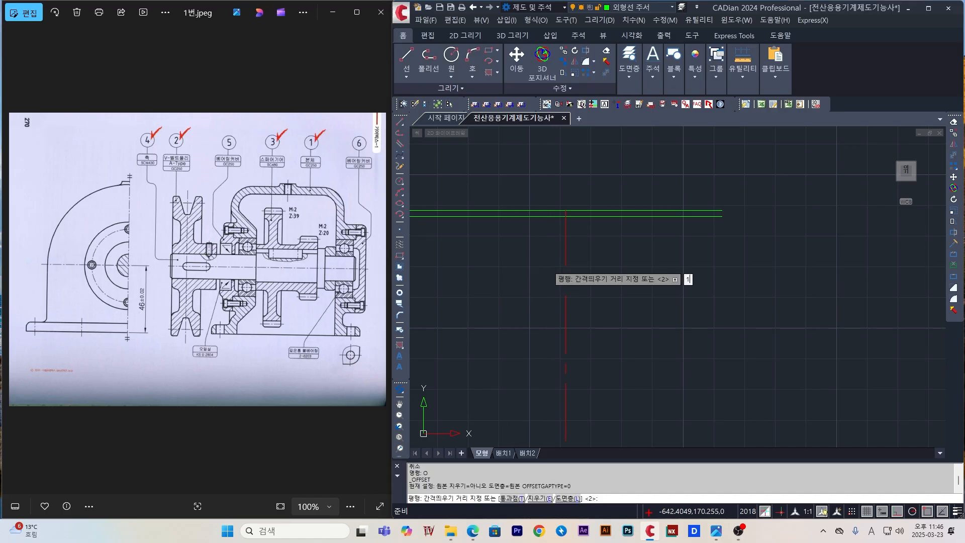
pyautogui.write('10')
pyautogui.press('Return')
pyautogui.press('Escape')
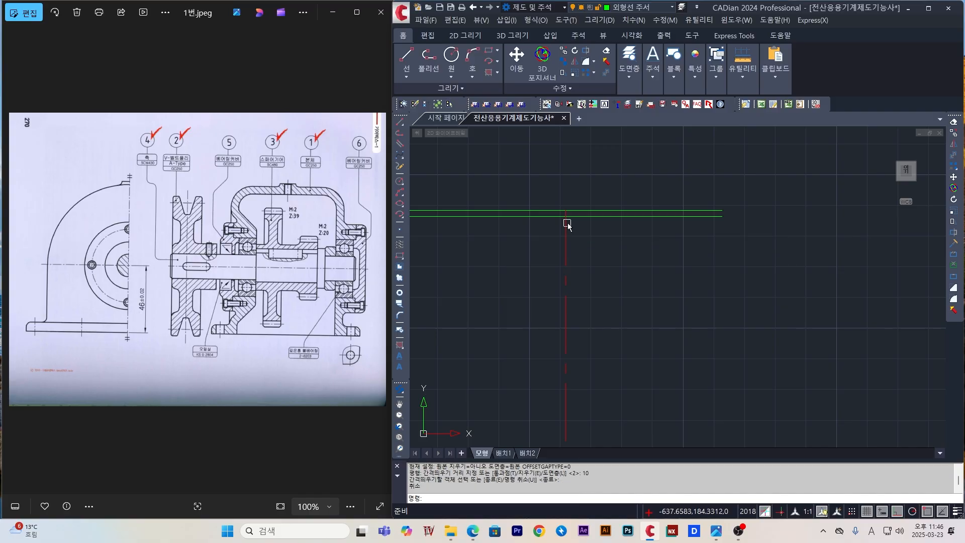
# - Offset the vertical centre line by 5 mm to both sides
pyautogui.write('o')
pyautogui.press('Return')
pyautogui.write('5')
pyautogui.press('Return')
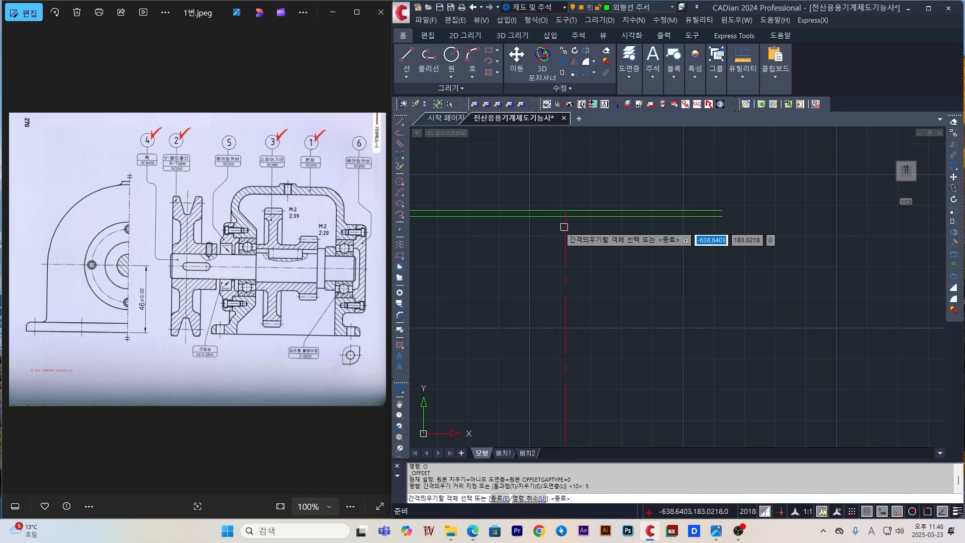
pyautogui.click(564, 225)
pyautogui.click(612, 237)
pyautogui.click(565, 232)
pyautogui.click(535, 251)
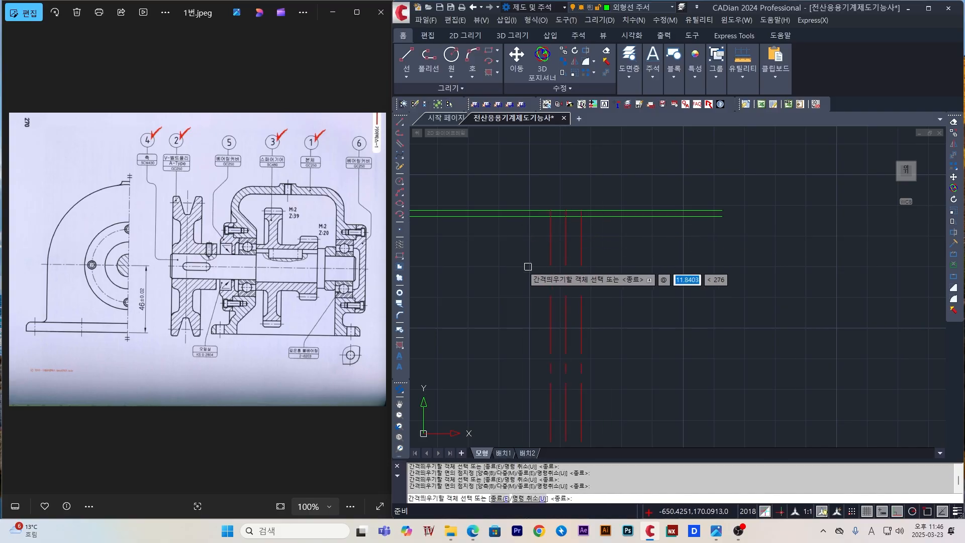
pyautogui.press('Escape')
pyautogui.press('Escape')
# - Match both offset vertical lines to the properties of the green horizontal outline line
pyautogui.write('ma')
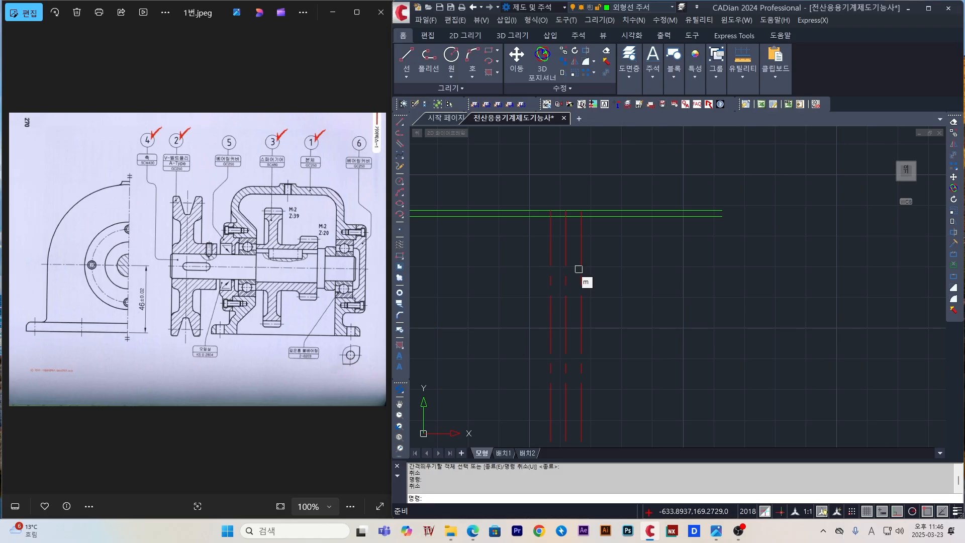
pyautogui.press('Return')
pyautogui.click(592, 216)
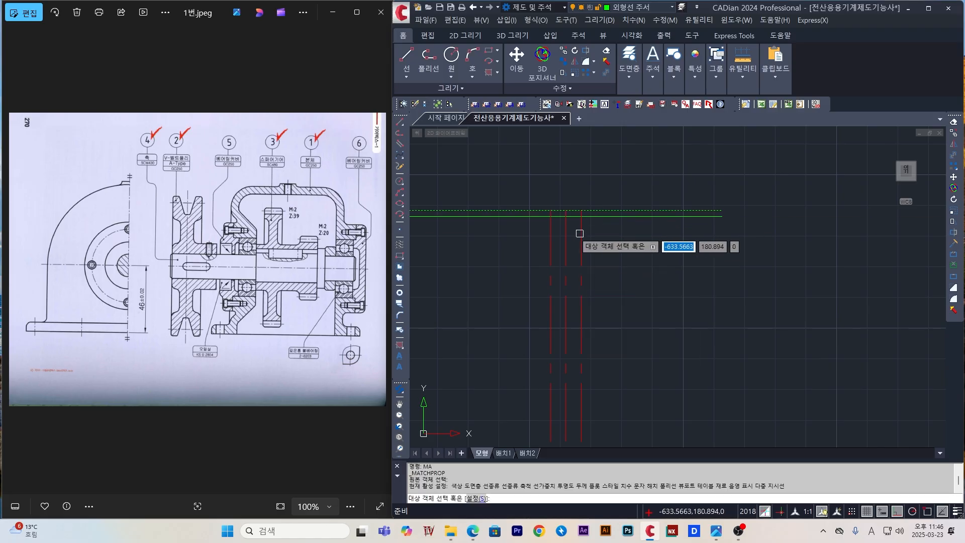
pyautogui.click(551, 233)
pyautogui.click(582, 243)
pyautogui.press('Escape')
pyautogui.press('Escape')
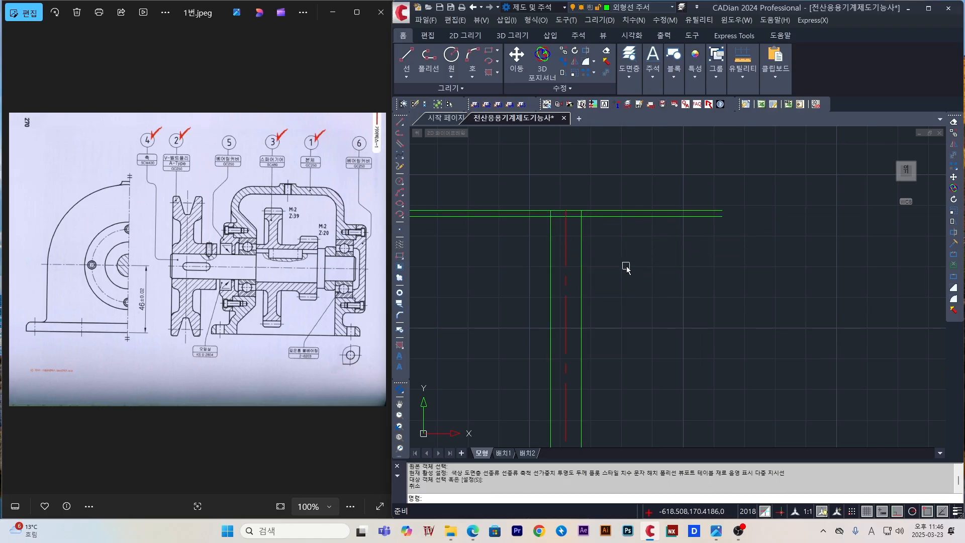
# - Trim the offset verticals below the lower horizontal line and the top line outside them, leaving a small rectangular boss
pyautogui.press('Return')
pyautogui.press('Return')
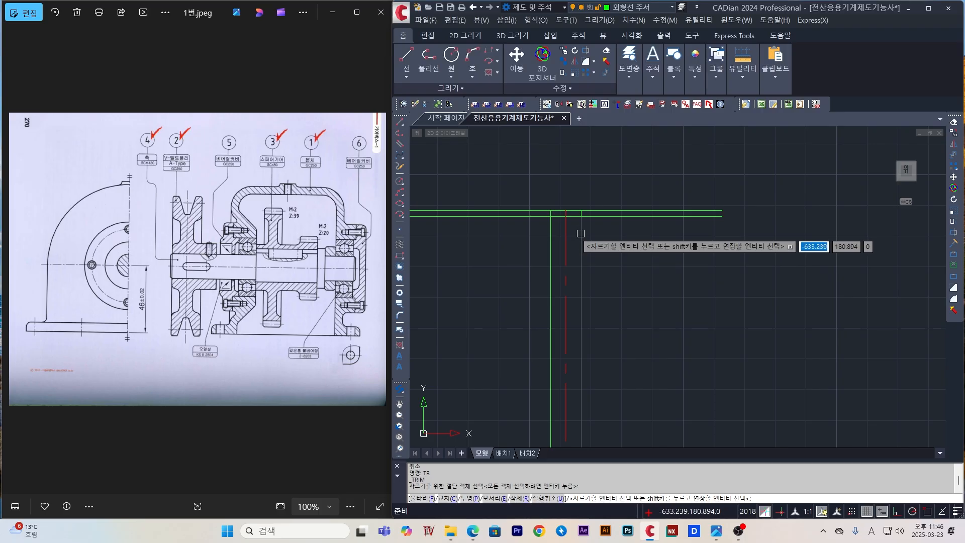
pyautogui.click(580, 232)
pyautogui.click(552, 227)
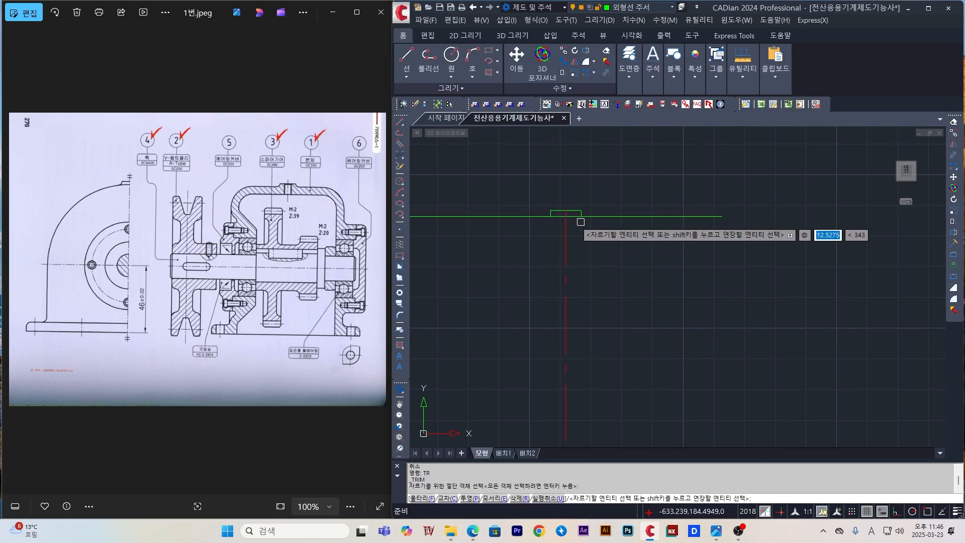
pyautogui.scroll(3, 547, 216)
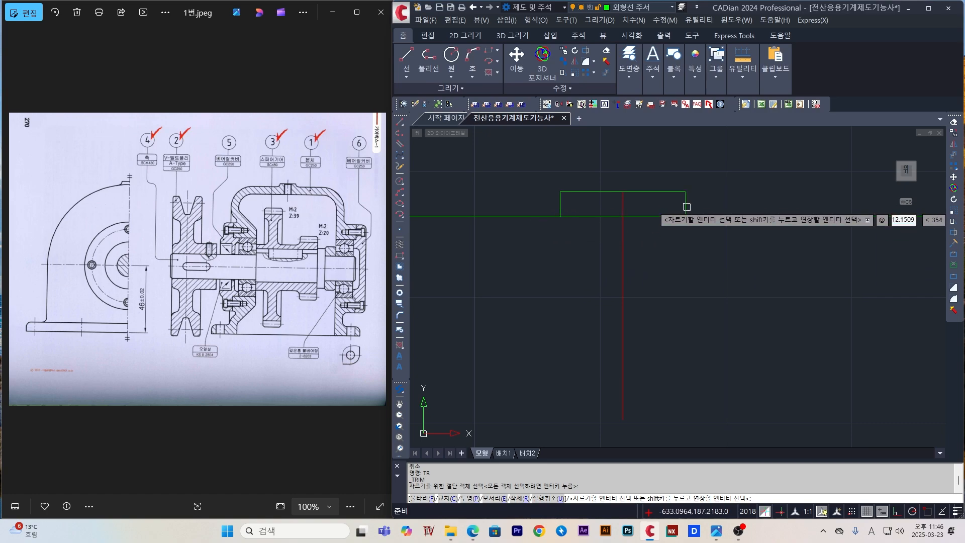
pyautogui.press('Escape')
# - Draw a circle of radius 3 mm above the housing's top line, to the right of the boss
pyautogui.scroll(-5, 706, 239)
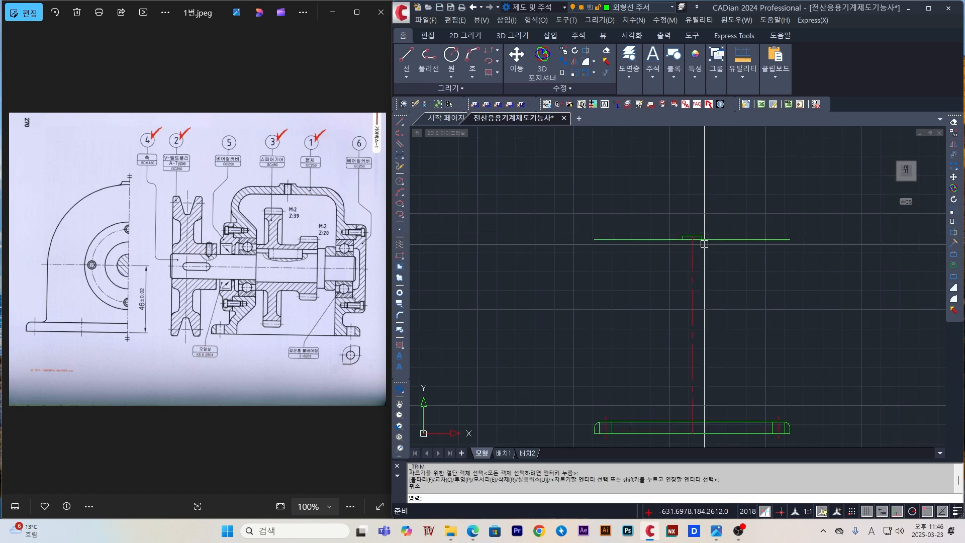
pyautogui.scroll(8, 706, 229)
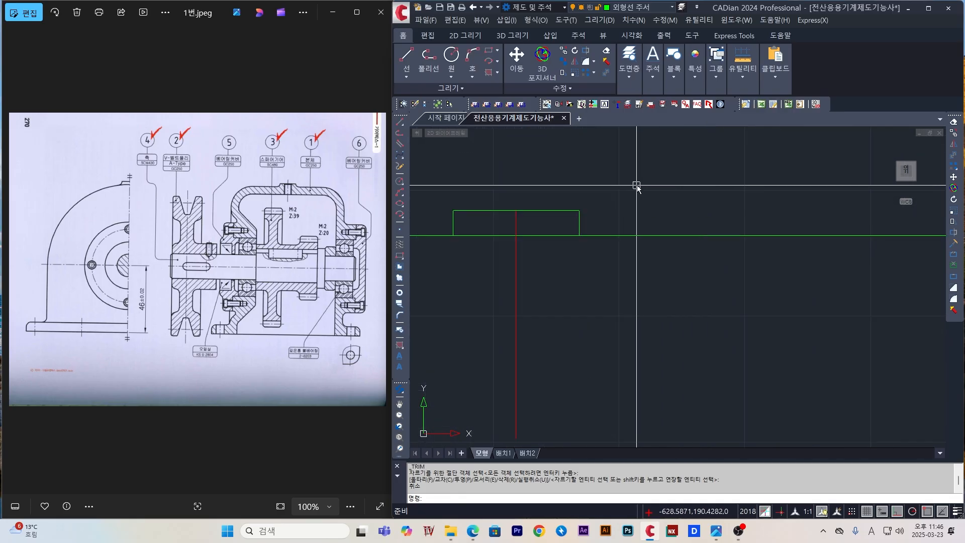
pyautogui.write('c')
pyautogui.press('Return')
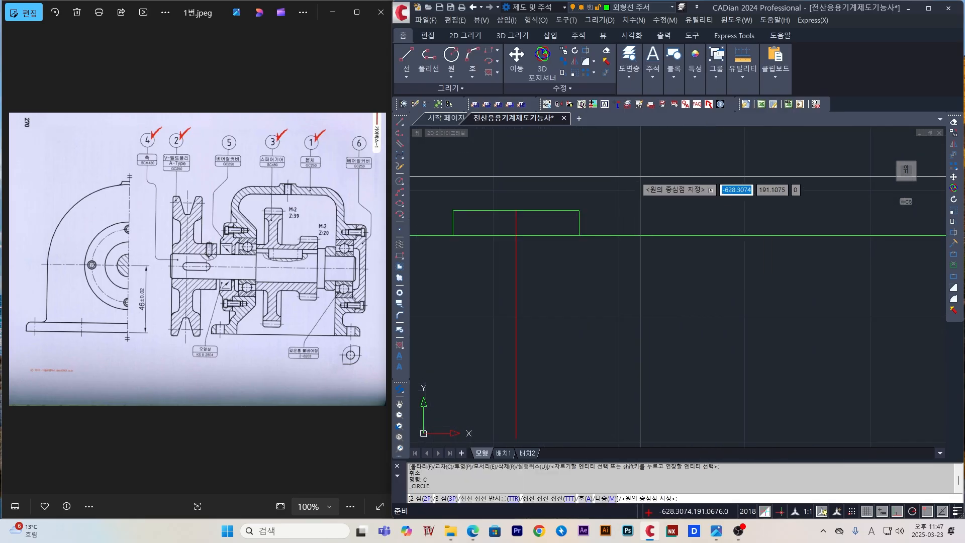
pyautogui.click(638, 175)
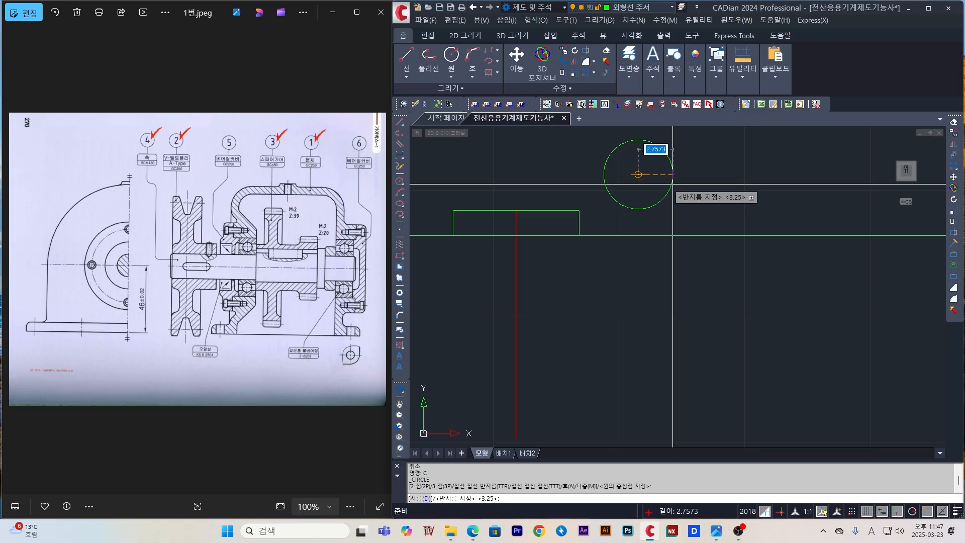
pyautogui.write('3')
pyautogui.press('Return')
pyautogui.press('Escape')
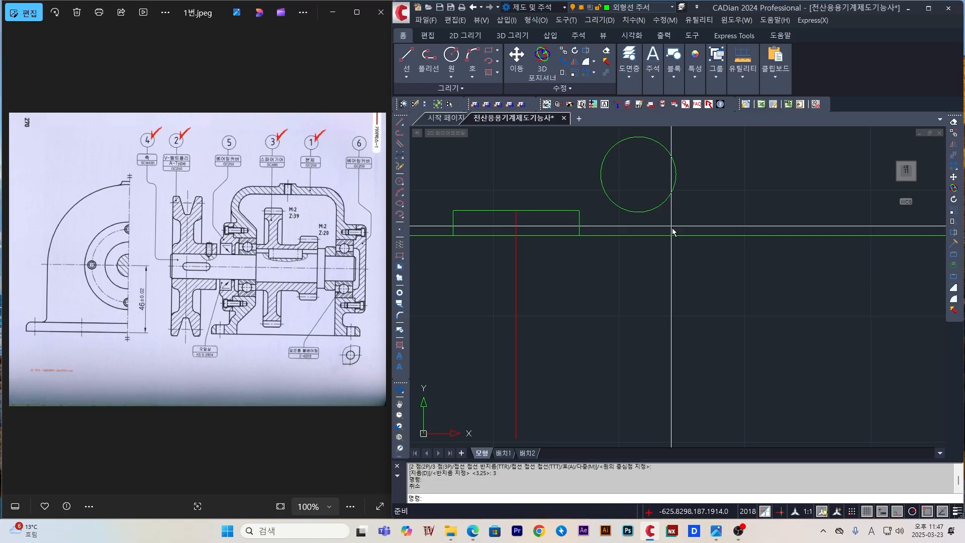
# - Move the circle straight down from its bottom quadrant point onto the housing's top line
pyautogui.moveTo(671, 216); pyautogui.dragTo(628, 190)
pyautogui.write('m')
pyautogui.press('Return')
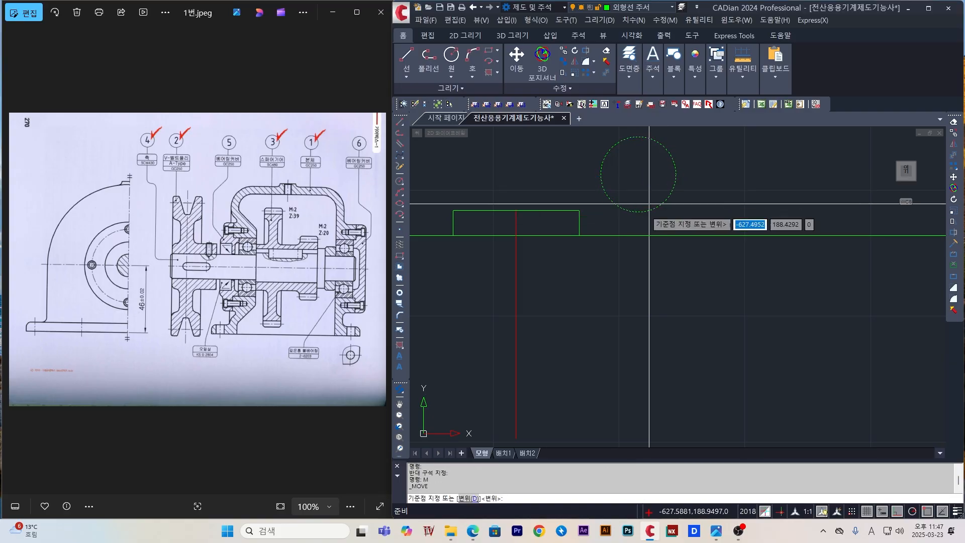
pyautogui.click(638, 212)
pyautogui.click(638, 235)
pyautogui.press('Return')
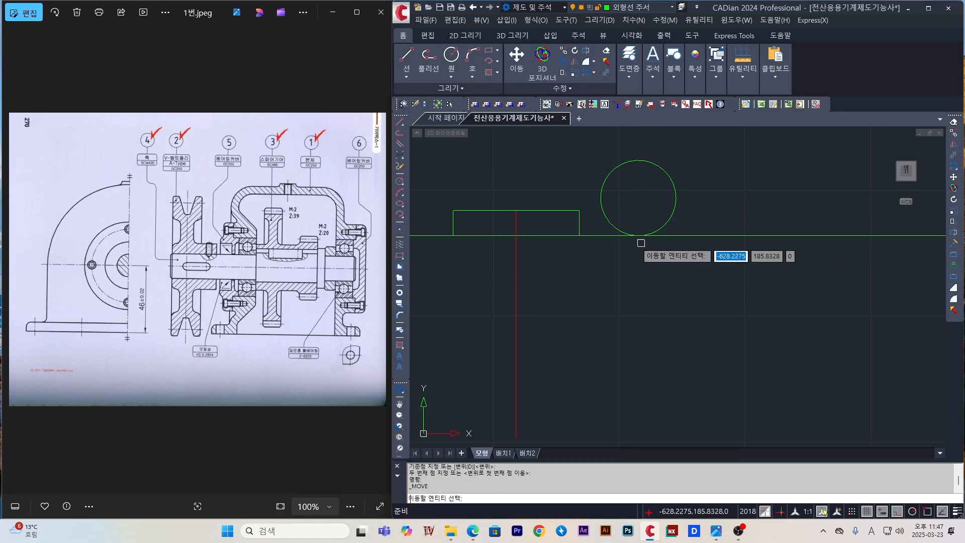
pyautogui.press('Escape')
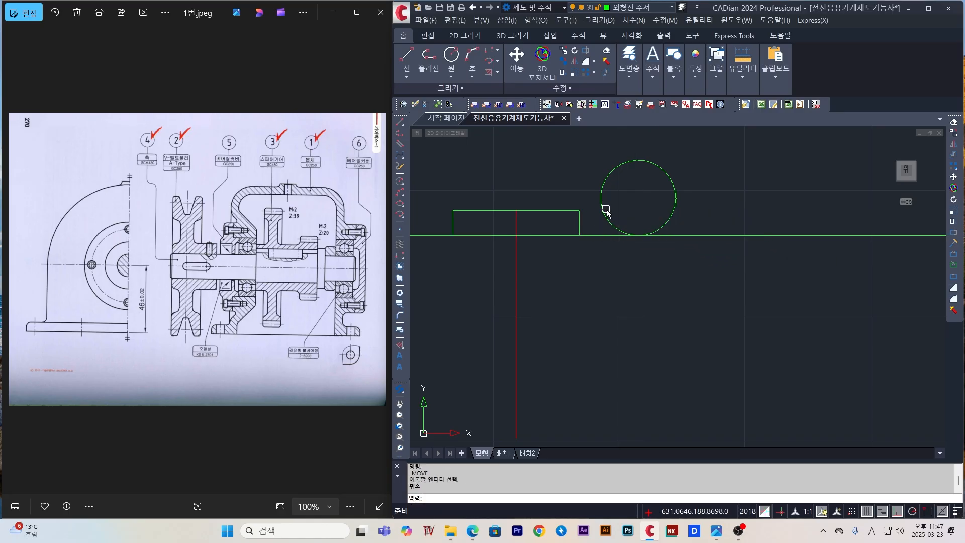
pyautogui.press('Escape')
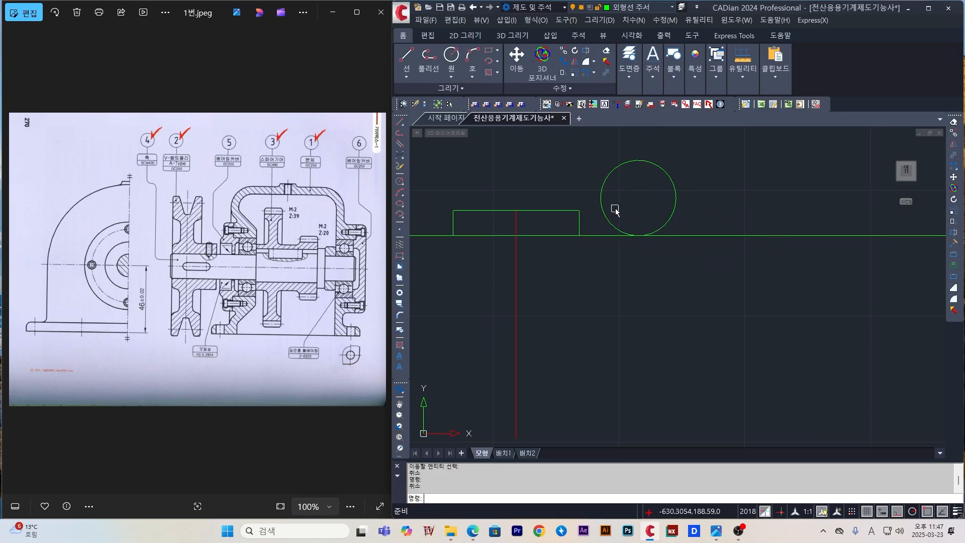
# - Move the circle horizontally toward the boss until it crosses the boss's top line
pyautogui.click(603, 189)
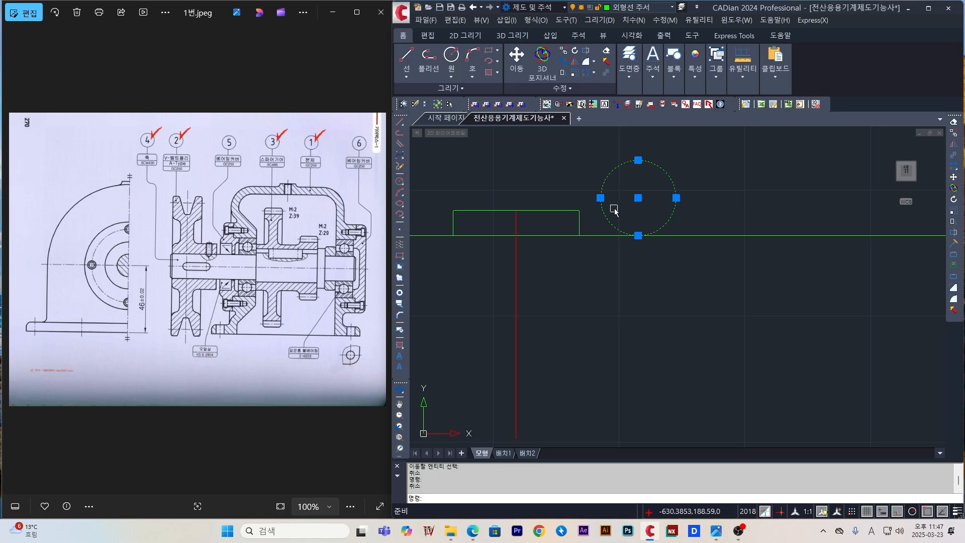
pyautogui.write('M')
pyautogui.press('Return')
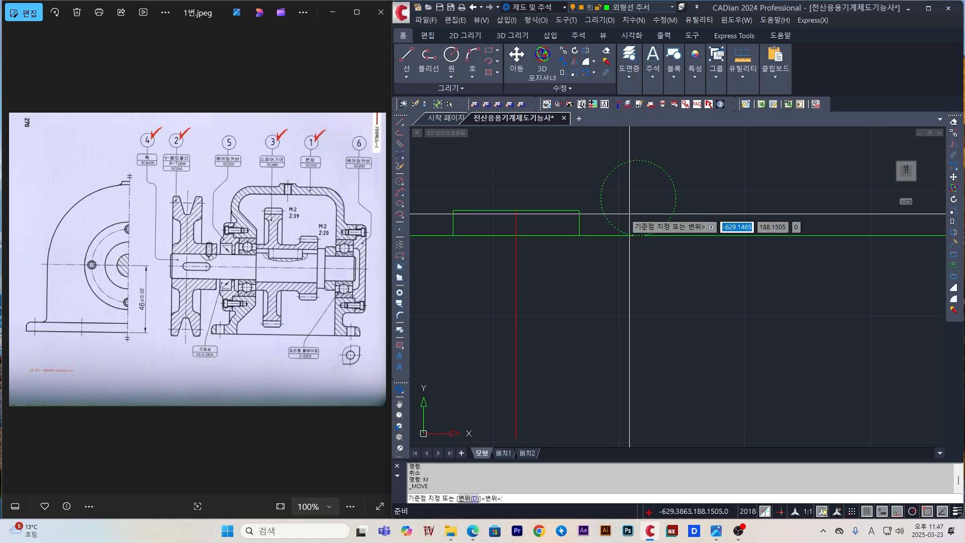
pyautogui.click(600, 198)
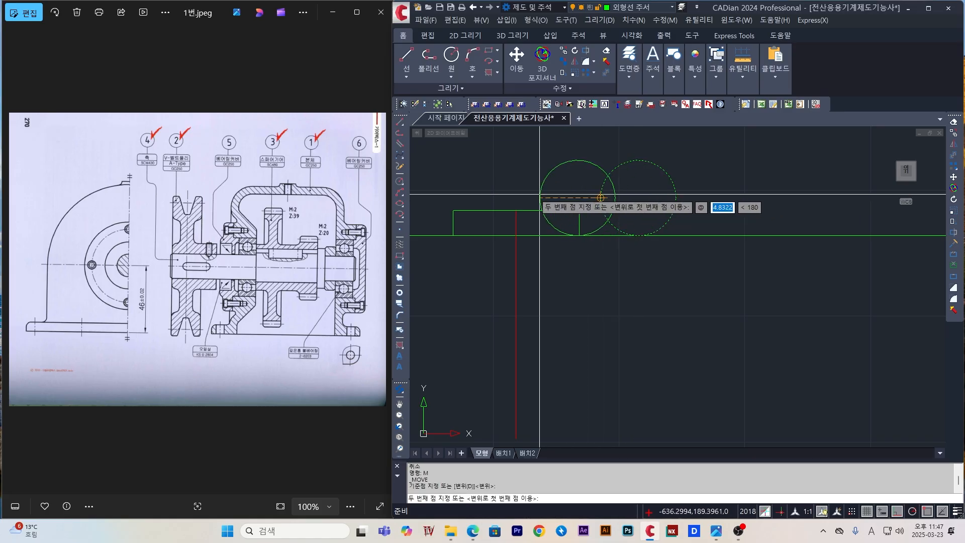
pyautogui.press('Escape')
# - Move the circle from its intersection with the boss's top line to the top corner of the boss's right vertical line
pyautogui.scroll(4, 558, 211)
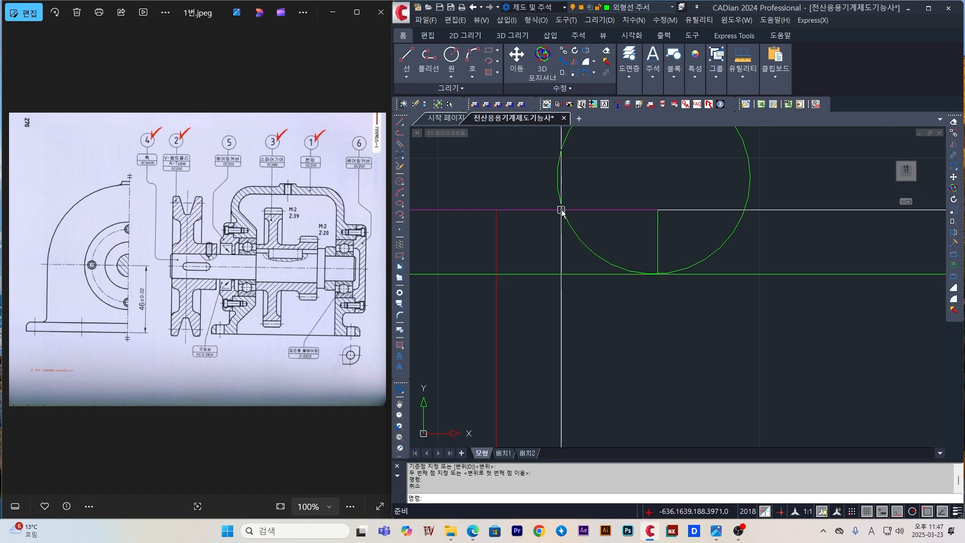
pyautogui.click(525, 150)
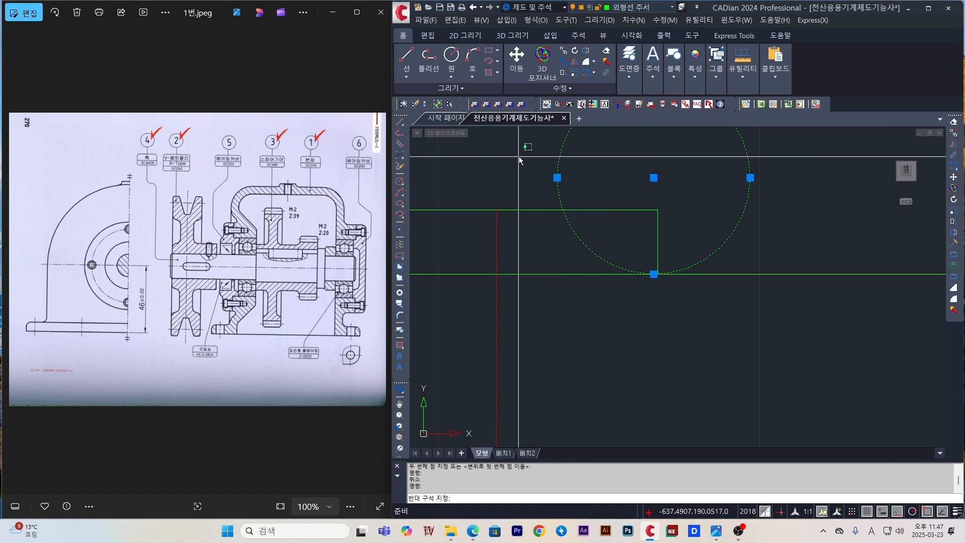
pyautogui.write('M')
pyautogui.press('Return')
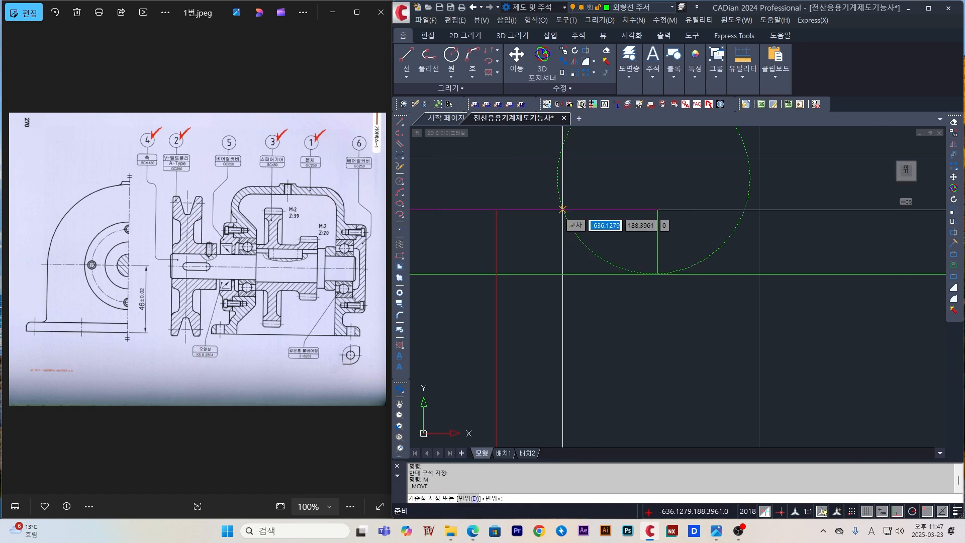
pyautogui.click(563, 209)
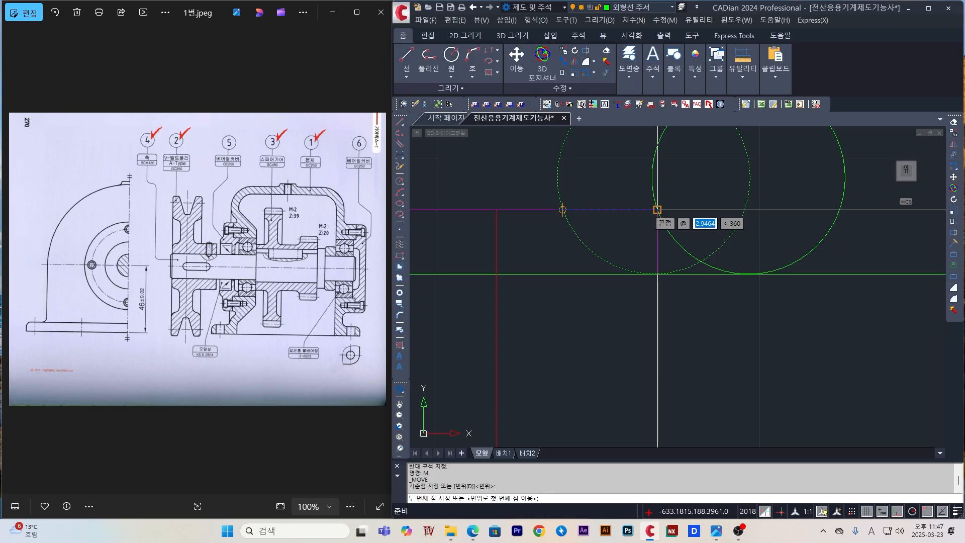
pyautogui.click(657, 209)
pyautogui.press('Escape')
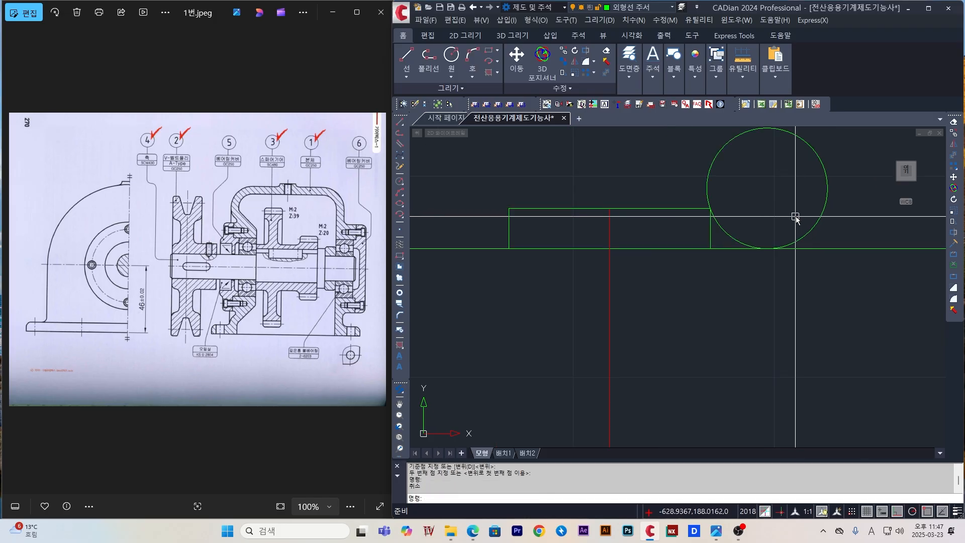
# - Trim the circle to the concave arc between the boss's top corner and the housing line, and delete the boss's right vertical line
pyautogui.write('TR')
pyautogui.press('Return')
pyautogui.scroll(-2, 798, 207)
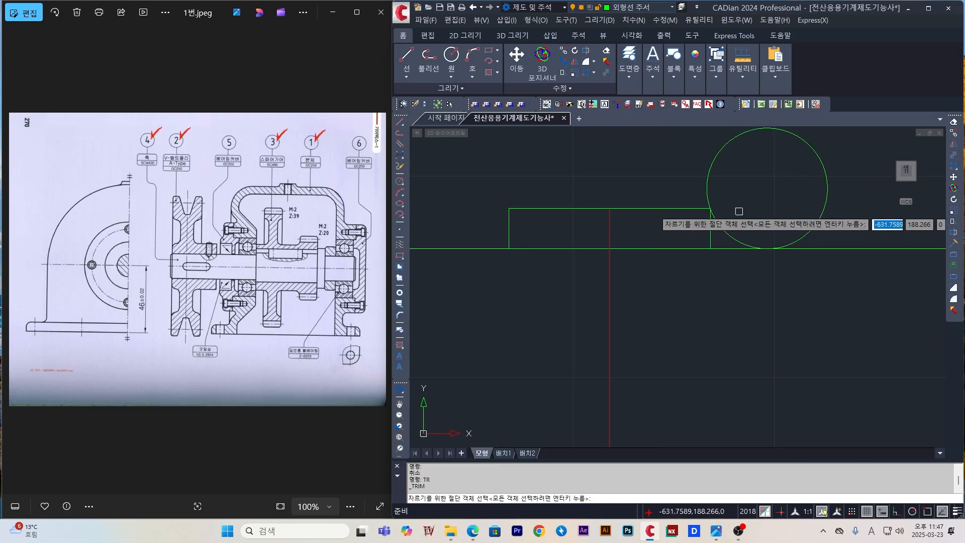
pyautogui.press('Return')
pyautogui.click(709, 171)
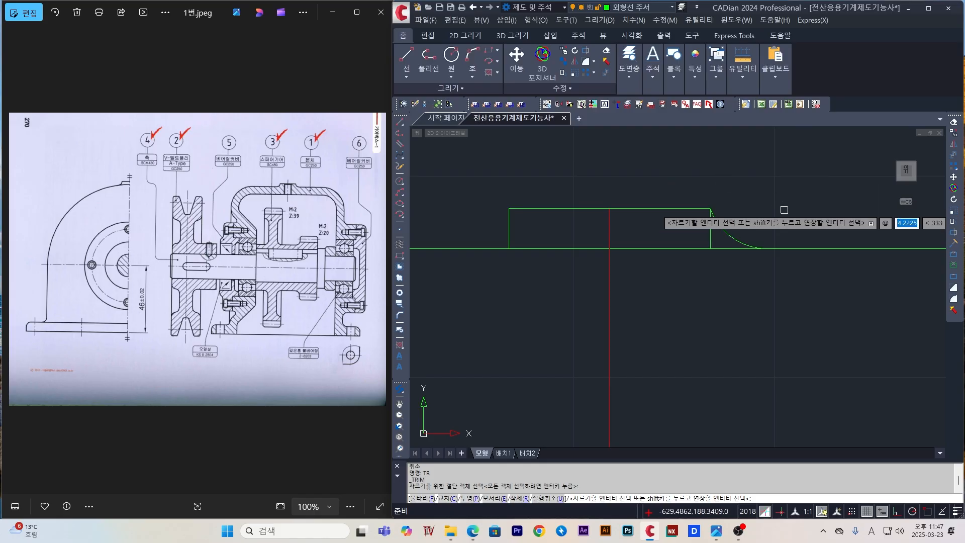
pyautogui.press('Escape')
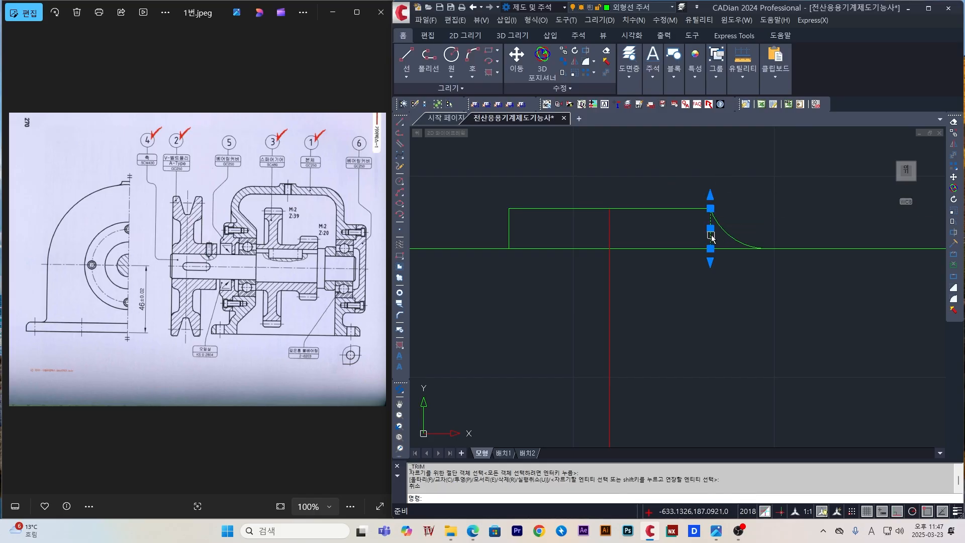
pyautogui.press('Delete')
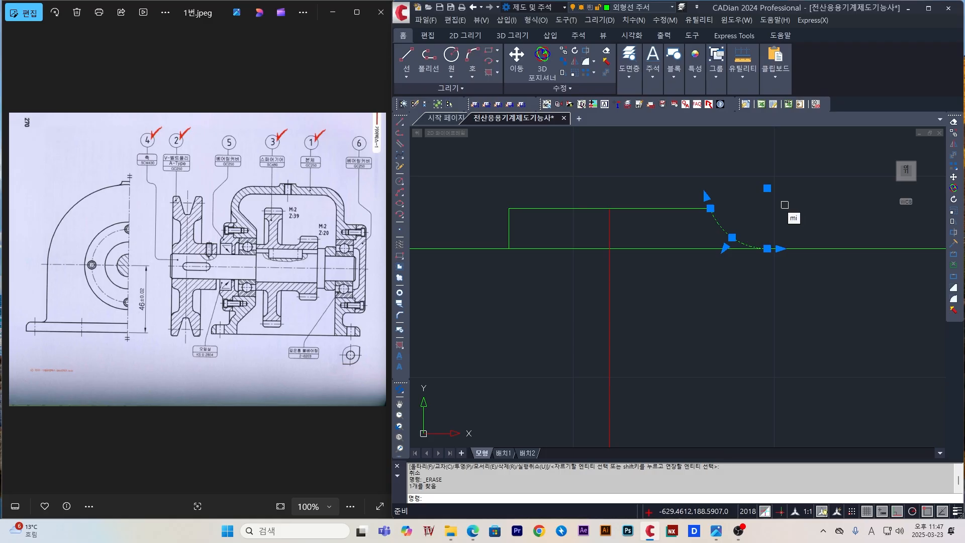
# - Mirror the concave arc about the vertical centre line to the boss's other side, keeping the original
pyautogui.press('Return')
pyautogui.click(609, 248)
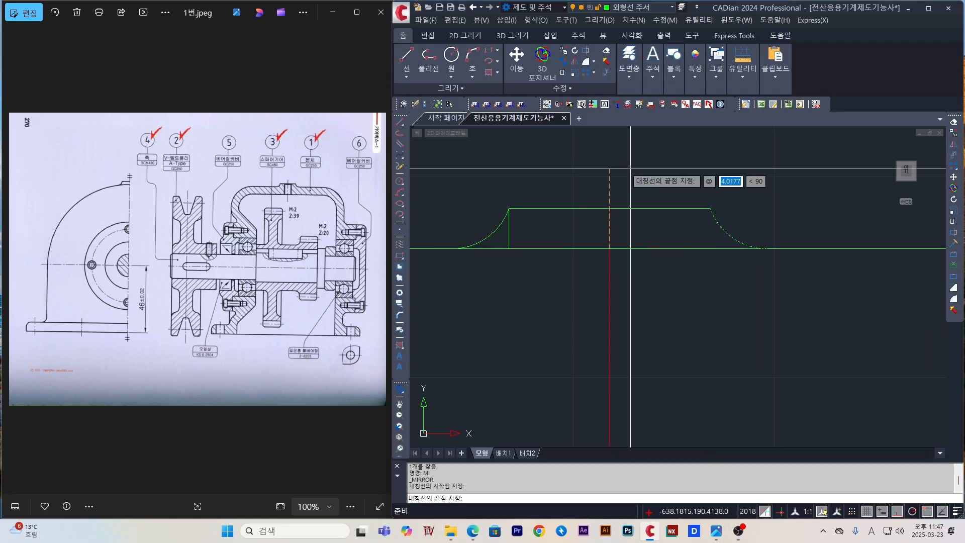
pyautogui.click(631, 168)
pyautogui.press('Return')
# - Delete the boss's remaining left vertical line
pyautogui.click(505, 229)
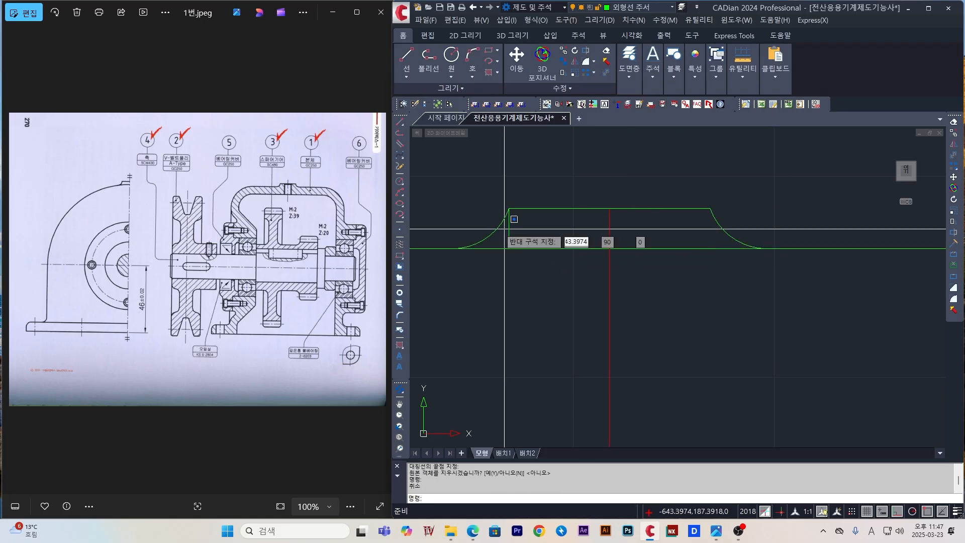
pyautogui.click(511, 229)
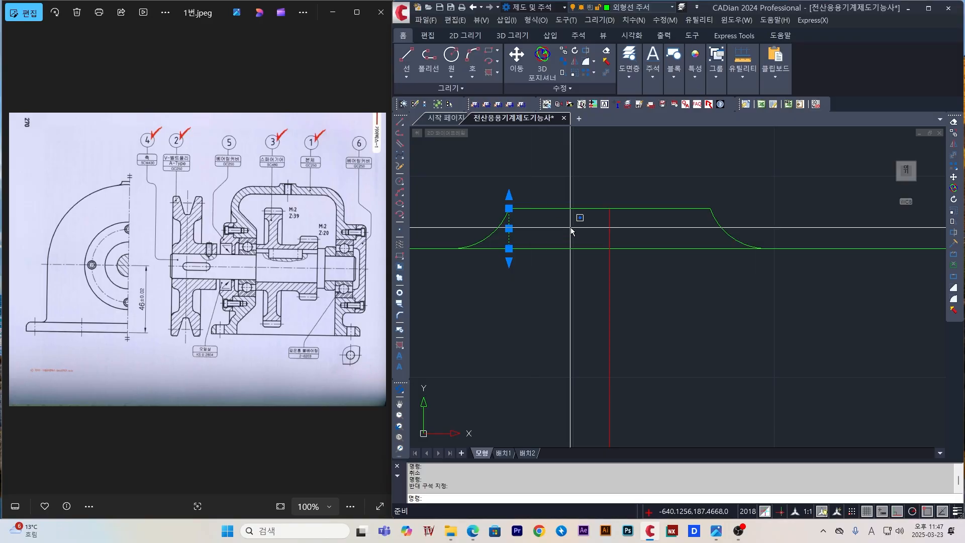
pyautogui.press('Delete')
pyautogui.scroll(-4, 603, 286)
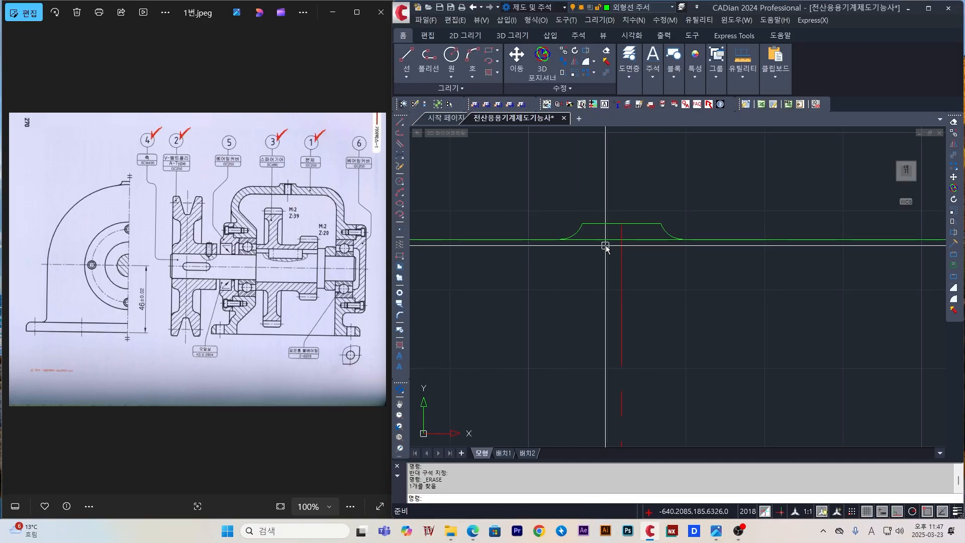
pyautogui.press('Escape')
pyautogui.press('Escape')
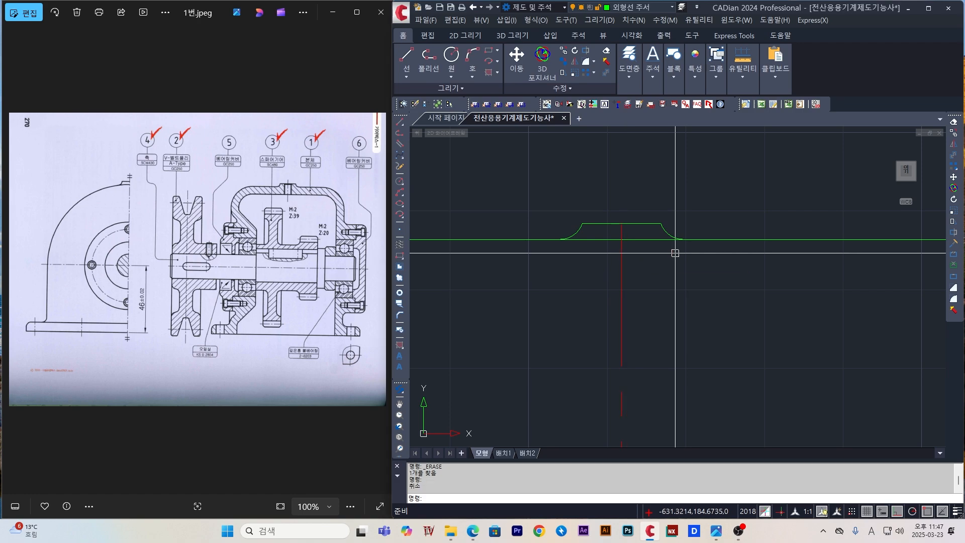
# - Offset the housing's top line 5 mm downward to form the inner wall line
pyautogui.scroll(-8, 674, 251)
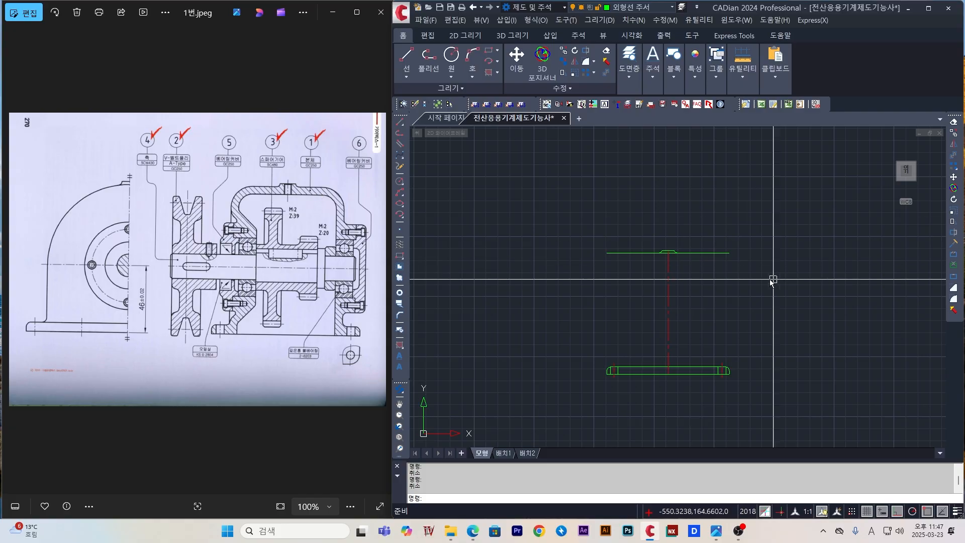
pyautogui.write('o')
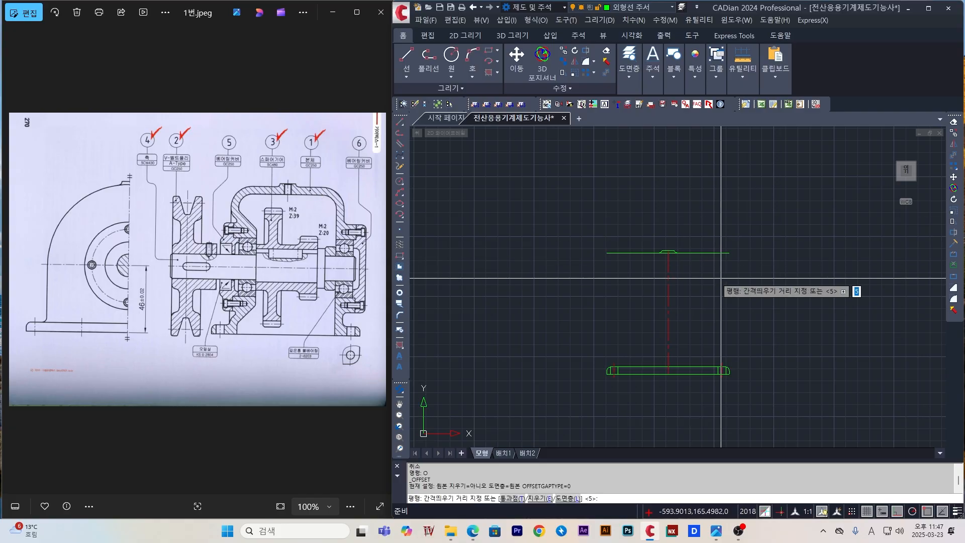
pyautogui.press('Return')
pyautogui.press('Return')
pyautogui.click(709, 254)
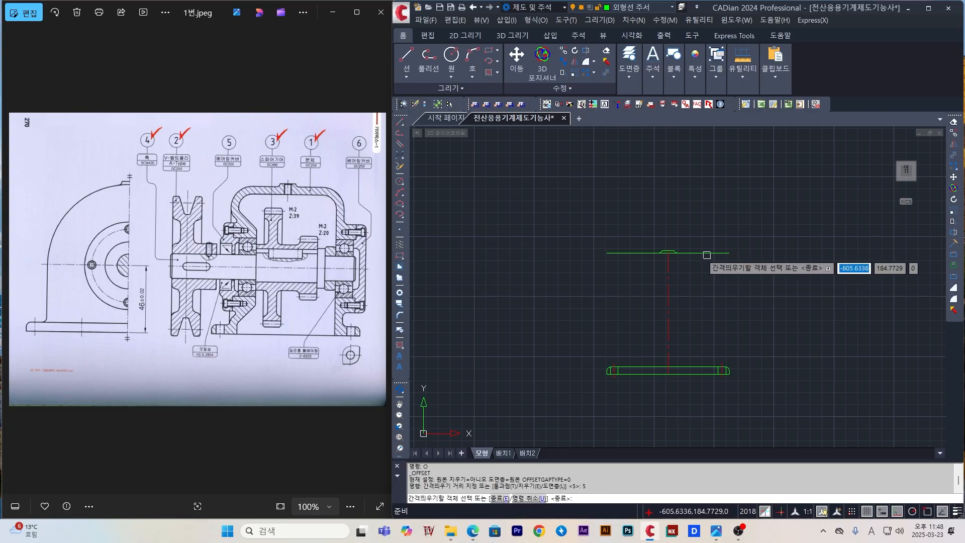
pyautogui.click(712, 272)
pyautogui.press('Escape')
pyautogui.press('Escape')
pyautogui.scroll(4, 734, 271)
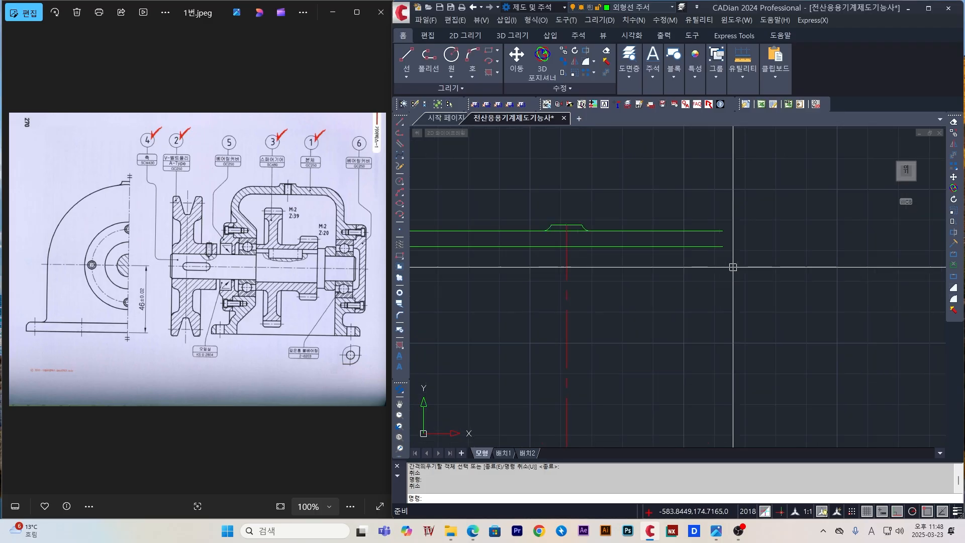
pyautogui.moveTo(610, 280); pyautogui.dragTo(654, 295, button='middle')
pyautogui.scroll(5, 573, 249)
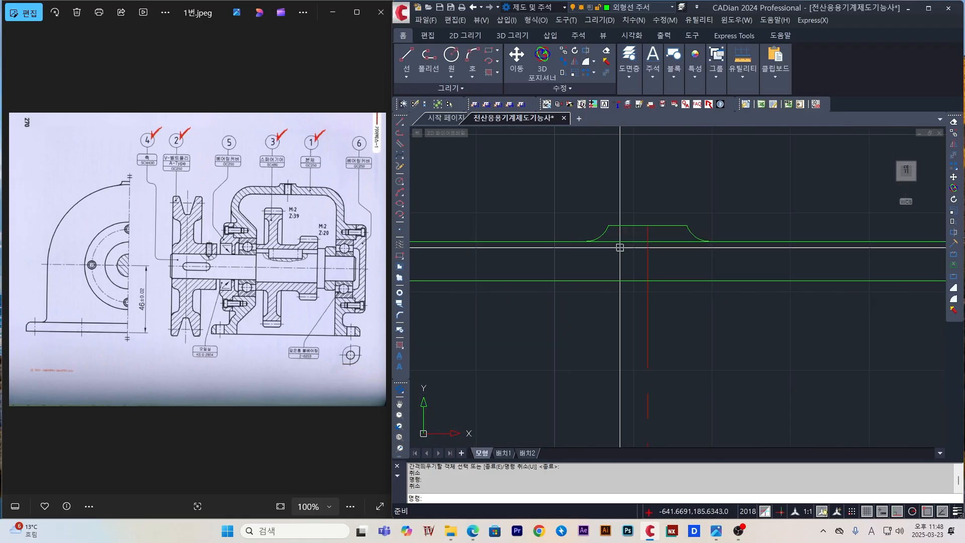
pyautogui.write('tr')
pyautogui.press('Return')
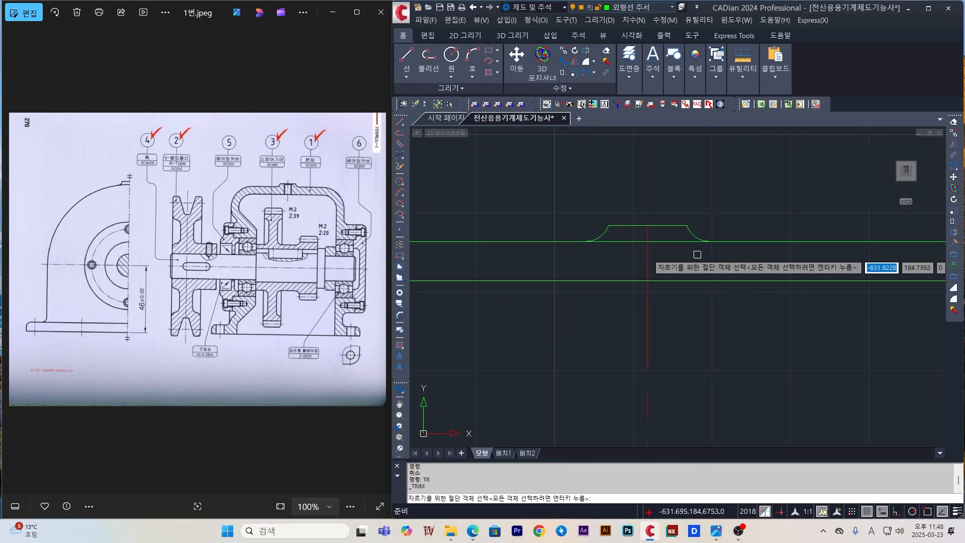
pyautogui.click(647, 241)
pyautogui.press('Escape')
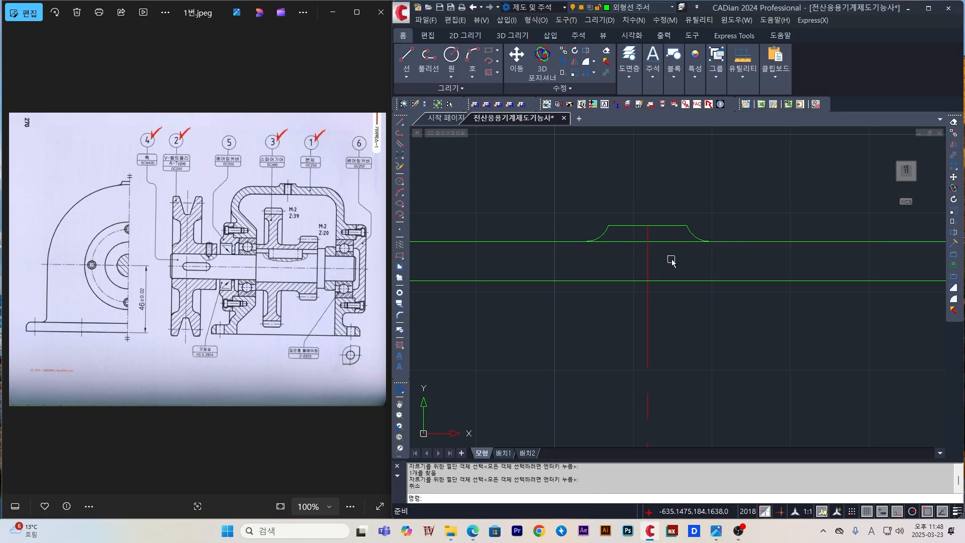
# - Trim away the line segment running beneath the raised boss on the housing's top edge
pyautogui.write('tr')
pyautogui.press('Return')
pyautogui.press('Return')
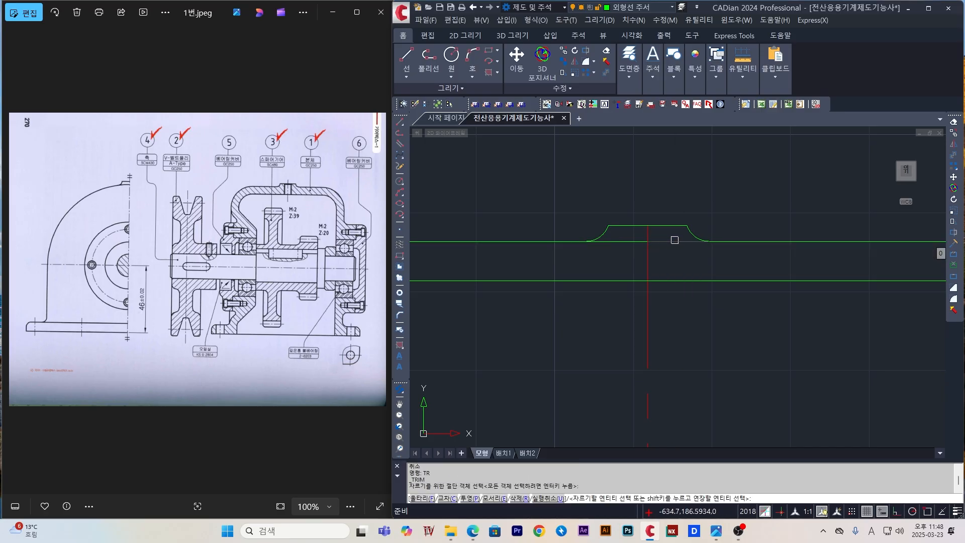
pyautogui.press('Escape')
# - Draw a vertical projection line from the lower end of the plan view's left inner wall down past the base plate view
pyautogui.scroll(-5, 716, 285)
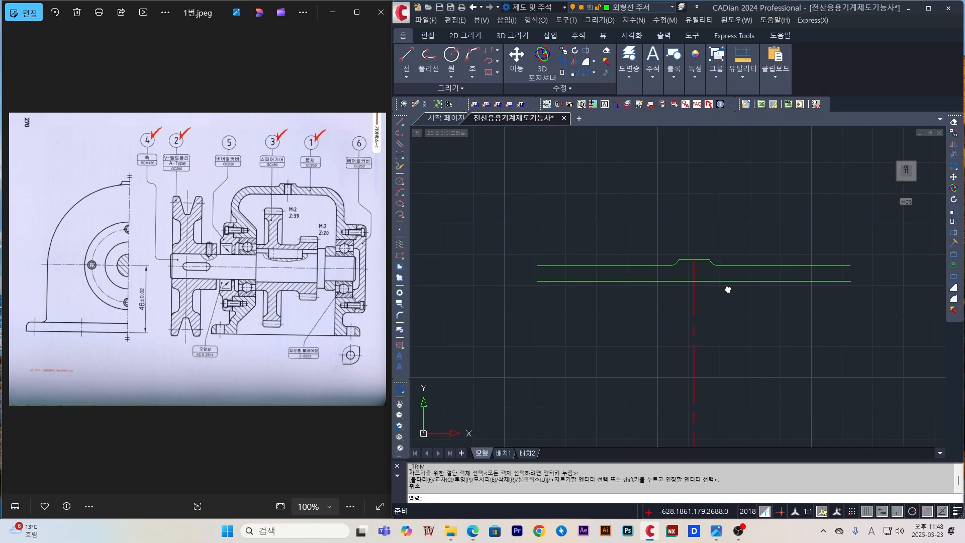
pyautogui.scroll(-2, 717, 285)
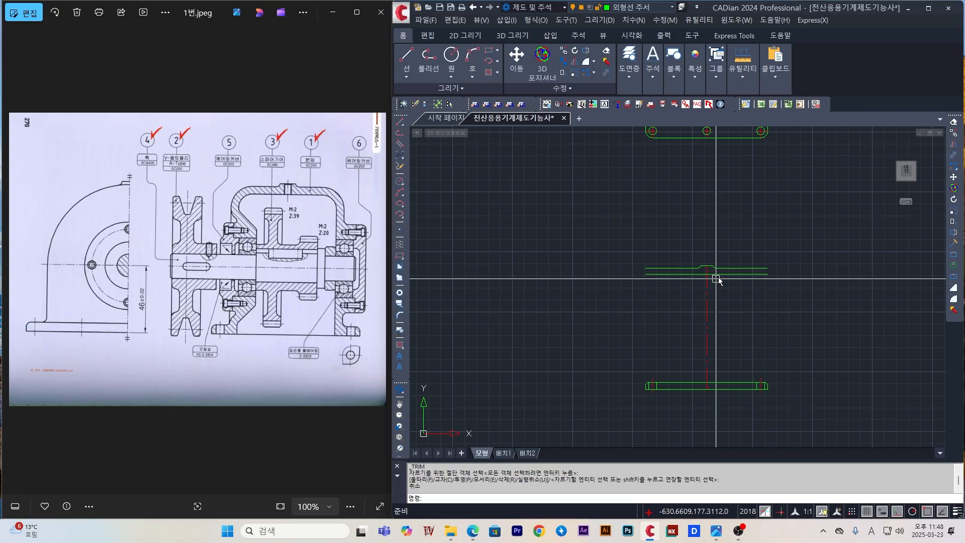
pyautogui.moveTo(718, 280); pyautogui.dragTo(730, 300, button='middle')
pyautogui.write('l')
pyautogui.press('Return')
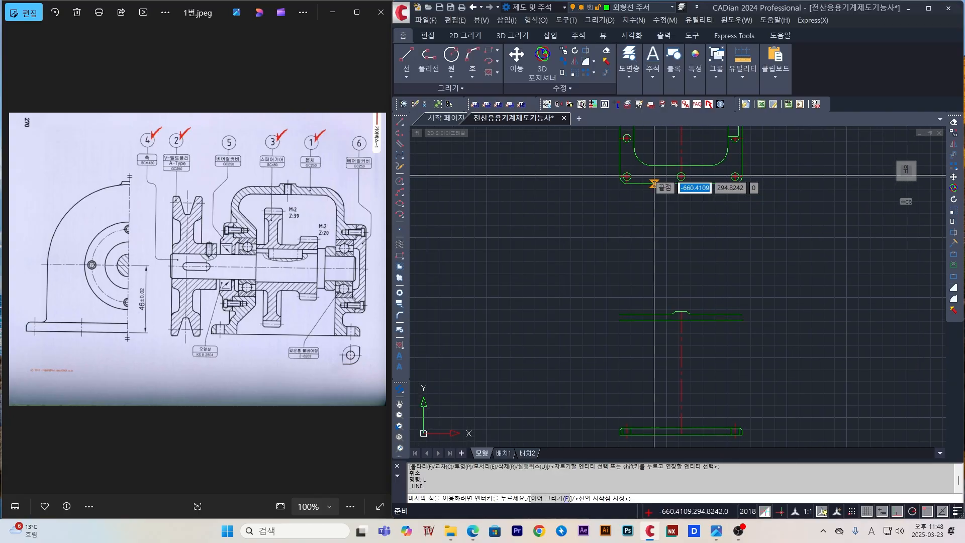
pyautogui.scroll(2, 636, 138)
pyautogui.click(630, 167)
pyautogui.scroll(-2, 634, 169)
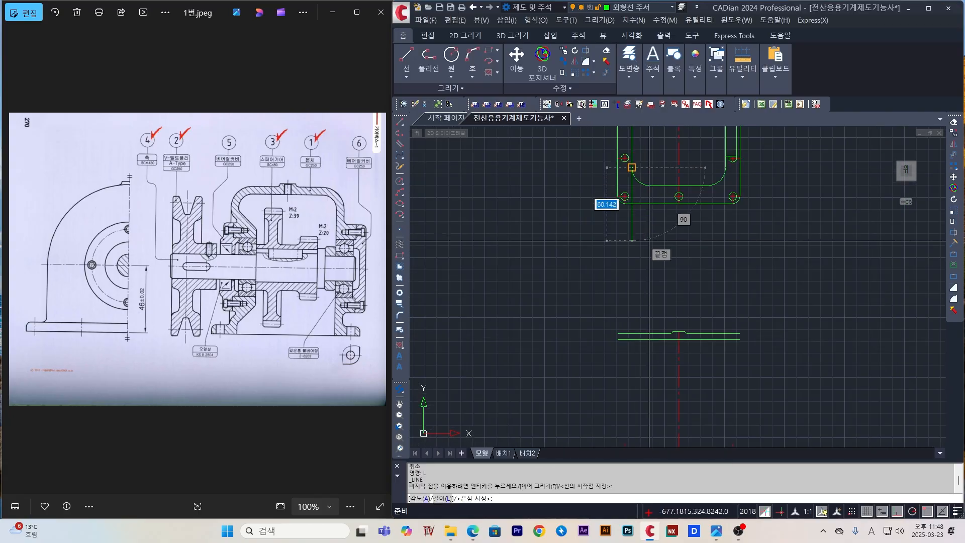
pyautogui.moveTo(649, 241); pyautogui.dragTo(651, 214, button='middle')
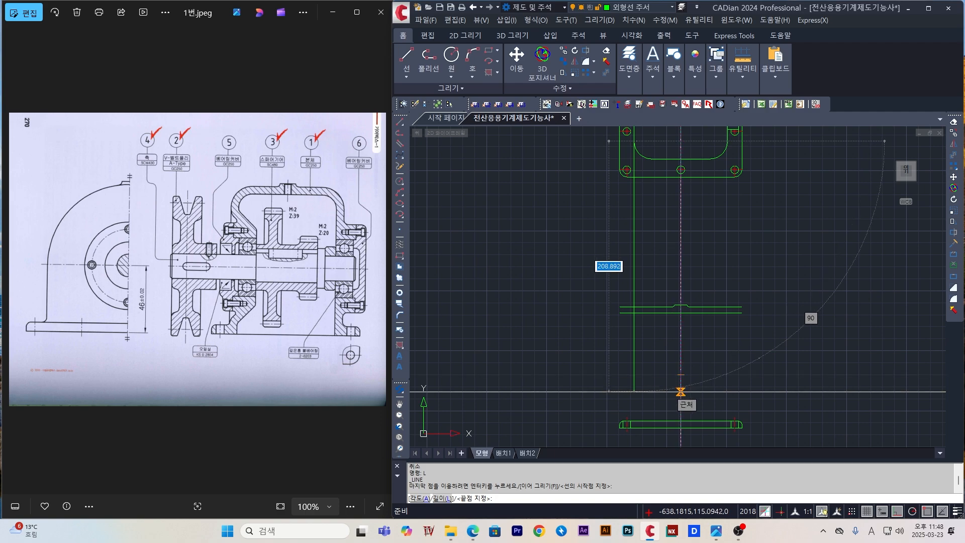
pyautogui.moveTo(678, 369); pyautogui.dragTo(674, 299, button='middle')
pyautogui.click(661, 399)
pyautogui.press('Return')
pyautogui.scroll(-2, 777, 355)
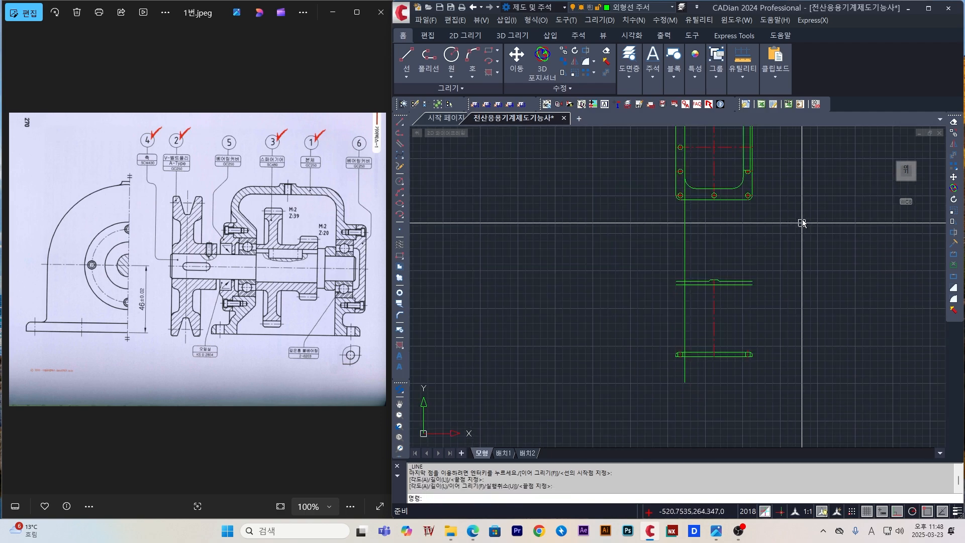
# - Draw a matching vertical projection line from the lower end of the plan view's right inner wall down past the base plate
pyautogui.moveTo(787, 174); pyautogui.dragTo(735, 219, button='middle')
pyautogui.scroll(2, 703, 219)
pyautogui.press('Return')
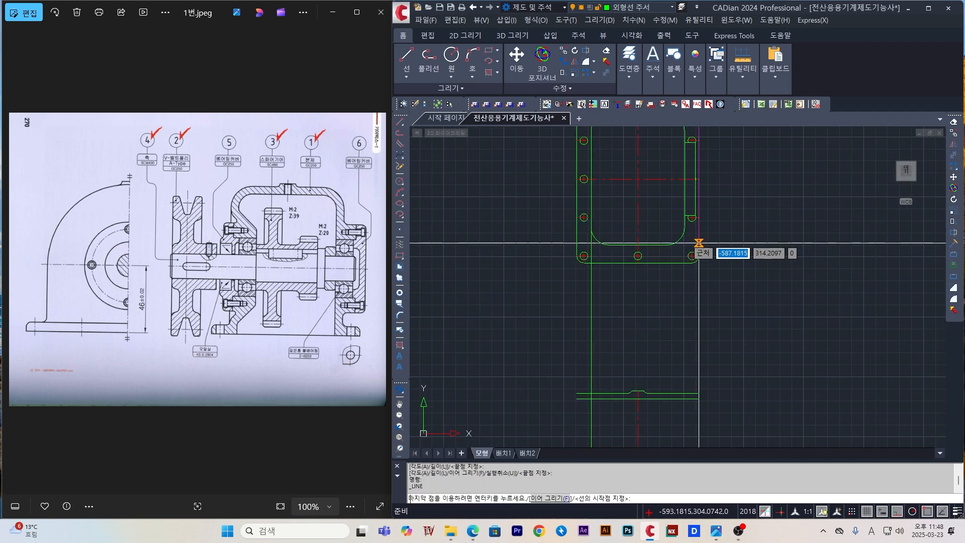
pyautogui.click(684, 221)
pyautogui.moveTo(724, 352); pyautogui.dragTo(723, 191, button='middle')
pyautogui.click(719, 408)
pyautogui.press('Return')
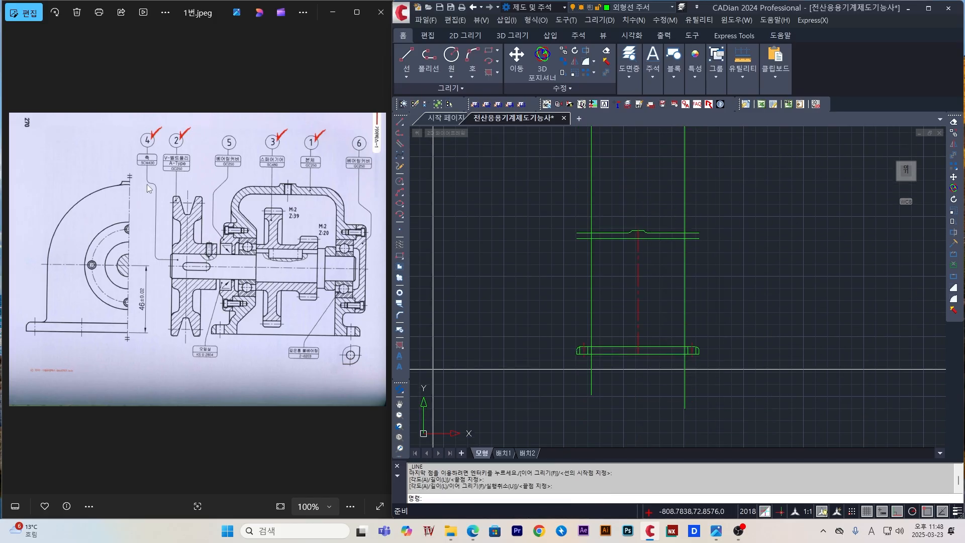
# - Draw a vertical projection line from the recess corner at the plan view's right-hand bolt hole down past the base plate
pyautogui.scroll(-2, 695, 219)
pyautogui.moveTo(706, 187); pyautogui.dragTo(689, 237, button='middle')
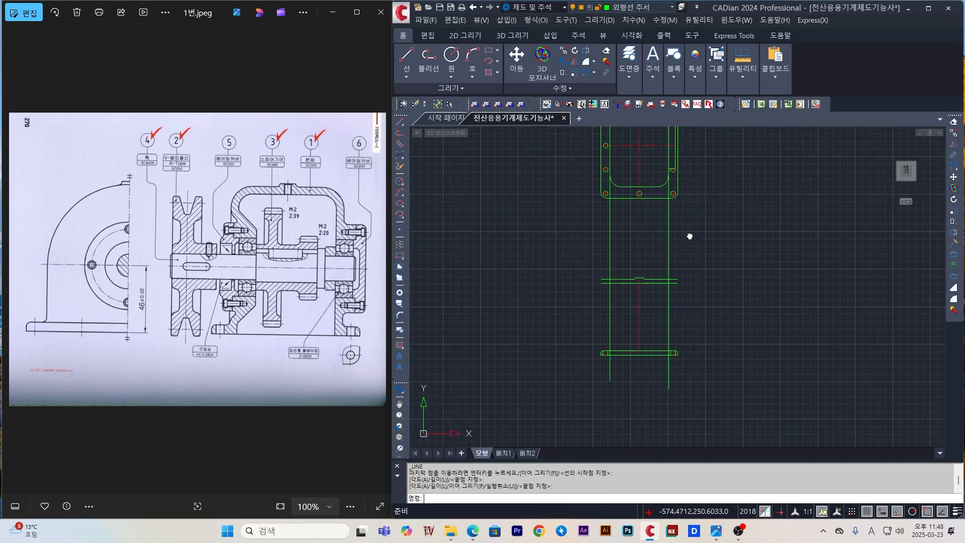
pyautogui.scroll(4, 686, 156)
pyautogui.press('Return')
pyautogui.scroll(6, 643, 196)
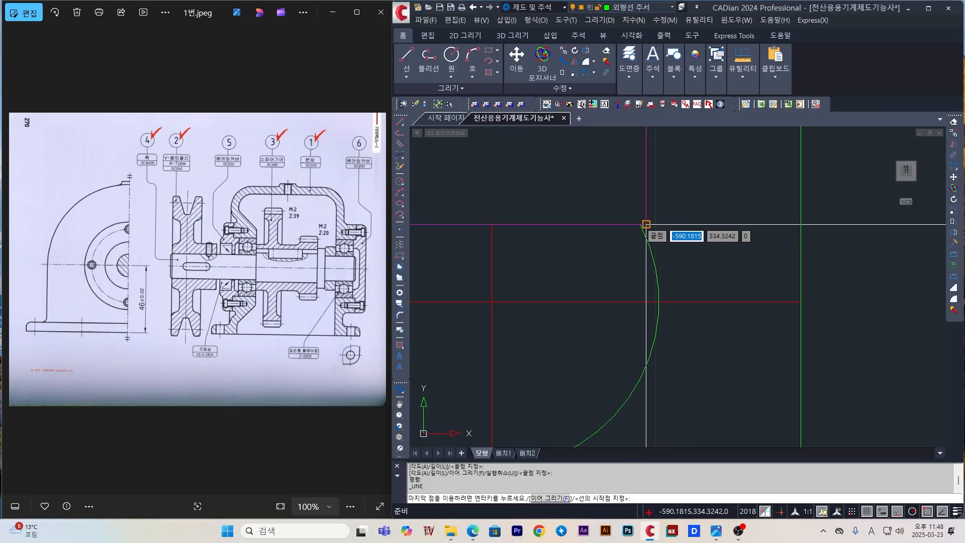
pyautogui.click(646, 224)
pyautogui.scroll(-5, 653, 251)
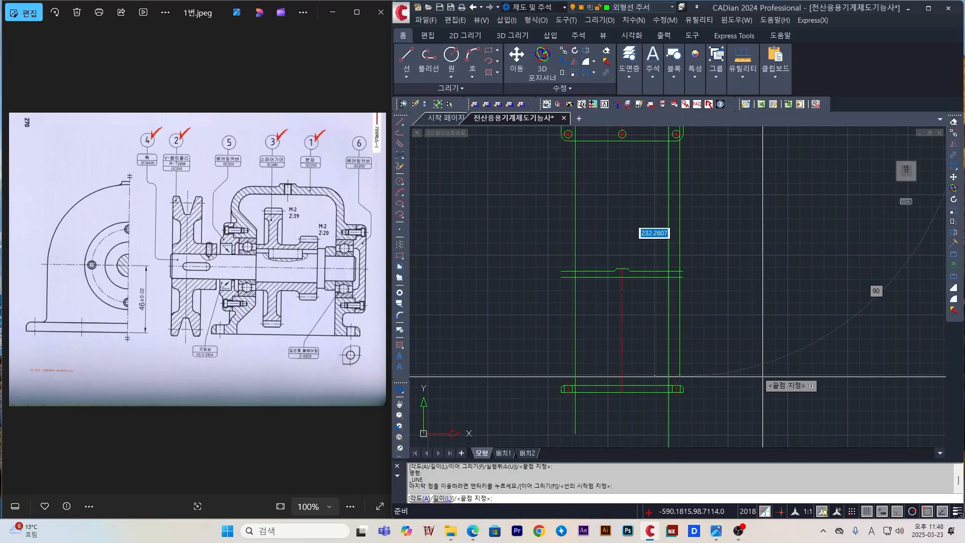
pyautogui.moveTo(755, 413); pyautogui.dragTo(755, 355, button='middle')
pyautogui.click(755, 383)
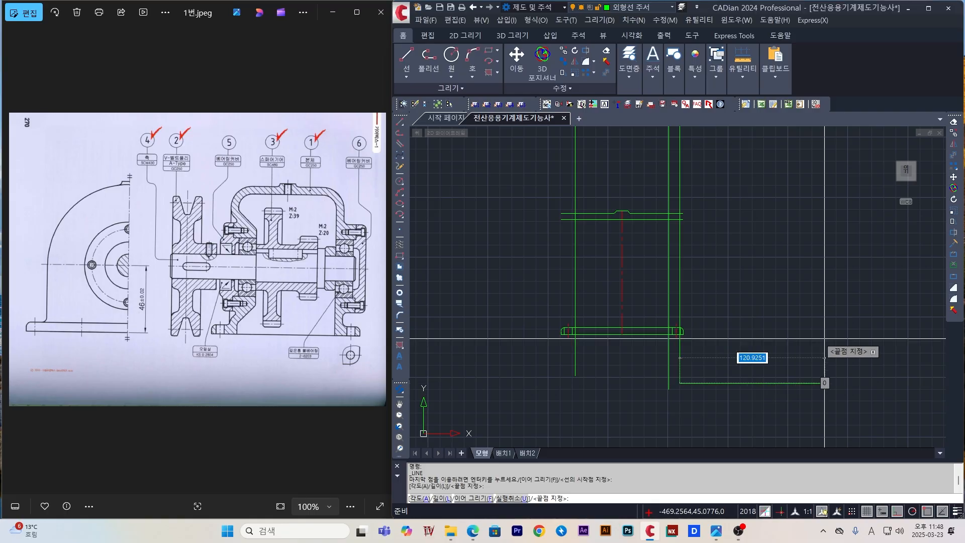
pyautogui.press('Escape')
pyautogui.press('Escape')
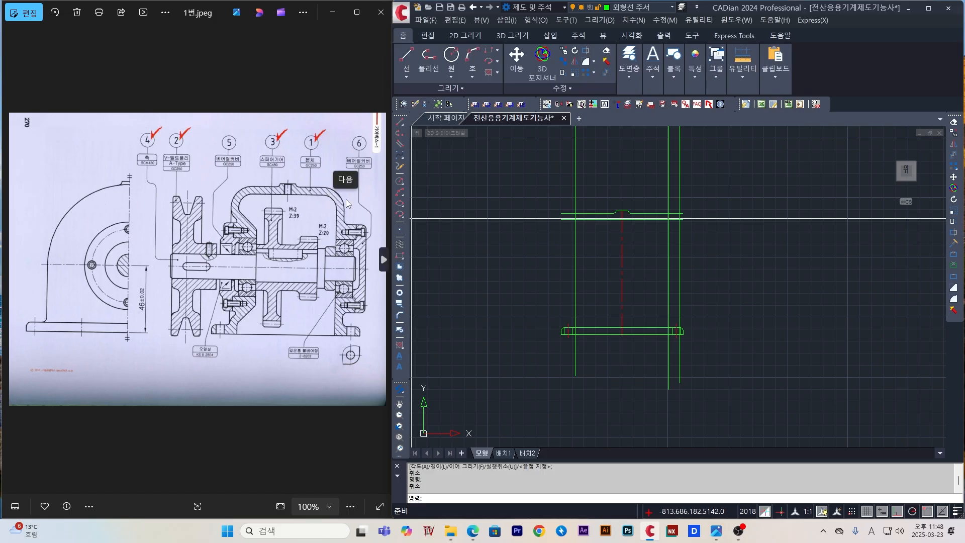
# - Fillet the housing's upper right corner between the top line and the inner of the two right vertical lines with radius 15
pyautogui.scroll(4, 673, 222)
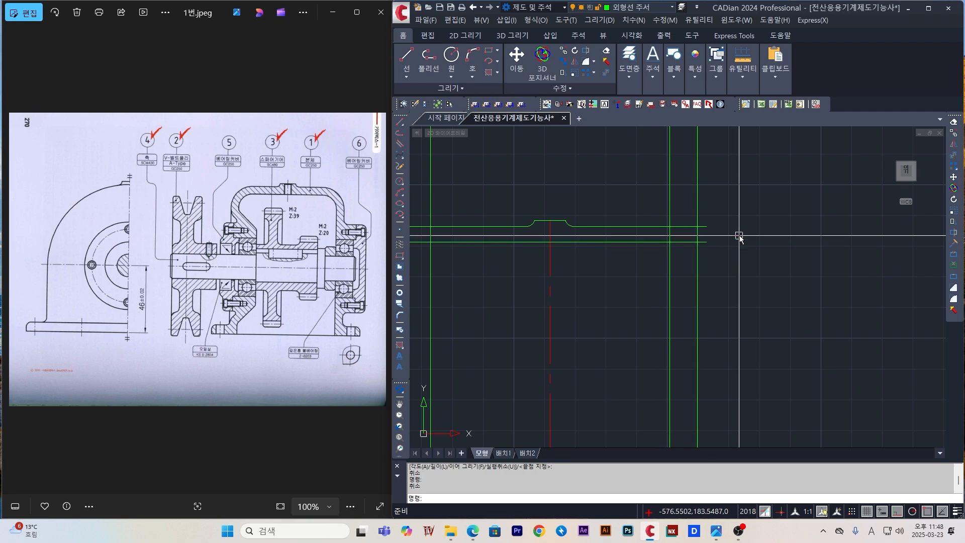
pyautogui.scroll(-5, 723, 241)
pyautogui.scroll(5, 715, 244)
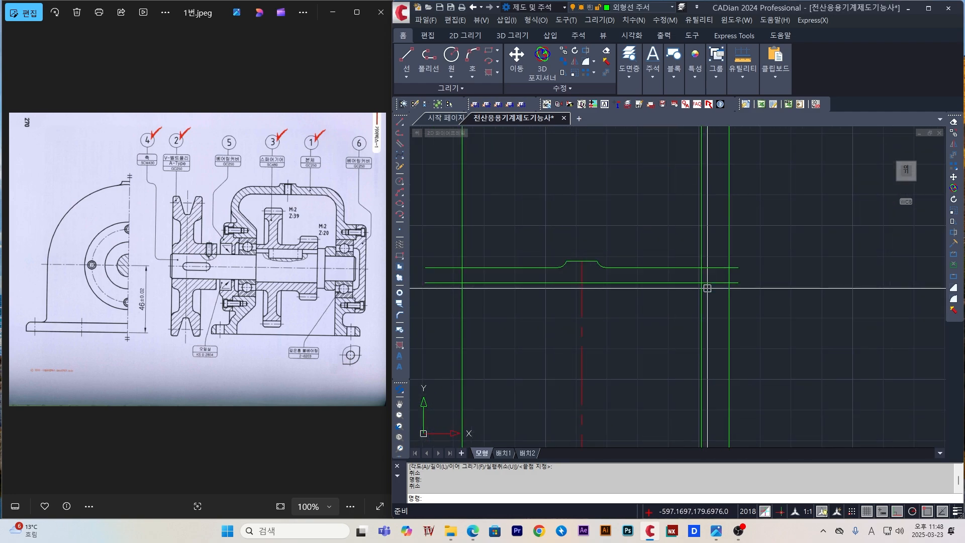
pyautogui.scroll(2, 708, 301)
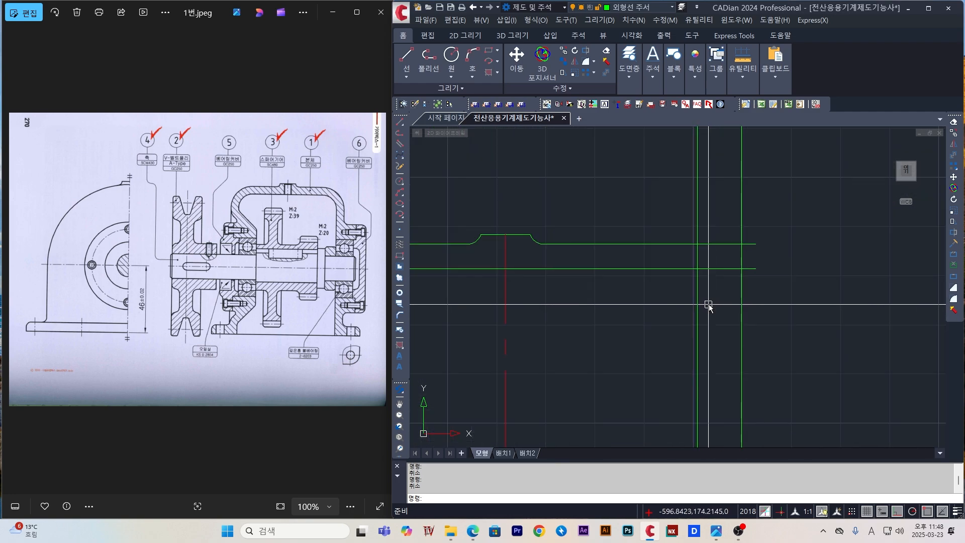
pyautogui.press('Return')
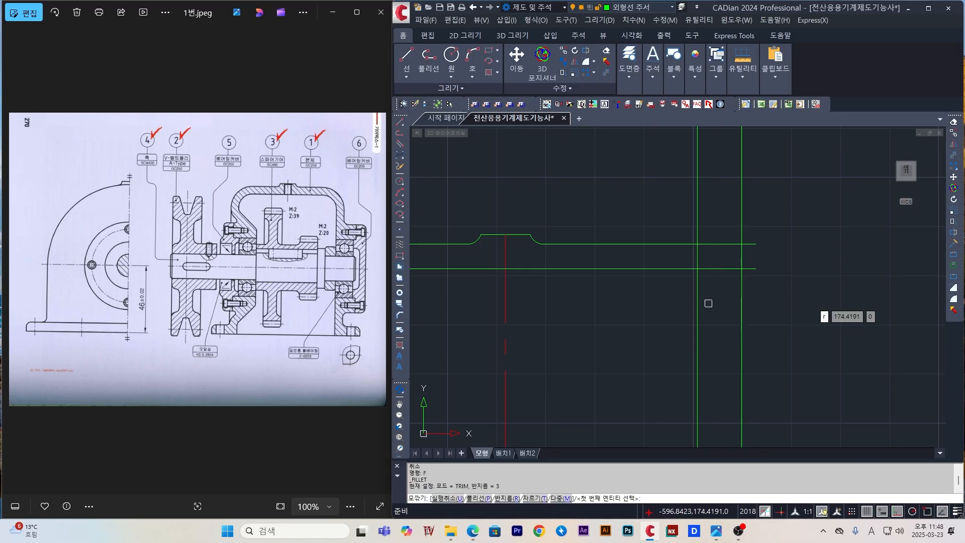
pyautogui.write('r')
pyautogui.press('Return')
pyautogui.write('15')
pyautogui.press('Return')
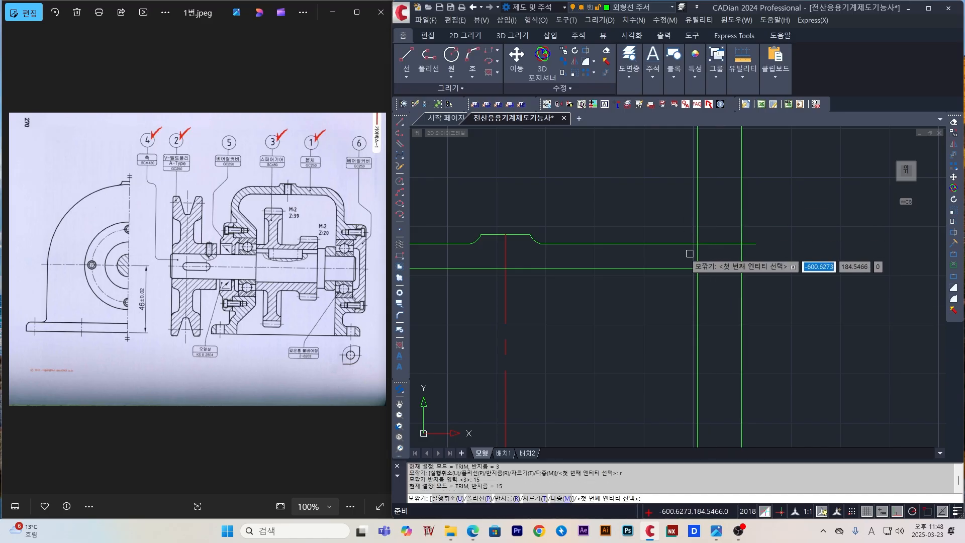
pyautogui.click(674, 243)
pyautogui.click(695, 275)
pyautogui.scroll(-2, 689, 276)
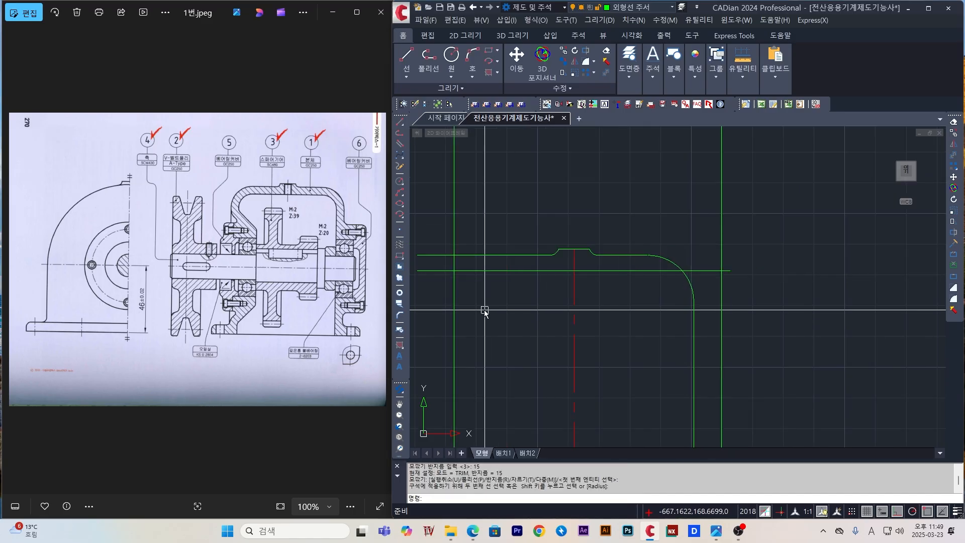
# - Fillet the housing's upper left corner between the top line and the left vertical line with radius 15
pyautogui.moveTo(499, 288); pyautogui.dragTo(551, 290, button='middle')
pyautogui.press('Return')
pyautogui.click(542, 249)
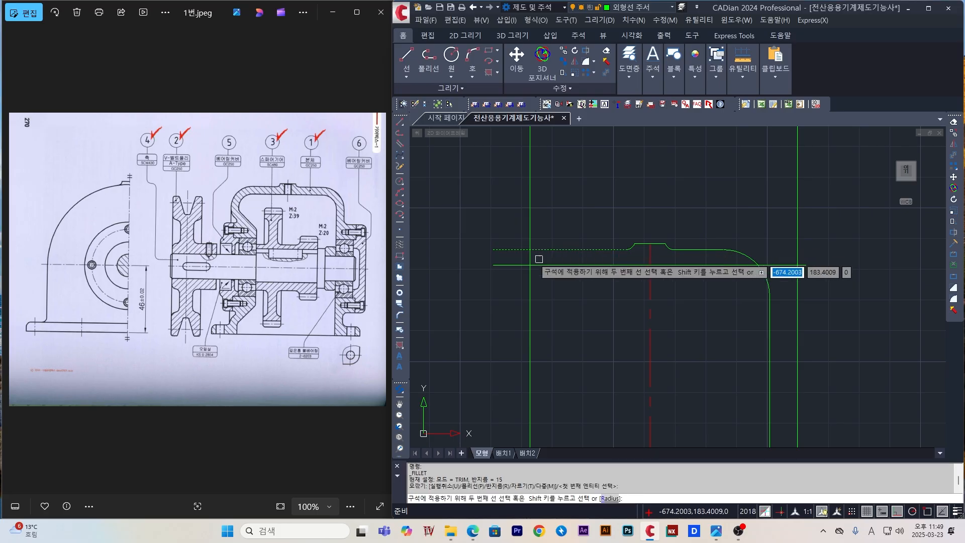
pyautogui.click(529, 277)
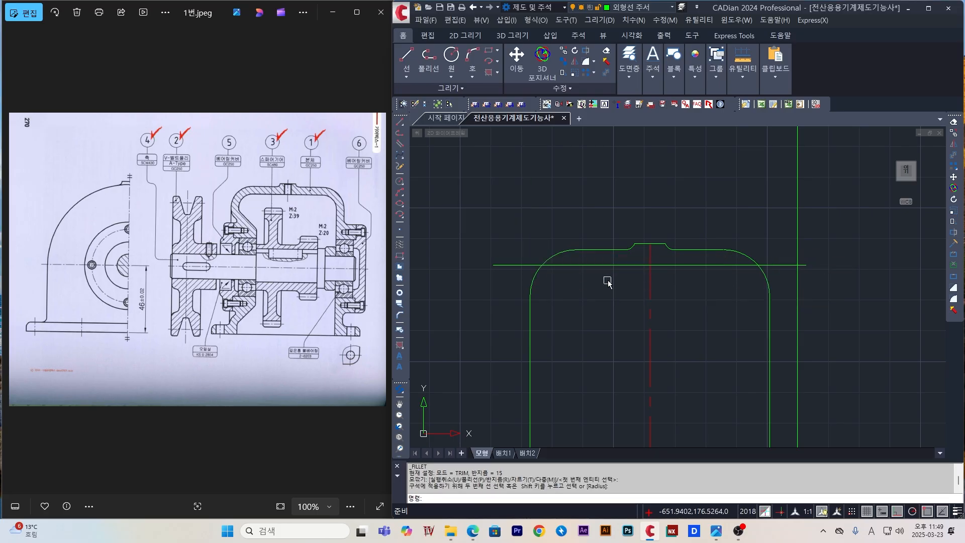
pyautogui.press('Escape')
# - Offset the housing's upper right corner arc and right wall line 5 mm inward
pyautogui.scroll(-3, 680, 280)
pyautogui.moveTo(698, 261); pyautogui.dragTo(669, 257, button='middle')
pyautogui.press('Escape')
pyautogui.scroll(2, 668, 275)
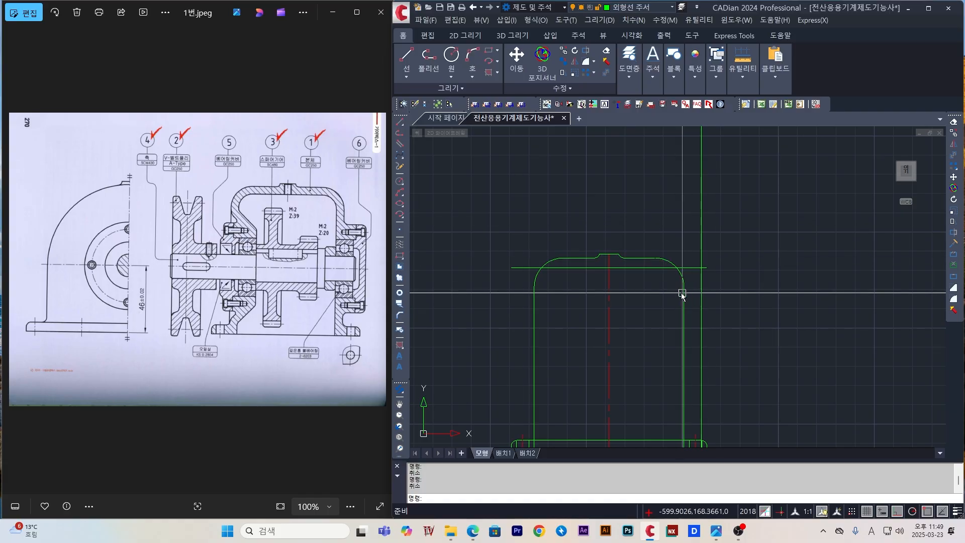
pyautogui.scroll(2, 604, 281)
pyautogui.moveTo(728, 280); pyautogui.dragTo(721, 262, button='middle')
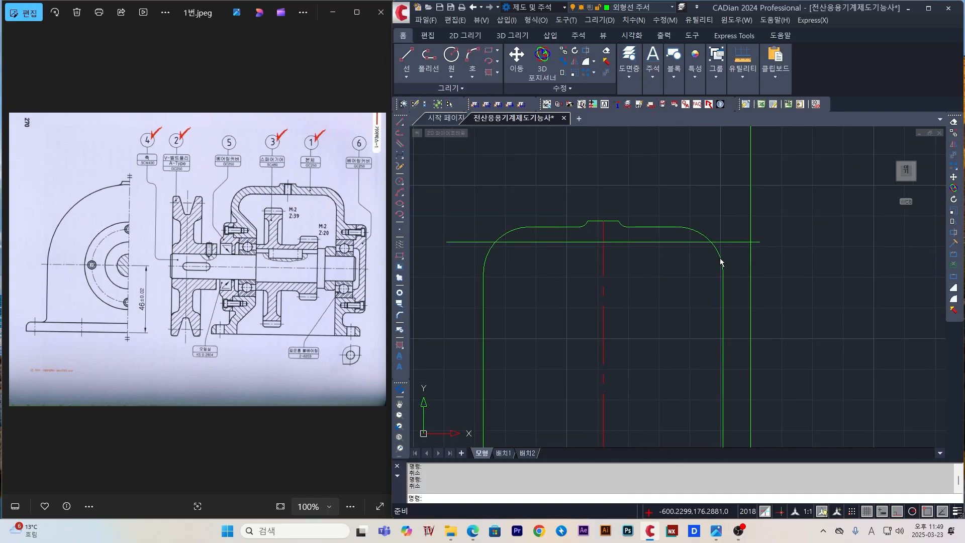
pyautogui.click(644, 242)
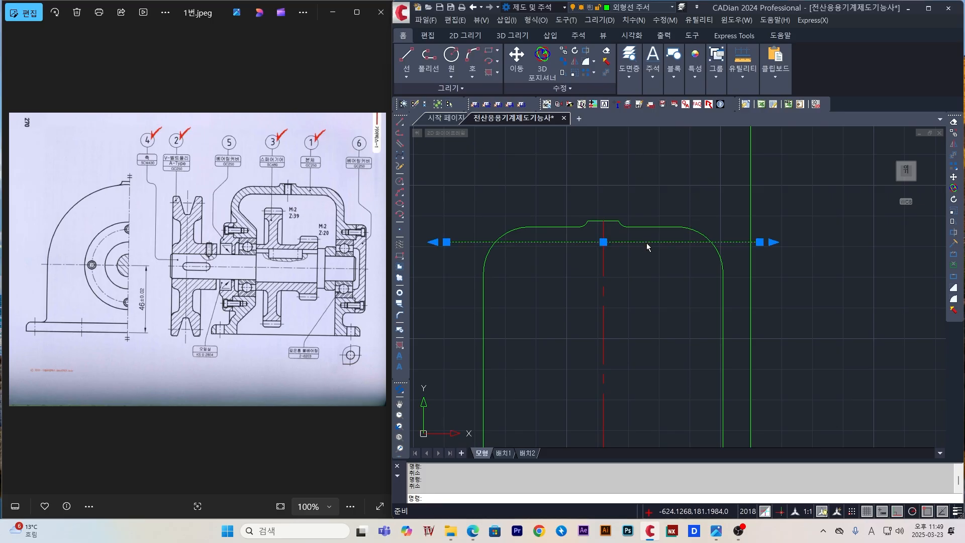
pyautogui.press('Escape')
pyautogui.write('o')
pyautogui.press('Return')
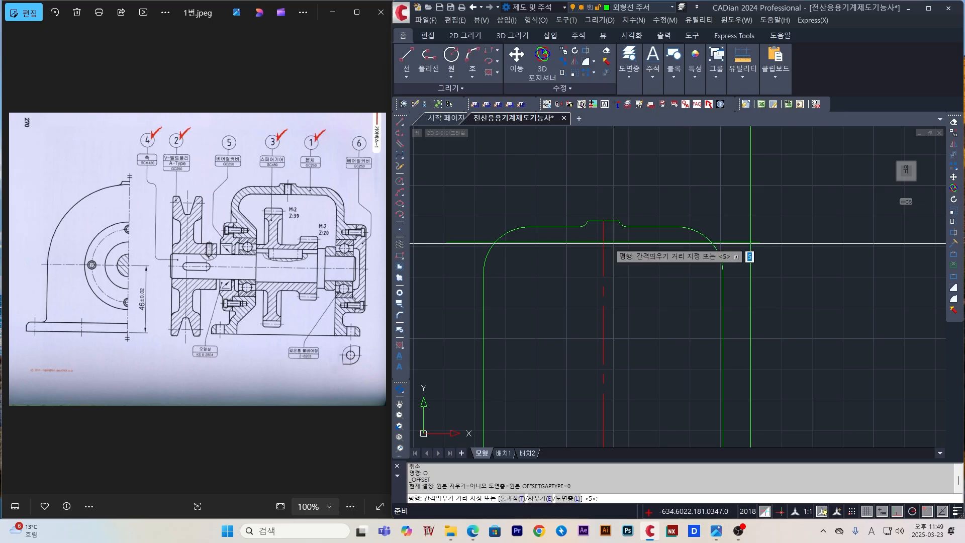
pyautogui.press('Return')
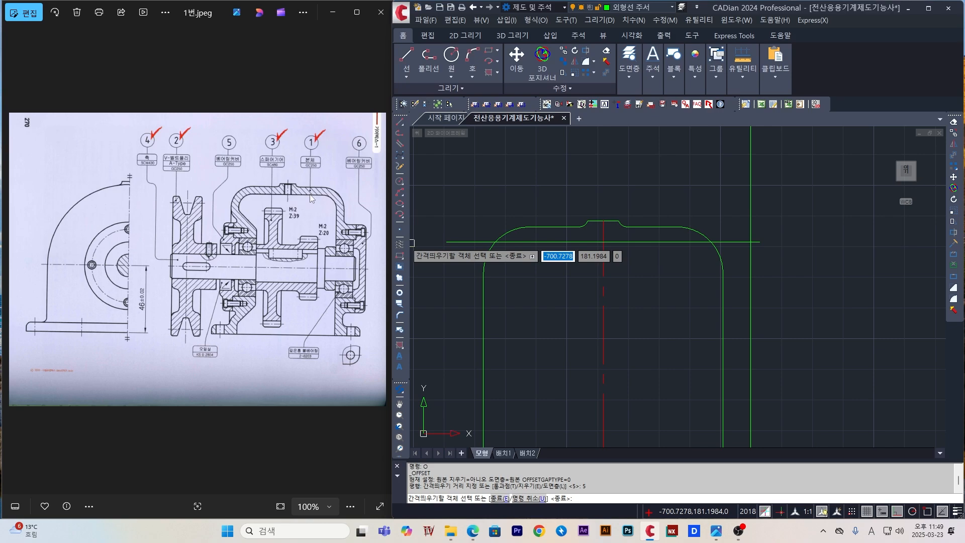
pyautogui.click(701, 232)
pyautogui.click(688, 294)
pyautogui.click(723, 306)
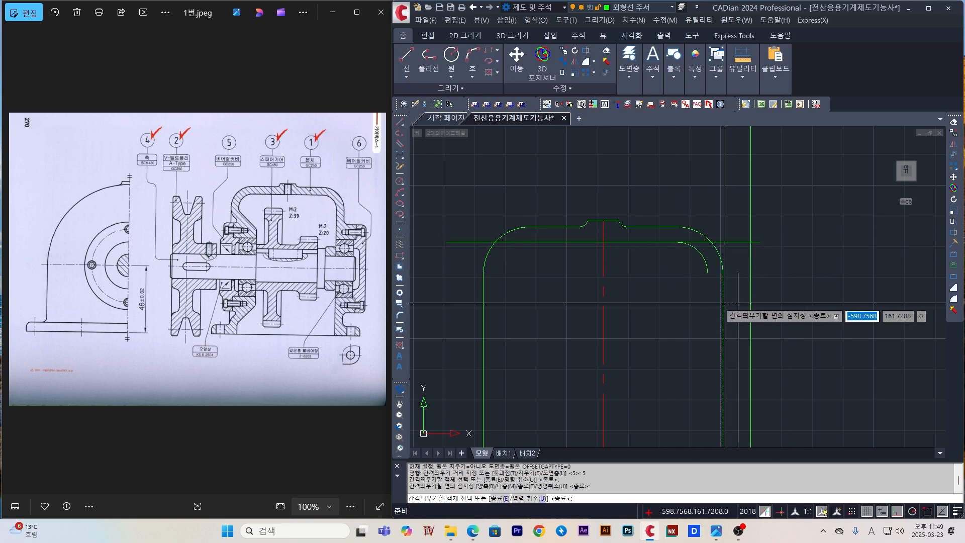
pyautogui.click(701, 304)
# - Offset the upper left corner arc and left wall line inward by 5 mm as well
pyautogui.click(486, 254)
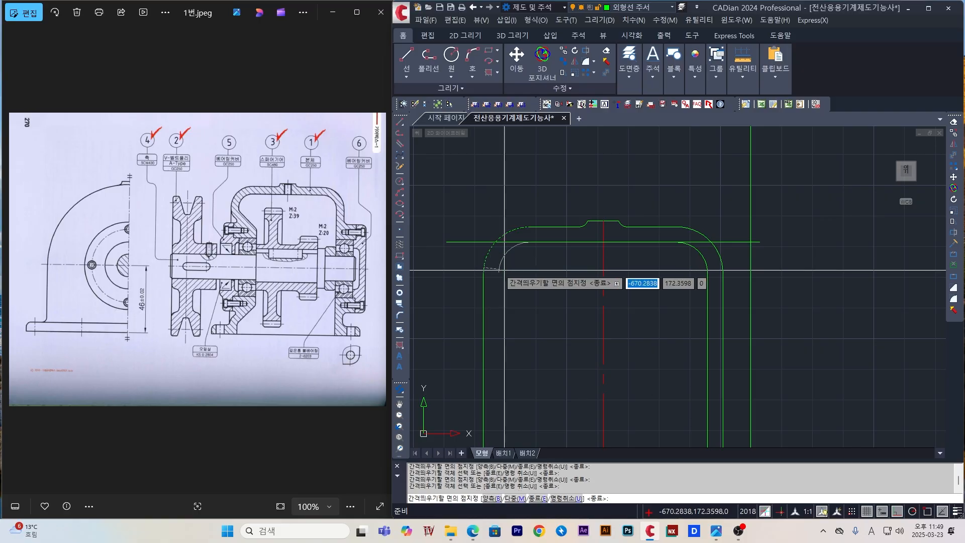
pyautogui.click(504, 269)
pyautogui.click(483, 291)
pyautogui.click(504, 291)
pyautogui.moveTo(563, 291); pyautogui.dragTo(546, 176, button='middle')
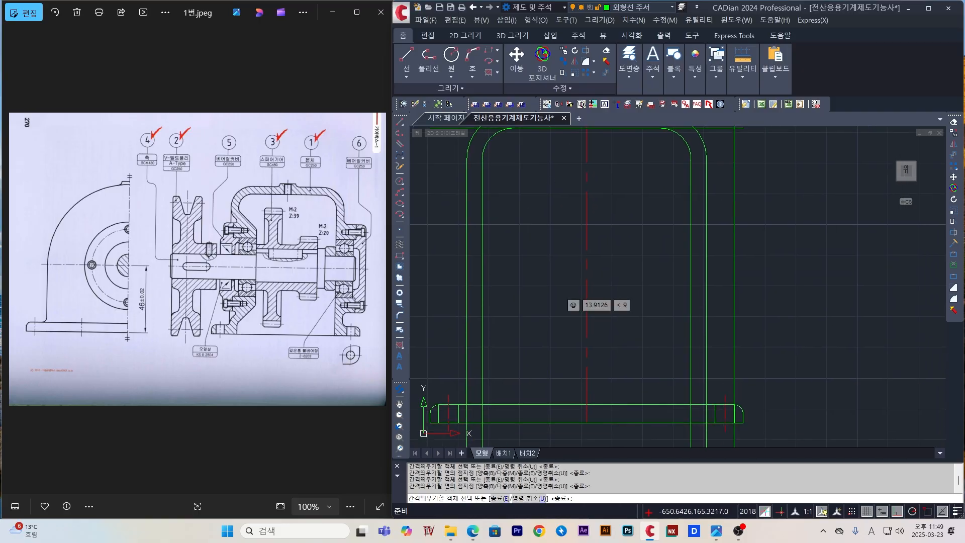
pyautogui.scroll(-1, 546, 238)
pyautogui.press('Escape')
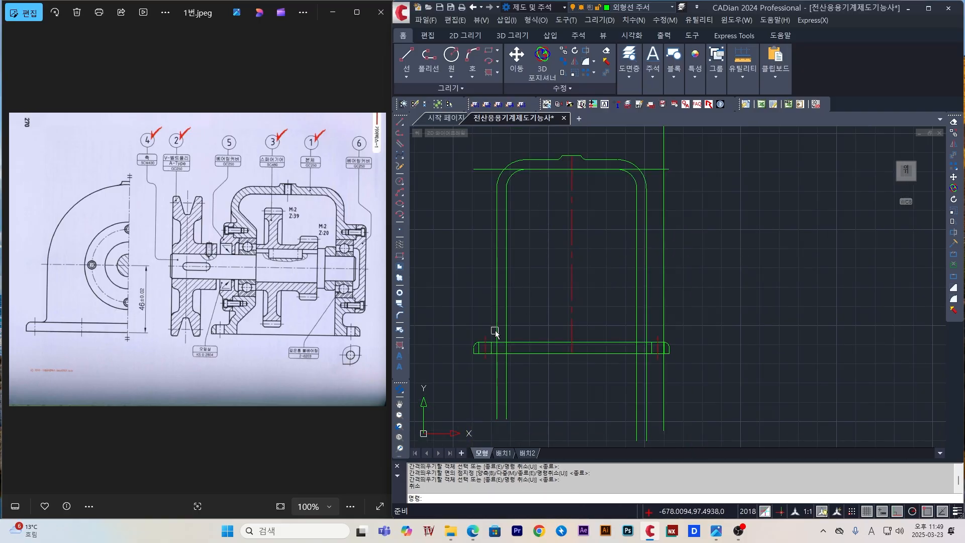
# - Trim the four wall lines where they extend below the base plate, using the whole front view as cutting edges
pyautogui.write('tr')
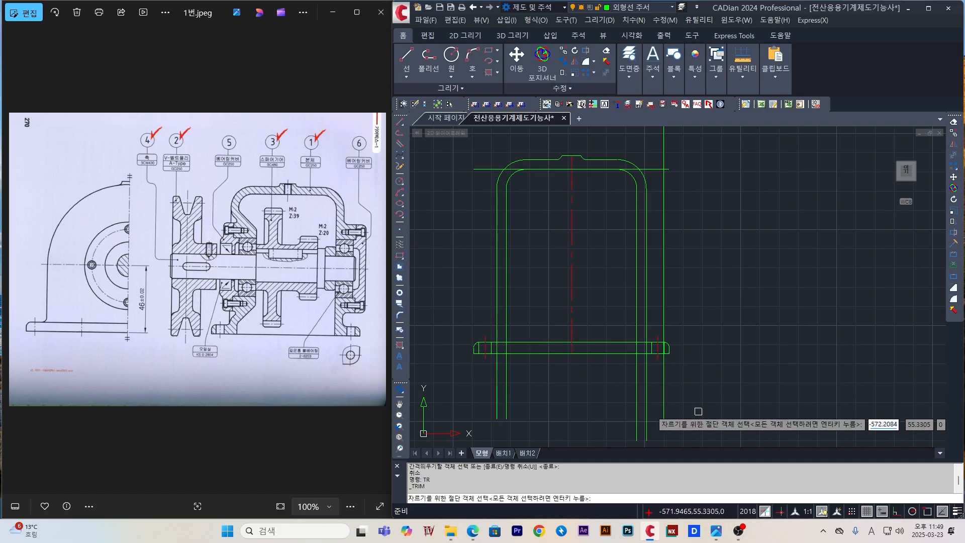
pyautogui.press('Return')
pyautogui.click(712, 423)
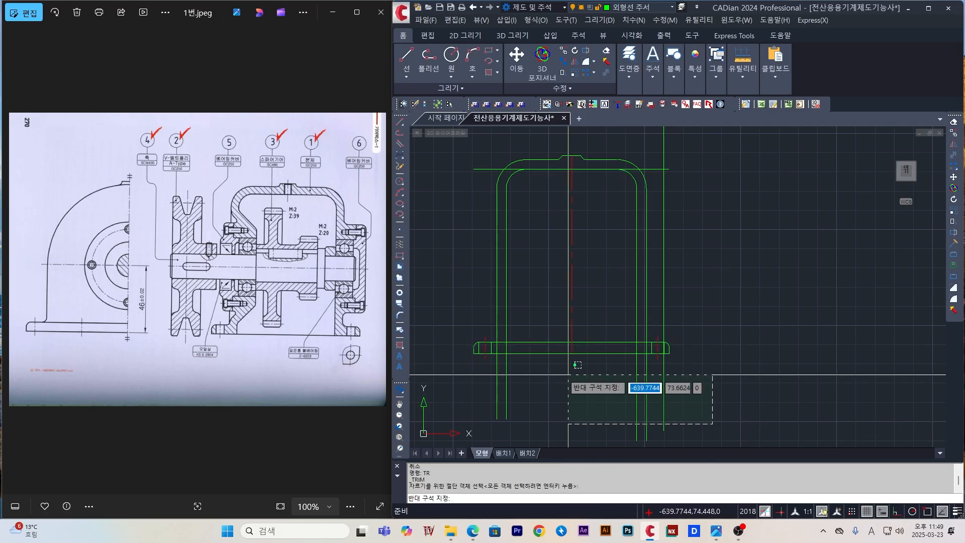
pyautogui.click(453, 302)
pyautogui.press('Return')
pyautogui.click(721, 406)
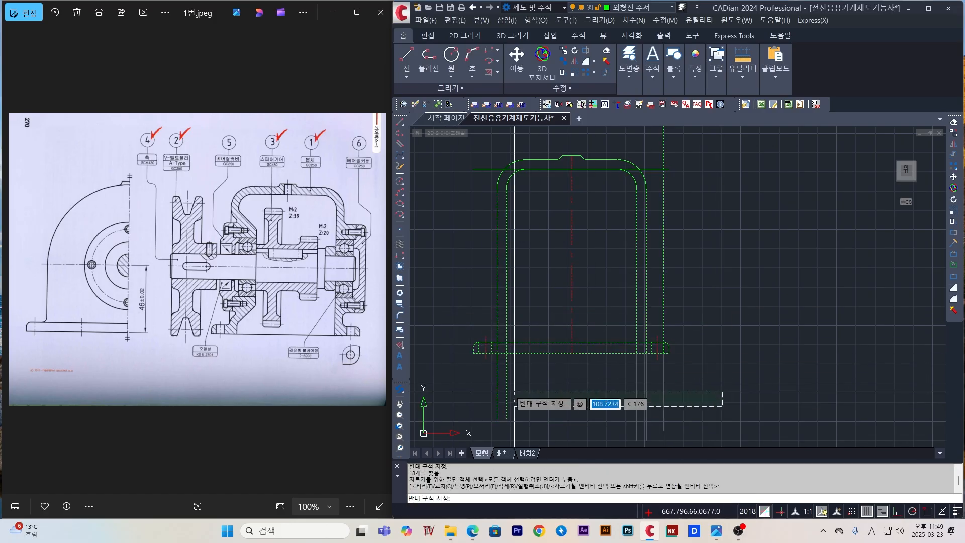
pyautogui.click(466, 366)
# - Trim the right wall's two lines inside the base plate and the plate's top edge between them
pyautogui.scroll(4, 646, 341)
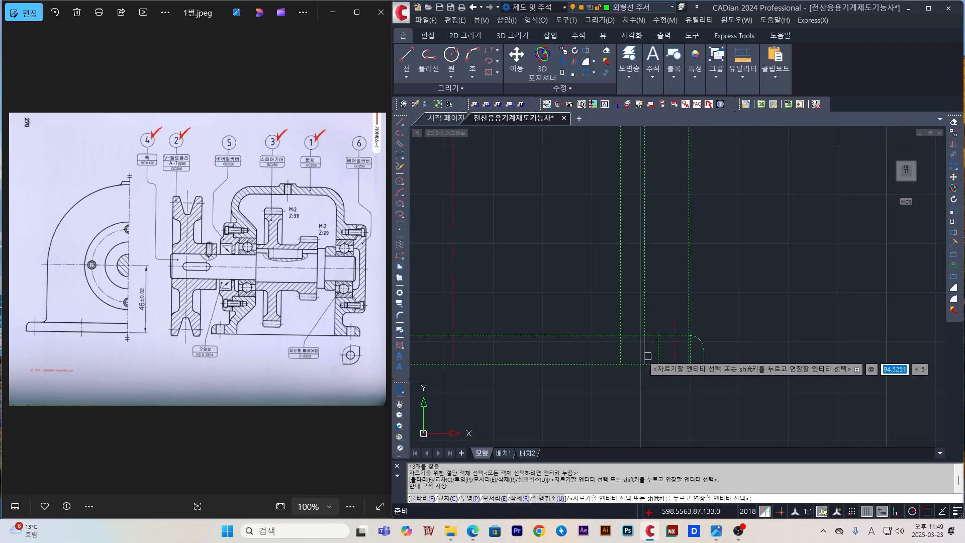
pyautogui.click(476, 314)
pyautogui.scroll(-2, 480, 317)
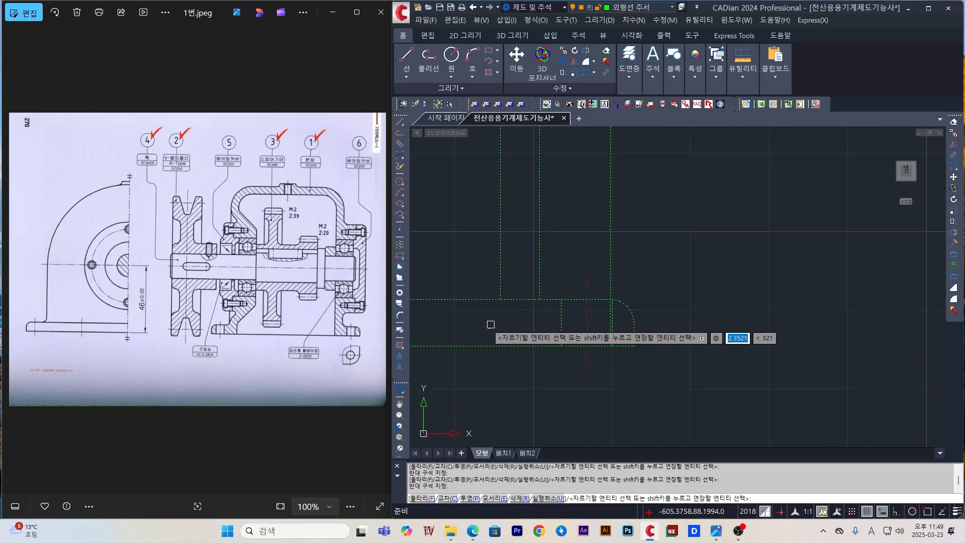
pyautogui.click(518, 295)
pyautogui.click(507, 328)
pyautogui.scroll(-2, 494, 345)
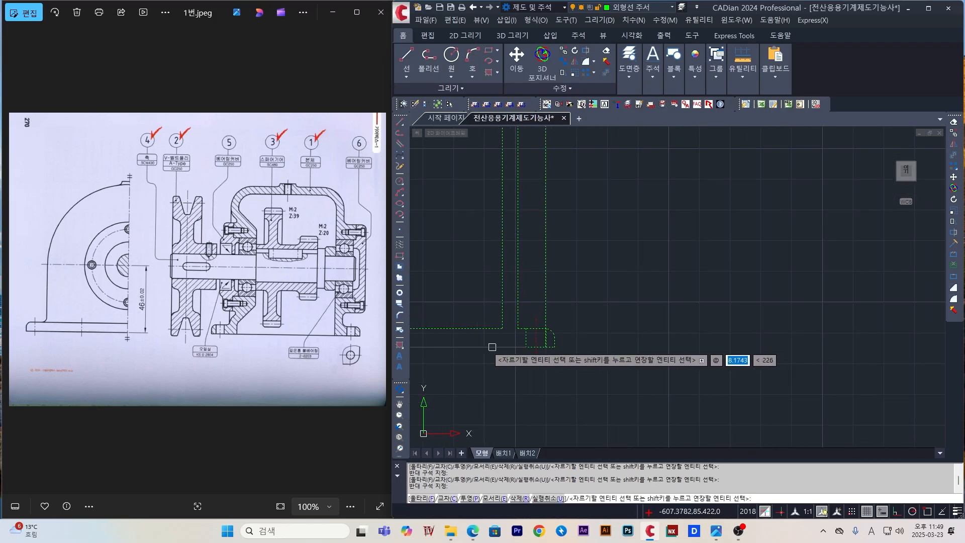
# - Trim the left wall's two lines inside the base plate and the plate's top edge between them
pyautogui.moveTo(472, 341); pyautogui.dragTo(649, 324, button='middle')
pyautogui.scroll(4, 468, 318)
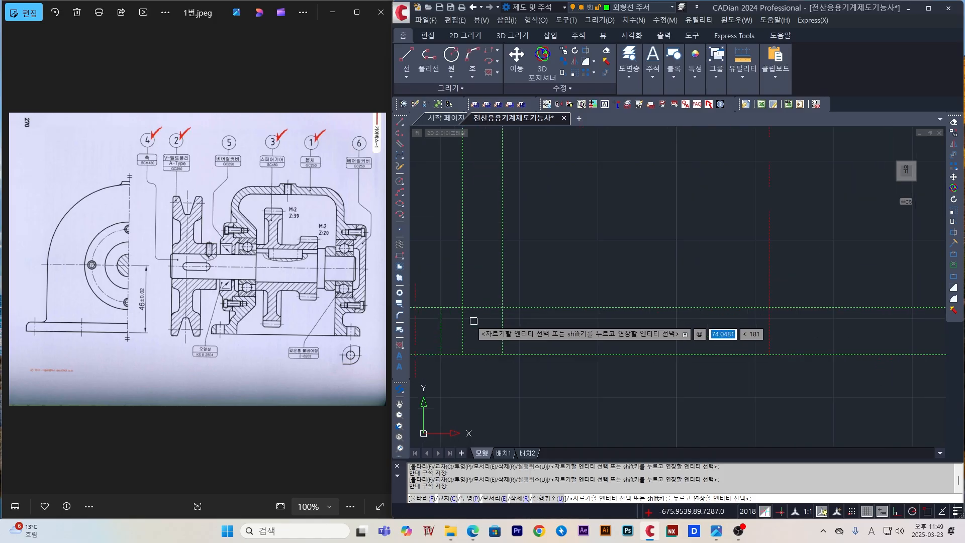
pyautogui.click(562, 338)
pyautogui.click(482, 323)
pyautogui.scroll(-2, 481, 326)
pyautogui.click(471, 331)
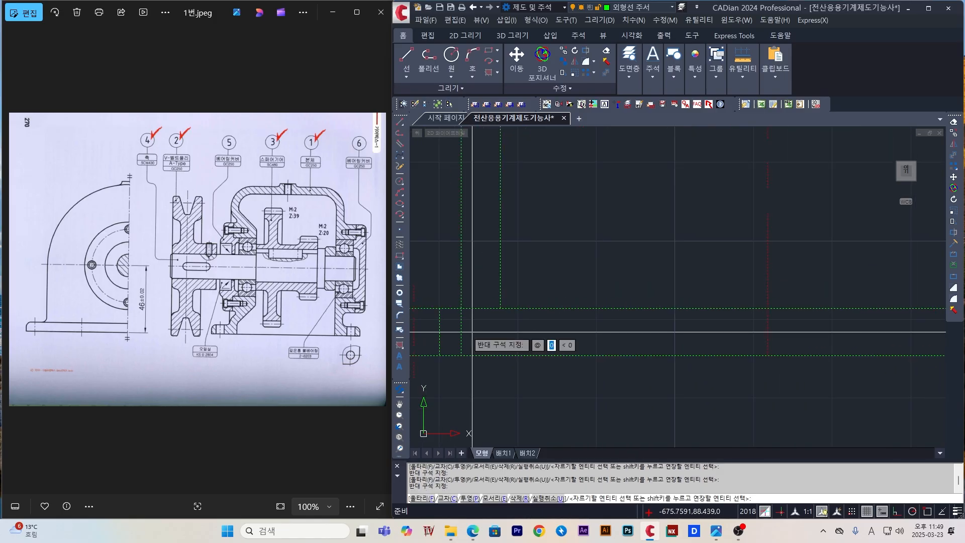
pyautogui.click(457, 322)
pyautogui.click(480, 305)
pyautogui.click(476, 322)
pyautogui.scroll(-3, 477, 322)
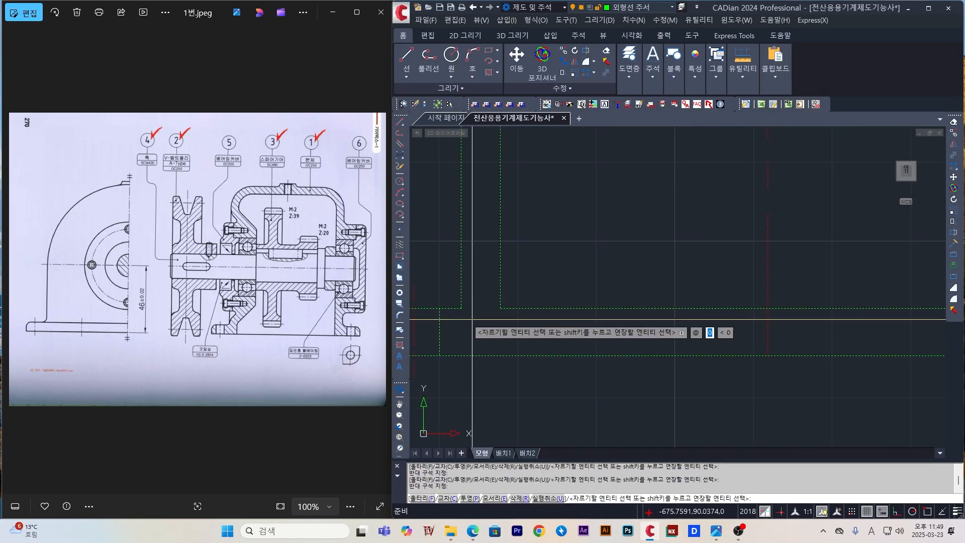
pyautogui.moveTo(542, 291); pyautogui.dragTo(536, 310, button='middle')
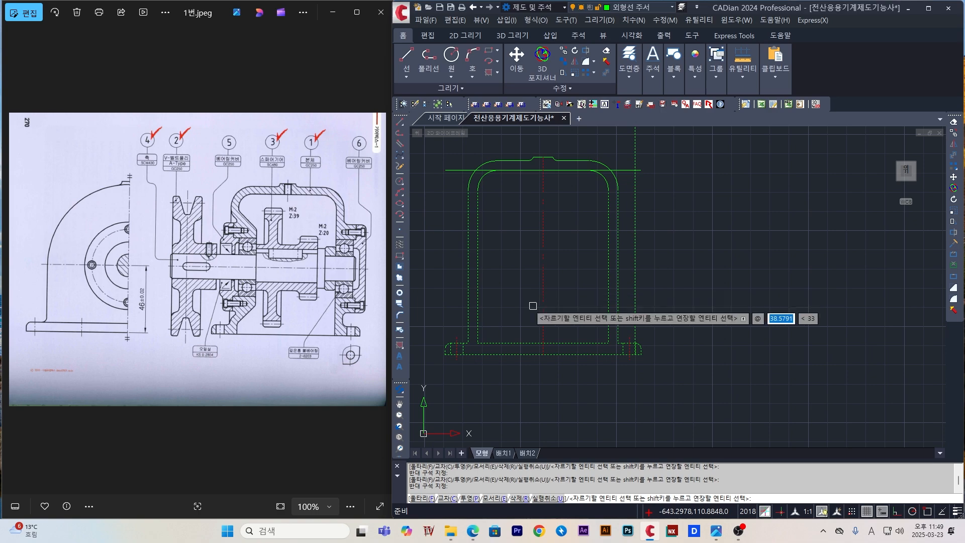
pyautogui.moveTo(553, 264); pyautogui.dragTo(527, 268, button='middle')
pyautogui.press('Escape')
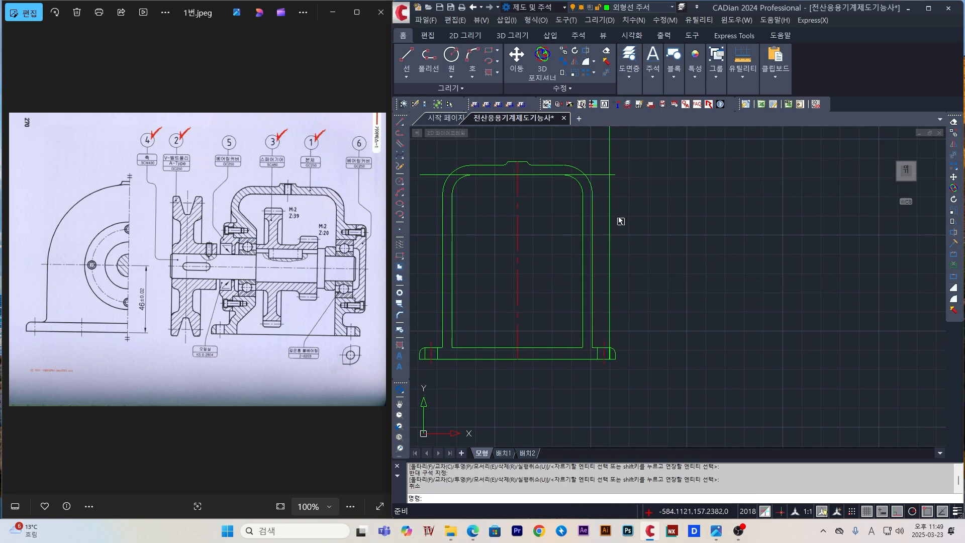
pyautogui.moveTo(620, 216); pyautogui.dragTo(641, 243, button='middle')
pyautogui.write('tr')
pyautogui.press('Return')
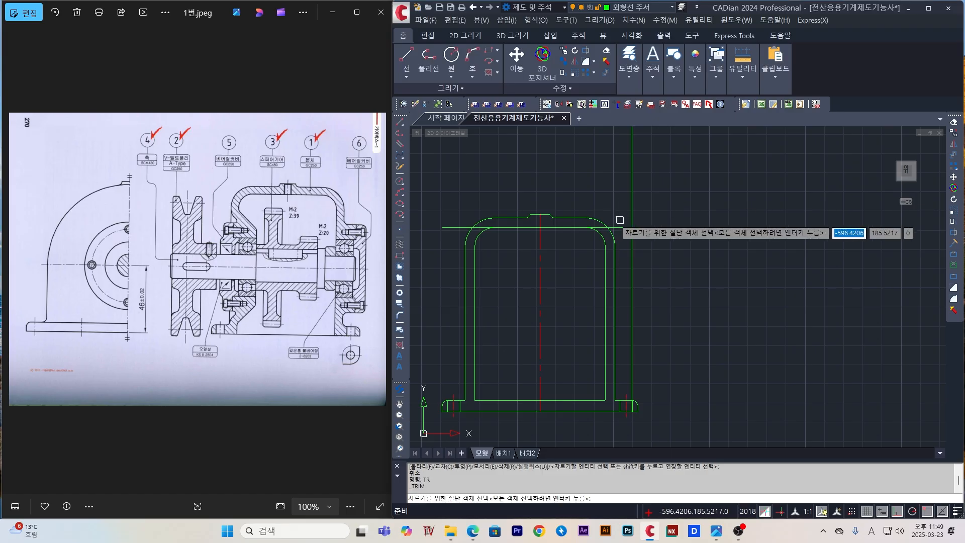
pyautogui.scroll(5, 625, 232)
pyautogui.click(559, 225)
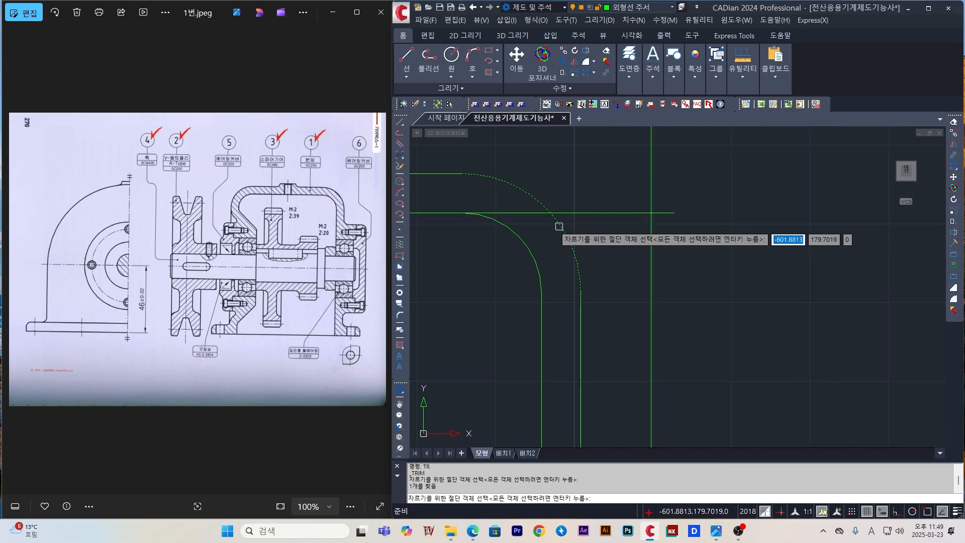
pyautogui.scroll(-4, 557, 226)
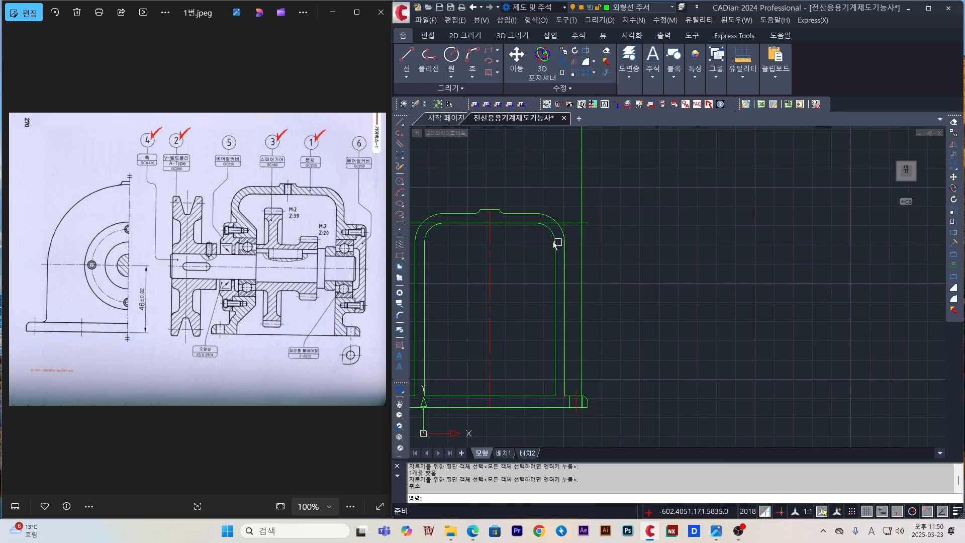
pyautogui.press('Escape')
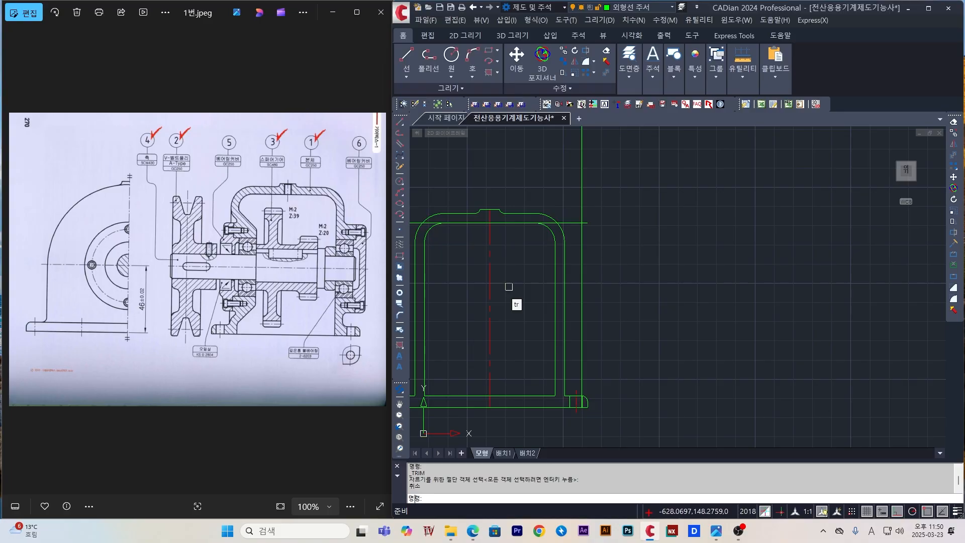
# - Trim both overhanging ends of the inner top line back to the inner corner arcs
pyautogui.write('tr')
pyautogui.press('Return')
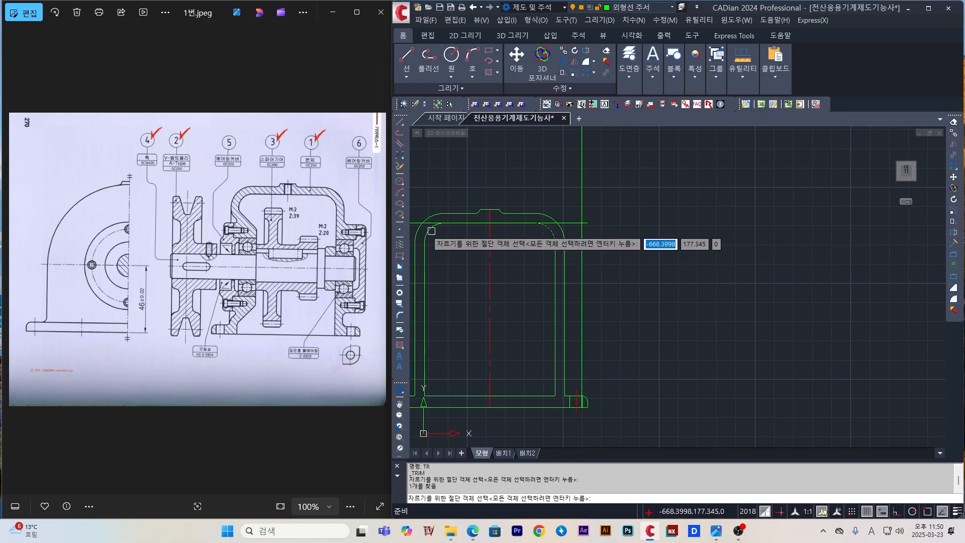
pyautogui.click(431, 227)
pyautogui.click(561, 227)
pyautogui.press('Return')
pyautogui.click(572, 223)
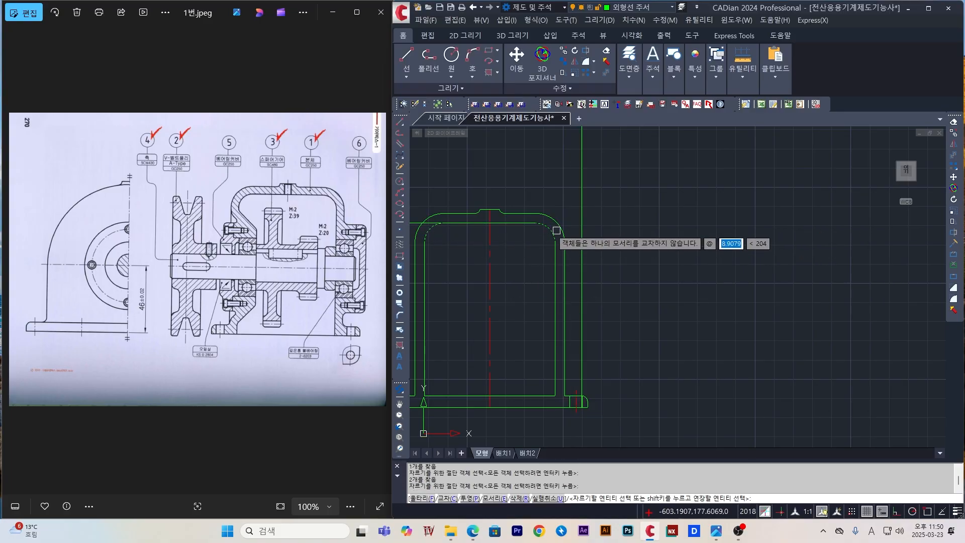
pyautogui.moveTo(478, 222); pyautogui.dragTo(537, 233, button='middle')
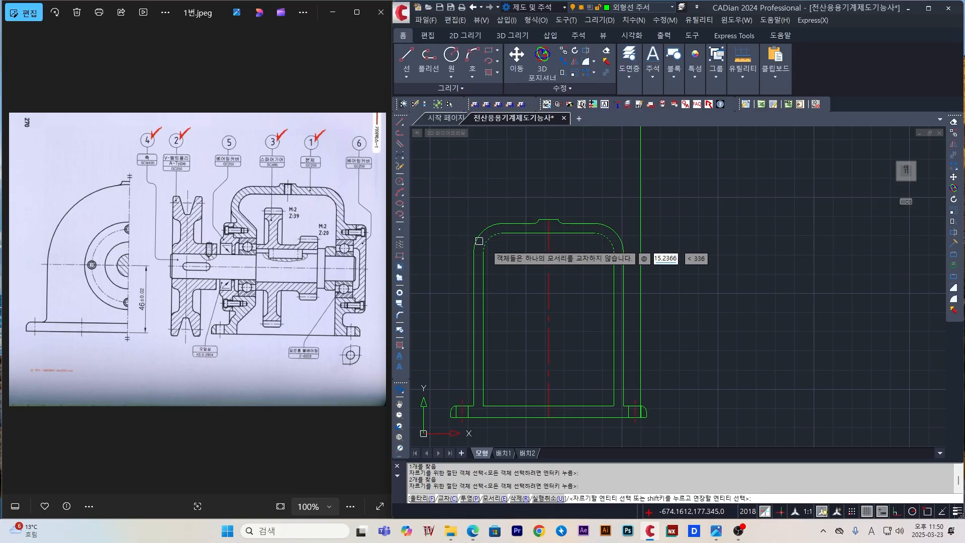
pyautogui.press('Escape')
# - Offset the base plate's bottom line 46 mm upward for the shaft axis
pyautogui.moveTo(686, 270); pyautogui.dragTo(696, 265, button='middle')
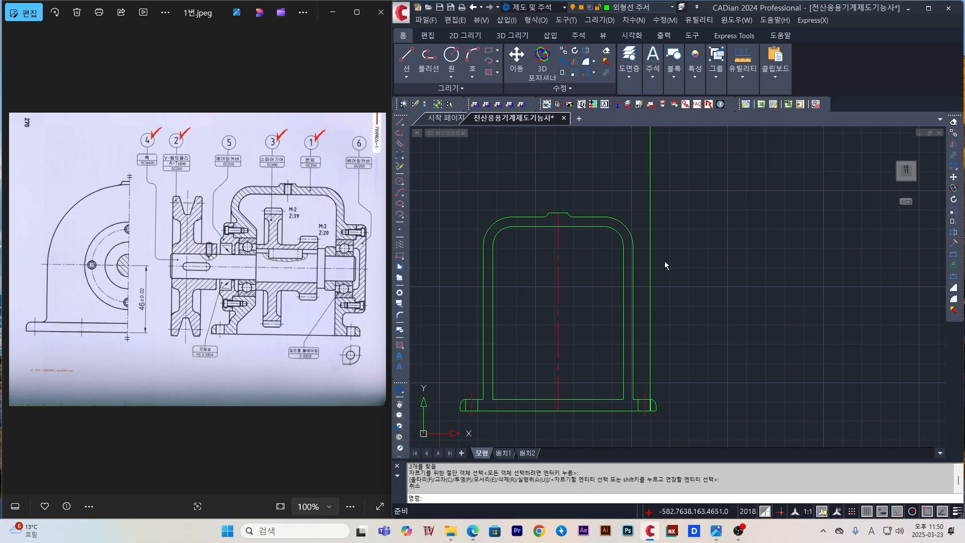
pyautogui.scroll(3, 581, 276)
pyautogui.moveTo(581, 276); pyautogui.dragTo(632, 248, button='middle')
pyautogui.scroll(-3, 611, 276)
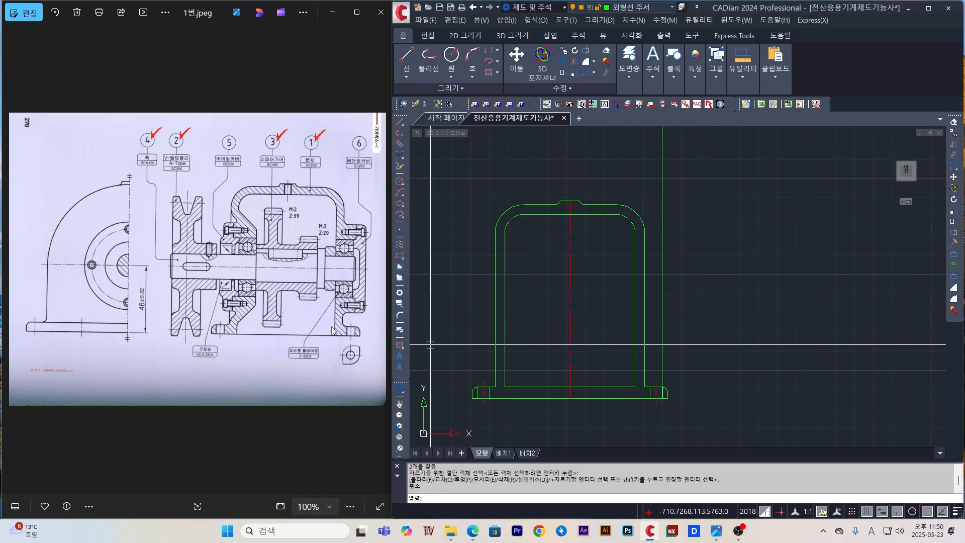
pyautogui.write('o')
pyautogui.press('Return')
pyautogui.write('4')
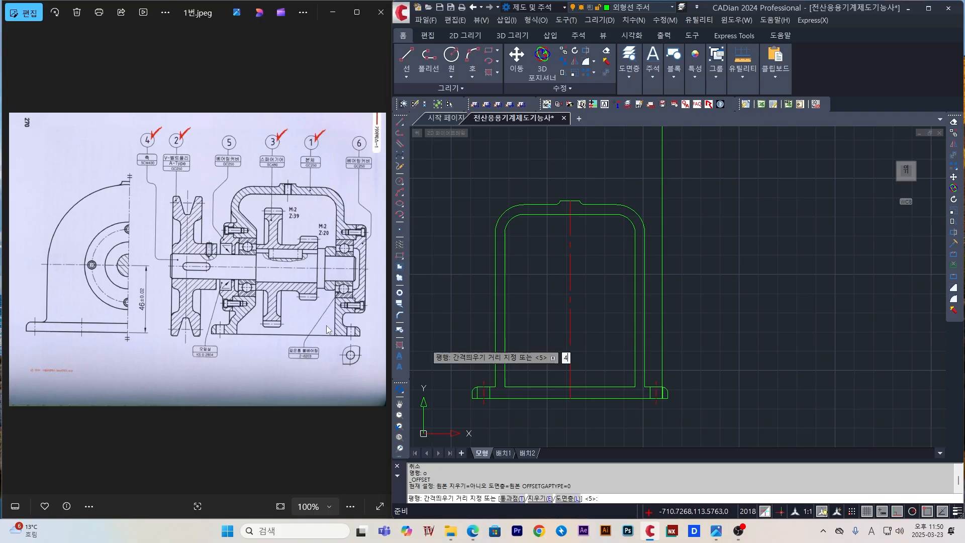
pyautogui.write('6')
pyautogui.press('Return')
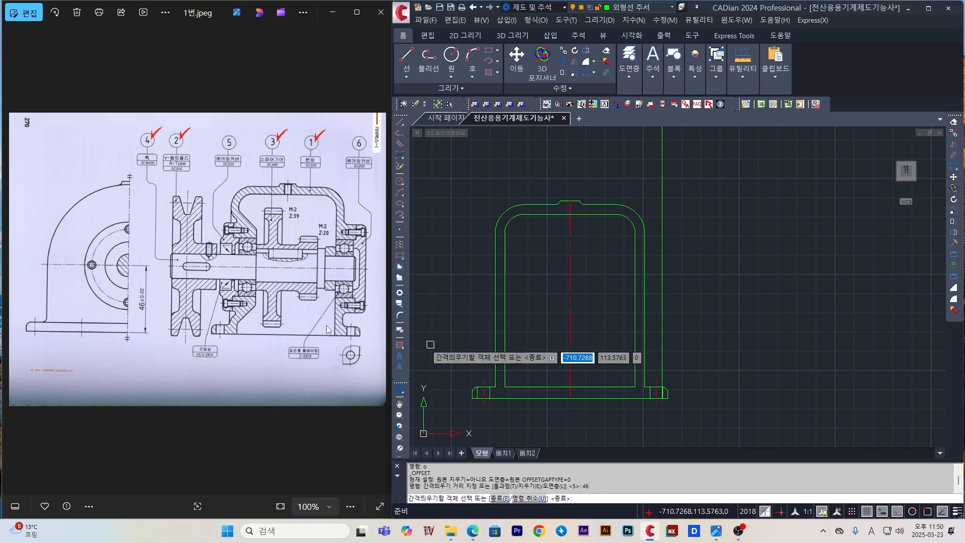
pyautogui.click(548, 398)
pyautogui.click(530, 332)
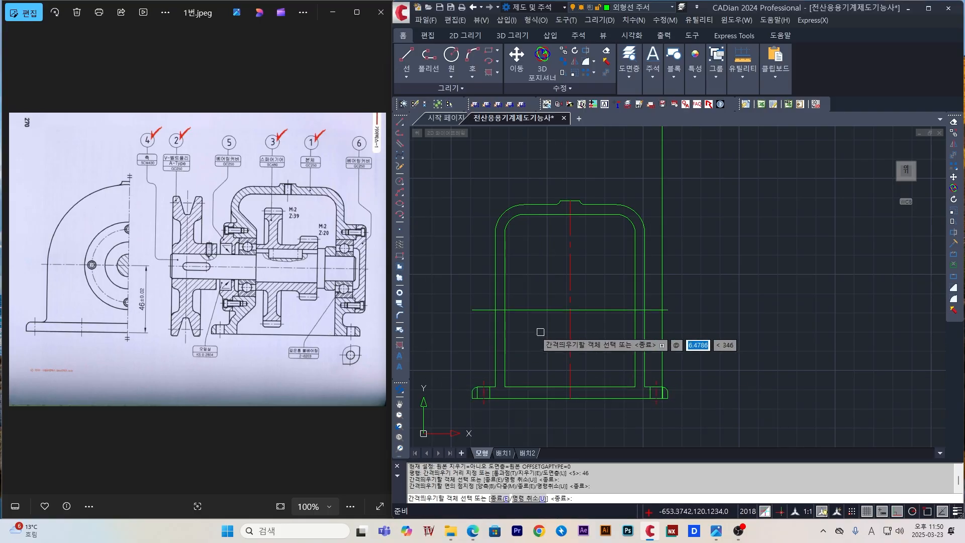
pyautogui.press('Escape')
# - Move the horizontal shaft axis line to the centre-line layer 중심선
pyautogui.click(549, 329)
pyautogui.click(518, 294)
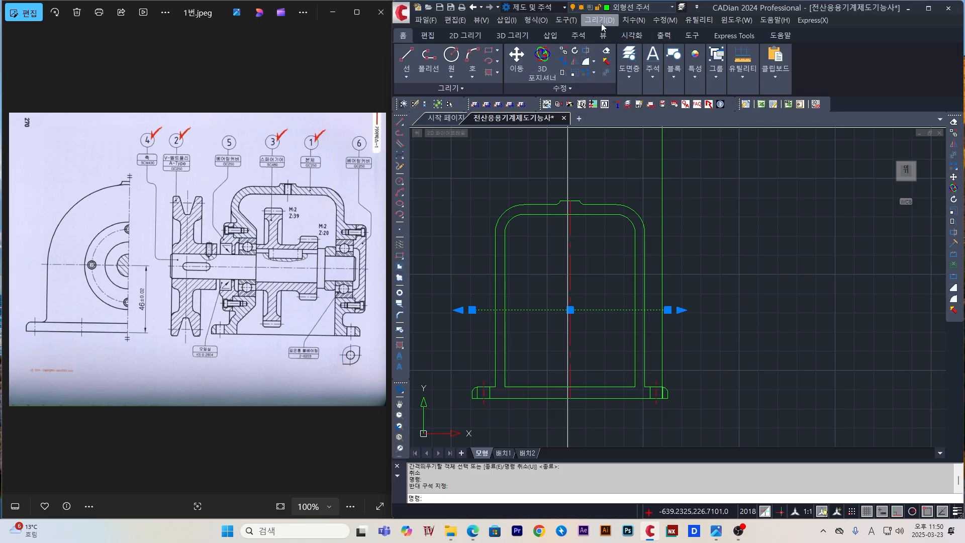
pyautogui.click(628, 73)
pyautogui.click(696, 101)
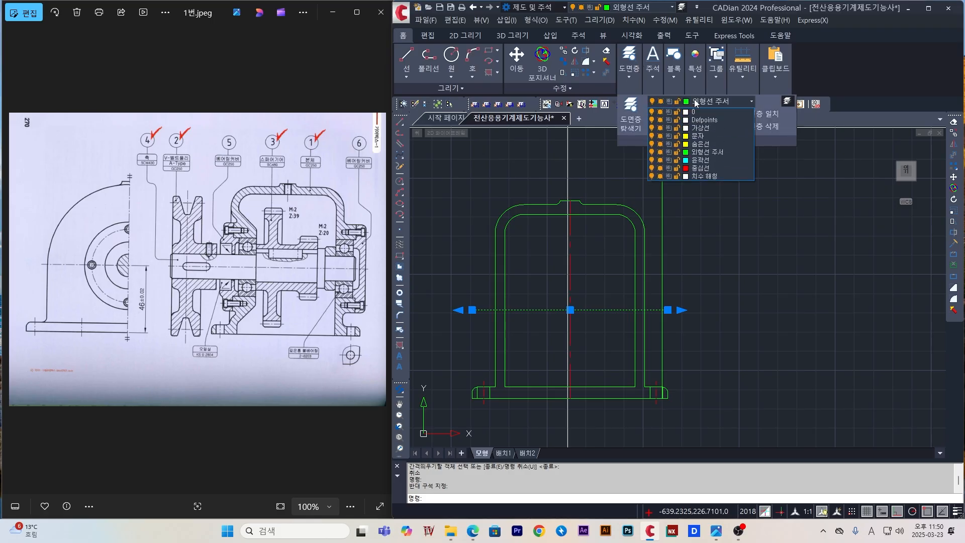
pyautogui.click(700, 167)
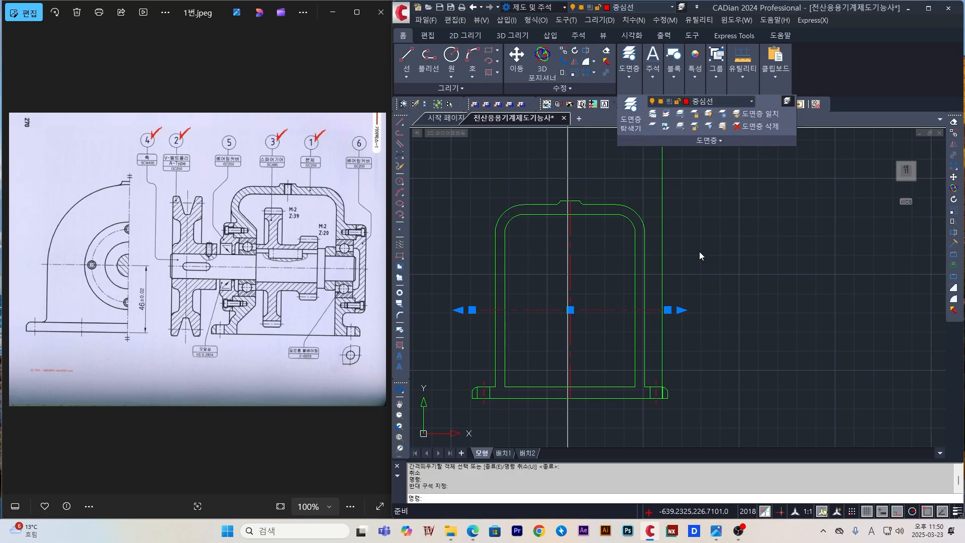
pyautogui.moveTo(685, 240); pyautogui.dragTo(700, 211, button='middle')
pyautogui.press('Escape')
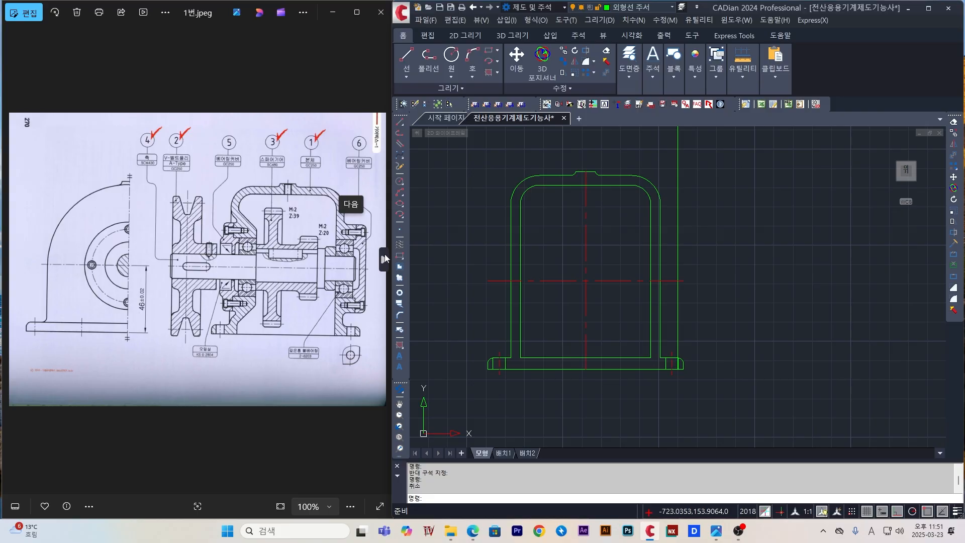
# - Offset the horizontal shaft centre line 30.5 mm both upward and downward
pyautogui.write('o')
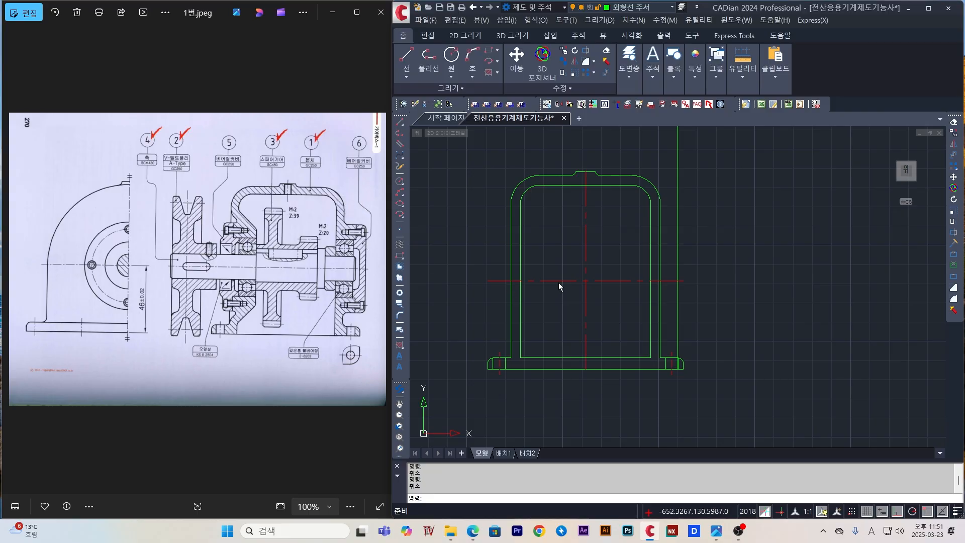
pyautogui.press('Return')
pyautogui.write('30.5')
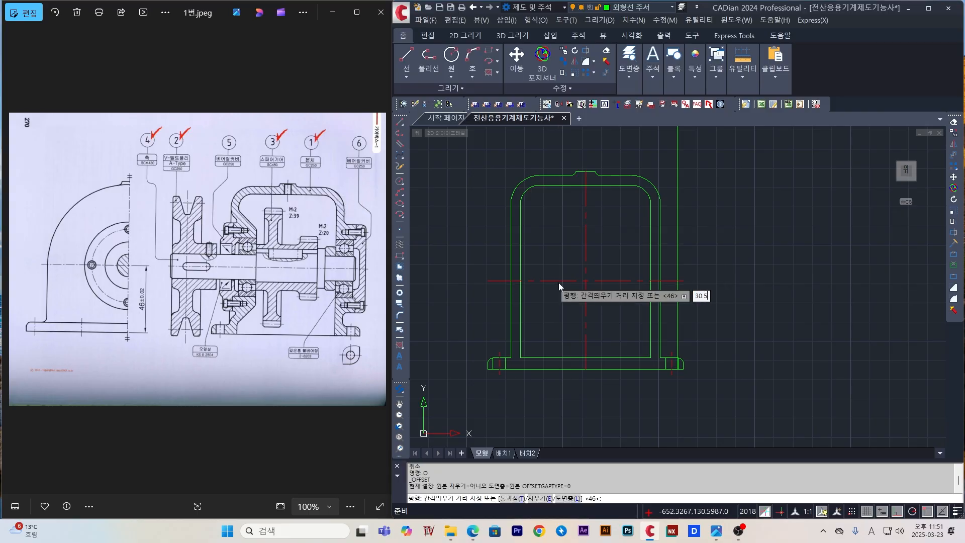
pyautogui.press('Return')
pyautogui.click(625, 263)
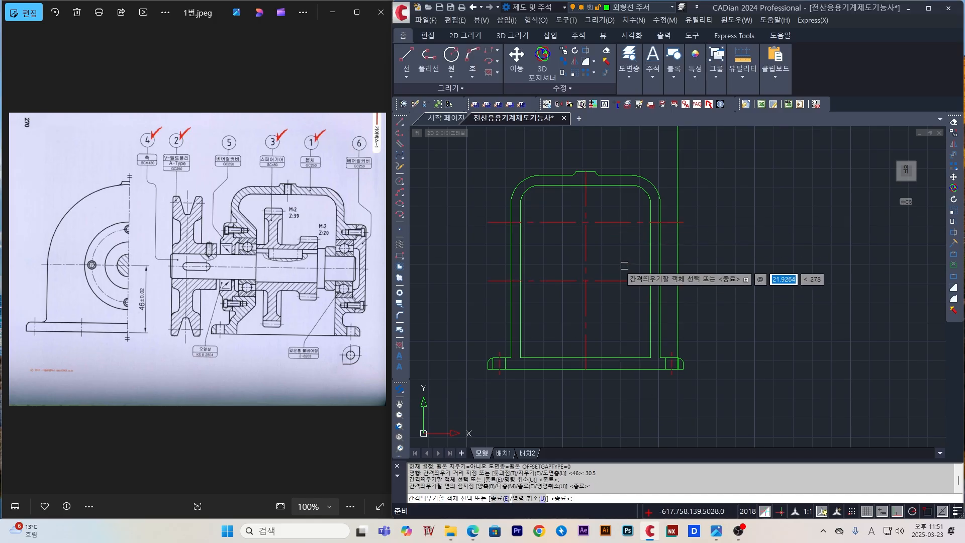
pyautogui.click(621, 281)
pyautogui.click(622, 310)
pyautogui.press('Escape')
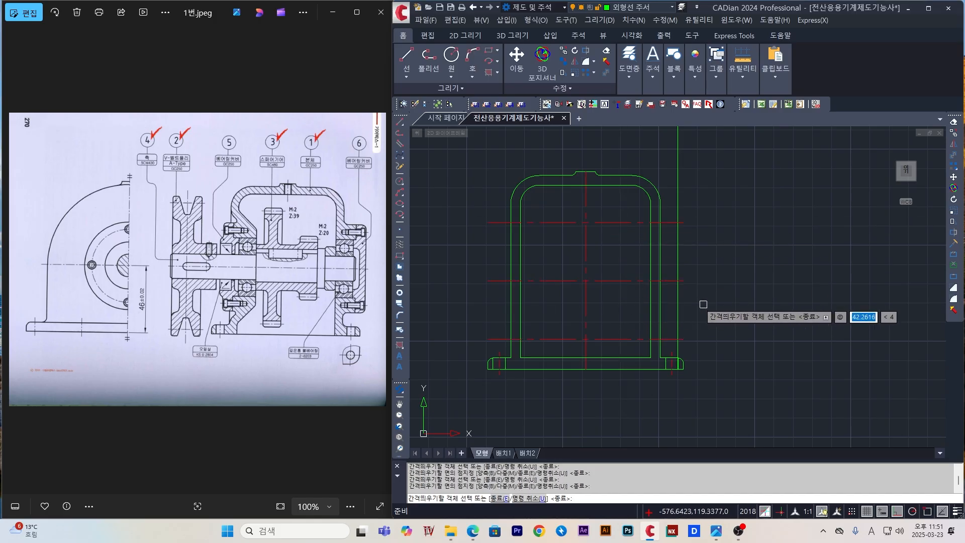
# - Match the upper and lower offset lines to the properties of the green vertical outline right of the housing
pyautogui.moveTo(749, 283); pyautogui.dragTo(692, 266, button='middle')
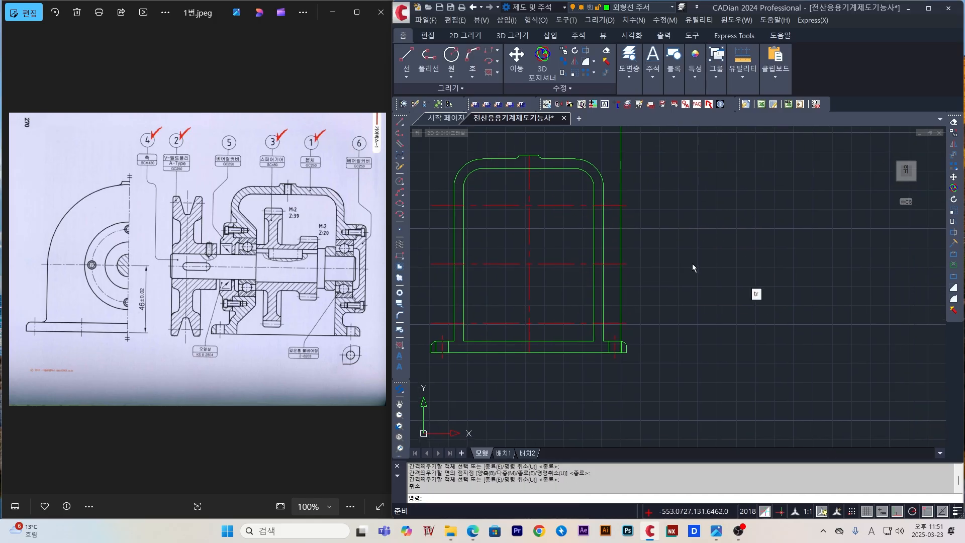
pyautogui.press('Escape')
pyautogui.press('Escape')
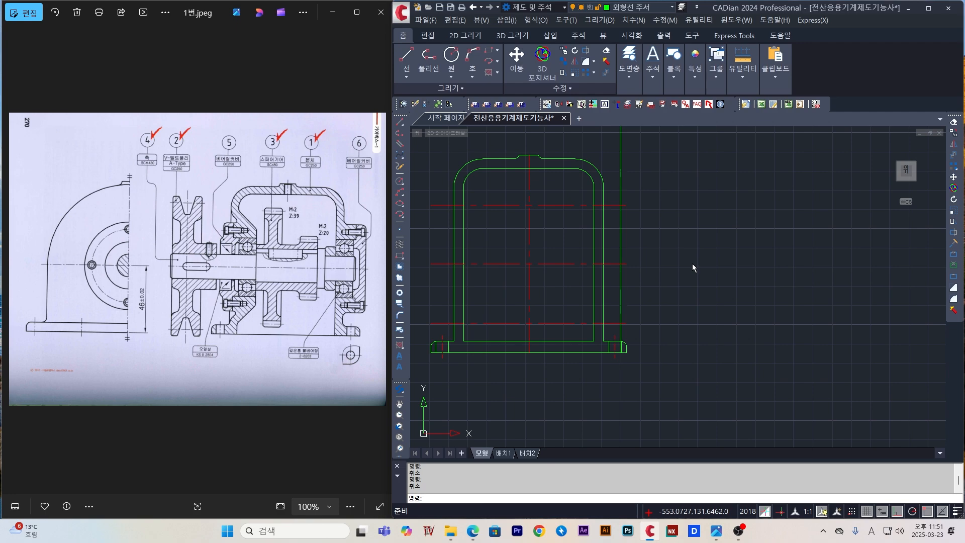
pyautogui.write('ma')
pyautogui.press('Return')
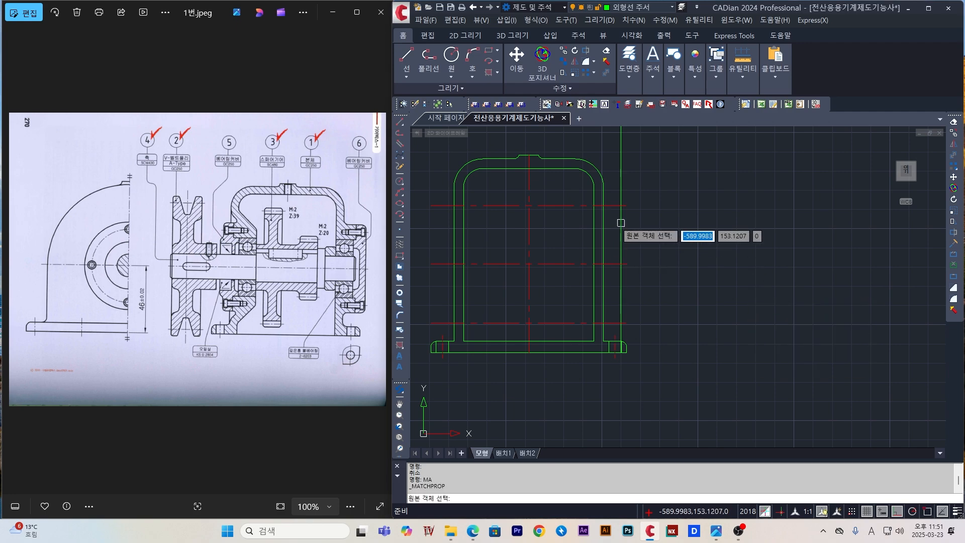
pyautogui.click(619, 225)
pyautogui.click(614, 205)
pyautogui.click(610, 322)
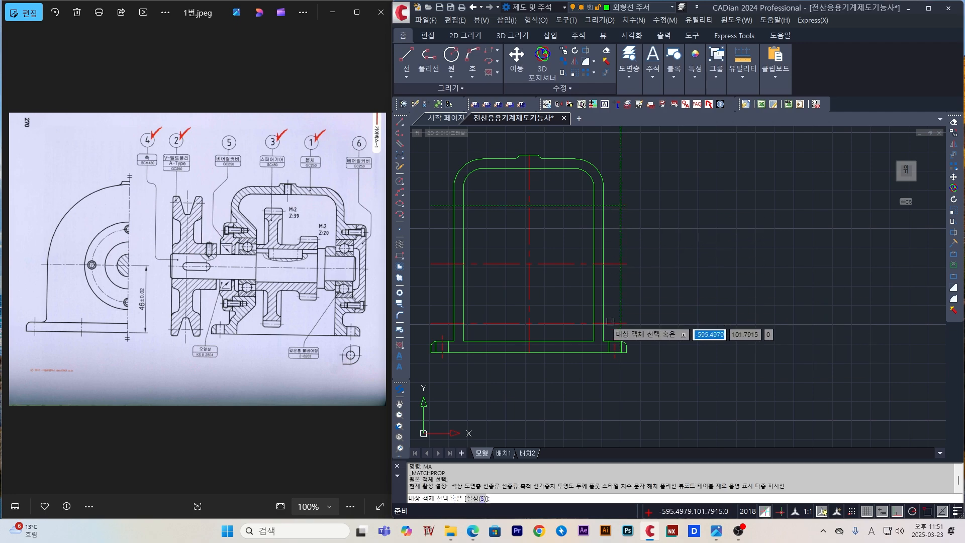
# - Trim the upper and lower boss lines to the span between the housing's right outer wall and the vertical line beside it
pyautogui.press('Escape')
pyautogui.write('tr')
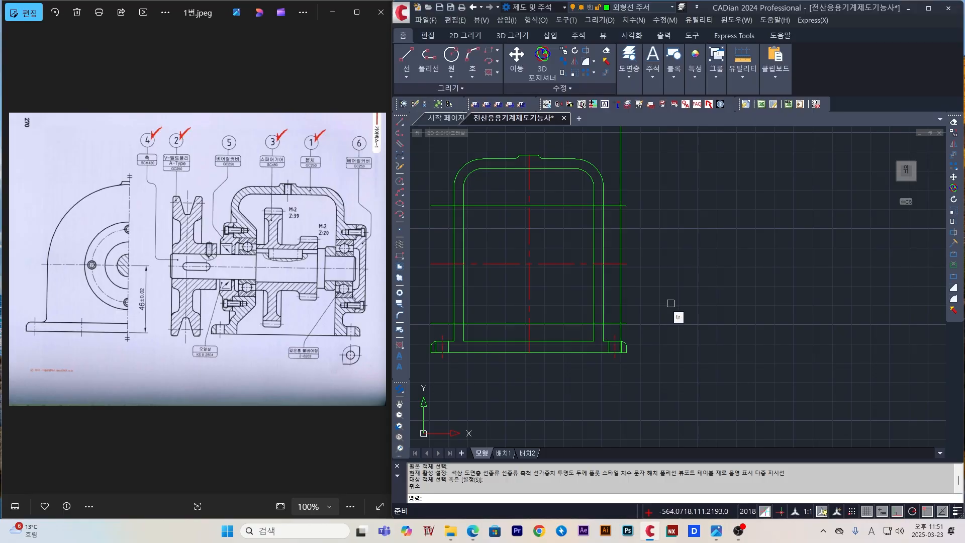
pyautogui.press('Return')
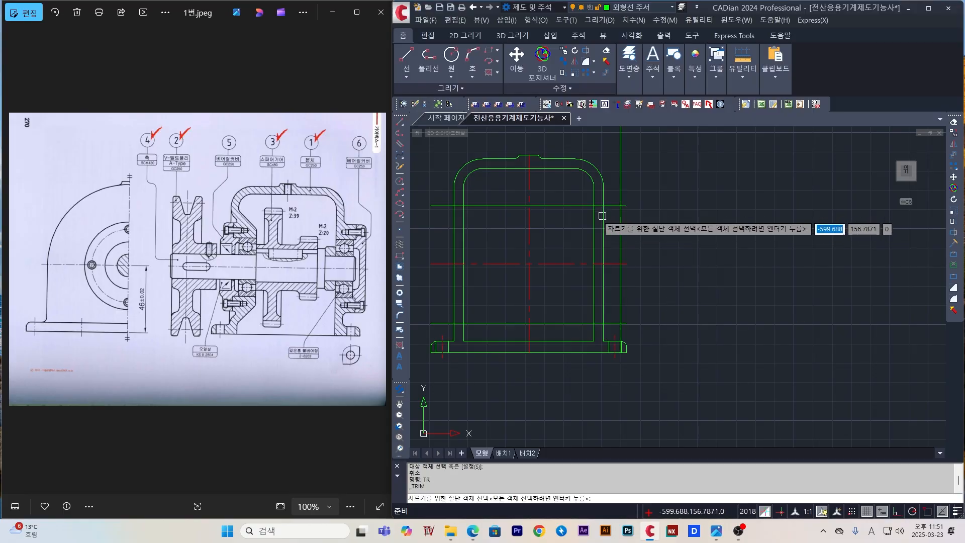
pyautogui.click(603, 219)
pyautogui.click(623, 280)
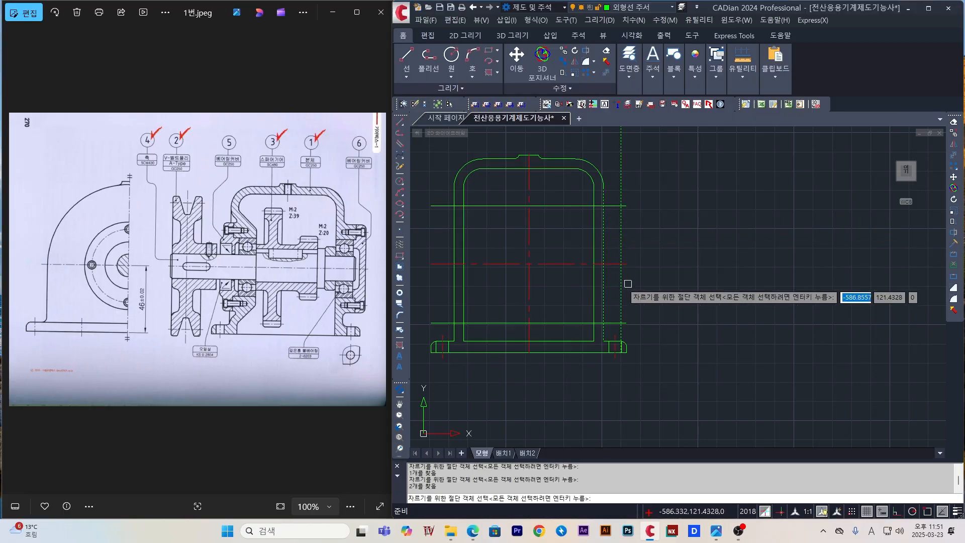
pyautogui.press('Return')
pyautogui.click(586, 324)
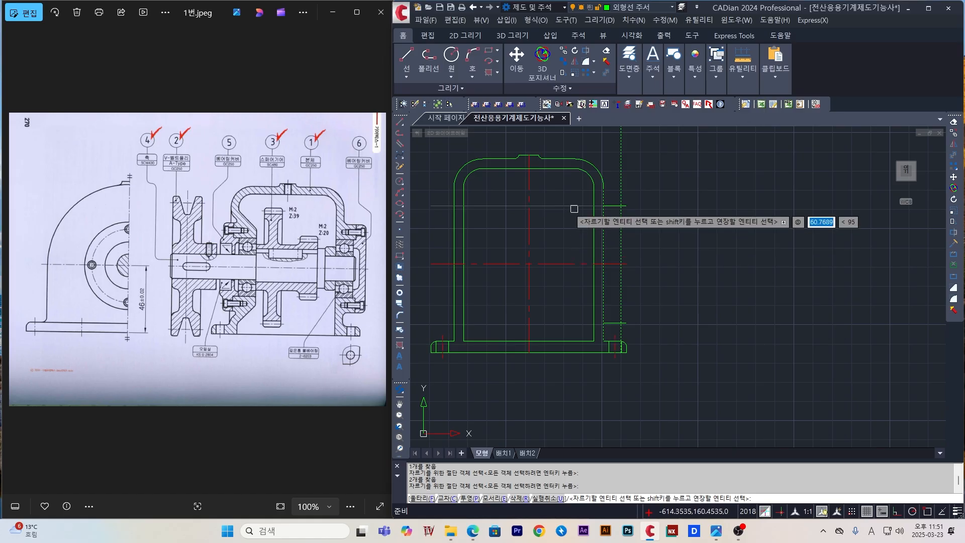
pyautogui.scroll(5, 628, 204)
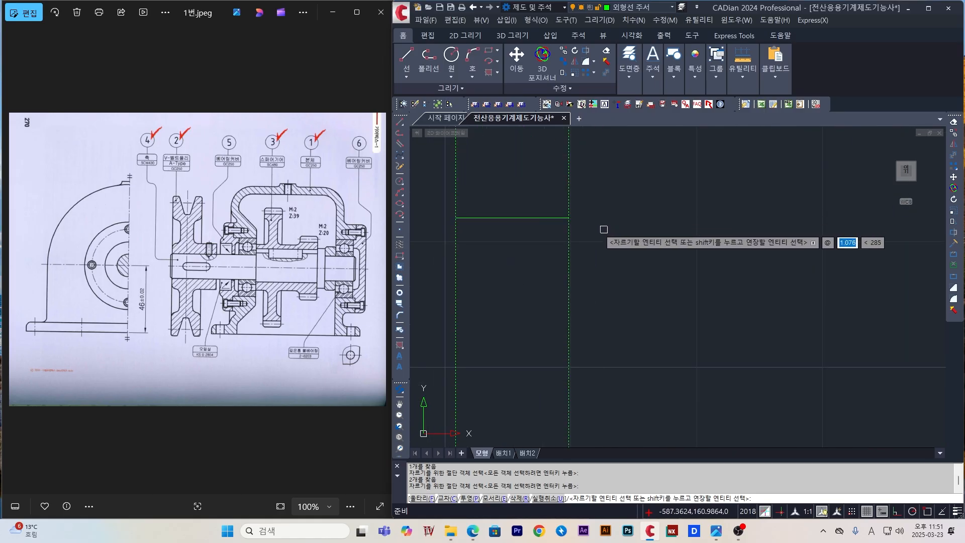
pyautogui.scroll(-4, 611, 351)
pyautogui.scroll(4, 616, 397)
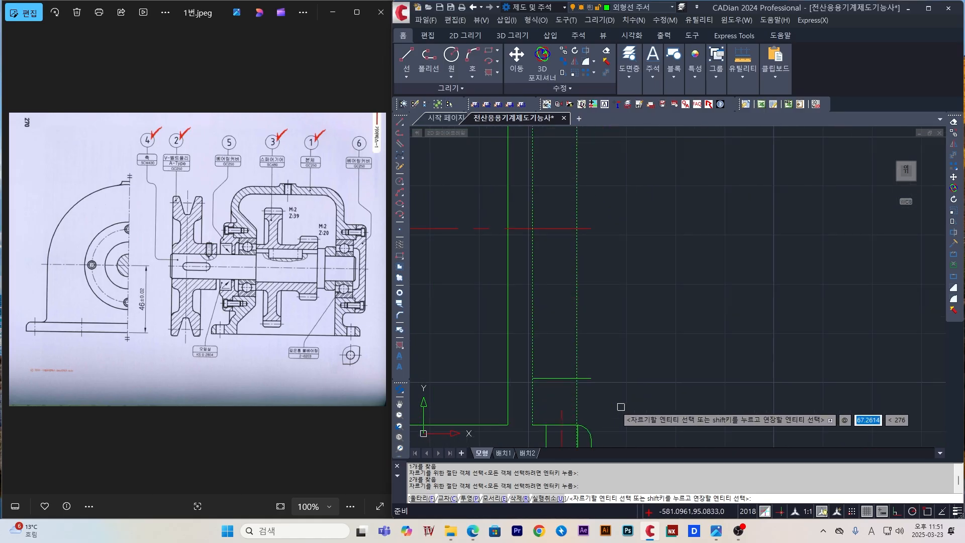
pyautogui.click(586, 378)
pyautogui.press('Escape')
# - Trim the vertical line right of the housing above and below the two horizontal boss lines
pyautogui.write('tr')
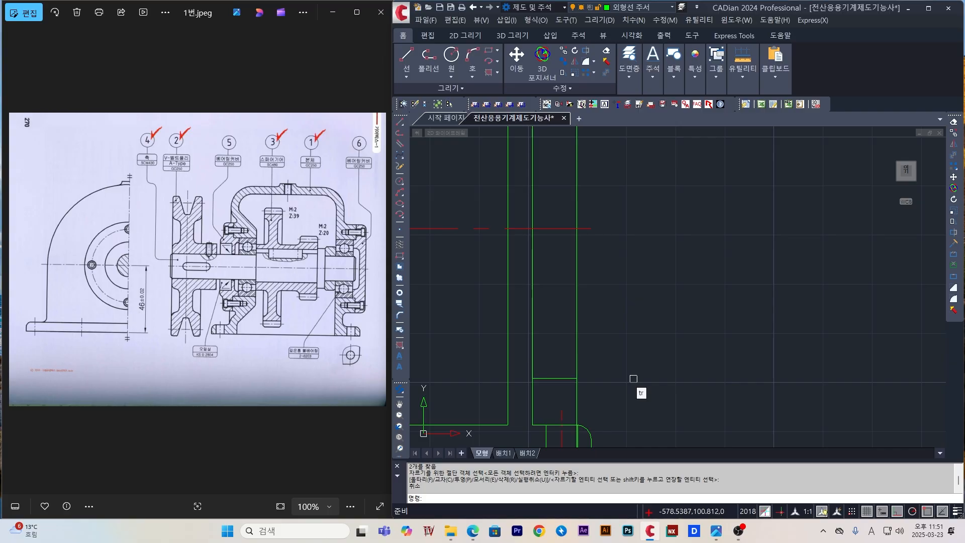
pyautogui.press('Return')
pyautogui.click(555, 378)
pyautogui.scroll(-3, 562, 341)
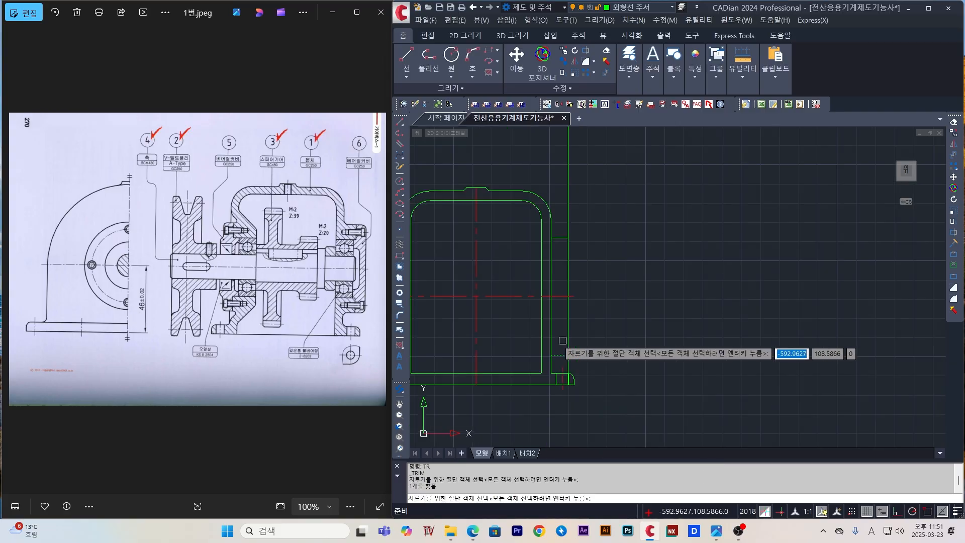
pyautogui.click(562, 239)
pyautogui.press('Return')
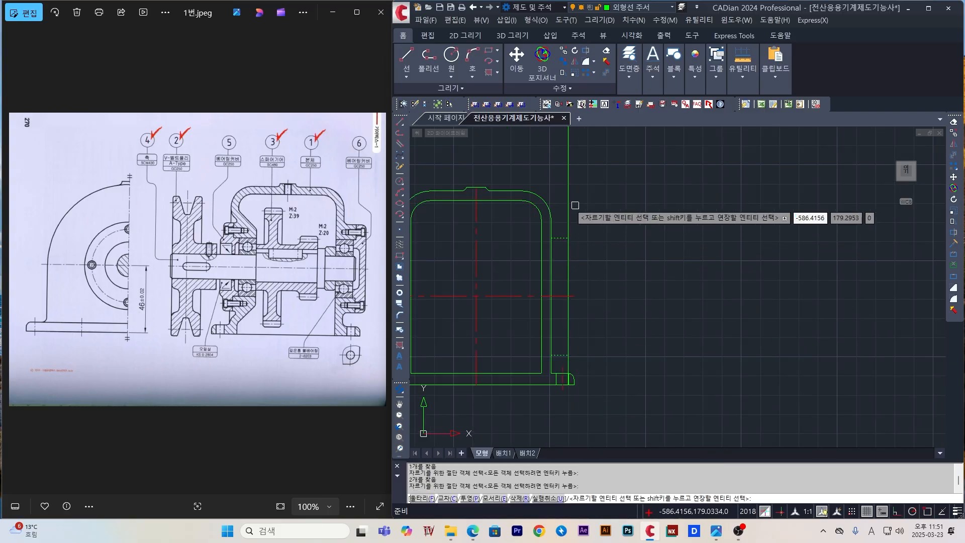
pyautogui.scroll(4, 570, 377)
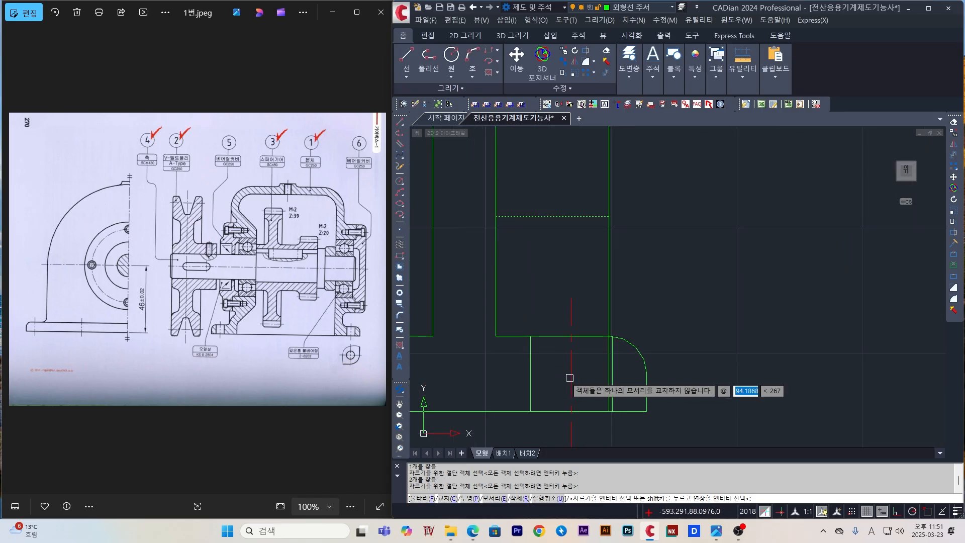
pyautogui.click(612, 276)
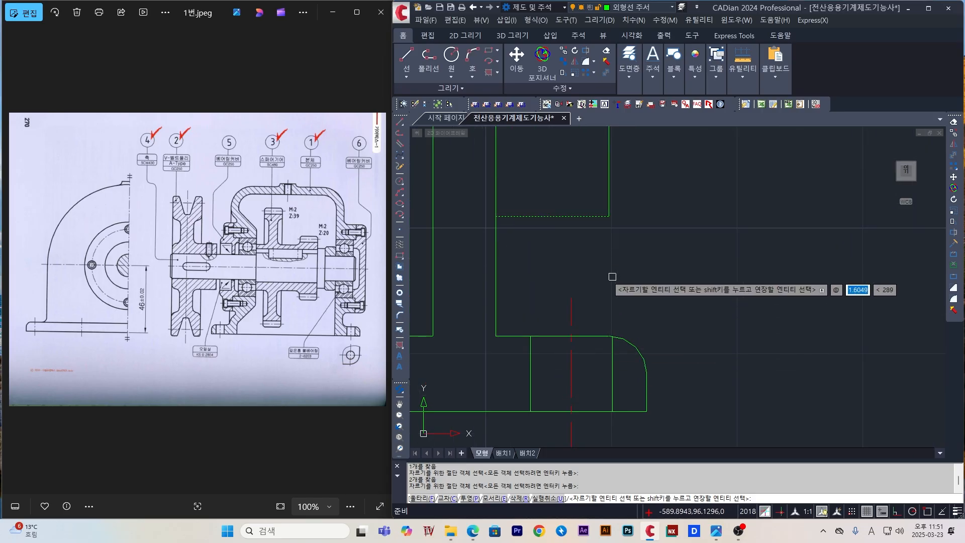
pyautogui.scroll(-4, 612, 277)
pyautogui.press('Escape')
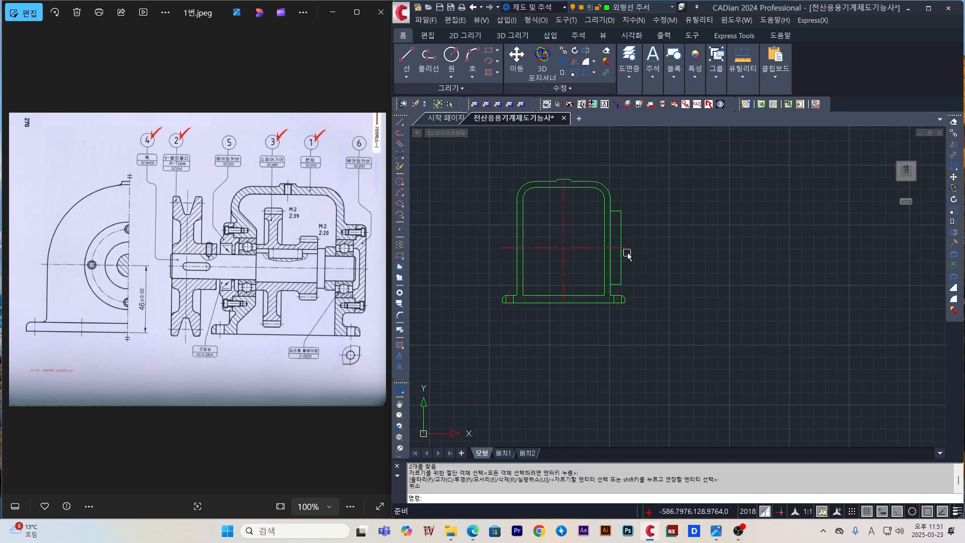
# - Trim away the right outer wall segment between the boss's upper and lower lines
pyautogui.moveTo(659, 256); pyautogui.dragTo(661, 269, button='middle')
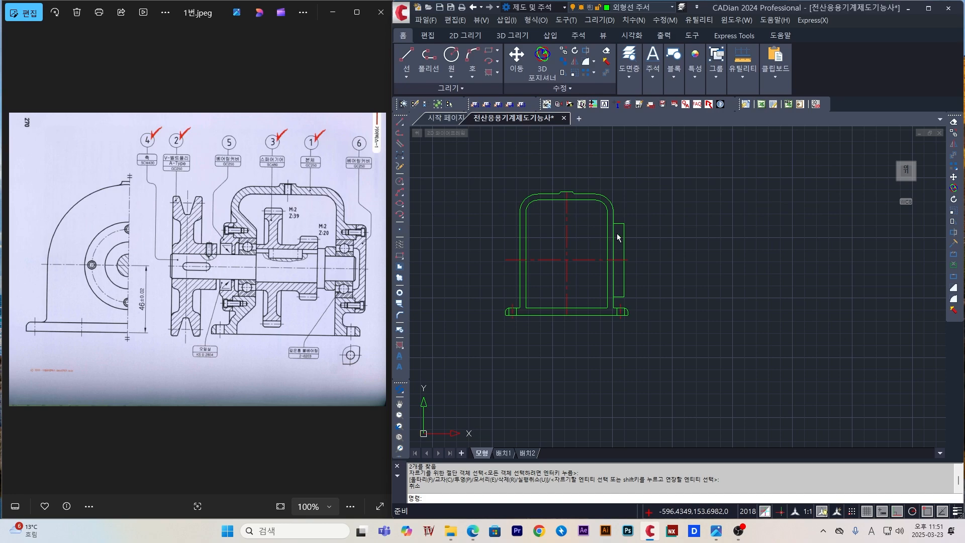
pyautogui.write('TR')
pyautogui.press('Return')
pyautogui.press('Return')
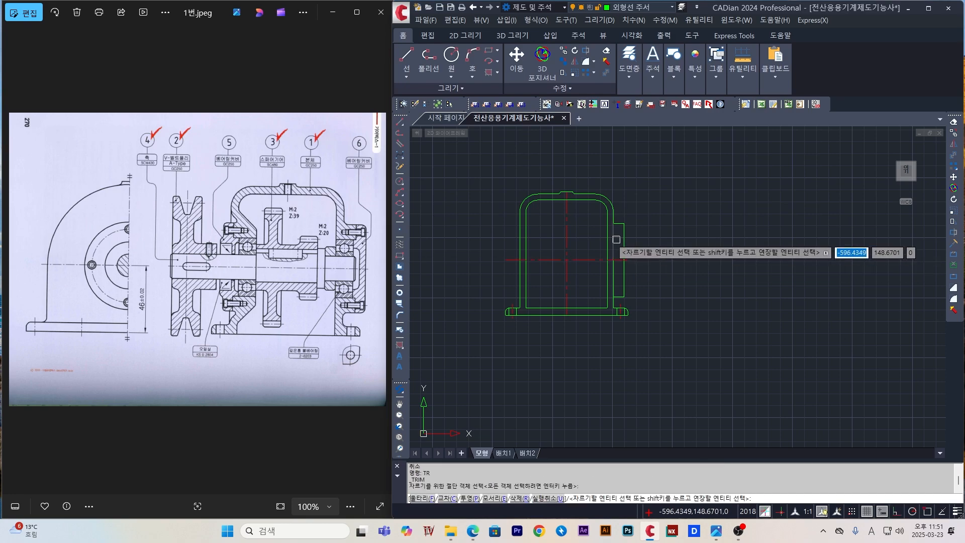
pyautogui.moveTo(600, 273); pyautogui.dragTo(599, 256, button='middle')
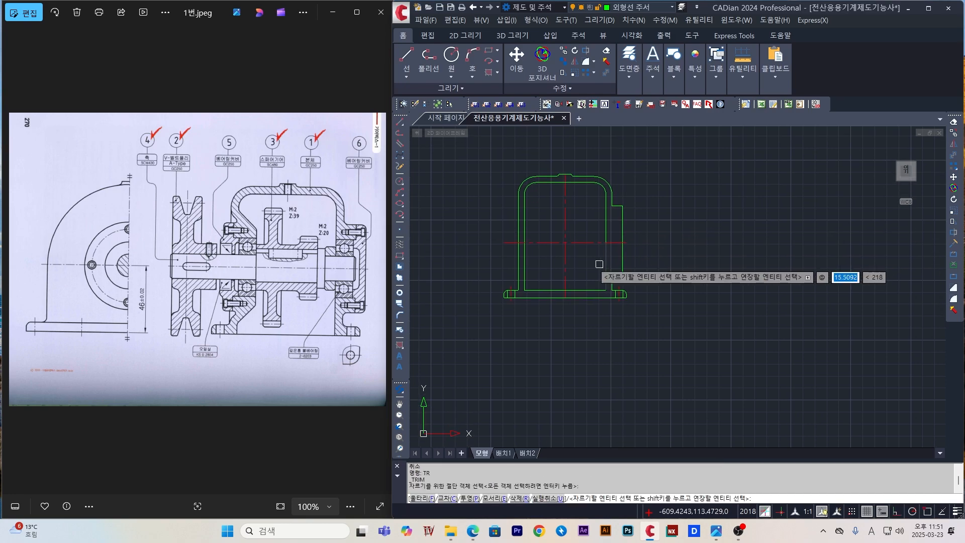
pyautogui.press('Escape')
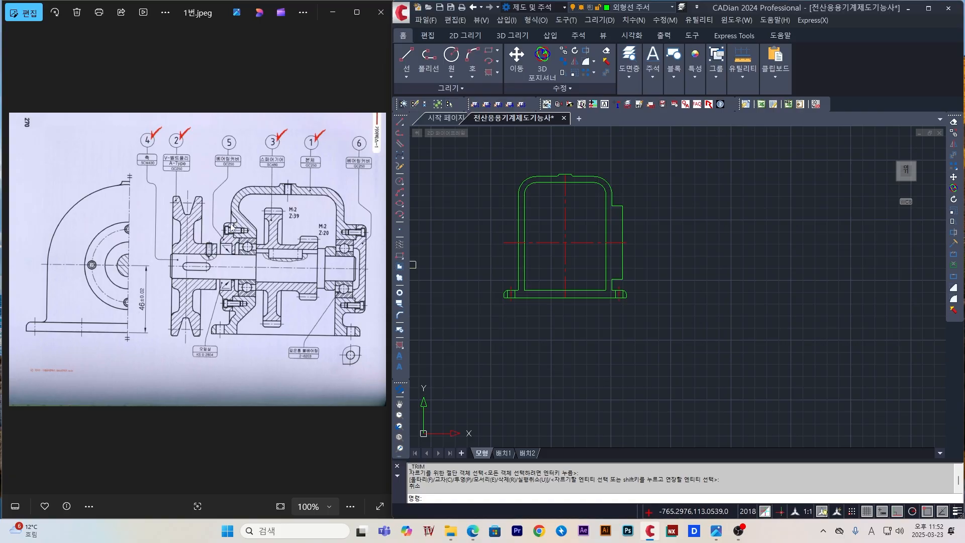
# - Examine the left bearing boss and cover area in the assembly reference image against the housing's left wall
pyautogui.click(519, 209)
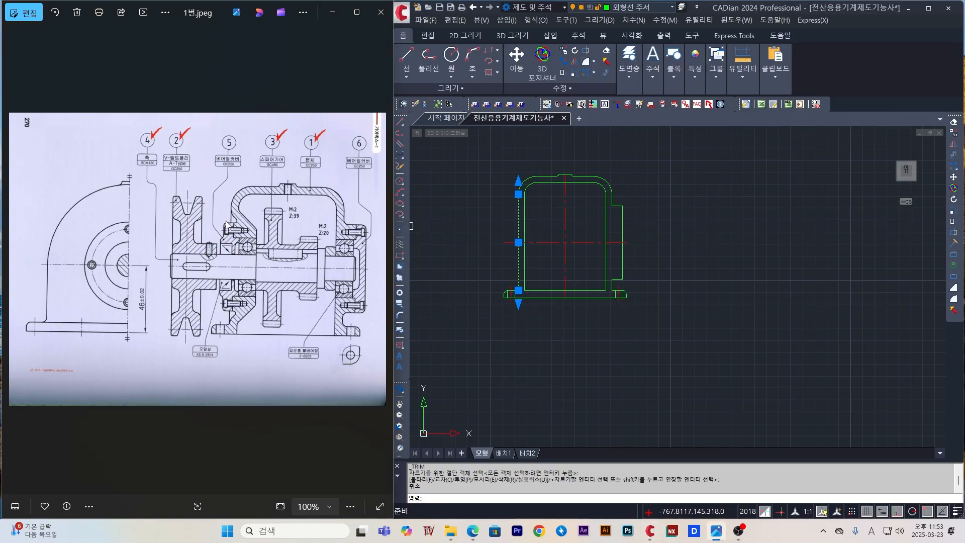
pyautogui.scroll(4, 229, 213)
pyautogui.scroll(3, 229, 213)
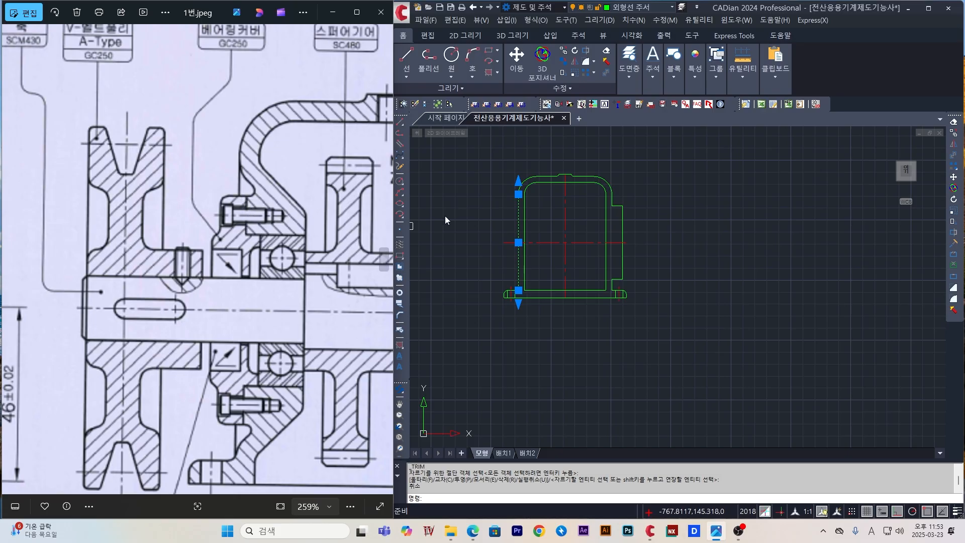
pyautogui.click(541, 219)
pyautogui.press('Escape')
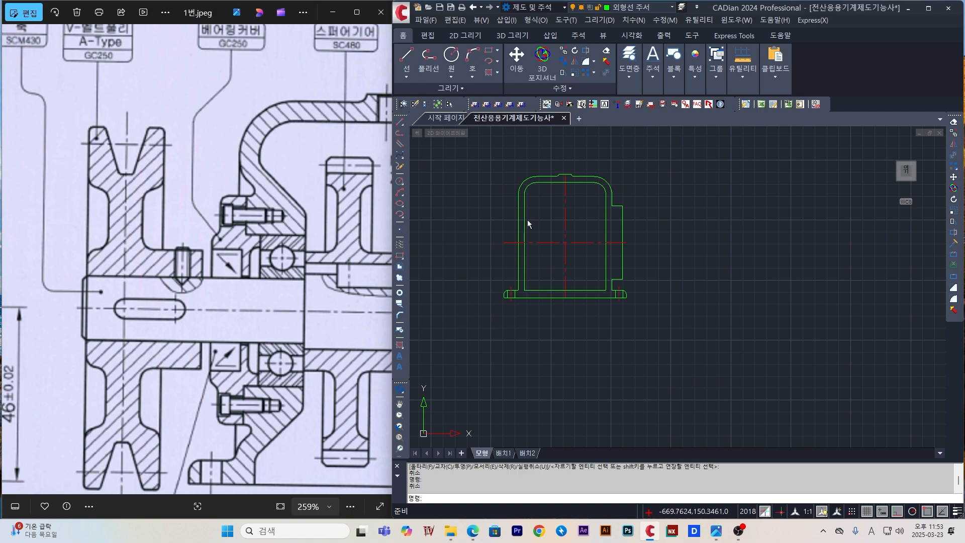
pyautogui.scroll(4, 541, 224)
pyautogui.scroll(-4, 514, 218)
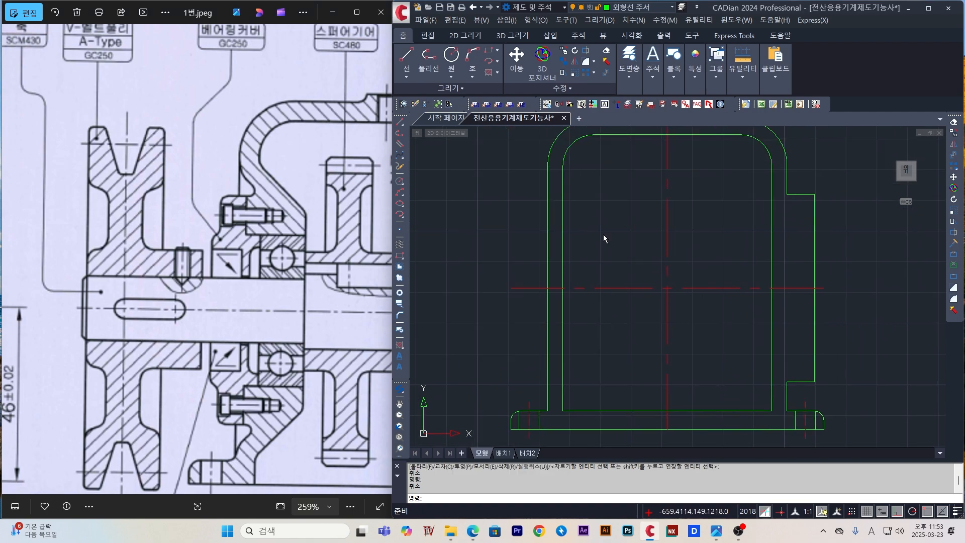
# - Offset the housing's left outer wall line 2 mm inward
pyautogui.write('o')
pyautogui.press('Return')
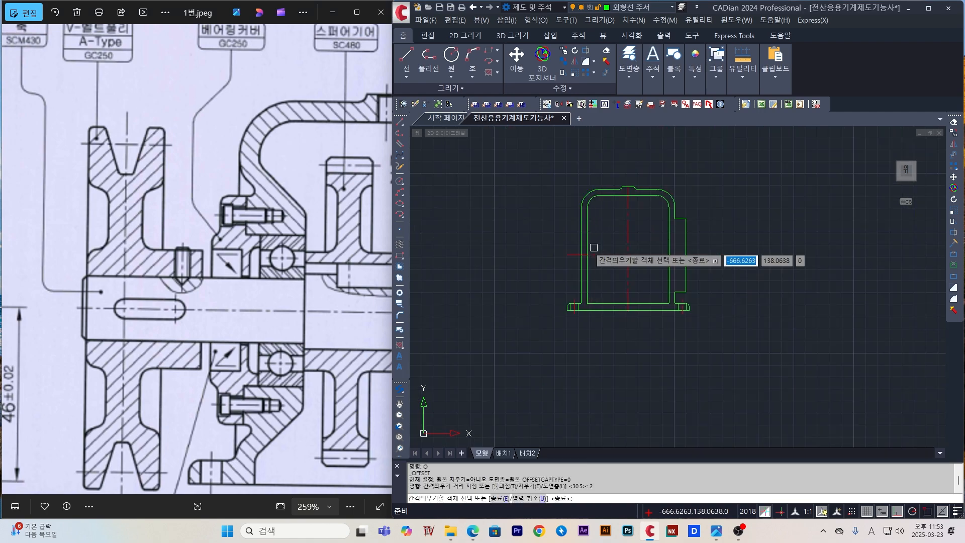
pyautogui.write('2')
pyautogui.press('Return')
pyautogui.scroll(4, 595, 213)
pyautogui.click(561, 246)
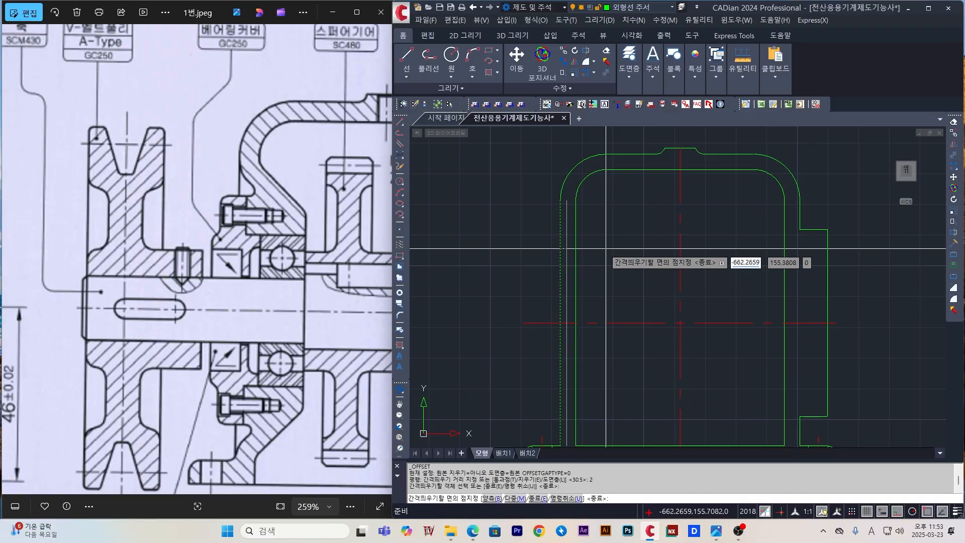
pyautogui.click(615, 255)
pyautogui.press('Escape')
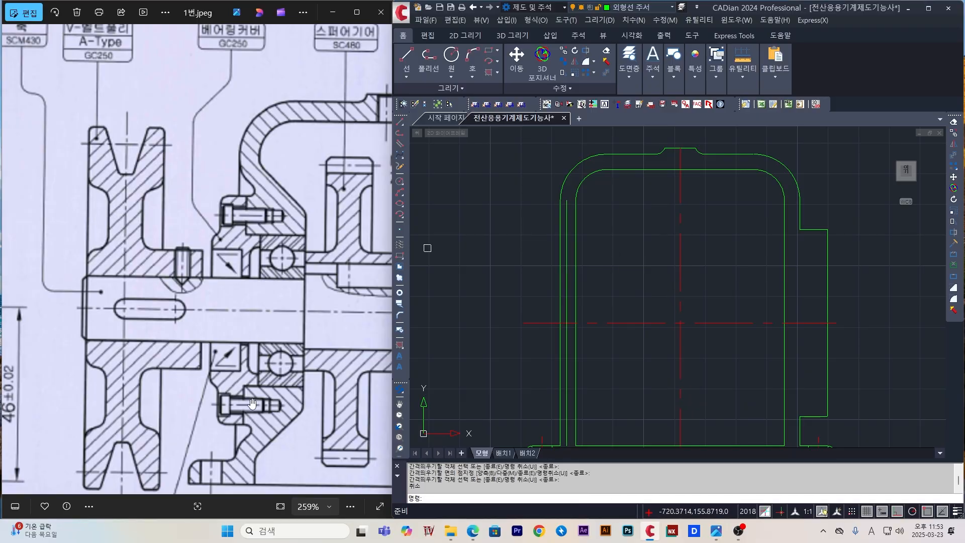
pyautogui.scroll(-3, 239, 337)
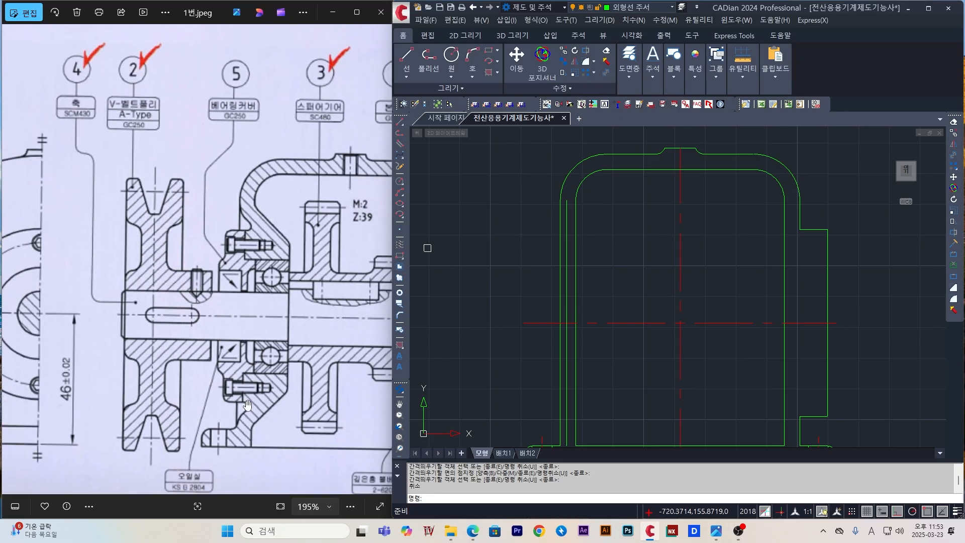
pyautogui.moveTo(241, 345); pyautogui.dragTo(299, 344)
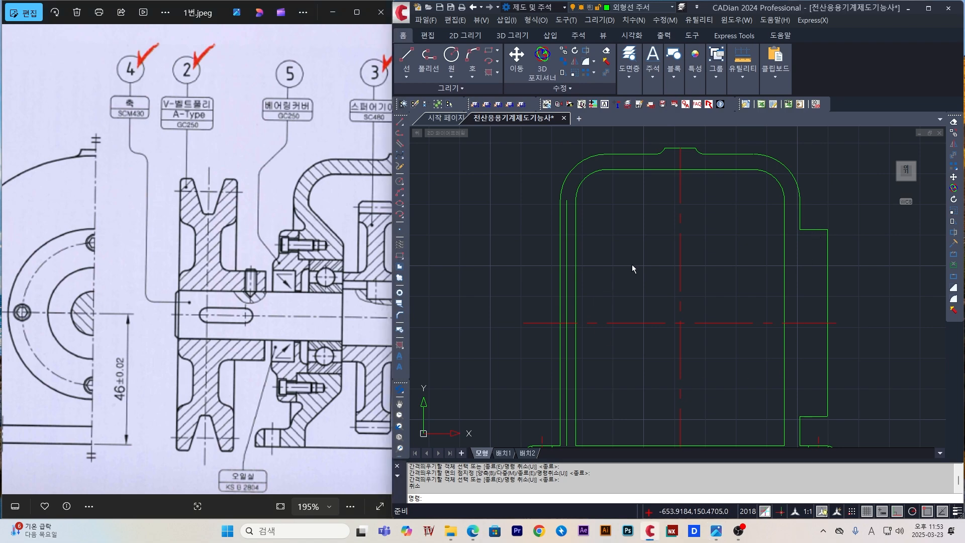
pyautogui.write('L')
pyautogui.press('Return')
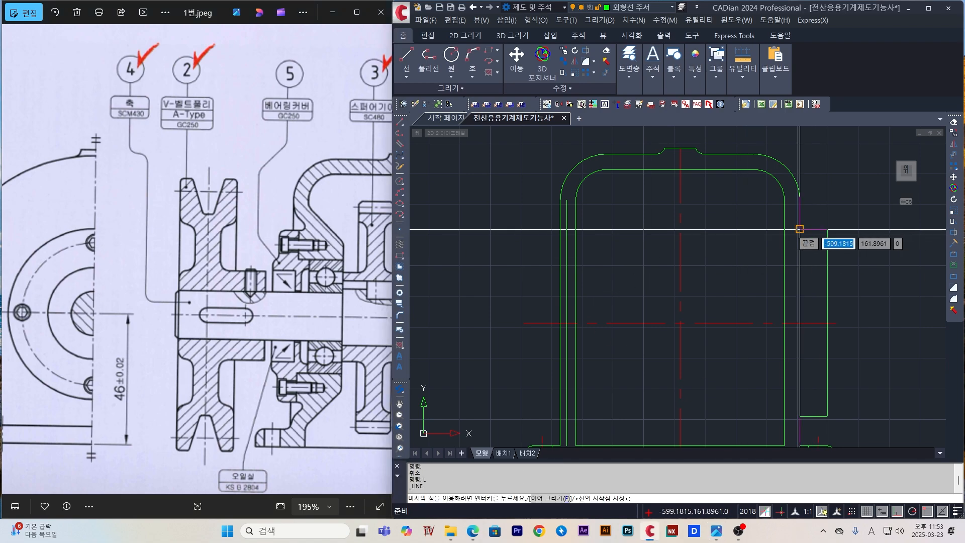
pyautogui.click(507, 229)
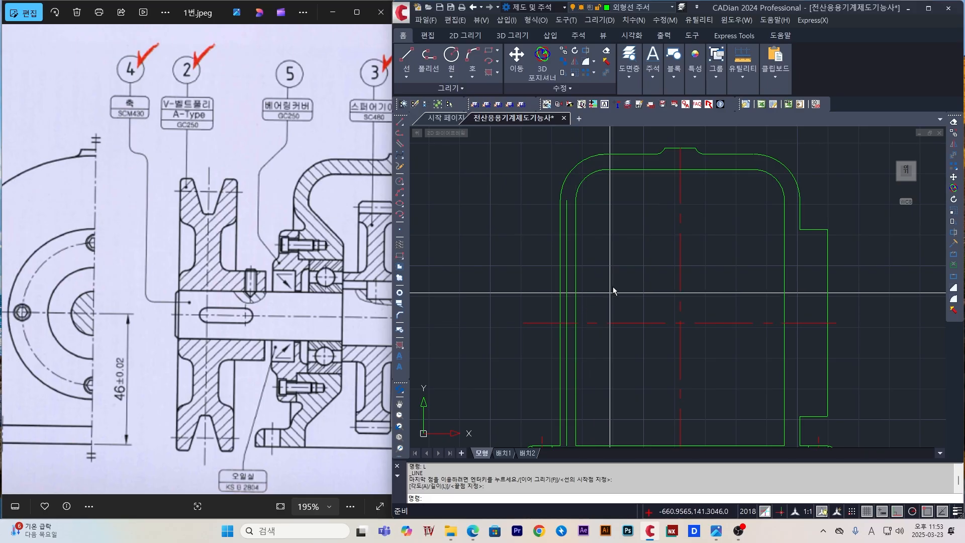
pyautogui.press('Escape')
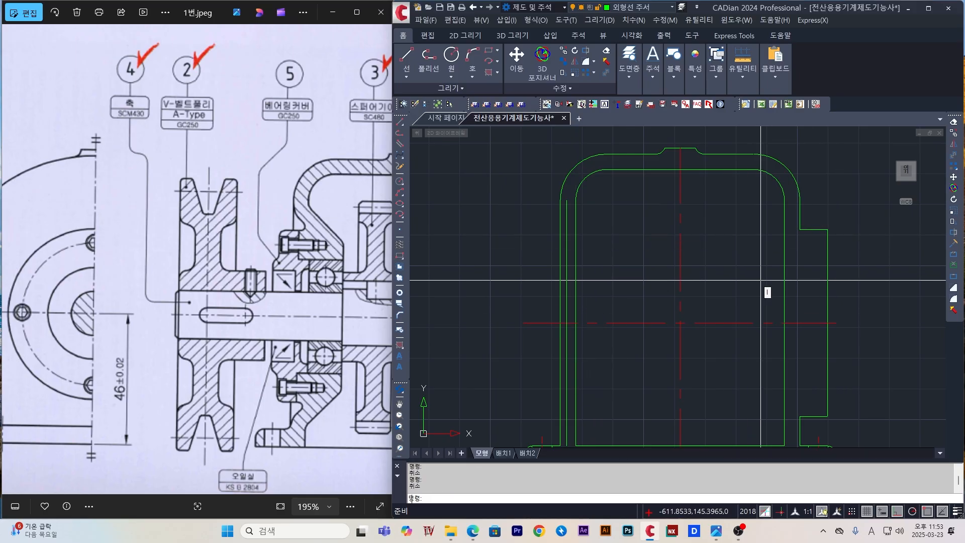
# - Draw horizontal lines from the right boss's upper and lower corners at the outer wall leftward past the housing's left wall
pyautogui.write('L')
pyautogui.press('Return')
pyautogui.click(799, 229)
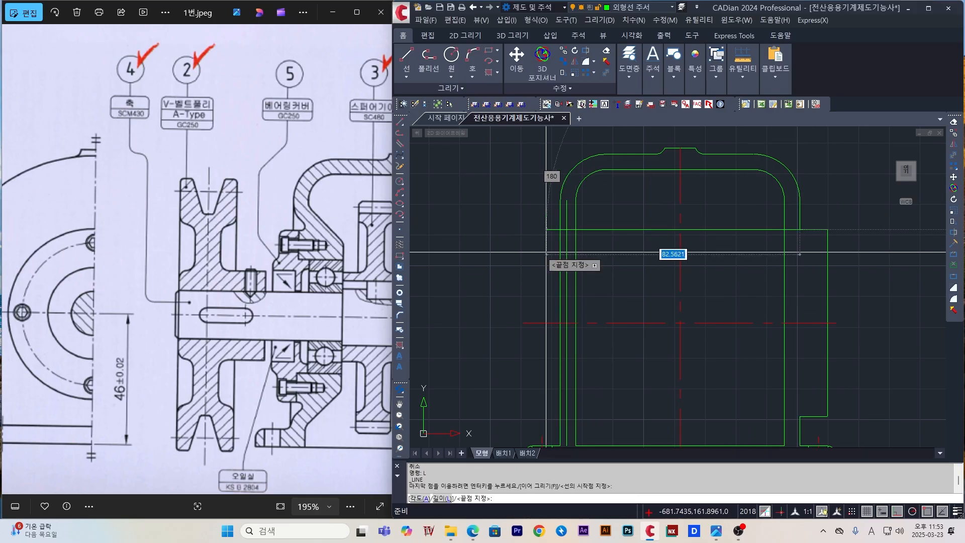
pyautogui.click(486, 229)
pyautogui.press('Return')
pyautogui.moveTo(676, 320); pyautogui.dragTo(677, 270, button='middle')
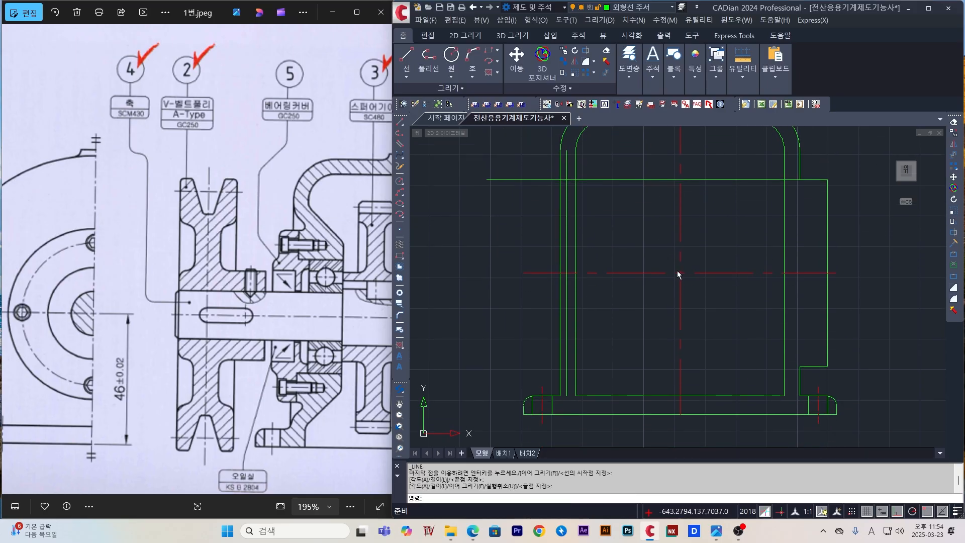
pyautogui.click(800, 367)
pyautogui.click(473, 357)
pyautogui.press('space')
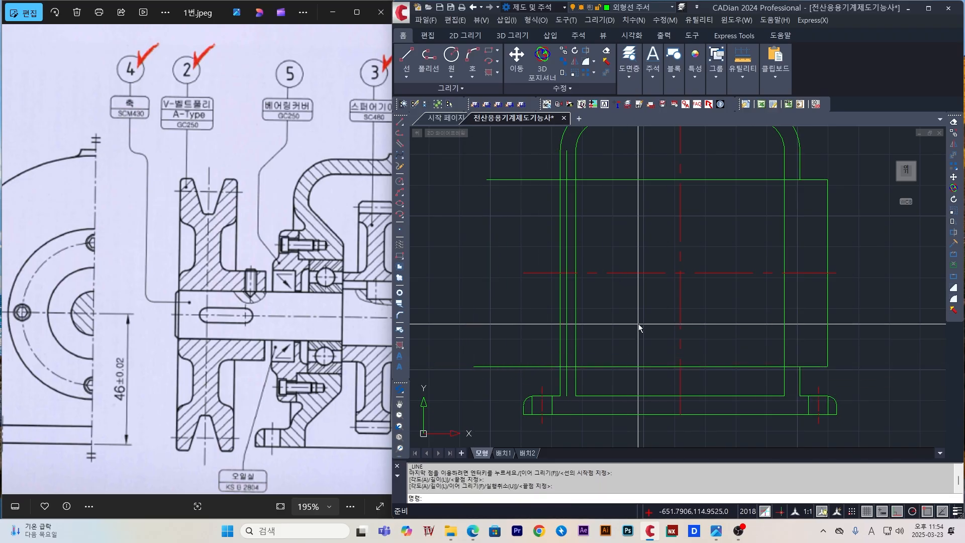
pyautogui.press('Escape')
pyautogui.press('Escape')
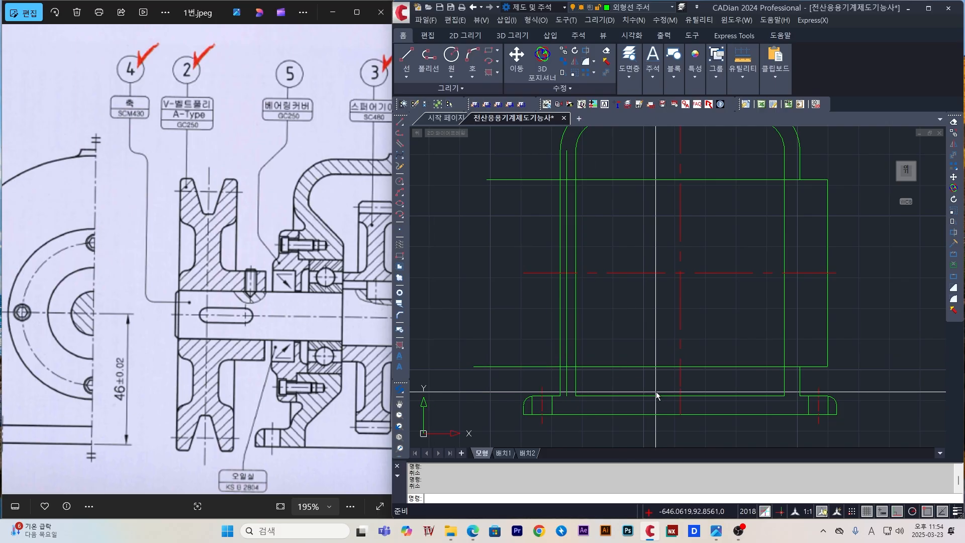
# - Trim the two horizontal boss lines to the short segments between the 2 mm offset line and the left inner wall line
pyautogui.write('TR')
pyautogui.press('Return')
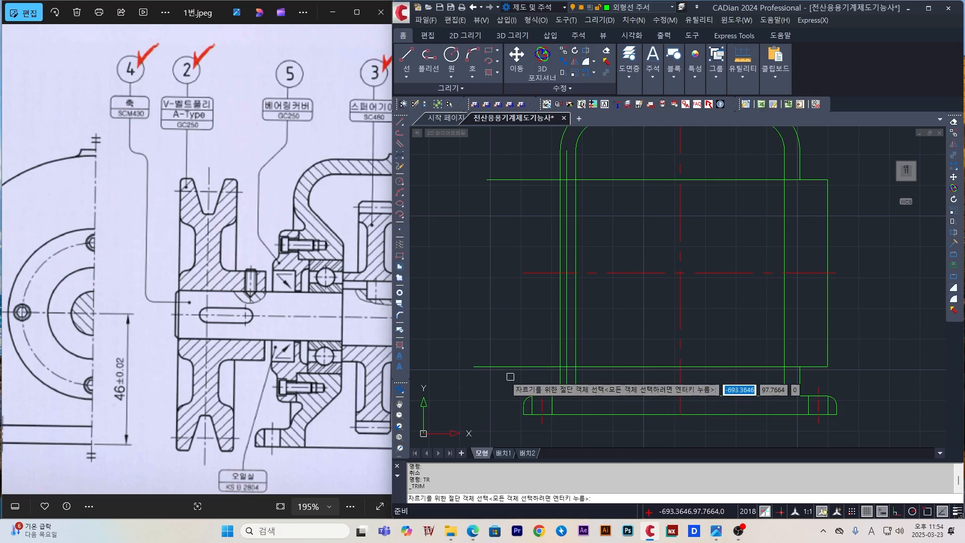
pyautogui.click(567, 335)
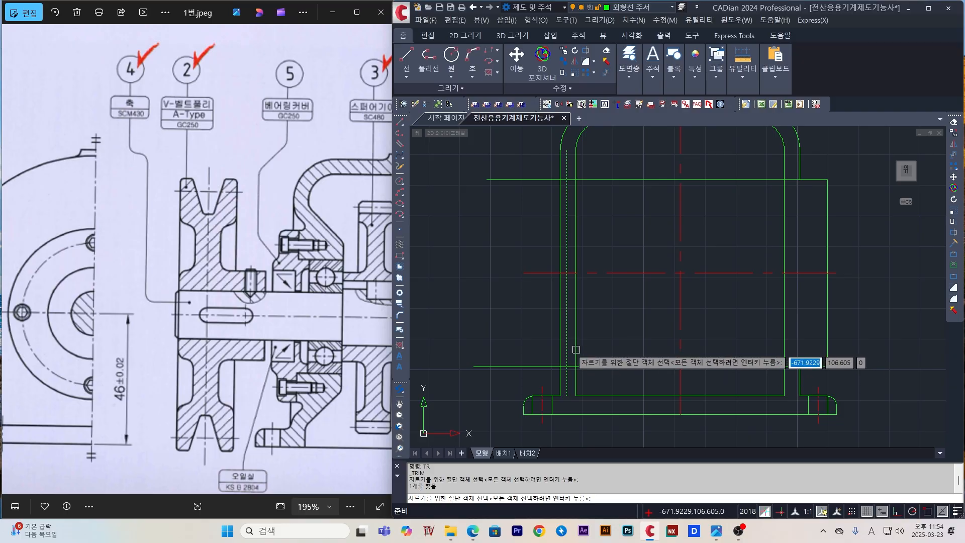
pyautogui.click(535, 367)
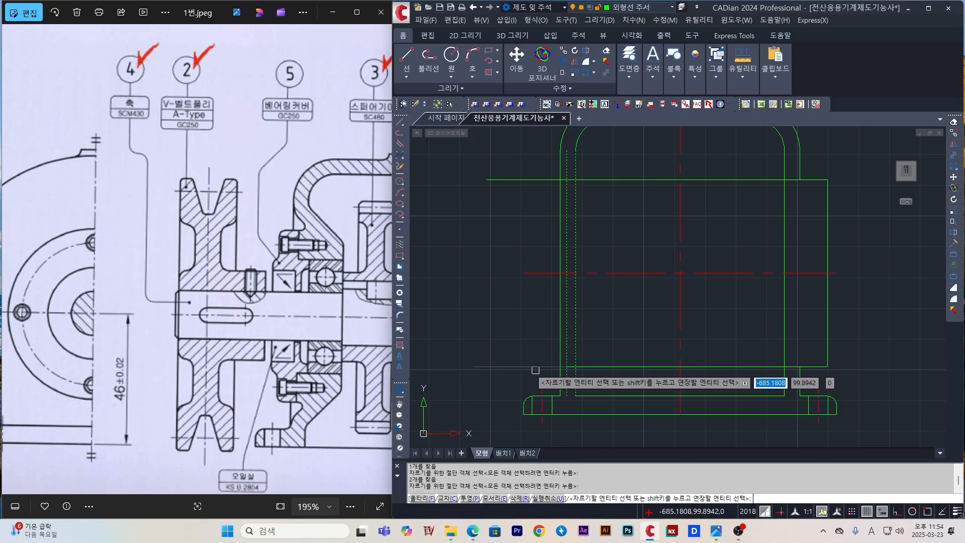
pyautogui.press('Return')
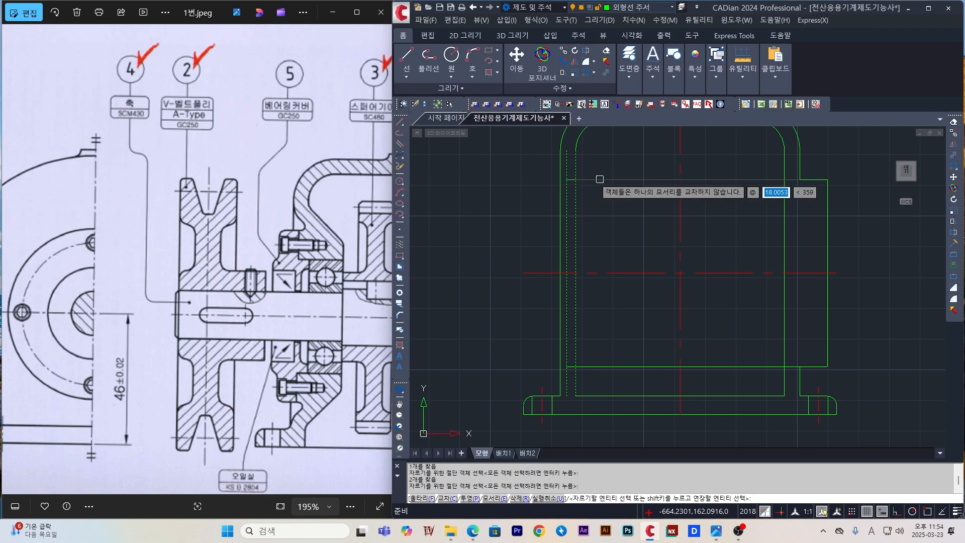
pyautogui.click(606, 366)
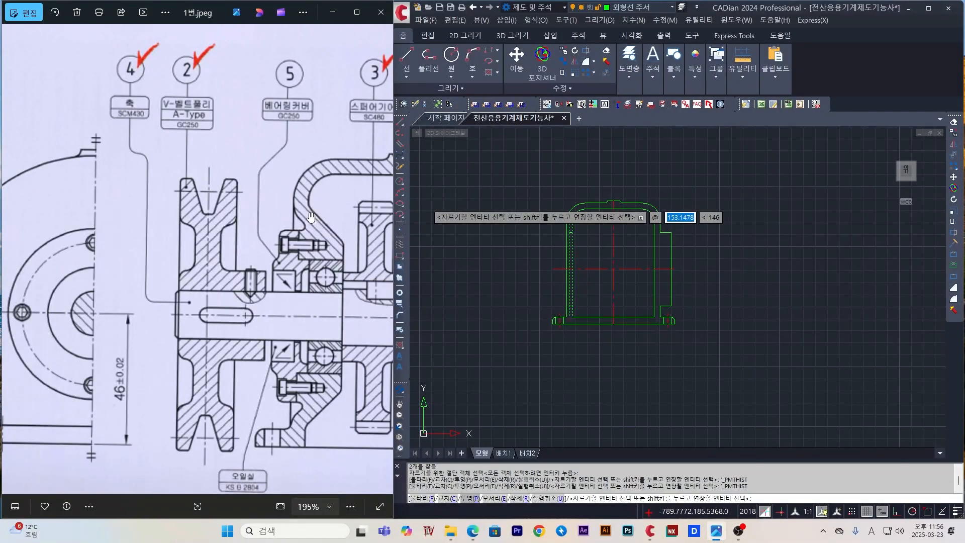
pyautogui.scroll(5, 602, 271)
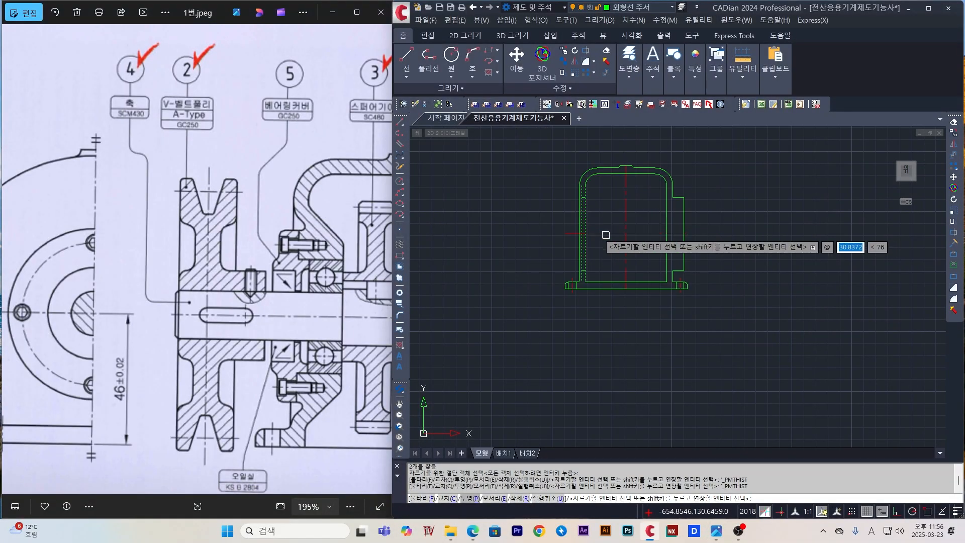
pyautogui.scroll(-4, 586, 208)
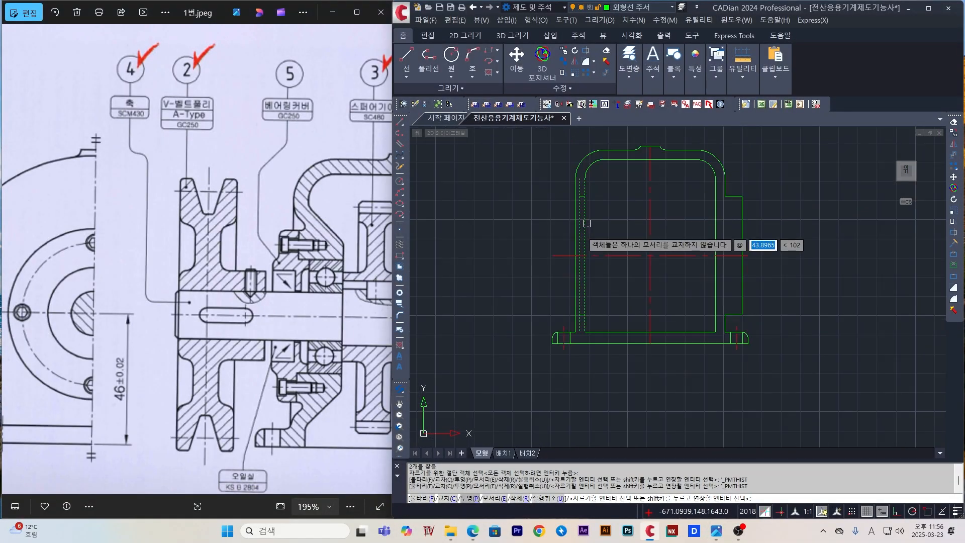
pyautogui.press('Escape')
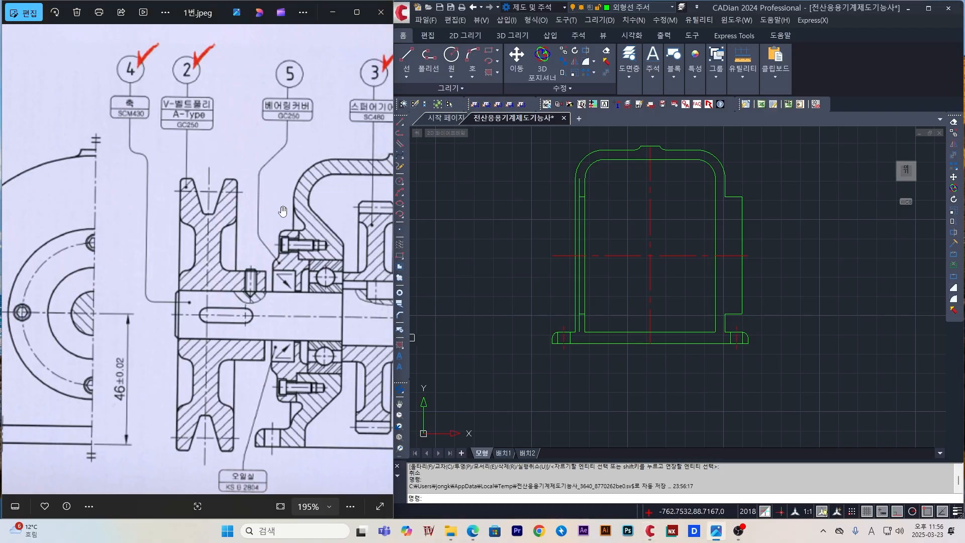
pyautogui.scroll(-5, 302, 226)
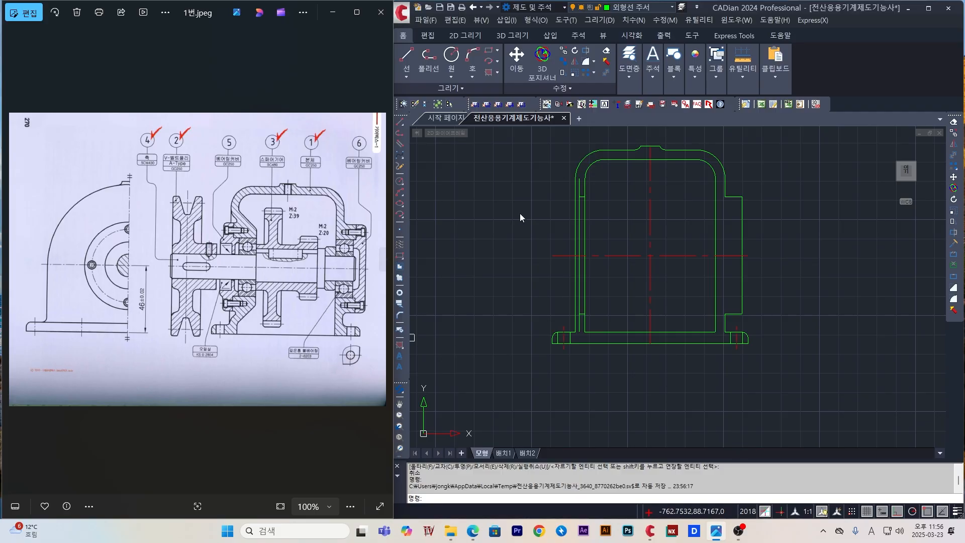
pyautogui.moveTo(620, 226); pyautogui.dragTo(575, 232, button='middle')
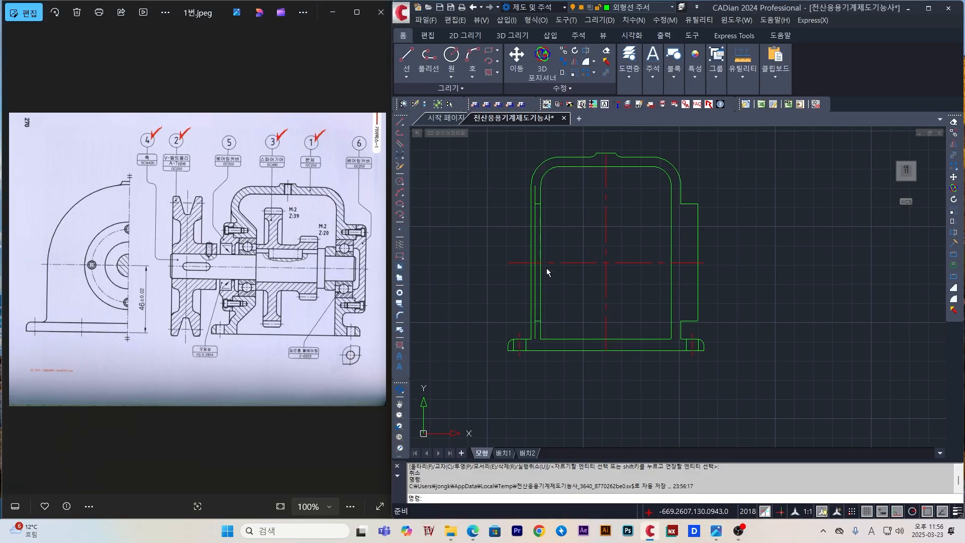
pyautogui.scroll(2, 546, 274)
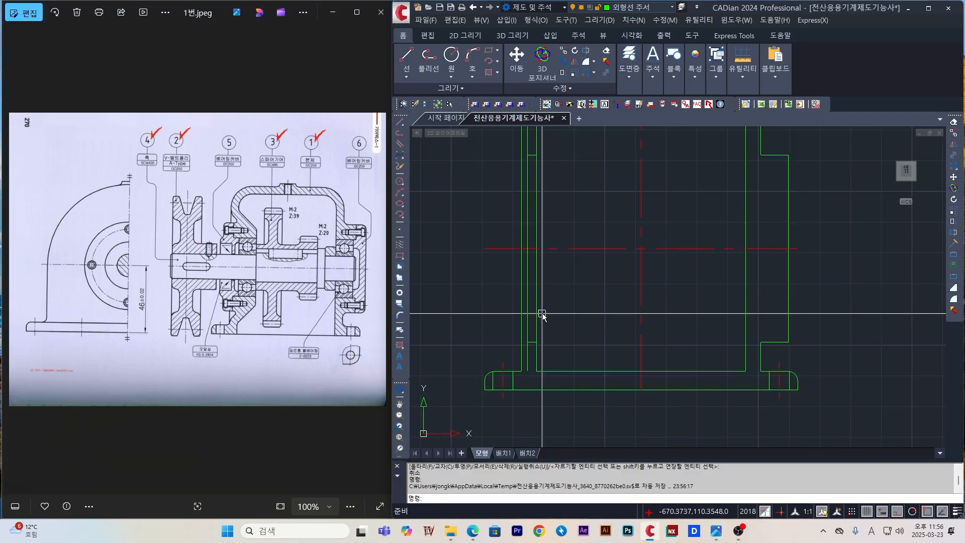
pyautogui.press('Return')
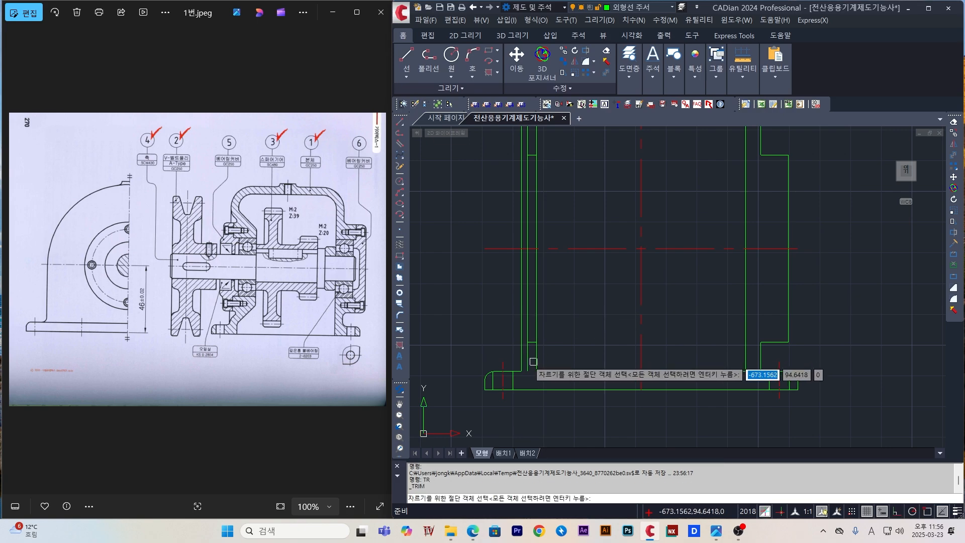
pyautogui.press('Return')
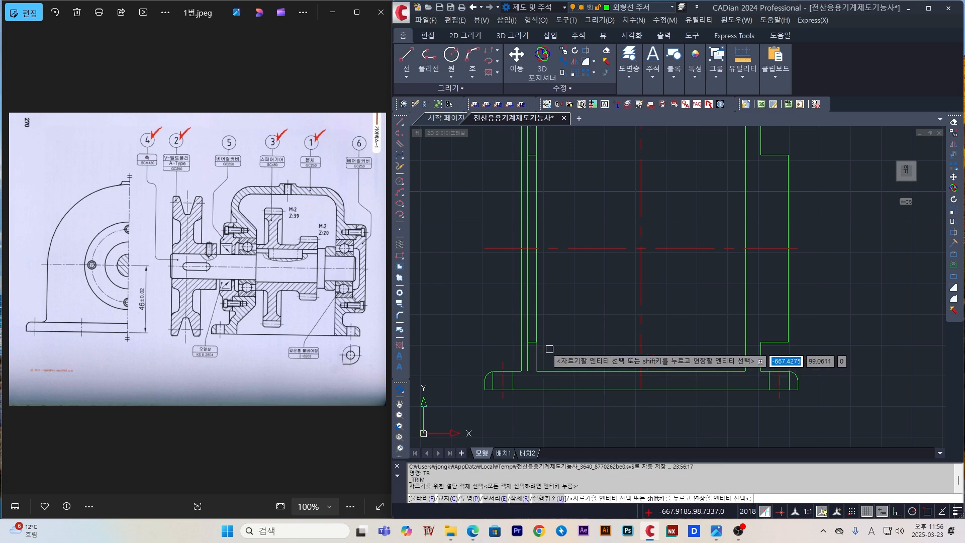
pyautogui.press('Escape')
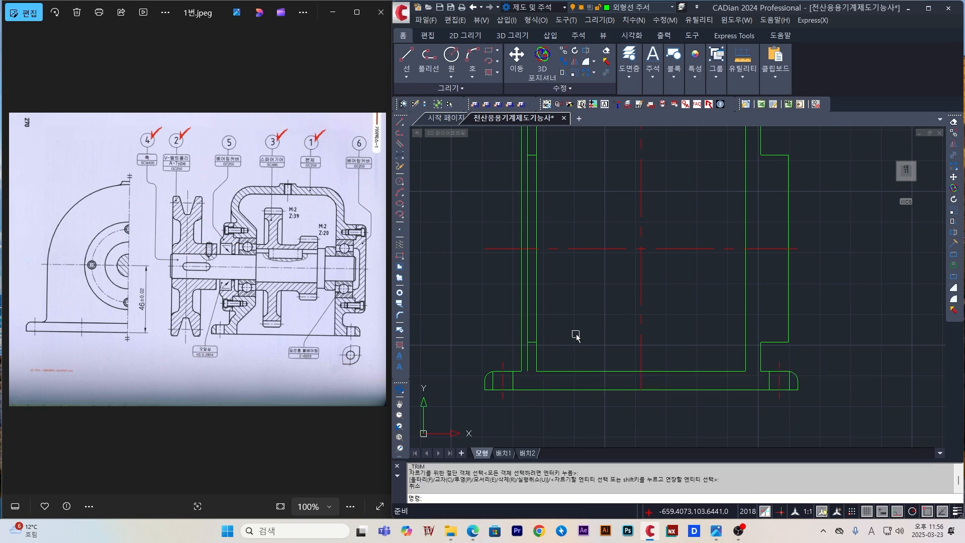
# - Trim off the ends of the left 2 mm offset line above and below the short horizontal boss lines
pyautogui.write('TR')
pyautogui.press('Return')
pyautogui.press('Return')
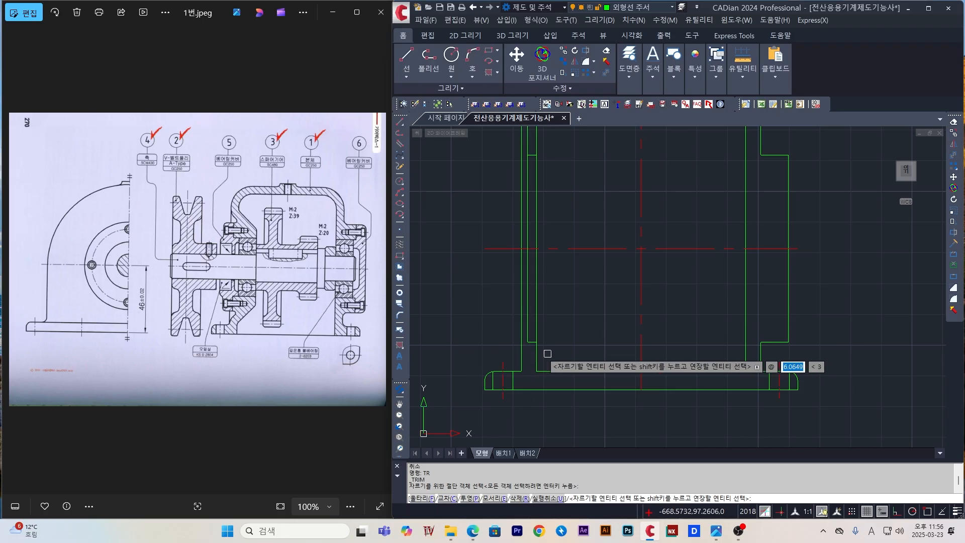
pyautogui.scroll(-3, 548, 353)
pyautogui.scroll(4, 574, 279)
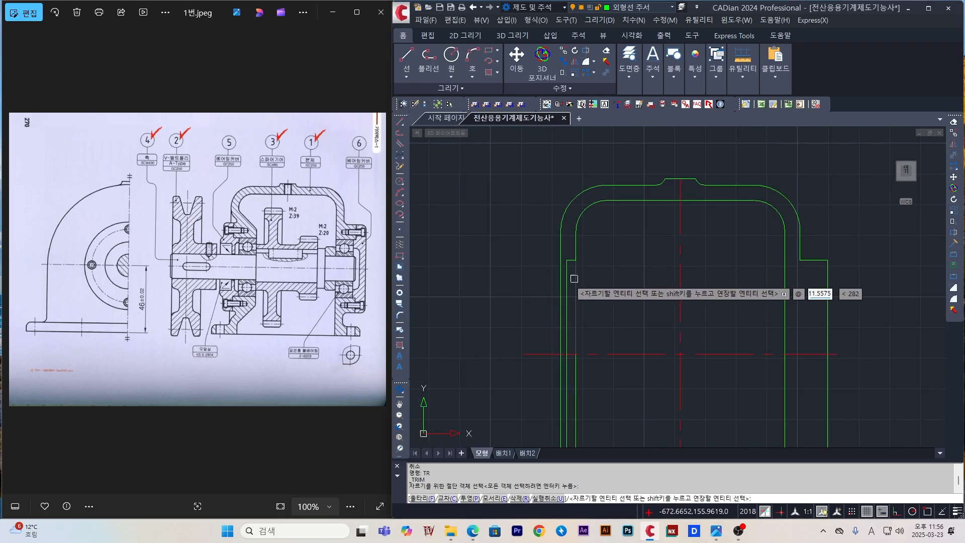
pyautogui.scroll(-4, 574, 278)
pyautogui.press('Escape')
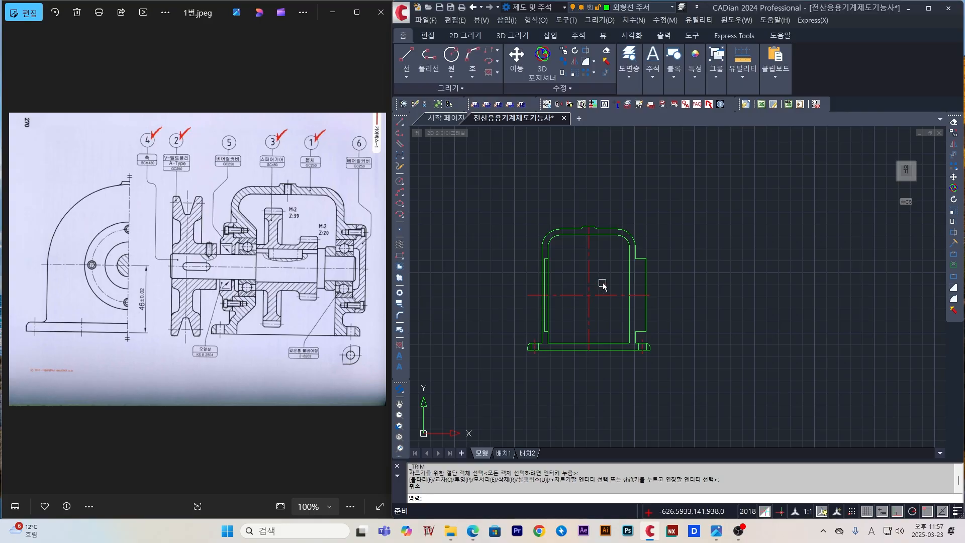
# - Compare the housing's front view with the sectioned housing in the assembly reference image
pyautogui.scroll(5, 600, 303)
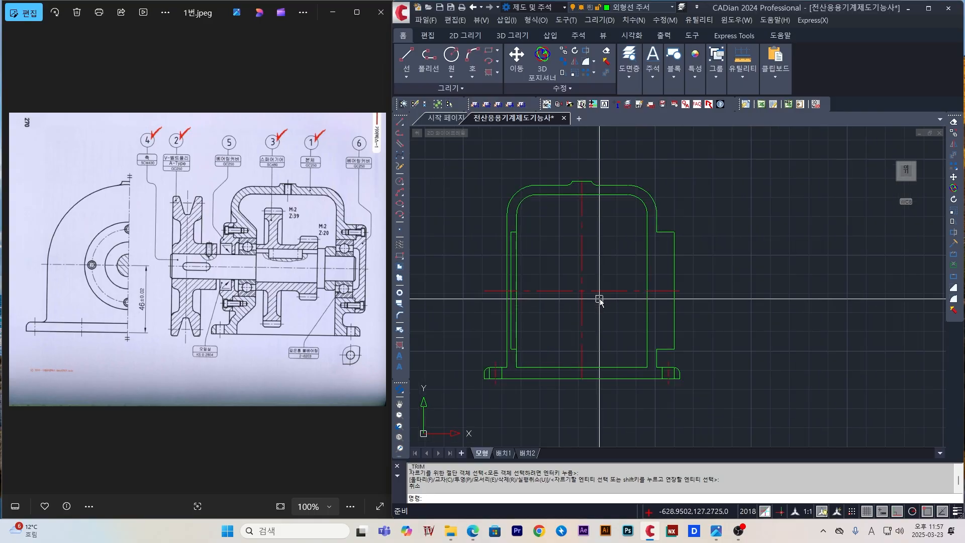
pyautogui.moveTo(596, 286); pyautogui.dragTo(645, 278, button='middle')
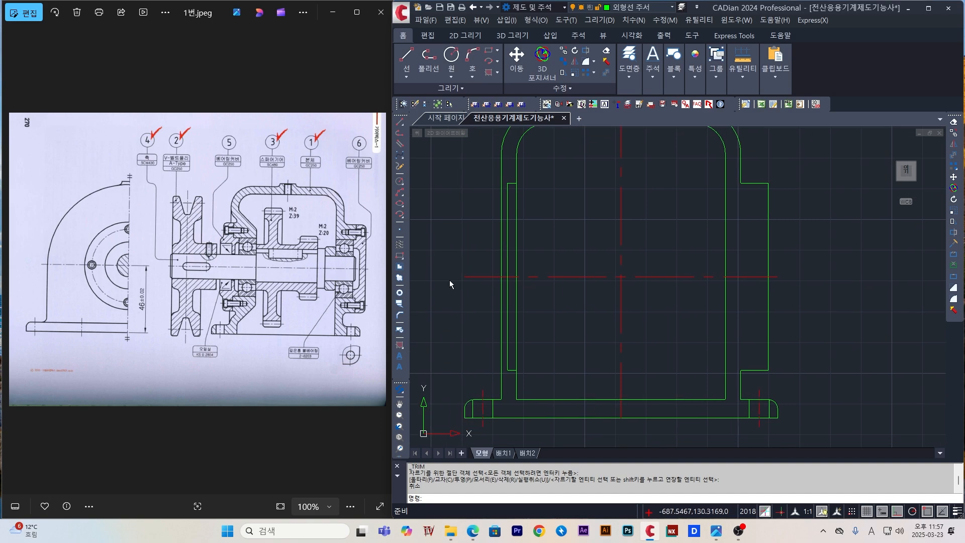
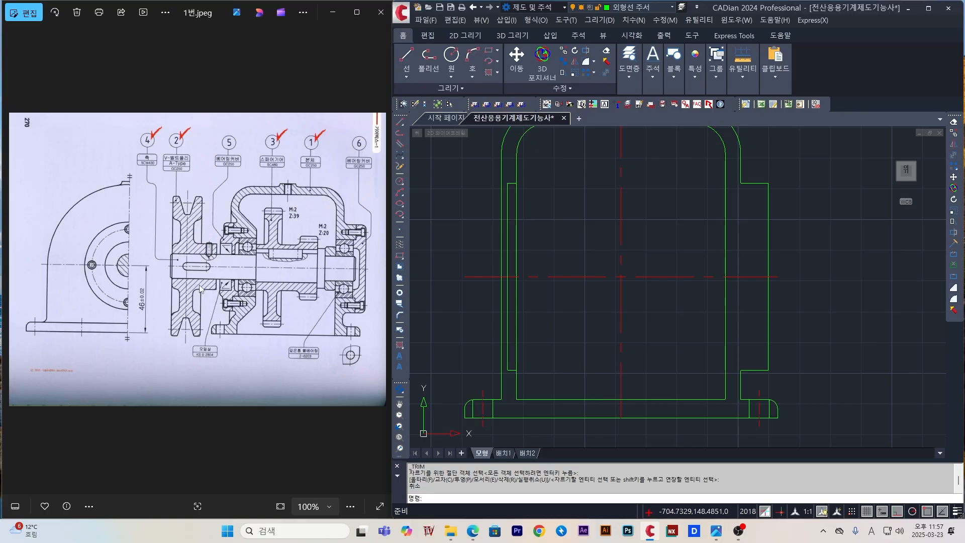
pyautogui.click(550, 233)
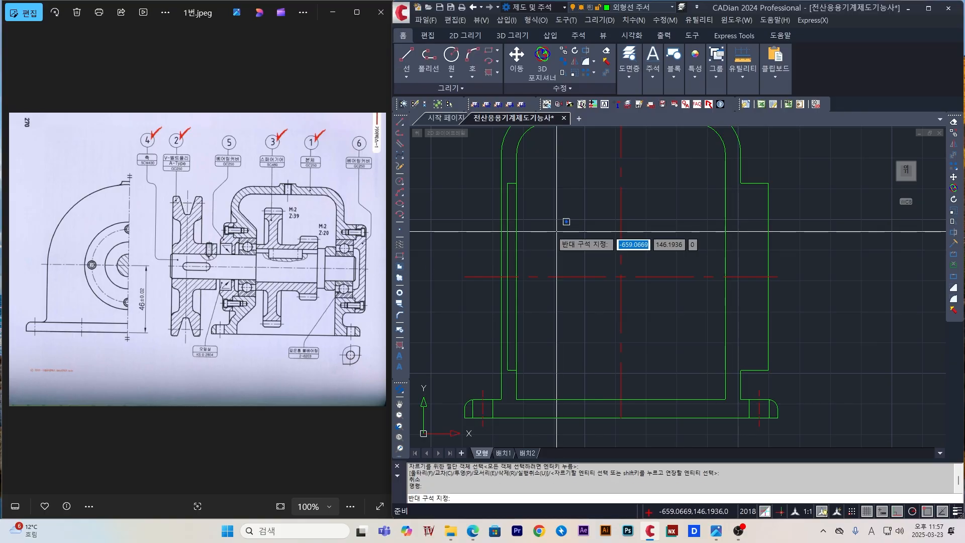
pyautogui.scroll(-4, 557, 238)
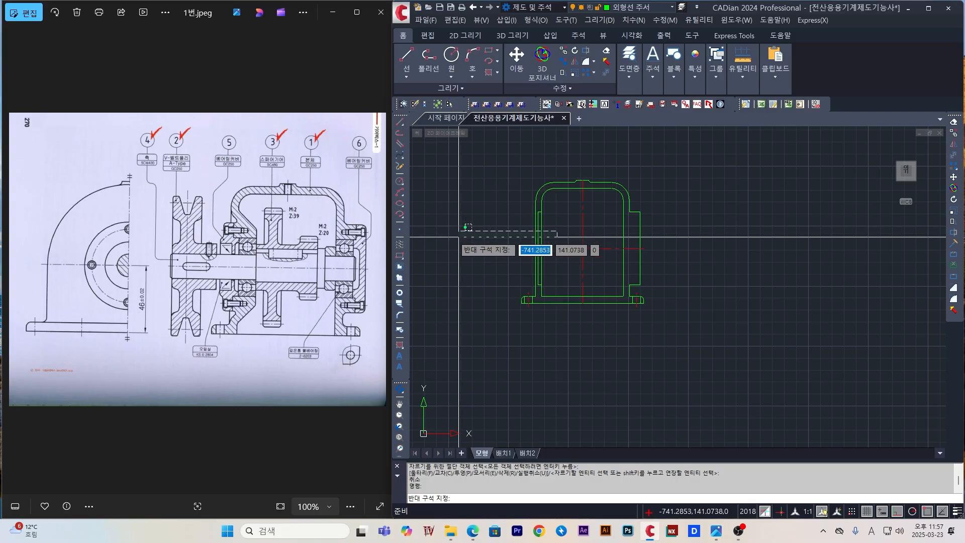
pyautogui.moveTo(578, 247); pyautogui.dragTo(592, 274, button='middle')
pyautogui.scroll(2, 599, 266)
pyautogui.scroll(-2, 578, 241)
pyautogui.press('Escape')
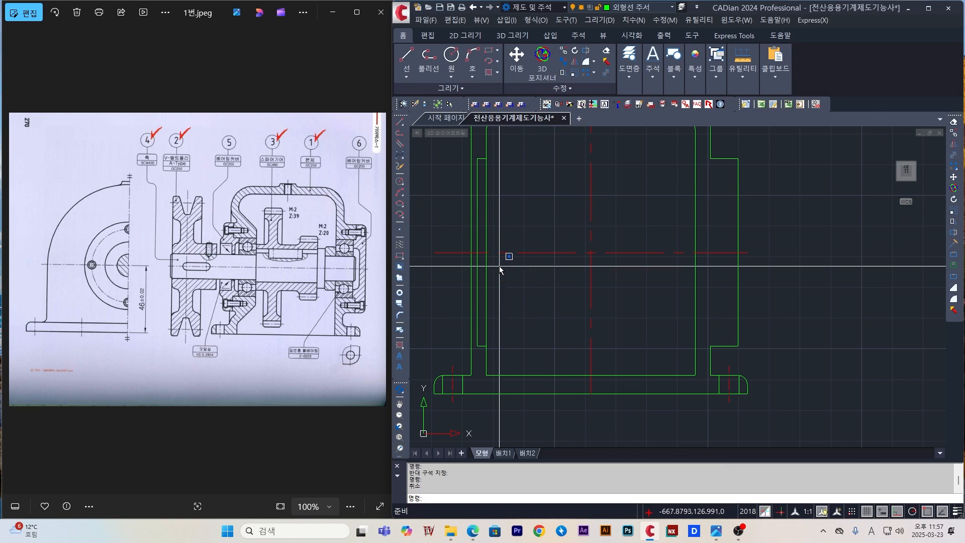
pyautogui.scroll(-2, 500, 261)
pyautogui.moveTo(524, 238); pyautogui.dragTo(543, 234, button='middle')
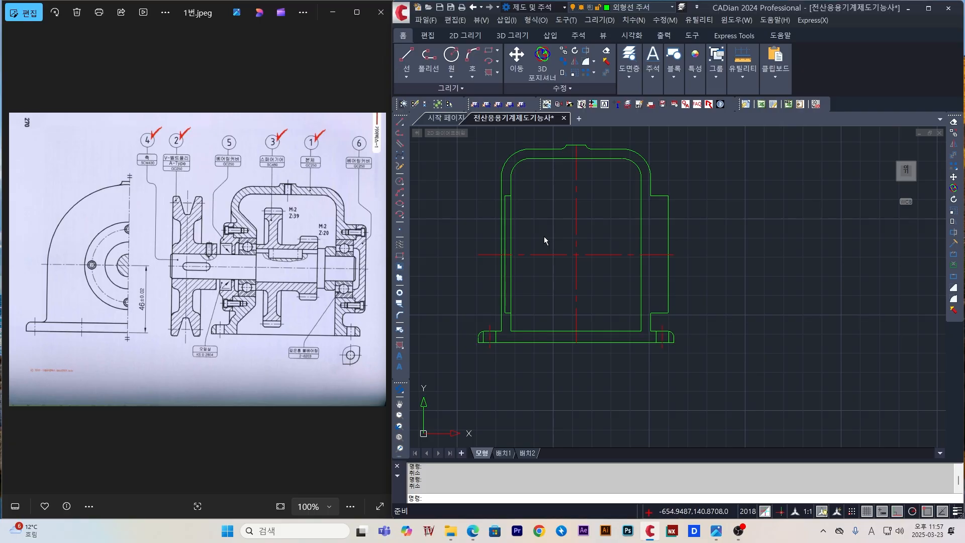
pyautogui.write('tr')
pyautogui.press('Return')
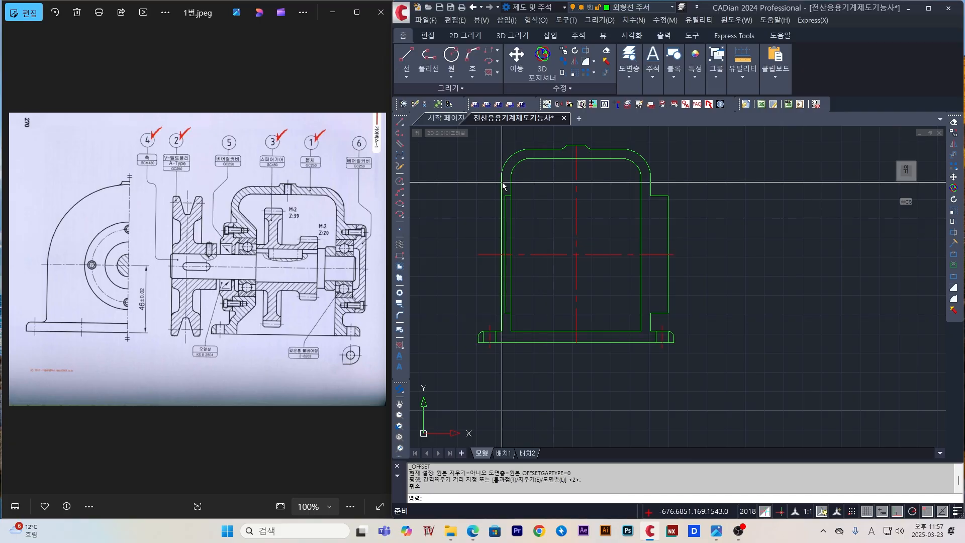
pyautogui.press('Escape')
pyautogui.moveTo(571, 295); pyautogui.dragTo(607, 295, button='middle')
pyautogui.write('ex')
pyautogui.press('Return')
pyautogui.scroll(4, 547, 333)
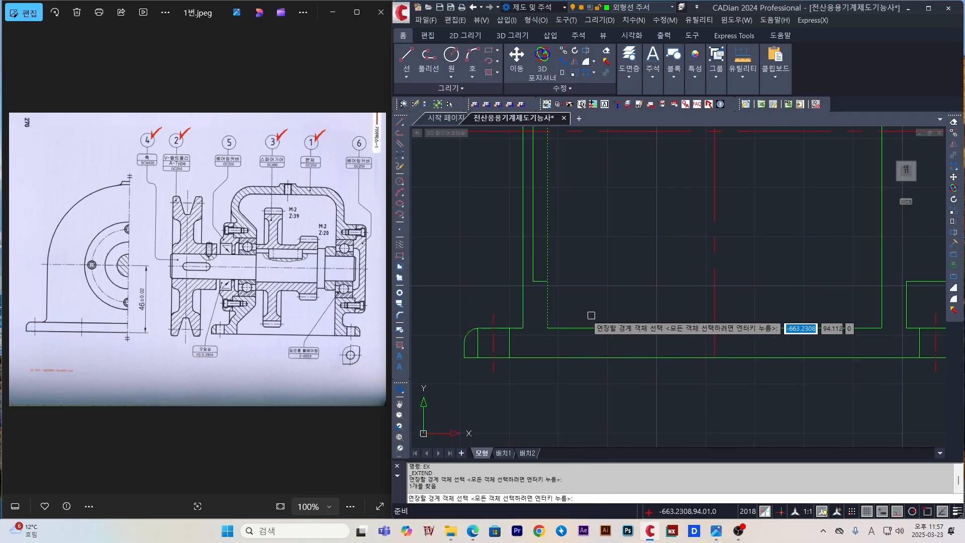
pyautogui.click(547, 315)
pyautogui.press('Return')
pyautogui.press('Escape')
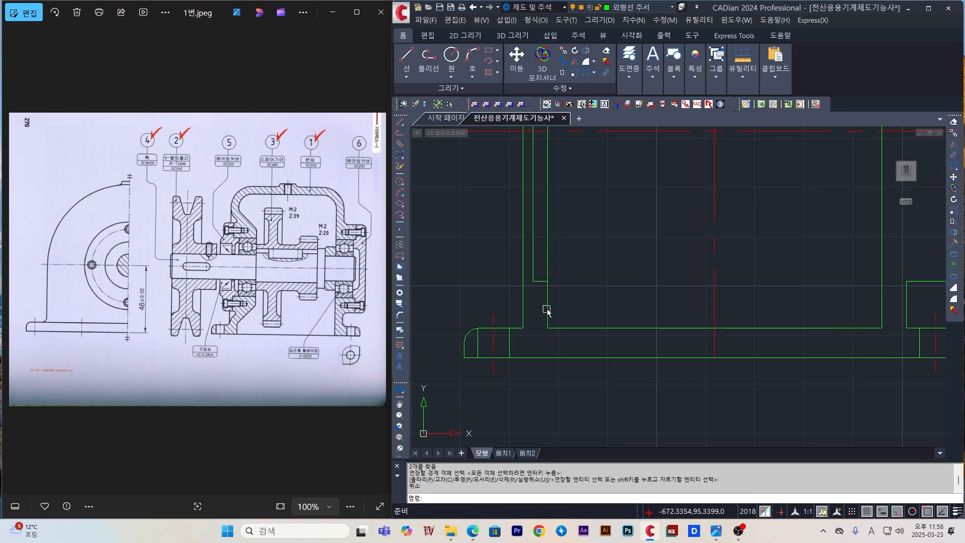
# - Stretch both inner wall lines down to the base's bottom edge and delete the inner floor line between them
pyautogui.click(547, 310)
pyautogui.click(547, 328)
pyautogui.click(547, 357)
pyautogui.click(882, 315)
pyautogui.click(882, 327)
pyautogui.click(881, 357)
pyautogui.press('Escape')
pyautogui.click(810, 343)
pyautogui.click(754, 304)
pyautogui.press('Delete')
# - Offset the housing's horizontal centre line 20 mm upward and 20 mm downward
pyautogui.scroll(-4, 728, 287)
pyautogui.moveTo(698, 244)
pyautogui.mouseDown(button='middle')
pyautogui.moveTo(664, 274)
pyautogui.moveTo(544, 269)
pyautogui.mouseUp(button='middle')
pyautogui.write('o 20')
pyautogui.press('Return')
pyautogui.click(584, 254)
pyautogui.click(588, 234)
pyautogui.click(591, 255)
pyautogui.click(593, 280)
pyautogui.press('Return')
pyautogui.write('ma')
pyautogui.press('space')
pyautogui.click(678, 210)
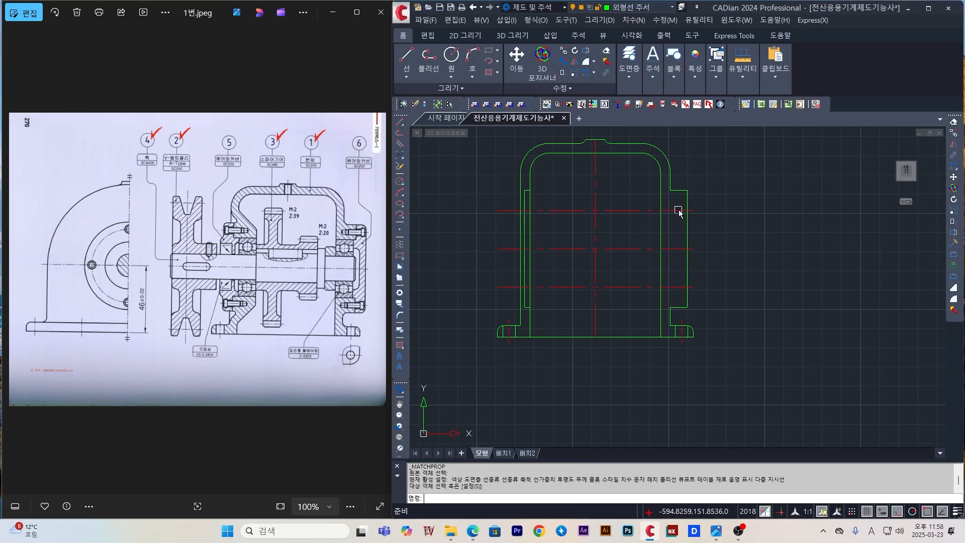
pyautogui.press('Escape')
pyautogui.press('Escape')
# - Match the properties of the two offset centre lines to the right boss's outer face line
pyautogui.write('ma')
pyautogui.press('space')
pyautogui.click(687, 262)
pyautogui.click(676, 286)
pyautogui.click(676, 210)
# - Trim the ends of the bore lines and horizontal centre line beyond the left outer wall and the right boss face
pyautogui.write('tr')
pyautogui.click(782, 358)
pyautogui.click(455, 193)
pyautogui.press('space')
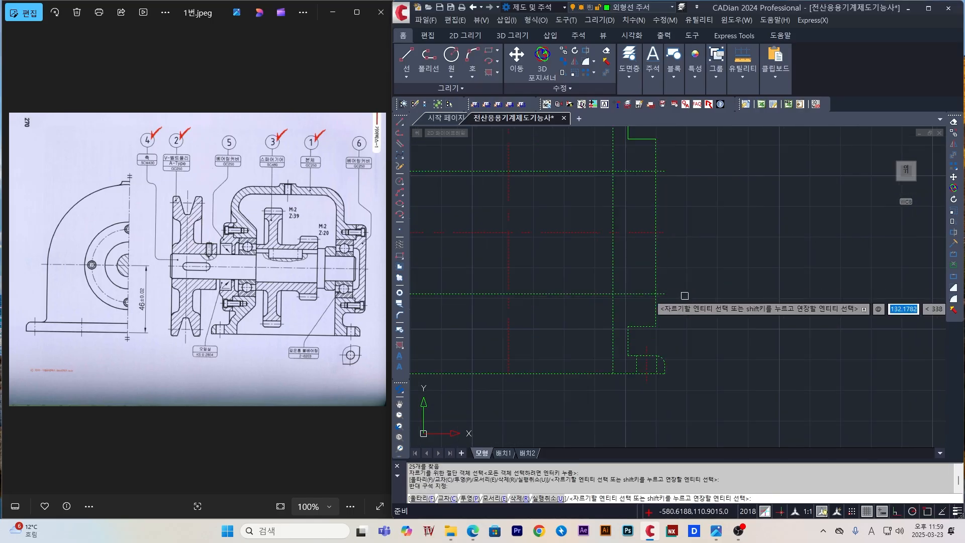
pyautogui.scroll(-3, 660, 171)
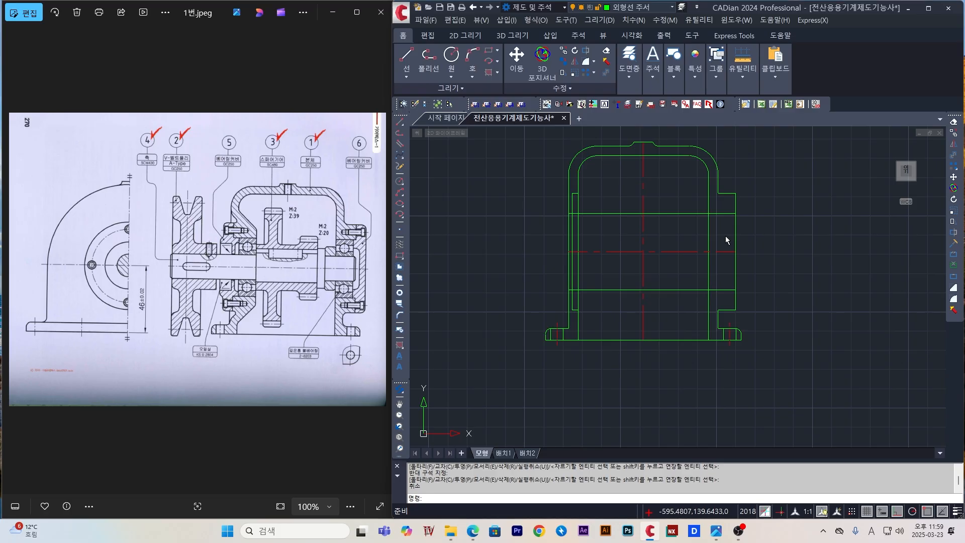
pyautogui.press('Escape')
# - Trim both inner wall lines between the upper and lower bore lines and undo the two extra trims
pyautogui.write('tr')
pyautogui.scroll(4, 652, 227)
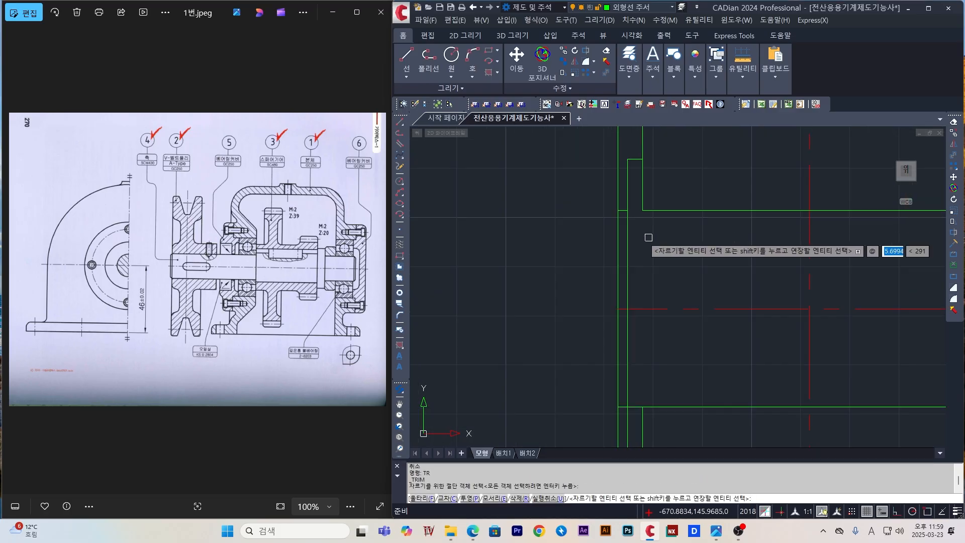
pyautogui.scroll(-2, 693, 249)
pyautogui.moveTo(723, 234); pyautogui.dragTo(659, 300, button='middle')
pyautogui.scroll(4, 558, 212)
pyautogui.hotkey('ctrl', 'z')
pyautogui.hotkey('ctrl', 'z')
pyautogui.scroll(-8, 583, 251)
pyautogui.press('Escape')
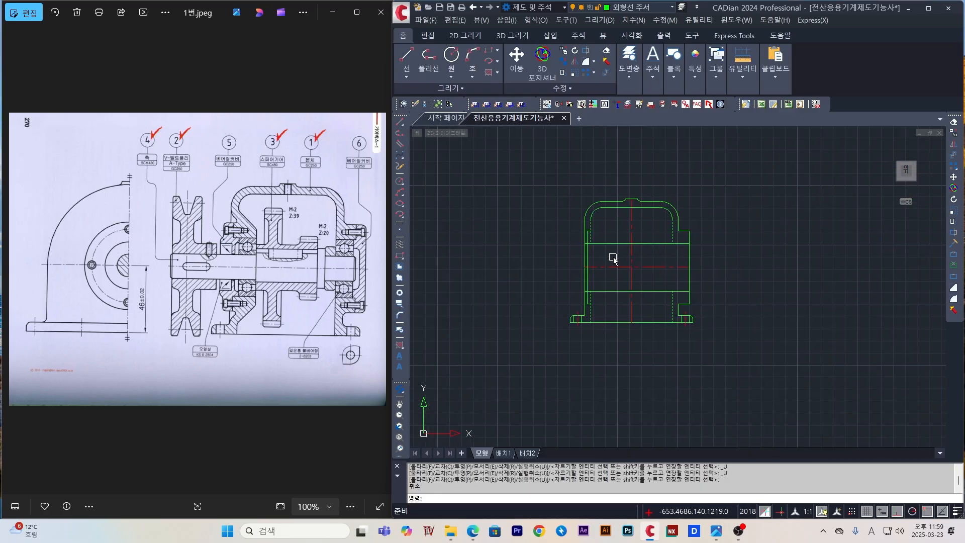
# - Offset the left boss's vertical face line 16 mm inward into the housing
pyautogui.write('o 16')
pyautogui.scroll(2, 618, 253)
pyautogui.click(538, 250)
pyautogui.click(629, 260)
pyautogui.press('Escape')
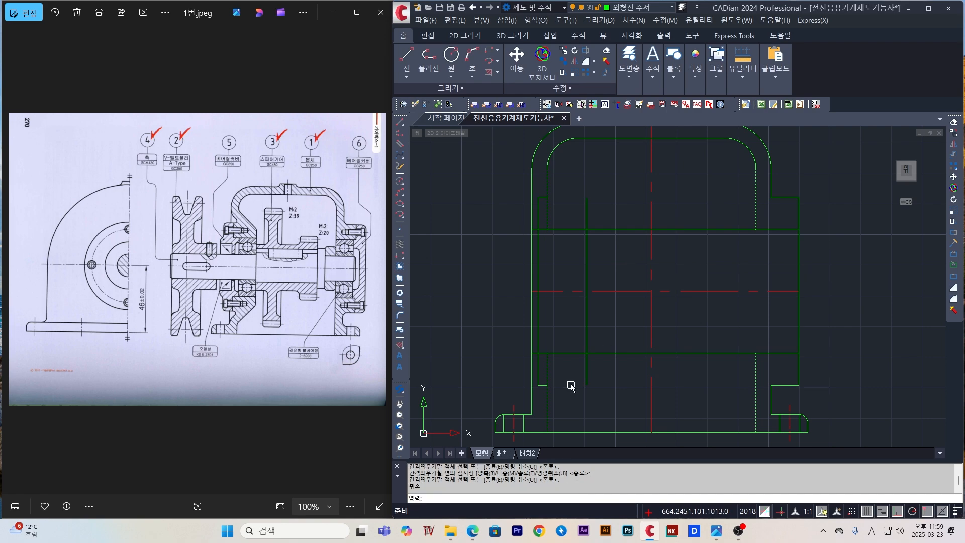
pyautogui.press('Escape')
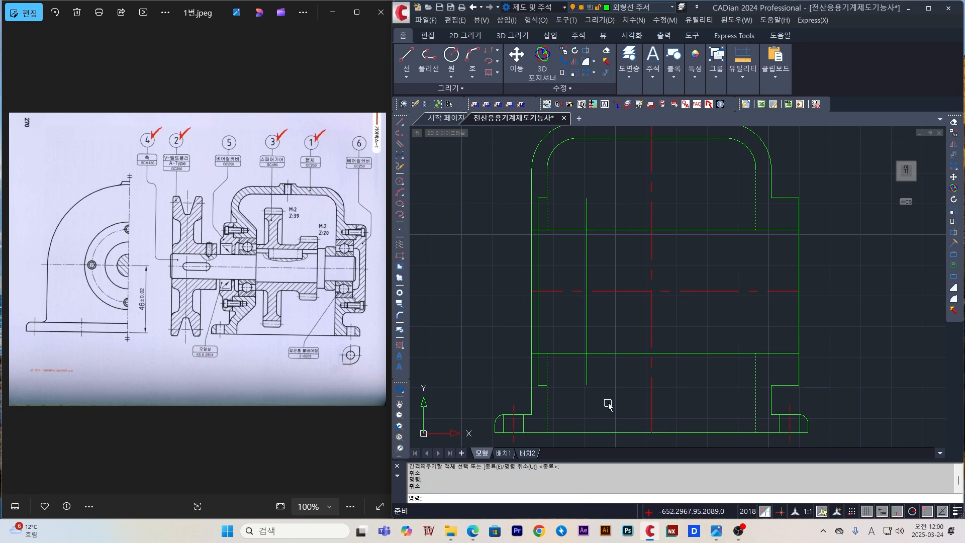
# - Trim the upper and lower bore lines between the left and right inner walls
pyautogui.moveTo(692, 324); pyautogui.dragTo(656, 309, button='middle')
pyautogui.write('tr')
pyautogui.press('space')
pyautogui.click(599, 337)
pyautogui.click(559, 324)
pyautogui.click(525, 344)
pyautogui.hotkey('ctrl', 'z')
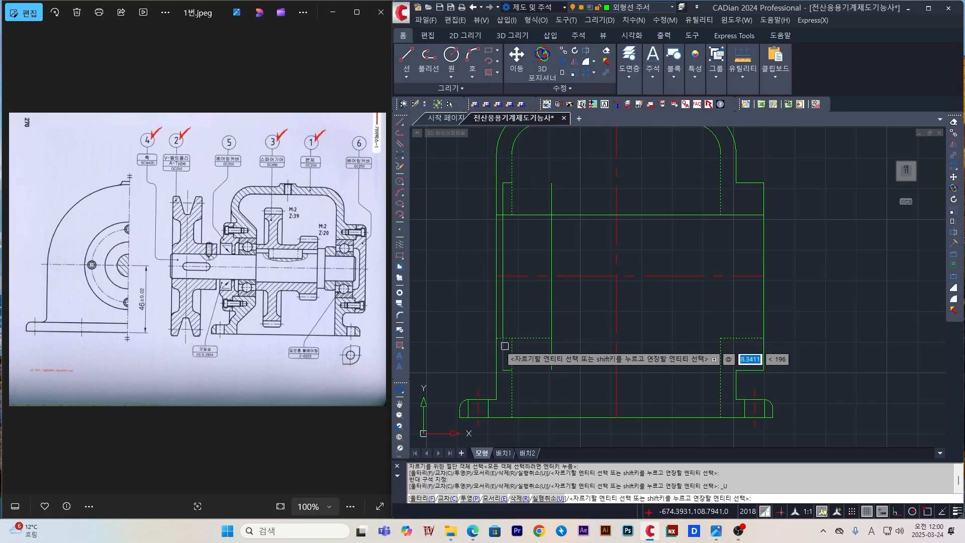
pyautogui.click(535, 213)
pyautogui.click(676, 214)
pyautogui.press('Escape')
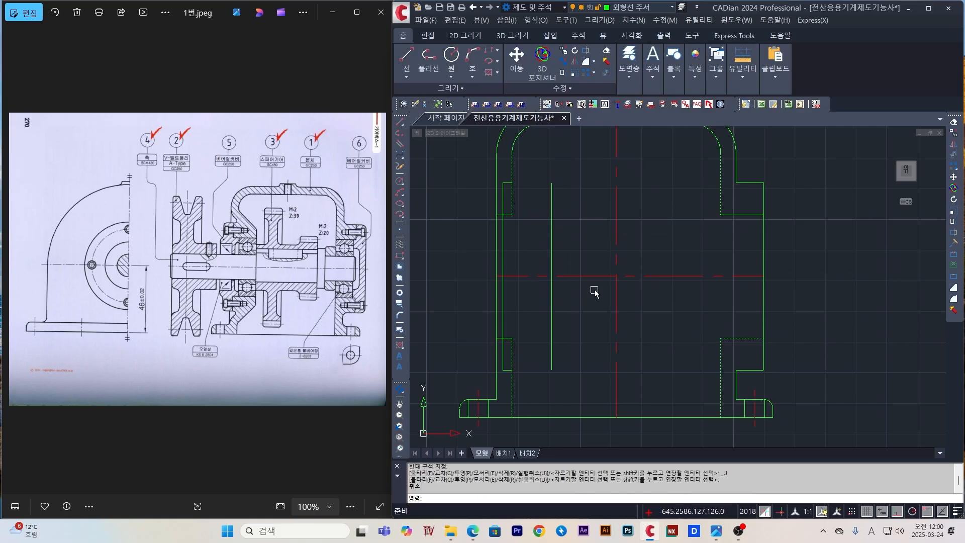
# - Offset the horizontal centre line 26 mm both upward and downward
pyautogui.write('o 26')
pyautogui.click(595, 276)
pyautogui.click(594, 239)
pyautogui.click(594, 276)
pyautogui.click(592, 317)
pyautogui.press('Escape')
pyautogui.press('Escape')
# - Match the properties of both offset centre lines to the vertical outline inside the left boss
pyautogui.write('ma')
pyautogui.click(552, 300)
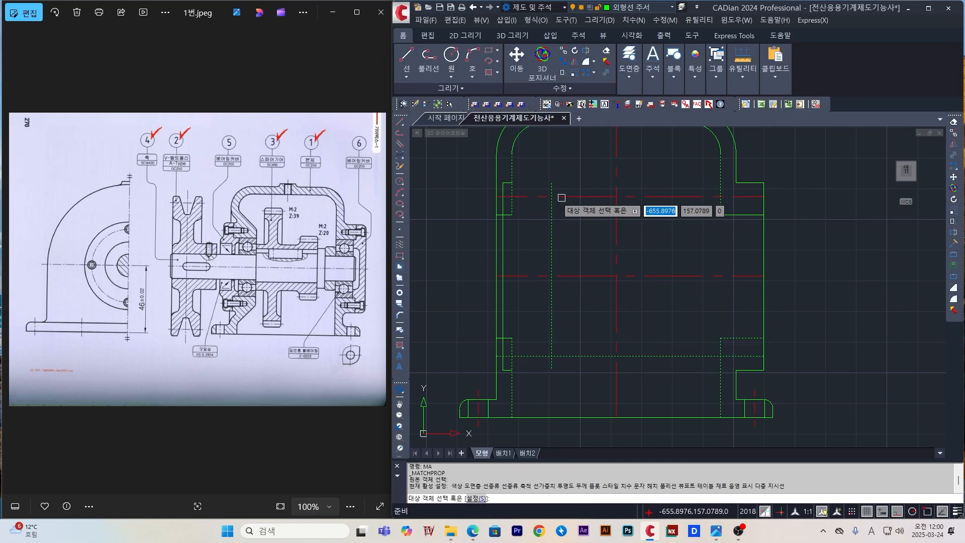
pyautogui.click(560, 196)
pyautogui.click(573, 356)
pyautogui.press('Escape')
pyautogui.write('l')
pyautogui.click(552, 356)
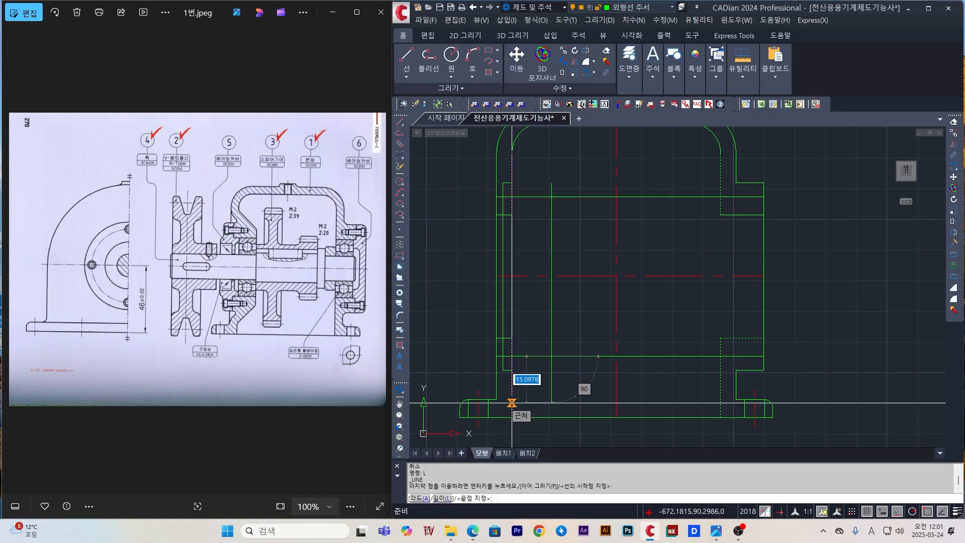
pyautogui.write('<45')
pyautogui.press('Tab')
pyautogui.moveTo(576, 417); pyautogui.dragTo(575, 414, button='middle')
pyautogui.scroll(4, 544, 396)
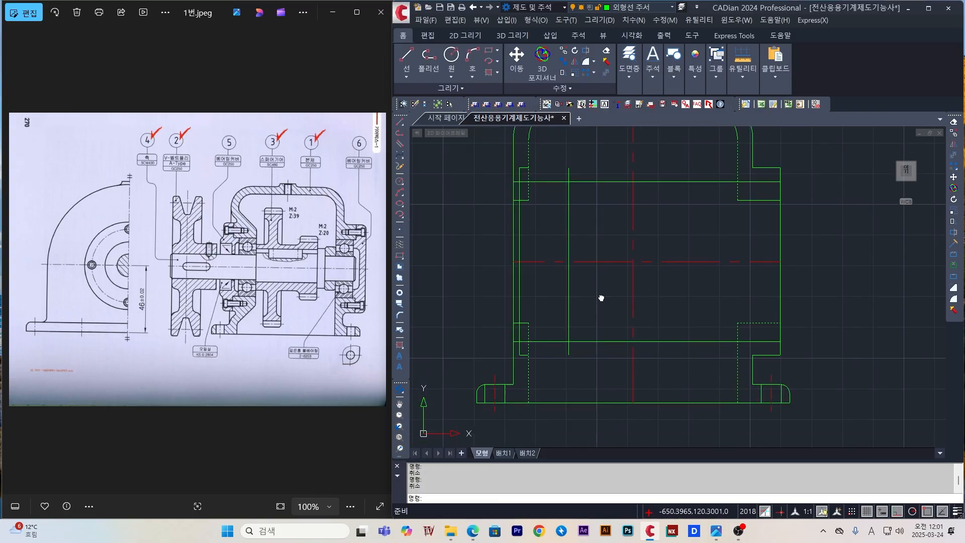
# - Try a 100 mm line at 135° with ortho off from the lower offset line's intersection with the inner vertical line, and erase it
pyautogui.press('F8')
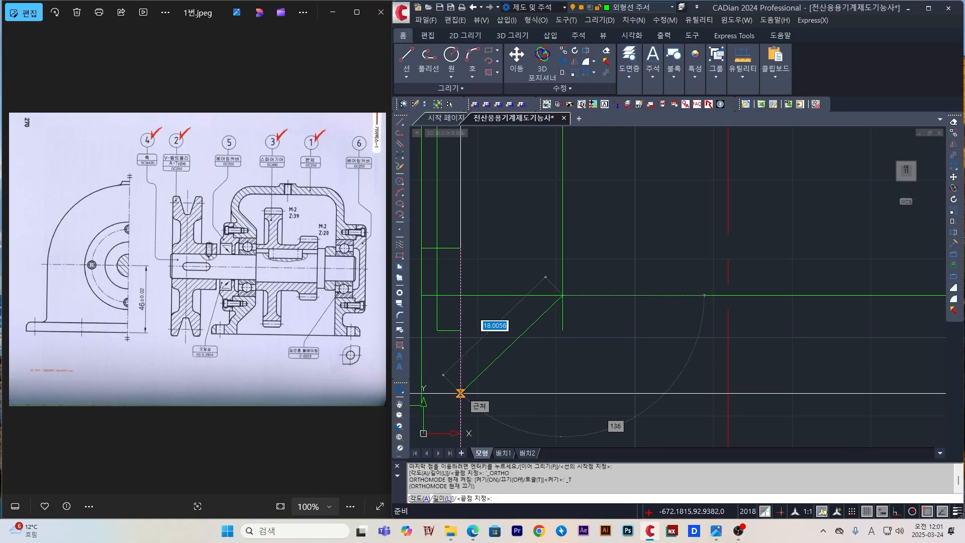
pyautogui.write('@100<135')
pyautogui.press('Return')
pyautogui.press('Escape')
pyautogui.scroll(-3, 633, 309)
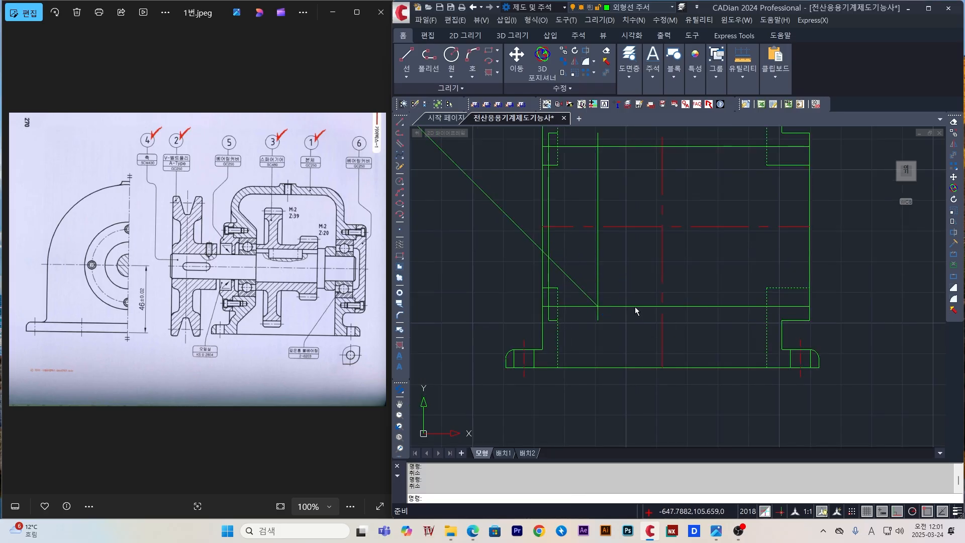
pyautogui.click(555, 264)
pyautogui.press('Delete')
# - Trim the lower diagonal line beyond the left inner wall
pyautogui.scroll(2, 541, 368)
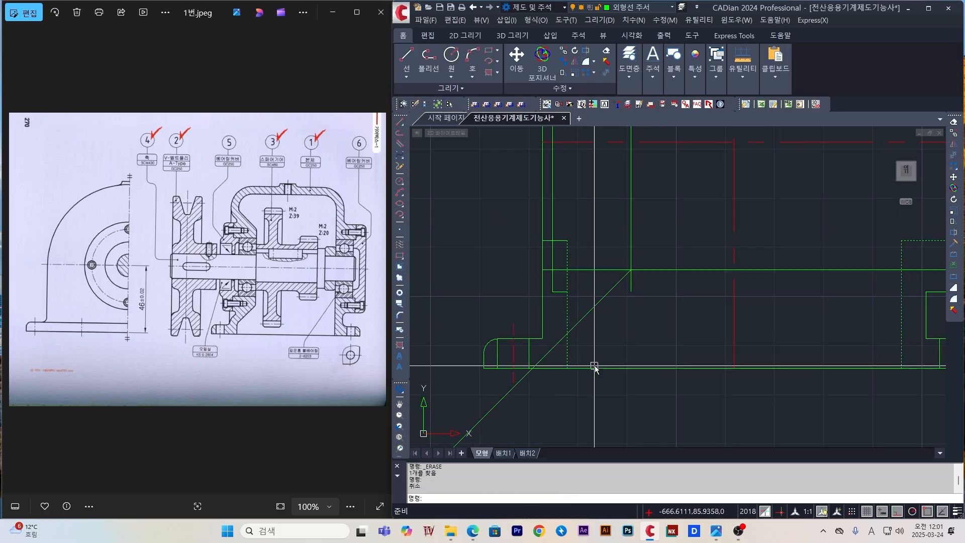
pyautogui.write('tr')
pyautogui.press('space')
pyautogui.click(567, 333)
pyautogui.press('space')
pyautogui.click(561, 341)
pyautogui.scroll(-2, 577, 304)
pyautogui.press('Escape')
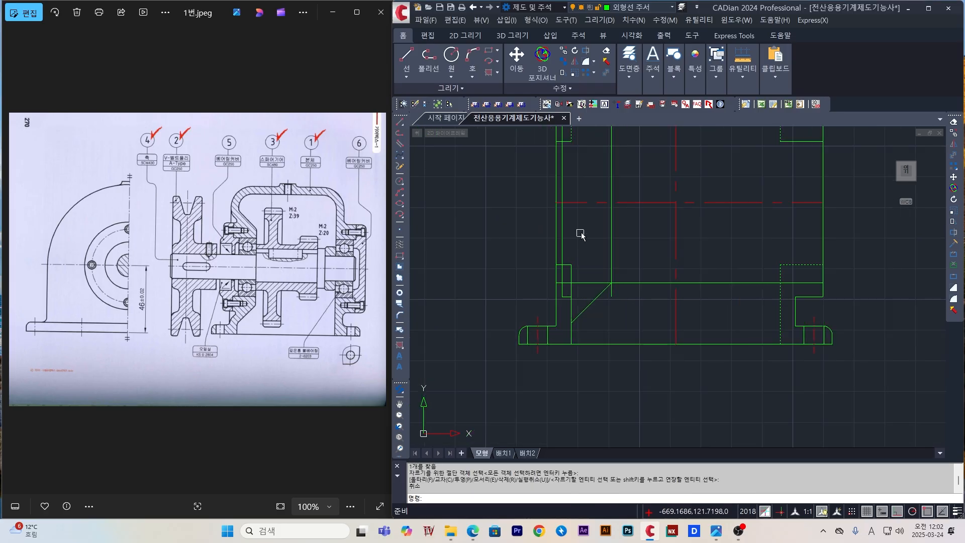
# - Trim the ends of the vertical line inside the left boss beyond the upper and lower 26 mm offset lines
pyautogui.scroll(-2, 580, 232)
pyautogui.scroll(2, 583, 194)
pyautogui.write('tr')
pyautogui.press('space')
pyautogui.scroll(2, 551, 194)
pyautogui.scroll(-3, 540, 201)
pyautogui.scroll(3, 542, 281)
pyautogui.scroll(-3, 585, 257)
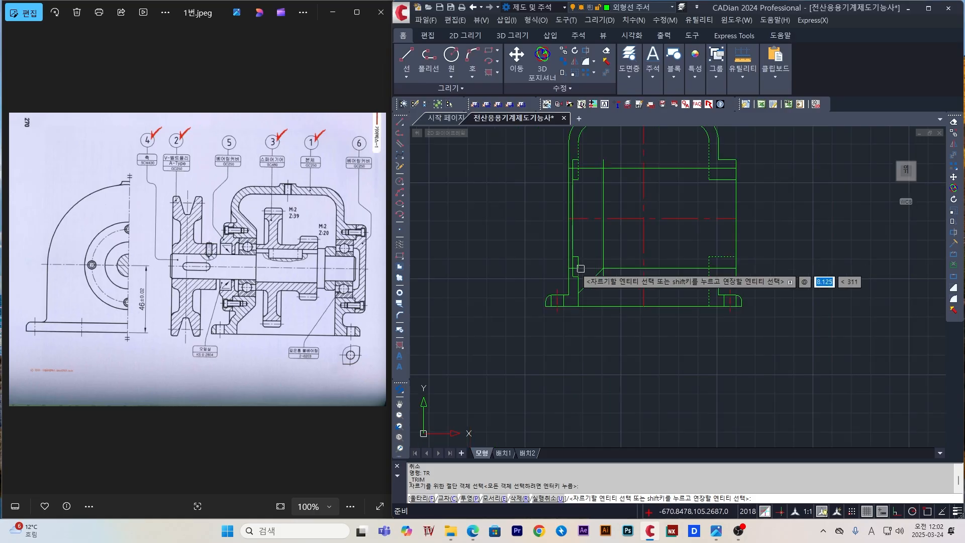
pyautogui.press('Escape')
pyautogui.press('Escape')
pyautogui.write('tr')
pyautogui.press('space')
pyautogui.press('space')
pyautogui.scroll(2, 606, 161)
pyautogui.press('Escape')
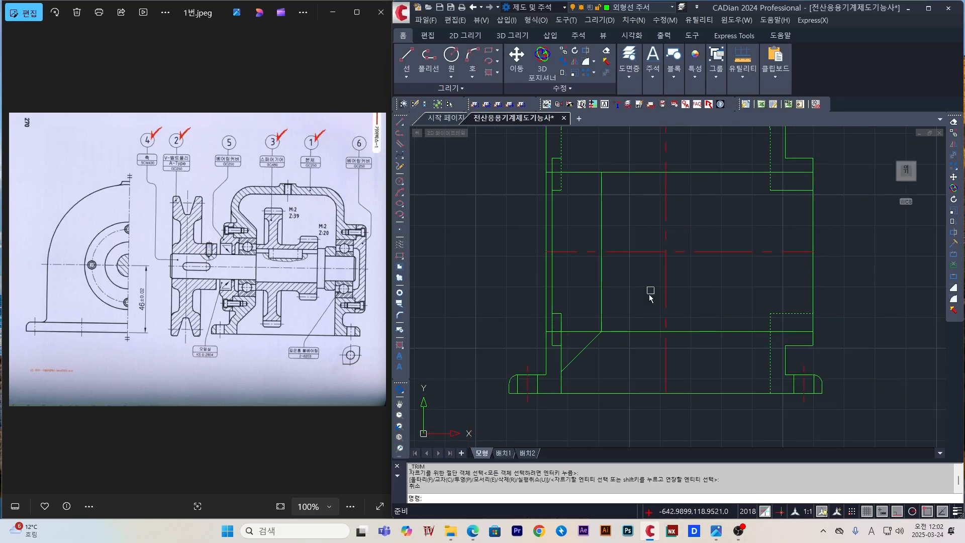
# - Erase the upper and lower 26 mm offset lines
pyautogui.press('Escape')
pyautogui.click(579, 331)
pyautogui.press('Delete')
pyautogui.click(624, 171)
pyautogui.press('Delete')
# - Draw a 100 mm line at 135° from the upper end of the vertical line inside the left boss
pyautogui.write('l')
pyautogui.click(601, 172)
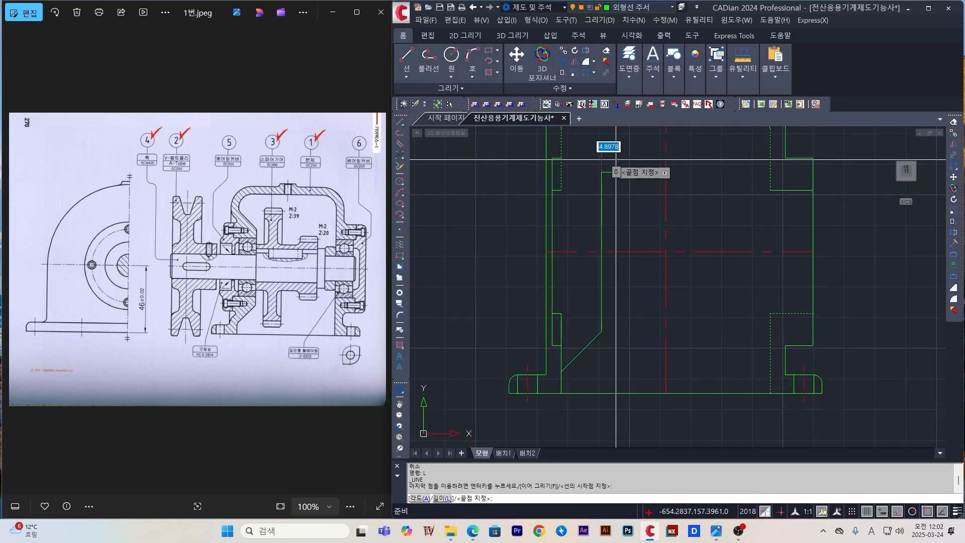
pyautogui.write('@100<135')
pyautogui.press('Return')
pyautogui.press('Escape')
# - Trim the upper diagonal beyond the left inner wall and remove the inner wall segment between the diagonal and the boss
pyautogui.moveTo(643, 199); pyautogui.dragTo(668, 297, button='middle')
pyautogui.write('tr')
pyautogui.press('space')
pyautogui.press('space')
pyautogui.click(563, 207)
pyautogui.moveTo(579, 222); pyautogui.dragTo(566, 185, button='middle')
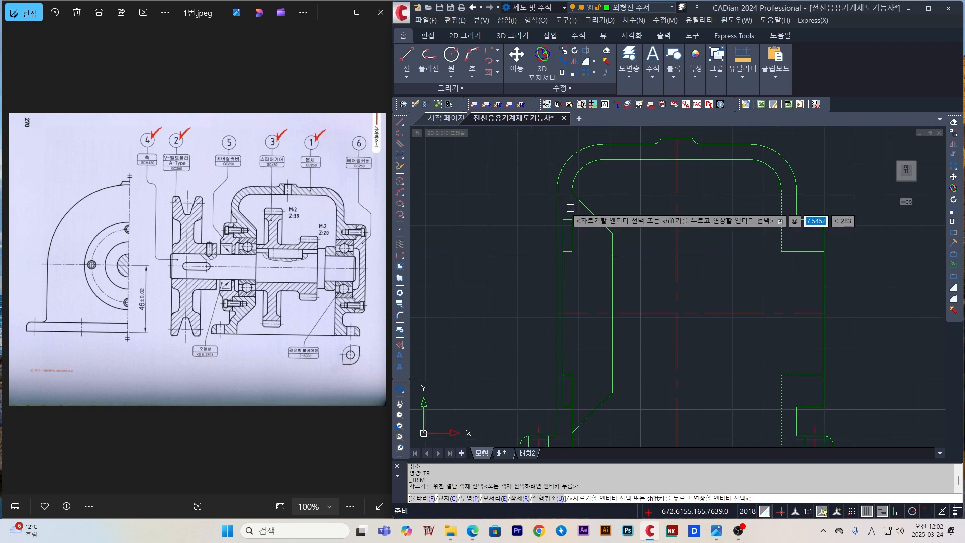
pyautogui.press('Escape')
pyautogui.press('Escape')
# - Stretch the left boss's lower and upper bore lines inward to the vertical line joining the two diagonals
pyautogui.scroll(2, 577, 373)
pyautogui.click(553, 377)
pyautogui.click(563, 377)
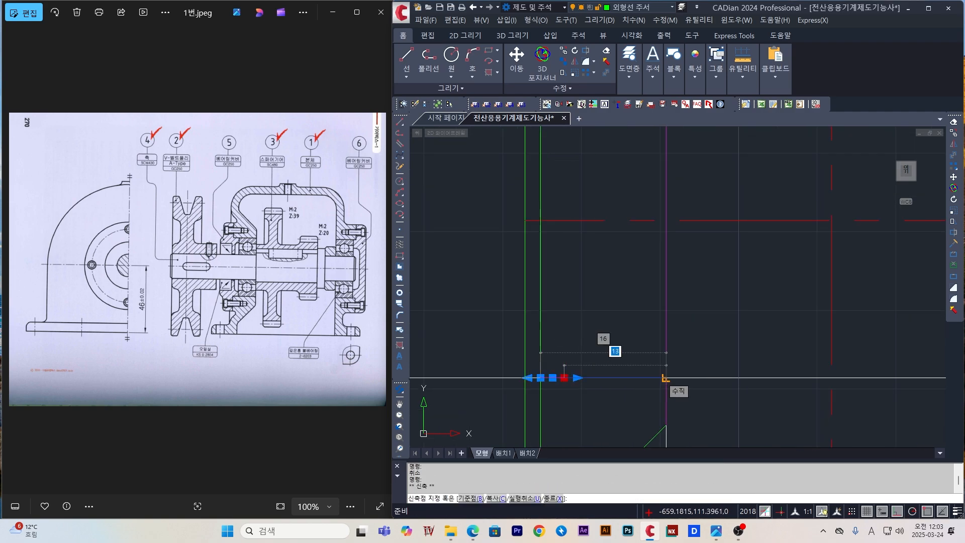
pyautogui.click(666, 377)
pyautogui.scroll(-1, 573, 377)
pyautogui.click(565, 306)
pyautogui.click(631, 306)
pyautogui.press('Escape')
# - Offset the upper diagonal line 5 mm toward the left boss
pyautogui.write('o ')
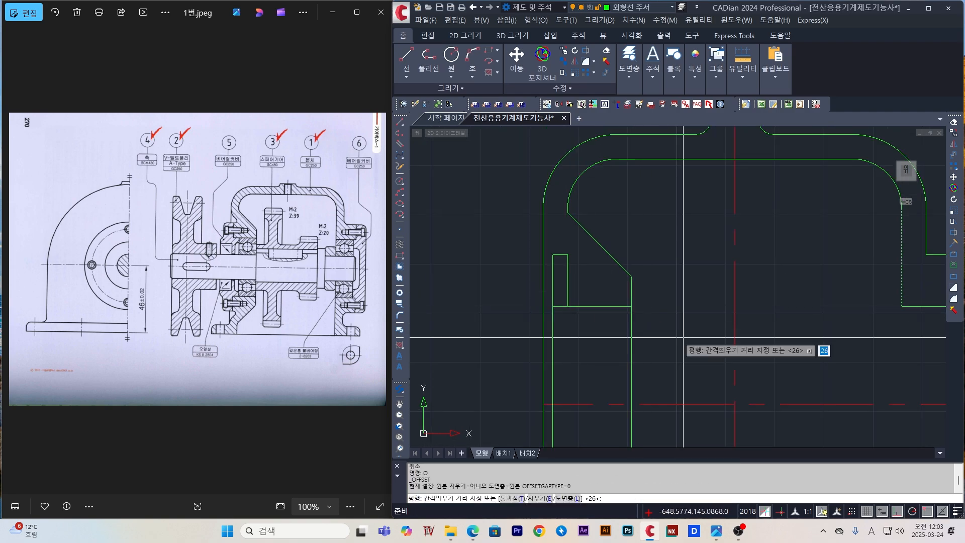
pyautogui.write('5')
pyautogui.press('Return')
pyautogui.click(598, 243)
pyautogui.click(600, 301)
pyautogui.press('Escape')
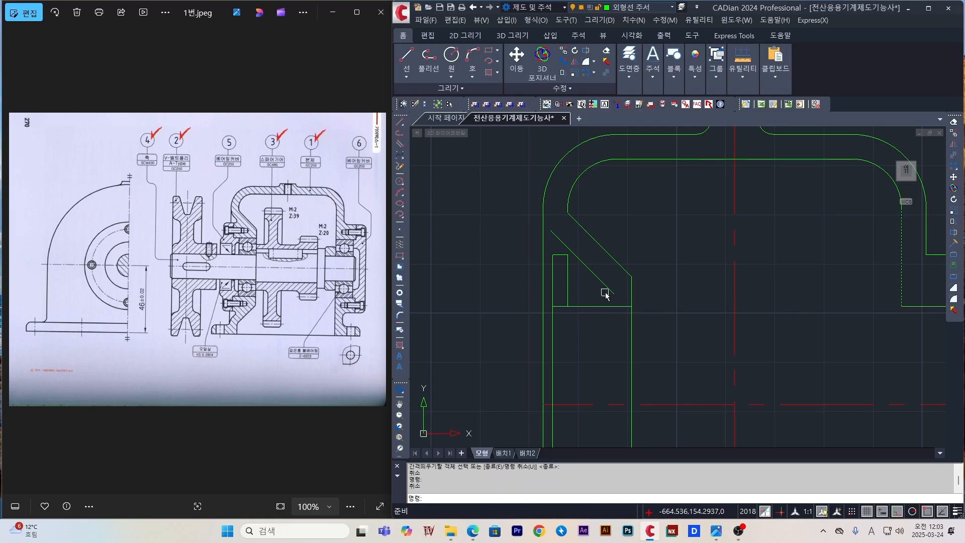
pyautogui.write('f')
pyautogui.scroll(2, 562, 228)
pyautogui.press('space')
pyautogui.press('Escape')
pyautogui.press('Escape')
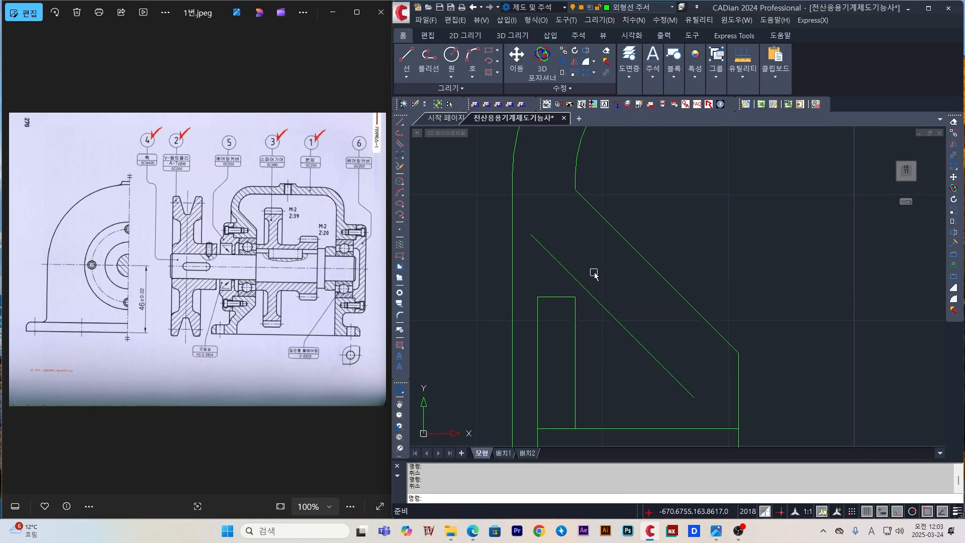
# - Erase the inner wall segment between the lower bore line and the bottom edge of the left boss
pyautogui.write('c')
pyautogui.click(557, 297)
pyautogui.write('3')
pyautogui.press('space')
pyautogui.click(584, 323)
pyautogui.press('Delete')
pyautogui.scroll(-5, 578, 201)
pyautogui.scroll(3, 593, 274)
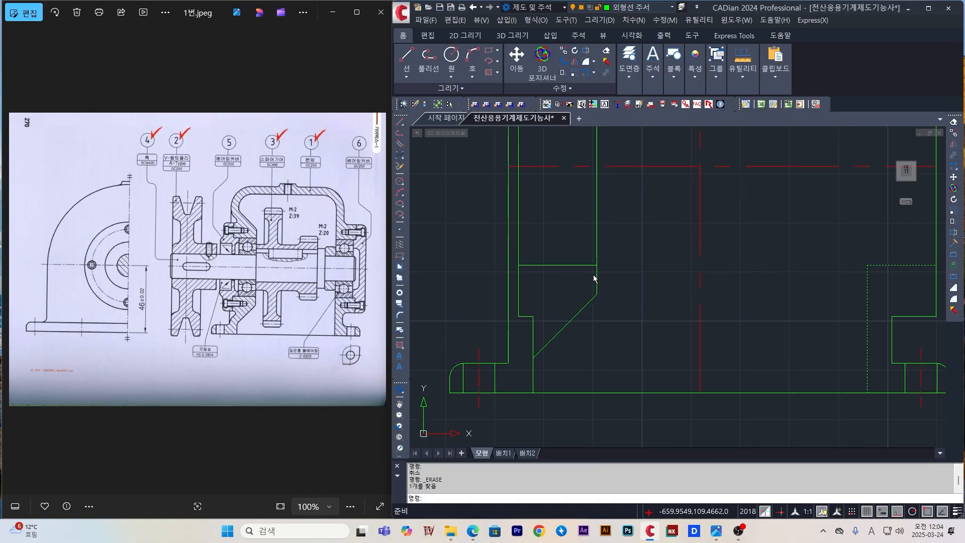
pyautogui.scroll(-3, 684, 280)
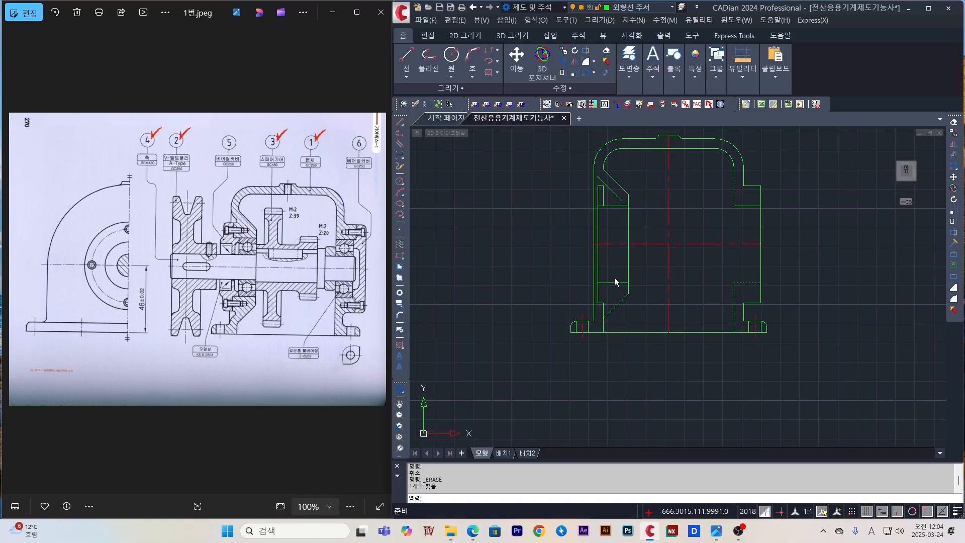
pyautogui.scroll(5, 604, 180)
pyautogui.scroll(-3, 617, 189)
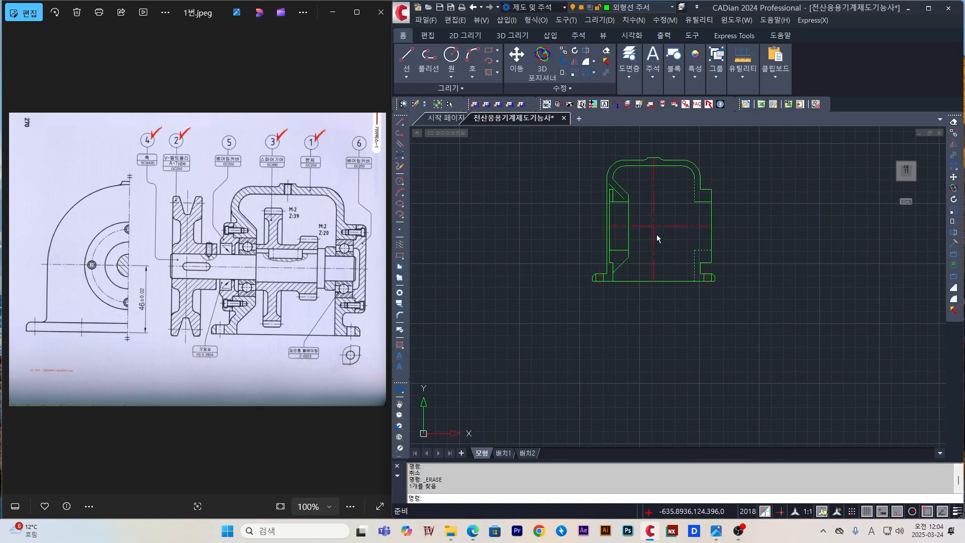
# - Stretch the left boss's short top edge inward past the upper offset diagonal
pyautogui.scroll(5, 618, 189)
pyautogui.click(611, 294)
pyautogui.click(611, 275)
pyautogui.press('Escape')
pyautogui.press('Escape')
pyautogui.click(598, 275)
pyautogui.click(611, 275)
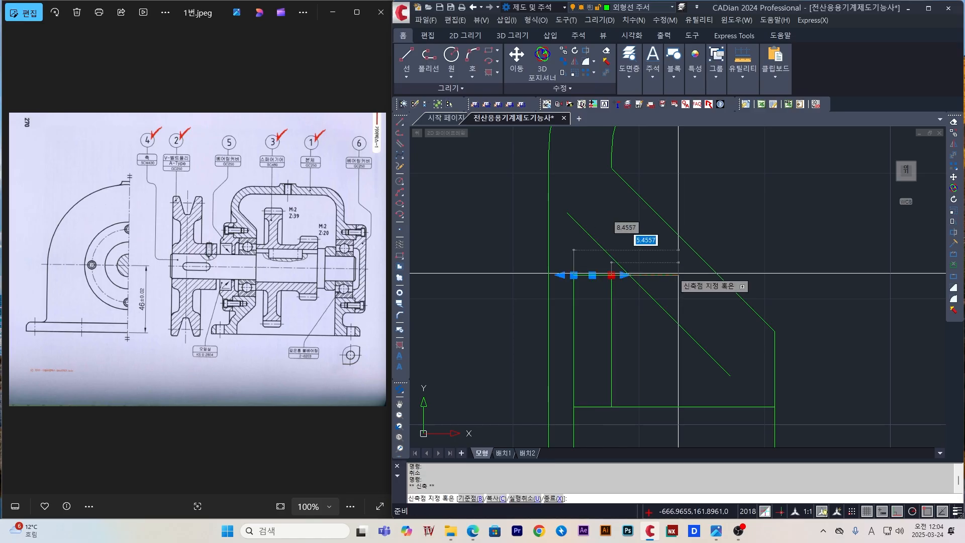
pyautogui.press('Escape')
pyautogui.press('Escape')
# - Offset the lower diagonal line 5 mm toward the left boss
pyautogui.scroll(-5, 677, 281)
pyautogui.scroll(3, 691, 360)
pyautogui.write('o 5')
pyautogui.click(634, 358)
pyautogui.click(622, 325)
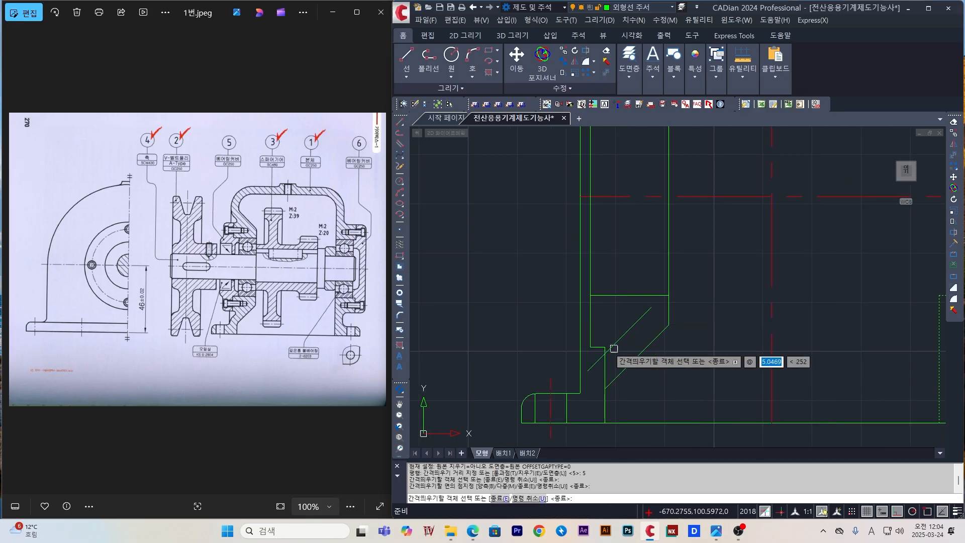
pyautogui.press('Escape')
# - Trim the left boss's bottom edge and the lower inner wall line back to the lower offset diagonal
pyautogui.scroll(4, 607, 348)
pyautogui.write('tr')
pyautogui.press('space')
pyautogui.press('space')
pyautogui.scroll(-2, 600, 363)
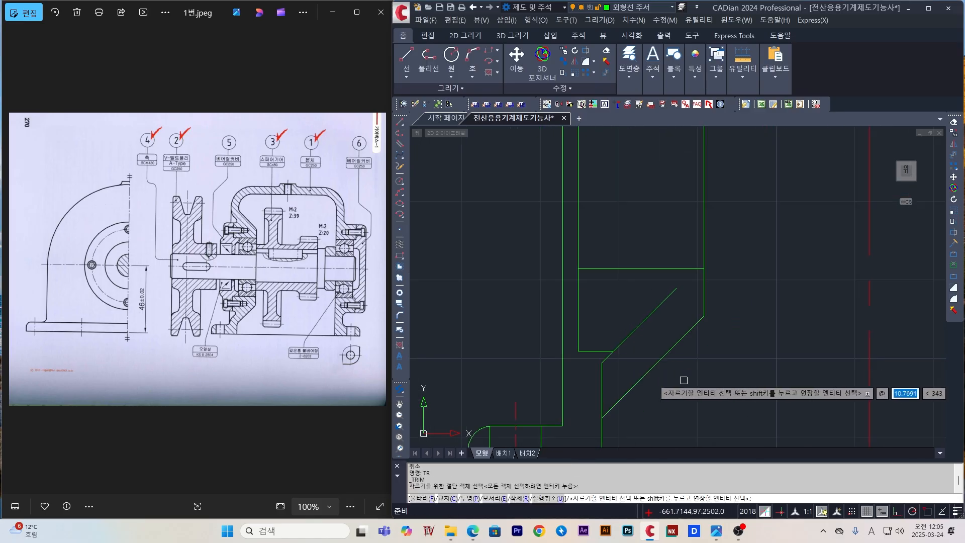
# - Try to trim the left boss's top edge and the upper offset diagonal where they cross, and undo the trims
pyautogui.scroll(-5, 620, 387)
pyautogui.scroll(4, 605, 224)
pyautogui.moveTo(605, 225); pyautogui.dragTo(692, 262, button='middle')
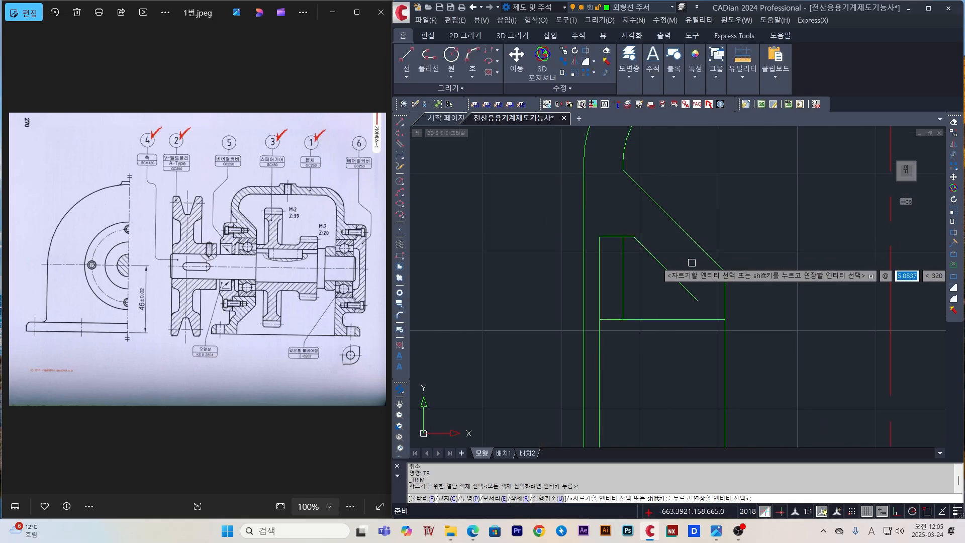
pyautogui.hotkey('ctrl', 'z')
pyautogui.hotkey('ctrl', 'z')
pyautogui.scroll(-3, 687, 245)
pyautogui.press('Escape')
# - Extend the upper and lower offset diagonals to the left outer wall line
pyautogui.scroll(5, 674, 221)
pyautogui.write('ex')
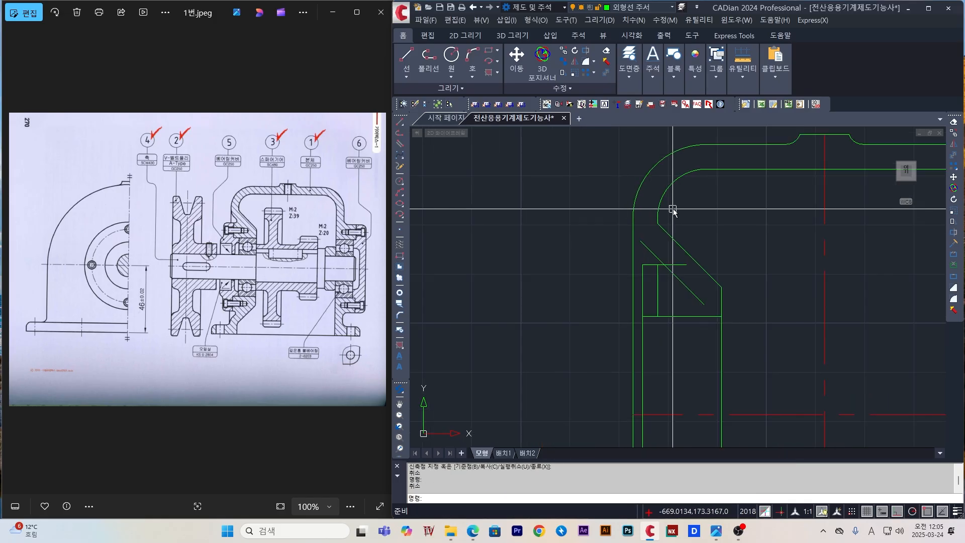
pyautogui.press('space')
pyautogui.press('Escape')
pyautogui.scroll(5, 636, 231)
pyautogui.write('ex')
pyautogui.press('space')
pyautogui.press('space')
pyautogui.scroll(-10, 680, 251)
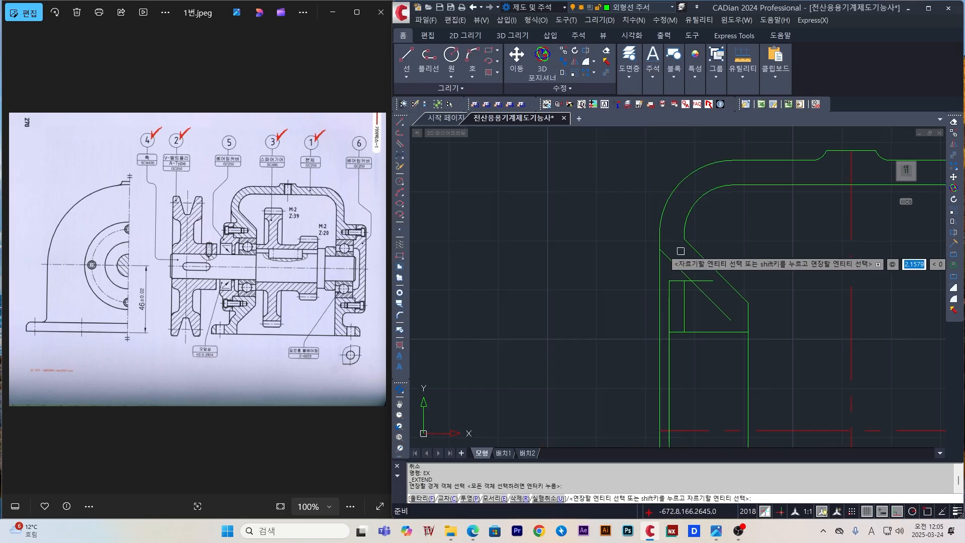
pyautogui.scroll(5, 603, 273)
# - Trim the upper offset diagonal and boss top edge beyond their intersection, and erase the leftover inner wall segment in the boss
pyautogui.scroll(5, 626, 281)
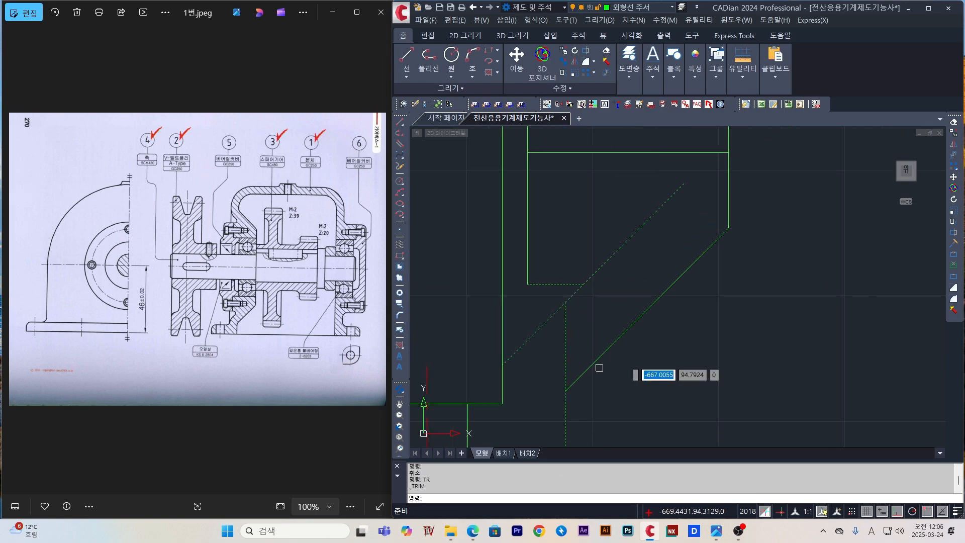
pyautogui.scroll(-6, 599, 368)
pyautogui.scroll(3, 605, 219)
pyautogui.click(604, 229)
pyautogui.scroll(-4, 603, 234)
pyautogui.scroll(4, 636, 224)
pyautogui.press('Escape')
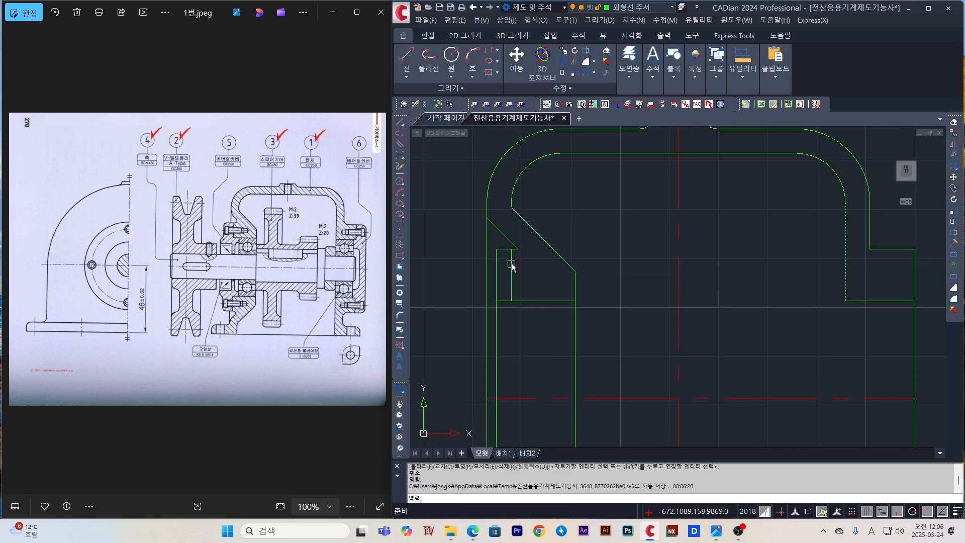
pyautogui.click(511, 263)
pyautogui.press('Delete')
# - Fillet the left boss's upper and lower edge corners with the adjoining short diagonals at radius 1
pyautogui.moveTo(632, 290); pyautogui.dragTo(636, 270, button='middle')
pyautogui.write('f r')
pyautogui.scroll(2, 518, 226)
pyautogui.press('Return')
pyautogui.press('Escape')
pyautogui.scroll(-3, 622, 274)
pyautogui.write('f r ')
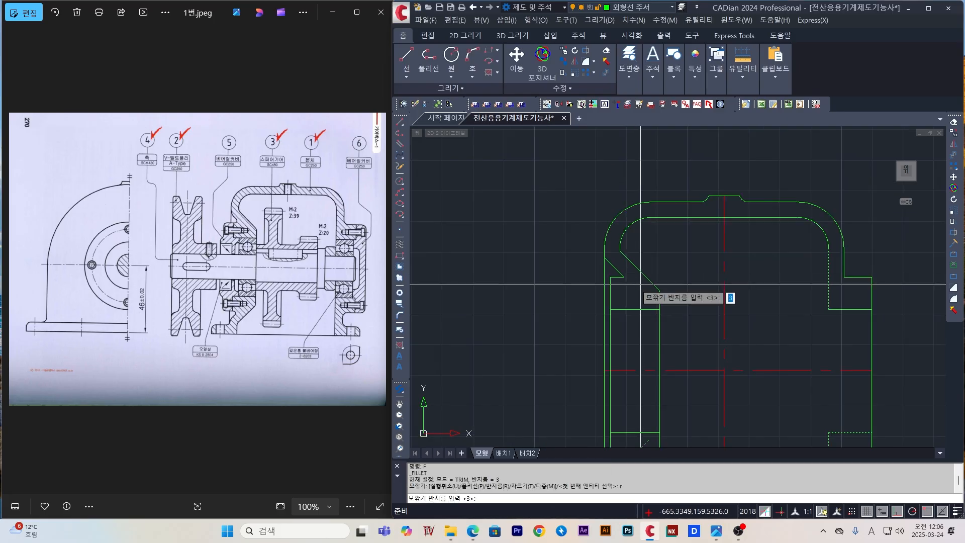
pyautogui.write('1')
pyautogui.scroll(2, 619, 269)
pyautogui.click(616, 276)
pyautogui.click(616, 288)
pyautogui.press('space')
pyautogui.click(634, 287)
pyautogui.click(628, 278)
pyautogui.scroll(-3, 657, 275)
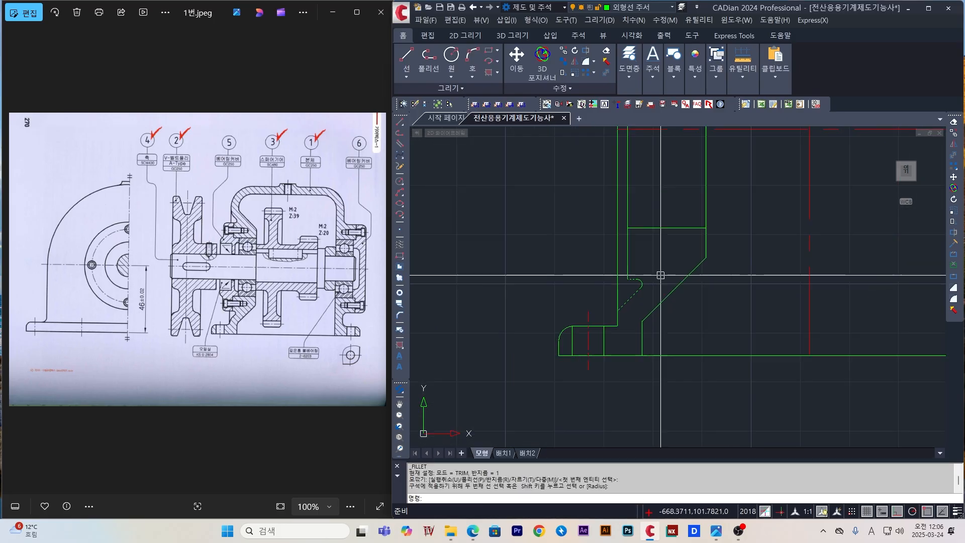
pyautogui.moveTo(689, 186); pyautogui.dragTo(651, 240, button='middle')
# - Offset the vertical center line 2.5 to both sides for the top boss's tapped hole
pyautogui.write('o ')
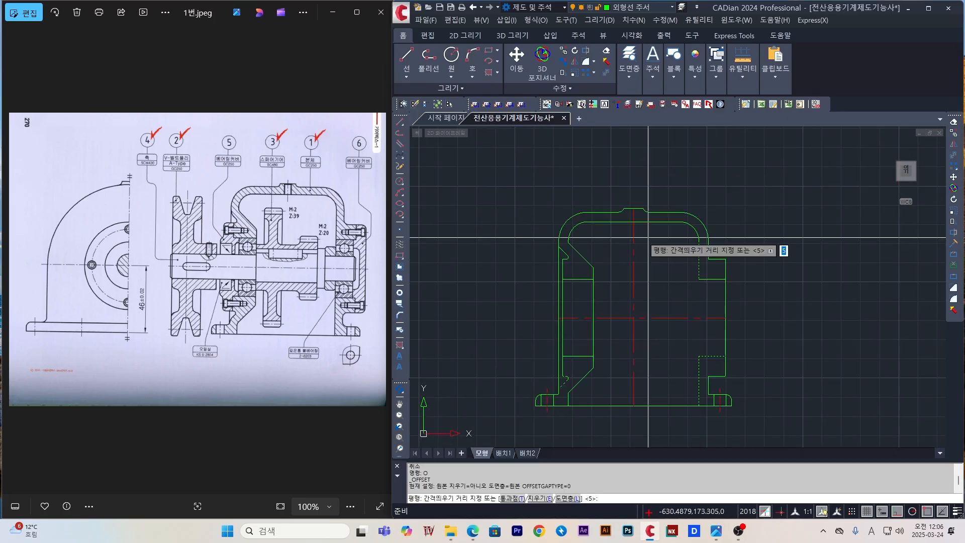
pyautogui.write('2.5')
pyautogui.scroll(2, 649, 209)
pyautogui.click(610, 236)
pyautogui.click(628, 231)
pyautogui.click(610, 227)
pyautogui.click(599, 223)
pyautogui.scroll(2, 631, 260)
pyautogui.press('Escape')
pyautogui.press('Escape')
pyautogui.press('Escape')
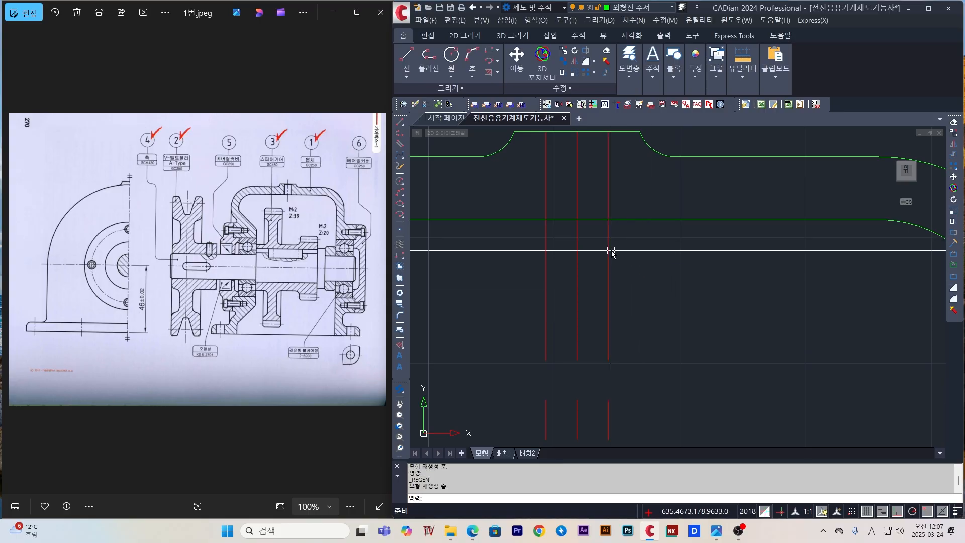
# - Trim the two offset lines below the inner top wall and move them to the 치수 해칭 layer
pyautogui.write('tr')
pyautogui.click(608, 246)
pyautogui.click(545, 241)
pyautogui.press('Escape')
pyautogui.click(608, 184)
pyautogui.click(555, 177)
pyautogui.click(536, 190)
pyautogui.click(629, 66)
pyautogui.click(668, 98)
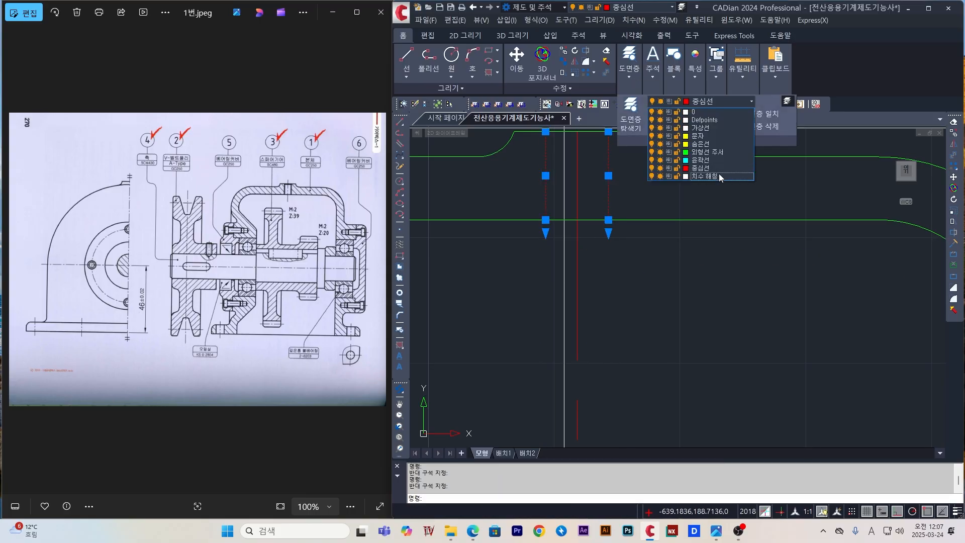
pyautogui.click(719, 173)
pyautogui.press('Escape')
# - Offset both thread lines of the top hole 0.4 inward toward the center line
pyautogui.moveTo(660, 267); pyautogui.dragTo(692, 302, button='middle')
pyautogui.write('o .4')
pyautogui.click(639, 186)
pyautogui.click(617, 194)
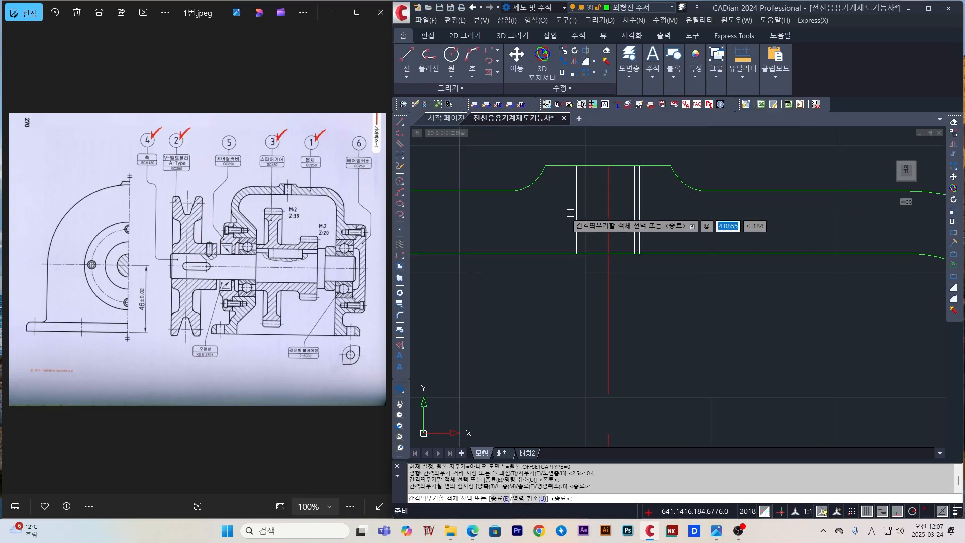
pyautogui.click(576, 215)
pyautogui.click(597, 218)
pyautogui.press('Escape')
pyautogui.press('Escape')
# - Match the top hole's two inner offset lines to the properties of the boss's top outline
pyautogui.write('ma')
pyautogui.click(672, 172)
pyautogui.scroll(2, 671, 172)
pyautogui.click(577, 181)
pyautogui.click(444, 200)
pyautogui.scroll(-2, 612, 268)
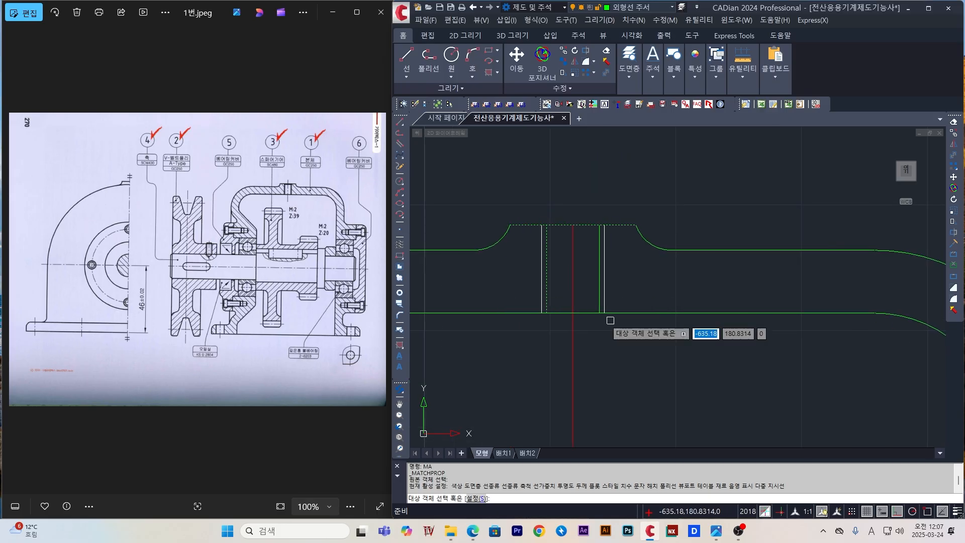
pyautogui.press('Escape')
pyautogui.scroll(-4, 678, 202)
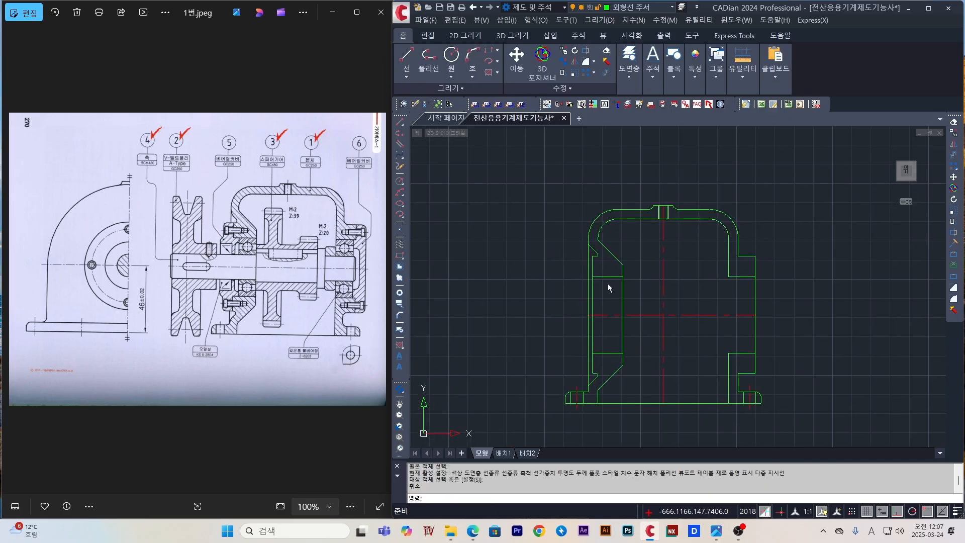
# - Draw a line along the left outer wall starting at the end of the upper corner arc
pyautogui.write('o')
pyautogui.press('Escape')
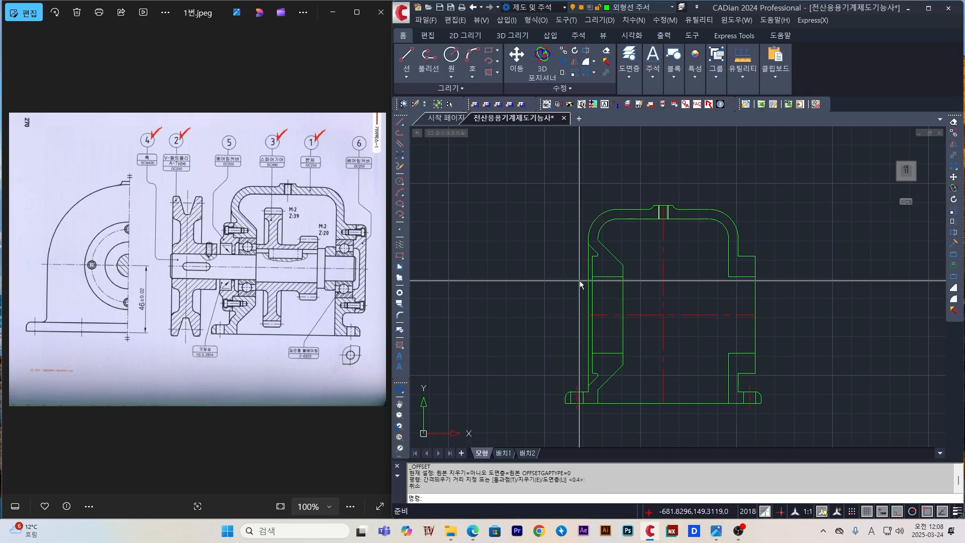
pyautogui.write('l')
pyautogui.scroll(2, 618, 281)
pyautogui.scroll(-2, 646, 217)
pyautogui.scroll(2, 619, 192)
pyautogui.click(632, 216)
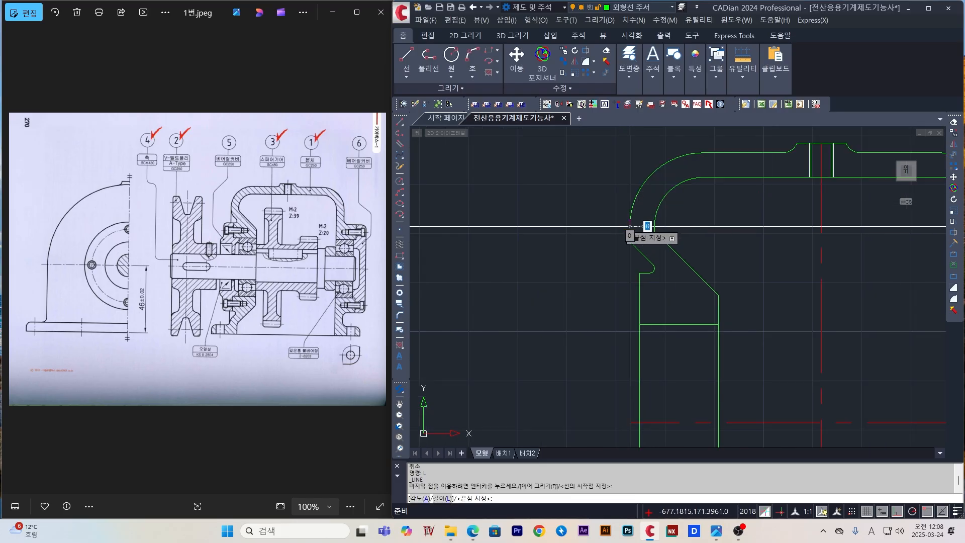
pyautogui.scroll(-1, 768, 236)
pyautogui.click(685, 288)
pyautogui.press('space')
# - Fillet the corner between the lower sloped wall and the lower inner wall line at radius 1
pyautogui.moveTo(790, 281); pyautogui.dragTo(695, 355, button='middle')
pyautogui.scroll(2, 627, 376)
pyautogui.write('f r 1')
pyautogui.click(568, 329)
pyautogui.click(563, 345)
pyautogui.scroll(-1, 608, 340)
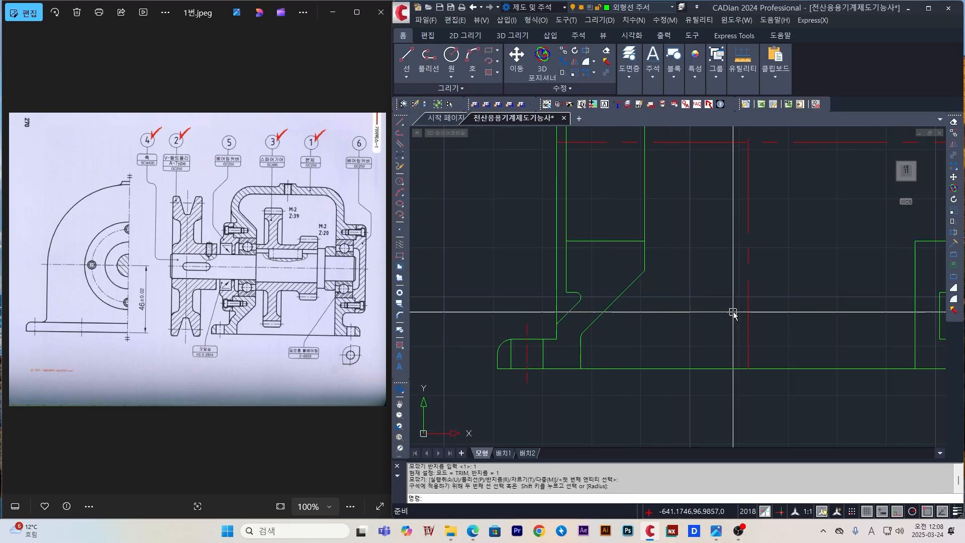
# - Fillet the left boss's lower inner corner between its inner face and the sloped wall at radius 1
pyautogui.moveTo(673, 258); pyautogui.dragTo(480, 284, button='middle')
pyautogui.press('space')
pyautogui.click(446, 312)
pyautogui.click(452, 296)
pyautogui.scroll(-2, 493, 240)
pyautogui.moveTo(553, 230); pyautogui.dragTo(551, 231, button='middle')
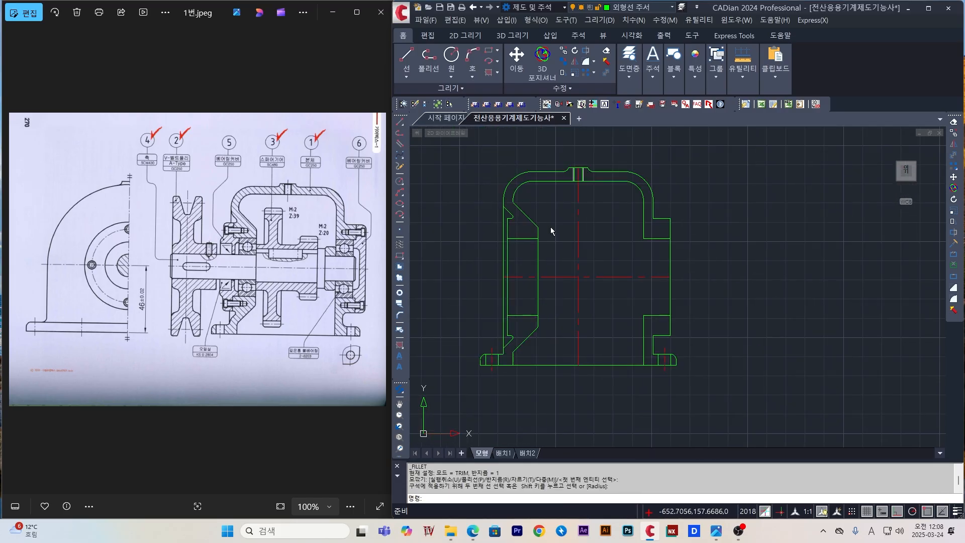
# - Fillet the left boss's upper inner corner between its inner face and the sloped wall at radius 3
pyautogui.scroll(2, 538, 212)
pyautogui.press('space')
pyautogui.write('r 3')
pyautogui.click(540, 265)
pyautogui.click(528, 249)
pyautogui.scroll(-3, 573, 327)
# - Try to fillet the left boss's lower inner corner at radius 3, and erase the small arc there
pyautogui.moveTo(584, 345); pyautogui.dragTo(598, 180, button='middle')
pyautogui.scroll(4, 582, 199)
pyautogui.press('space')
pyautogui.click(568, 250)
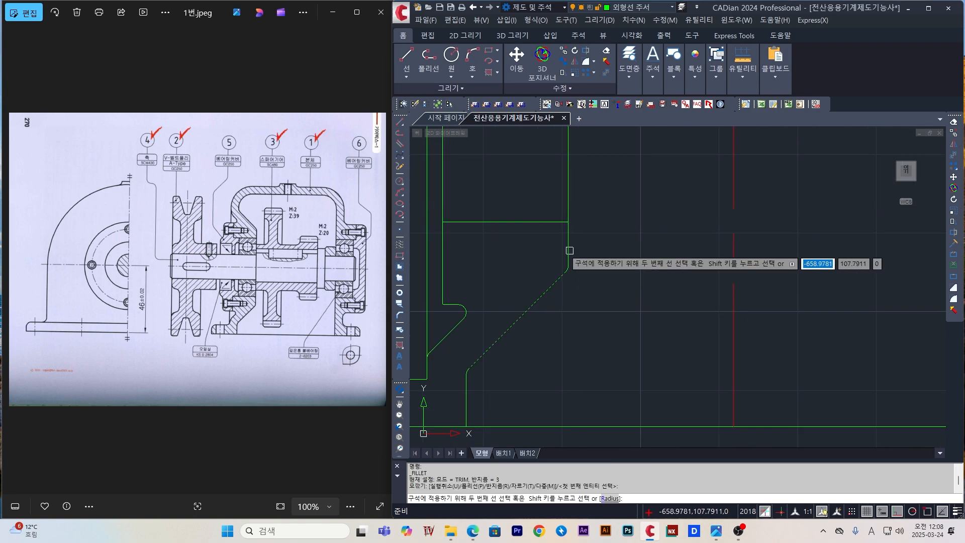
pyautogui.press('Escape')
pyautogui.scroll(5, 568, 250)
pyautogui.click(613, 274)
pyautogui.press('Delete')
pyautogui.scroll(-6, 533, 265)
pyautogui.scroll(-6, 552, 264)
# - Fillet the corner between the right boss's lower edge and the right outer wall at radius 3
pyautogui.write('f r 3')
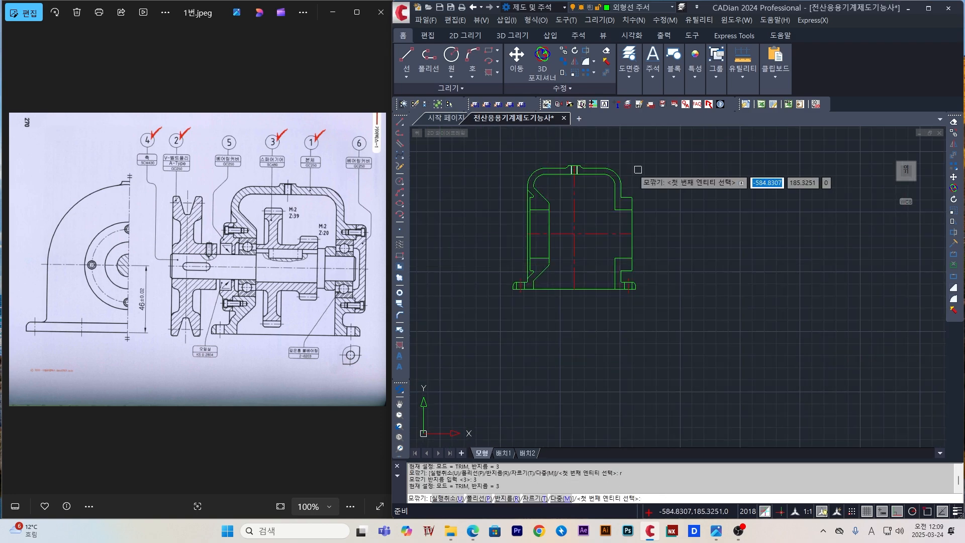
pyautogui.moveTo(637, 169); pyautogui.dragTo(616, 214, button='middle')
pyautogui.click(609, 316)
pyautogui.click(601, 326)
pyautogui.press('Escape')
# - Offset the horizontal shaft center line 25 upward and downward for the bolt hole axes
pyautogui.scroll(4, 531, 264)
pyautogui.moveTo(531, 263); pyautogui.dragTo(575, 301, button='middle')
pyautogui.write('o 25')
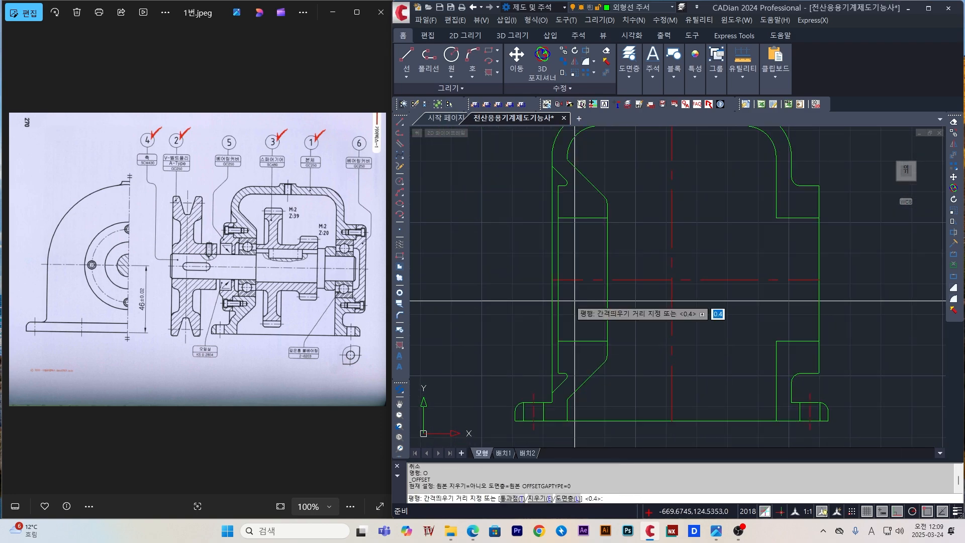
pyautogui.click(605, 279)
pyautogui.click(610, 301)
pyautogui.click(618, 280)
pyautogui.click(631, 233)
pyautogui.press('Escape')
pyautogui.press('Escape')
# - Offset the lower bolt hole axis 2 to both sides
pyautogui.write('o 2')
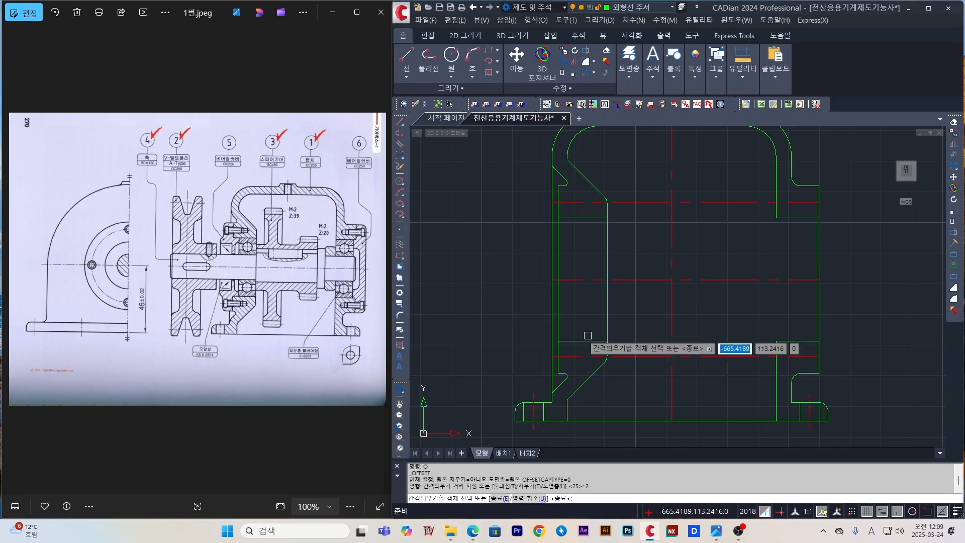
pyautogui.scroll(2, 585, 342)
pyautogui.click(581, 378)
pyautogui.click(583, 368)
pyautogui.click(582, 379)
pyautogui.click(583, 387)
pyautogui.press('Escape')
# - Move the two lines around the lower bolt hole axis from the center line layer to the white thread line layer
pyautogui.scroll(1, 548, 398)
pyautogui.click(549, 392)
pyautogui.click(558, 341)
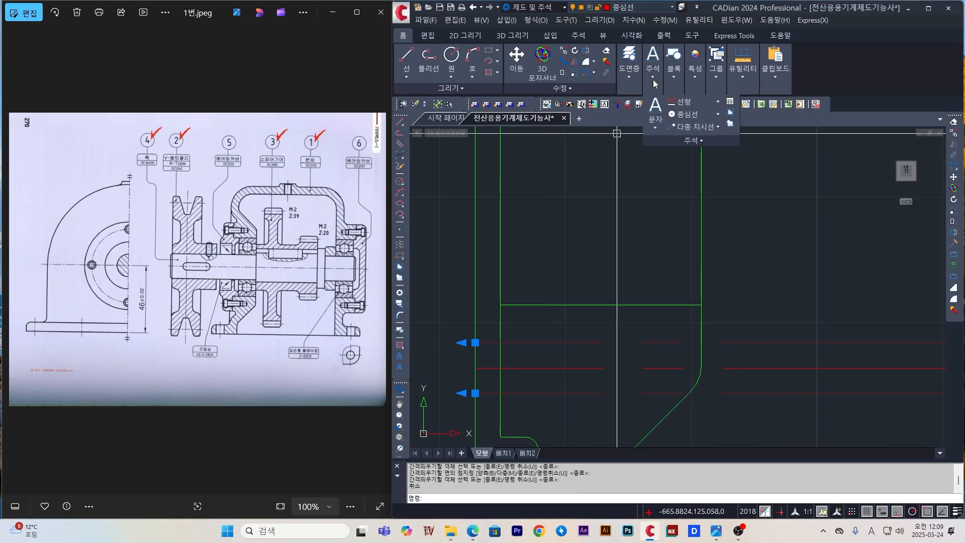
pyautogui.click(698, 103)
pyautogui.click(696, 130)
pyautogui.press('Escape')
# - Trim the two lower bolt hole lines back to the left boss's outer and inner faces
pyautogui.scroll(-3, 629, 299)
pyautogui.moveTo(686, 267); pyautogui.dragTo(644, 305, button='middle')
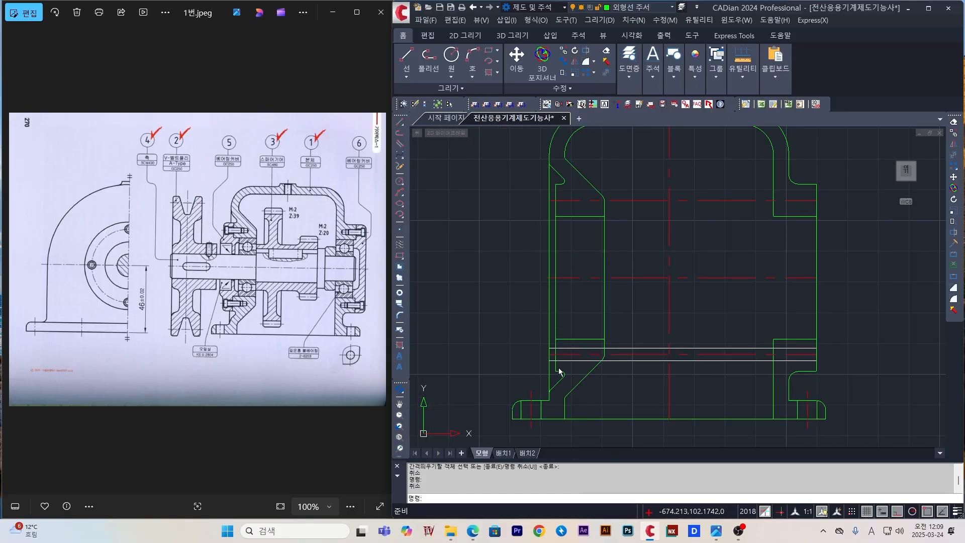
pyautogui.scroll(3, 563, 352)
pyautogui.write('tr')
pyautogui.press('space')
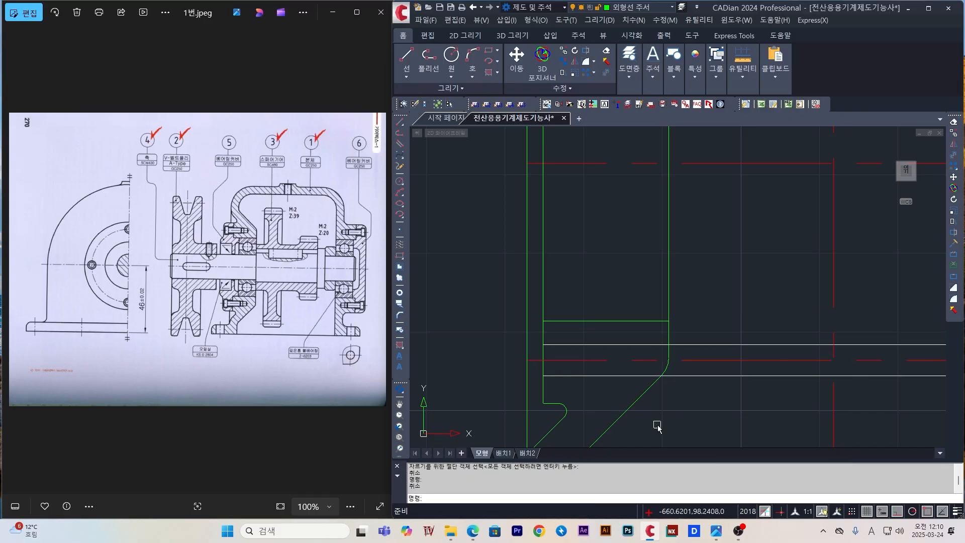
pyautogui.press('space')
pyautogui.click(669, 347)
pyautogui.click(665, 374)
pyautogui.press('space')
pyautogui.click(686, 376)
pyautogui.click(681, 345)
pyautogui.press('Escape')
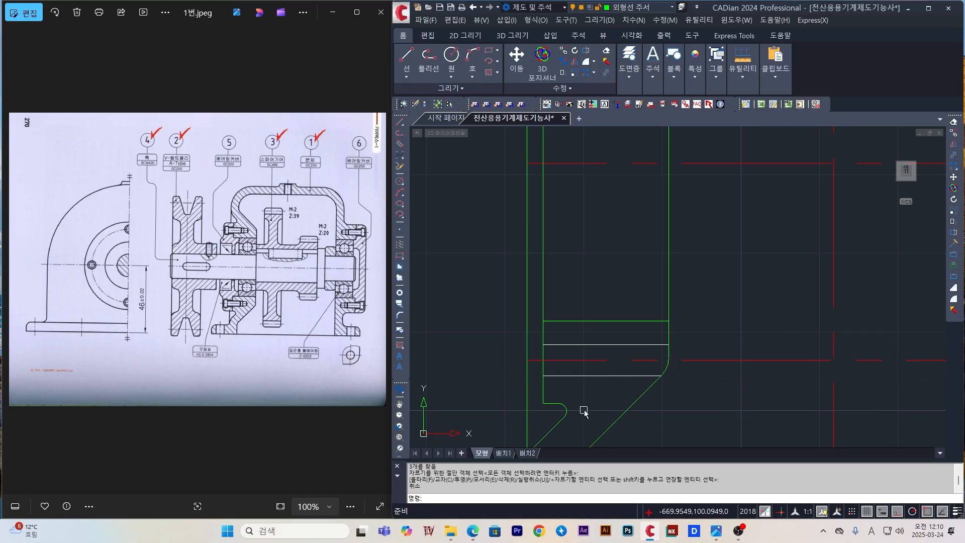
# - Offset the left boss's outer face line 7 inward to mark the bolt hole's depth
pyautogui.write('o')
pyautogui.press('space')
pyautogui.write('7')
pyautogui.press('space')
pyautogui.click(543, 287)
pyautogui.click(594, 274)
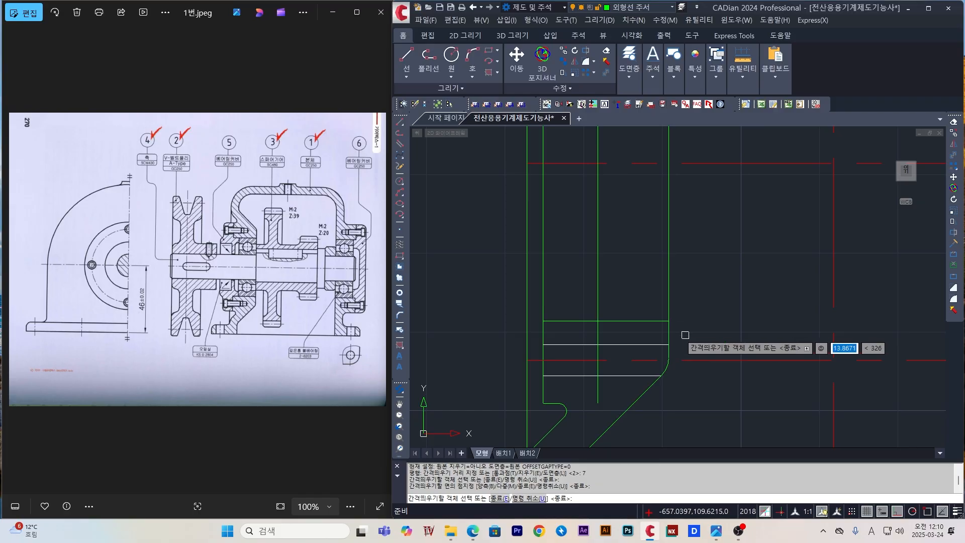
pyautogui.press('space')
# - Offset both lower bolt hole thread lines 0.3 inward toward the hole axis
pyautogui.scroll(-1, 631, 240)
pyautogui.scroll(3, 628, 320)
pyautogui.press('space')
pyautogui.write('0.3')
pyautogui.press('space')
pyautogui.click(635, 245)
pyautogui.click(616, 281)
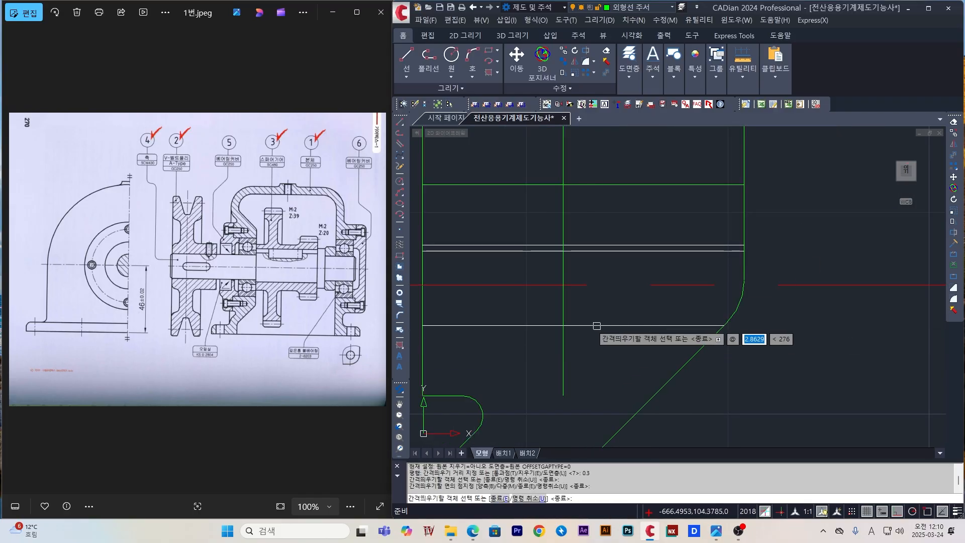
pyautogui.click(596, 326)
pyautogui.click(643, 290)
pyautogui.press('Escape')
# - Match the properties of both inner lower bolt hole lines to the green outline
pyautogui.click(684, 368)
pyautogui.click(628, 320)
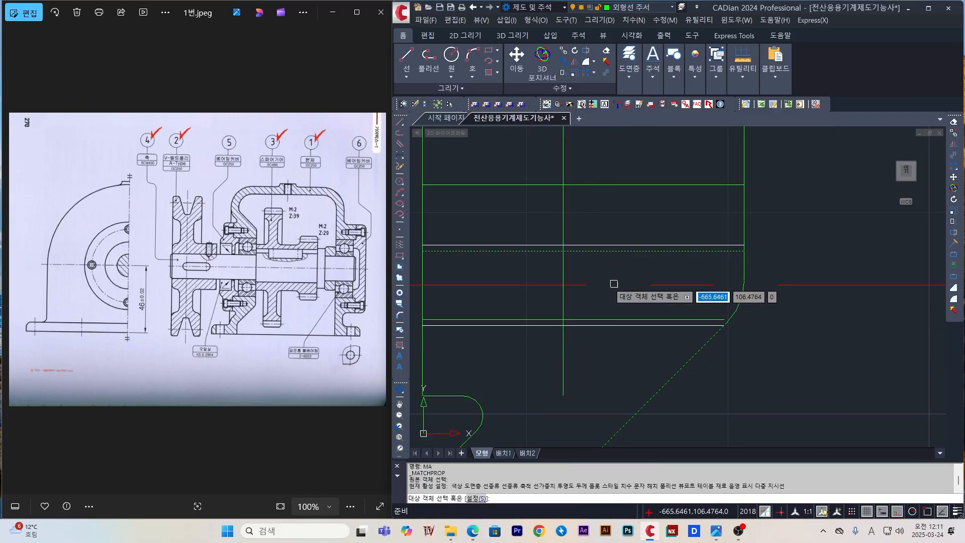
pyautogui.click(610, 251)
pyautogui.press('Escape')
# - Draw a line 10 long at 30° from where the depth line meets the lower thread line and trim it at the inner hole line
pyautogui.write('l')
pyautogui.press('space')
pyautogui.click(563, 325)
pyautogui.write('@10<30')
pyautogui.press('space')
pyautogui.press('Escape')
pyautogui.write('tr')
pyautogui.scroll(2, 566, 314)
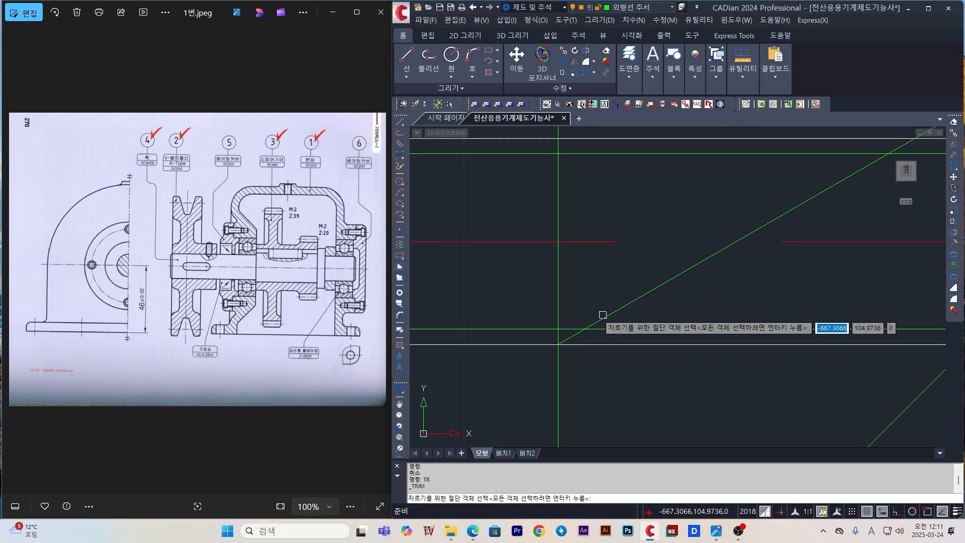
pyautogui.click(601, 326)
pyautogui.click(611, 309)
pyautogui.click(588, 322)
# - Mirror the short sloped line about the hole axis and trim the outer thread lines beyond the depth line
pyautogui.write('mi')
pyautogui.click(603, 228)
pyautogui.click(568, 227)
pyautogui.press('space')
pyautogui.scroll(-2, 596, 311)
pyautogui.write('tr')
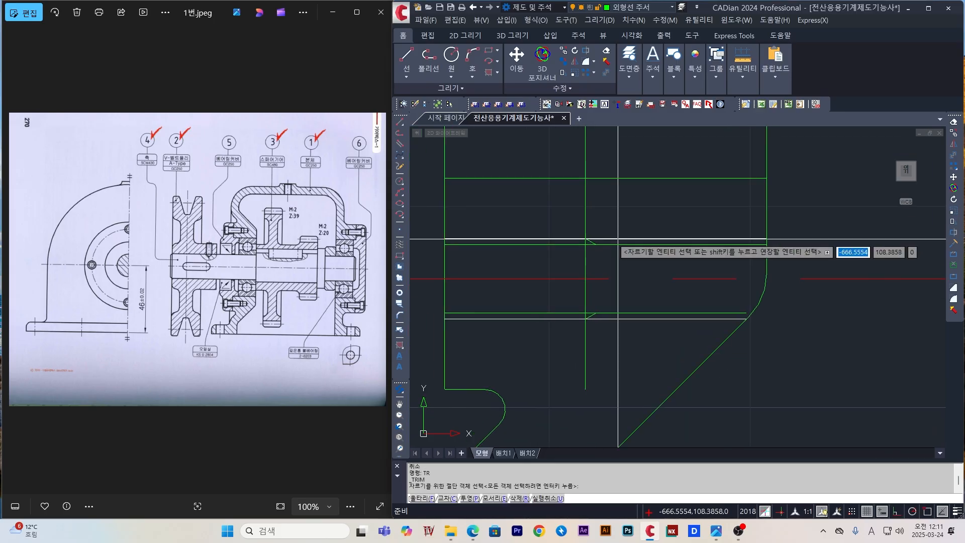
pyautogui.press('space')
pyautogui.click(616, 238)
pyautogui.click(596, 245)
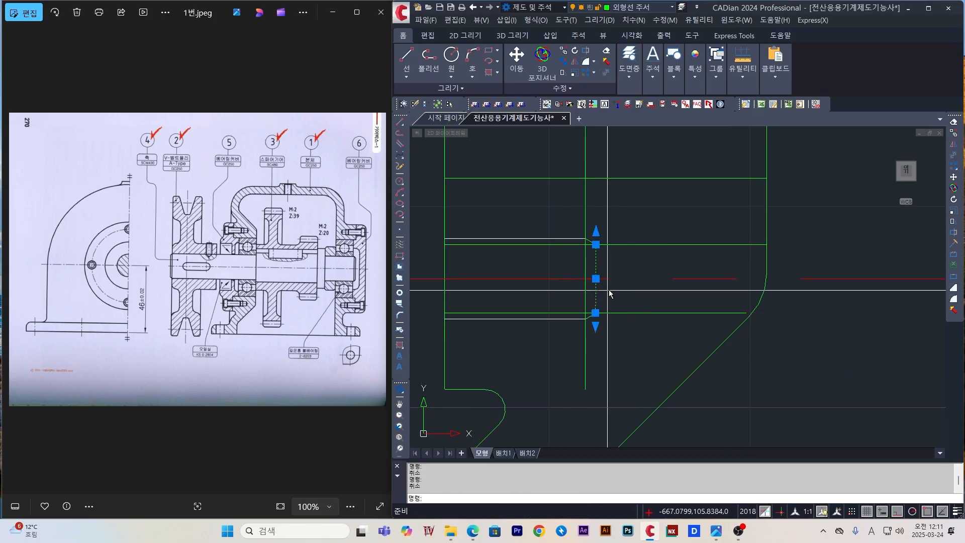
# - Close the thread end with a vertical line between the sloped lines and remove the depth line's excess outside the hole
pyautogui.press('Delete')
pyautogui.scroll(2, 612, 220)
pyautogui.write('l')
pyautogui.click(569, 281)
pyautogui.scroll(-3, 569, 279)
pyautogui.click(569, 321)
pyautogui.press('space')
pyautogui.scroll(3, 575, 315)
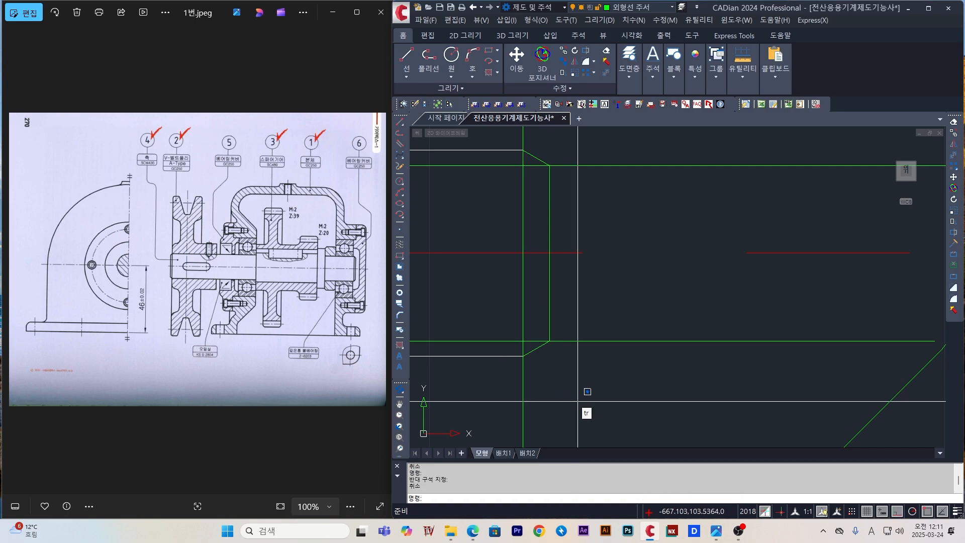
pyautogui.press('space')
pyautogui.press('space')
pyautogui.scroll(-2, 568, 389)
pyautogui.press('Escape')
pyautogui.click(560, 268)
pyautogui.click(539, 281)
pyautogui.press('Delete')
# - Match the thread depth line and both sloped lines to the properties of the white thread line
pyautogui.scroll(1, 552, 329)
pyautogui.moveTo(551, 329); pyautogui.dragTo(591, 294, button='middle')
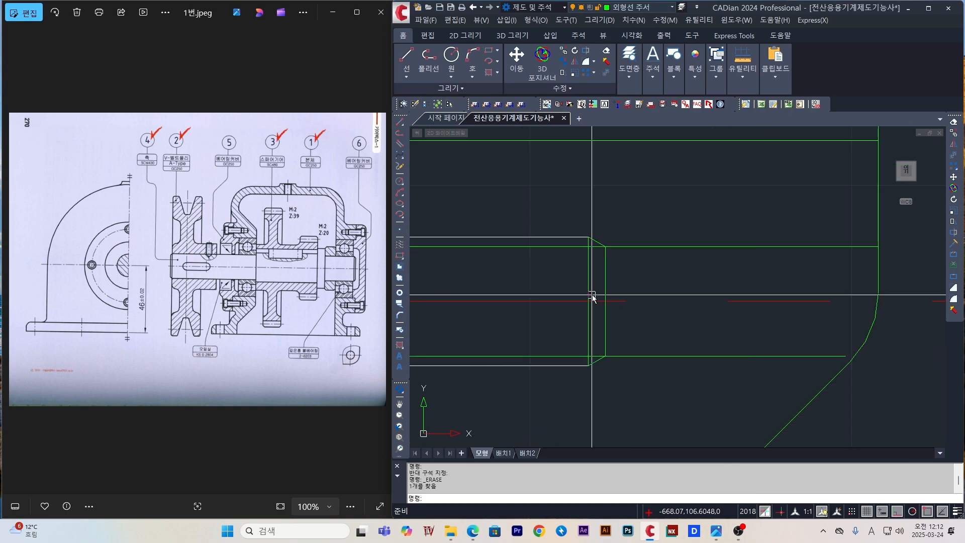
pyautogui.write('ma')
pyautogui.click(565, 366)
pyautogui.click(596, 361)
pyautogui.click(588, 275)
pyautogui.click(597, 242)
# - Offset the vertical line at the sloped lines' inner ends 3 inward to mark the drilled depth
pyautogui.write('o 3')
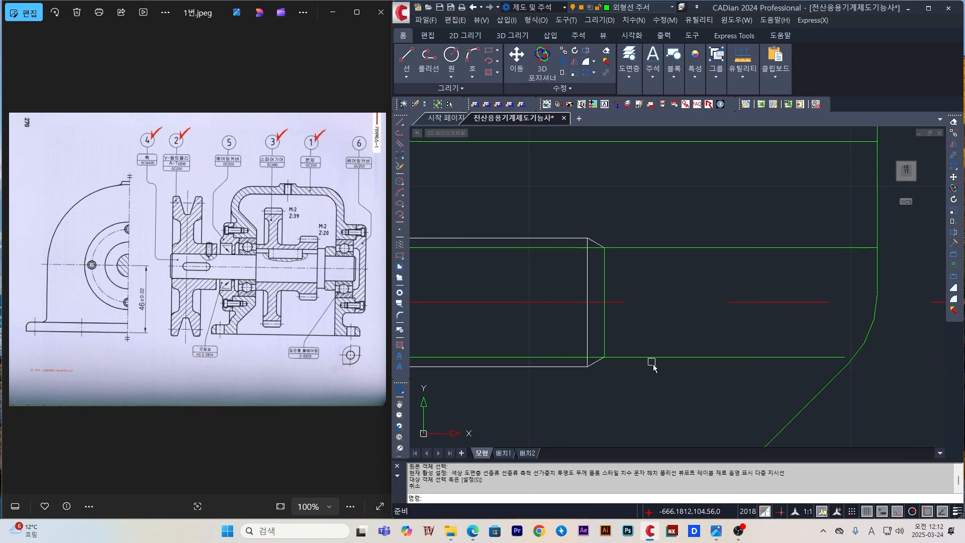
pyautogui.click(605, 268)
pyautogui.click(681, 268)
pyautogui.press('Escape')
# - Draw a line 10 long at -59° from the drilled depth line's upper end and trim it at the hole axis
pyautogui.write('l')
pyautogui.click(700, 248)
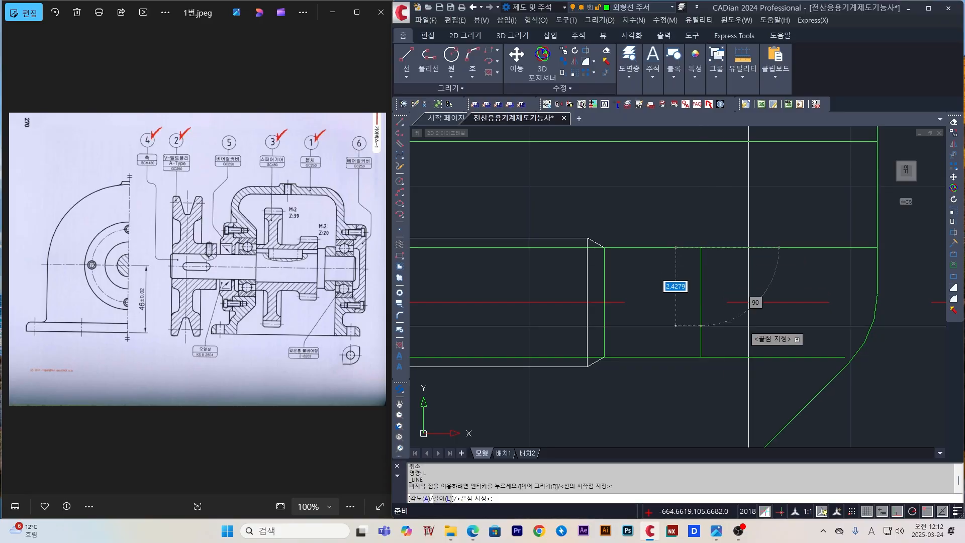
pyautogui.write('10<-60  tr')
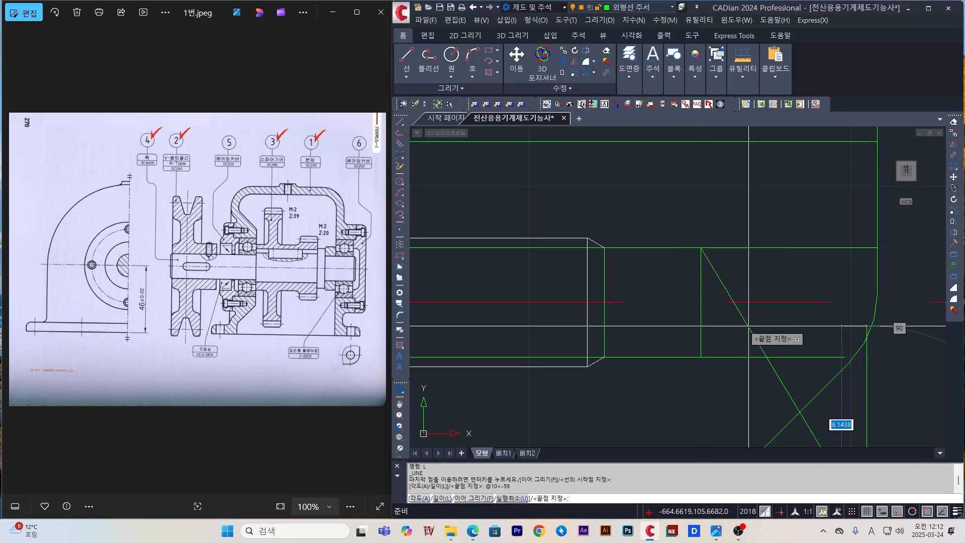
pyautogui.click(746, 302)
pyautogui.press('space')
pyautogui.click(745, 323)
pyautogui.press('Escape')
# - Mirror the drill tip line about the hole axis to complete the conical tip
pyautogui.click(723, 292)
pyautogui.write('mi')
pyautogui.press('space')
pyautogui.click(733, 303)
pyautogui.click(798, 303)
pyautogui.press('space')
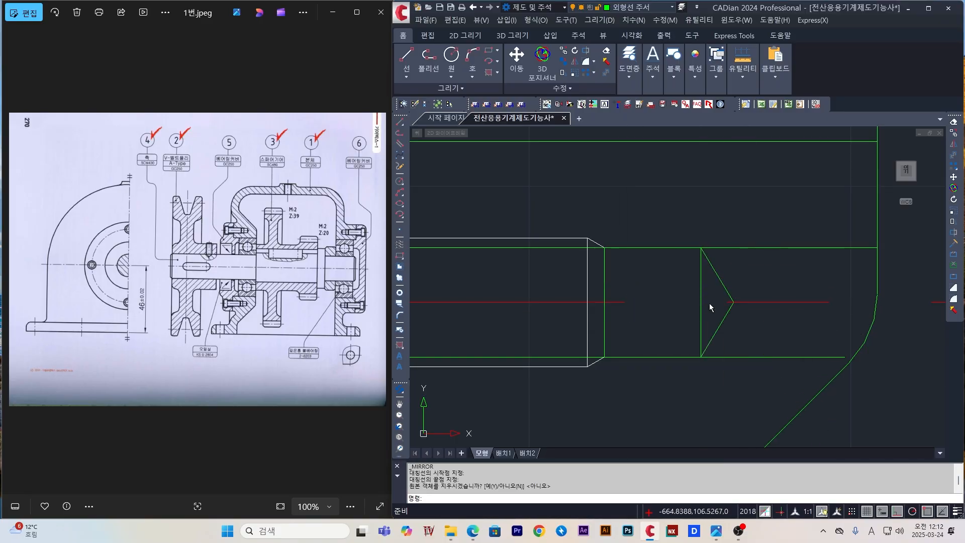
# - Trim the inner hole lines that extend past the drill tip's base line
pyautogui.press('Escape')
pyautogui.scroll(-2, 753, 328)
pyautogui.press('space')
pyautogui.click(790, 288)
pyautogui.click(752, 392)
pyautogui.press('Escape')
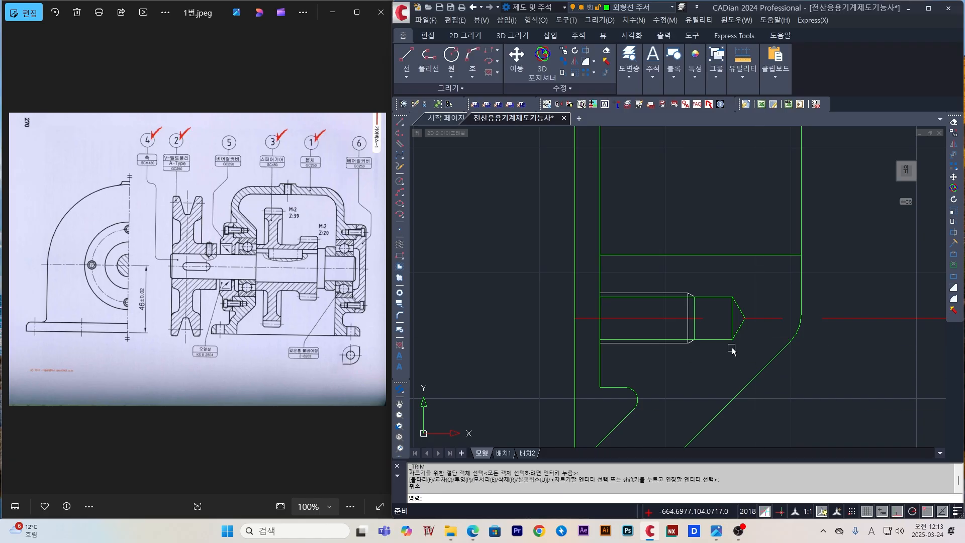
# - Mirror the left boss's lower tapped hole about the horizontal center line to create the upper hole
pyautogui.click(583, 283)
pyautogui.click(751, 352)
pyautogui.write('mi')
pyautogui.scroll(-3, 752, 352)
pyautogui.click(709, 267)
pyautogui.click(567, 259)
pyautogui.press('space')
# - Mirror the left boss's two tapped holes about the housing's vertical center line onto the right side
pyautogui.click(678, 327)
pyautogui.scroll(2, 774, 352)
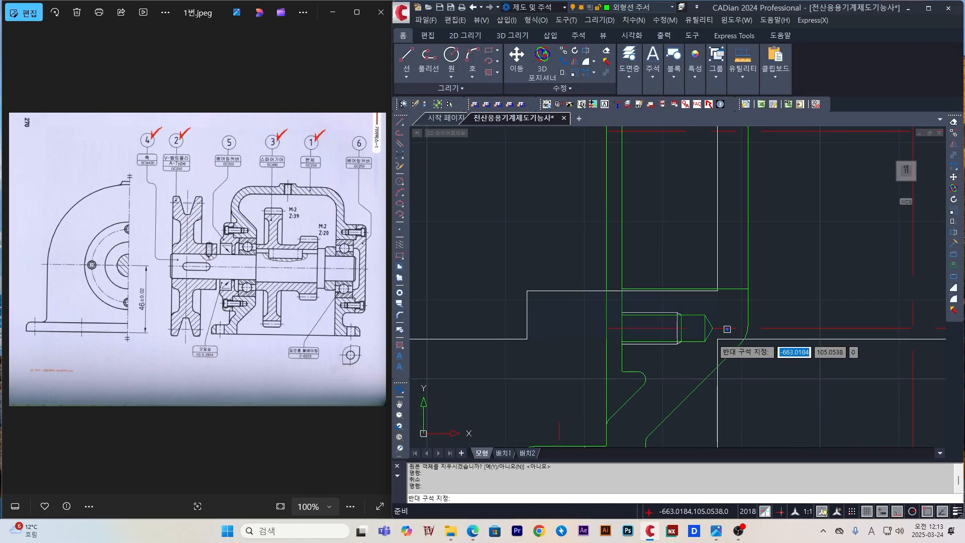
pyautogui.click(728, 353)
pyautogui.click(584, 251)
pyautogui.click(764, 289)
pyautogui.write('mi')
pyautogui.scroll(-4, 672, 296)
pyautogui.click(741, 301)
pyautogui.click(742, 194)
pyautogui.press('space')
pyautogui.press('Escape')
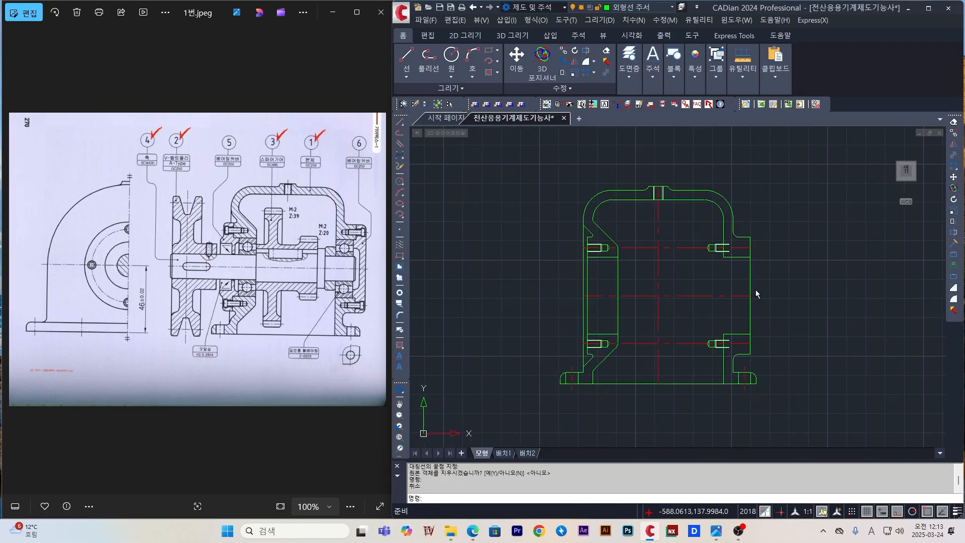
# - Move the two mirrored tapped holes so their open ends lie on the right boss's outer face
pyautogui.scroll(5, 726, 338)
pyautogui.click(595, 311)
pyautogui.click(773, 381)
pyautogui.click(659, 239)
pyautogui.click(759, 294)
pyautogui.write('m')
pyautogui.scroll(4, 748, 266)
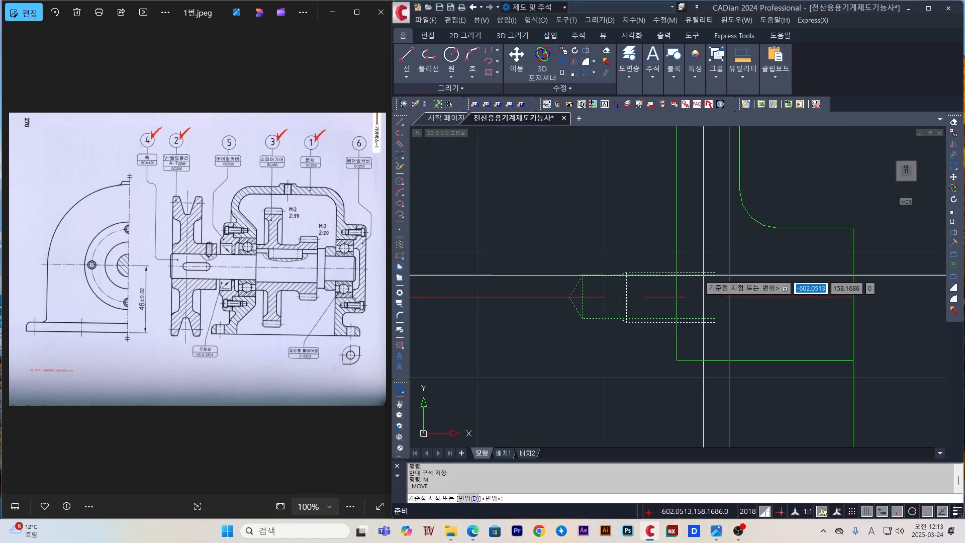
pyautogui.click(715, 319)
pyautogui.click(853, 319)
pyautogui.scroll(-7, 906, 331)
pyautogui.press('Escape')
# - Draw horizontal projection lines to the right from the housing's base and its top surface
pyautogui.moveTo(810, 321); pyautogui.dragTo(654, 270, button='middle')
pyautogui.scroll(-6, 714, 286)
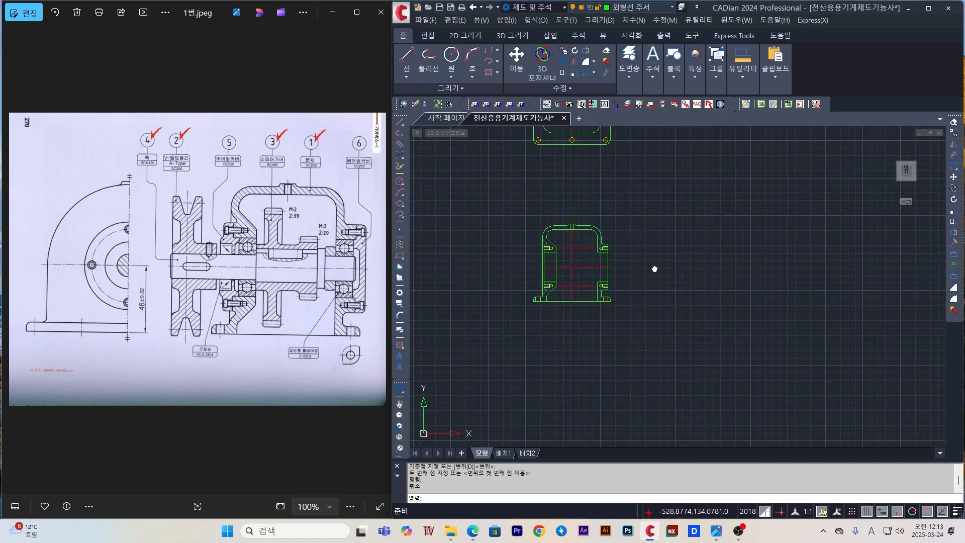
pyautogui.write('l')
pyautogui.scroll(4, 613, 278)
pyautogui.click(603, 340)
pyautogui.moveTo(702, 337); pyautogui.dragTo(596, 342, button='middle')
pyautogui.scroll(-2, 597, 341)
pyautogui.click(737, 344)
pyautogui.press('Escape')
pyautogui.press('l')
pyautogui.press('space')
pyautogui.click(485, 230)
pyautogui.click(764, 230)
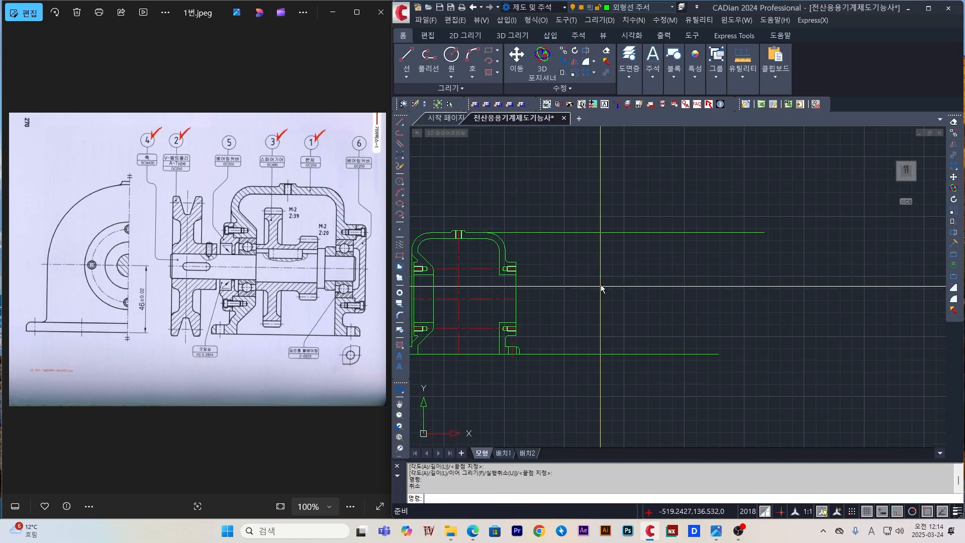
# - Draw a vertical line across the projection lines and match its properties to a center line
pyautogui.moveTo(602, 284); pyautogui.dragTo(680, 275, button='middle')
pyautogui.click(693, 182)
pyautogui.click(693, 393)
pyautogui.click(725, 334)
pyautogui.press('Escape')
pyautogui.write('ma ')
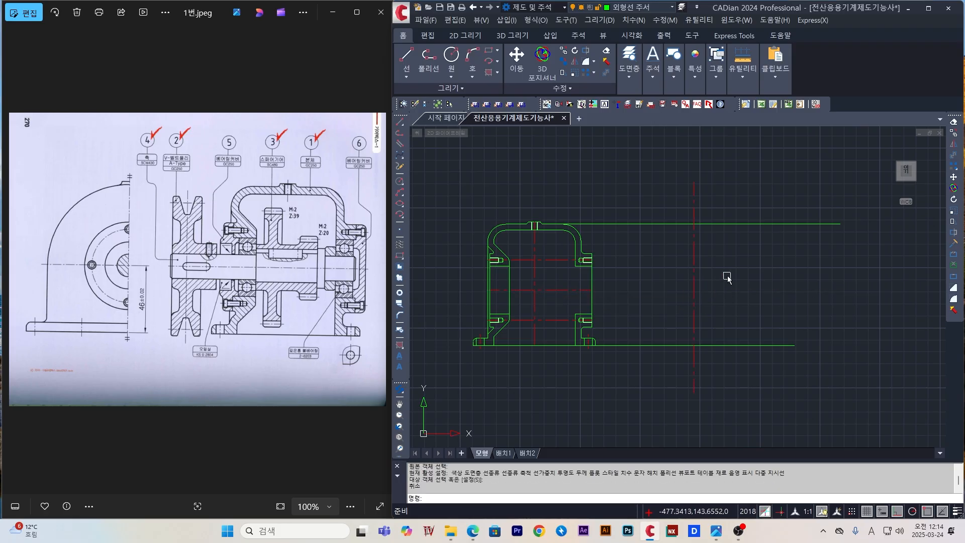
# - Draw a horizontal line from the right boss's midpoint across the side view and match it to the center line
pyautogui.write('l')
pyautogui.click(591, 290)
pyautogui.click(871, 290)
pyautogui.write('ma')
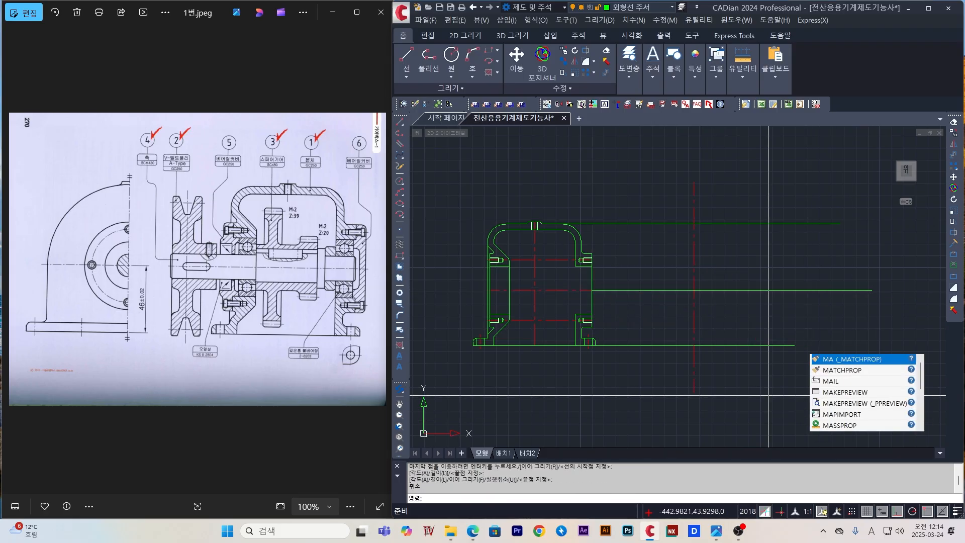
pyautogui.click(694, 307)
pyautogui.click(709, 290)
pyautogui.press('Escape')
# - Draw a circle from the center line intersection up to the top projection line, with vertical lines down from both side quadrants
pyautogui.write('cl')
pyautogui.click(760, 290)
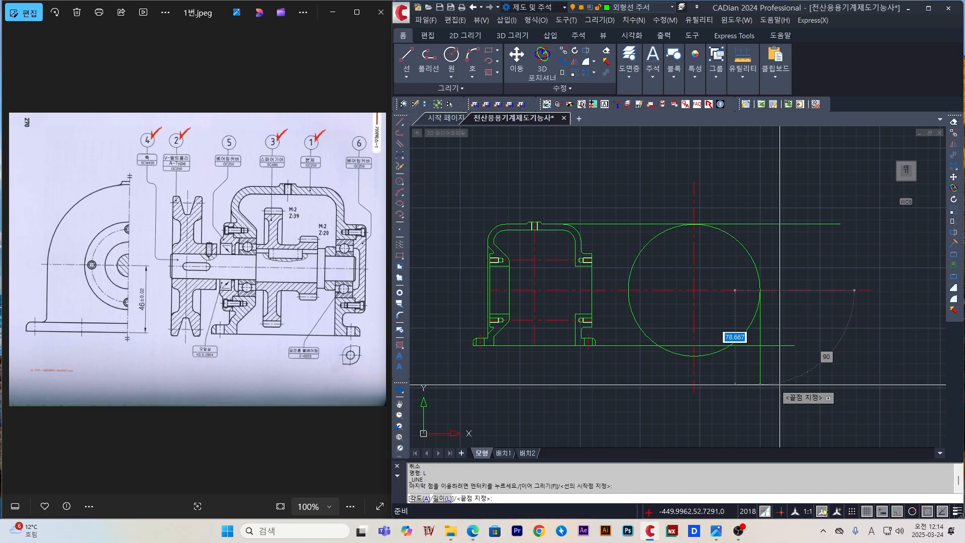
pyautogui.click(761, 384)
pyautogui.click(628, 290)
pyautogui.click(629, 408)
# - Trim the circle's lower half and the parts of the vertical lines below the base into an arched outline
pyautogui.write('tr')
pyautogui.click(723, 290)
pyautogui.click(724, 348)
pyautogui.write('r')
pyautogui.click(775, 382)
pyautogui.click(615, 361)
pyautogui.click(721, 391)
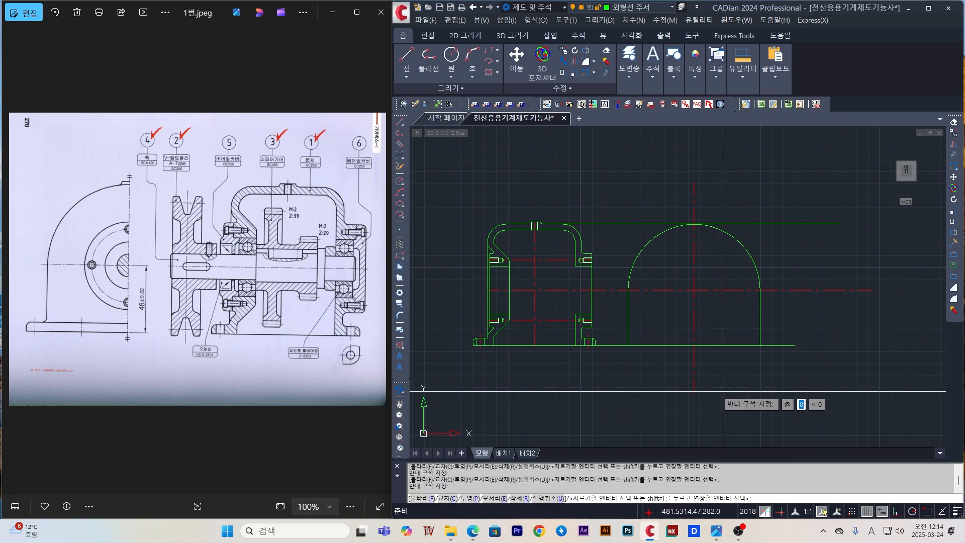
# - Offset the side view's base line 3 upward for the base thickness
pyautogui.write('3')
pyautogui.click(708, 345)
pyautogui.click(712, 320)
# - Try to offset the side view's vertical center line 55 to the right
pyautogui.write('o')
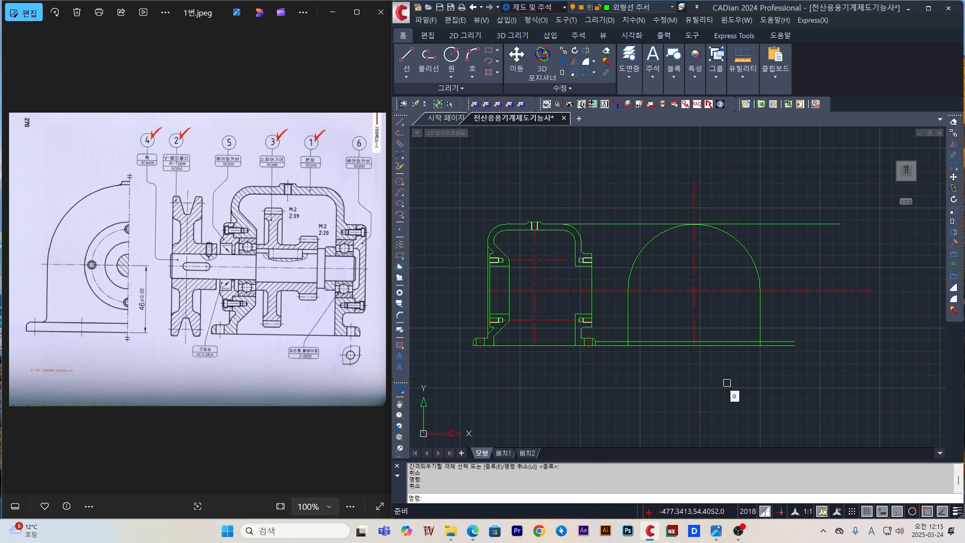
pyautogui.write(' 55')
pyautogui.click(694, 318)
pyautogui.click(721, 311)
# - Offset the side view's vertical center line 70 to the right and trim the base lines there to form the base's outer end
pyautogui.write('o 70')
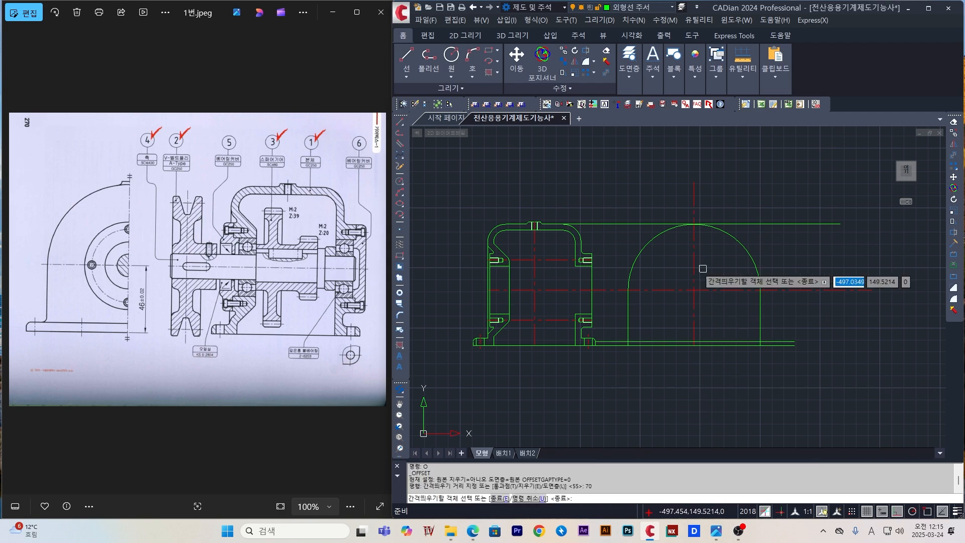
pyautogui.click(694, 277)
pyautogui.click(744, 348)
pyautogui.press('Escape')
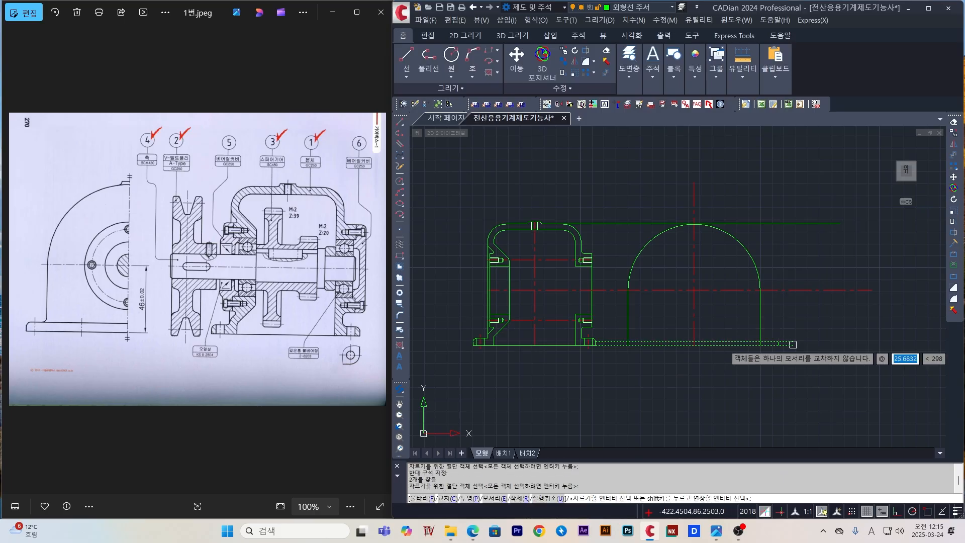
pyautogui.scroll(2, 728, 289)
pyautogui.press('Escape')
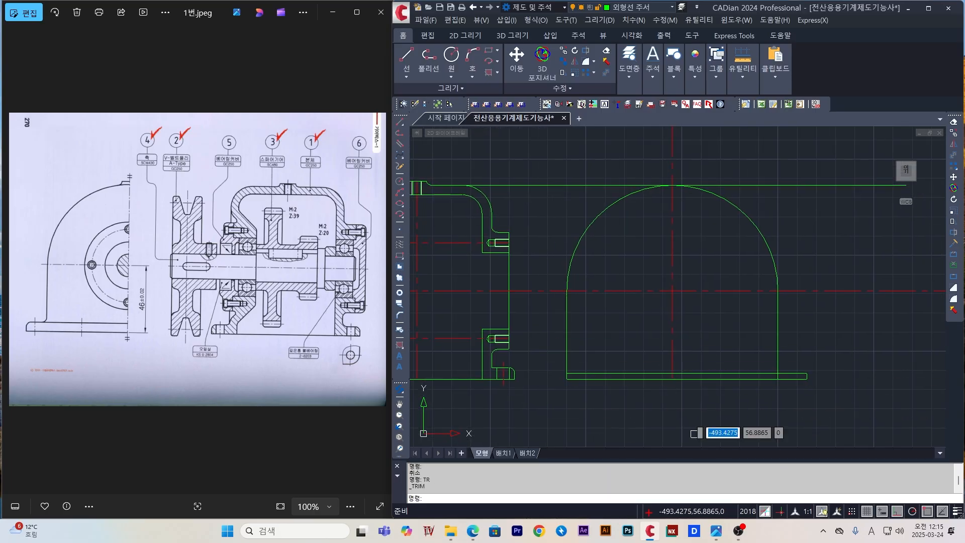
pyautogui.write('o 2')
pyautogui.scroll(-4, 618, 221)
pyautogui.press('Escape')
pyautogui.press('Escape')
pyautogui.scroll(5, 605, 241)
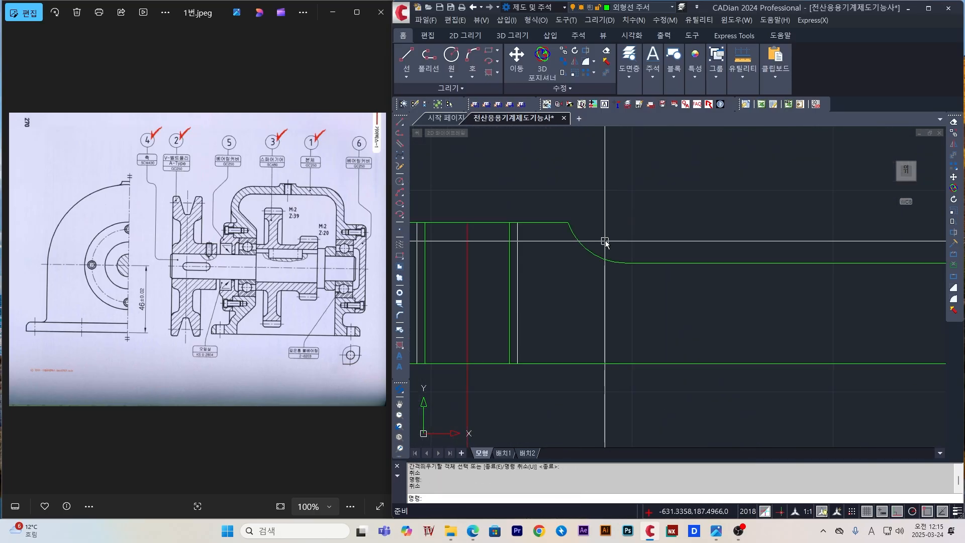
pyautogui.write('co')
pyautogui.click(625, 263)
pyautogui.scroll(-4, 625, 262)
pyautogui.scroll(-5, 417, 263)
pyautogui.press('Escape')
# - Copy the top boss outline from the front view onto the side view's vertical center line
pyautogui.scroll(5, 450, 260)
pyautogui.moveTo(449, 259); pyautogui.dragTo(802, 193, button='middle')
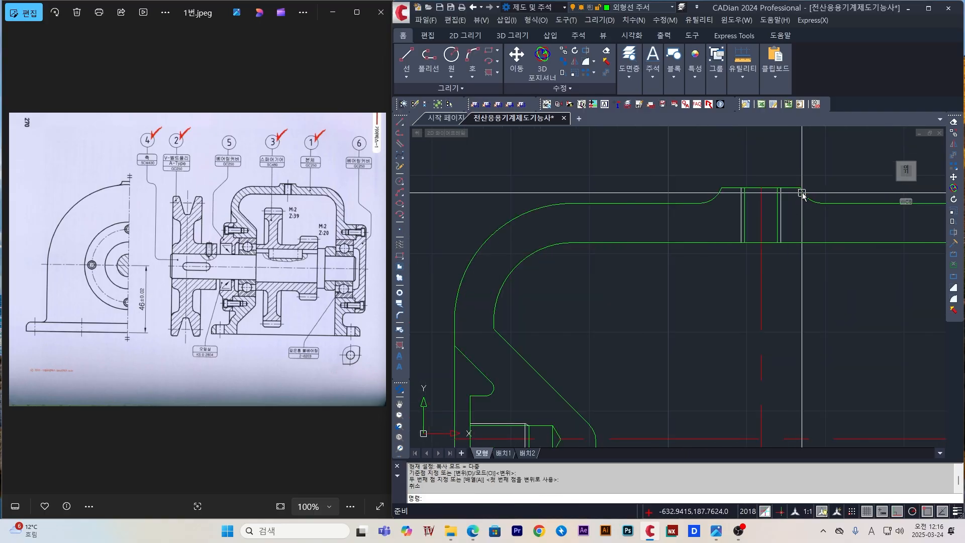
pyautogui.write('co')
pyautogui.click(760, 188)
pyautogui.scroll(-6, 784, 180)
pyautogui.moveTo(864, 167); pyautogui.dragTo(442, 235, button='middle')
pyautogui.click(647, 250)
pyautogui.press('Escape')
pyautogui.scroll(2, 649, 250)
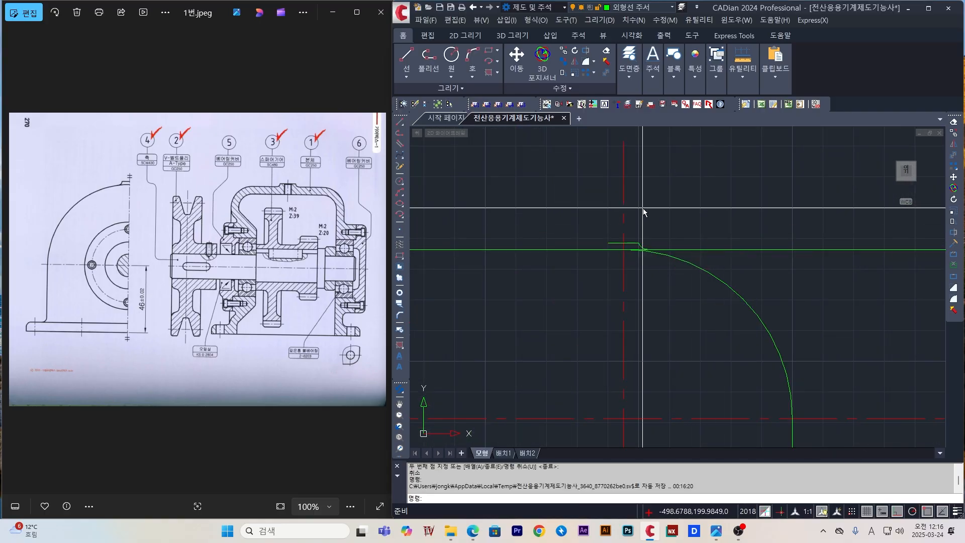
# - Trim the copied boss outline at the side view's center line and erase the leftover horizontal projection line
pyautogui.write('tr')
pyautogui.press('Escape')
pyautogui.scroll(3, 614, 241)
pyautogui.write('tr')
pyautogui.click(616, 267)
pyautogui.scroll(-3, 615, 263)
pyautogui.click(625, 243)
pyautogui.scroll(-2, 598, 200)
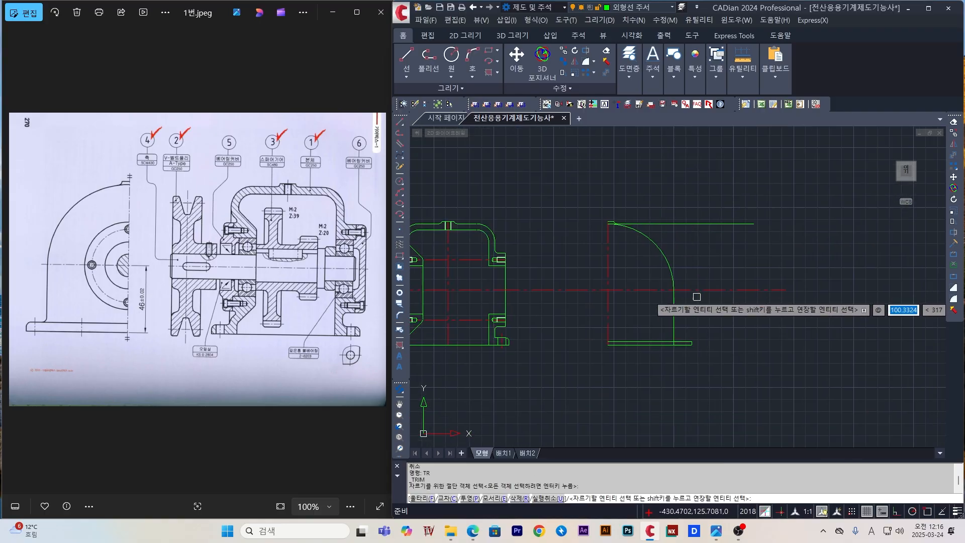
pyautogui.moveTo(680, 201); pyautogui.dragTo(665, 243)
pyautogui.press('Escape')
pyautogui.scroll(8, 617, 224)
pyautogui.click(619, 204)
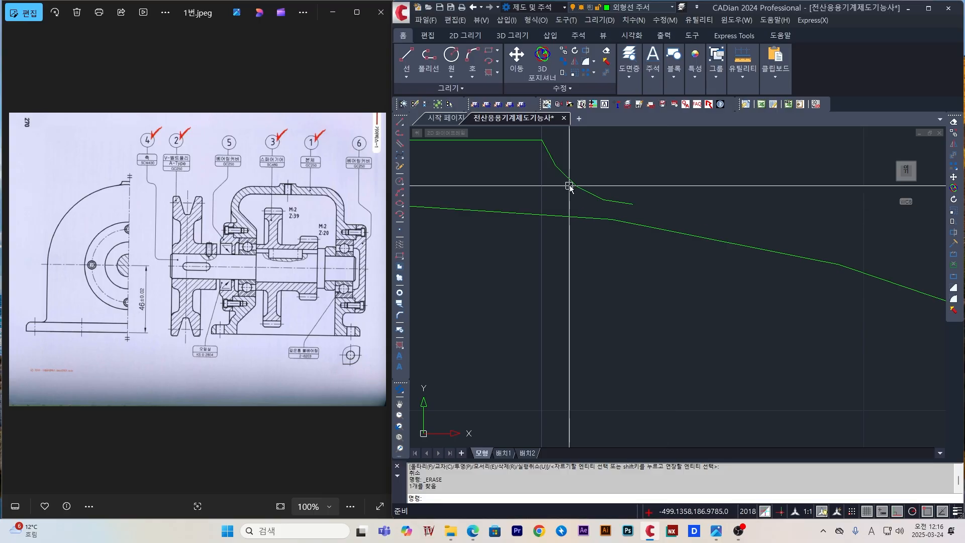
# - Replace the copied boss arc with a vertical edge line and draw a small circle beside the boss above the arched outline
pyautogui.press('Escape')
pyautogui.scroll(-3, 737, 179)
pyautogui.write('c')
pyautogui.press('space')
pyautogui.click(650, 223)
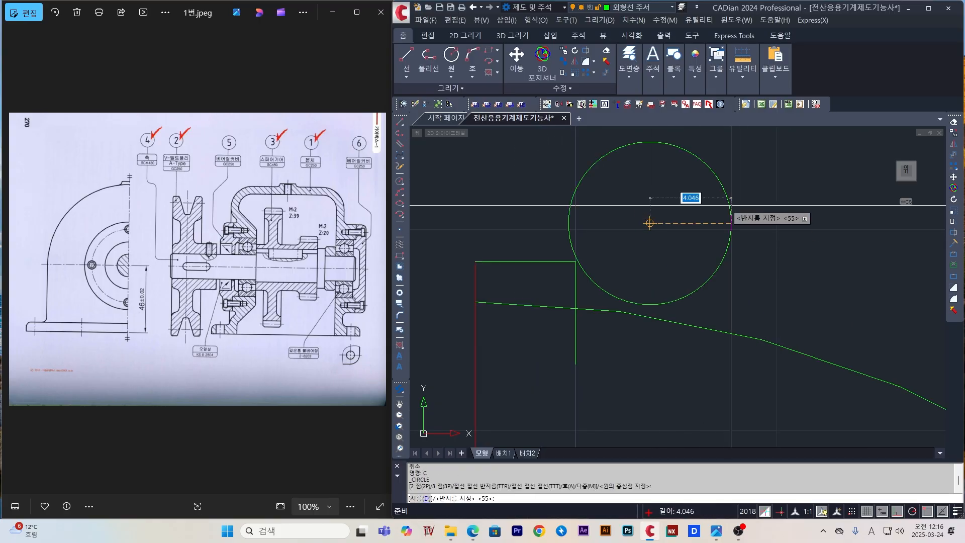
pyautogui.click(674, 278)
pyautogui.press('Escape')
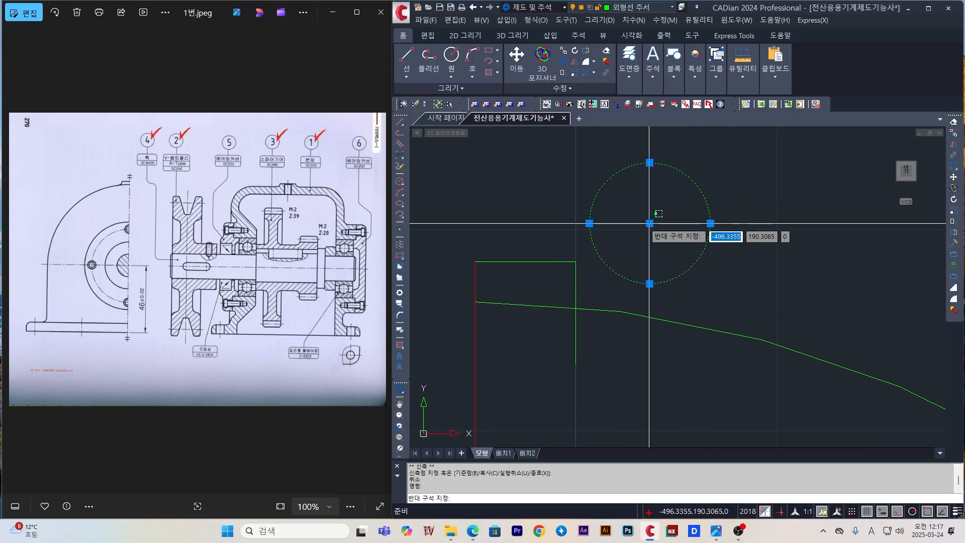
# - Move the small circle by its lower quadrant onto the arched outline, and align its left quadrant with the boss's vertical line
pyautogui.write('m')
pyautogui.press('space')
pyautogui.click(650, 283)
pyautogui.click(645, 315)
pyautogui.scroll(2, 594, 289)
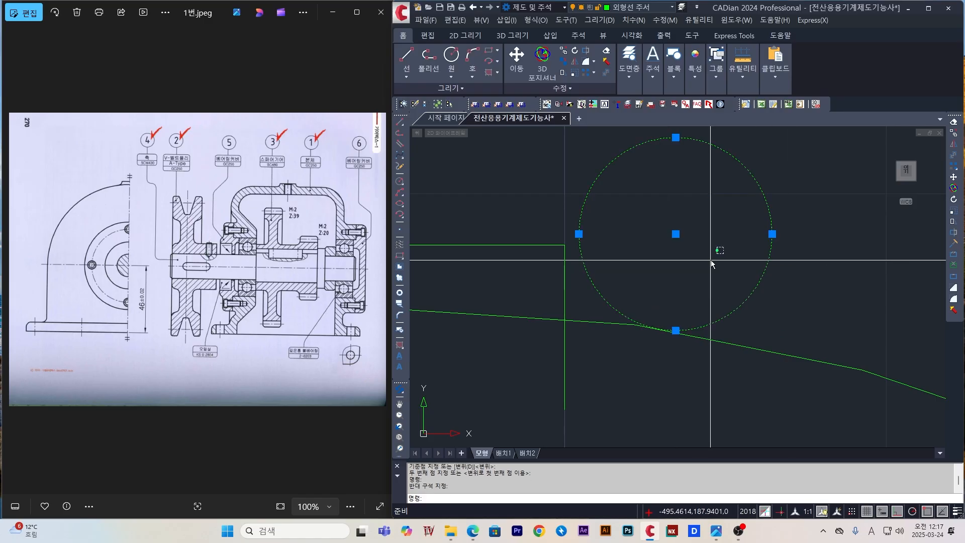
pyautogui.click(579, 233)
pyautogui.press('Escape')
pyautogui.scroll(2, 614, 274)
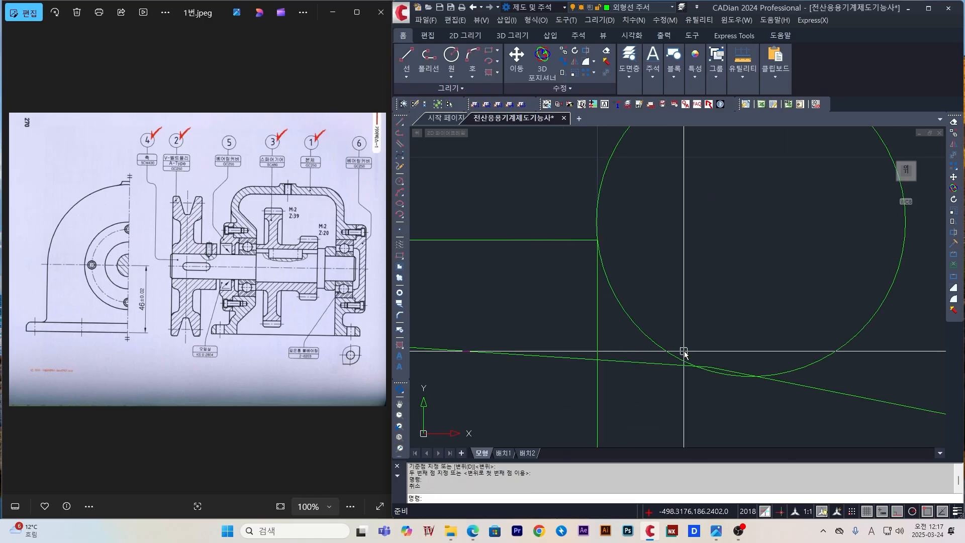
# - Fillet the arched outline with the small circle beside the boss's corner
pyautogui.write('f')
pyautogui.press('space')
pyautogui.click(638, 362)
pyautogui.click(598, 221)
pyautogui.press('Escape')
pyautogui.scroll(2, 603, 225)
pyautogui.moveTo(603, 224)
pyautogui.mouseDown(button='middle')
pyautogui.moveTo(627, 308)
pyautogui.moveTo(733, 299)
pyautogui.mouseUp(button='middle')
pyautogui.press('Escape')
pyautogui.scroll(-2, 704, 318)
# - Draw a horizontal construction line at the boss's corner and delete the leftover geometry there
pyautogui.write('l')
pyautogui.press('space')
pyautogui.click(652, 325)
pyautogui.click(703, 324)
pyautogui.press('Escape')
pyautogui.scroll(4, 652, 321)
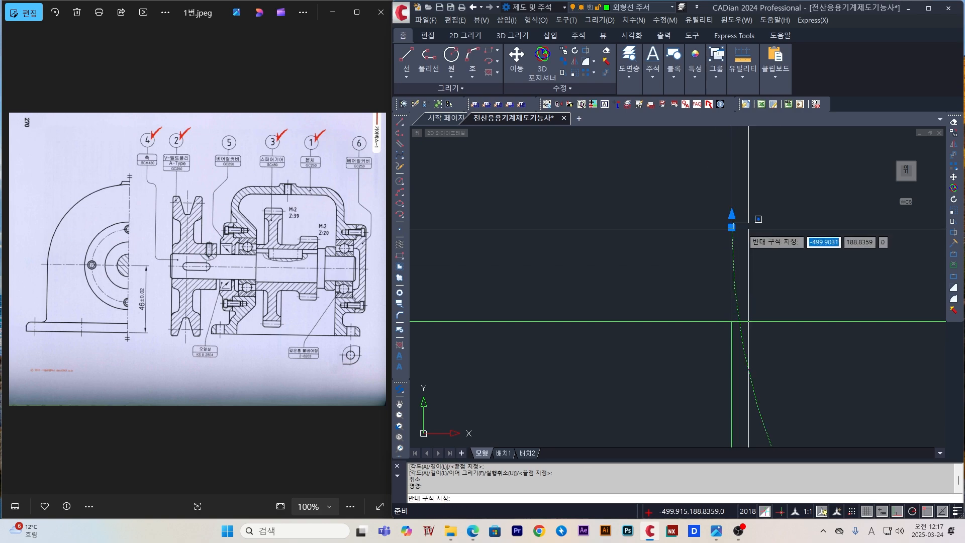
pyautogui.press('Delete')
# - Extend the arched outline to meet the boss's concave transition arc
pyautogui.scroll(-5, 772, 298)
pyautogui.write('ex')
pyautogui.press('space')
pyautogui.press('space')
pyautogui.click(767, 300)
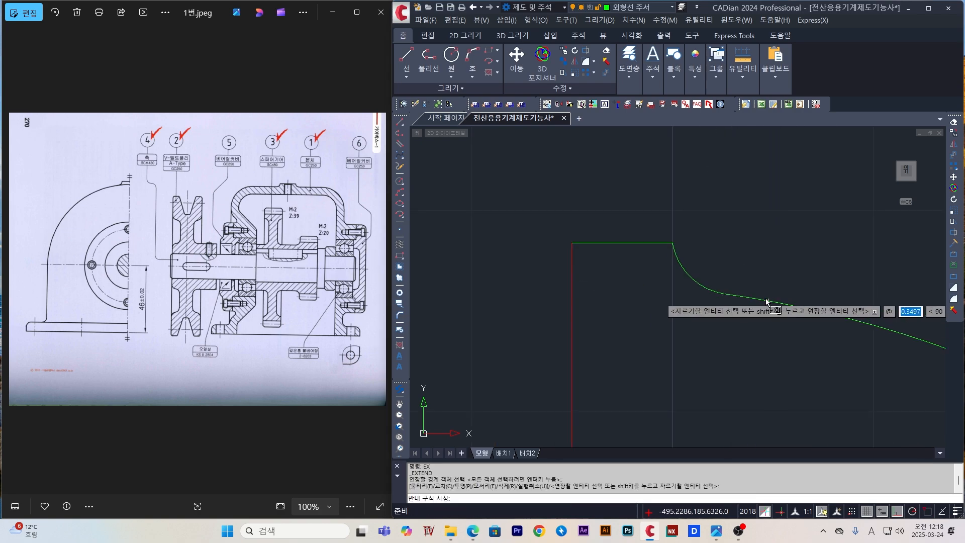
pyautogui.click(762, 296)
pyautogui.press('Escape')
# - Project horizontal lines from the front view's flange edge, upper tapped-hole center and bore edge across the side view
pyautogui.scroll(-6, 628, 230)
pyautogui.write('l')
pyautogui.press('space')
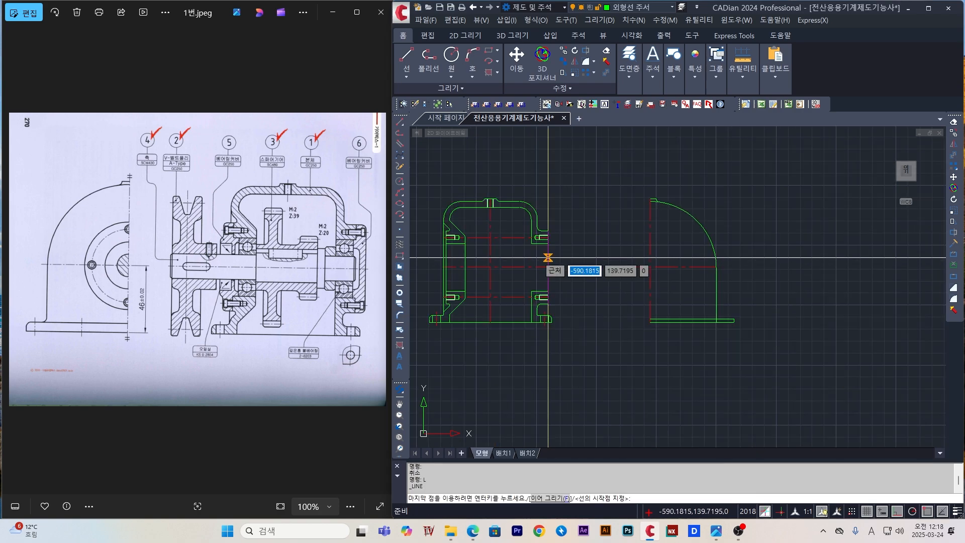
pyautogui.click(549, 232)
pyautogui.scroll(2, 585, 229)
pyautogui.click(900, 201)
pyautogui.press('space')
pyautogui.press('space')
pyautogui.scroll(2, 519, 247)
pyautogui.click(532, 241)
pyautogui.scroll(-2, 532, 242)
pyautogui.click(933, 240)
pyautogui.press('space')
pyautogui.moveTo(790, 292); pyautogui.dragTo(679, 304, button='middle')
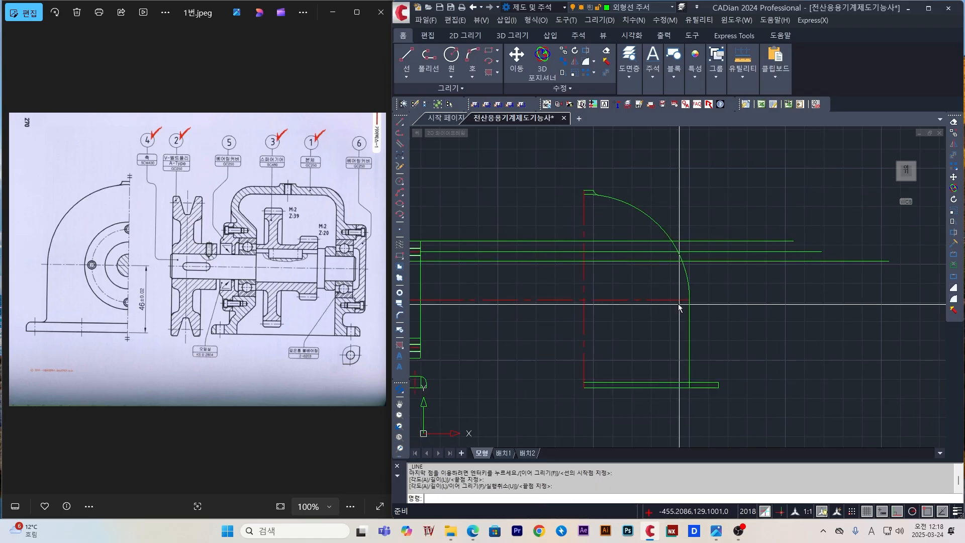
# - Draw concentric bore and flange circles at the side view's shaft center, sized to the projected lines, and erase those two lines
pyautogui.click(583, 261)
pyautogui.scroll(2, 579, 260)
pyautogui.press('space')
pyautogui.click(590, 362)
pyautogui.click(590, 212)
pyautogui.click(711, 211)
pyautogui.press('Delete')
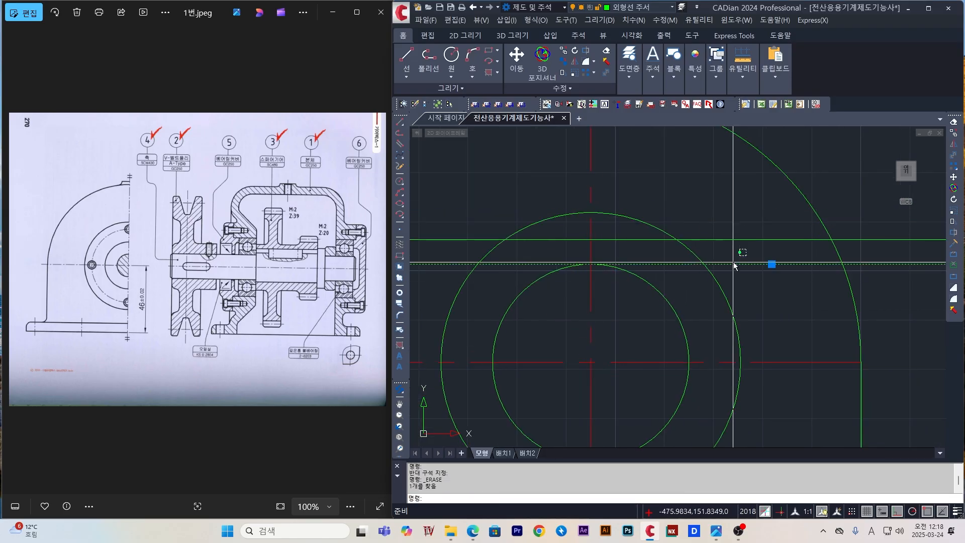
pyautogui.click(734, 263)
pyautogui.press('Escape')
# - Draw the tapped hole's two concentric circles where the projected hole line crosses the vertical center line
pyautogui.write('c')
pyautogui.press('space')
pyautogui.click(647, 231)
pyautogui.scroll(4, 634, 232)
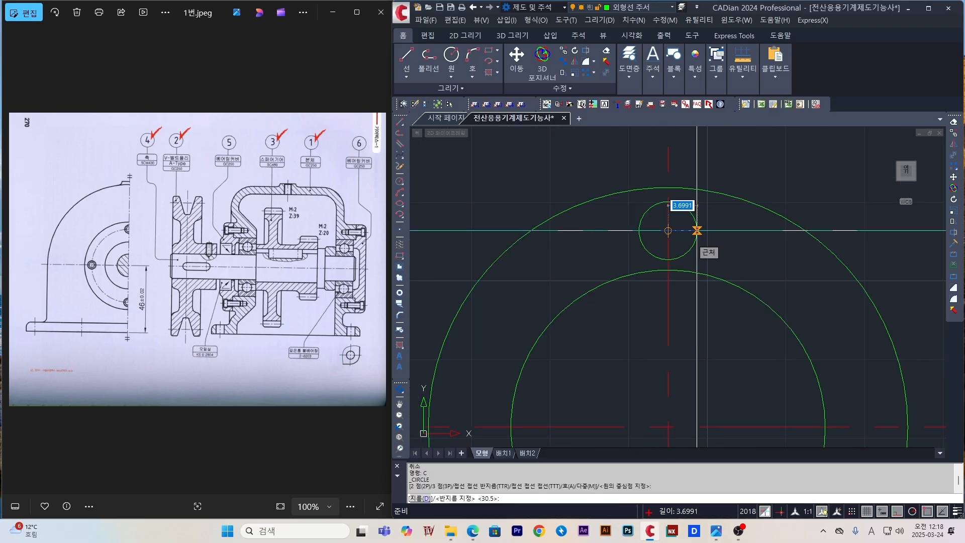
# - Trim the upper-right quarter from the tapped hole's outer thread circle
pyautogui.write('tr')
pyautogui.press('space')
pyautogui.click(687, 203)
pyautogui.scroll(3, 687, 202)
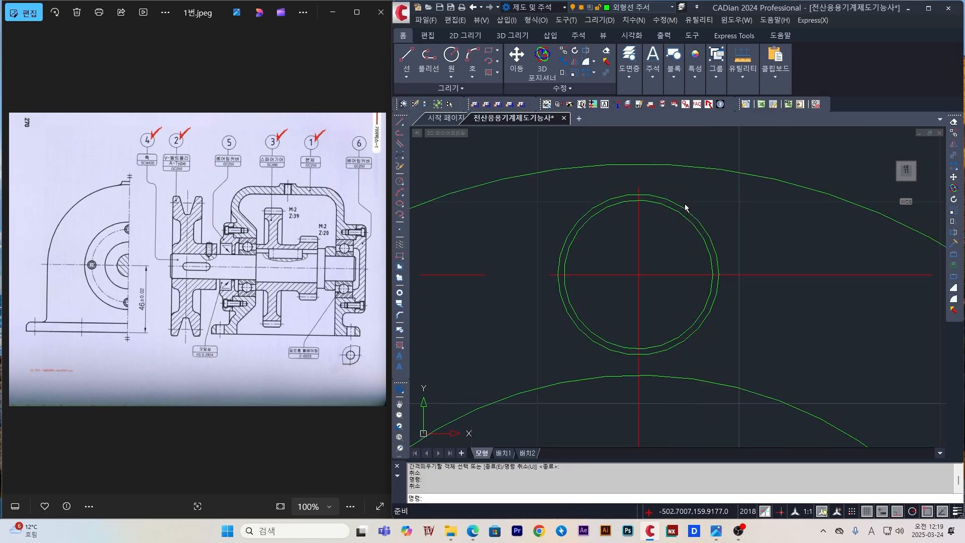
pyautogui.press('space')
pyautogui.click(664, 198)
pyautogui.press('Escape')
pyautogui.press('space')
pyautogui.press('space')
pyautogui.click(713, 250)
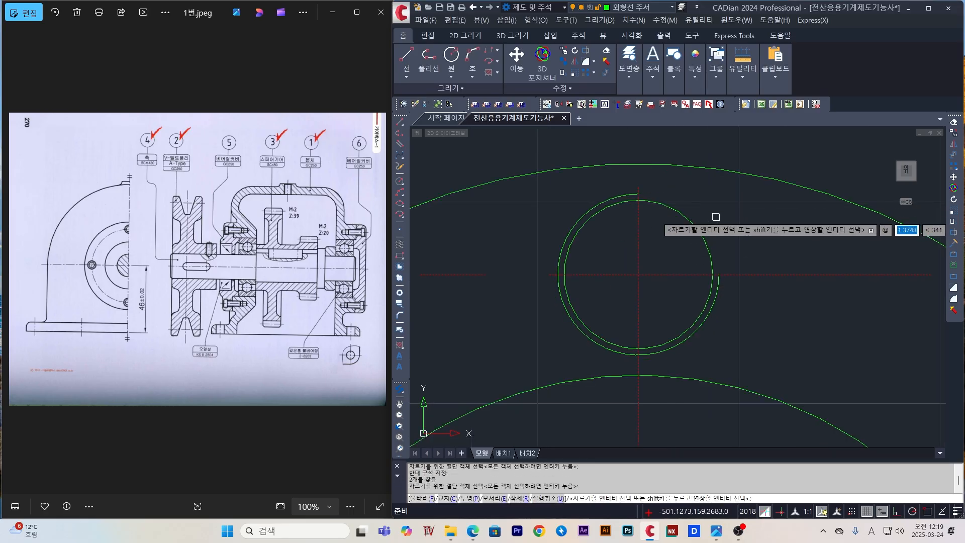
pyautogui.press('Escape')
# - Match the thread arc's properties to the front view's thin thread lines and rotate the arc slightly about the hole's center
pyautogui.scroll(-4, 829, 276)
pyautogui.scroll(3, 633, 272)
pyautogui.write('ma')
pyautogui.click(756, 291)
pyautogui.scroll(-3, 756, 290)
pyautogui.press('Escape')
pyautogui.scroll(-3, 678, 286)
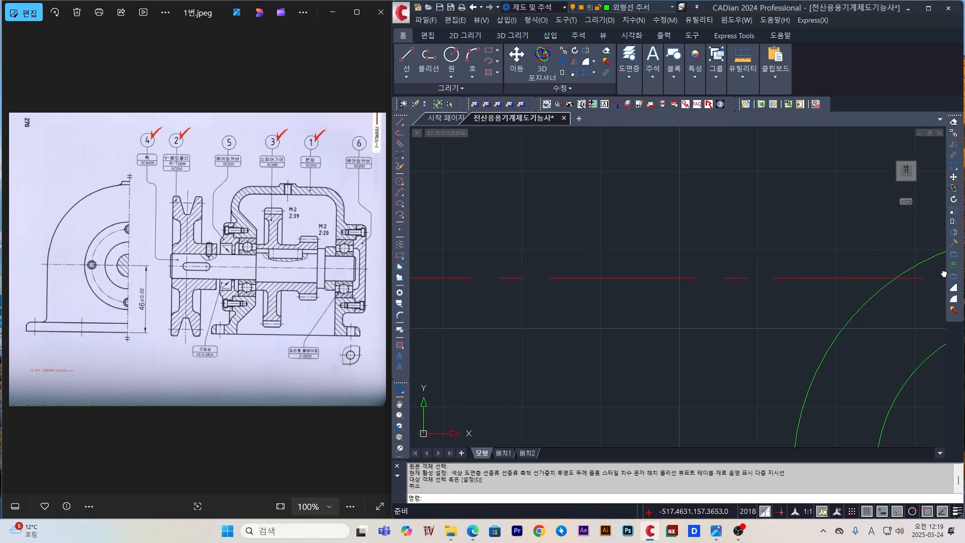
pyautogui.scroll(4, 599, 276)
pyautogui.write('ma')
pyautogui.click(585, 281)
pyautogui.scroll(-4, 753, 302)
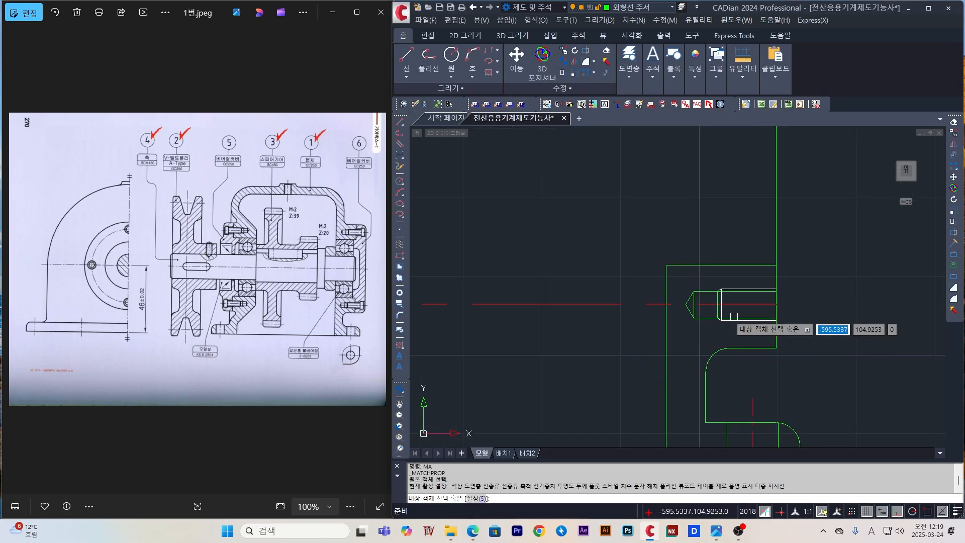
pyautogui.scroll(4, 565, 311)
pyautogui.scroll(-2, 595, 253)
pyautogui.press('Escape')
pyautogui.scroll(-3, 653, 246)
pyautogui.scroll(3, 656, 236)
pyautogui.click(656, 236)
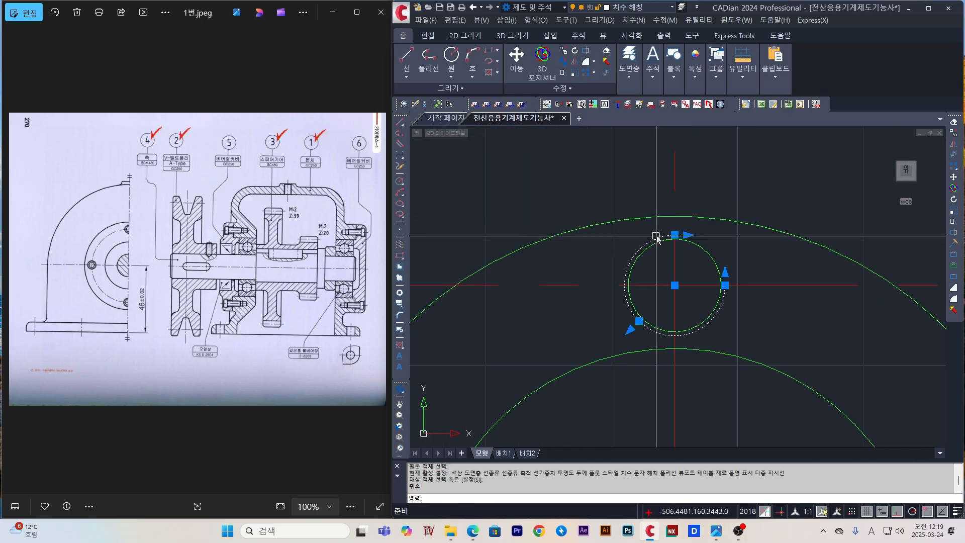
# - Try to trim the vertical and horizontal center lines around the tapped hole at the thread arc
pyautogui.write('tr')
pyautogui.scroll(2, 747, 316)
pyautogui.click(671, 298)
pyautogui.press('space')
pyautogui.click(694, 263)
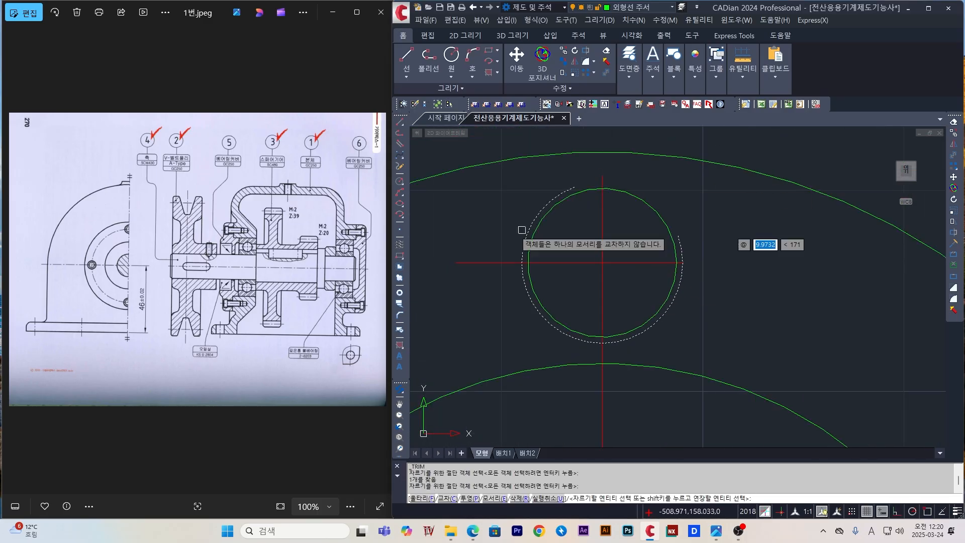
pyautogui.click(518, 262)
pyautogui.click(602, 402)
pyautogui.press('Escape')
pyautogui.scroll(-3, 689, 300)
pyautogui.moveTo(673, 284); pyautogui.dragTo(602, 195, button='middle')
pyautogui.press('Escape')
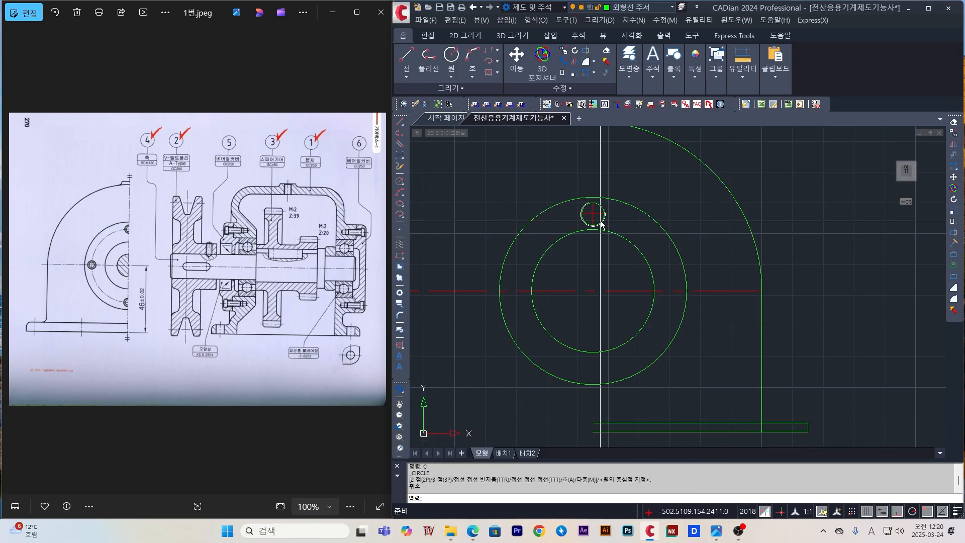
# - Undo the last trim of the center lines around the tapped hole
pyautogui.scroll(3, 602, 223)
pyautogui.hotkey('ctrl', 'z')
pyautogui.press('Escape')
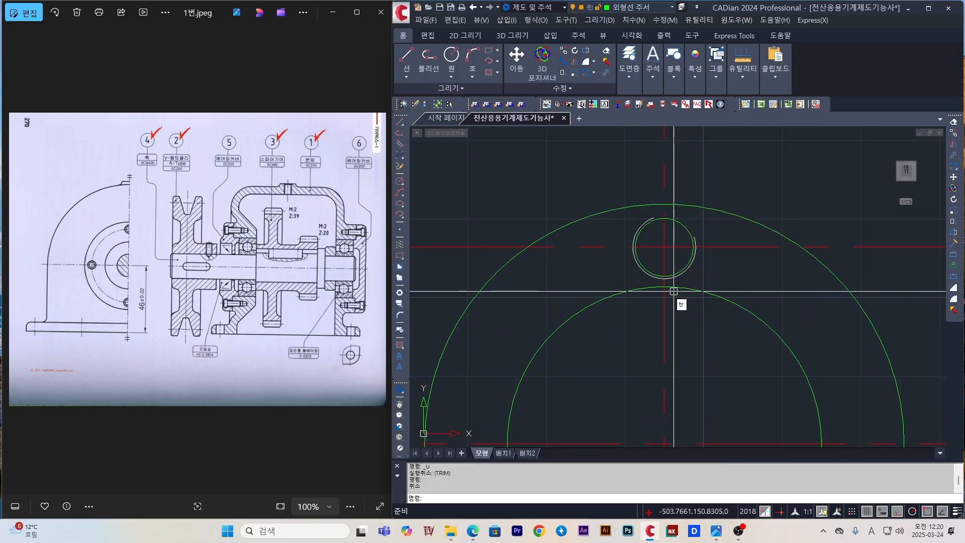
# - Trim the horizontal center line outside the tapped hole's thread arc on both sides
pyautogui.write('tr')
pyautogui.press('space')
pyautogui.scroll(4, 688, 258)
pyautogui.click(691, 272)
pyautogui.press('space')
pyautogui.click(743, 229)
pyautogui.click(533, 230)
pyautogui.press('Escape')
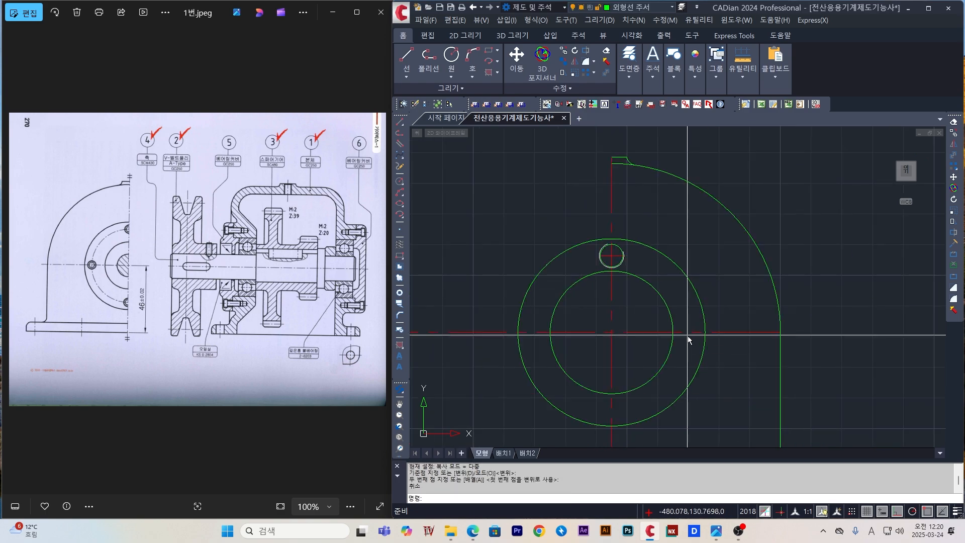
# - Add a pitch circle through the tapped hole's center and match it to the center lines' properties
pyautogui.press('Escape')
pyautogui.scroll(8, 604, 254)
pyautogui.click(534, 270)
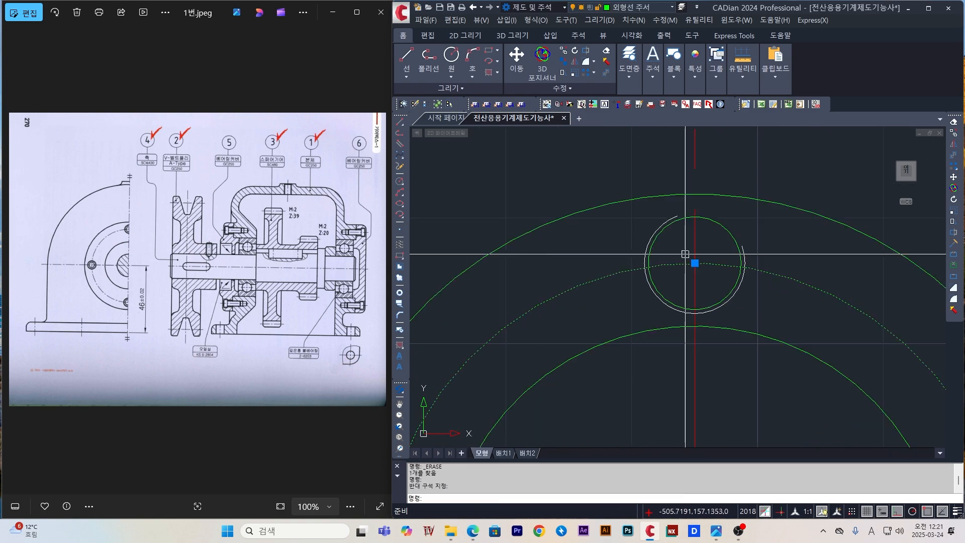
pyautogui.press('Escape')
pyautogui.scroll(-3, 669, 344)
pyautogui.write('ma')
pyautogui.press('space')
pyautogui.click(641, 204)
pyautogui.press('Escape')
# - Copy the tapped hole from its center to the pitch circle's right and lower quadrants
pyautogui.click(597, 144)
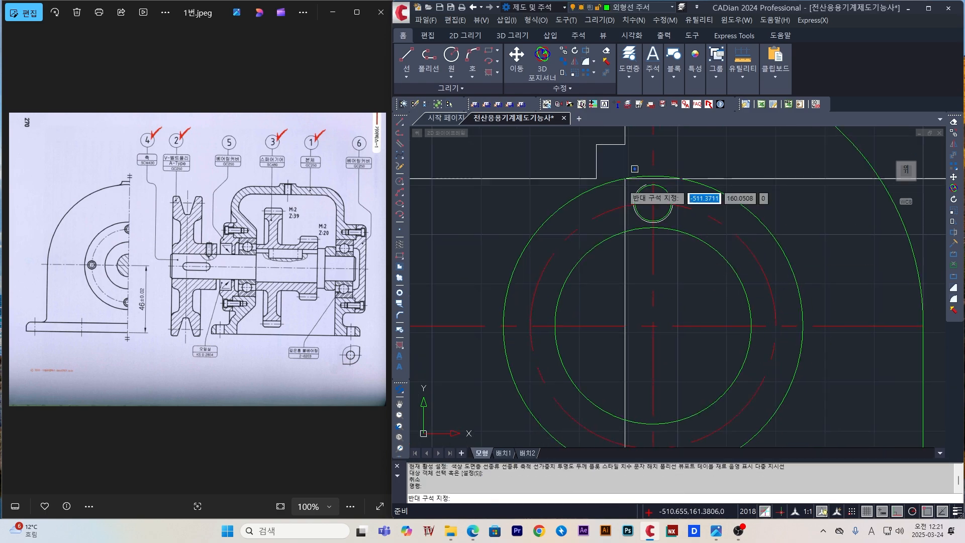
pyautogui.click(653, 202)
pyautogui.click(775, 325)
pyautogui.moveTo(713, 402); pyautogui.dragTo(727, 330, button='middle')
pyautogui.click(667, 372)
pyautogui.press('Escape')
# - Trim away the left halves of the side view's flange circles, tapped holes and center lines at the vertical center line
pyautogui.scroll(-2, 644, 359)
pyautogui.write('tr')
pyautogui.click(653, 394)
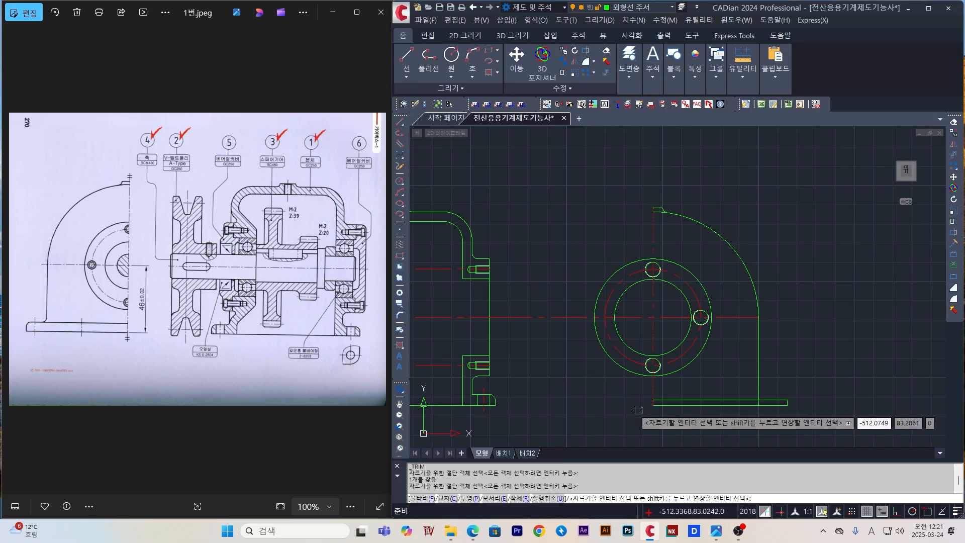
pyautogui.press('Escape')
# - Lengthen the ends of the center lines in the housing's views by an increment of 3 mm
pyautogui.scroll(-3, 612, 284)
pyautogui.press('Return')
pyautogui.write('3')
pyautogui.press('Return')
pyautogui.scroll(2, 597, 276)
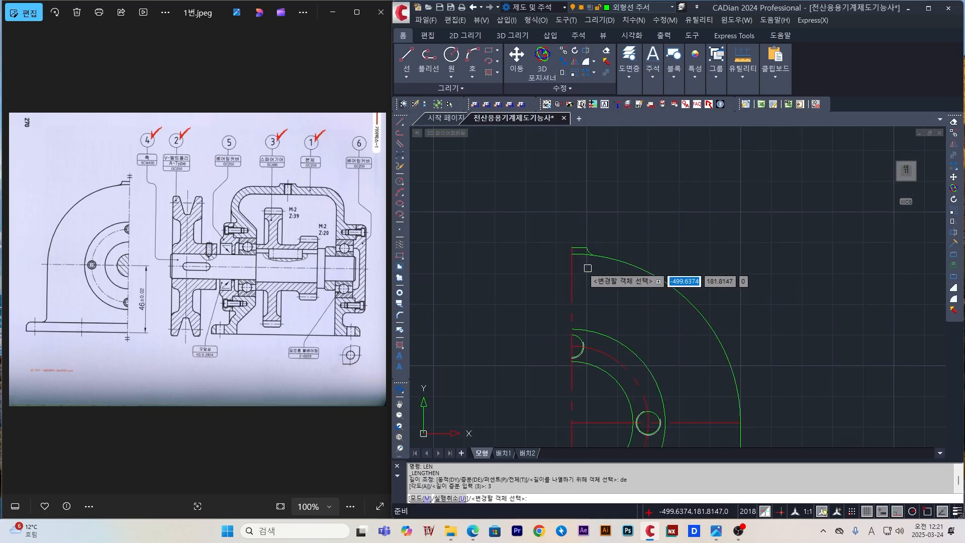
pyautogui.scroll(-2, 749, 337)
pyautogui.scroll(3, 575, 241)
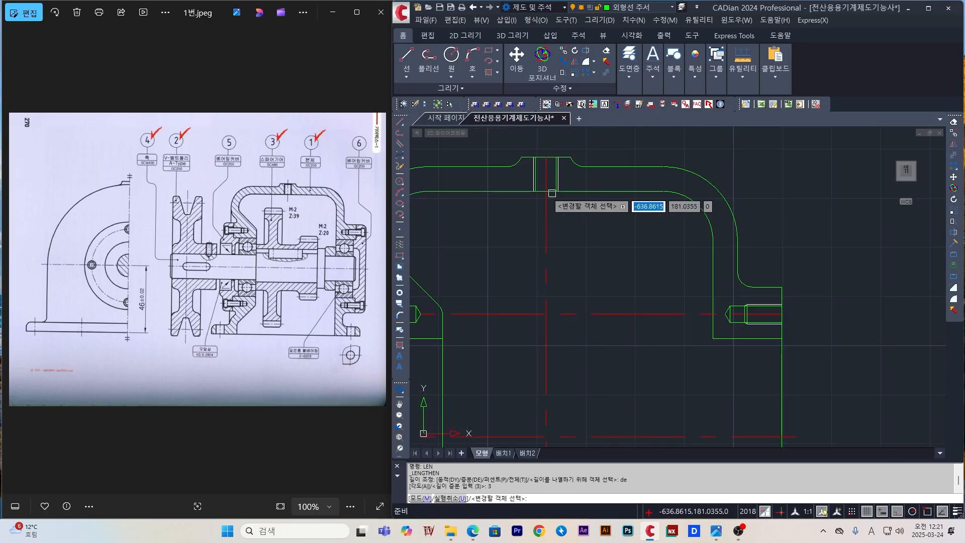
pyautogui.scroll(-4, 544, 352)
pyautogui.scroll(2, 558, 219)
pyautogui.scroll(-3, 518, 221)
pyautogui.scroll(3, 508, 229)
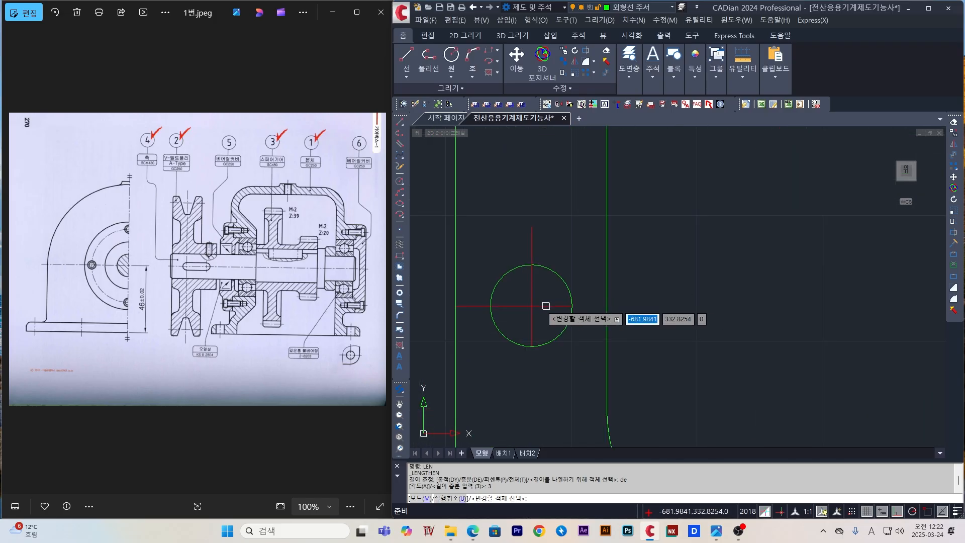
pyautogui.scroll(-4, 872, 297)
pyautogui.scroll(6, 610, 270)
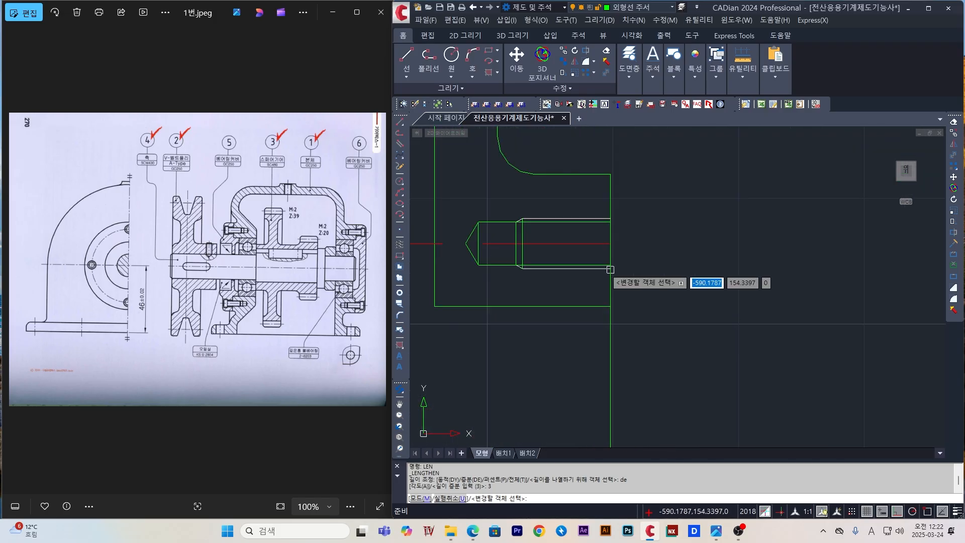
# - Trim the tapped holes' center lines where they cross the front view's hollow interior
pyautogui.press('space')
pyautogui.press('space')
pyautogui.click(685, 299)
pyautogui.click(657, 424)
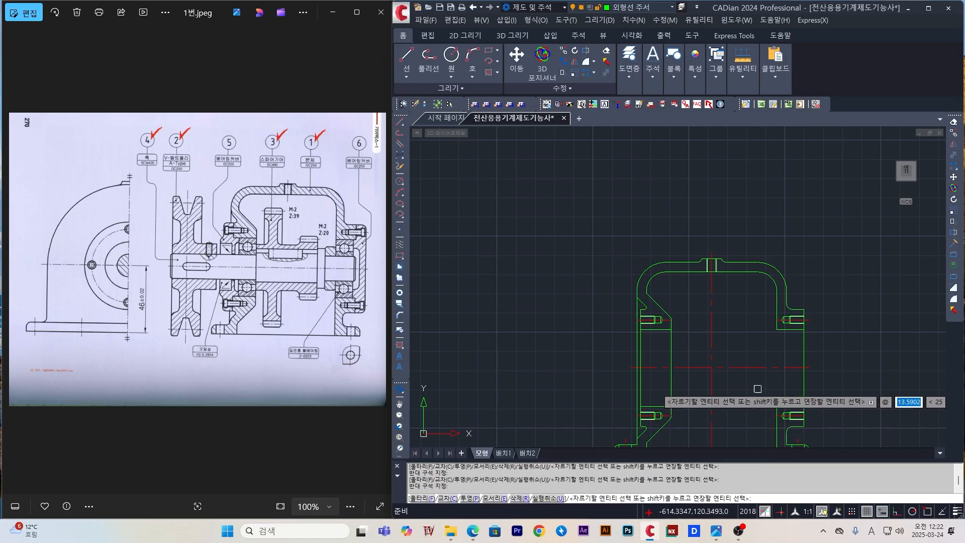
pyautogui.press('Escape')
# - Lengthen the front view's tapped-hole center lines by an increment of 3 mm
pyautogui.moveTo(793, 441); pyautogui.dragTo(720, 348, button='middle')
pyautogui.write('len de 3')
pyautogui.scroll(2, 656, 193)
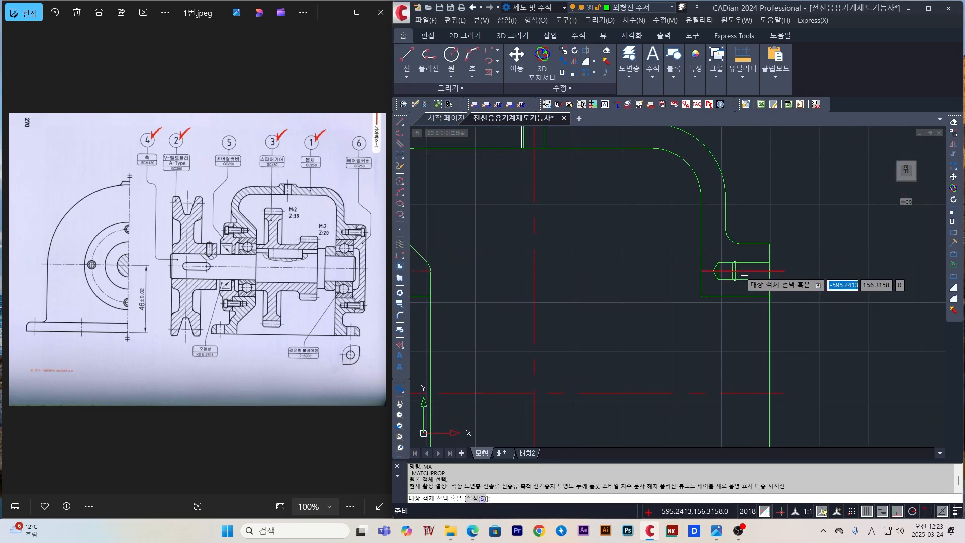
# - Match the center lines of the top view's flange holes to the properties of the front view's dash-dot center line
pyautogui.scroll(-8, 744, 271)
pyautogui.scroll(10, 740, 129)
pyautogui.click(668, 275)
pyautogui.click(668, 274)
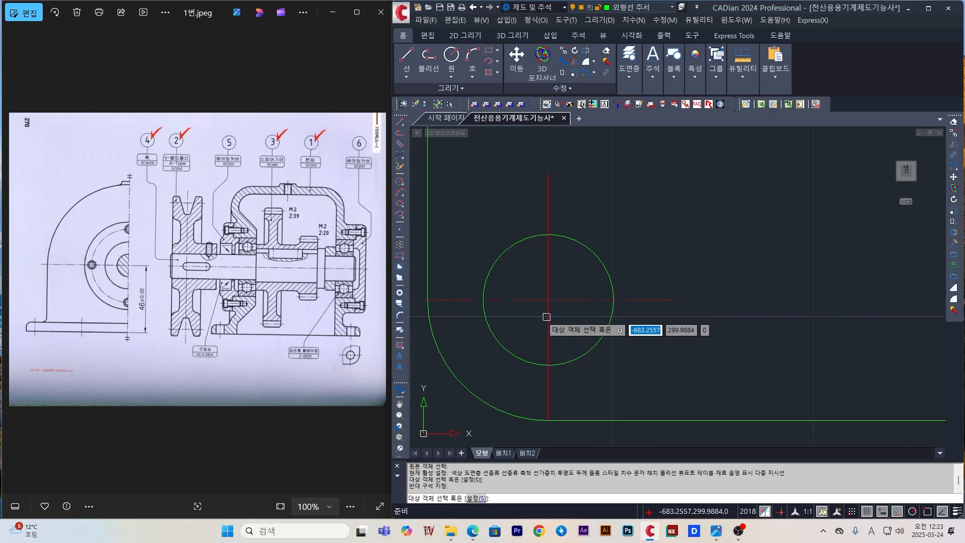
pyautogui.click(605, 166)
pyautogui.click(572, 195)
pyautogui.scroll(-5, 617, 245)
pyautogui.scroll(6, 618, 210)
pyautogui.click(627, 190)
pyautogui.click(592, 208)
pyautogui.click(605, 168)
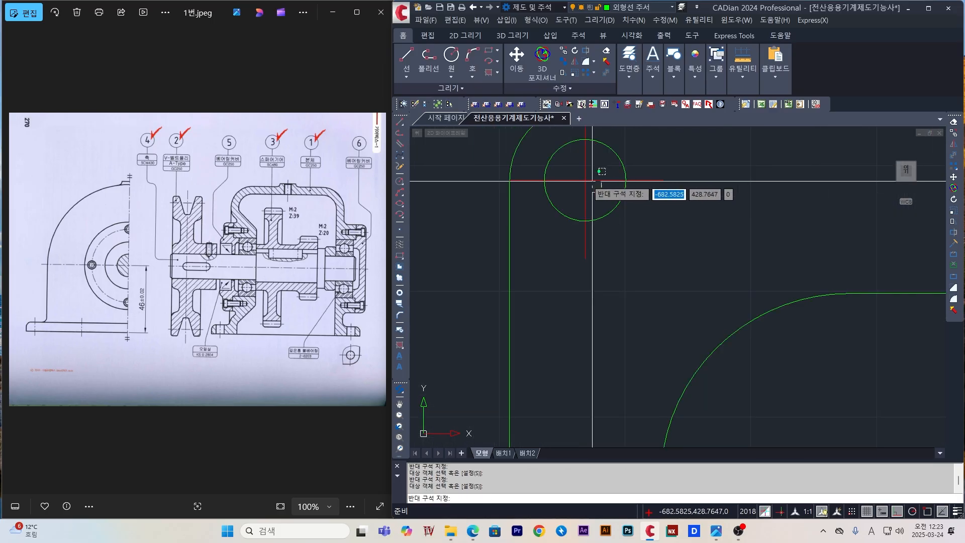
pyautogui.click(573, 193)
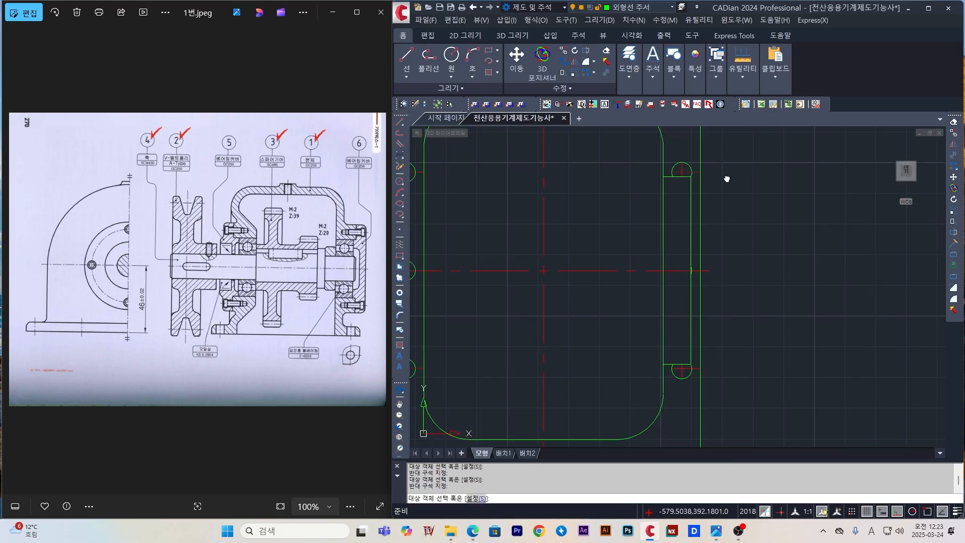
# - Lengthen the center lines of the top view's partly hidden right-hand holes by an increment of 3 mm
pyautogui.write('len')
pyautogui.press('Return')
pyautogui.write('de')
pyautogui.press('Return')
pyautogui.write('3')
pyautogui.press('Return')
pyautogui.scroll(4, 711, 270)
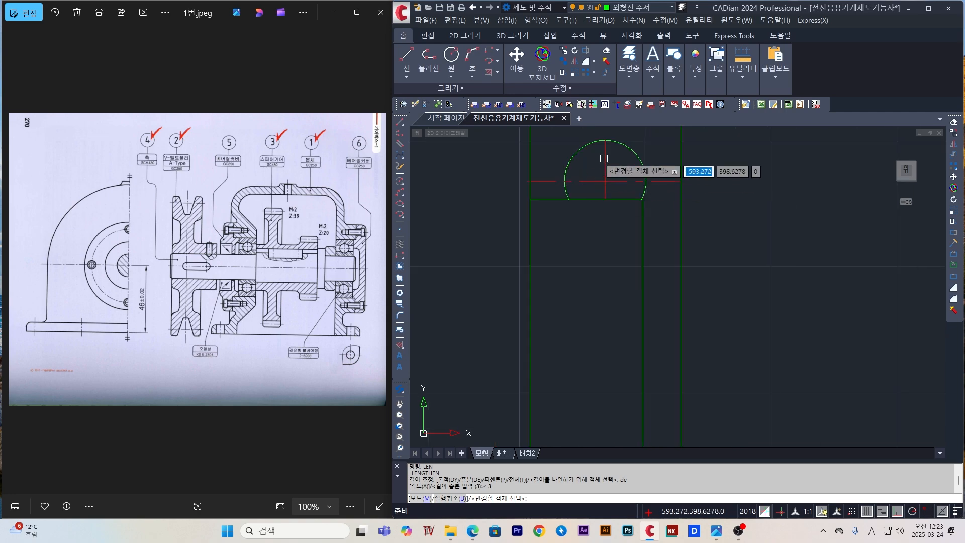
pyautogui.scroll(-3, 618, 247)
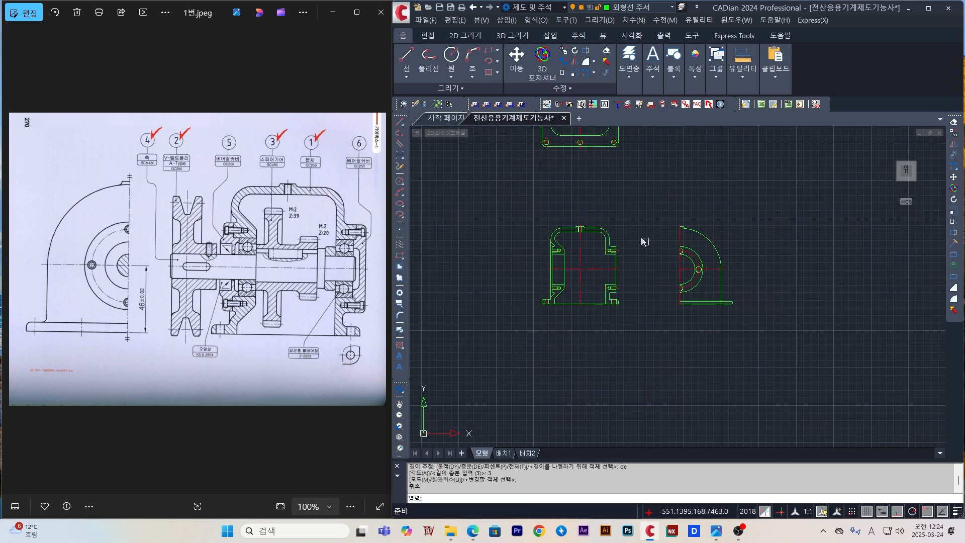
pyautogui.scroll(6, 624, 317)
pyautogui.press('Escape')
pyautogui.write('h')
pyautogui.press('Return')
pyautogui.press('Escape')
# - Make the 치수 해칭 layer current
pyautogui.click(629, 70)
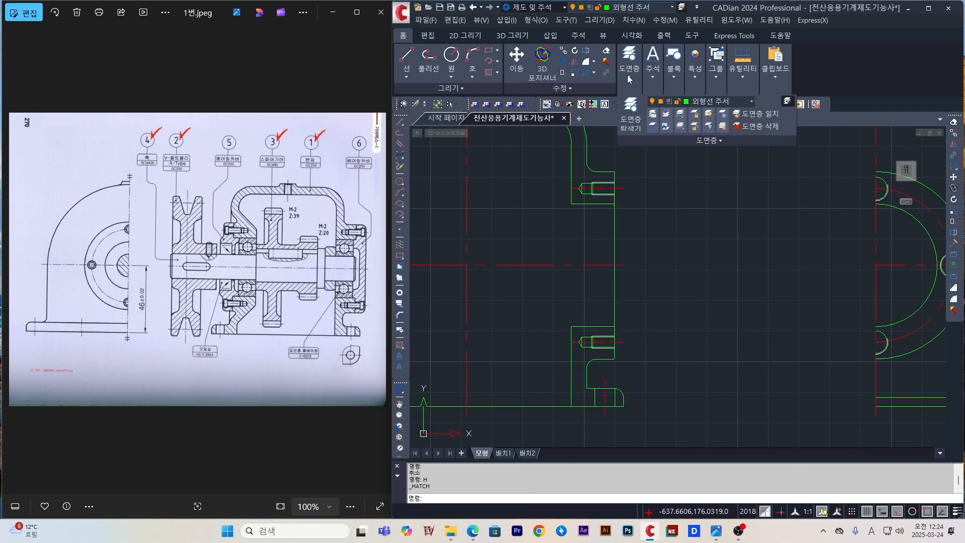
pyautogui.click(701, 100)
pyautogui.click(693, 176)
# - Try to hatch the front view's upper wall section and its tapped-hole thread areas with the ANSI31 pattern
pyautogui.scroll(-2, 594, 234)
pyautogui.write('h')
pyautogui.press('Return')
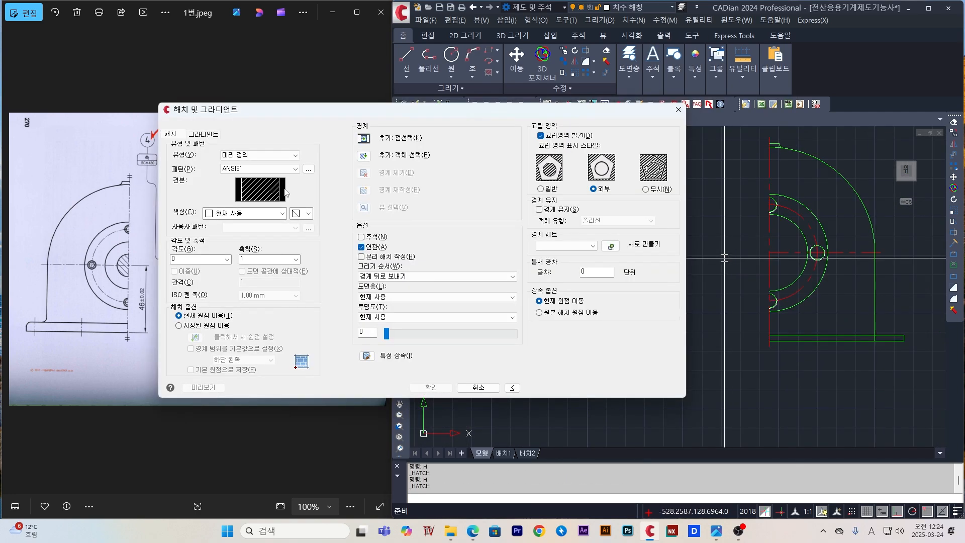
pyautogui.click(397, 139)
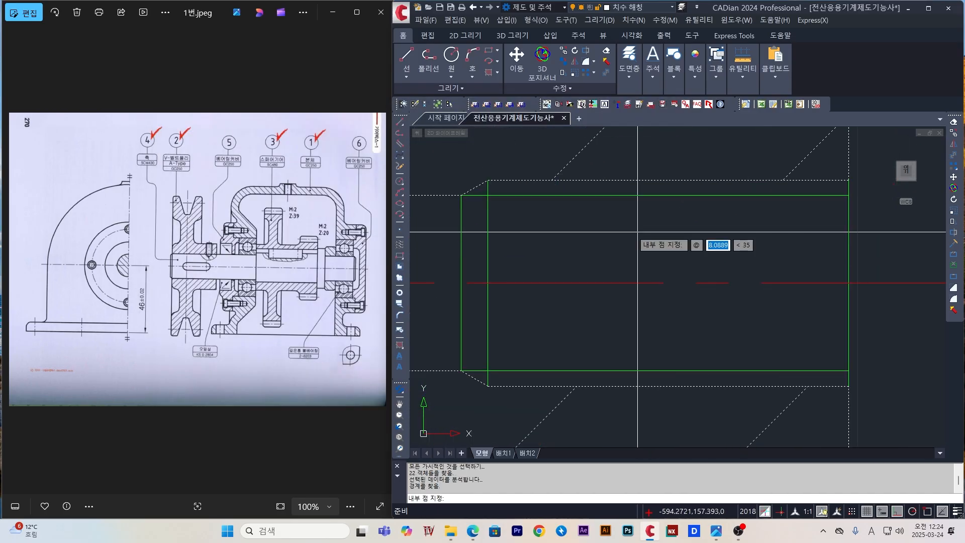
pyautogui.click(639, 184)
pyautogui.click(620, 375)
pyautogui.scroll(-5, 623, 310)
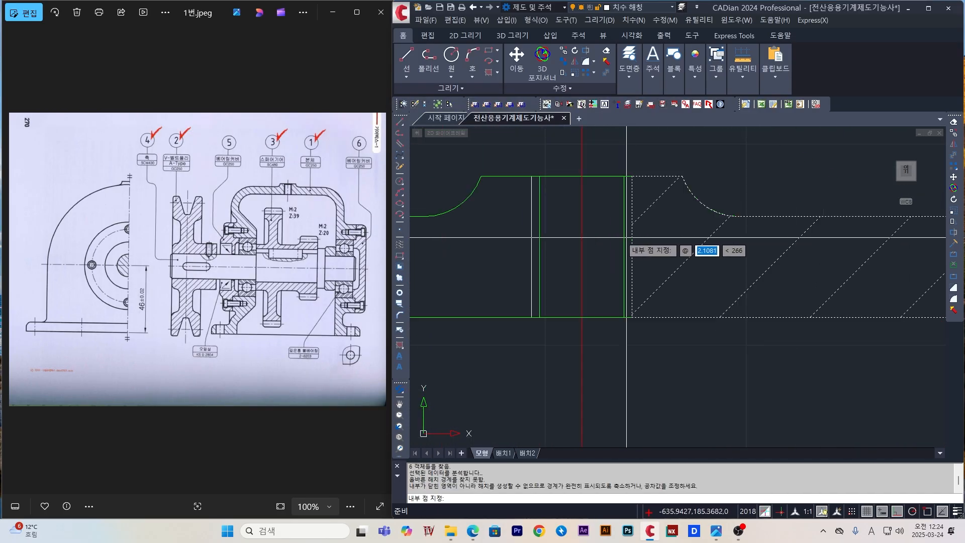
pyautogui.scroll(4, 508, 267)
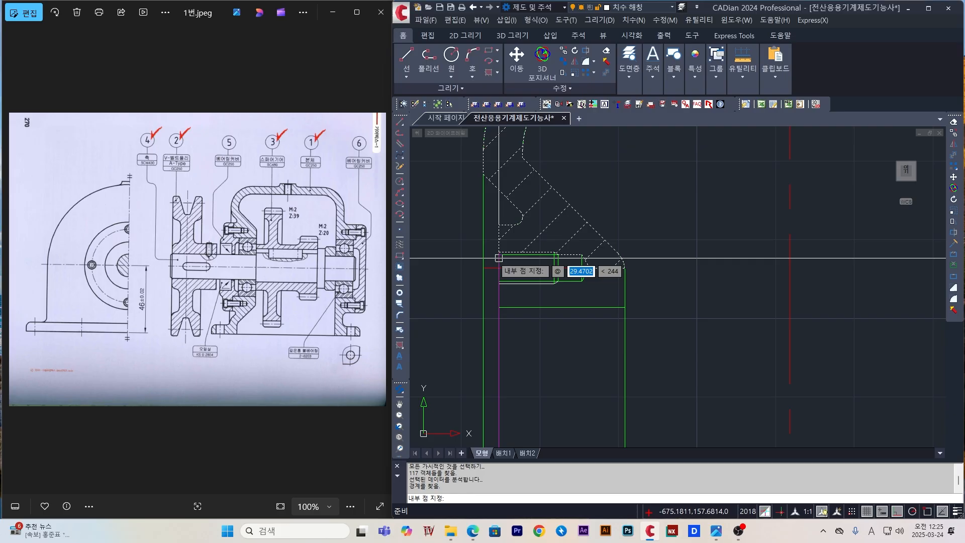
pyautogui.click(557, 320)
pyautogui.click(562, 346)
# - Try to include the lower wall sections on both sides and their tapped-hole thread areas in the front view's hatch
pyautogui.scroll(-5, 562, 342)
pyautogui.moveTo(574, 431)
pyautogui.mouseDown(button='middle')
pyautogui.moveTo(556, 381)
pyautogui.moveTo(557, 307)
pyautogui.mouseUp(button='middle')
pyautogui.scroll(1, 557, 381)
pyautogui.click(565, 307)
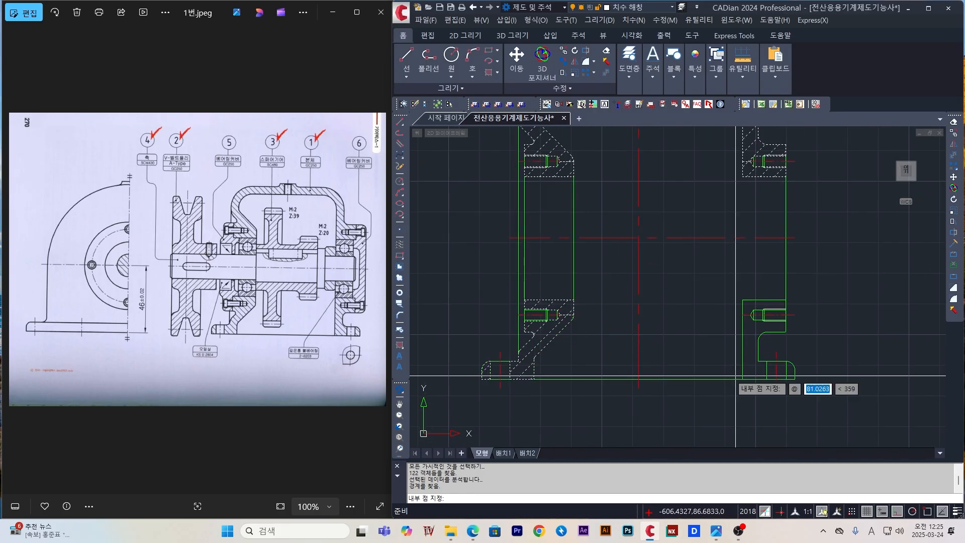
pyautogui.click(766, 303)
pyautogui.scroll(7, 777, 314)
pyautogui.click(752, 358)
pyautogui.scroll(-8, 752, 359)
pyautogui.moveTo(641, 327); pyautogui.dragTo(625, 320, button='middle')
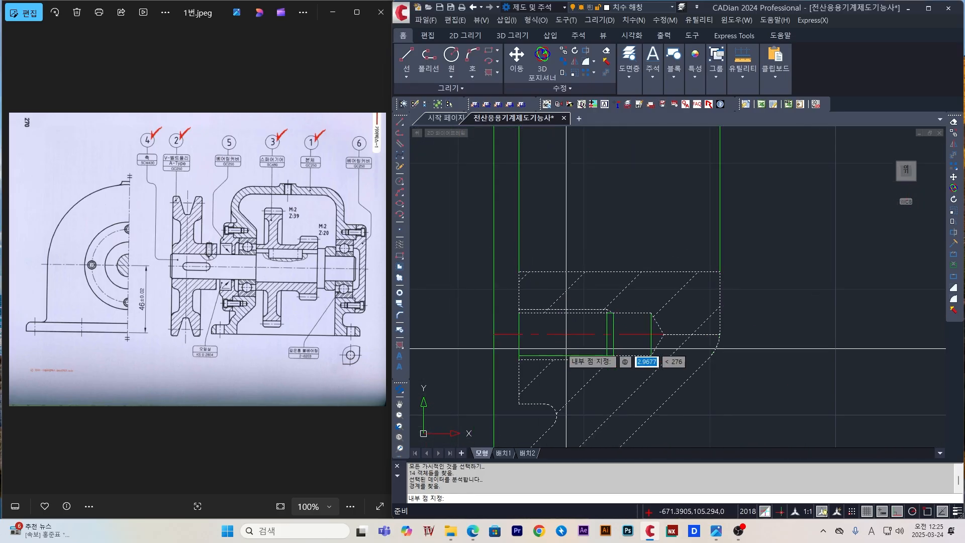
pyautogui.scroll(-6, 628, 352)
pyautogui.press('Escape')
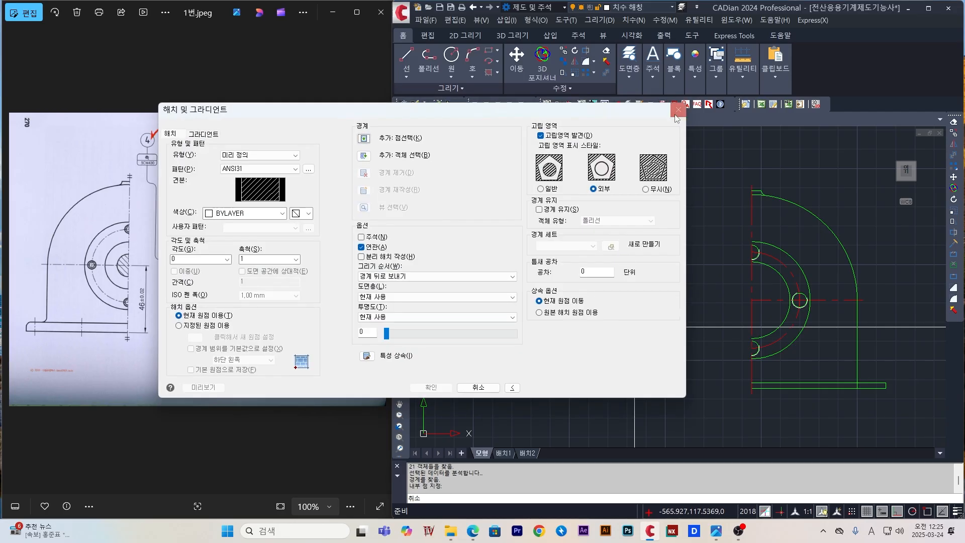
pyautogui.press('Escape')
# - Start an ANSI31 hatch in the front view, picking the upper and lower wall sections and the right-hand tapped-hole thread areas
pyautogui.moveTo(628, 280); pyautogui.dragTo(682, 290, button='middle')
pyautogui.press('space')
pyautogui.click(366, 142)
pyautogui.click(523, 210)
pyautogui.click(619, 235)
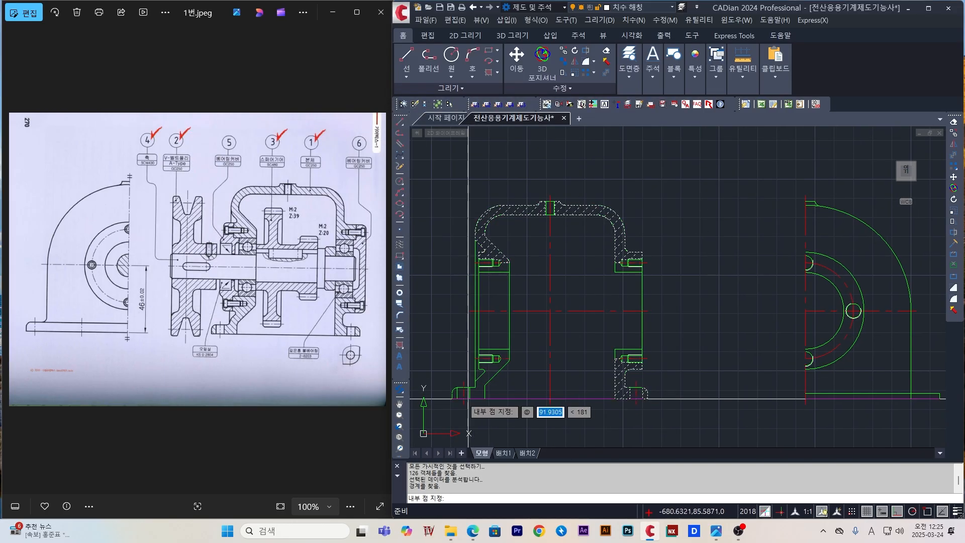
pyautogui.scroll(5, 624, 356)
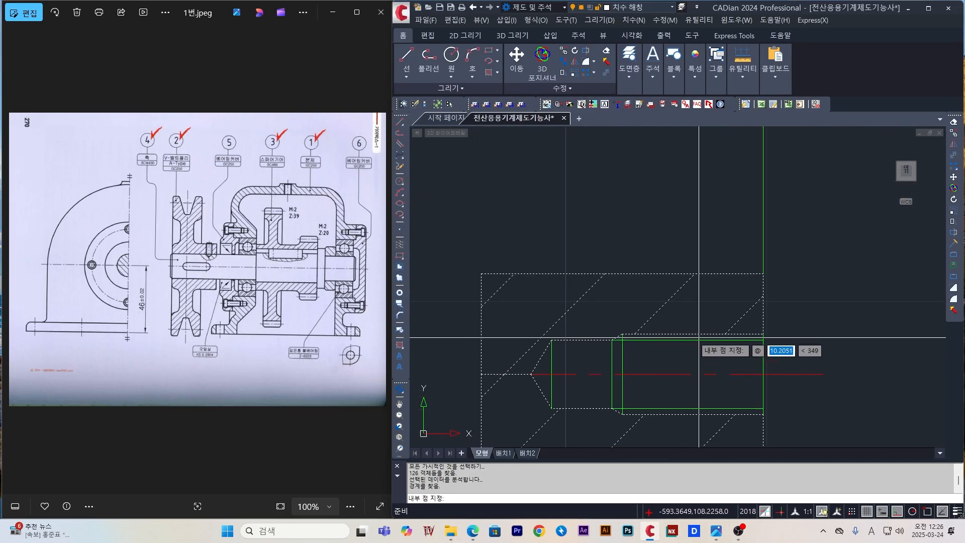
pyautogui.click(622, 273)
pyautogui.click(531, 273)
# - Include the left-hand tapped-hole thread areas in the front view's hatch and apply it
pyautogui.scroll(-5, 531, 274)
pyautogui.scroll(4, 475, 333)
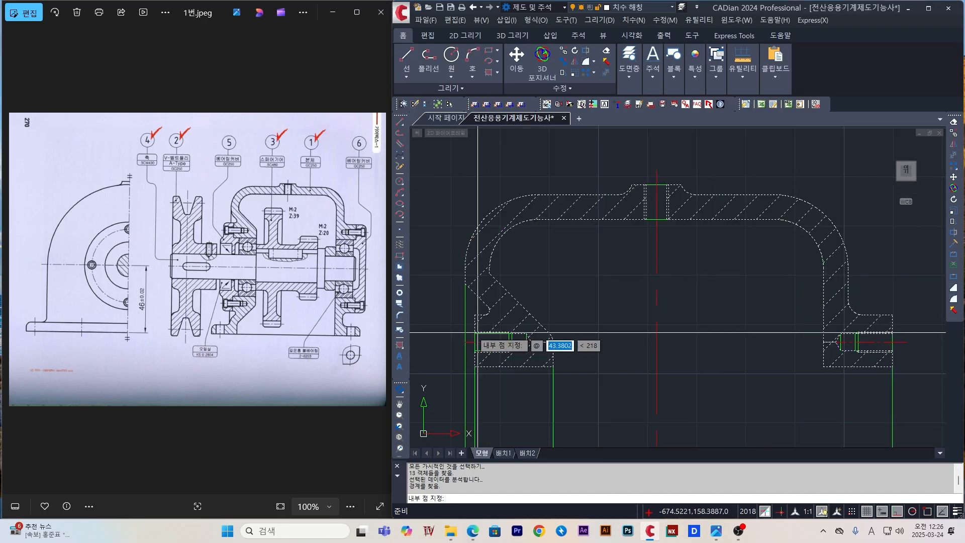
pyautogui.click(504, 295)
pyautogui.click(516, 346)
pyautogui.scroll(-5, 553, 352)
pyautogui.scroll(5, 550, 366)
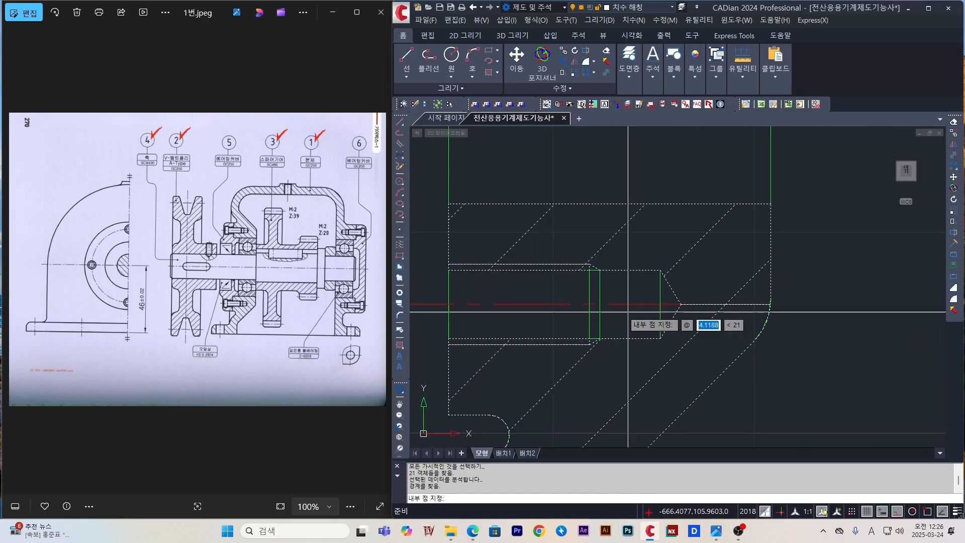
pyautogui.scroll(-5, 628, 310)
pyautogui.press('Return')
pyautogui.click(433, 390)
# - Draw a 5 mm horizontal line above the side view's vertical center line for the symmetry mark
pyautogui.moveTo(548, 290); pyautogui.dragTo(442, 334, button='middle')
pyautogui.moveTo(883, 251); pyautogui.dragTo(704, 253, button='middle')
pyautogui.scroll(1, 663, 193)
pyautogui.write('l')
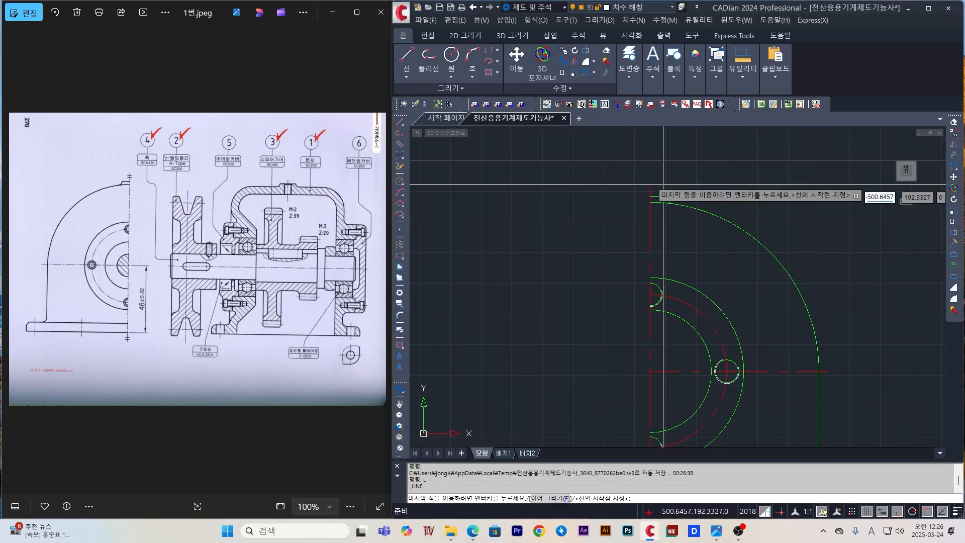
pyautogui.click(629, 165)
pyautogui.write('5')
pyautogui.scroll(2, 653, 166)
pyautogui.press('Escape')
# - Offset the short horizontal line 2 mm downward to form a pair of symmetry lines
pyautogui.click(634, 151)
pyautogui.click(595, 202)
pyautogui.write('o 2')
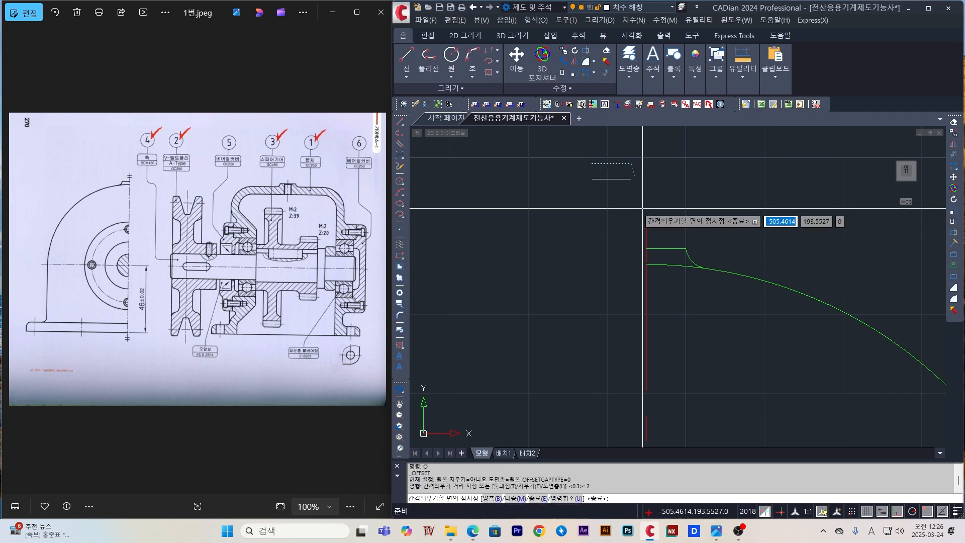
pyautogui.press('Escape')
pyautogui.press('space')
pyautogui.press('space')
pyautogui.click(618, 164)
pyautogui.click(621, 183)
pyautogui.press('Escape')
# - Move the symmetry line pair from the lower line's midpoint to the top end of the side view's vertical center line
pyautogui.click(626, 193)
pyautogui.click(603, 151)
pyautogui.write('m')
pyautogui.click(611, 179)
pyautogui.click(646, 225)
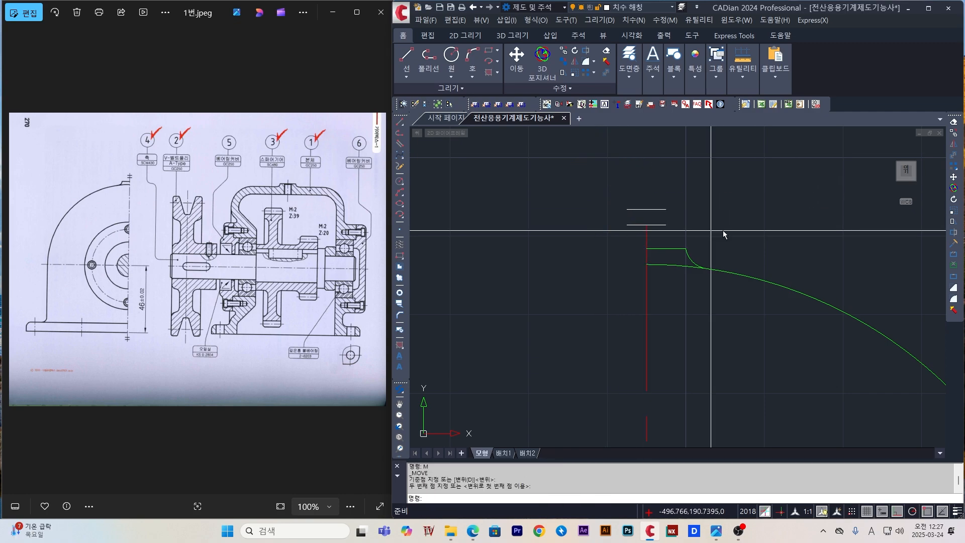
# - Mirror the symmetry line pair to below the side view, about its horizontal center line
pyautogui.click(688, 233)
pyautogui.click(628, 196)
pyautogui.write('mi')
pyautogui.scroll(-5, 702, 153)
pyautogui.moveTo(853, 211); pyautogui.dragTo(836, 131, button='middle')
# - Move the mirrored symmetry line pair to the lower end of the side view's vertical center line
pyautogui.click(667, 383)
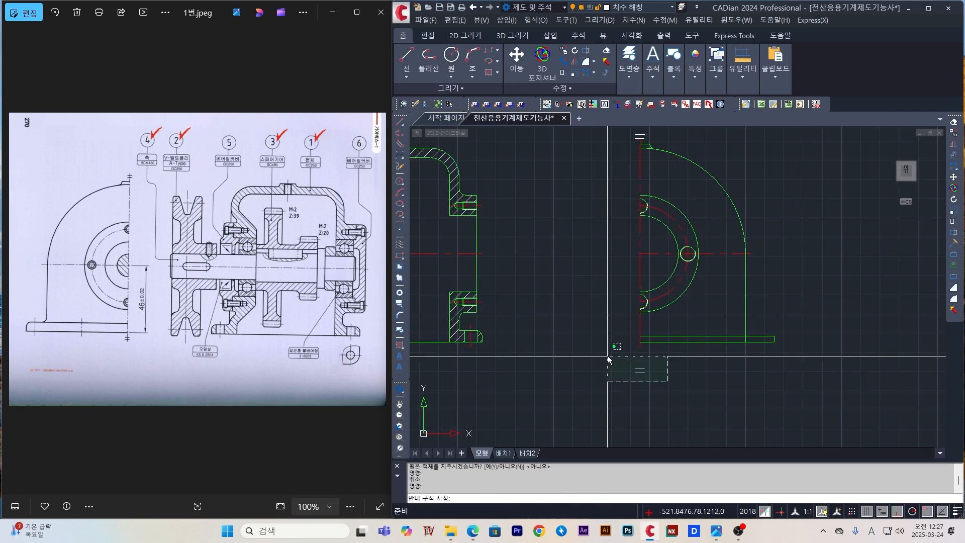
pyautogui.click(610, 357)
pyautogui.write('m')
pyautogui.click(646, 345)
pyautogui.click(646, 323)
# - Stretch both ends of the side view's vertical center line by 5 mm through the symmetry marks
pyautogui.scroll(3, 642, 324)
pyautogui.click(662, 322)
pyautogui.write('5')
pyautogui.scroll(-8, 677, 410)
pyautogui.scroll(6, 701, 204)
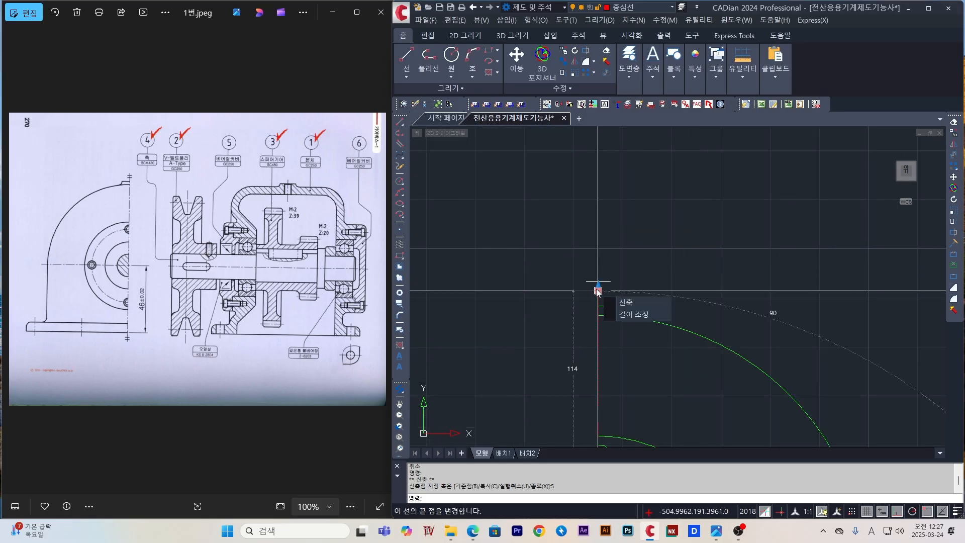
pyautogui.click(597, 287)
pyautogui.scroll(-6, 691, 238)
pyautogui.write('5')
pyautogui.press('Escape')
# - Draw a 5 mm vertical line outside the top view's right edge, near its horizontal center line
pyautogui.scroll(-2, 670, 228)
pyautogui.moveTo(670, 228); pyautogui.dragTo(677, 310, button='middle')
pyautogui.scroll(1, 553, 219)
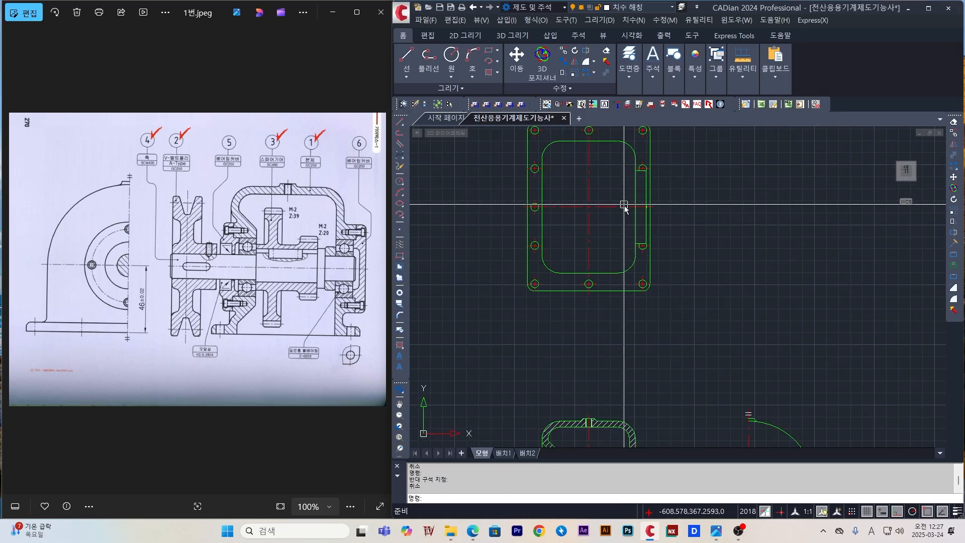
pyautogui.click(558, 206)
pyautogui.press('Escape')
pyautogui.moveTo(691, 234); pyautogui.dragTo(674, 276, button='middle')
pyautogui.write('l')
pyautogui.click(643, 237)
pyautogui.scroll(8, 644, 236)
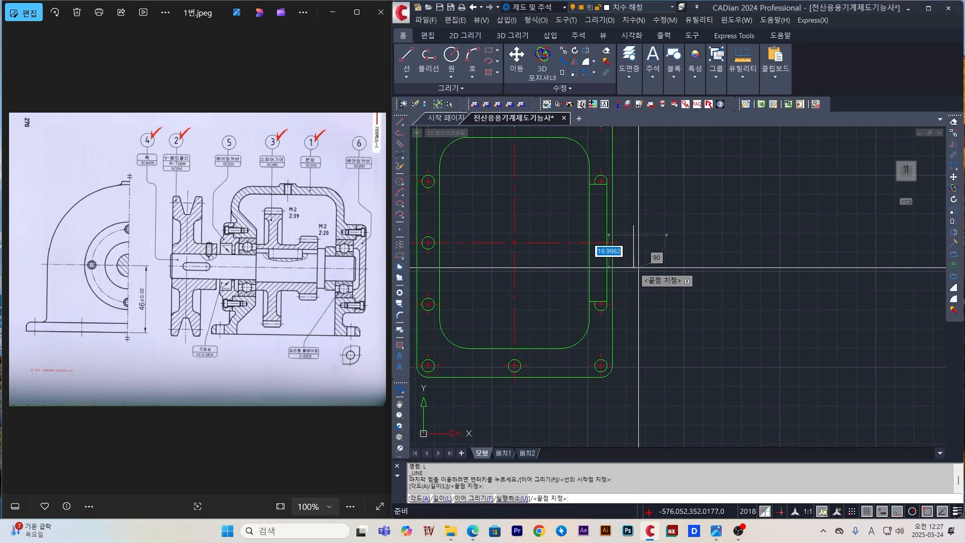
pyautogui.write('5  o')
pyautogui.press('Escape')
# - Offset the short vertical line 2 mm to the right
pyautogui.write('o 2')
pyautogui.click(640, 226)
pyautogui.click(678, 217)
# - Move the two short vertical symmetry lines onto the right end of the top view's horizontal center line
pyautogui.moveTo(666, 240); pyautogui.dragTo(630, 214)
pyautogui.write('m')
pyautogui.click(640, 225)
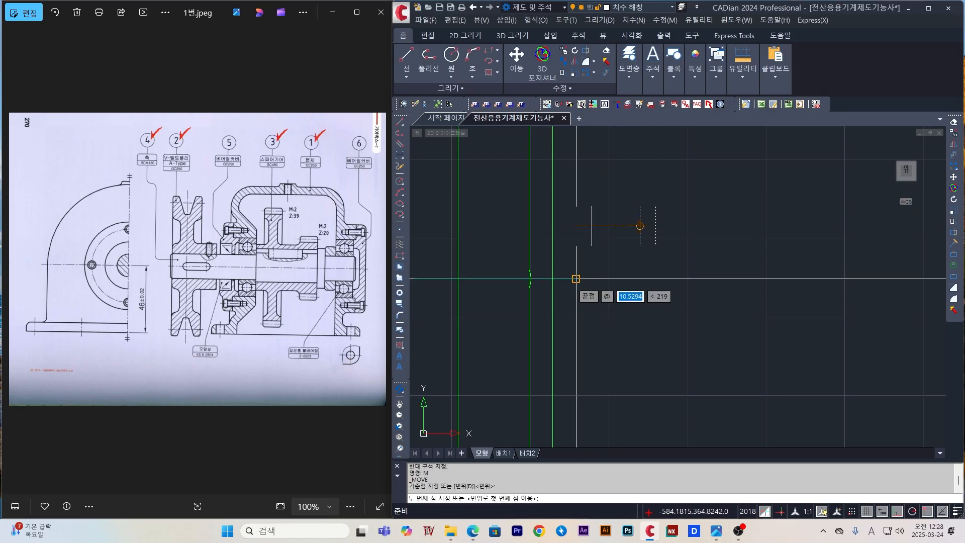
pyautogui.click(575, 279)
# - Mirror the symmetry mark about the top view's vertical center line and lengthen the horizontal center line through the marks
pyautogui.moveTo(601, 265); pyautogui.dragTo(571, 246)
pyautogui.write('mi')
pyautogui.scroll(-6, 687, 328)
pyautogui.click(557, 317)
pyautogui.press('Escape')
# - Trim the top view's outlines and middle hole at the horizontal center line and remove the lower half
pyautogui.write('tr')
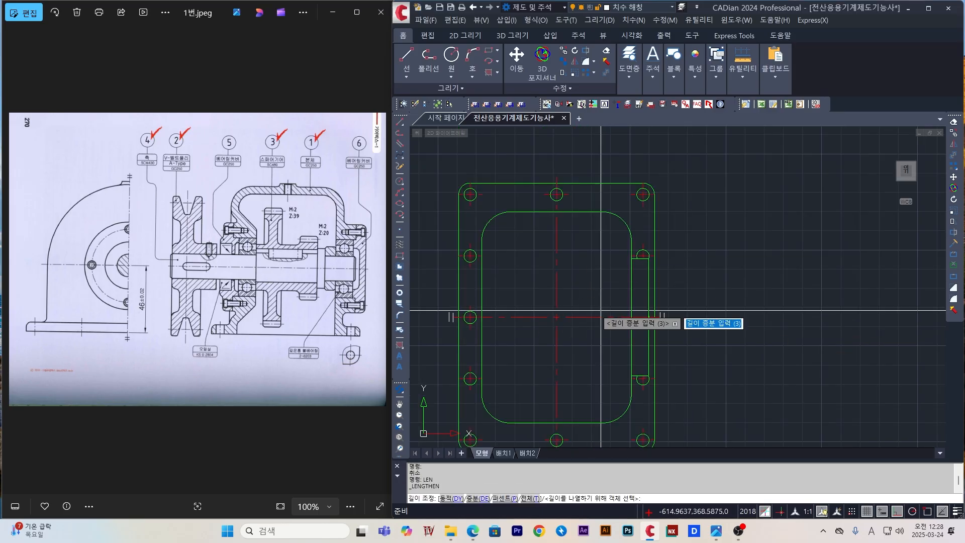
pyautogui.moveTo(572, 321); pyautogui.dragTo(610, 212, button='middle')
pyautogui.click(610, 209)
pyautogui.press('space')
pyautogui.moveTo(708, 212); pyautogui.dragTo(469, 249)
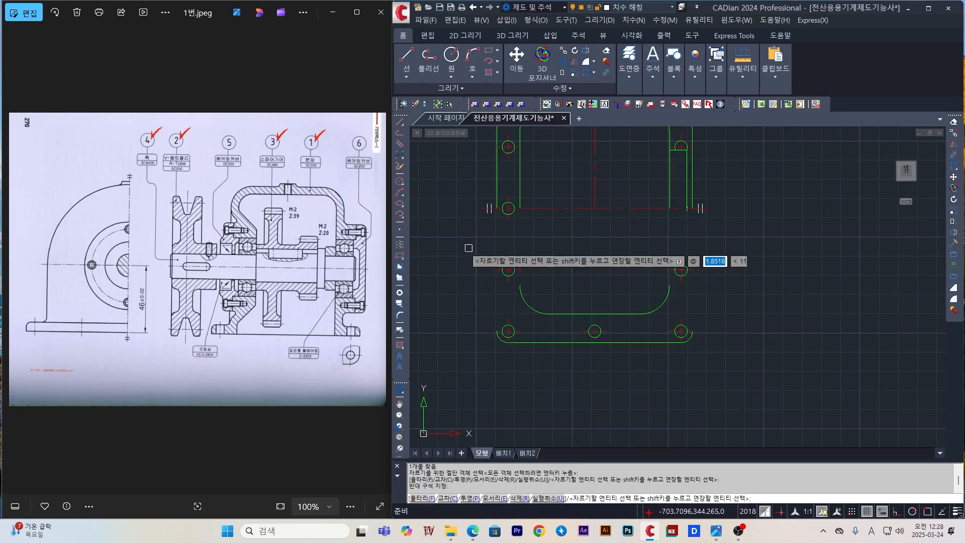
pyautogui.scroll(8, 692, 208)
pyautogui.moveTo(603, 303); pyautogui.dragTo(479, 266)
# - Review the overall arrangement of the top, front section and side views
pyautogui.scroll(-9, 691, 288)
pyautogui.scroll(1, 582, 299)
pyautogui.moveTo(582, 299); pyautogui.dragTo(527, 283, button='middle')
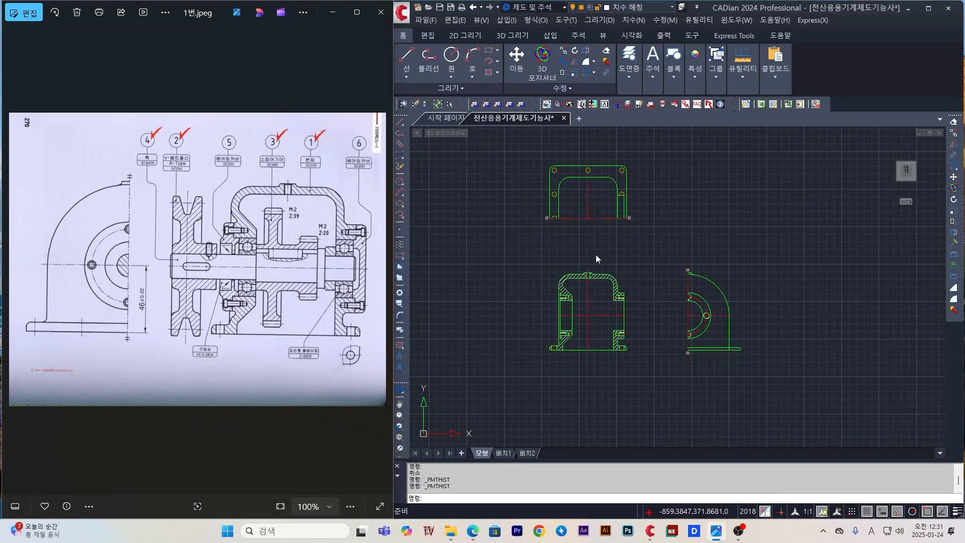
pyautogui.moveTo(595, 255); pyautogui.dragTo(625, 265, button='middle')
pyautogui.scroll(2, 674, 325)
pyautogui.scroll(-2, 645, 300)
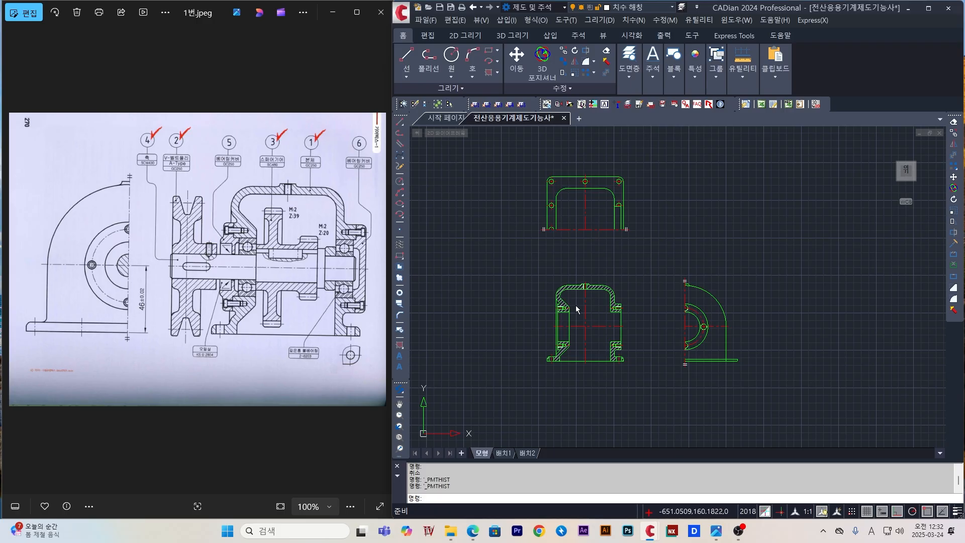
pyautogui.moveTo(550, 290)
pyautogui.mouseDown(button='middle')
pyautogui.moveTo(520, 244)
pyautogui.moveTo(534, 236)
pyautogui.mouseUp(button='middle')
pyautogui.scroll(-1, 521, 245)
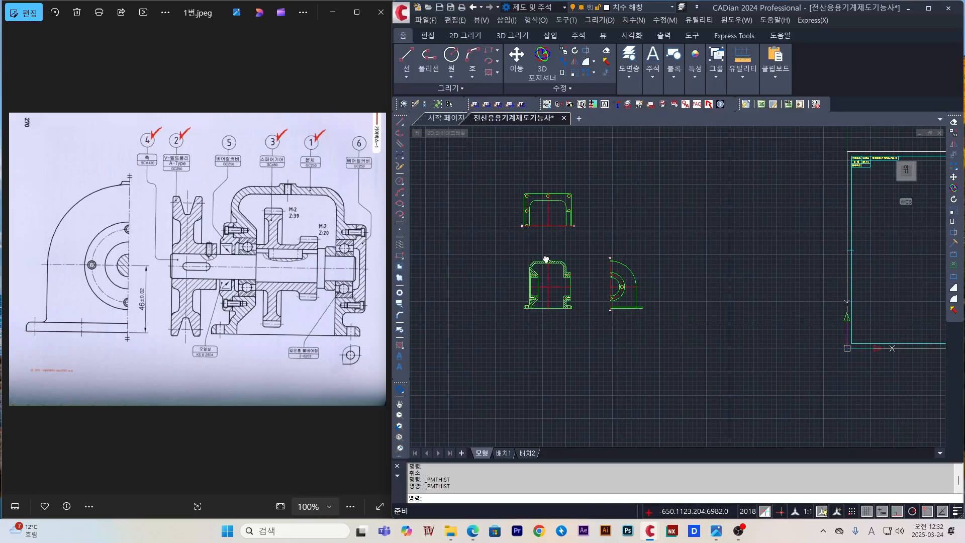
pyautogui.scroll(2, 543, 253)
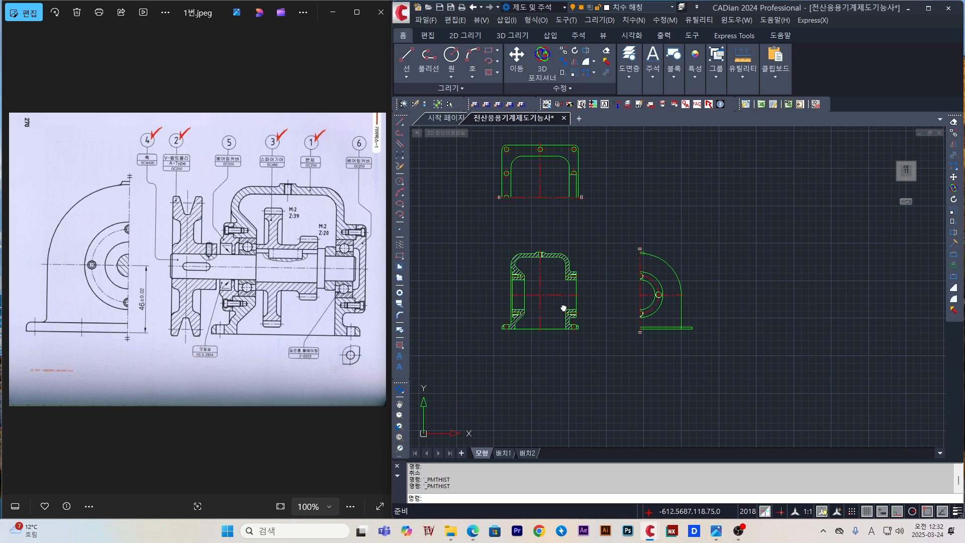
pyautogui.moveTo(560, 312); pyautogui.dragTo(584, 320, button='middle')
pyautogui.moveTo(532, 261); pyautogui.dragTo(532, 272, button='middle')
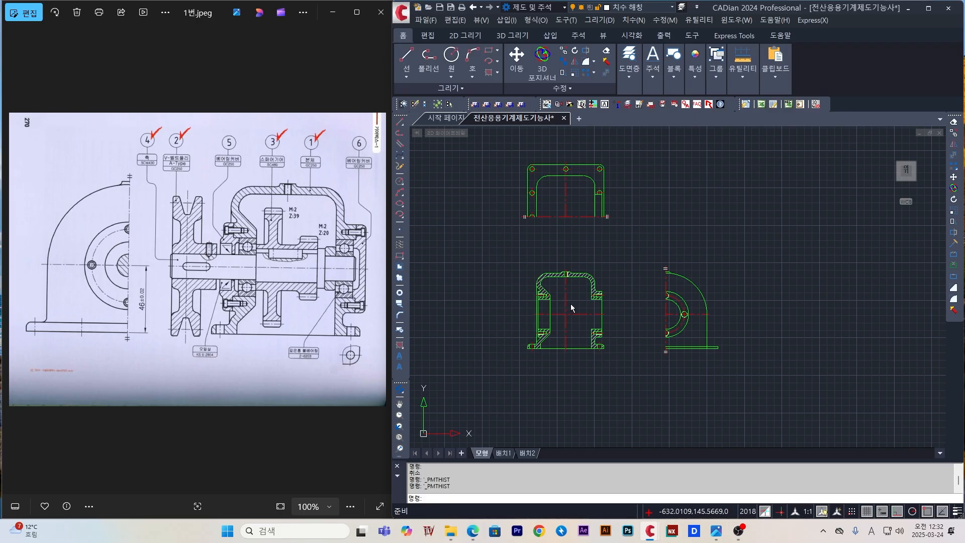
# - Examine the hatching and tapped bolt holes in the front section view
pyautogui.scroll(2, 571, 304)
pyautogui.scroll(6, 570, 303)
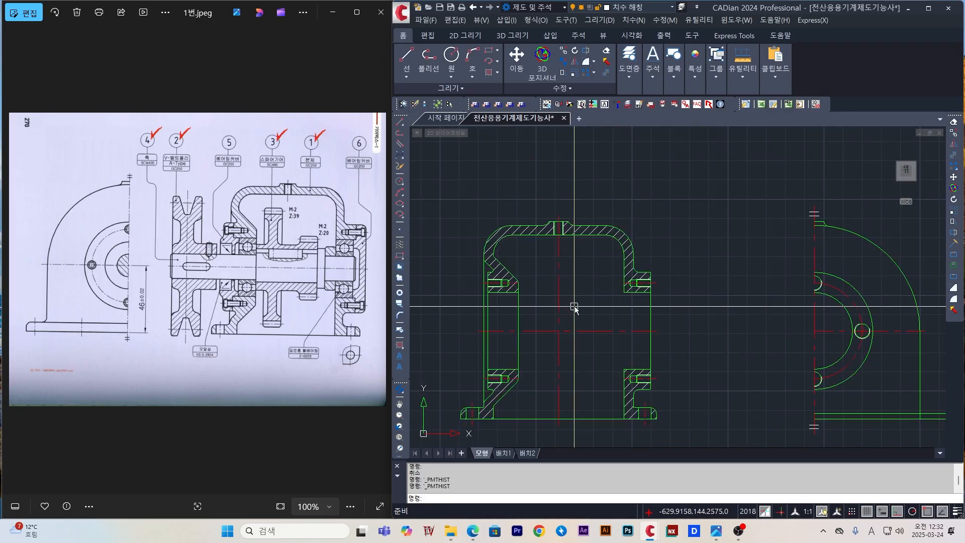
pyautogui.moveTo(494, 262); pyautogui.dragTo(613, 268, button='middle')
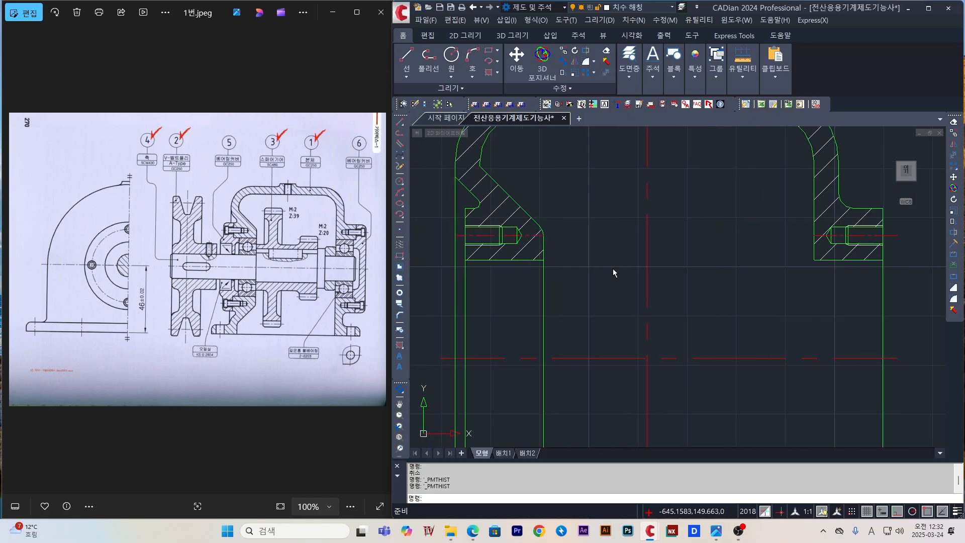
pyautogui.scroll(-1, 613, 269)
pyautogui.scroll(4, 535, 254)
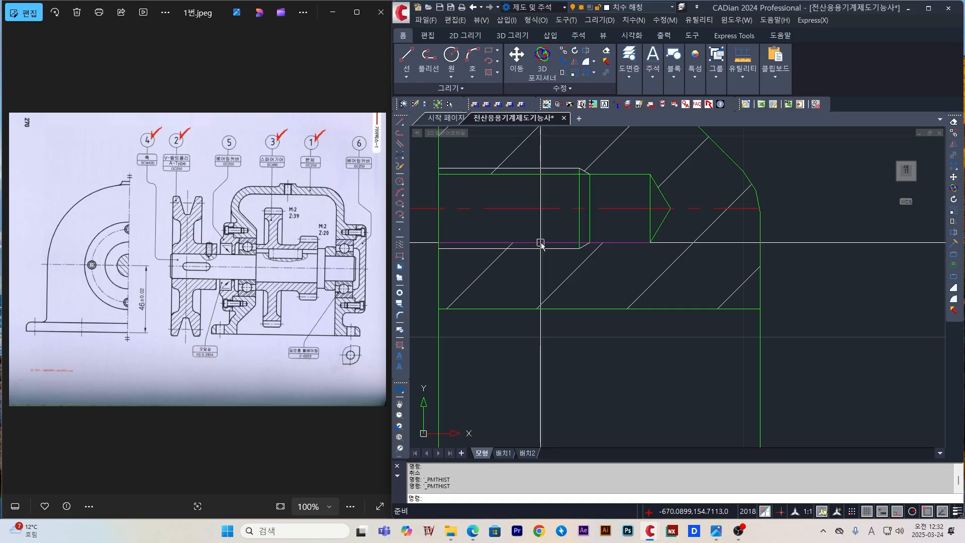
pyautogui.scroll(-5, 540, 244)
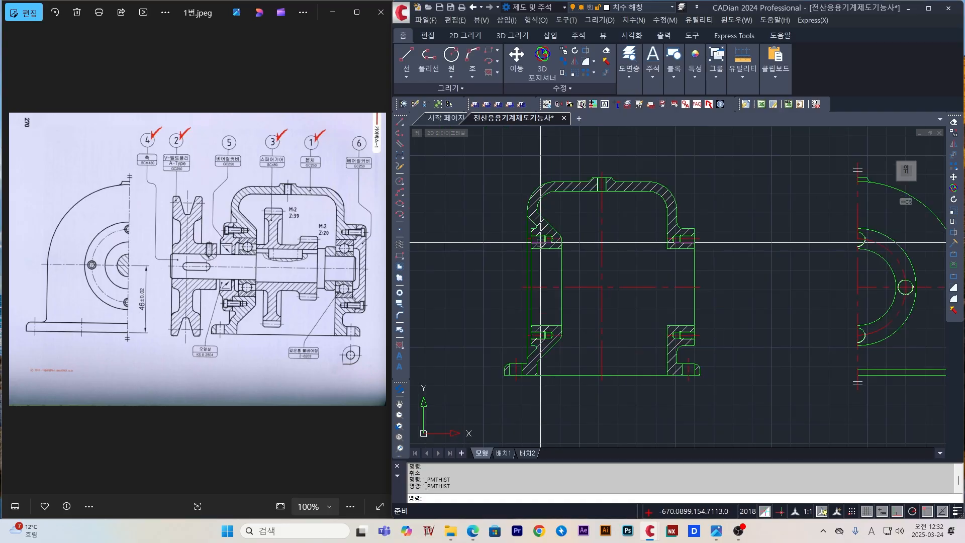
pyautogui.moveTo(575, 280)
pyautogui.mouseDown(button='middle')
pyautogui.moveTo(541, 287)
pyautogui.moveTo(499, 280)
pyautogui.moveTo(549, 279)
pyautogui.mouseUp(button='middle')
pyautogui.scroll(-2, 540, 287)
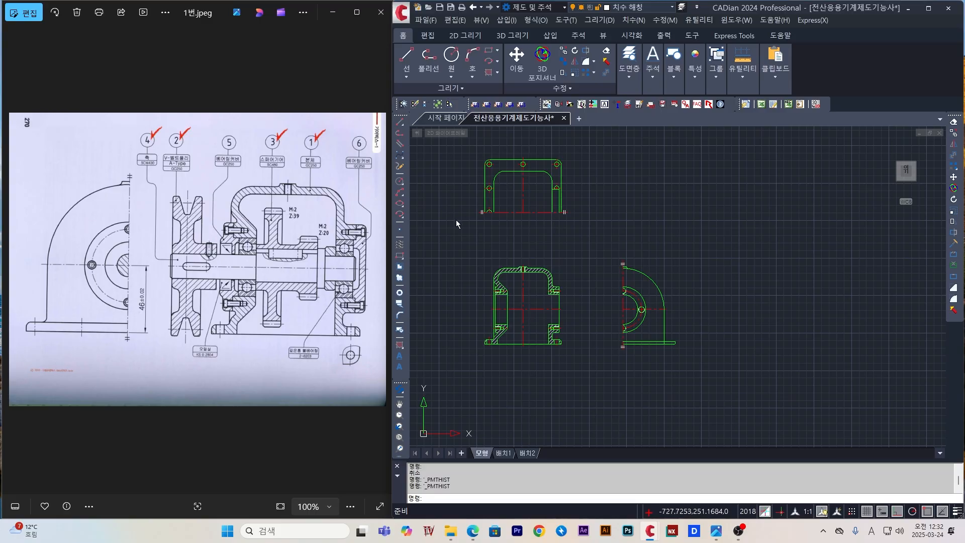
# - Check the symmetry marks at the center line ends of the side and top half views
pyautogui.scroll(4, 623, 340)
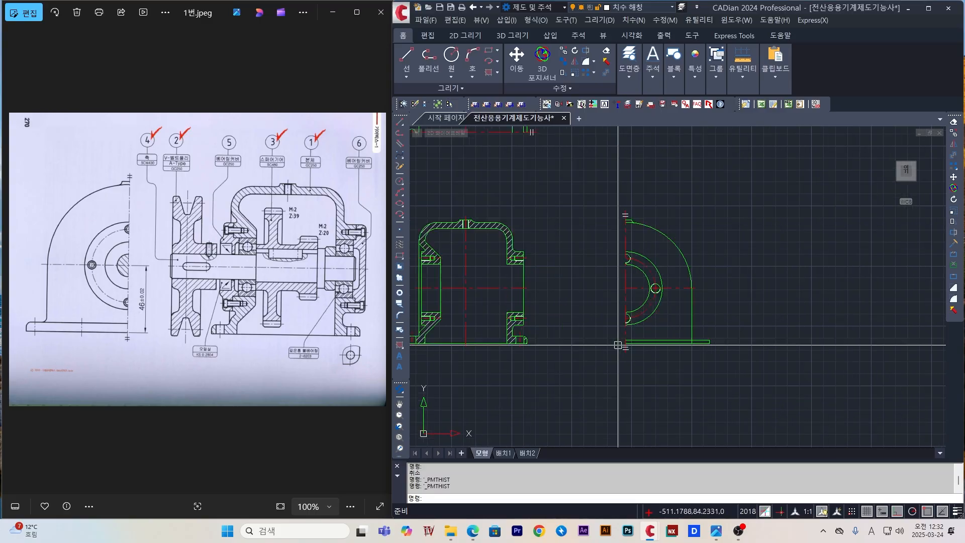
pyautogui.scroll(5, 629, 367)
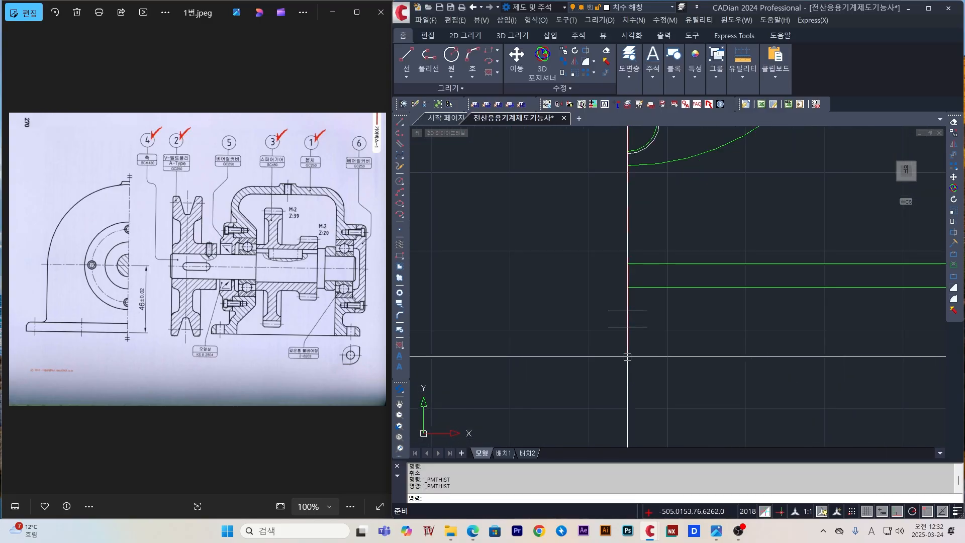
pyautogui.scroll(-9, 597, 295)
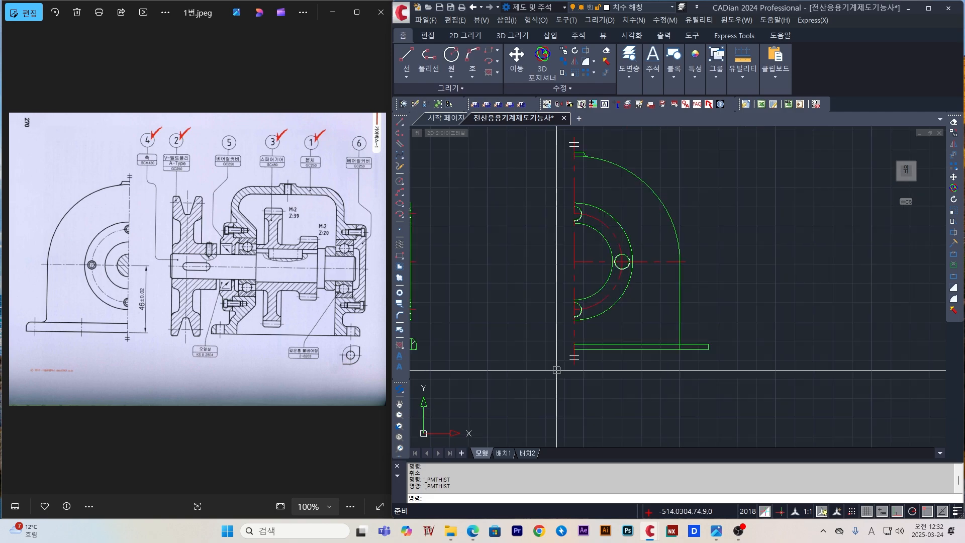
pyautogui.scroll(5, 504, 243)
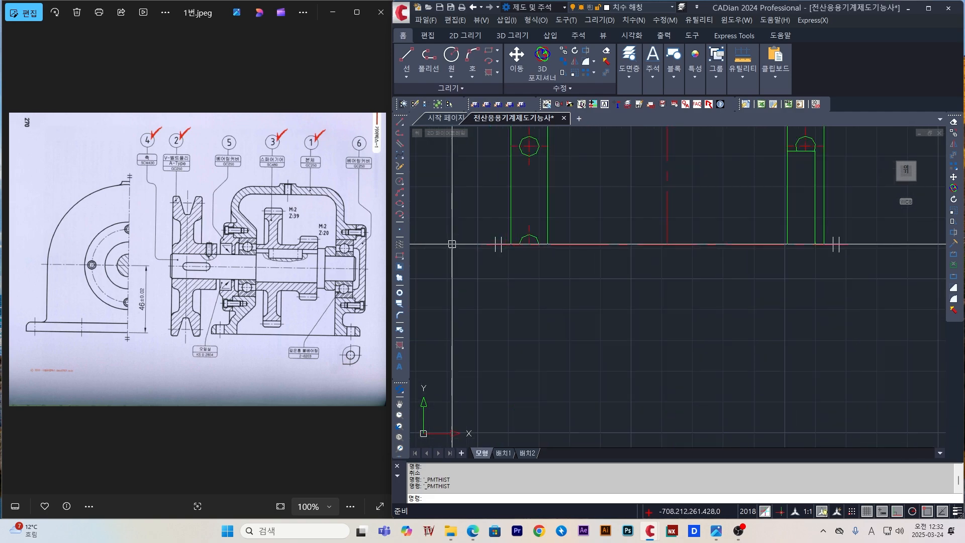
pyautogui.scroll(-1, 832, 245)
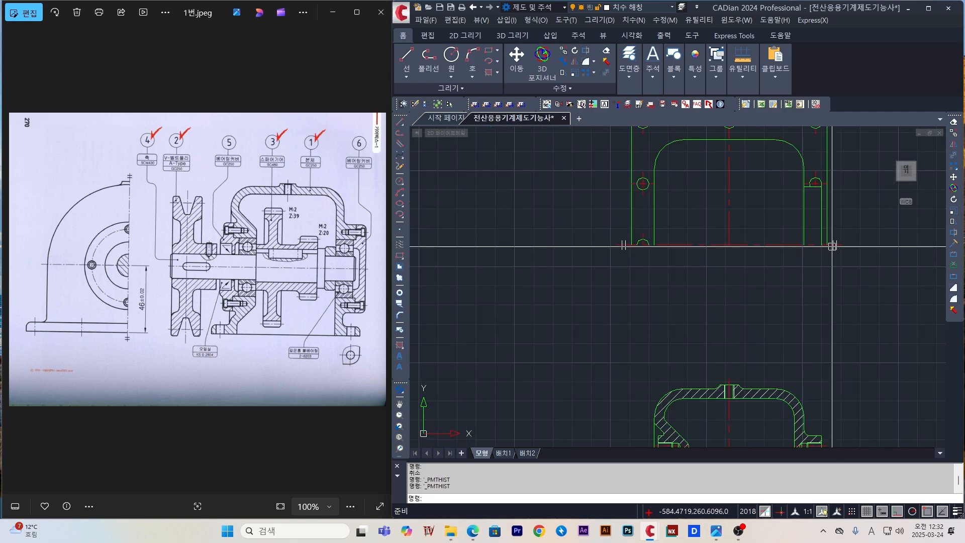
pyautogui.moveTo(659, 262); pyautogui.dragTo(506, 223, button='middle')
pyautogui.scroll(-1, 678, 298)
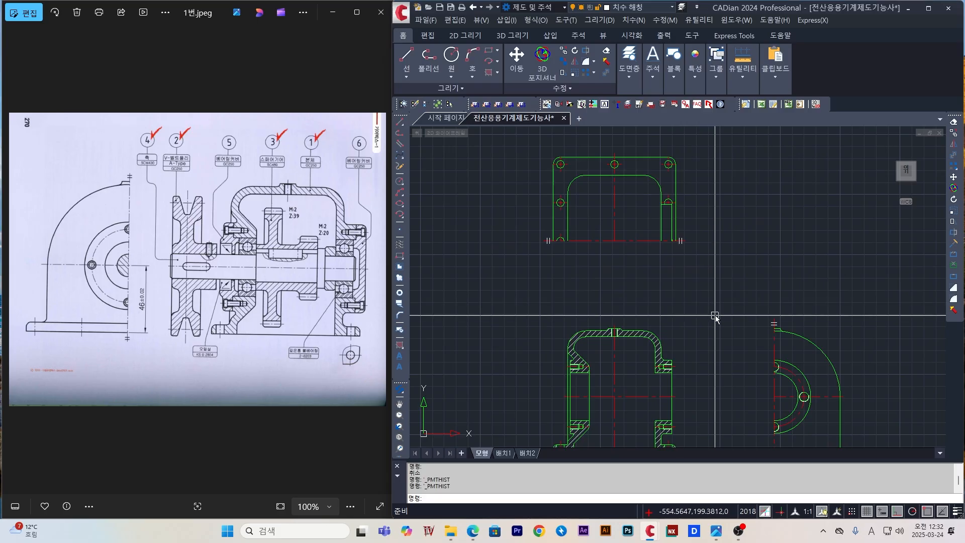
pyautogui.moveTo(710, 321); pyautogui.dragTo(639, 269, button='middle')
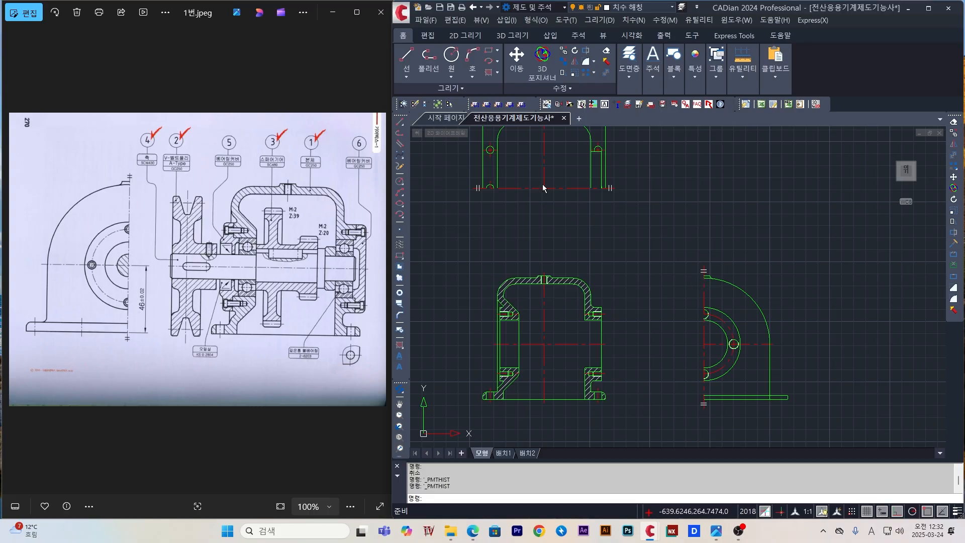
# - Erase the upper tapped hole's two arcs on the side view's bolt circle
pyautogui.scroll(6, 717, 334)
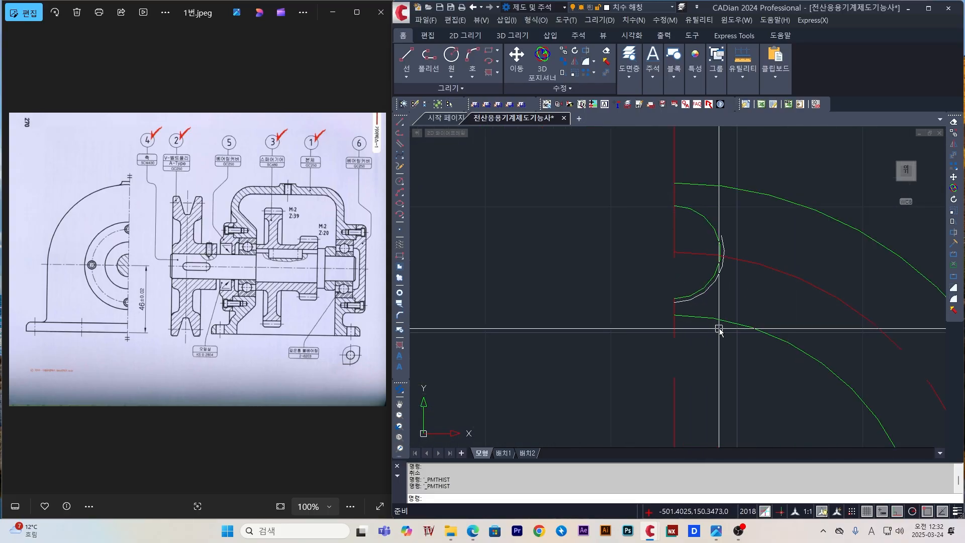
pyautogui.scroll(-5, 724, 313)
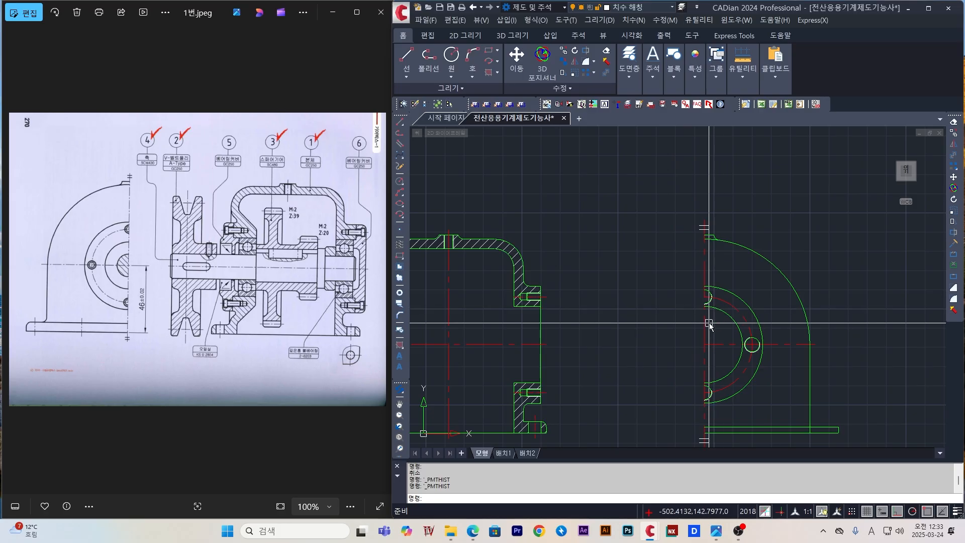
pyautogui.scroll(5, 712, 293)
pyautogui.scroll(6, 700, 300)
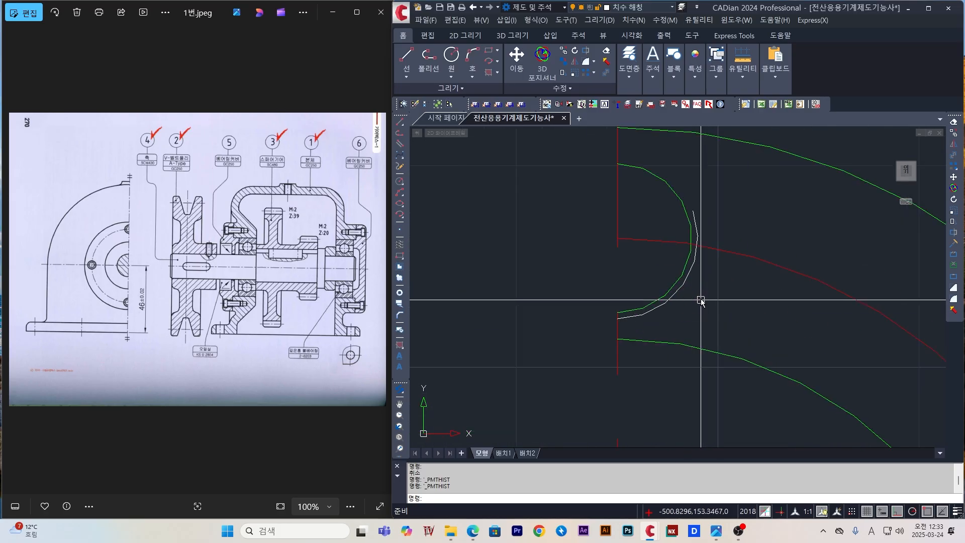
pyautogui.click(696, 295)
pyautogui.click(659, 261)
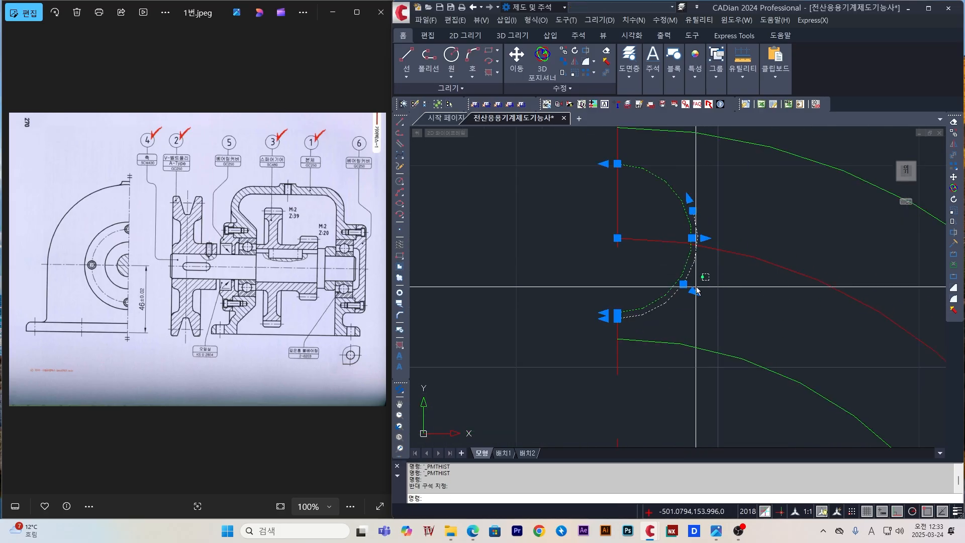
pyautogui.press('Delete')
# - Erase the remaining tapped hole circles and arcs at the right and bottom of the side view's bolt circle
pyautogui.scroll(-6, 695, 286)
pyautogui.moveTo(749, 332); pyautogui.dragTo(698, 221, button='middle')
pyautogui.scroll(2, 740, 312)
pyautogui.click(736, 308)
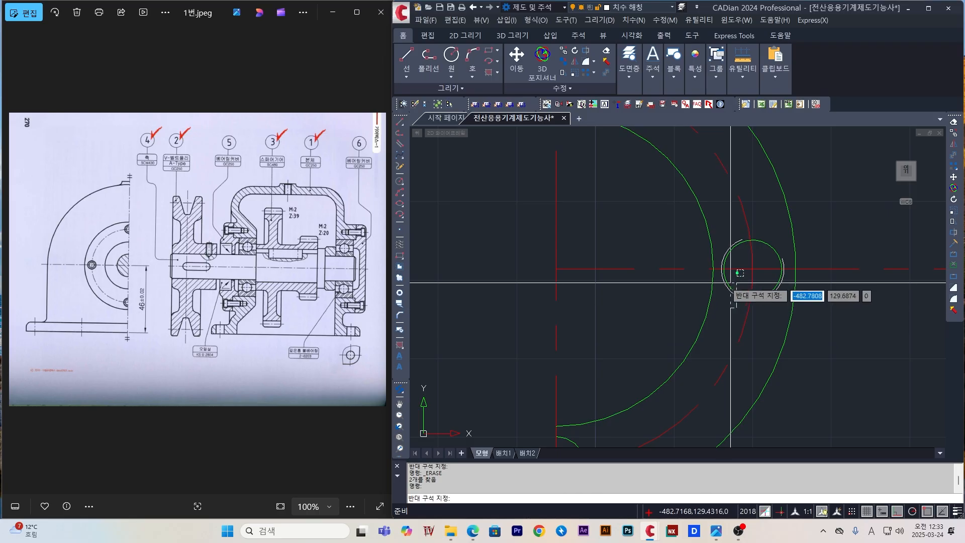
pyautogui.scroll(7, 730, 282)
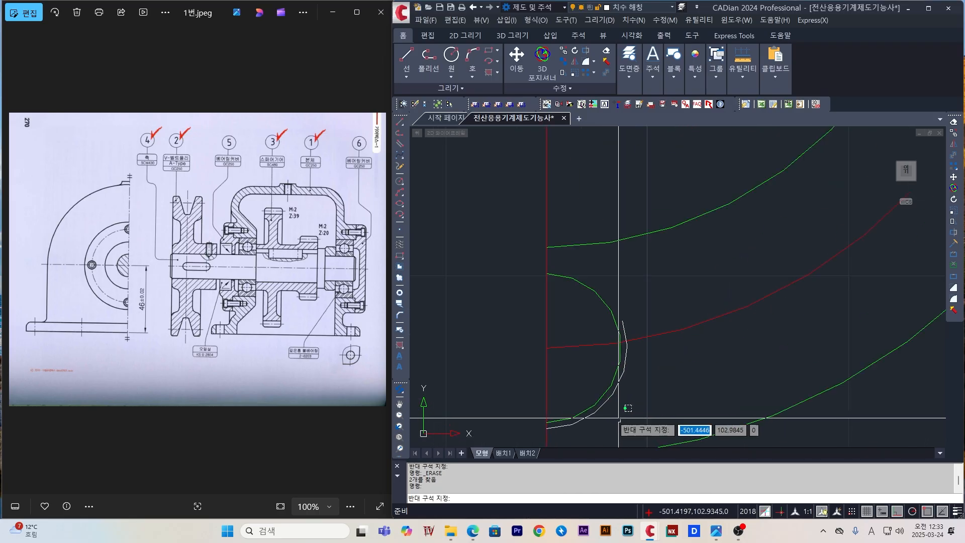
pyautogui.click(595, 383)
pyautogui.press('Delete')
pyautogui.scroll(-3, 599, 381)
pyautogui.scroll(-5, 728, 271)
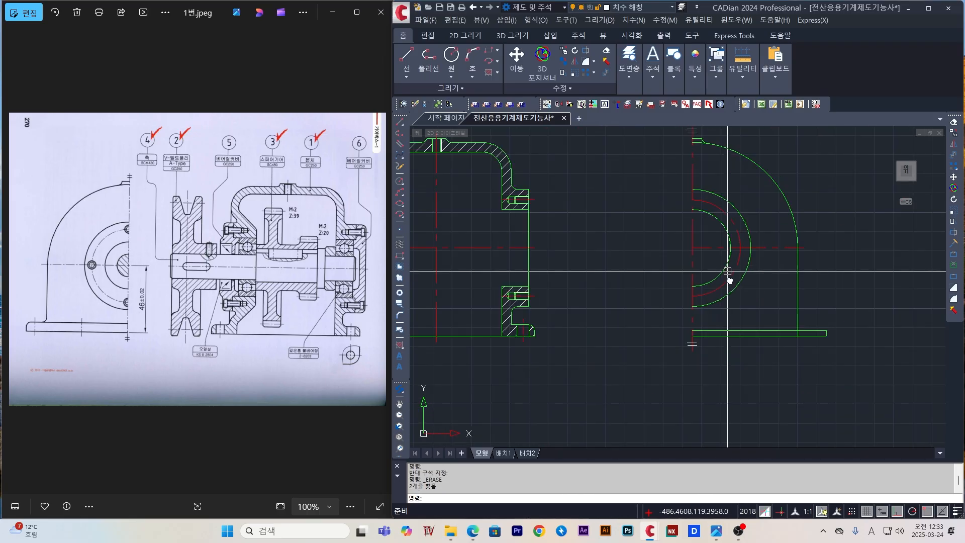
# - Draw a 4 mm diameter circle where the side view's bolt circle meets the horizontal center line
pyautogui.moveTo(727, 271); pyautogui.dragTo(719, 296, button='middle')
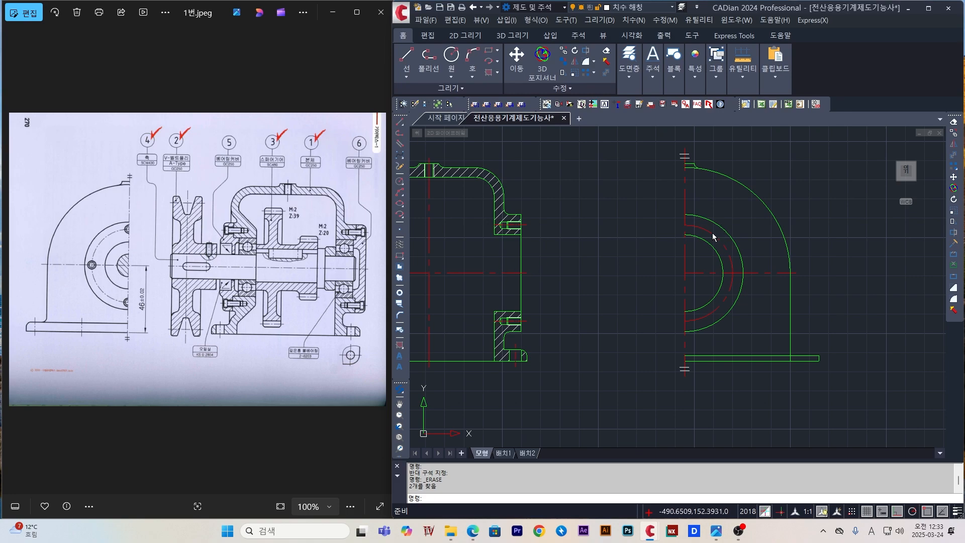
pyautogui.write('c')
pyautogui.press('Return')
pyautogui.click(732, 273)
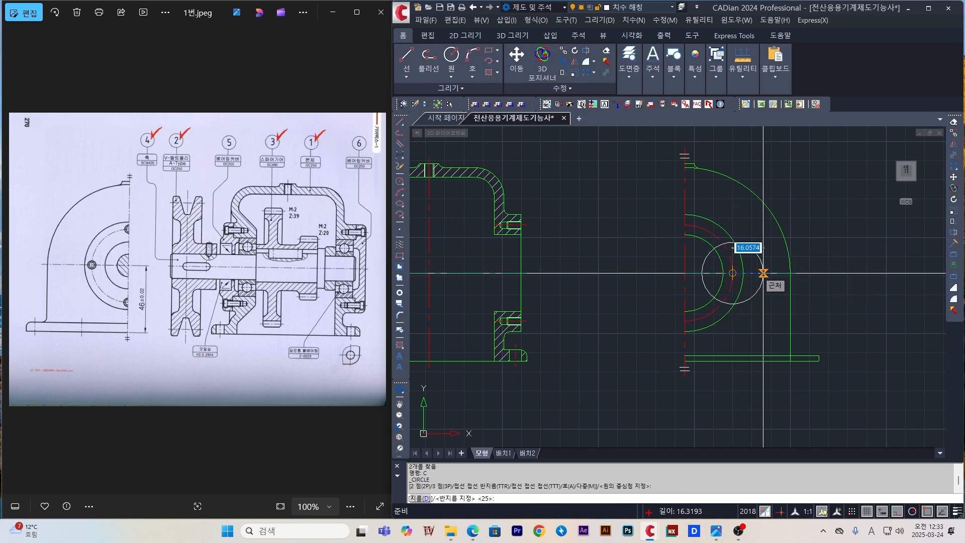
pyautogui.write('d')
pyautogui.press('Return')
pyautogui.write('4')
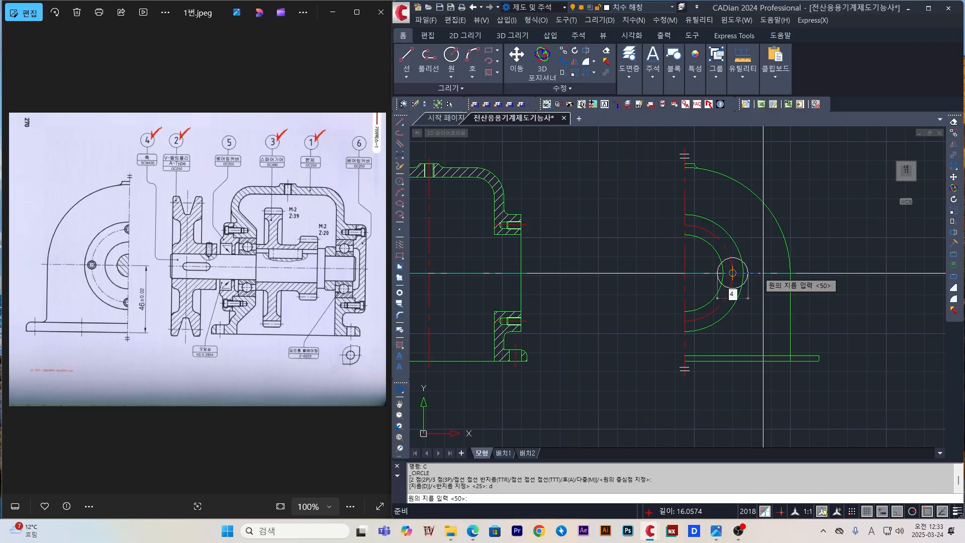
pyautogui.press('Return')
pyautogui.scroll(8, 726, 279)
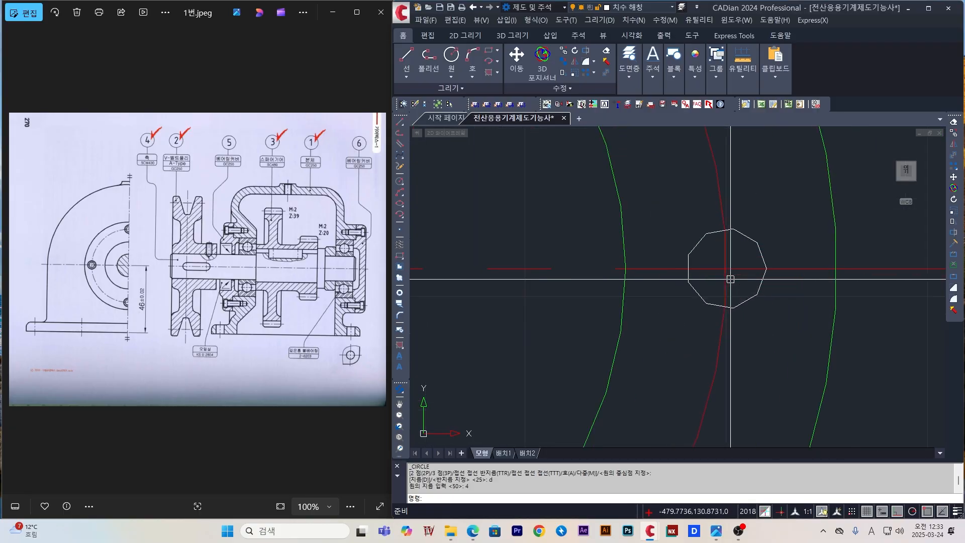
pyautogui.press('Escape')
# - Examine the tapped hole in the section view, then return to the small circle on the side view's bolt circle
pyautogui.scroll(-6, 724, 282)
pyautogui.scroll(5, 592, 256)
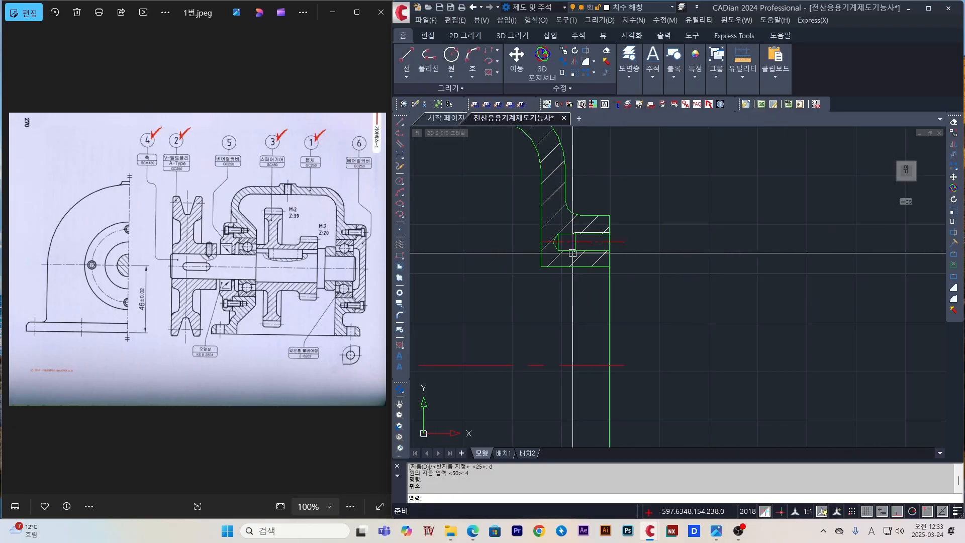
pyautogui.moveTo(899, 307); pyautogui.dragTo(652, 293, button='middle')
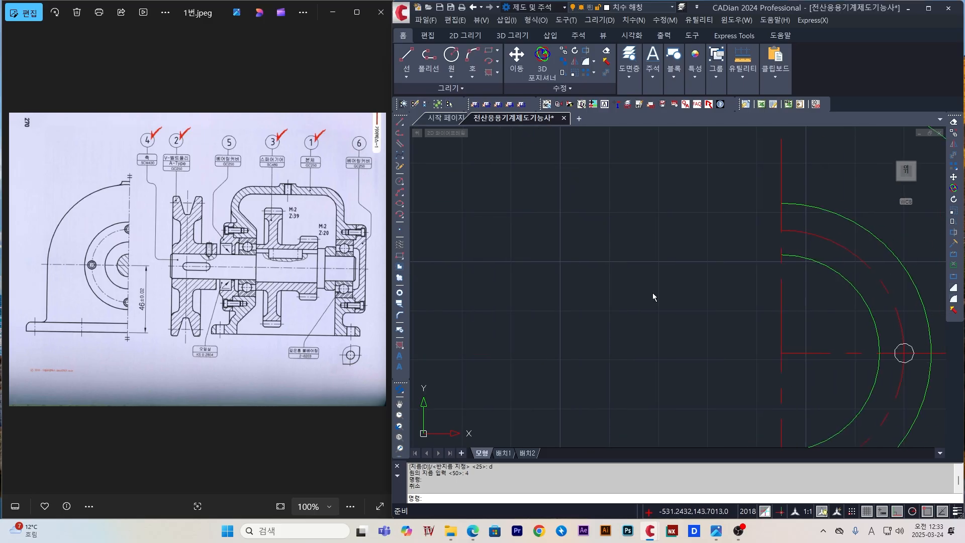
pyautogui.scroll(-1, 770, 310)
pyautogui.moveTo(848, 350); pyautogui.dragTo(723, 351, button='middle')
pyautogui.scroll(2, 723, 351)
pyautogui.press('Escape')
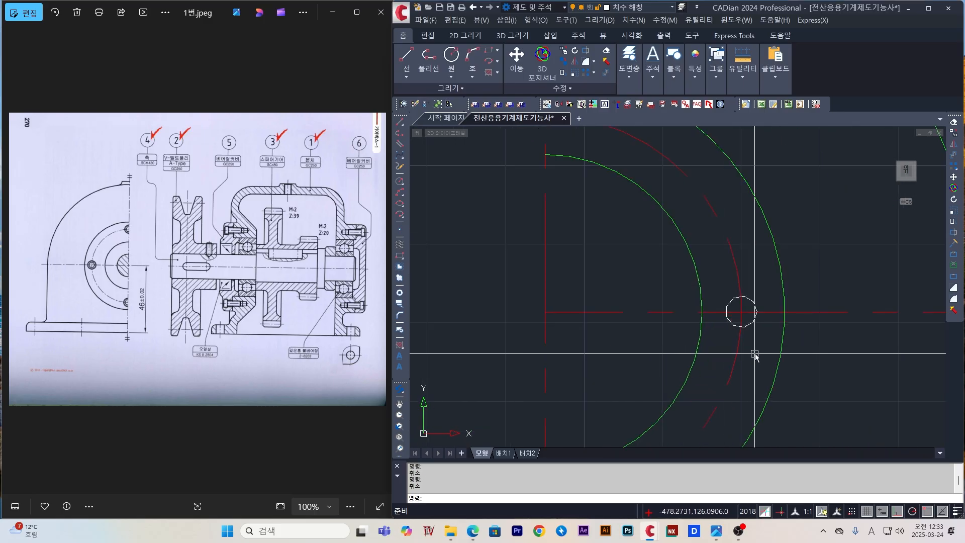
# - Try to offset the side view's 4 mm hole circle inward by 0.3 mm
pyautogui.write('o')
pyautogui.press('Return')
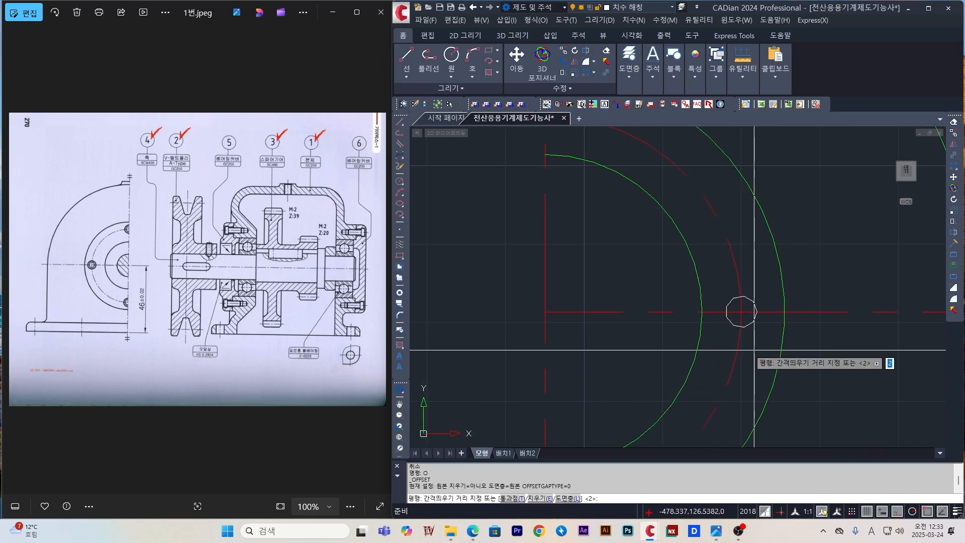
pyautogui.write('0.3')
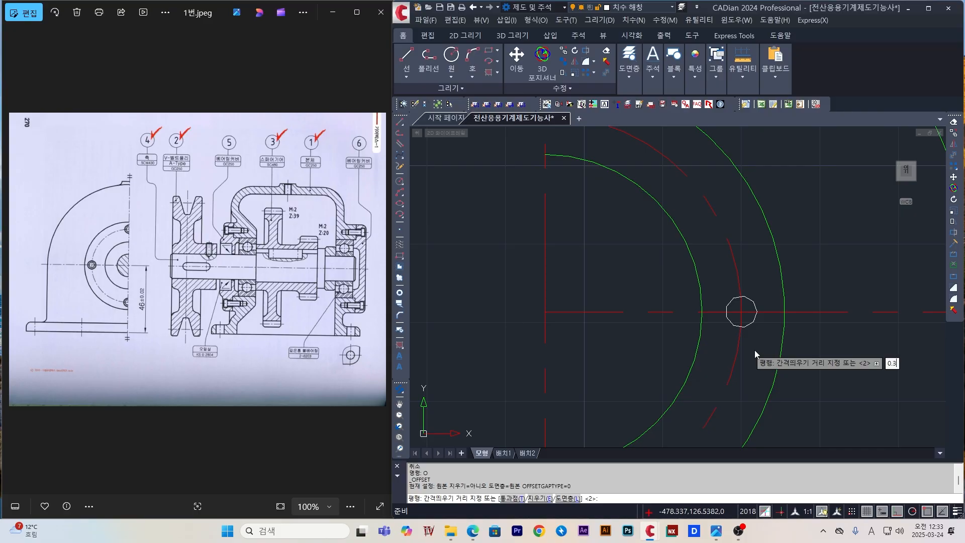
pyautogui.press('Return')
pyautogui.scroll(3, 754, 322)
pyautogui.click(753, 312)
pyautogui.click(742, 305)
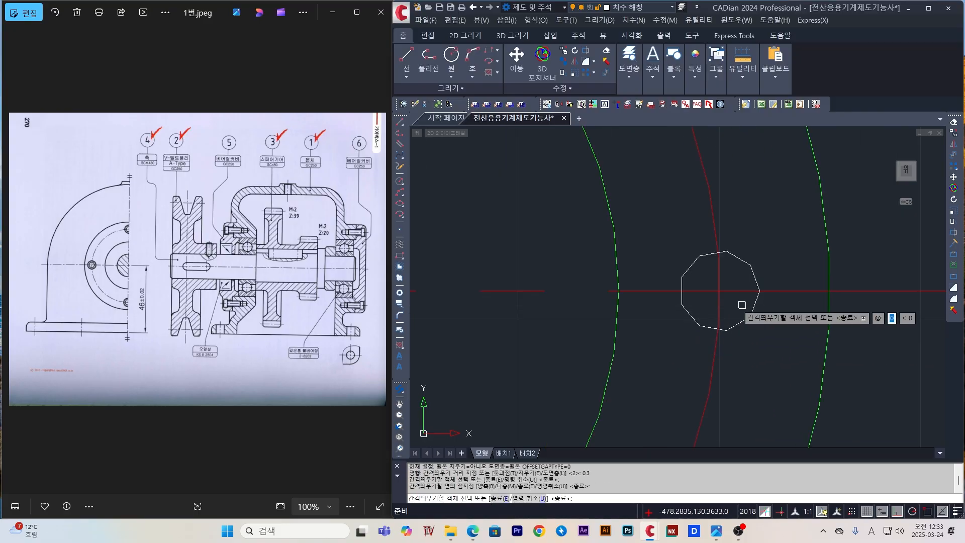
pyautogui.press('Escape')
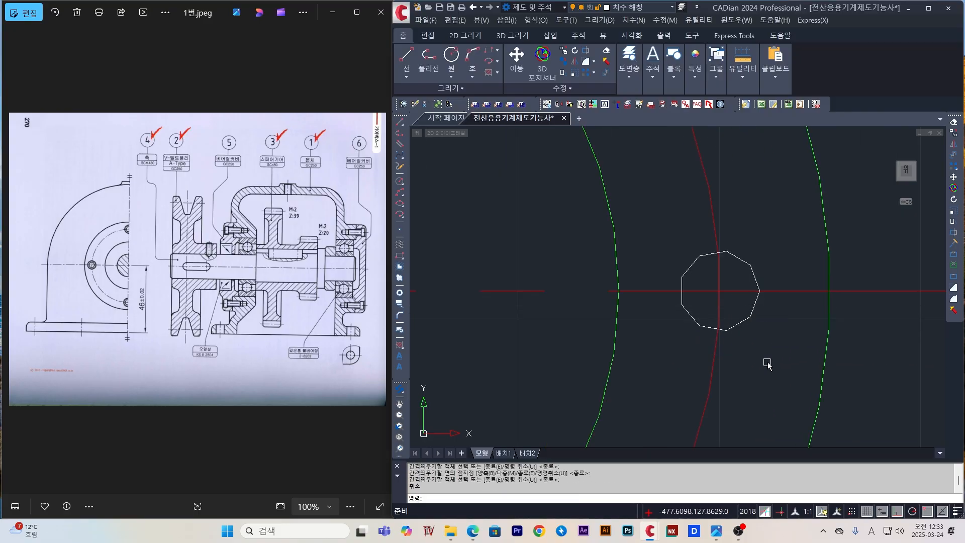
# - Repeat the 0.3 mm inward offset on the side view's 4 mm hole circle
pyautogui.write('o')
pyautogui.press('Return')
pyautogui.press('Return')
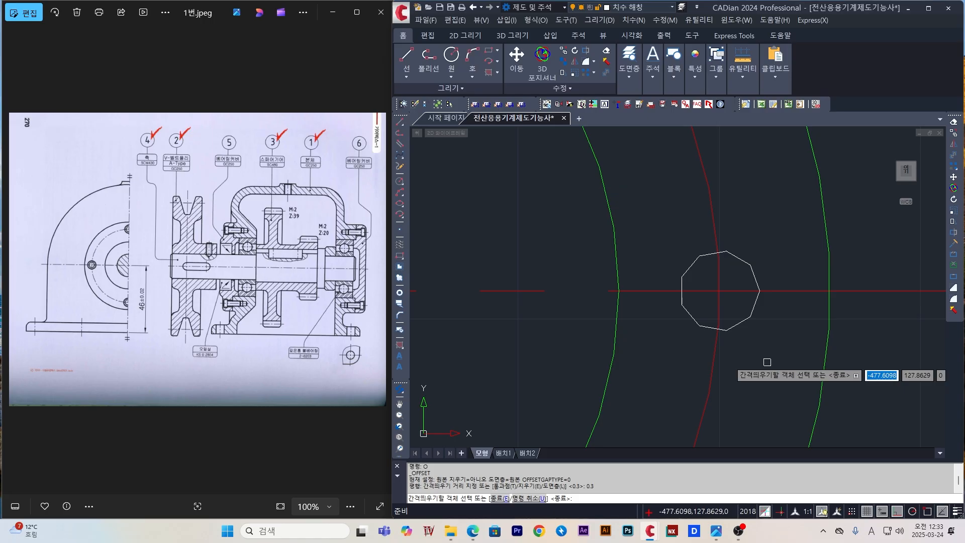
pyautogui.click(753, 315)
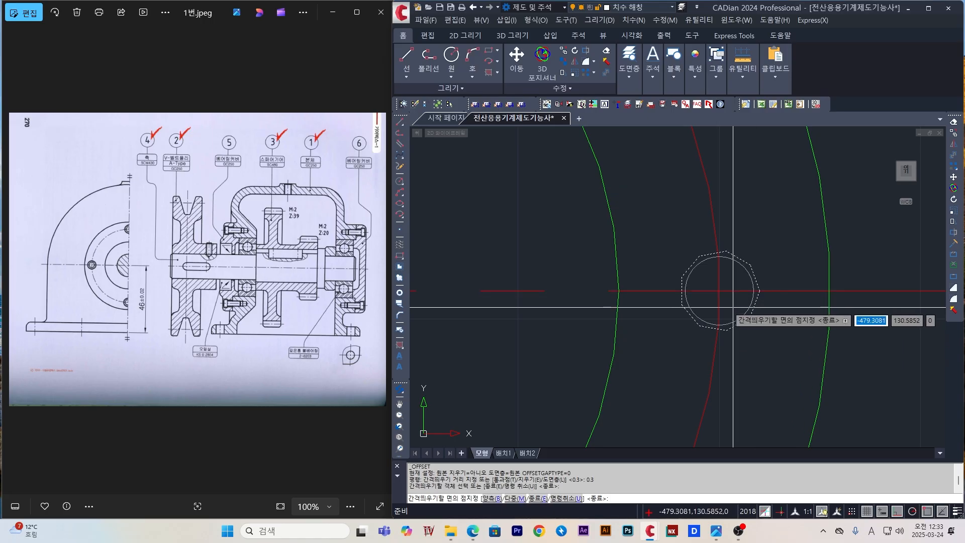
pyautogui.click(733, 306)
pyautogui.moveTo(747, 285); pyautogui.dragTo(728, 278, button='middle')
pyautogui.press('Escape')
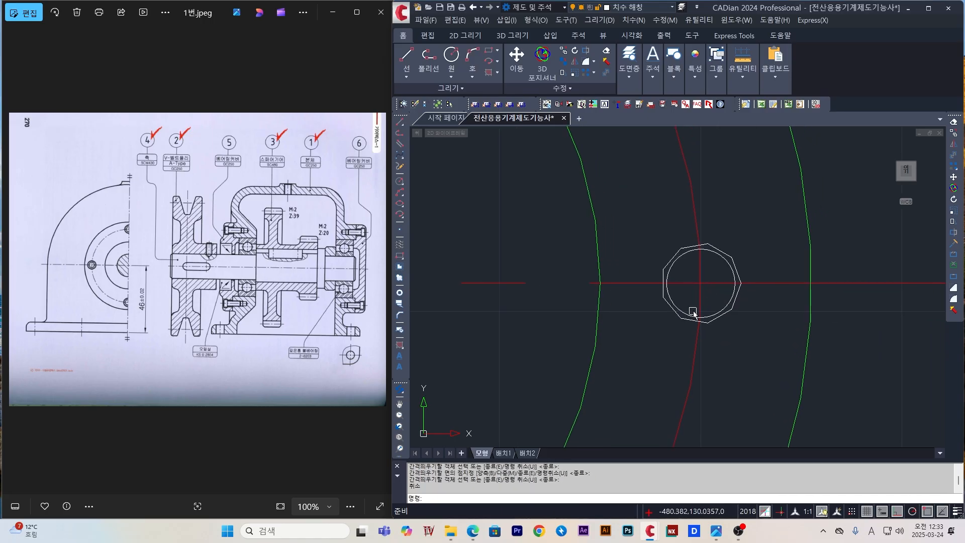
# - Switch to the KS drafting standards PDF in the browser and look through the matches for "볼트"
pyautogui.click(473, 529)
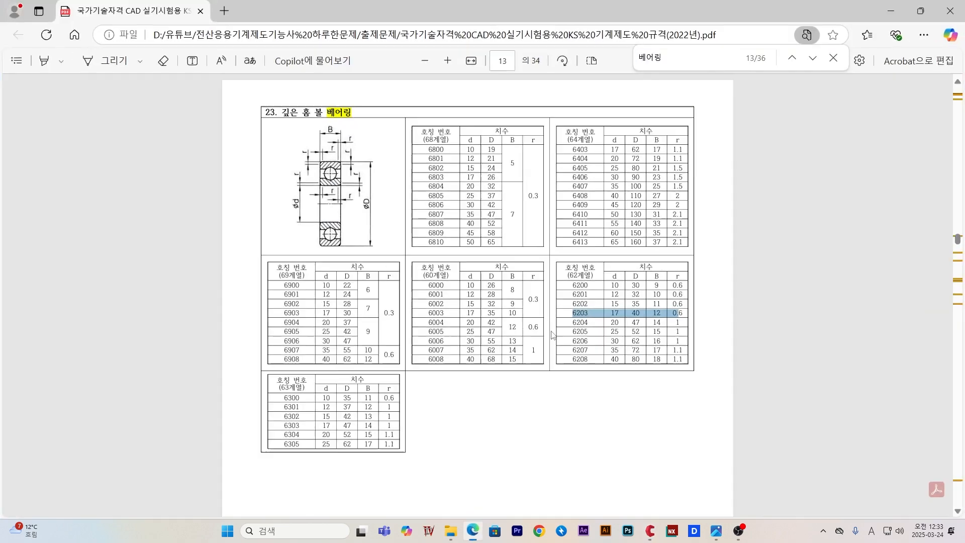
pyautogui.click(847, 230)
pyautogui.press('Escape')
pyautogui.hotkey('ctrl', 'f')
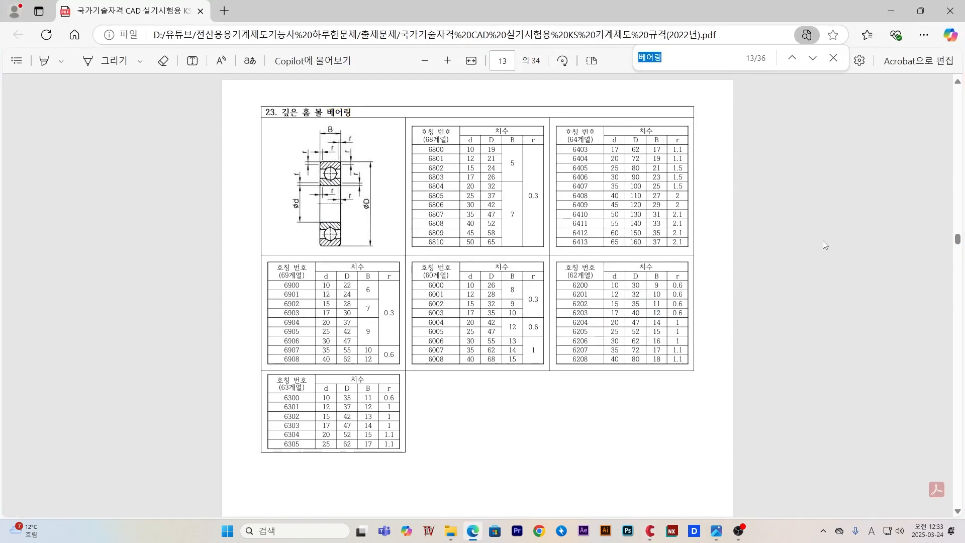
pyautogui.write('비')
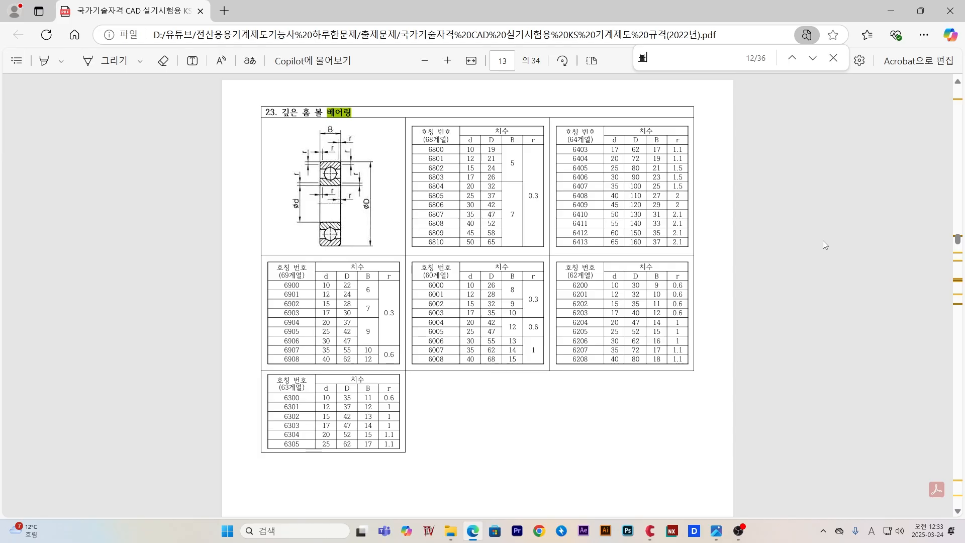
pyautogui.write('트')
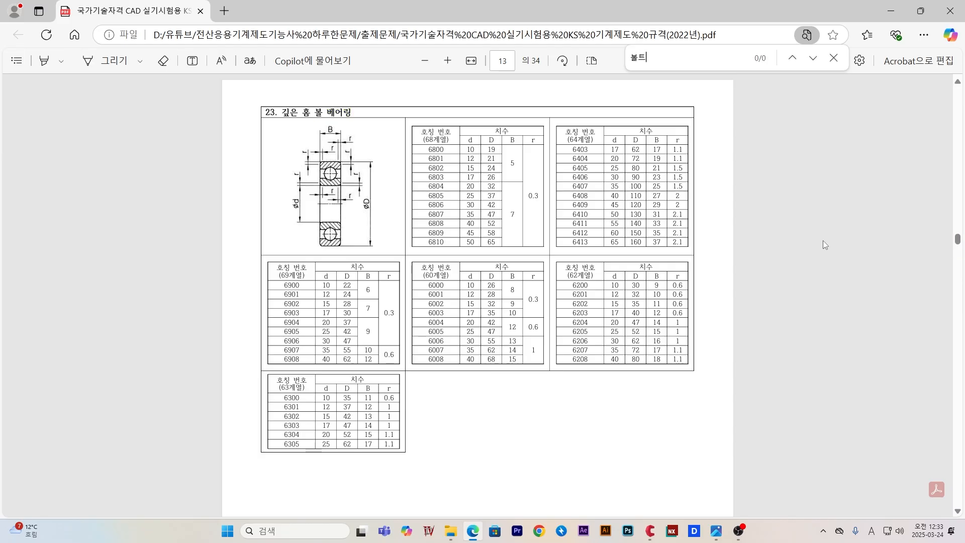
pyautogui.press('Return')
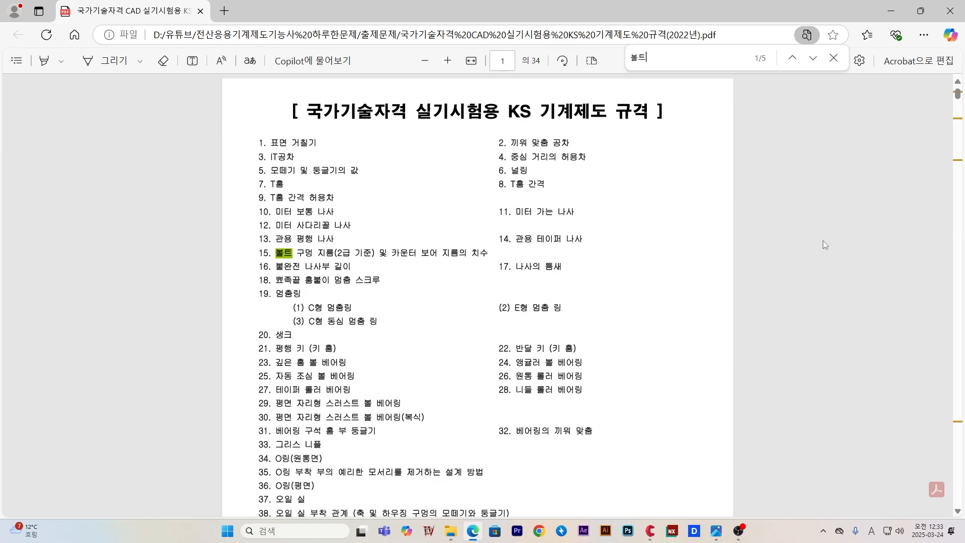
pyautogui.press('Return')
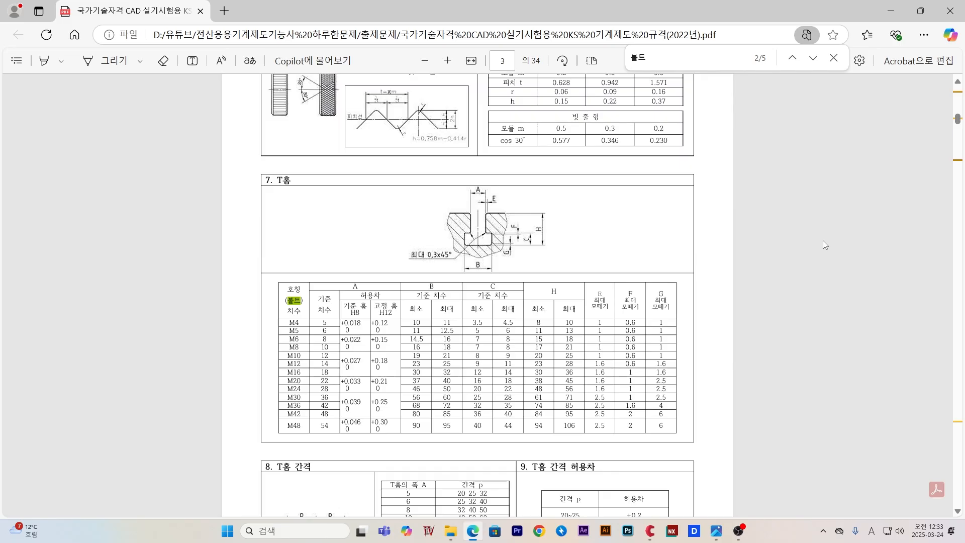
pyautogui.press('Return')
pyautogui.press('Return')
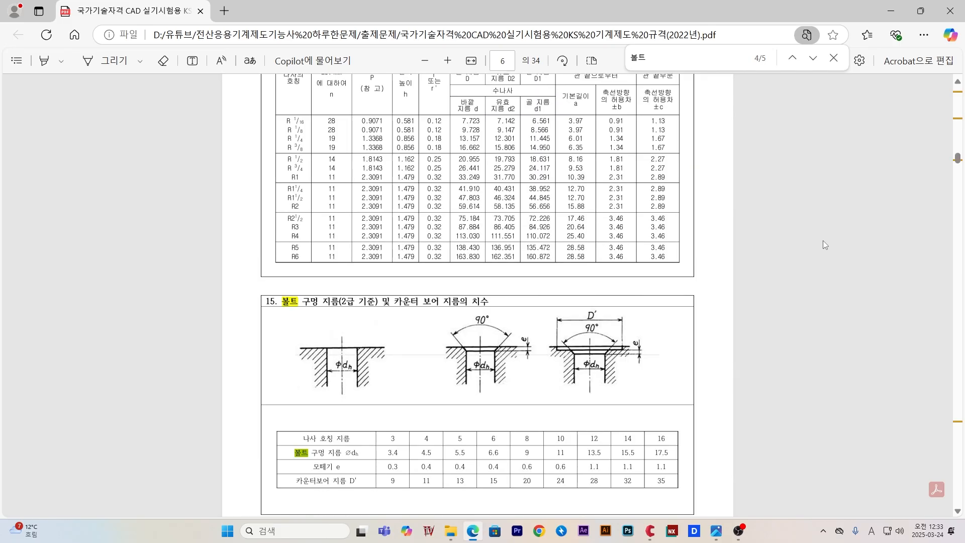
pyautogui.press('Return')
pyautogui.press('Return')
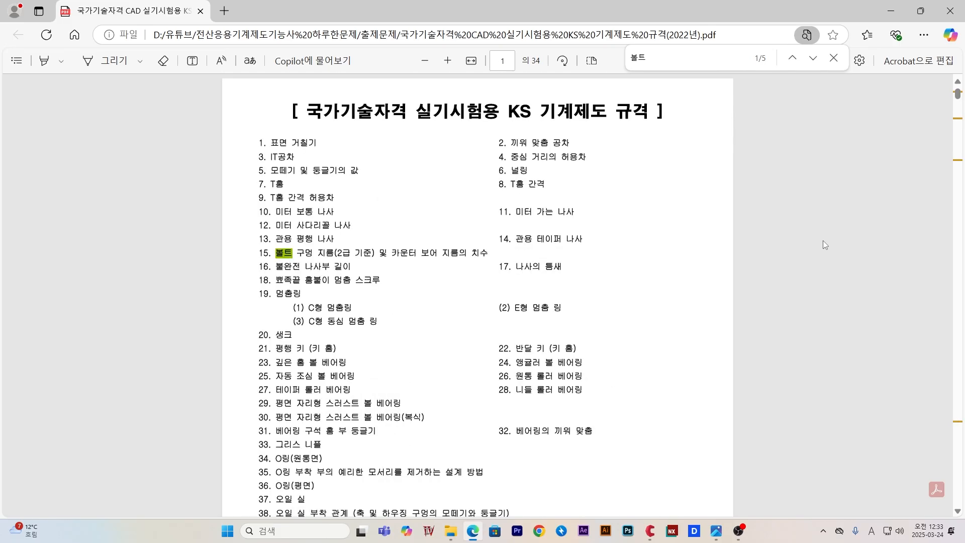
# - Search the standards PDF for "나사" and examine the M4 row in table 10, 미터 보통 나사
pyautogui.press('BackSpace')
pyautogui.press('BackSpace')
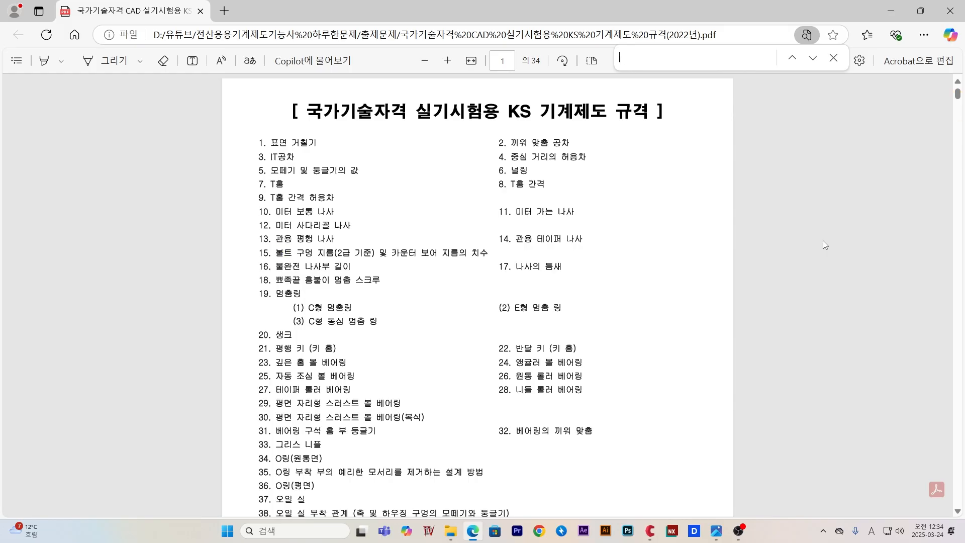
pyautogui.write('나사')
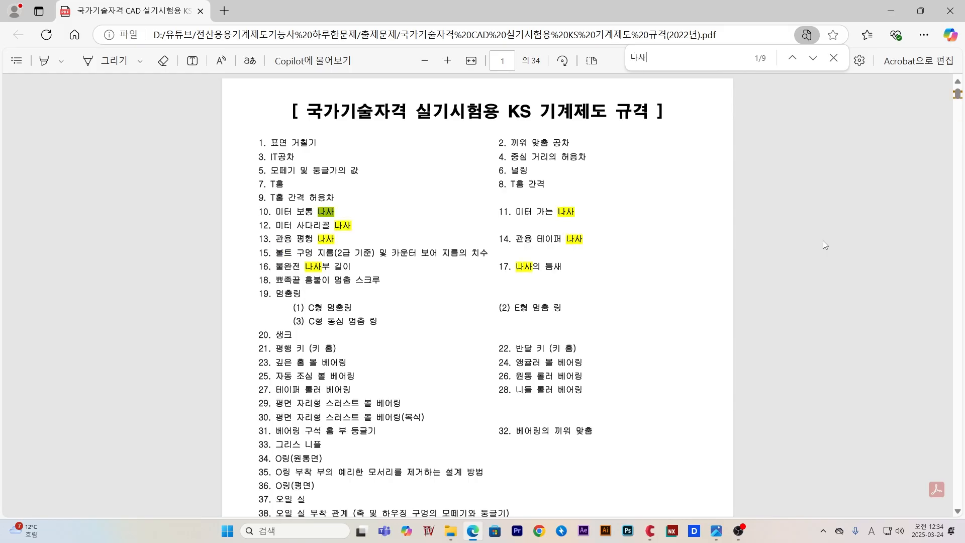
pyautogui.press('Return')
pyautogui.press('Return')
pyautogui.press('Return')
pyautogui.press('Return')
pyautogui.press('Return')
pyautogui.press('Return')
pyautogui.press('Return')
pyautogui.press('Return')
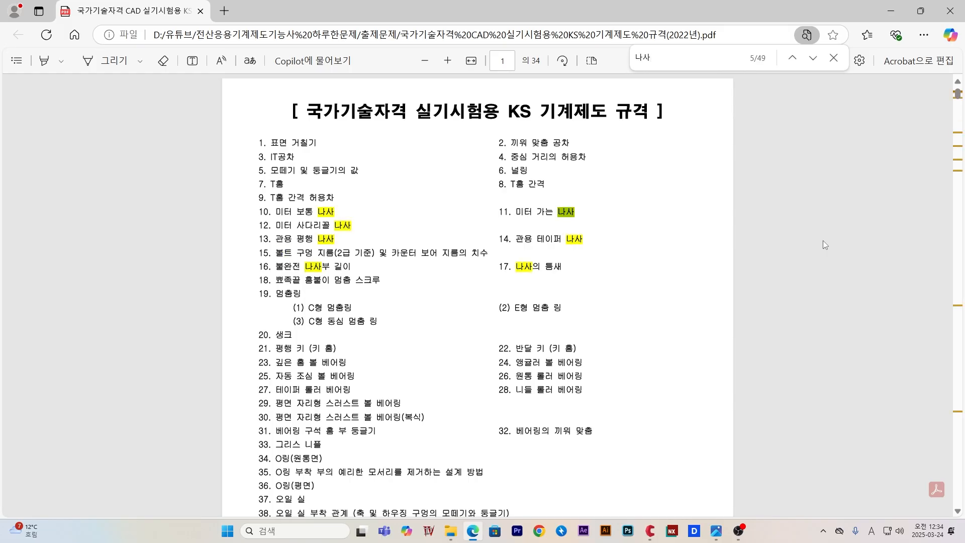
pyautogui.press('Return')
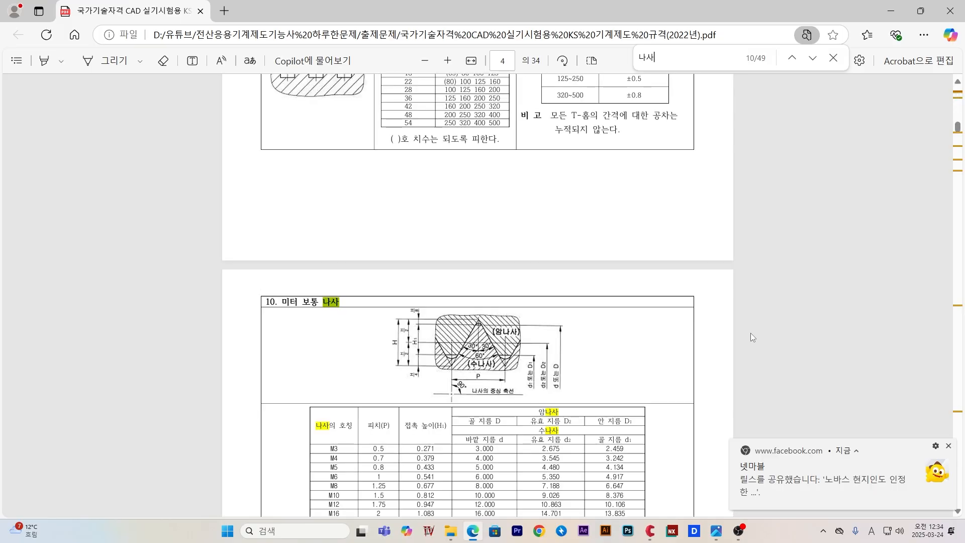
pyautogui.scroll(-4, 620, 291)
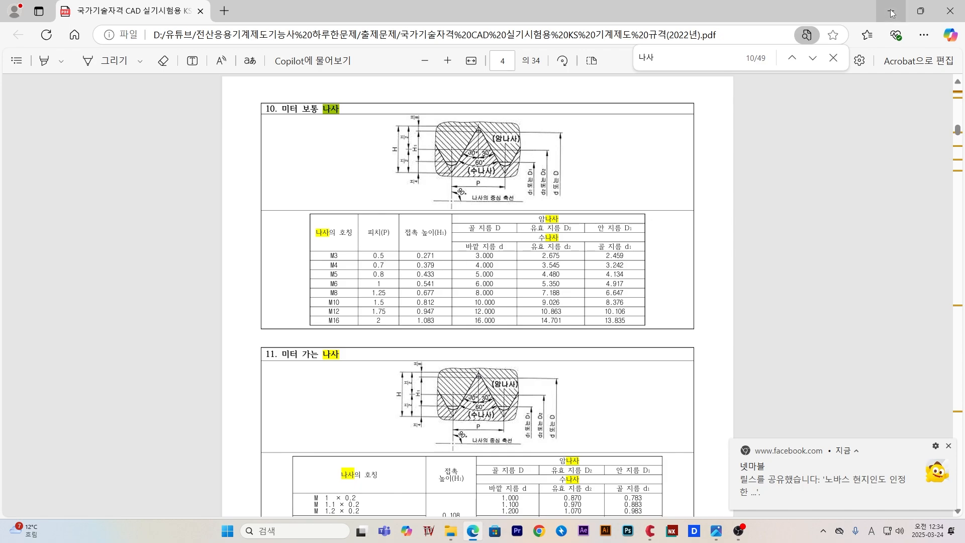
# - Switch back to CADian and erase the inner circle offset 0.3 mm from the 4 mm hole circle
pyautogui.hotkey('alt', 'Tab')
pyautogui.press('Escape')
pyautogui.scroll(4, 727, 262)
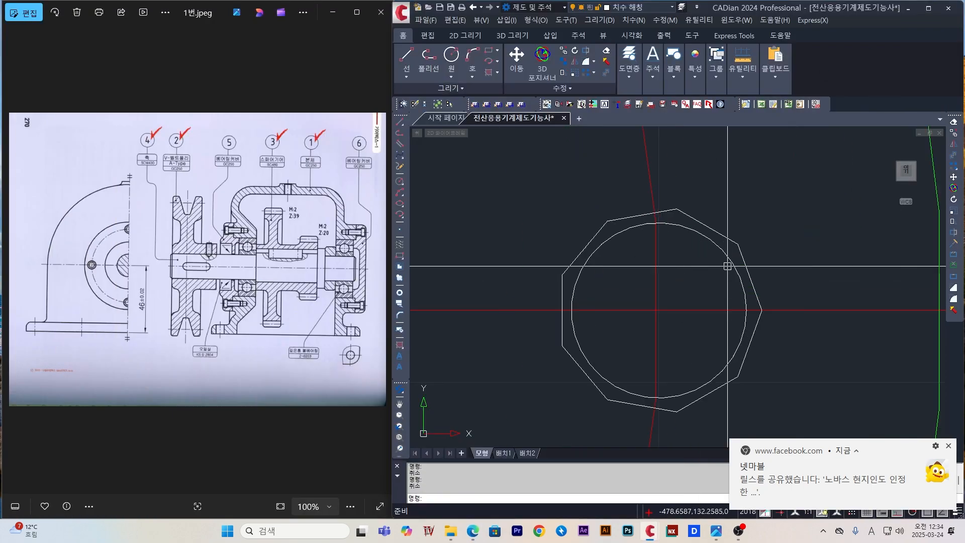
pyautogui.click(722, 252)
pyautogui.press('Delete')
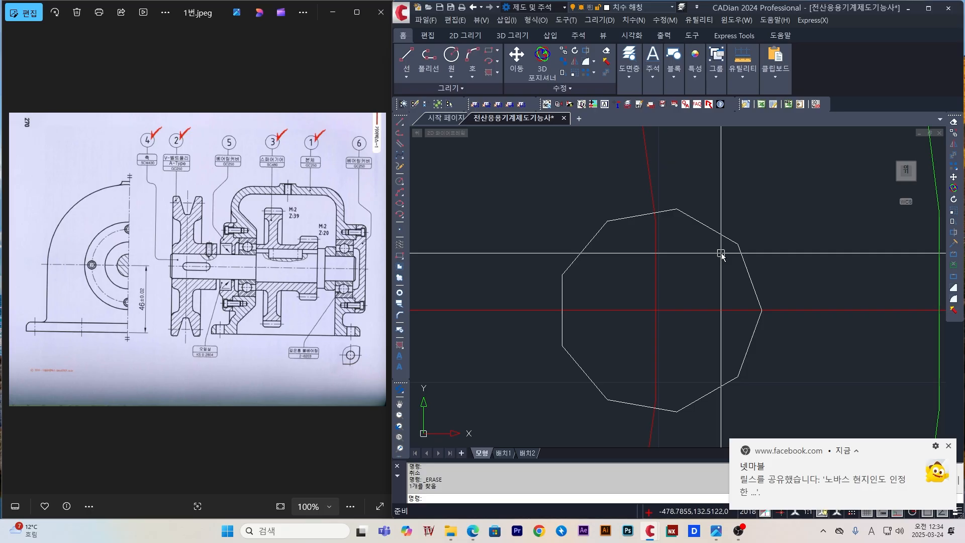
# - Offset the 4 mm hole circle inward by 0.35 mm and regenerate the display
pyautogui.write('o')
pyautogui.press('Return')
pyautogui.write('0.35')
pyautogui.press('Return')
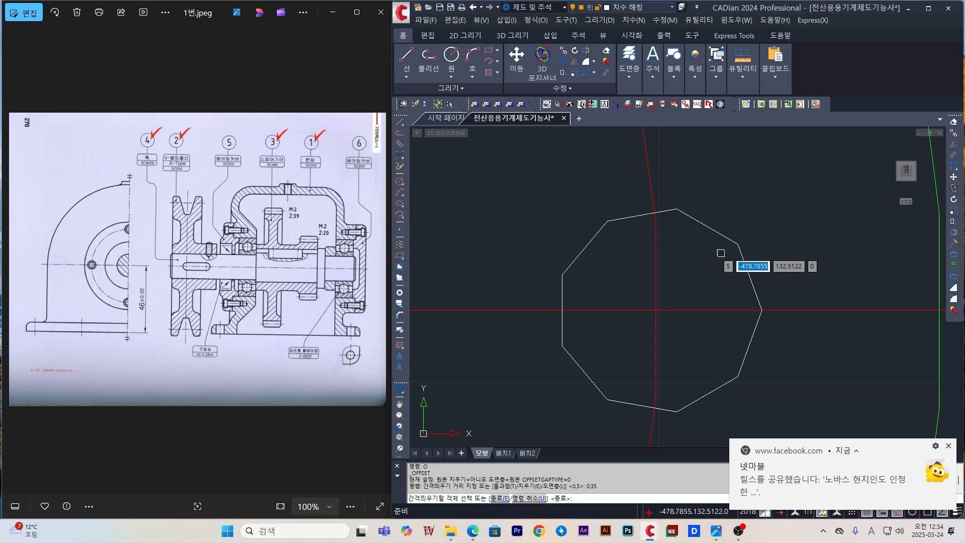
pyautogui.click(734, 245)
pyautogui.click(693, 254)
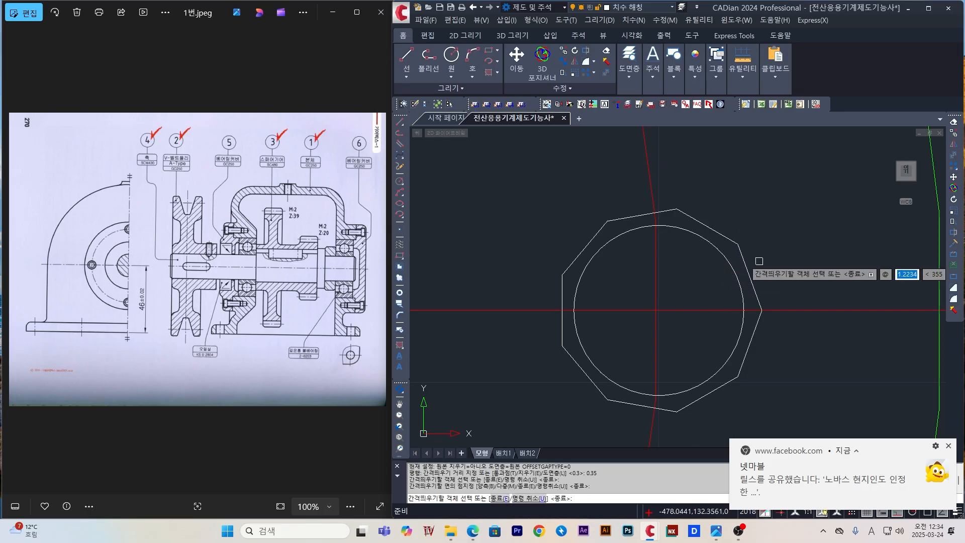
pyautogui.press('Escape')
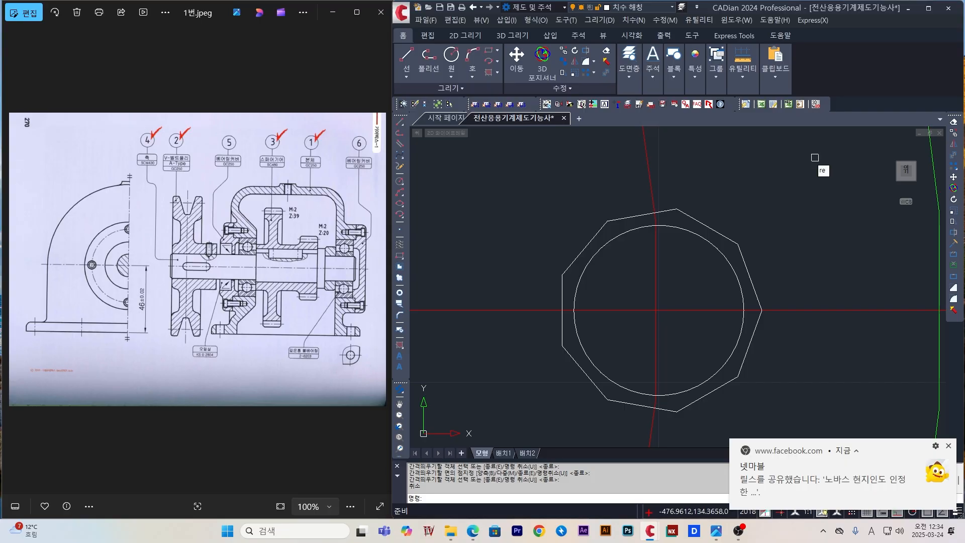
pyautogui.press('Return')
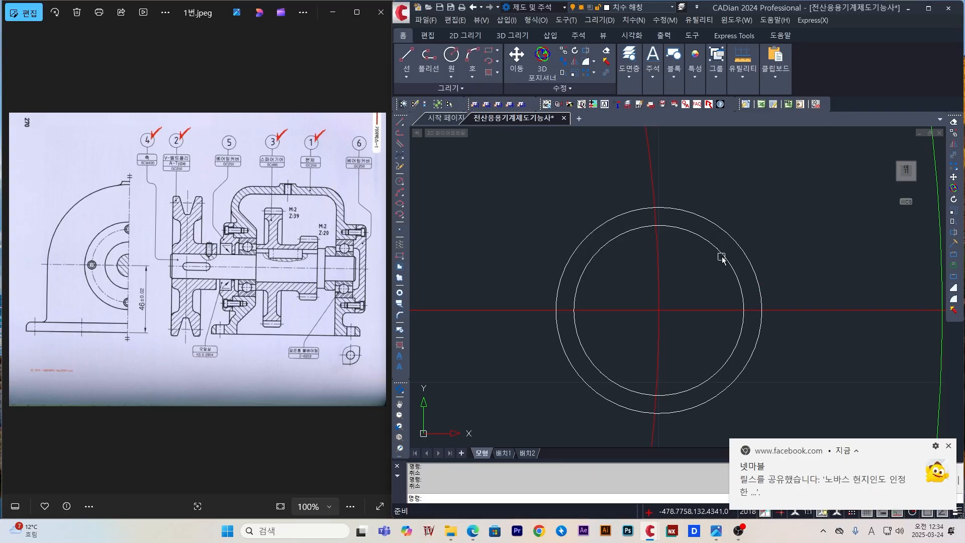
# - Match the tapped hole's inner circle to the properties of the side view's green outer arc
pyautogui.click(723, 257)
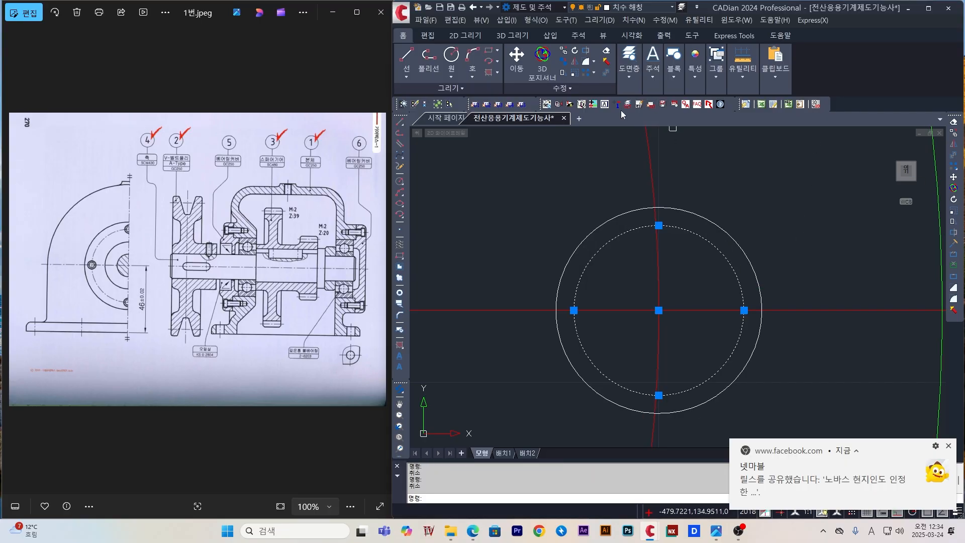
pyautogui.press('Escape')
pyautogui.scroll(-4, 722, 243)
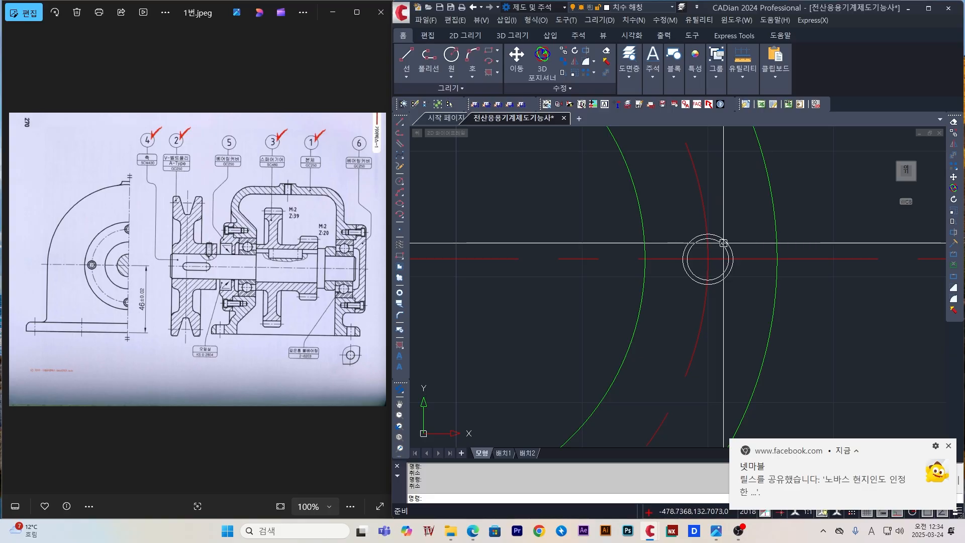
pyautogui.write('ma')
pyautogui.press('Return')
pyautogui.click(776, 221)
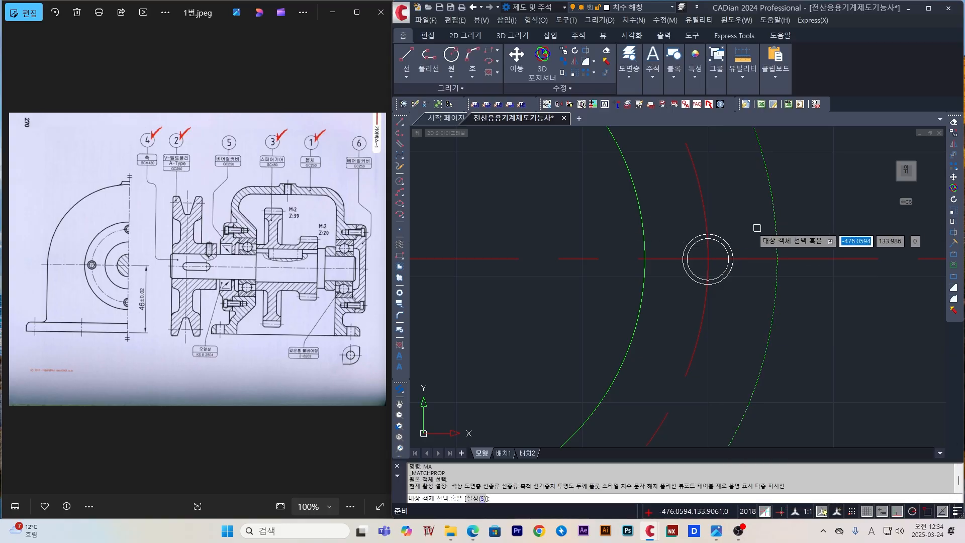
pyautogui.press('Escape')
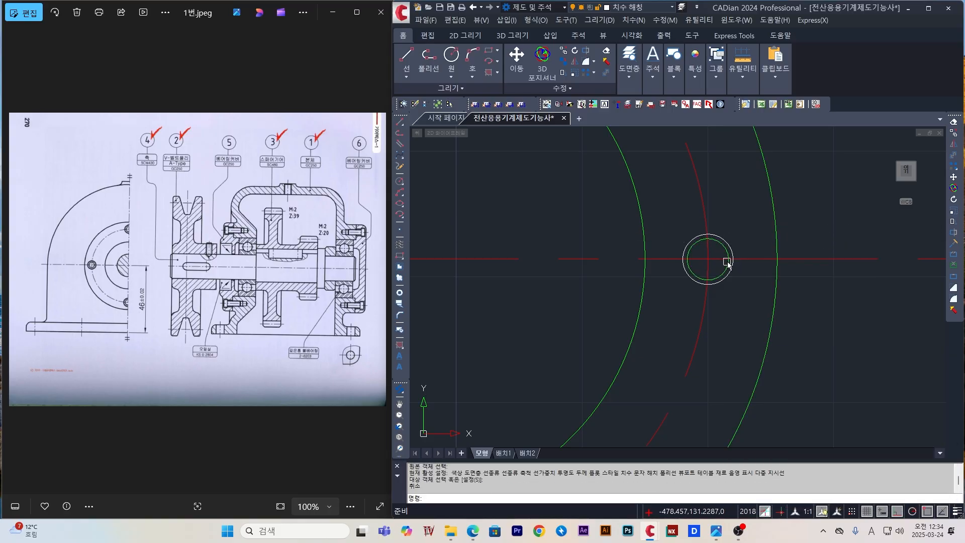
# - Trim the upper-right quarter of the tapped hole's outer circle, using the horizontal centre line and the red pitch circle as cutting edges
pyautogui.scroll(2, 727, 260)
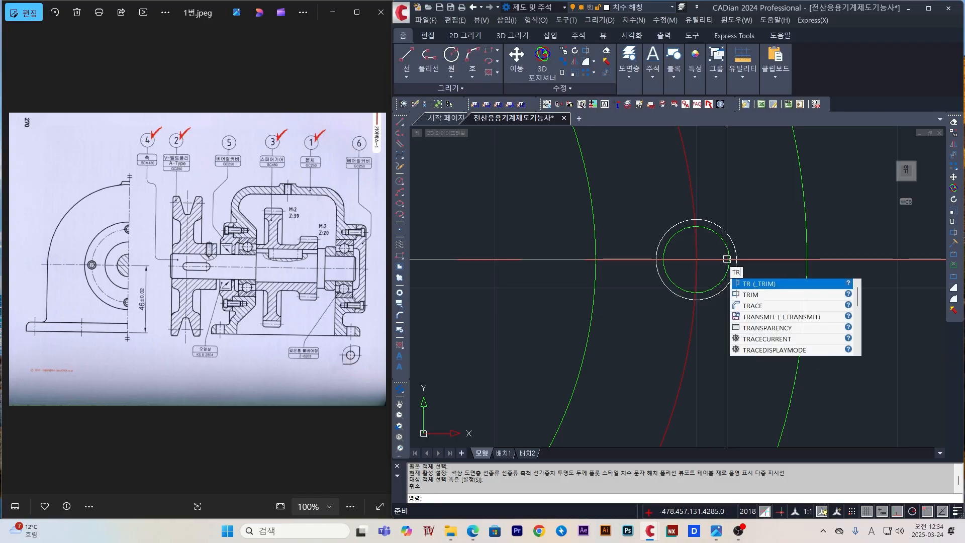
pyautogui.press('Escape')
pyautogui.scroll(2, 734, 257)
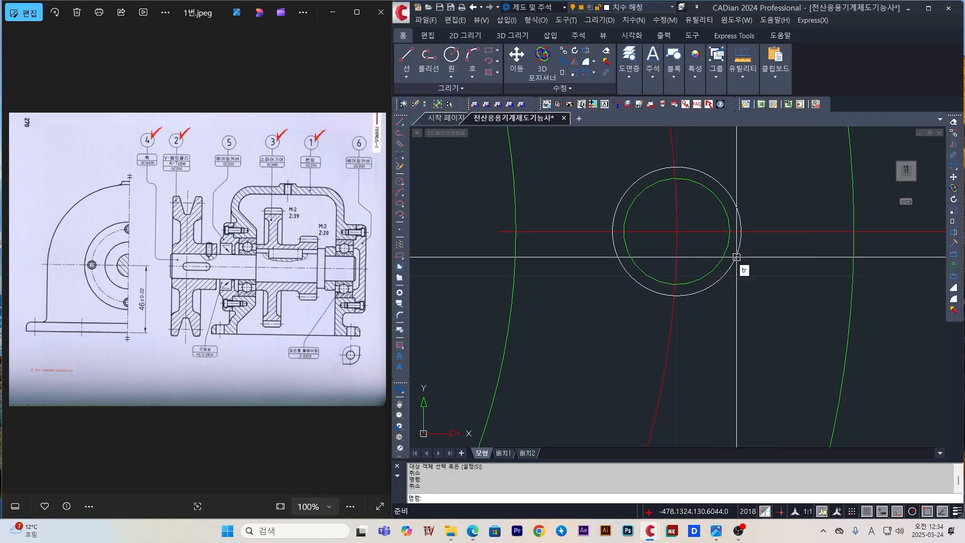
pyautogui.write('tr')
pyautogui.press('Return')
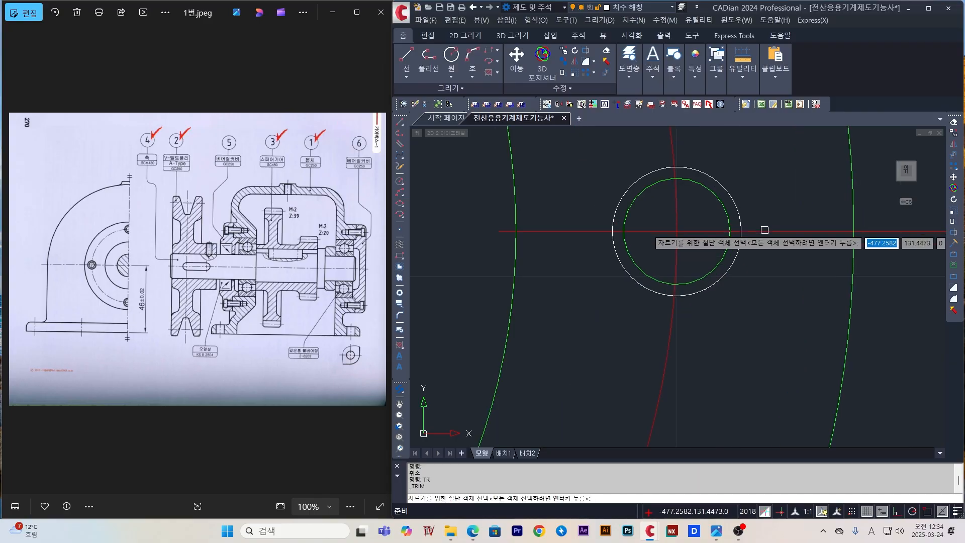
pyautogui.click(765, 230)
pyautogui.click(672, 155)
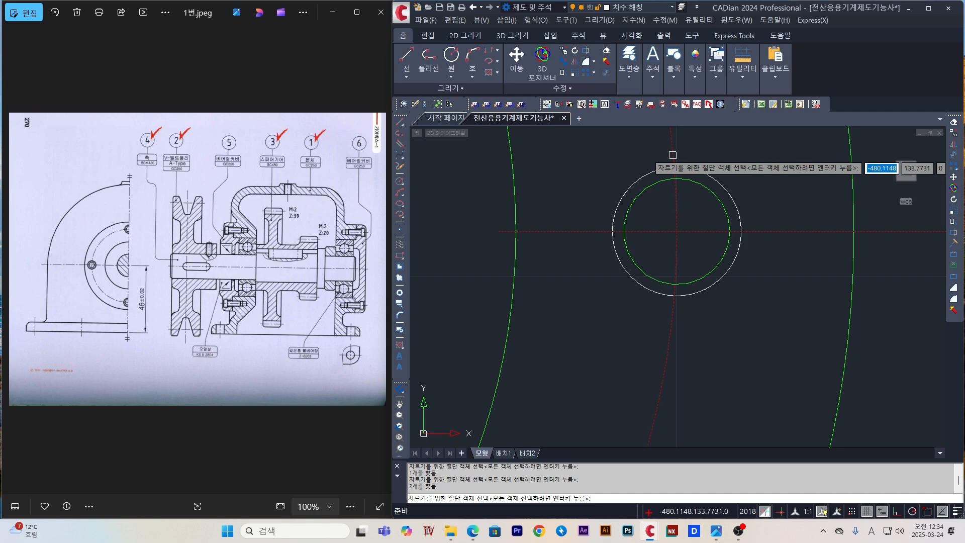
pyautogui.press('Return')
pyautogui.click(723, 187)
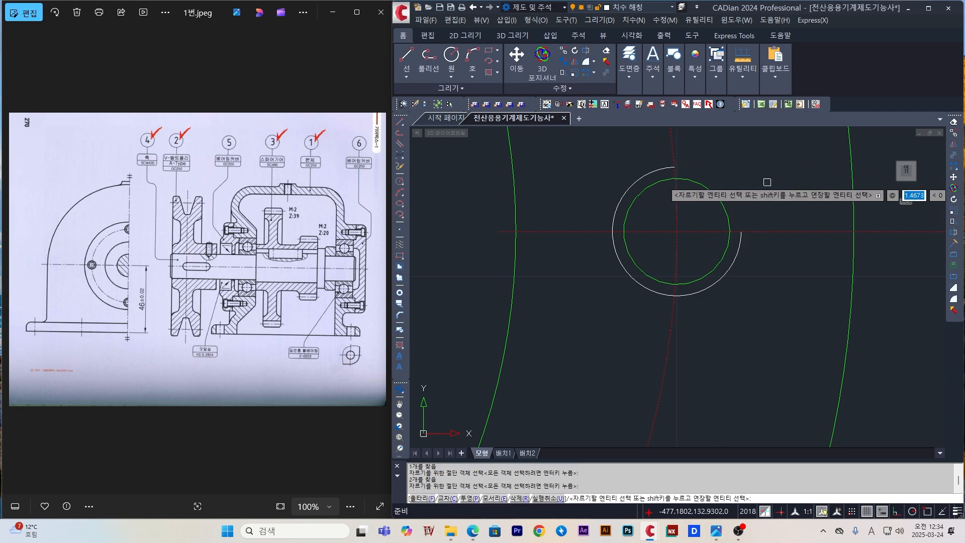
pyautogui.press('Escape')
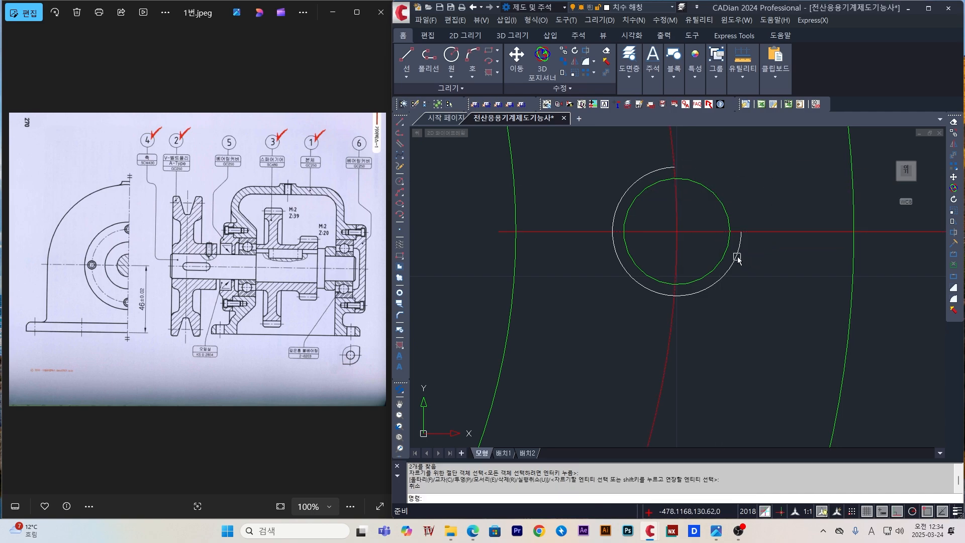
pyautogui.press('Escape')
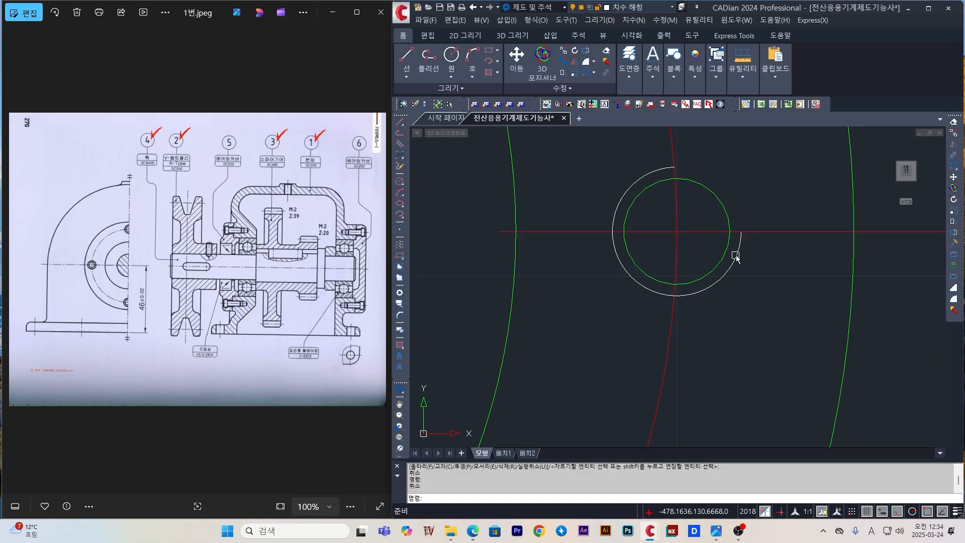
# - Rotate the tapped hole's three-quarter outer arc by -20 degrees about the hole centre
pyautogui.write('ro')
pyautogui.press('Return')
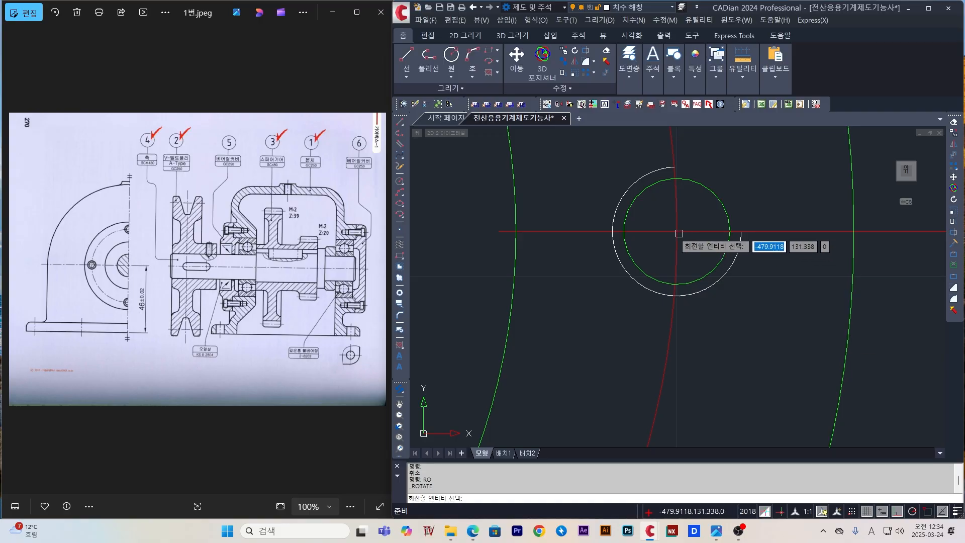
pyautogui.click(730, 261)
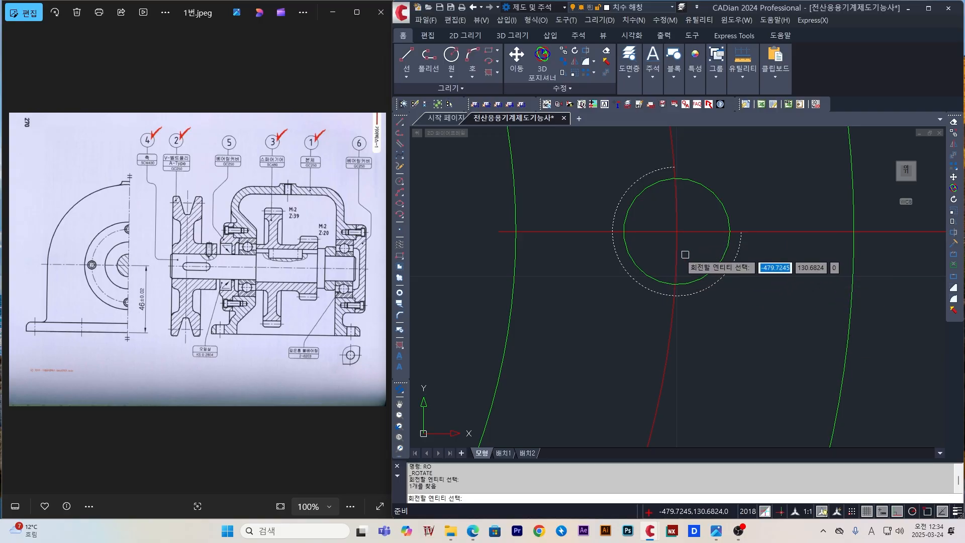
pyautogui.press('Return')
pyautogui.click(677, 231)
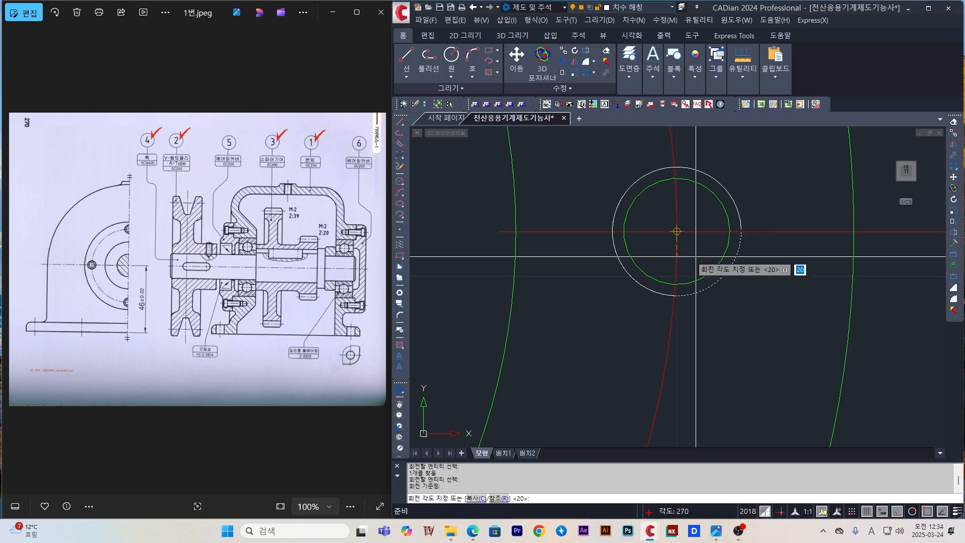
pyautogui.write('-20')
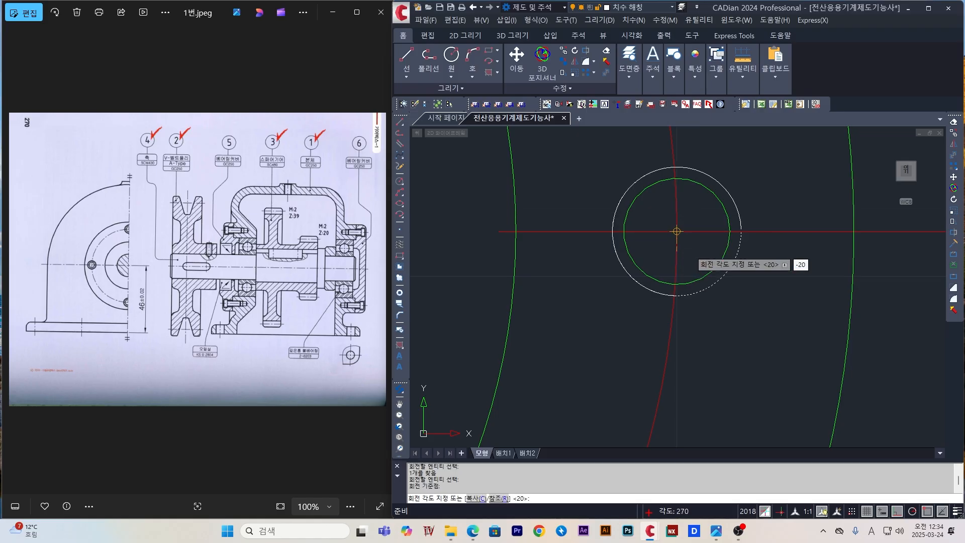
pyautogui.press('Return')
pyautogui.press('Escape')
# - Copy the tapped hole's inner circle and outer arc from its centre to the pitch circle's upper and lower ends on the vertical centre line
pyautogui.scroll(-2, 752, 278)
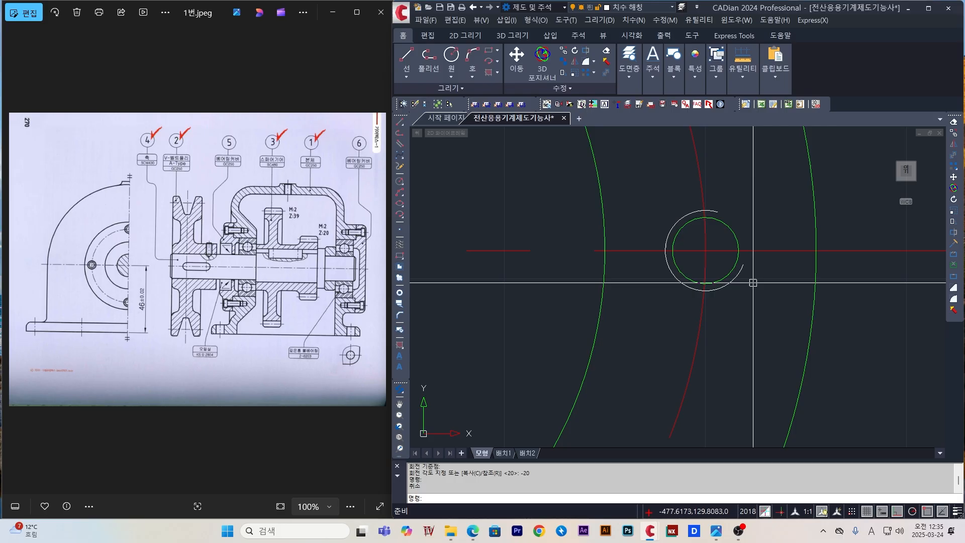
pyautogui.click(620, 194)
pyautogui.click(756, 324)
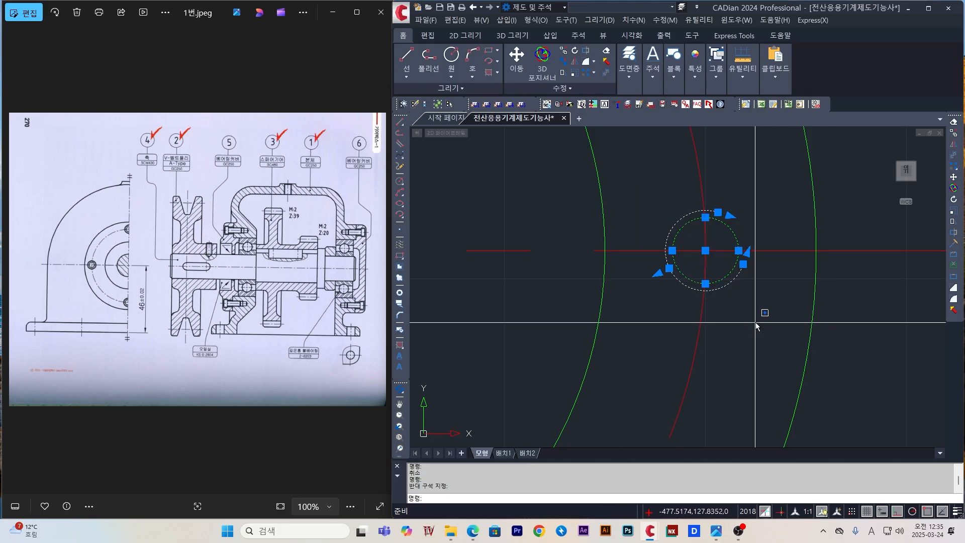
pyautogui.write('cp')
pyautogui.press('Return')
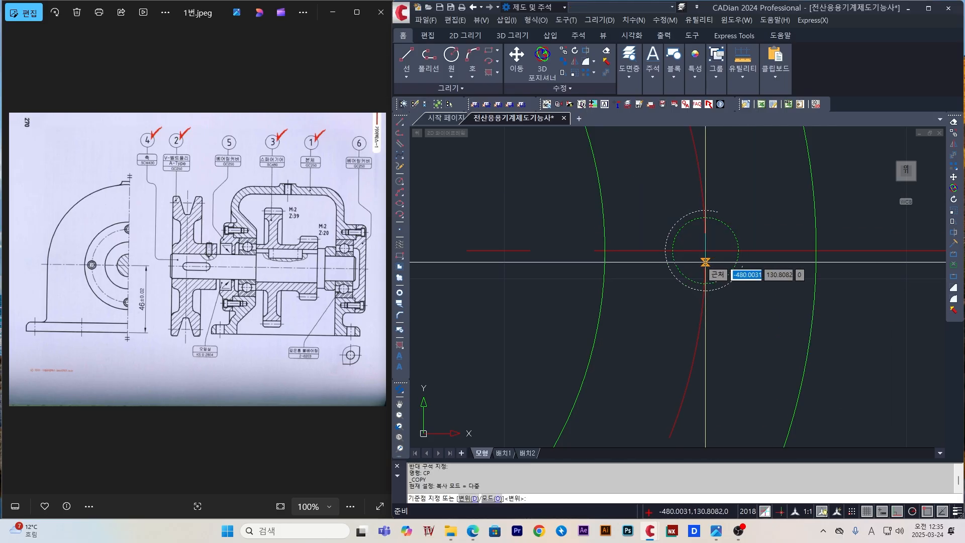
pyautogui.click(705, 250)
pyautogui.scroll(-4, 705, 262)
pyautogui.scroll(1, 622, 161)
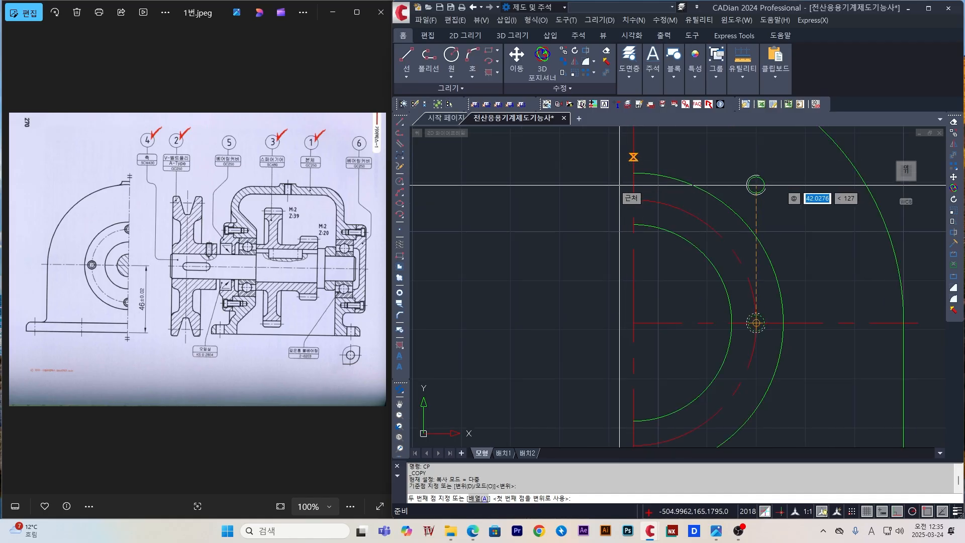
pyautogui.click(633, 200)
pyautogui.scroll(-2, 648, 346)
pyautogui.scroll(2, 649, 333)
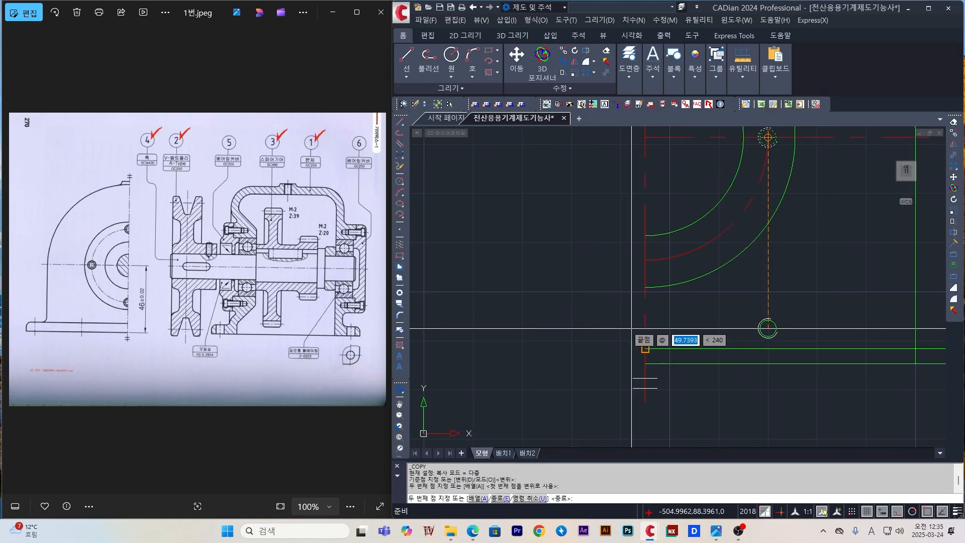
pyautogui.click(645, 260)
pyautogui.press('Escape')
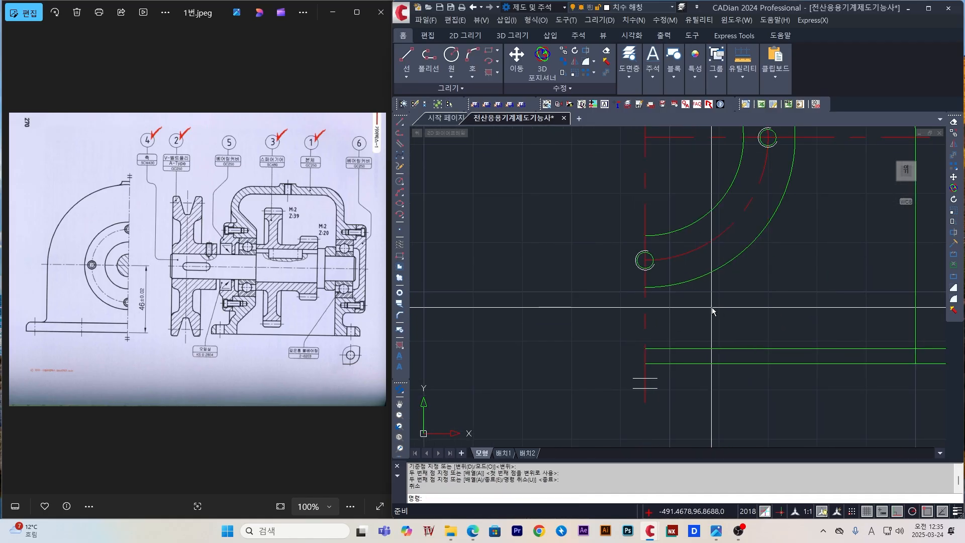
# - Trim the outer halves of the upper and lower tapped holes at the side view's vertical centre line, leaving the halves within the half view
pyautogui.write('tr')
pyautogui.press('Return')
pyautogui.scroll(2, 628, 267)
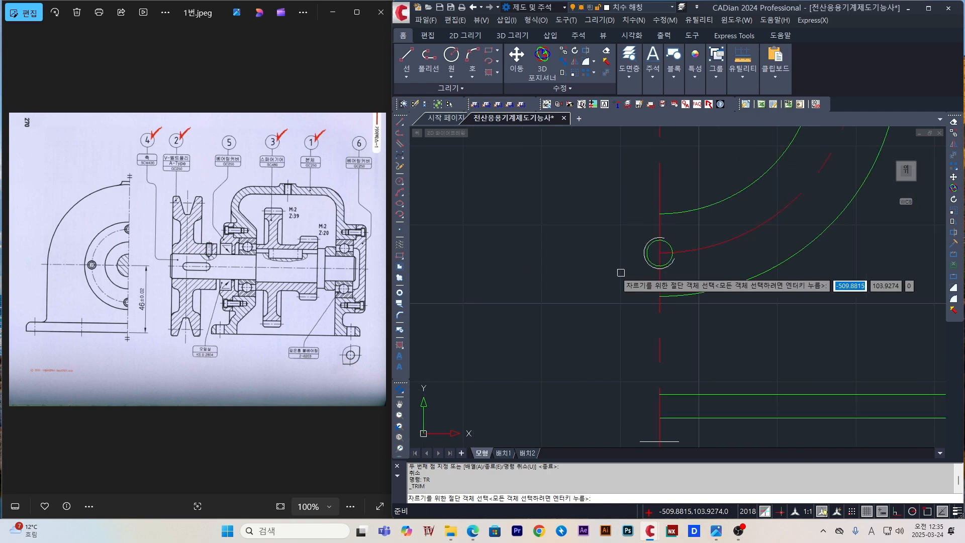
pyautogui.click(657, 303)
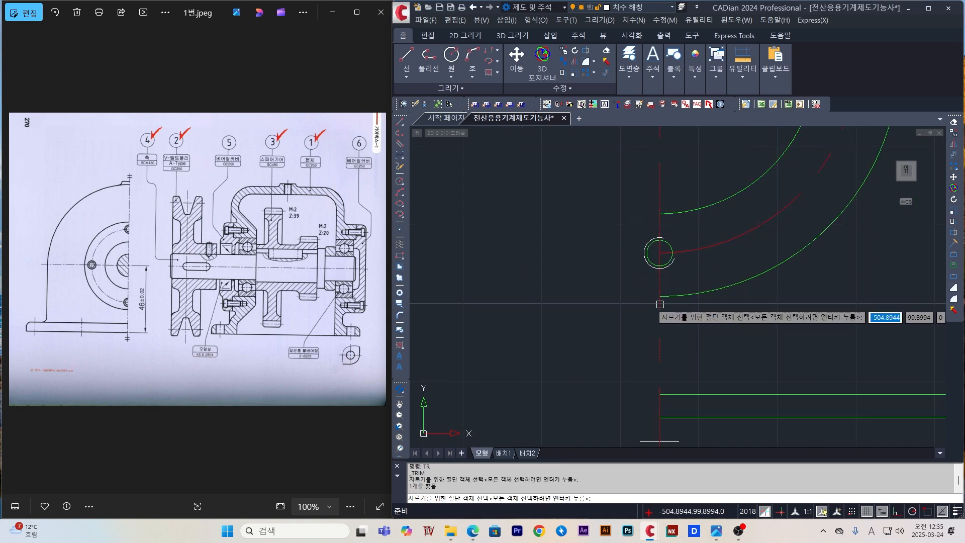
pyautogui.press('Return')
pyautogui.click(649, 281)
pyautogui.click(633, 222)
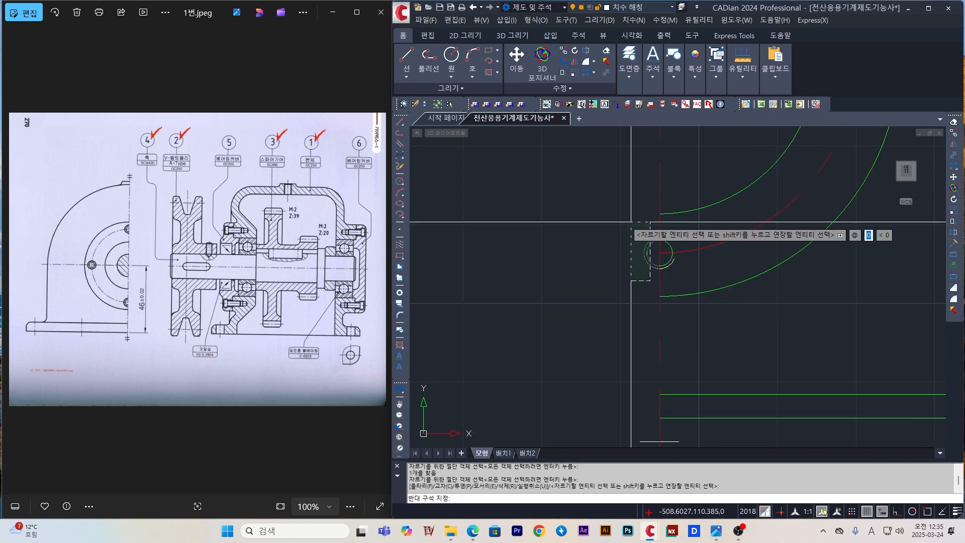
pyautogui.scroll(-2, 631, 222)
pyautogui.moveTo(610, 208); pyautogui.dragTo(615, 275, button='middle')
pyautogui.scroll(3, 626, 204)
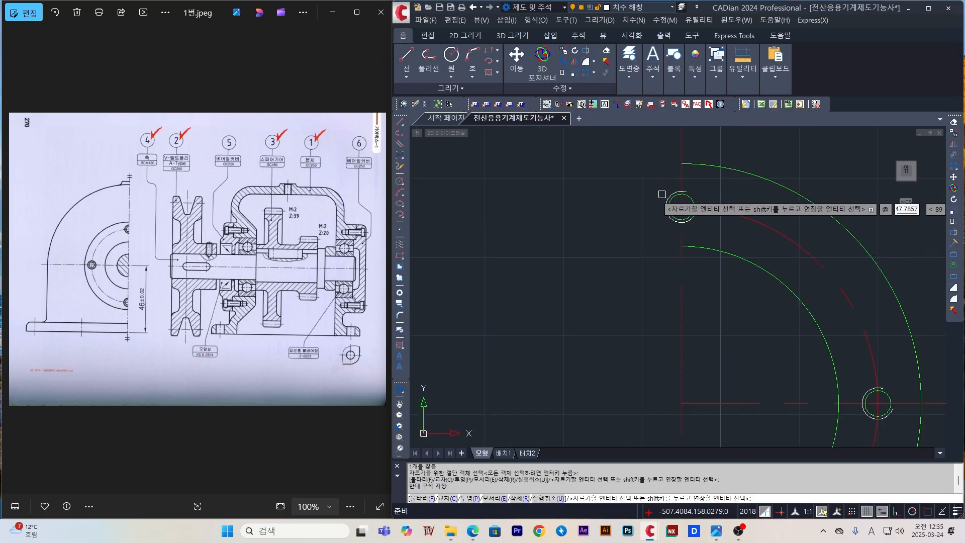
pyautogui.scroll(-4, 667, 207)
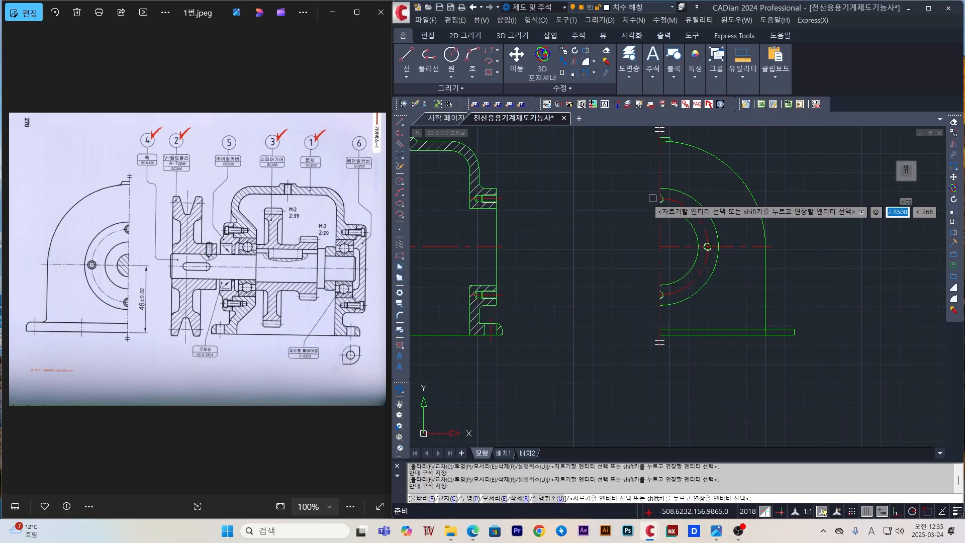
pyautogui.press('Escape')
# - Examine the housing's side view, sectional front view and plan view for completeness against the assembly reference
pyautogui.scroll(-2, 658, 247)
pyautogui.scroll(3, 658, 247)
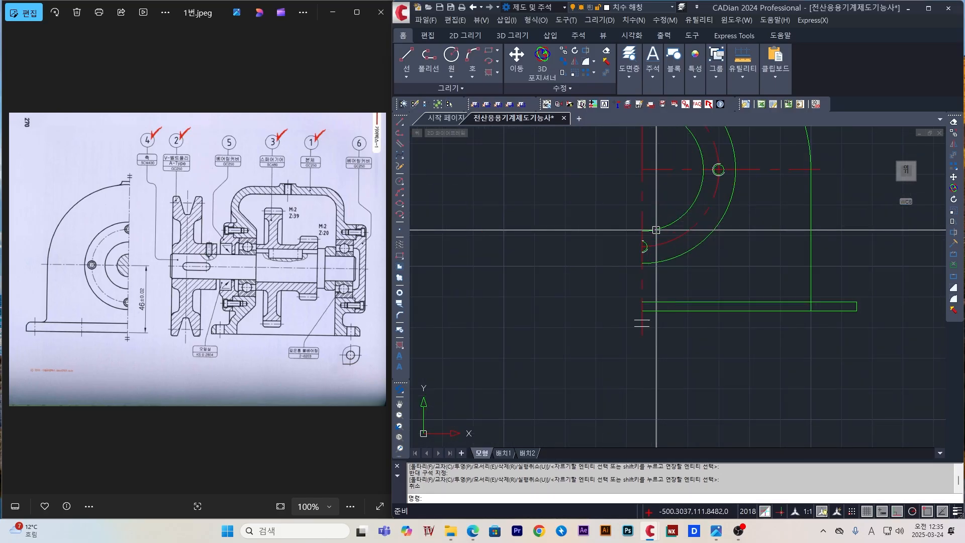
pyautogui.scroll(-1, 656, 258)
pyautogui.moveTo(656, 259); pyautogui.dragTo(665, 308, button='middle')
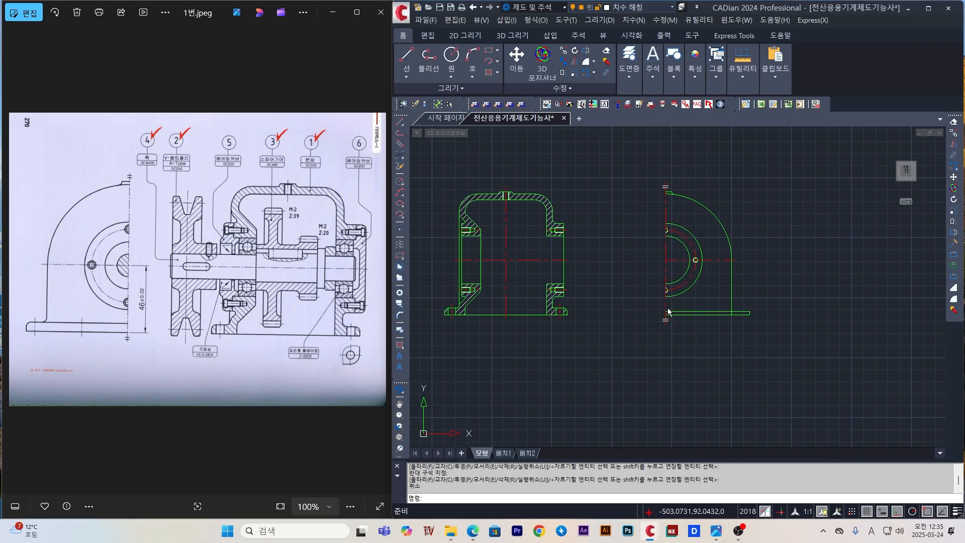
pyautogui.scroll(2, 664, 314)
pyautogui.scroll(-4, 663, 317)
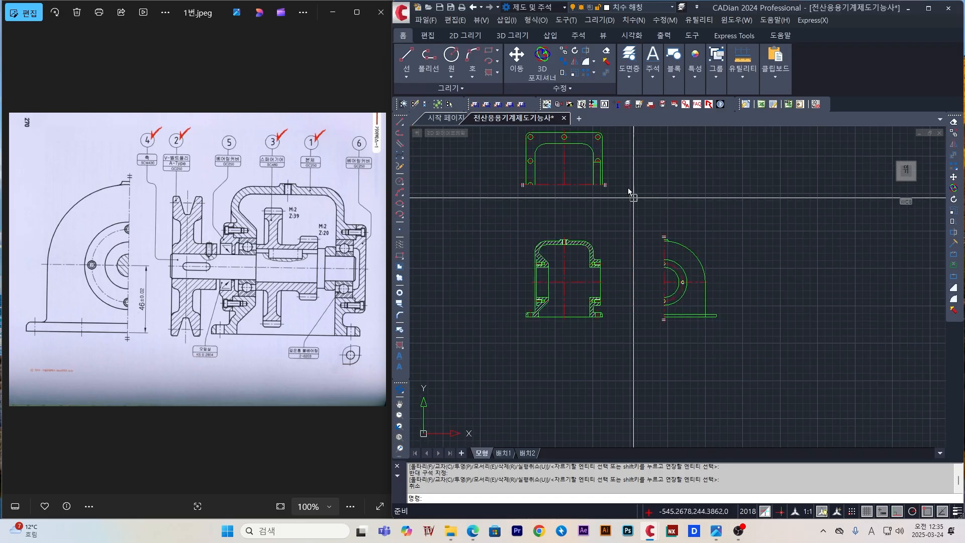
pyautogui.moveTo(628, 194); pyautogui.dragTo(640, 188, button='middle')
pyautogui.scroll(1, 604, 223)
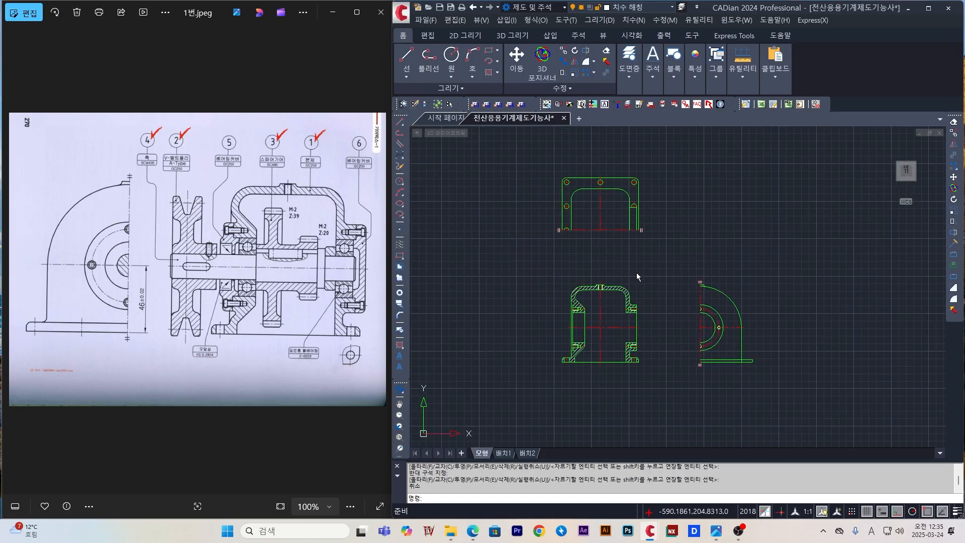
pyautogui.moveTo(647, 253); pyautogui.dragTo(646, 195, button='middle')
pyautogui.scroll(4, 583, 262)
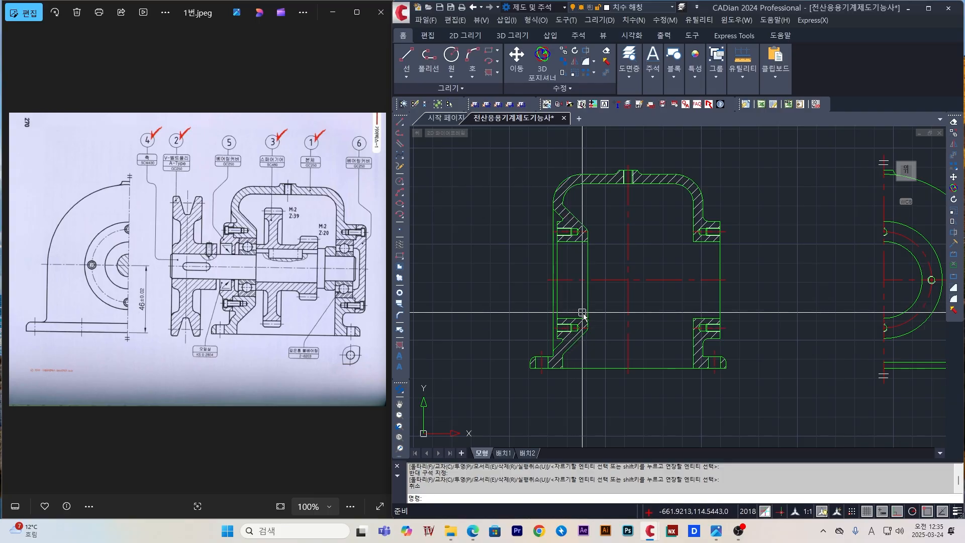
pyautogui.scroll(-4, 635, 250)
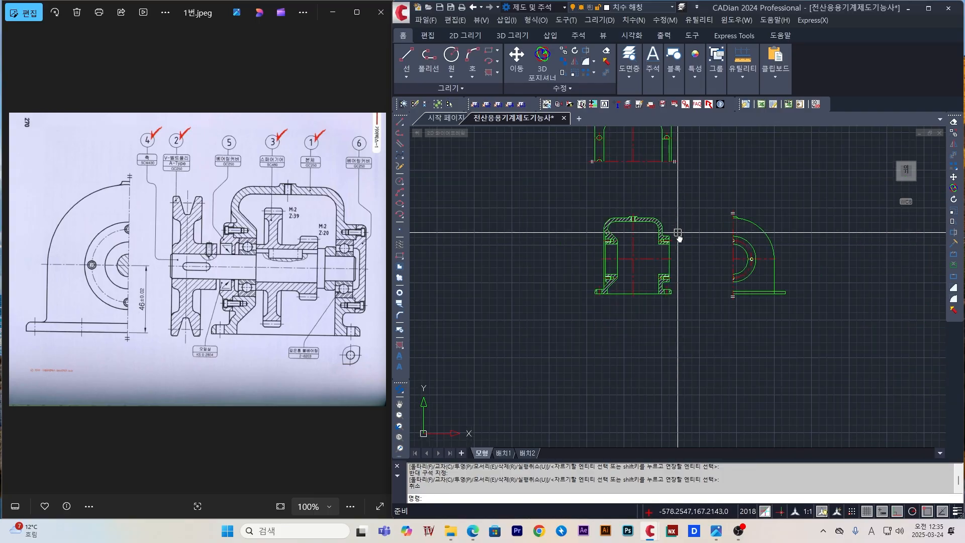
pyautogui.moveTo(677, 233); pyautogui.dragTo(637, 276, button='middle')
pyautogui.moveTo(684, 252); pyautogui.dragTo(643, 273, button='middle')
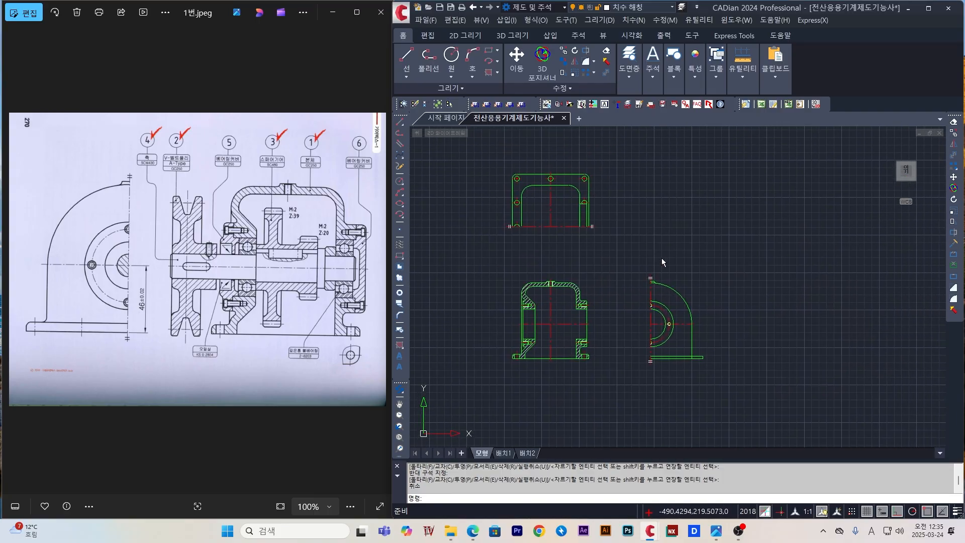